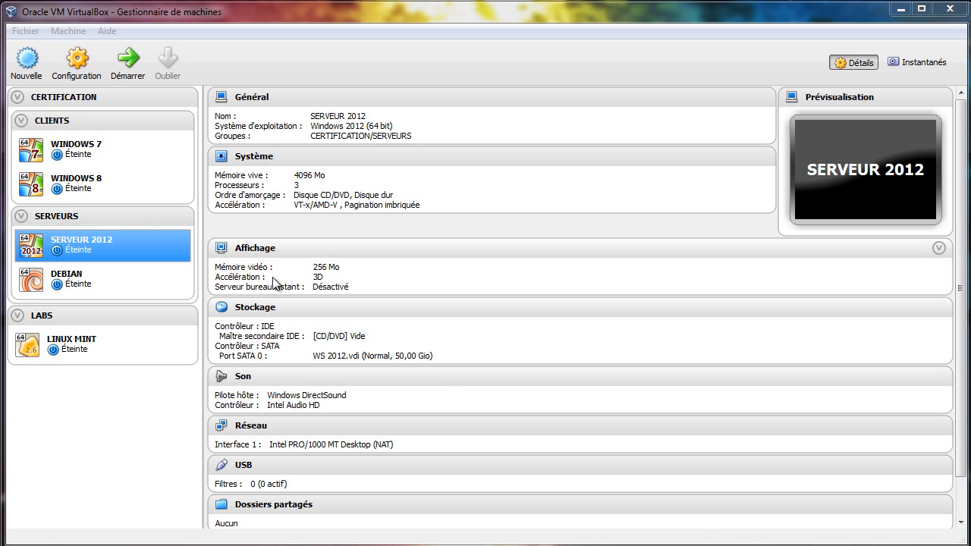
- Boot the SERVEUR 2012 virtual machine from the VirtualBox manager
{"action": "left_click", "coordinate": [138, 75]}
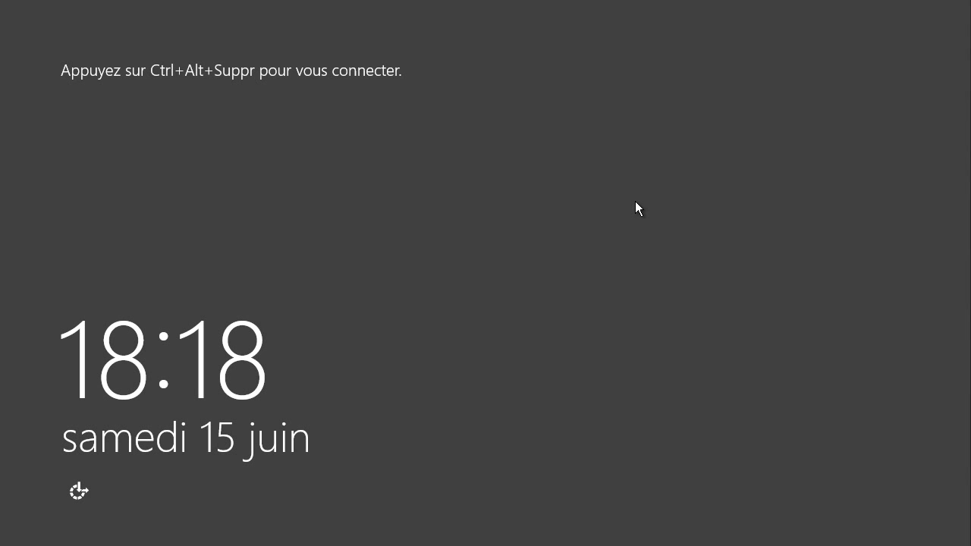
- Sign in as Administrateur, retyping the password after the first attempt is rejected
{"action": "key", "text": "ctrl+alt+Delete"}
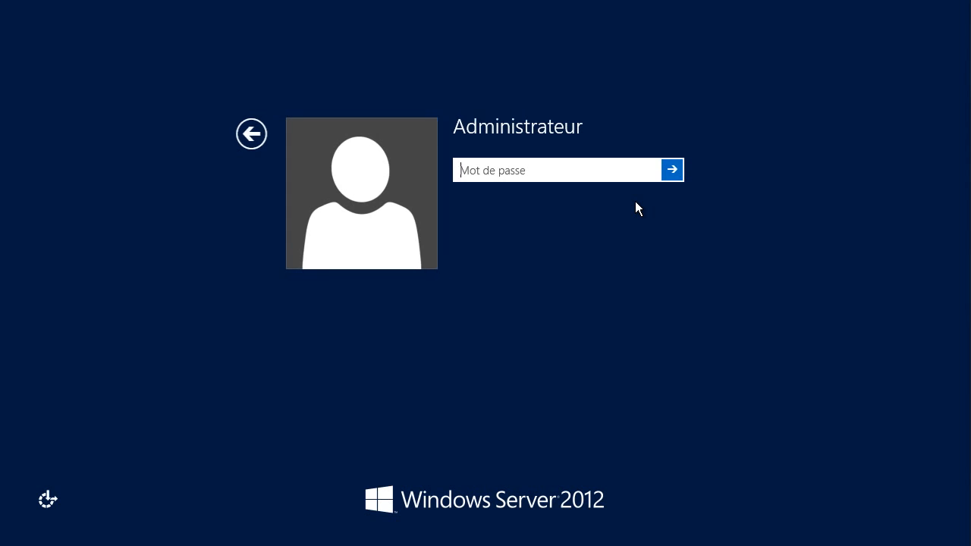
{"action": "type", "text": "*****"}
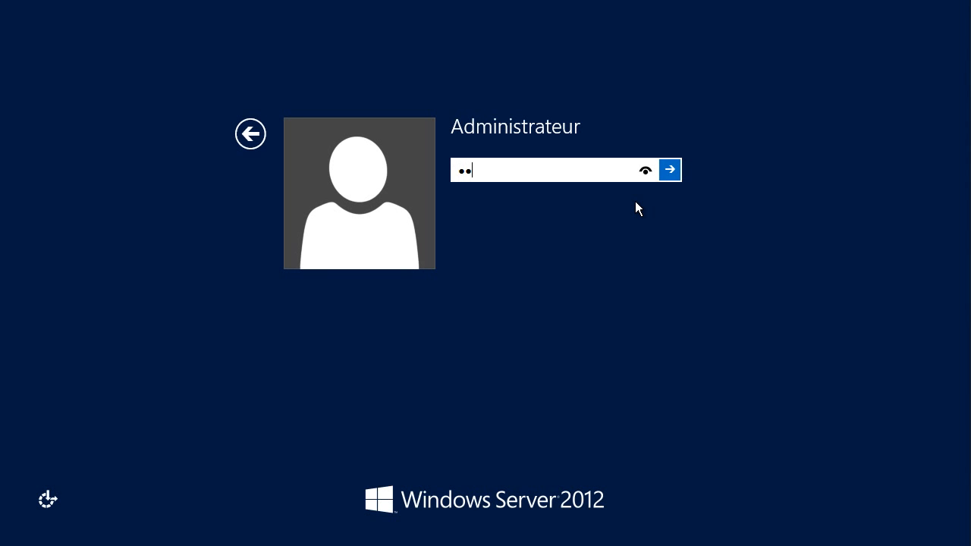
{"action": "type", "text": "***"}
{"action": "key", "text": "Return"}
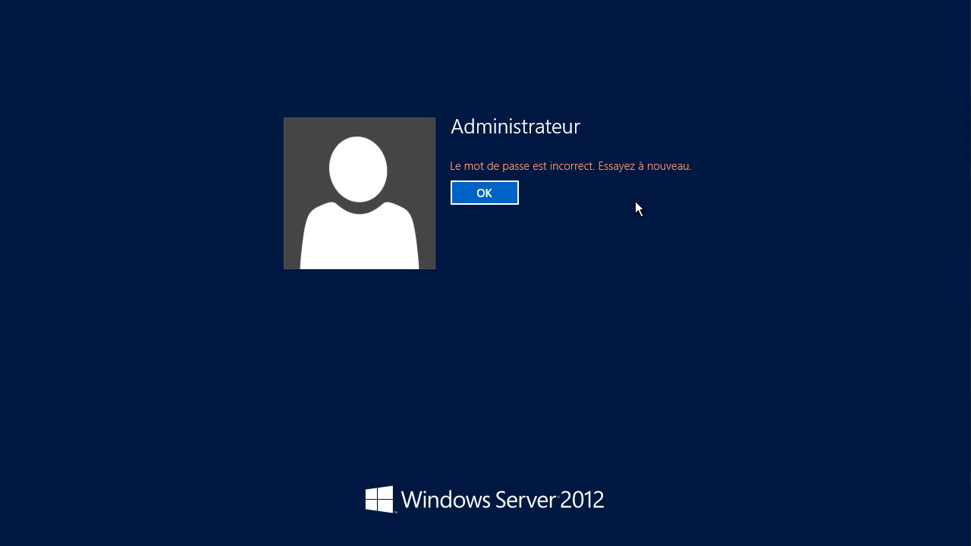
{"action": "key", "text": "Return"}
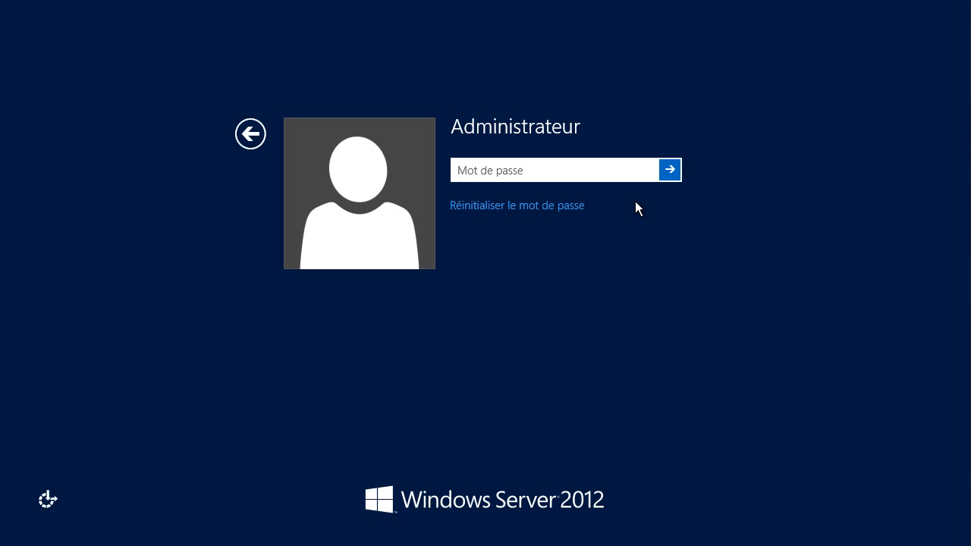
{"action": "type", "text": "*******"}
{"action": "key", "text": "Return"}
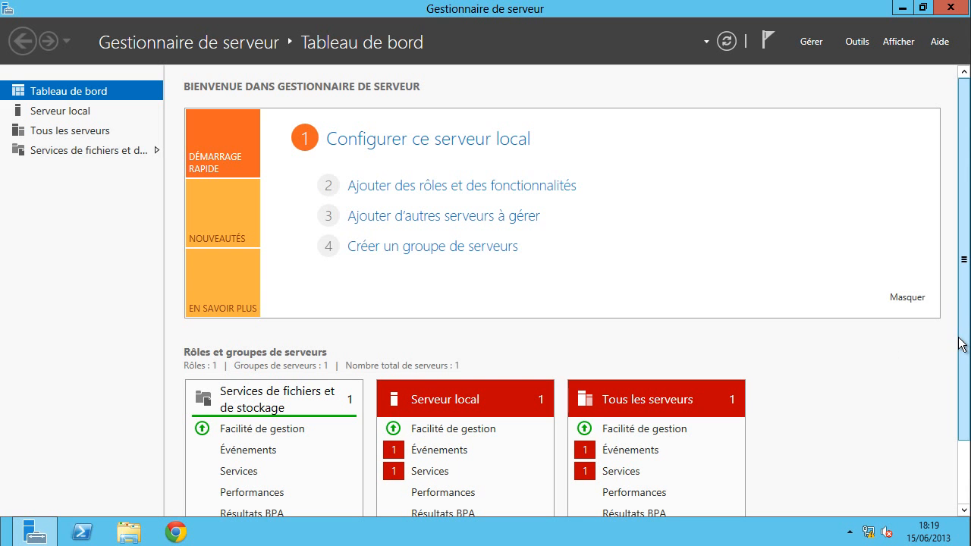
- Open the Serveur local tile's Services alert details, showing the stopped gupdate service
{"action": "left_click_drag", "start_coordinate": [967, 340], "coordinate": [969, 379]}
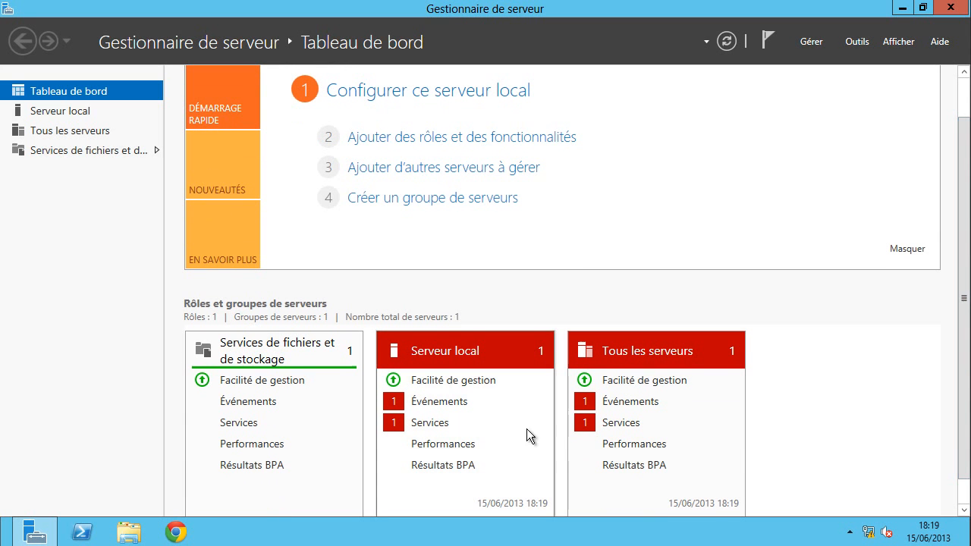
{"action": "left_click", "coordinate": [448, 426]}
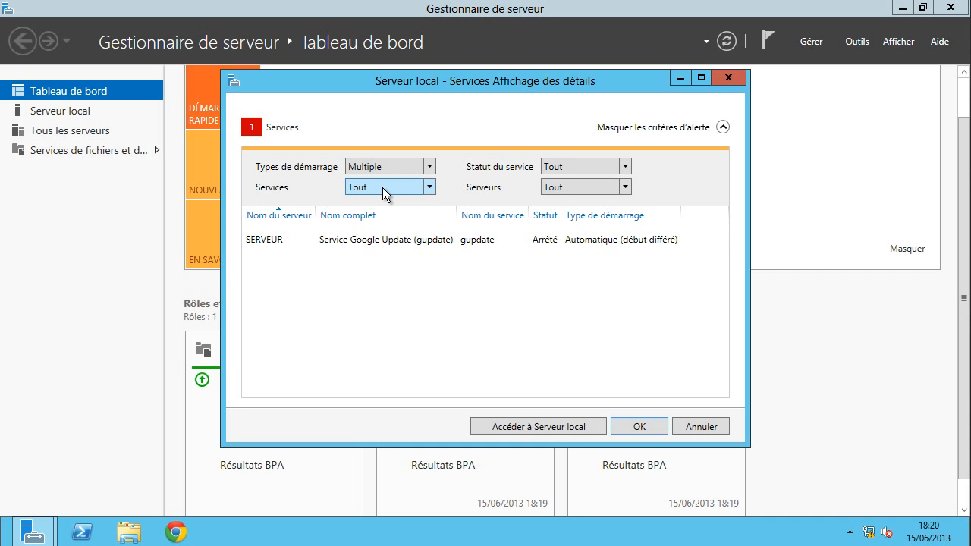
- Exclude gupdate and gupdatem from the local server's service alert filter
{"action": "left_click", "coordinate": [430, 193]}
{"action": "scroll", "coordinate": [420, 285], "scroll_direction": "down", "scroll_amount": 4}
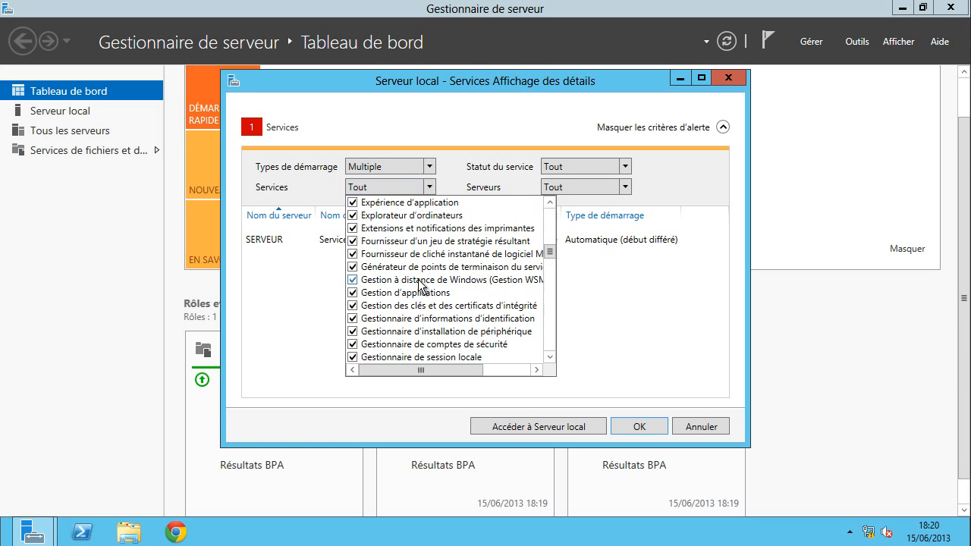
{"action": "scroll", "coordinate": [418, 280], "scroll_direction": "down", "scroll_amount": 20}
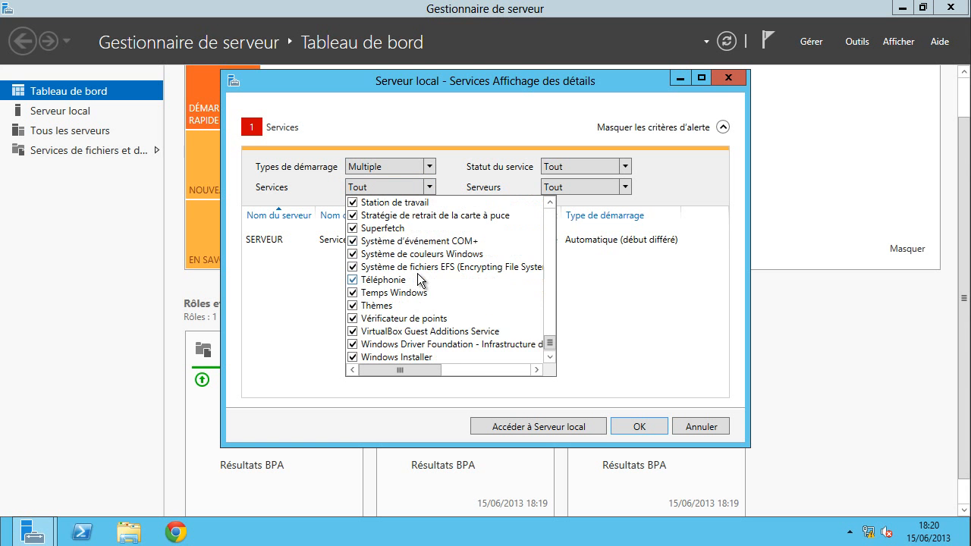
{"action": "scroll", "coordinate": [420, 281], "scroll_direction": "down", "scroll_amount": 1}
{"action": "scroll", "coordinate": [420, 282], "scroll_direction": "up", "scroll_amount": 4}
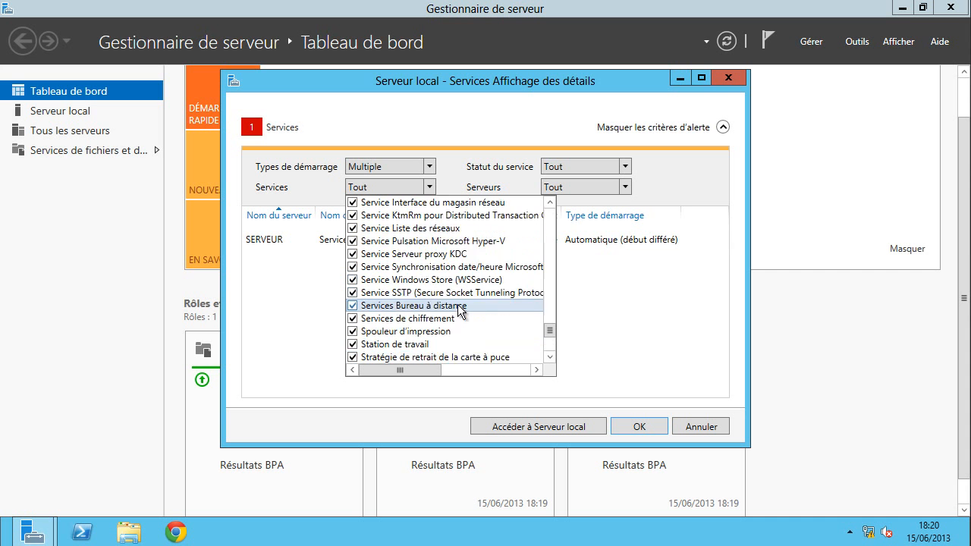
{"action": "scroll", "coordinate": [459, 309], "scroll_direction": "up", "scroll_amount": 3}
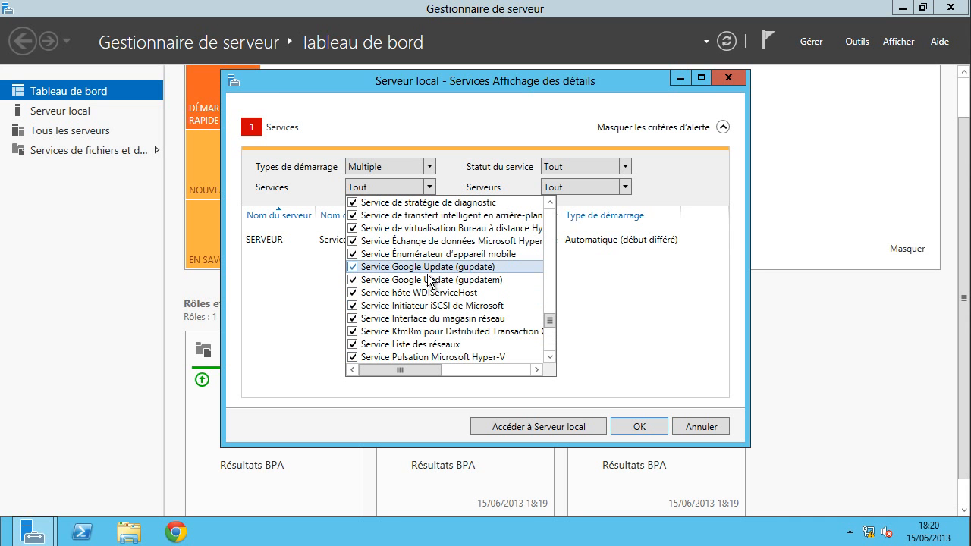
{"action": "left_click", "coordinate": [353, 268]}
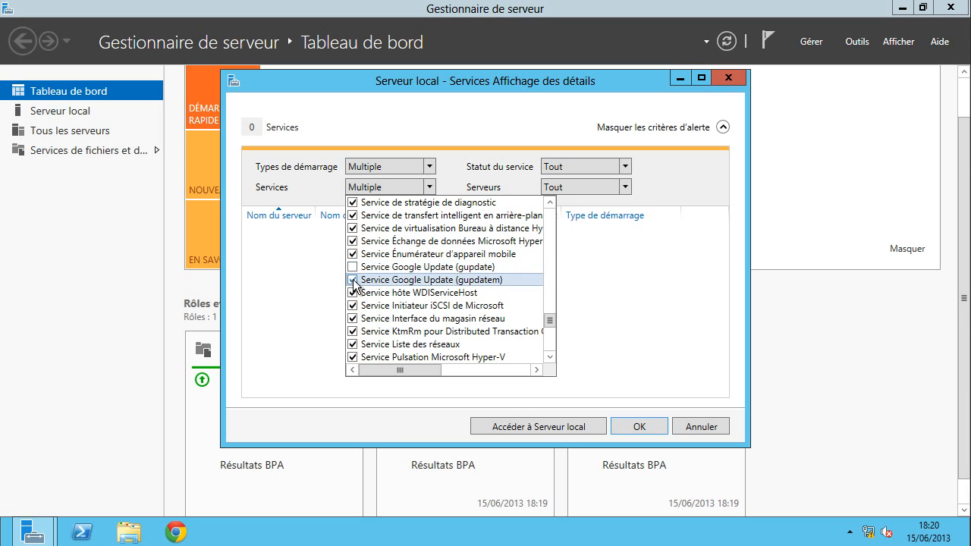
{"action": "left_click", "coordinate": [353, 280]}
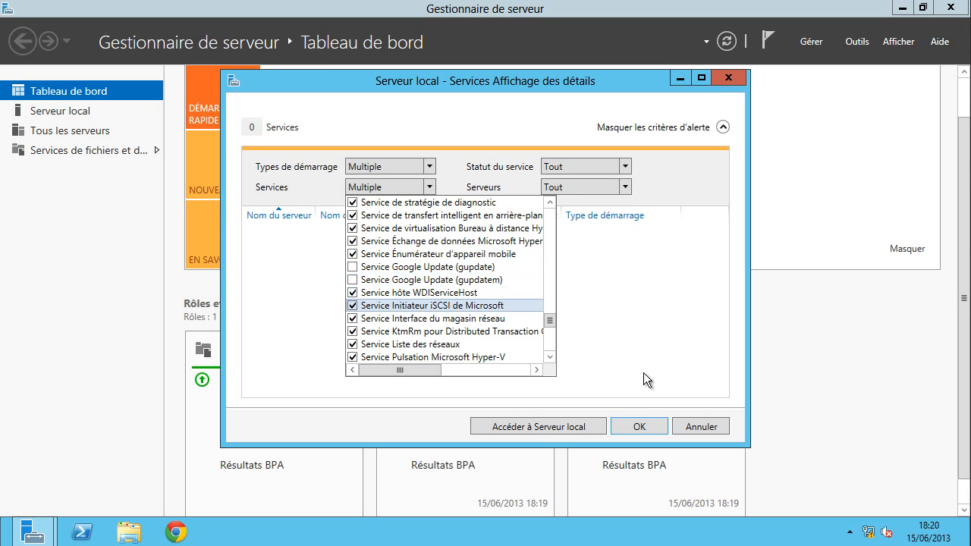
{"action": "left_click", "coordinate": [632, 417]}
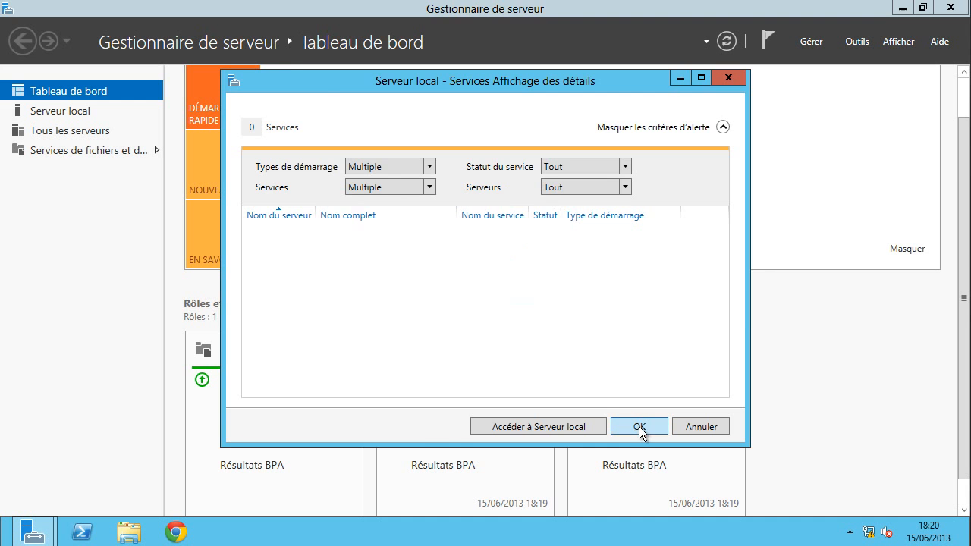
{"action": "left_click", "coordinate": [639, 426]}
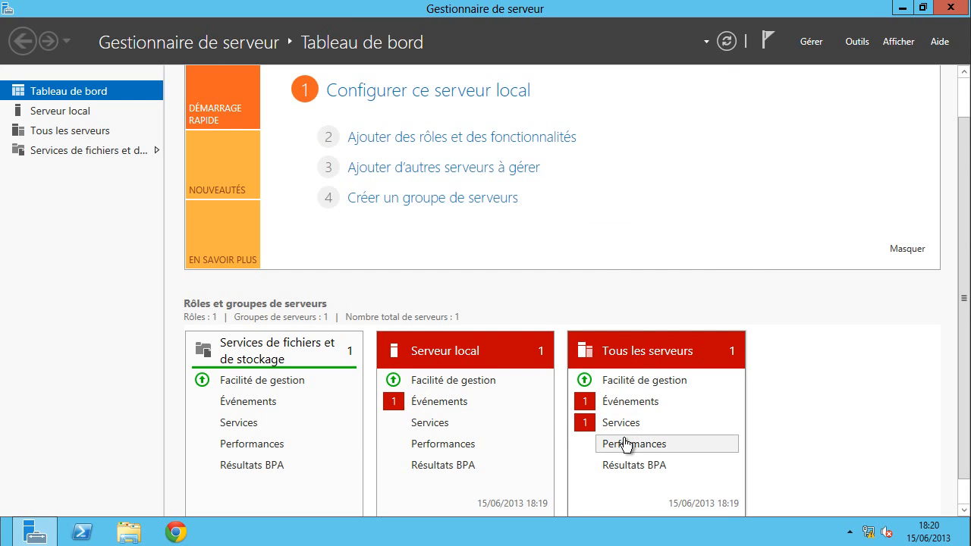
- Exclude gupdate and gupdatem from the all-servers service alert filter
{"action": "left_click", "coordinate": [615, 425]}
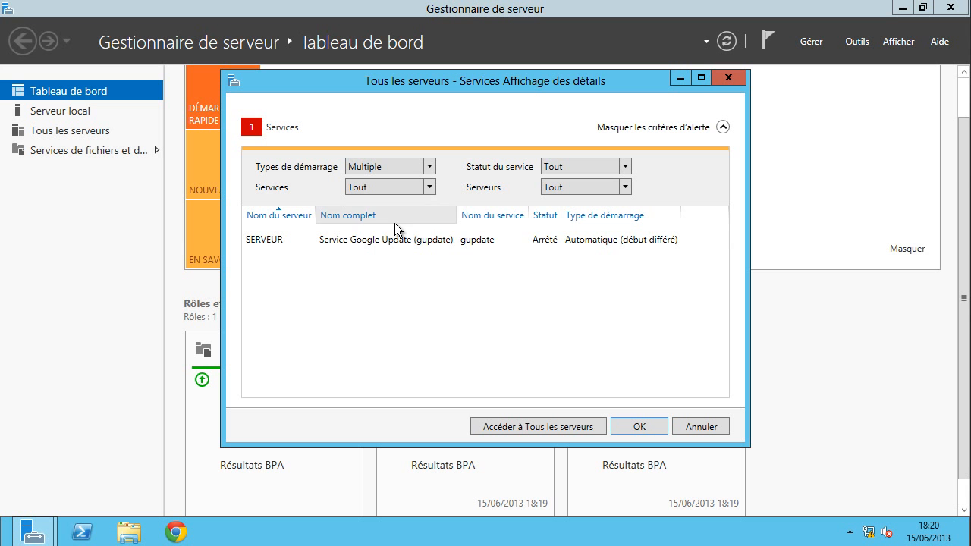
{"action": "left_click", "coordinate": [430, 187]}
{"action": "scroll", "coordinate": [425, 273], "scroll_direction": "down", "scroll_amount": 20}
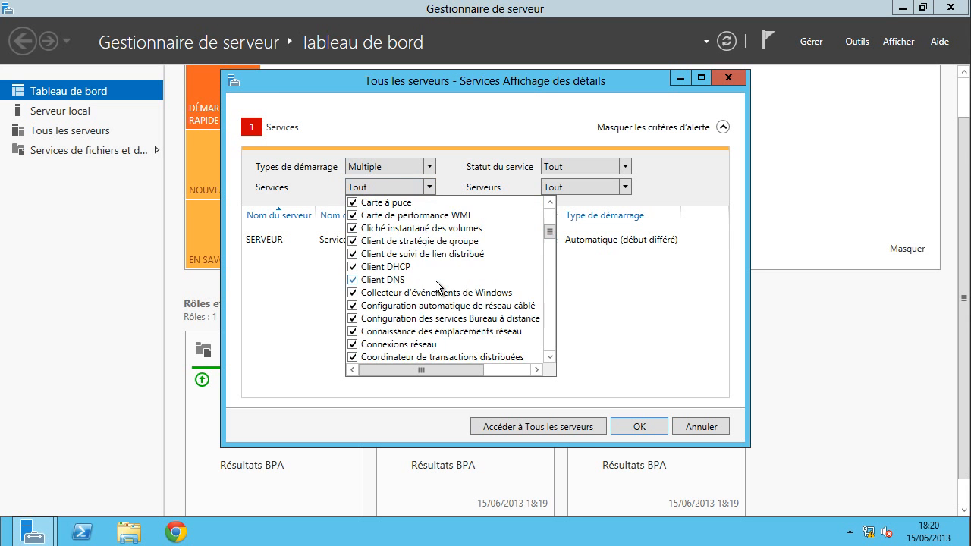
{"action": "scroll", "coordinate": [410, 330], "scroll_direction": "down", "scroll_amount": 5}
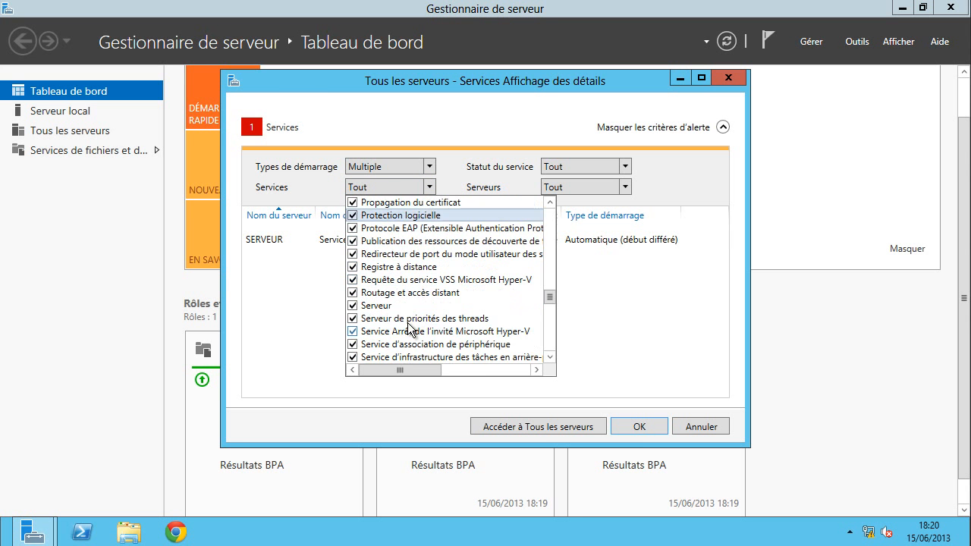
{"action": "scroll", "coordinate": [414, 326], "scroll_direction": "down", "scroll_amount": 5}
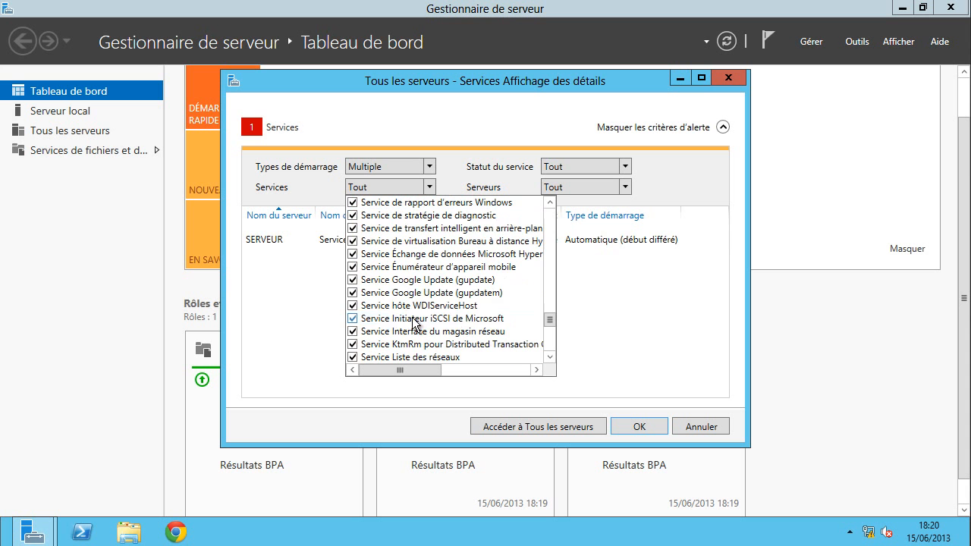
{"action": "left_click", "coordinate": [381, 281]}
{"action": "left_click", "coordinate": [381, 280]}
{"action": "left_click", "coordinate": [381, 281]}
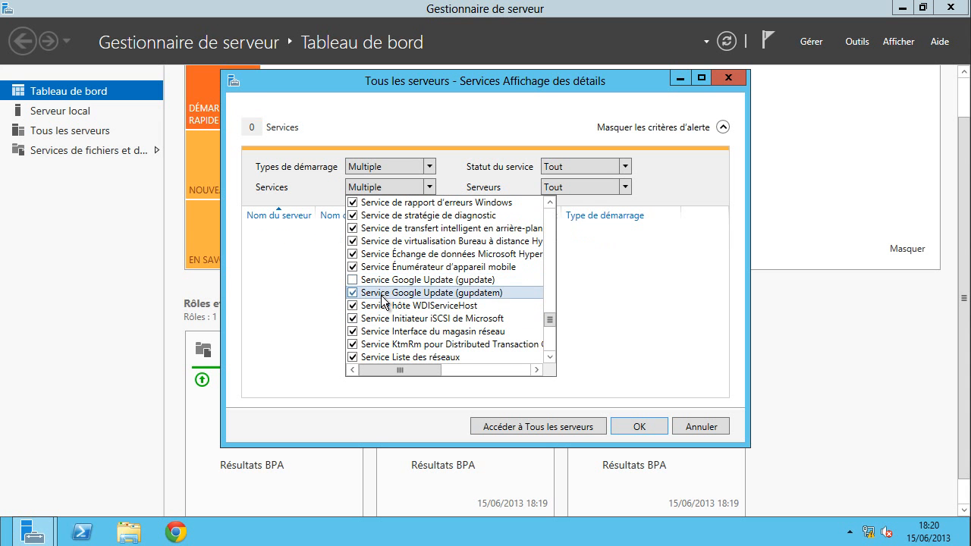
{"action": "left_click", "coordinate": [381, 293]}
{"action": "left_click", "coordinate": [616, 429]}
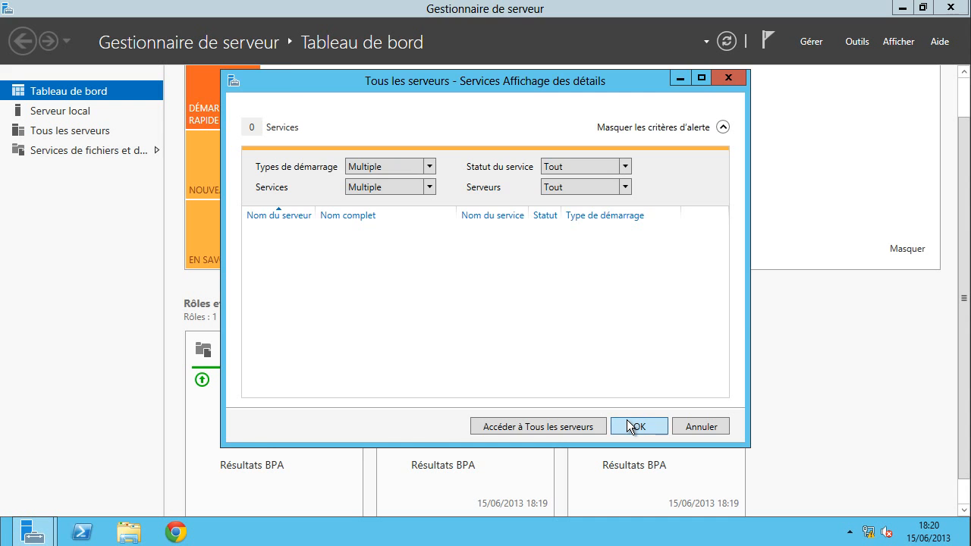
{"action": "left_click", "coordinate": [630, 427]}
- Hide the critical Kernel-Power event alert for the local server and for all servers
{"action": "left_click", "coordinate": [430, 401]}
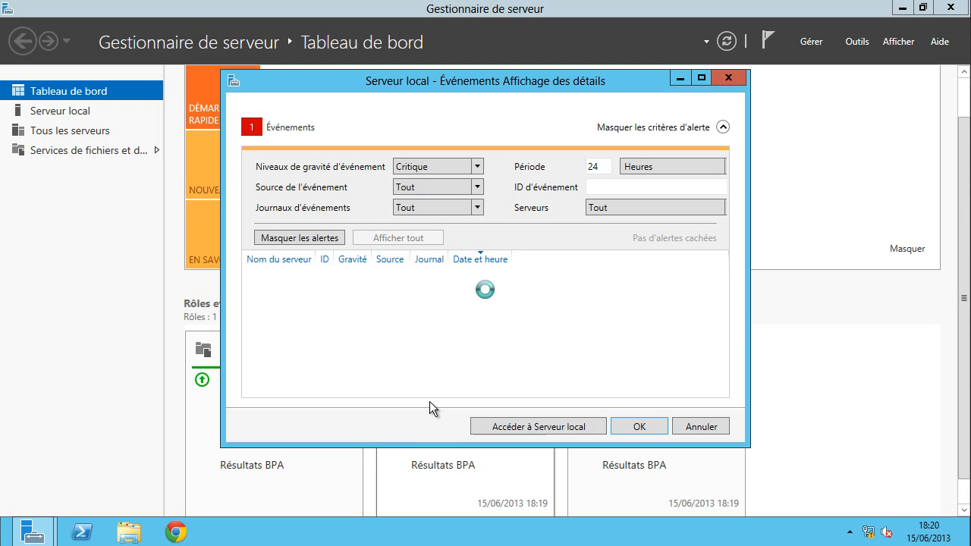
{"action": "left_click", "coordinate": [398, 285]}
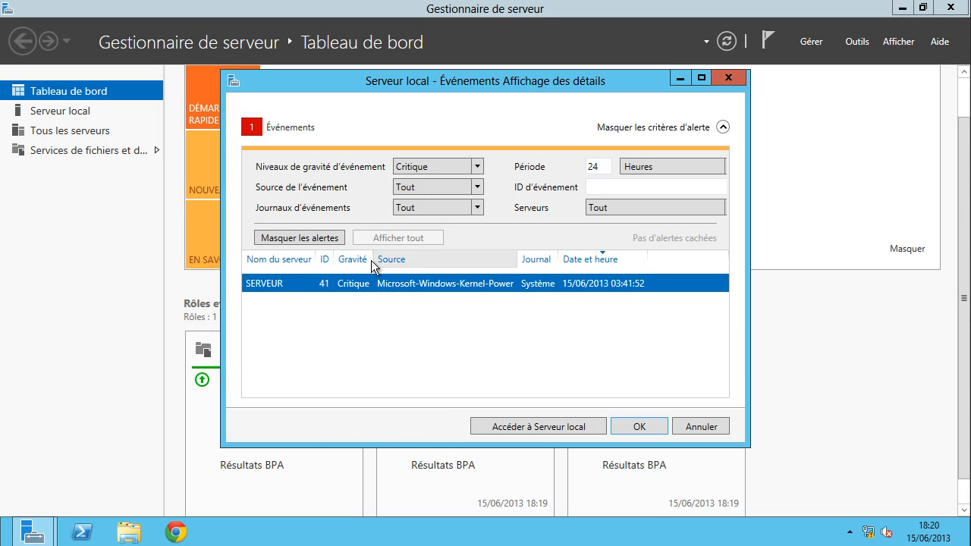
{"action": "left_click", "coordinate": [320, 239]}
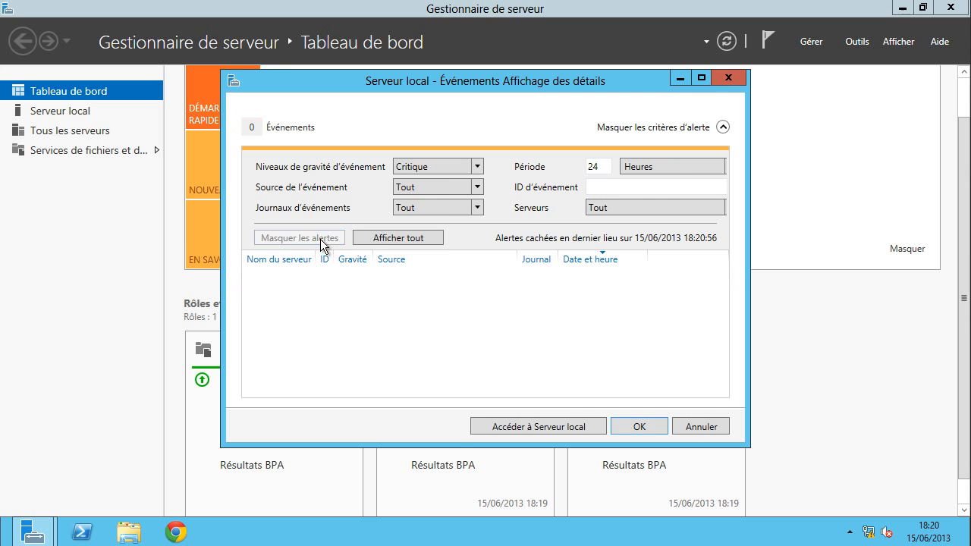
{"action": "left_click", "coordinate": [630, 423]}
{"action": "left_click", "coordinate": [622, 407]}
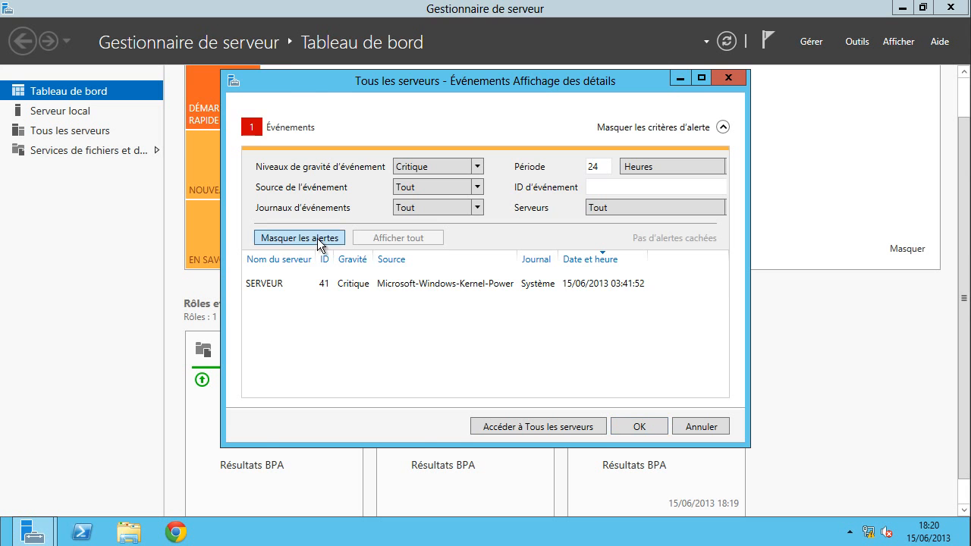
{"action": "left_click", "coordinate": [320, 238]}
{"action": "left_click", "coordinate": [637, 426]}
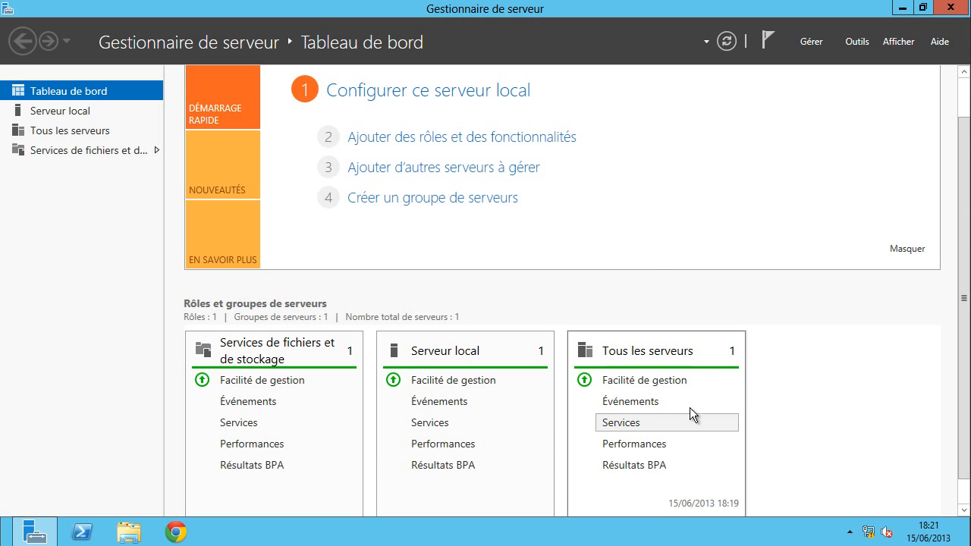
{"action": "scroll", "coordinate": [843, 371], "scroll_direction": "down", "scroll_amount": 1}
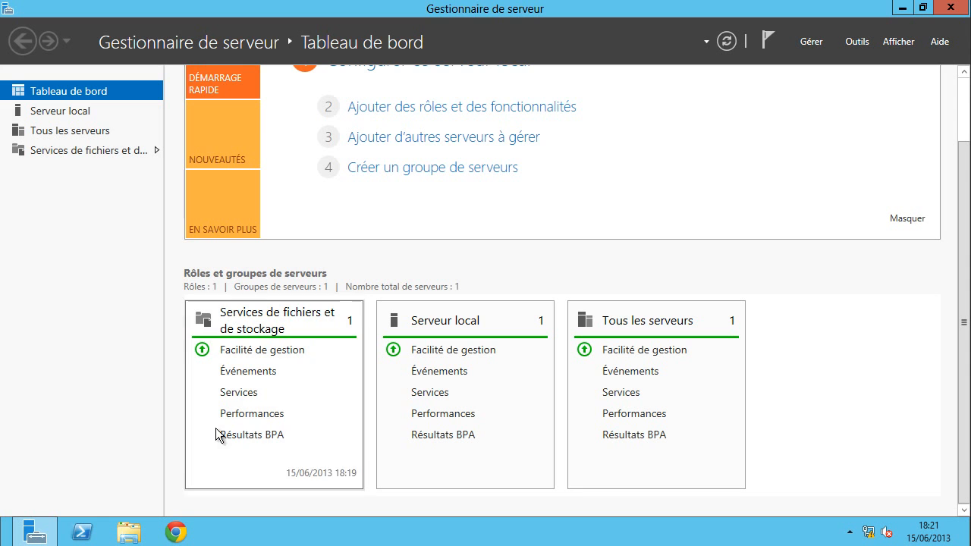
- Open File Explorer on the Disque local (C:) drive
{"action": "left_click", "coordinate": [128, 535]}
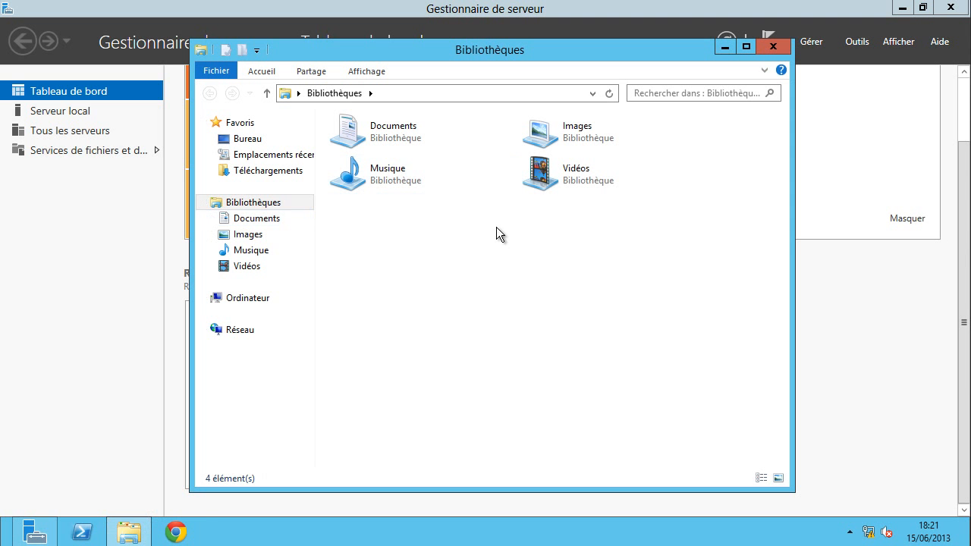
{"action": "left_click", "coordinate": [256, 301]}
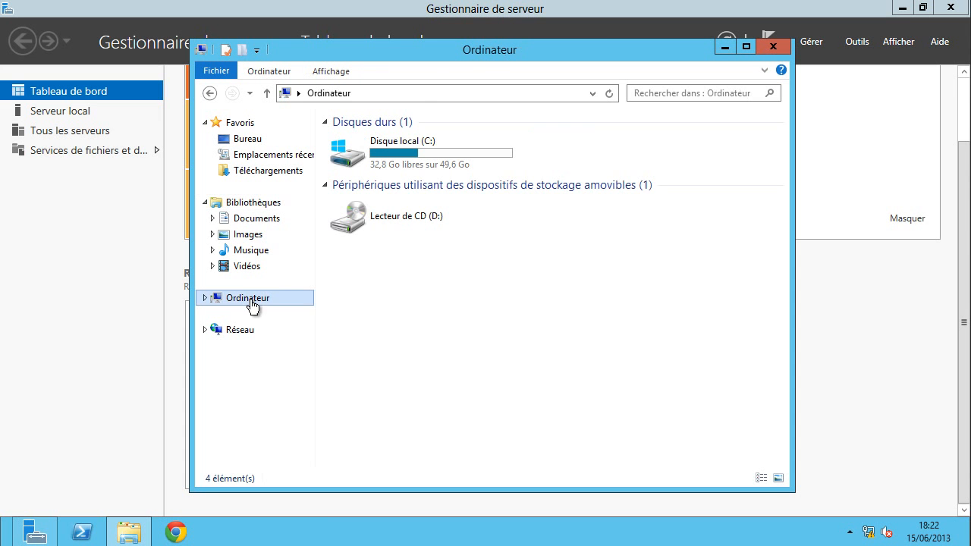
{"action": "left_click", "coordinate": [375, 157]}
{"action": "double_click", "coordinate": [375, 157]}
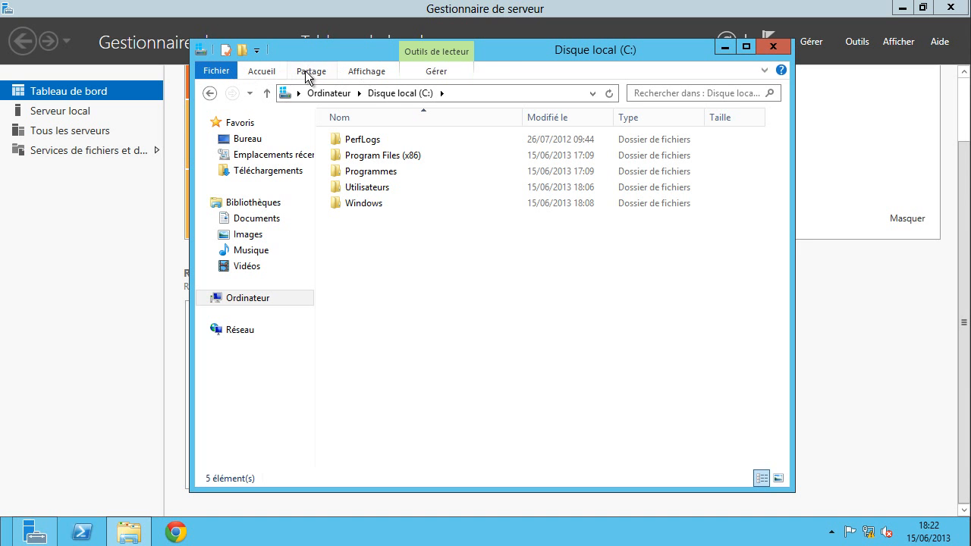
- Keep the ribbon permanently expanded and open Options des dossiers from Affichage
{"action": "right_click", "coordinate": [501, 69]}
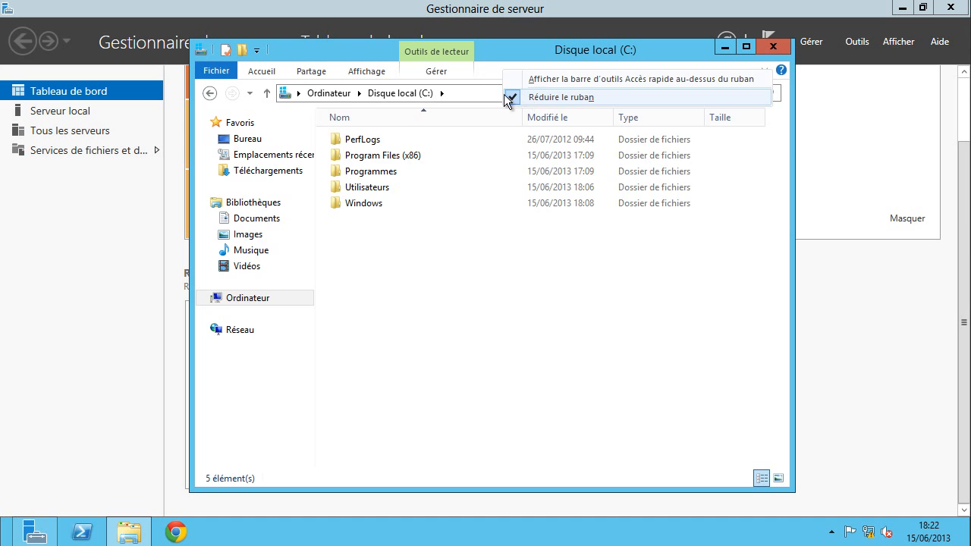
{"action": "left_click", "coordinate": [505, 94]}
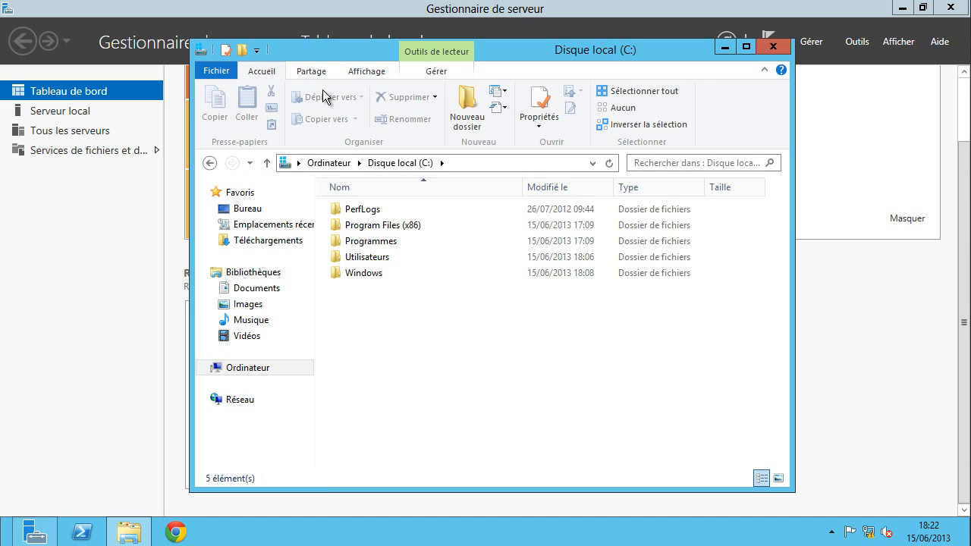
{"action": "left_click", "coordinate": [257, 51]}
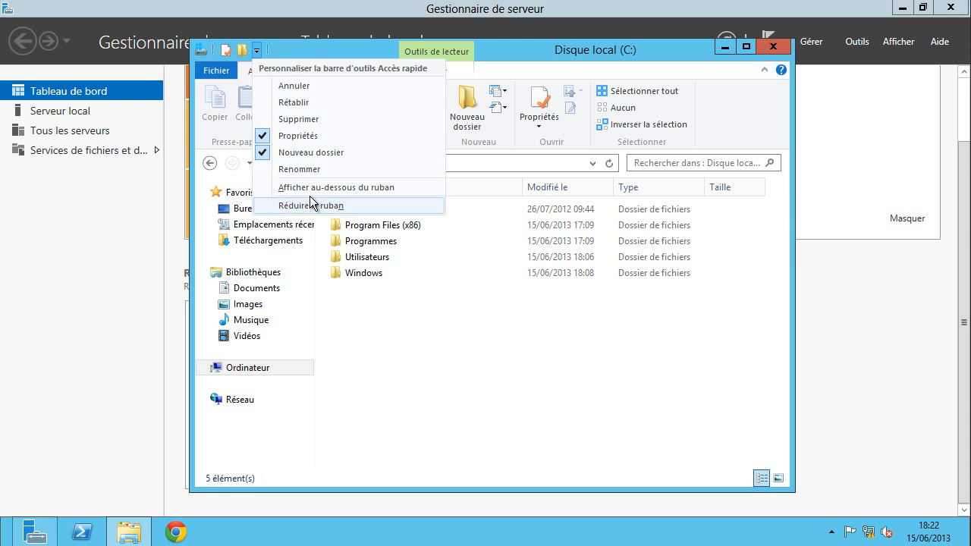
{"action": "left_click", "coordinate": [300, 53]}
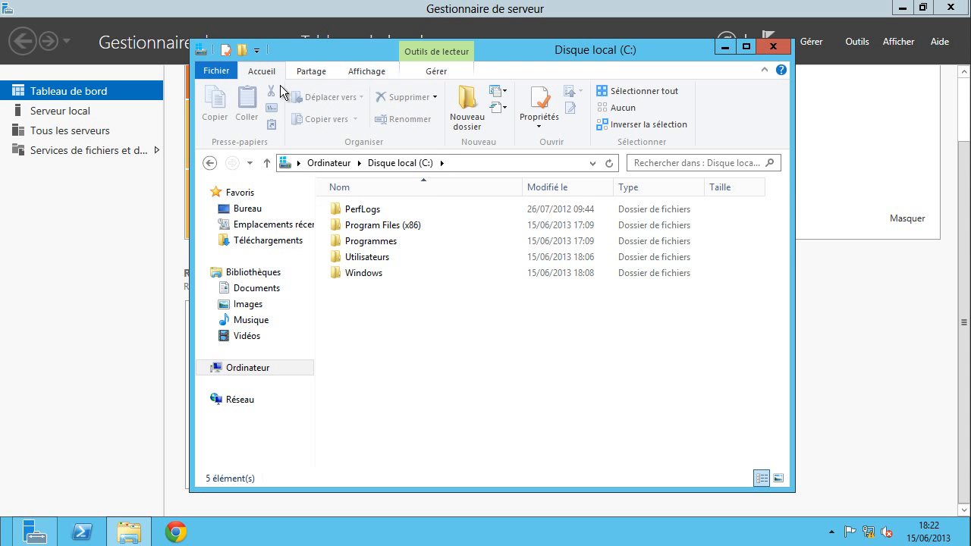
{"action": "left_click", "coordinate": [368, 71]}
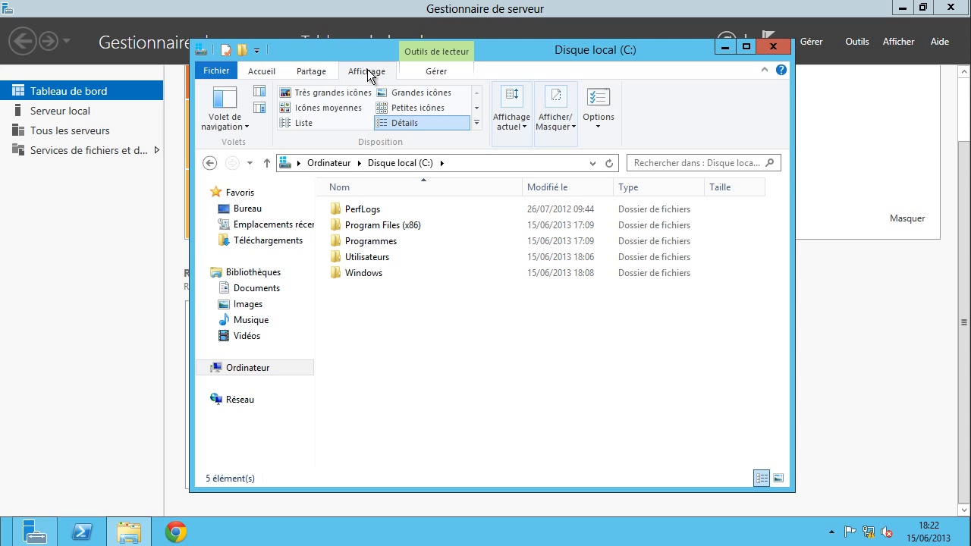
{"action": "left_click", "coordinate": [599, 99]}
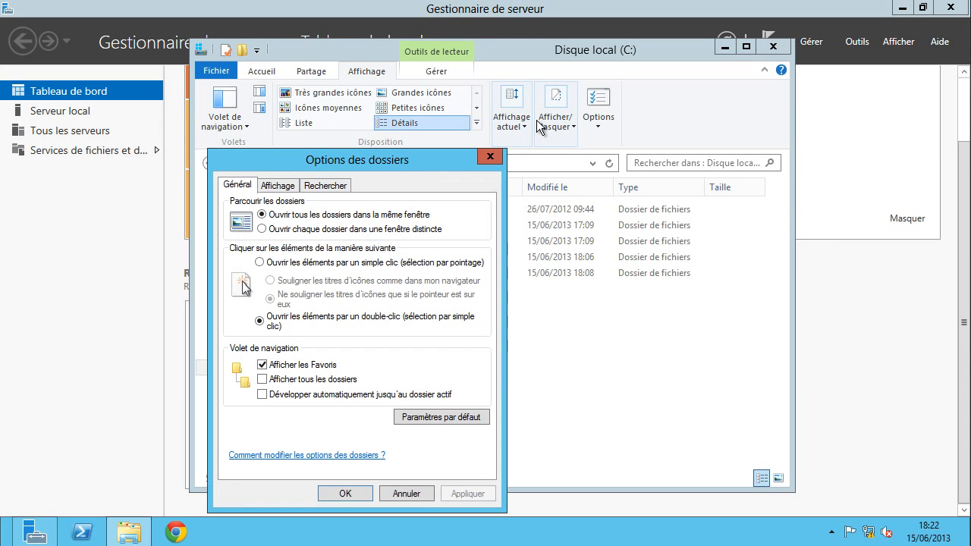
- Show hidden files, folders and drives and stop hiding known file extensions, then apply
{"action": "left_click", "coordinate": [281, 189]}
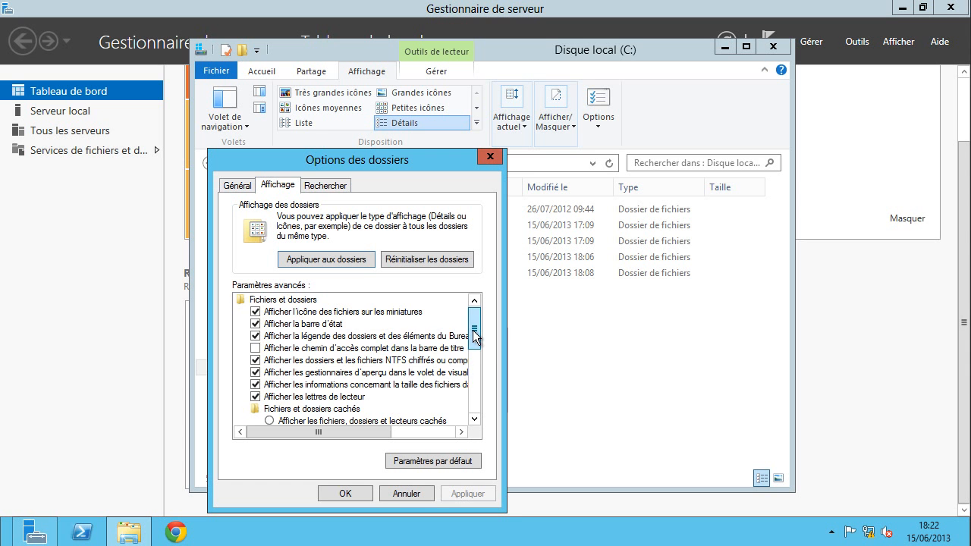
{"action": "left_click_drag", "start_coordinate": [474, 326], "coordinate": [474, 357]}
{"action": "left_click", "coordinate": [339, 339]}
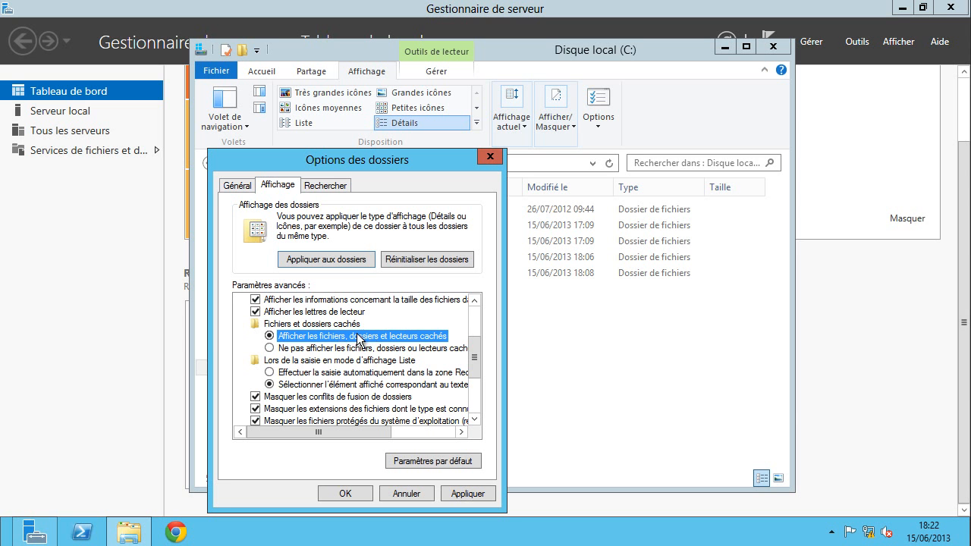
{"action": "left_click", "coordinate": [275, 413]}
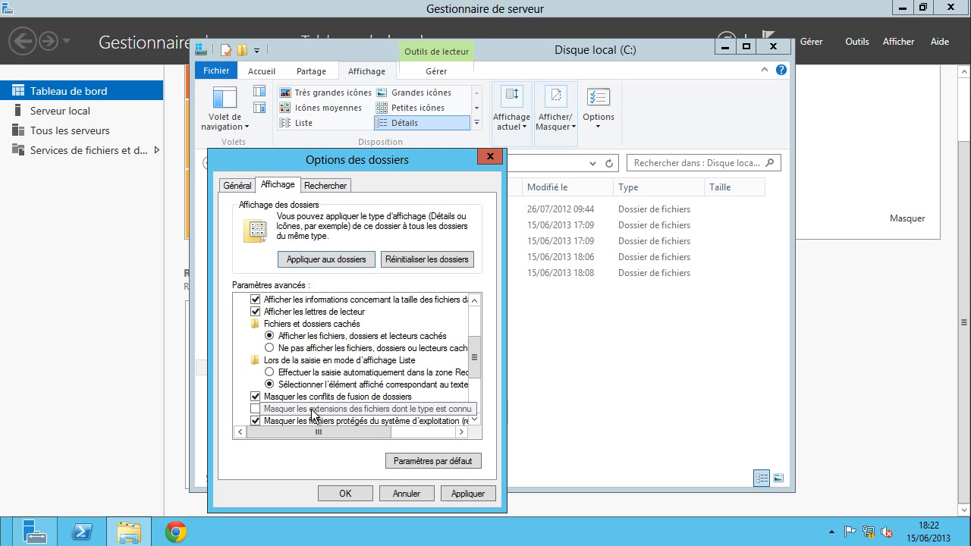
{"action": "left_click", "coordinate": [469, 494]}
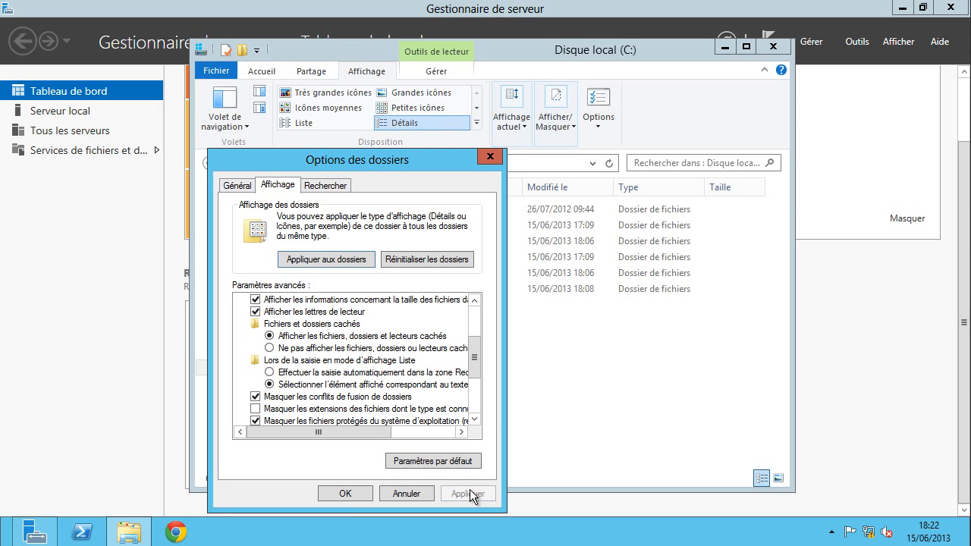
{"action": "left_click", "coordinate": [346, 494]}
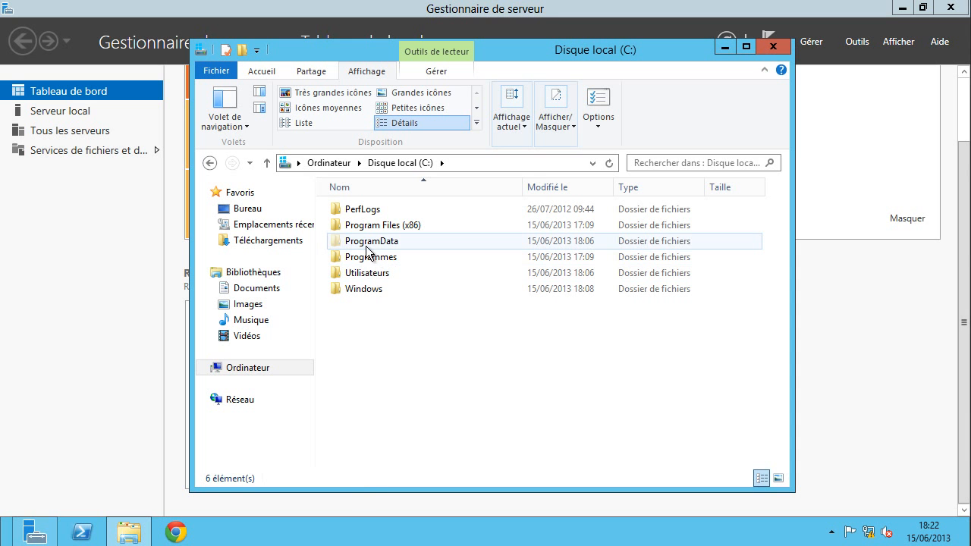
- Delete the PHP 5 folder from ProgramData\Microsoft\Windows\Menu Démarrer\Programmes
{"action": "mouse_move", "coordinate": [377, 247]}
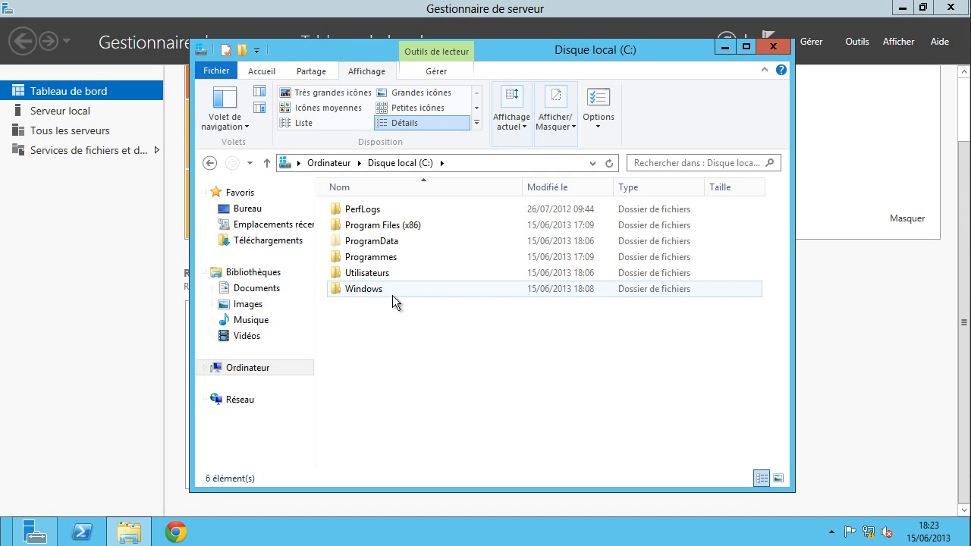
{"action": "double_click", "coordinate": [372, 243]}
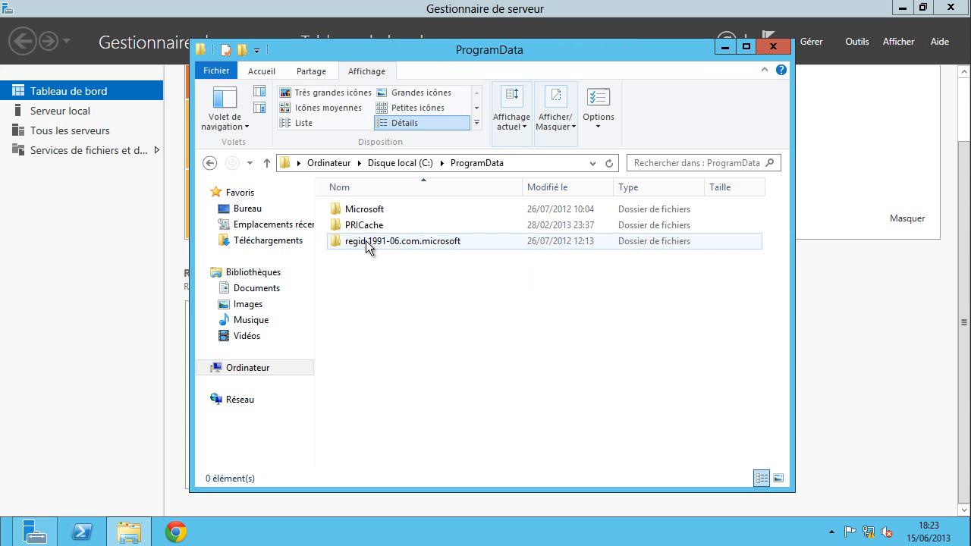
{"action": "double_click", "coordinate": [368, 209]}
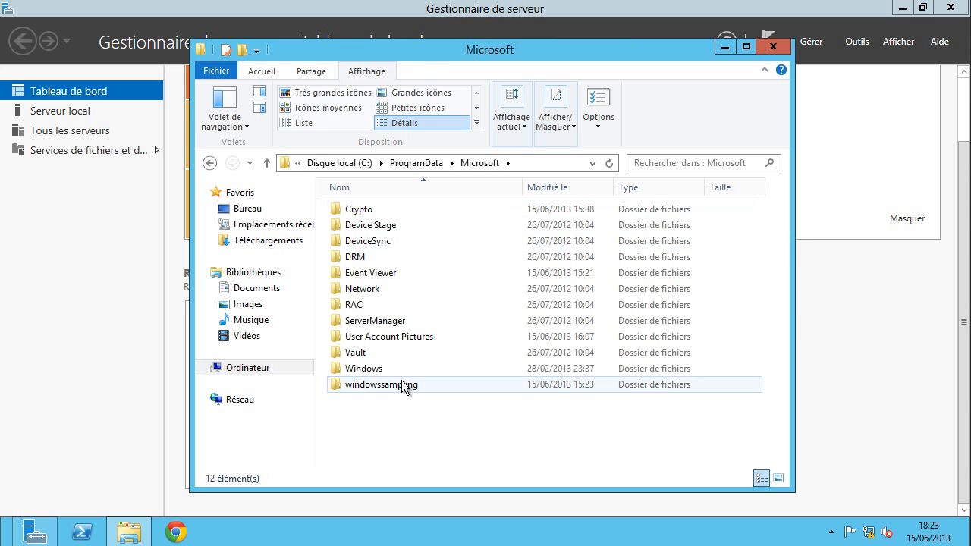
{"action": "double_click", "coordinate": [369, 369]}
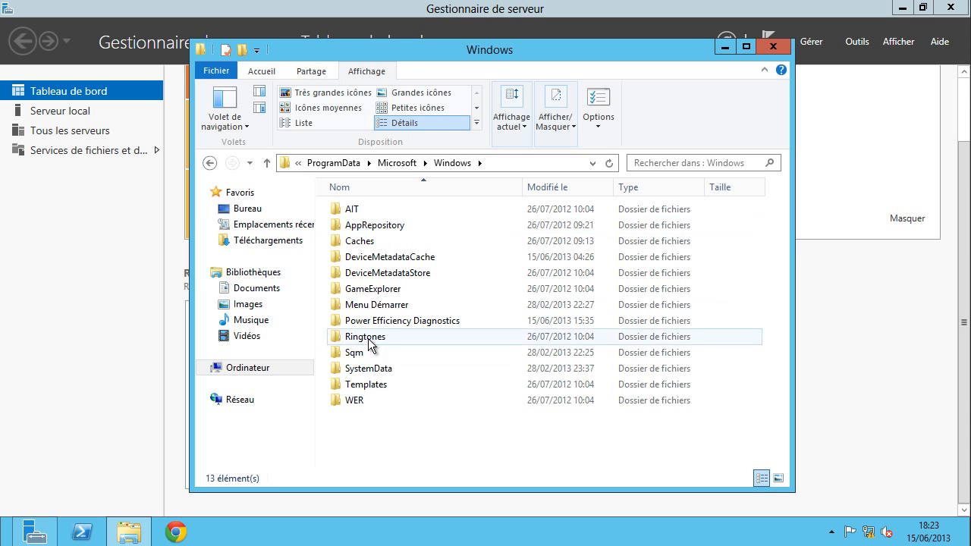
{"action": "double_click", "coordinate": [377, 307]}
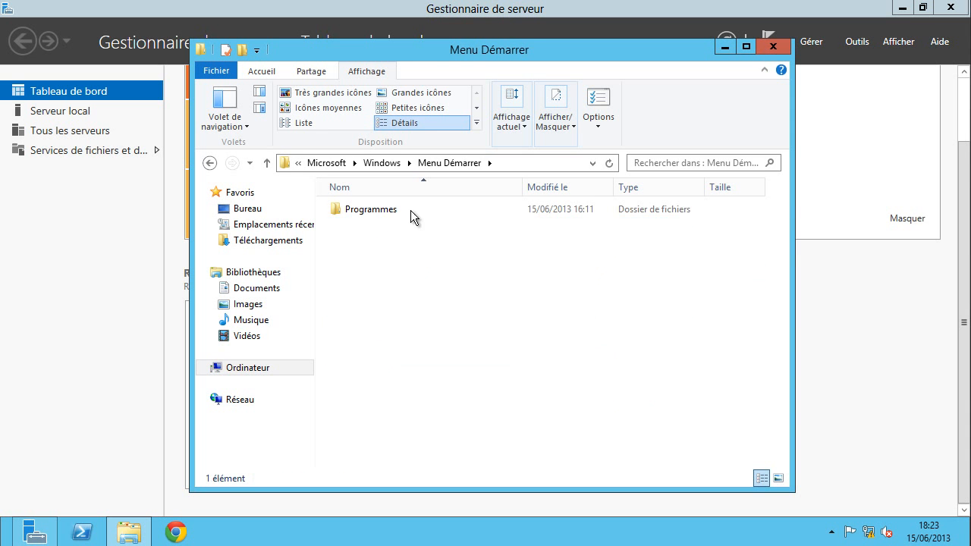
{"action": "double_click", "coordinate": [370, 214]}
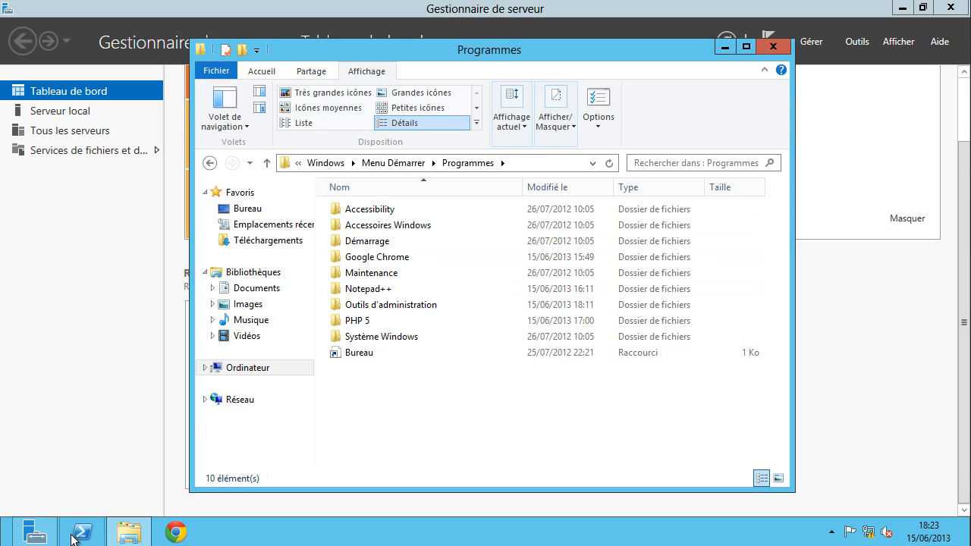
{"action": "right_click", "coordinate": [359, 324]}
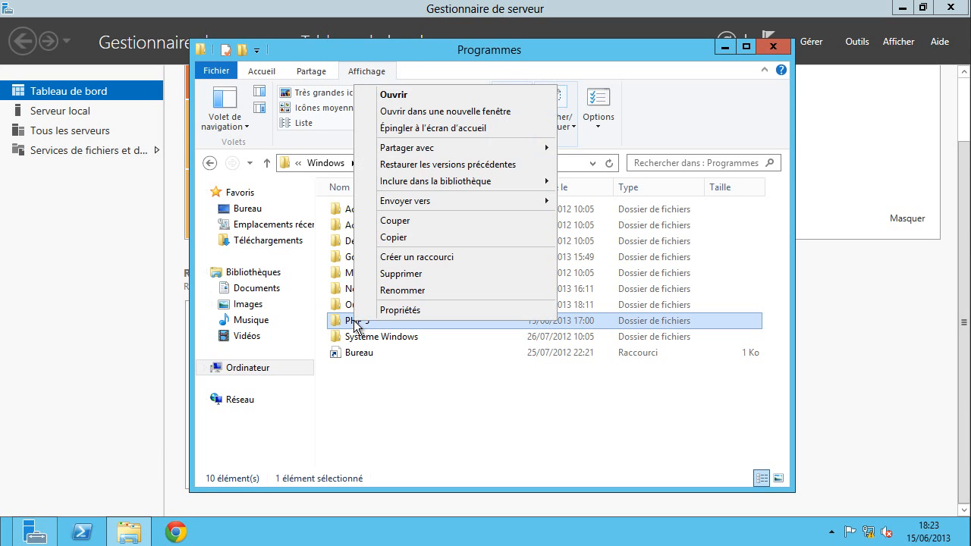
{"action": "left_click", "coordinate": [402, 276]}
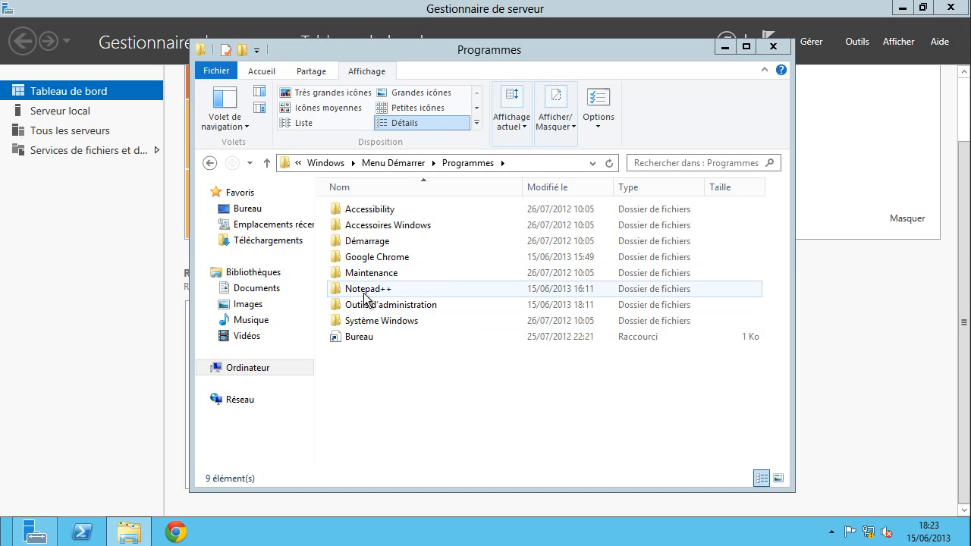
{"action": "left_click", "coordinate": [608, 166]}
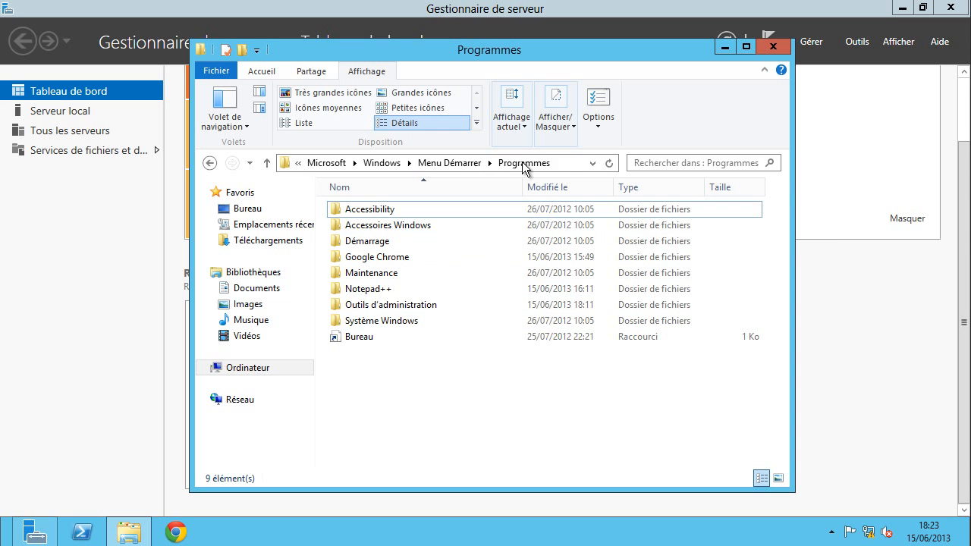
- Copy the Programmes folder's full path from the address bar
{"action": "left_click", "coordinate": [556, 167]}
{"action": "key", "text": "super+c"}
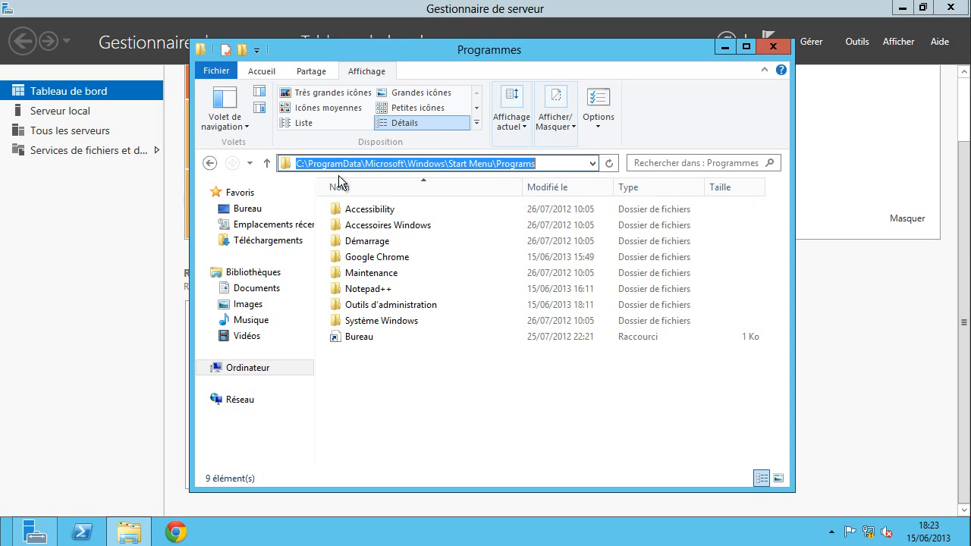
{"action": "right_click", "coordinate": [526, 162]}
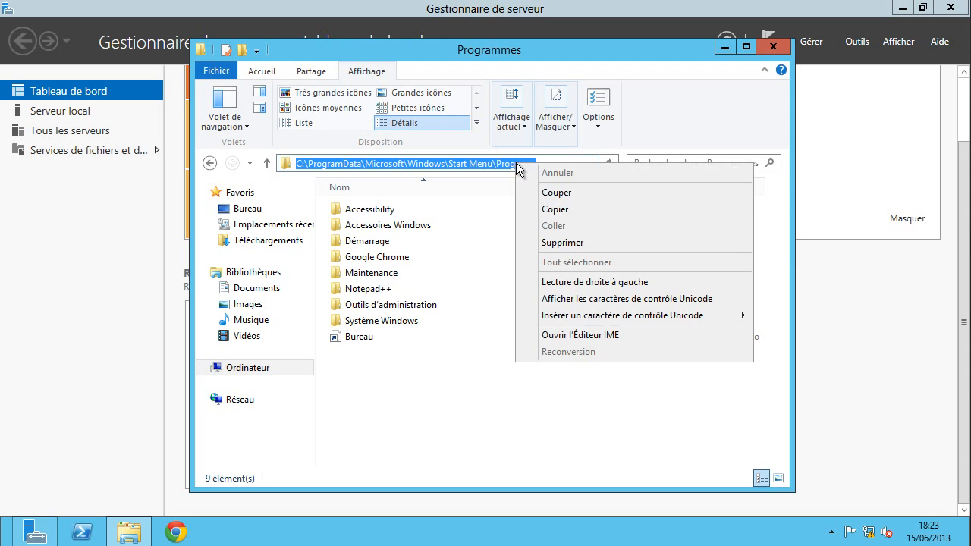
{"action": "left_click", "coordinate": [565, 211]}
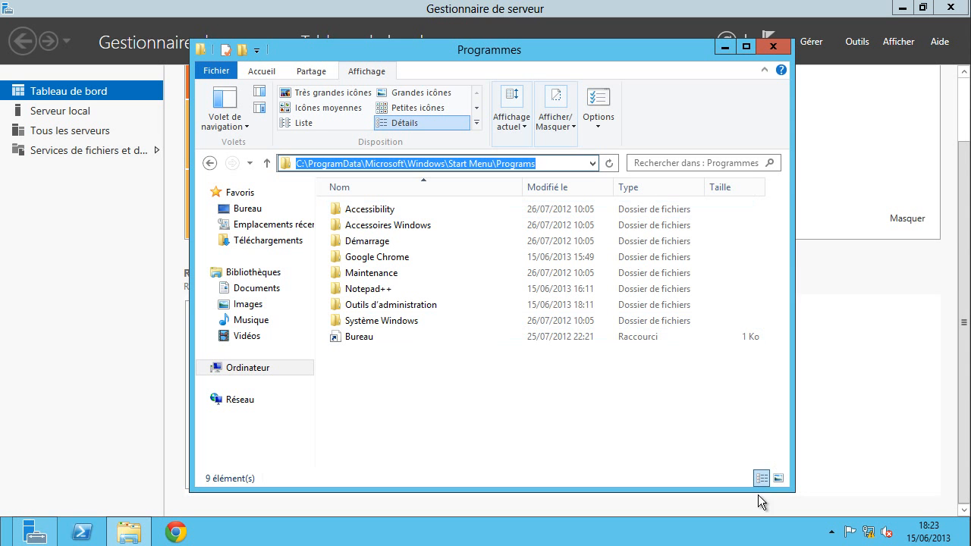
- Add the copied Programmes folder path as a new taskbar toolbar
{"action": "right_click", "coordinate": [736, 529]}
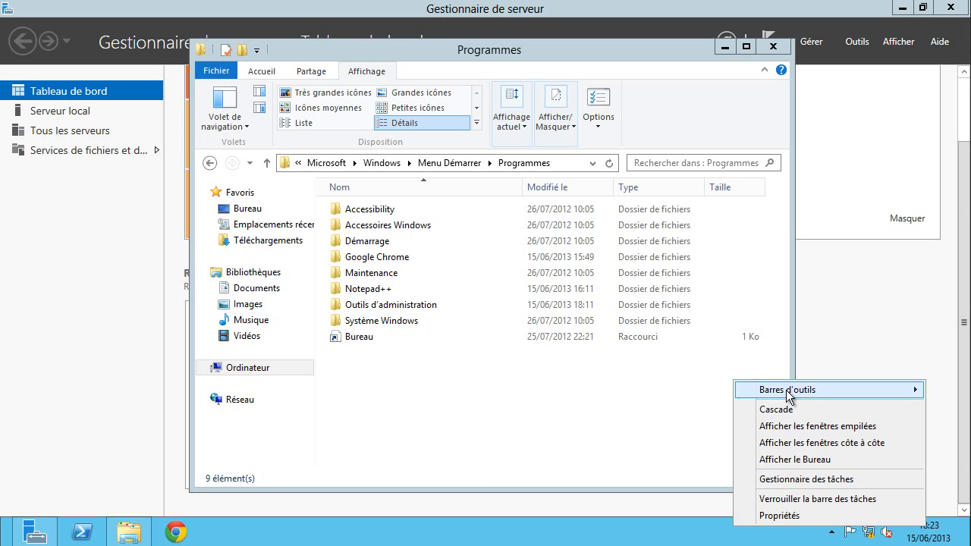
{"action": "mouse_move", "coordinate": [787, 393]}
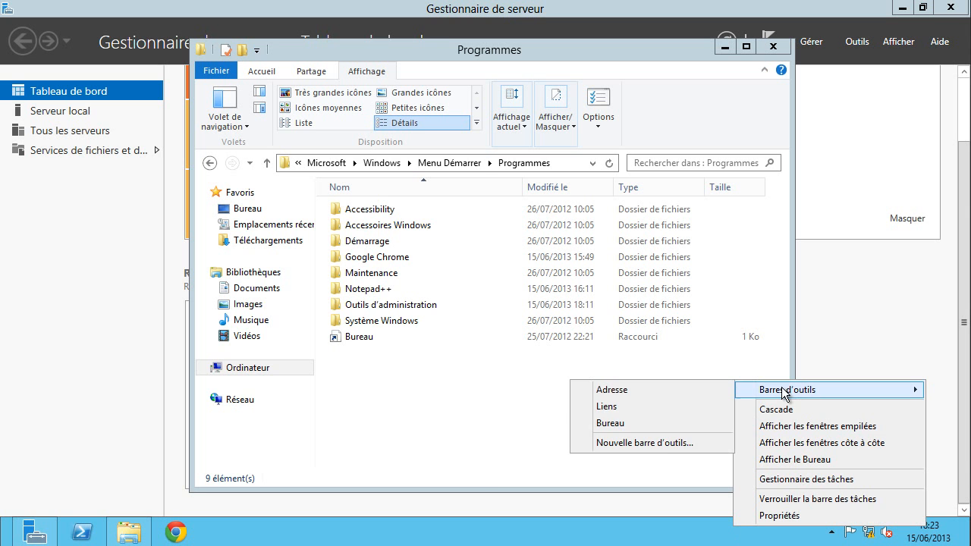
{"action": "left_click", "coordinate": [659, 442]}
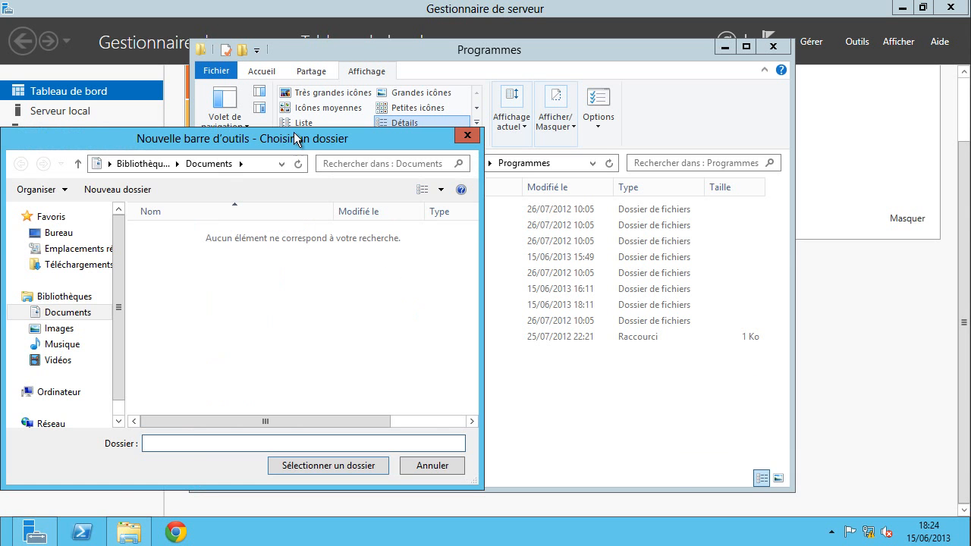
{"action": "left_click_drag", "start_coordinate": [296, 138], "coordinate": [375, 144]}
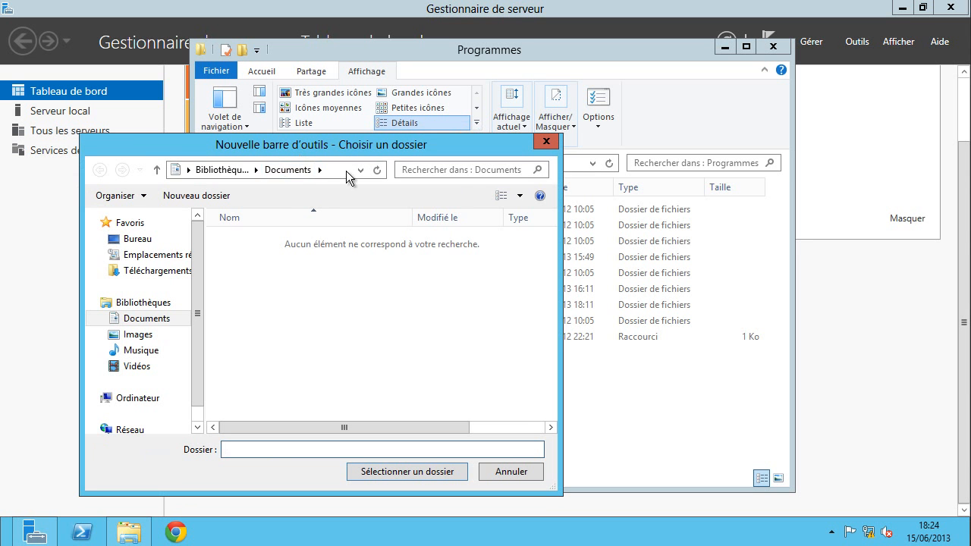
{"action": "left_click", "coordinate": [346, 175]}
{"action": "right_click", "coordinate": [323, 168]}
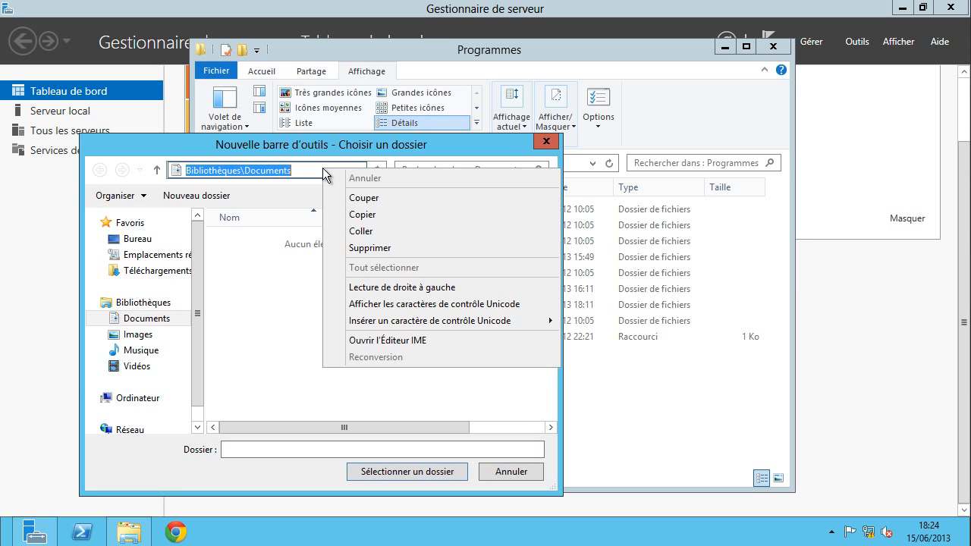
{"action": "left_click", "coordinate": [365, 232]}
{"action": "left_click", "coordinate": [376, 172]}
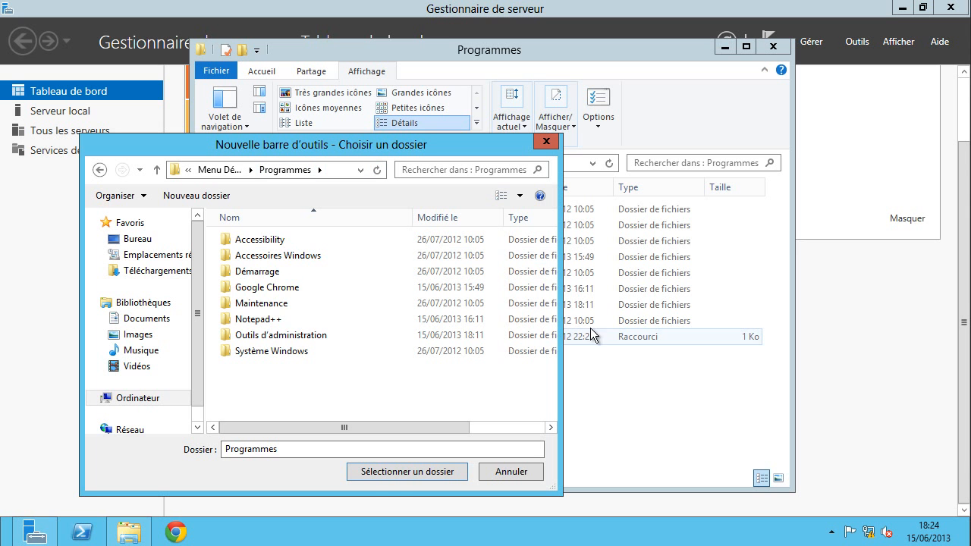
{"action": "left_click", "coordinate": [380, 472]}
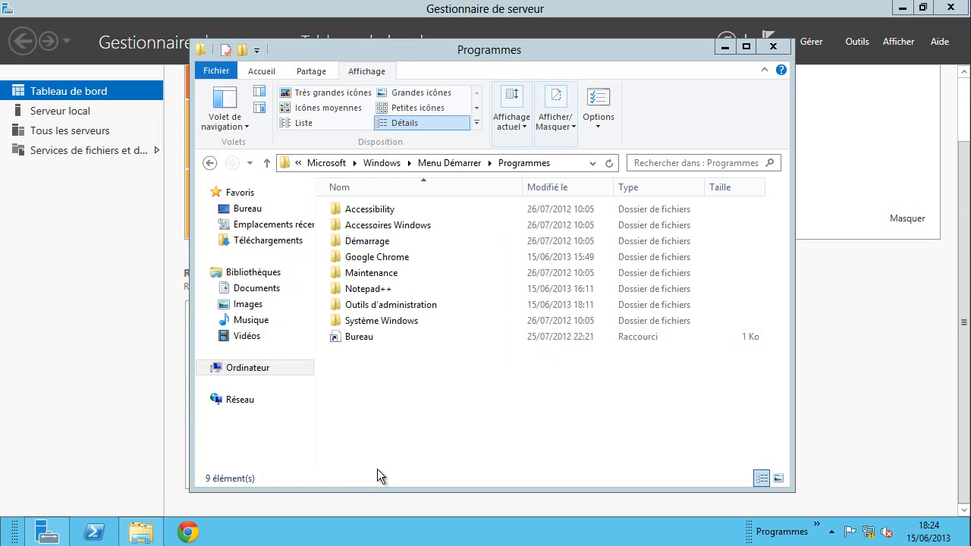
- Lock the taskbar, close the Programmes window and check the Programmes toolbar menu
{"action": "right_click", "coordinate": [665, 535]}
{"action": "left_click", "coordinate": [696, 504]}
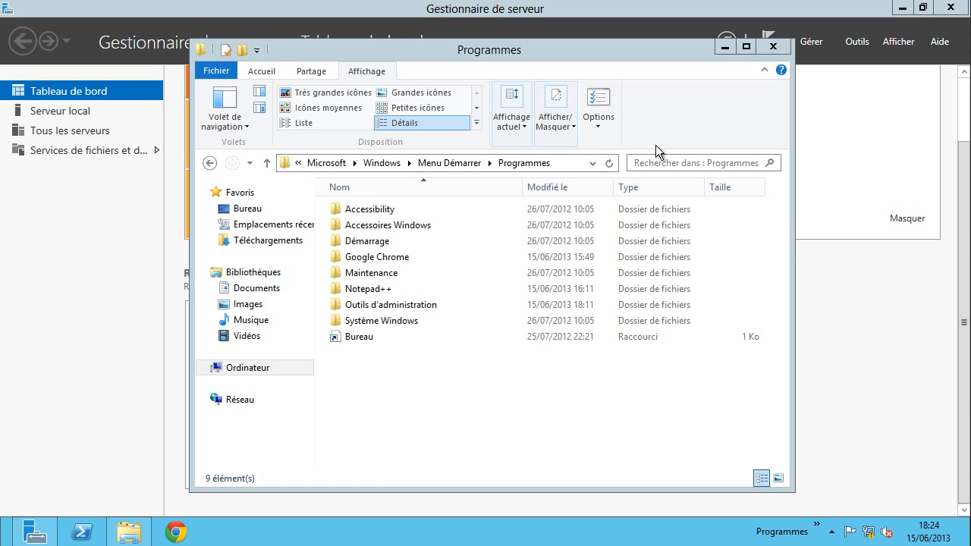
{"action": "left_click", "coordinate": [772, 49]}
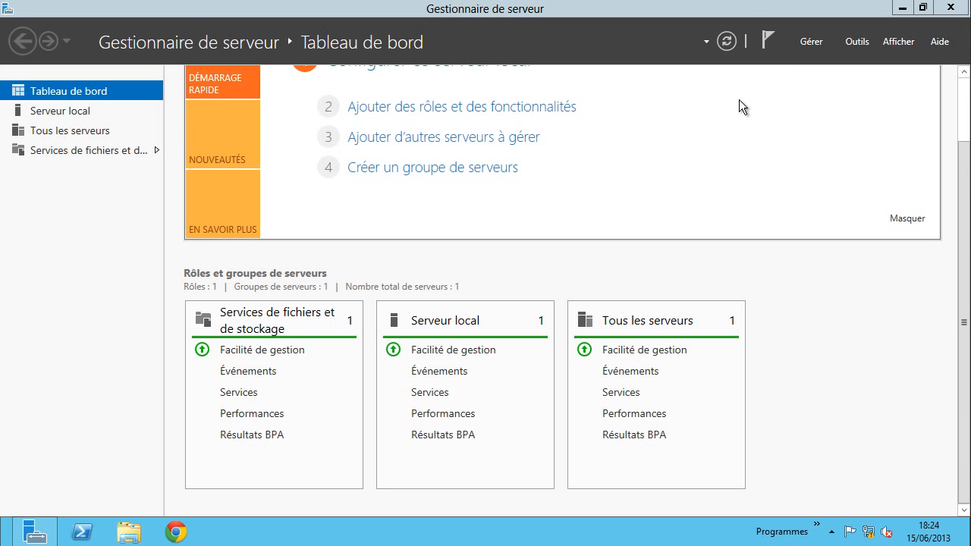
{"action": "left_click", "coordinate": [818, 525]}
{"action": "mouse_move", "coordinate": [856, 464]}
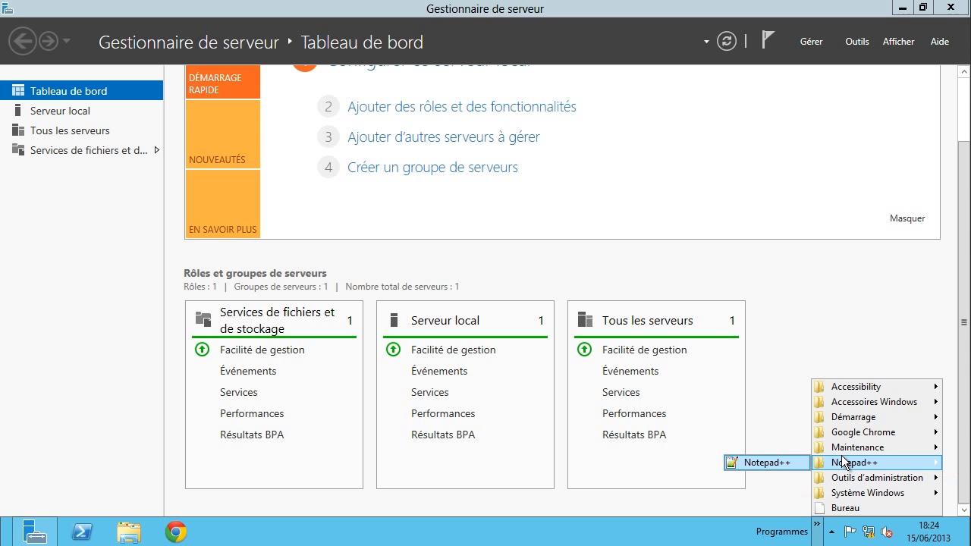
{"action": "left_click", "coordinate": [856, 332]}
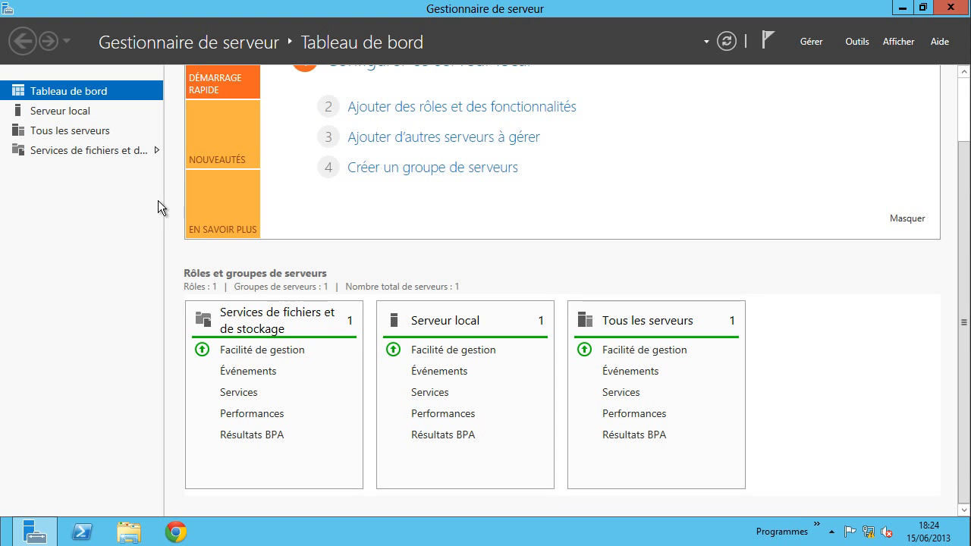
- Start Add Roles and Features with role-based installation on the local server
{"action": "left_click", "coordinate": [811, 41]}
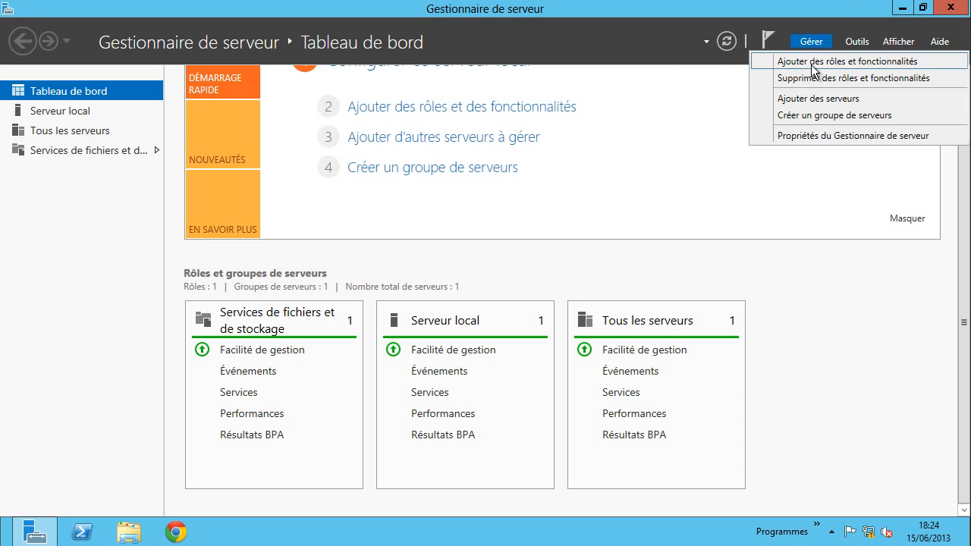
{"action": "left_click", "coordinate": [799, 60]}
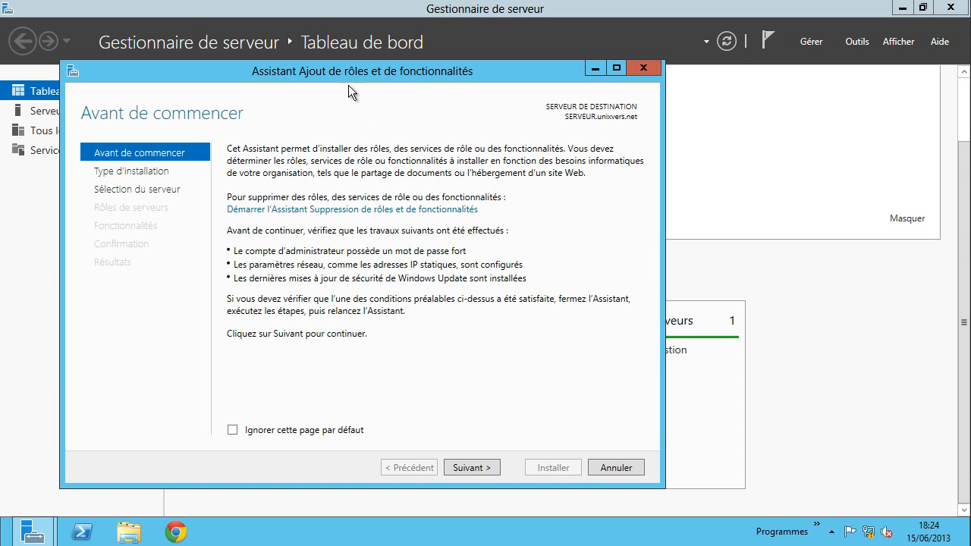
{"action": "left_click_drag", "start_coordinate": [317, 71], "coordinate": [431, 73]}
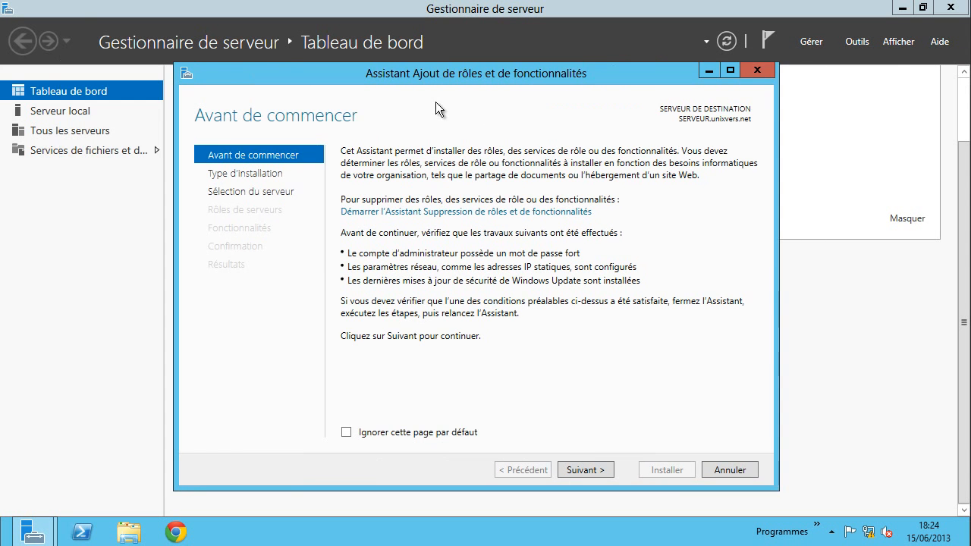
{"action": "left_click", "coordinate": [587, 470]}
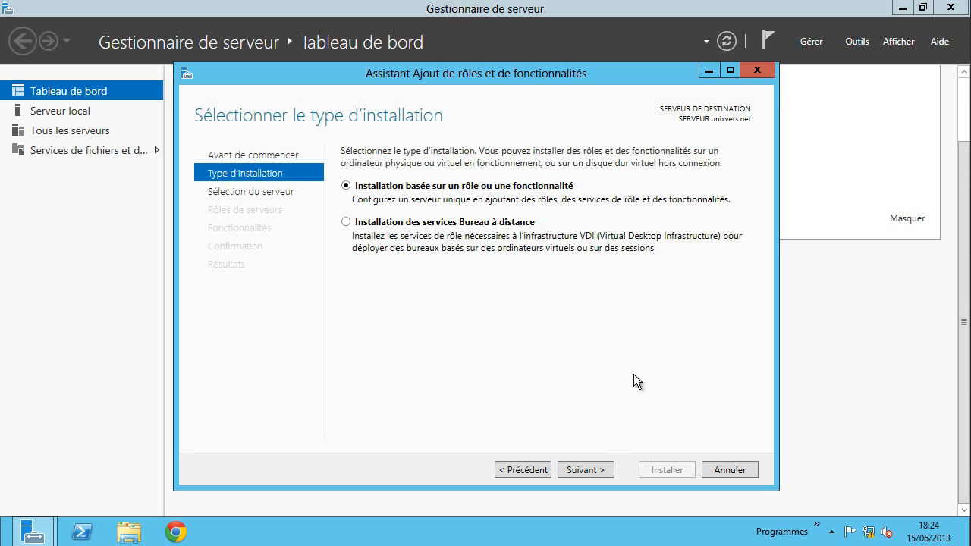
{"action": "left_click", "coordinate": [585, 468]}
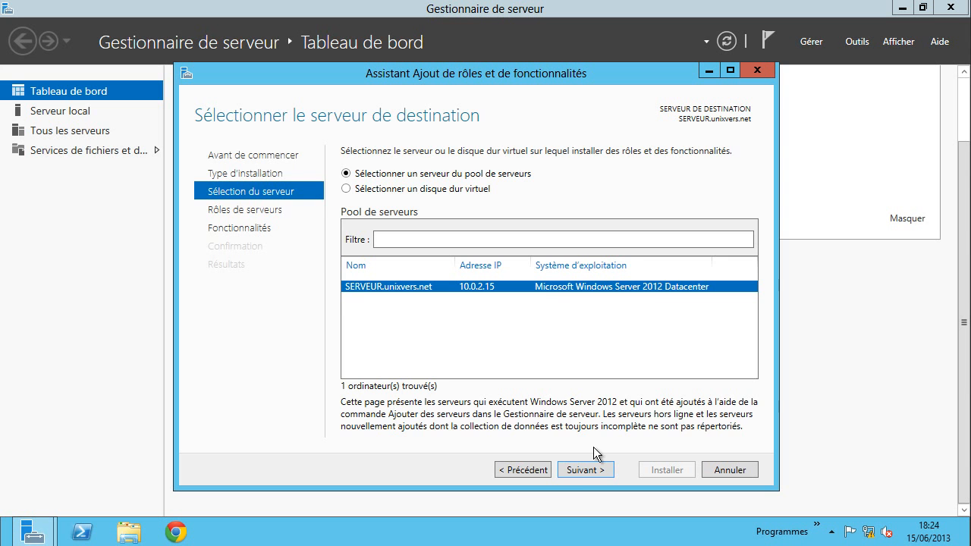
{"action": "left_click", "coordinate": [578, 474]}
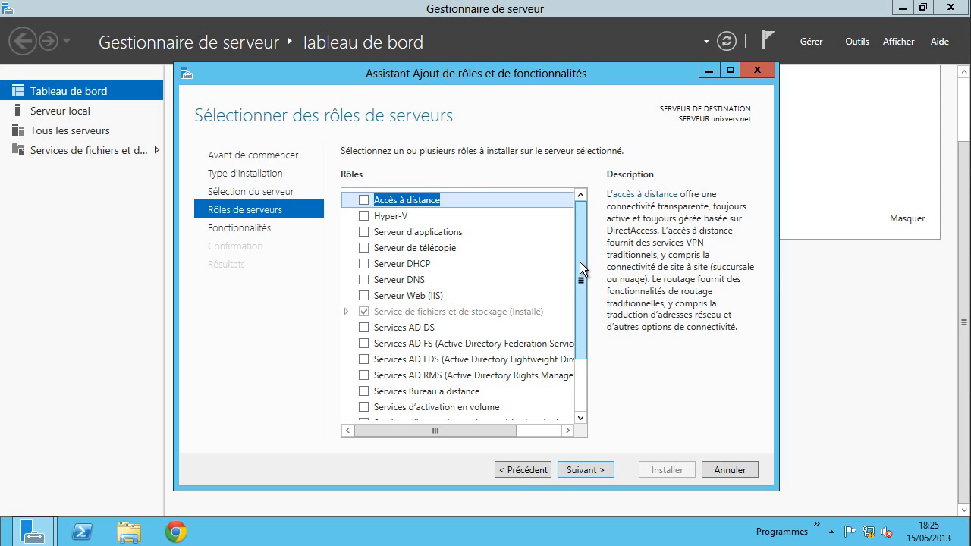
- Select Services AD DS with its required management tools and advance to confirmation
{"action": "left_click", "coordinate": [364, 328]}
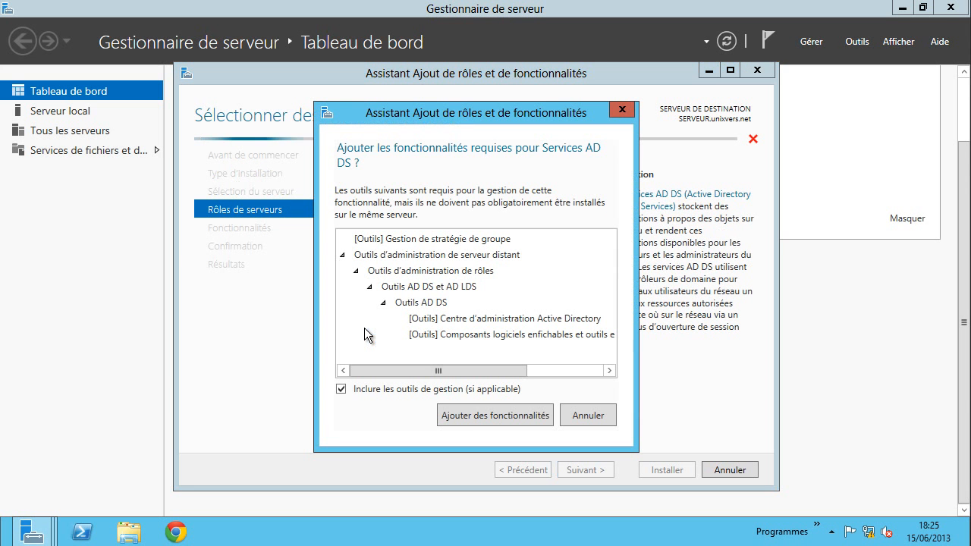
{"action": "left_click", "coordinate": [465, 415]}
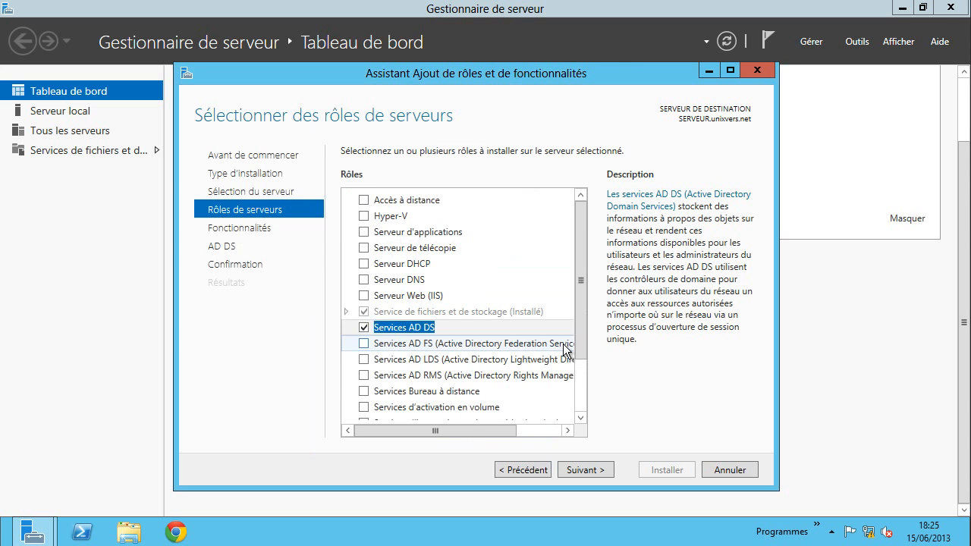
{"action": "left_click", "coordinate": [597, 470]}
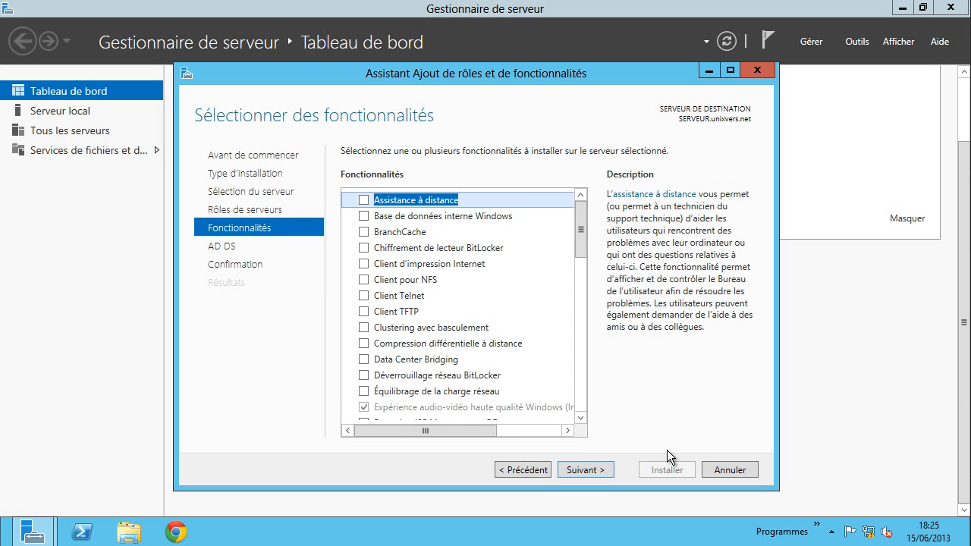
{"action": "left_click", "coordinate": [600, 467]}
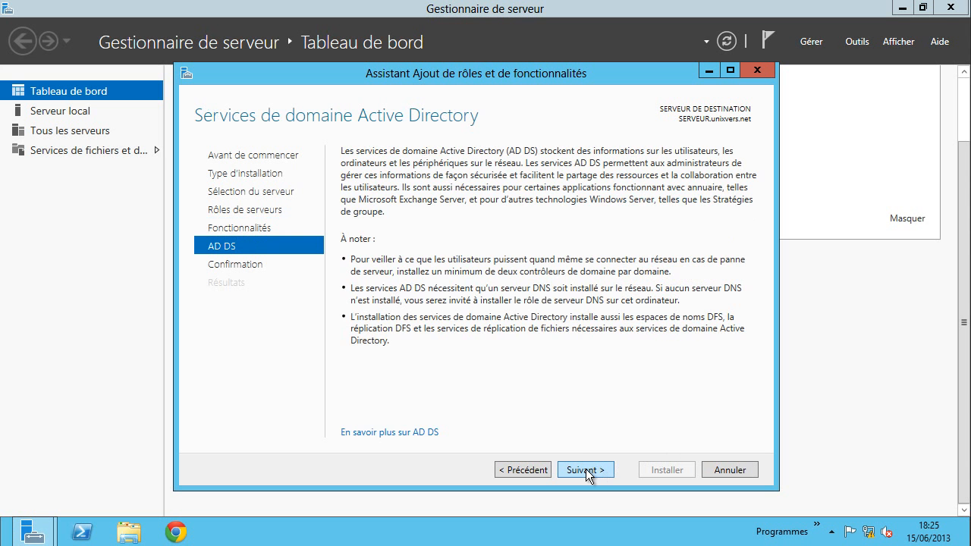
{"action": "left_click", "coordinate": [586, 469]}
- Install the AD DS role and show the pending post-deployment notice to promote SERVEUR
{"action": "left_click", "coordinate": [670, 469]}
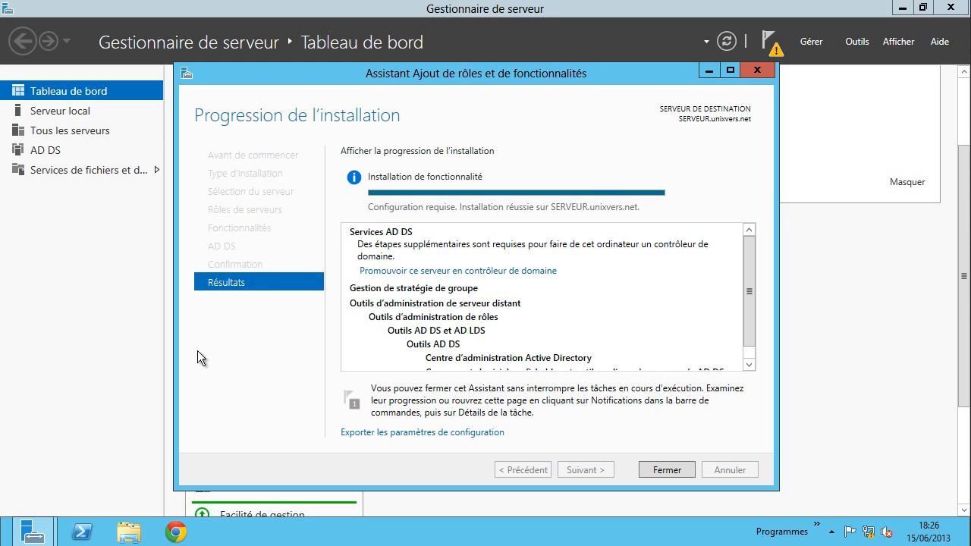
{"action": "left_click_drag", "start_coordinate": [410, 76], "coordinate": [637, 62]}
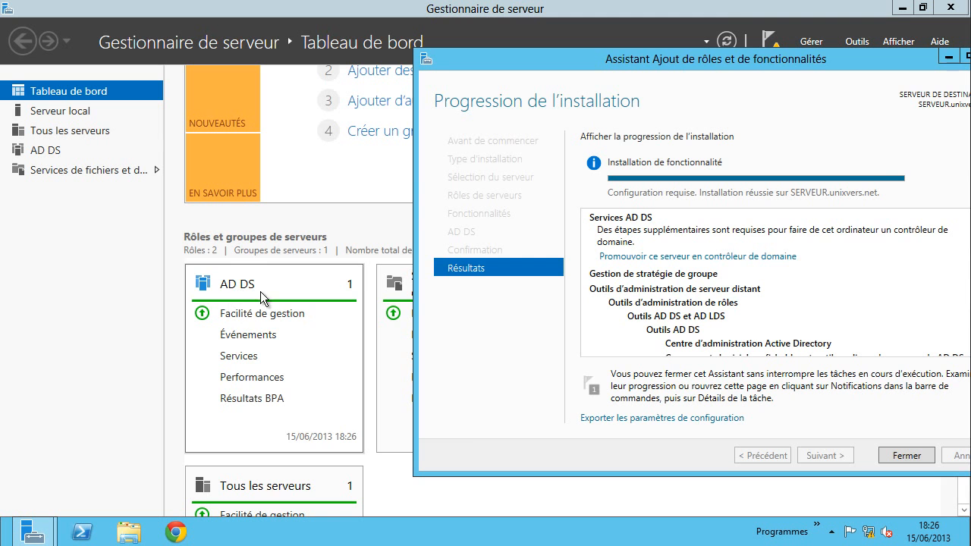
{"action": "left_click_drag", "start_coordinate": [754, 59], "coordinate": [595, 77]}
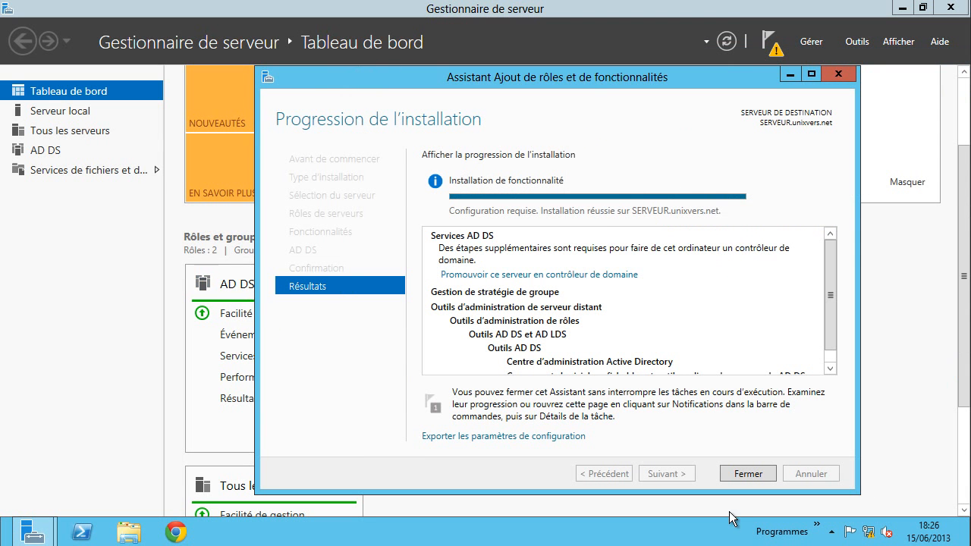
{"action": "left_click", "coordinate": [767, 41]}
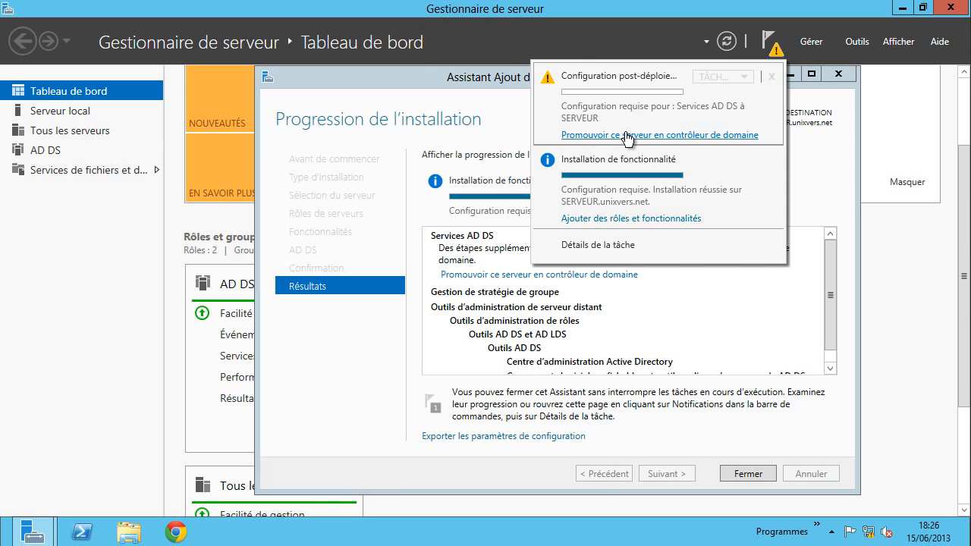
- Launch domain controller promotion, close the finished roles wizard, and select Ajouter une nouvelle forêt
{"action": "left_click", "coordinate": [645, 315]}
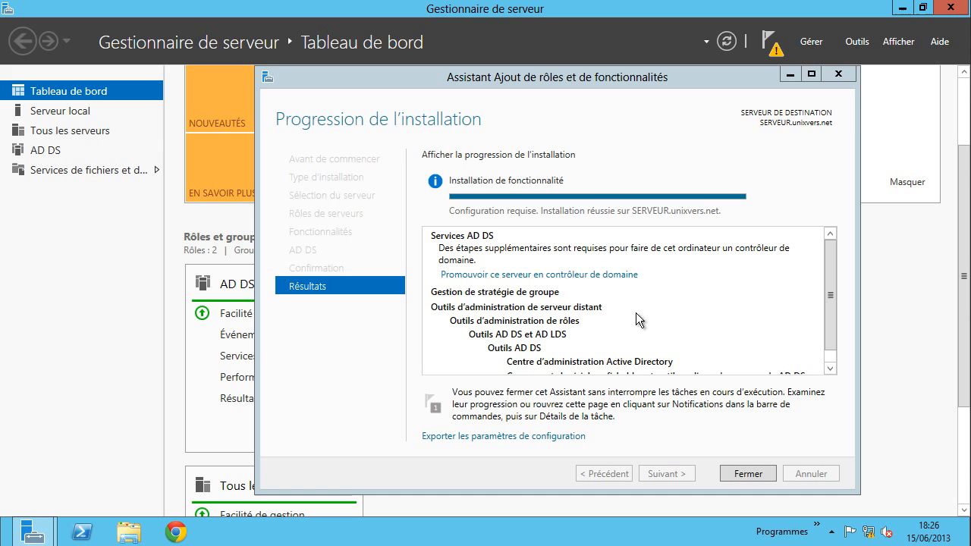
{"action": "left_click", "coordinate": [535, 279]}
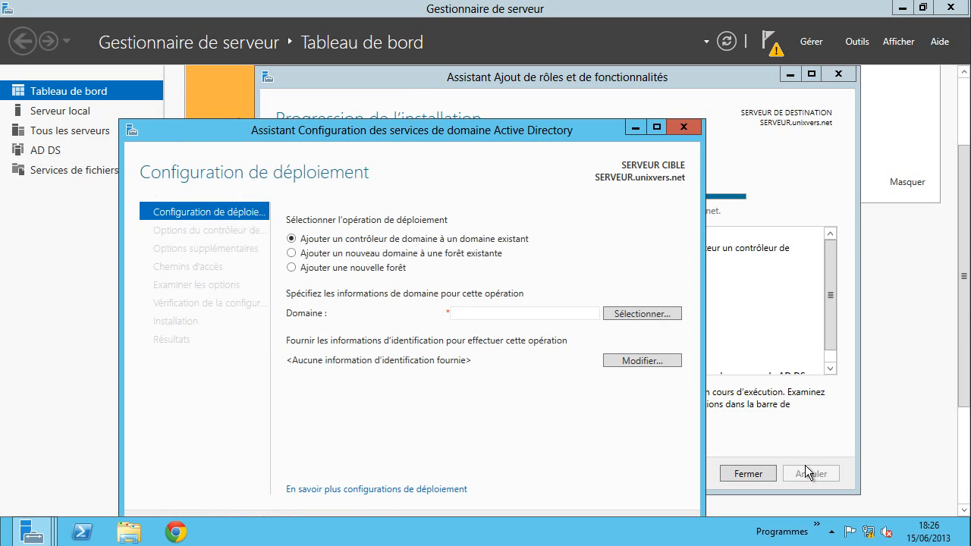
{"action": "left_click", "coordinate": [759, 474]}
{"action": "left_click", "coordinate": [759, 475]}
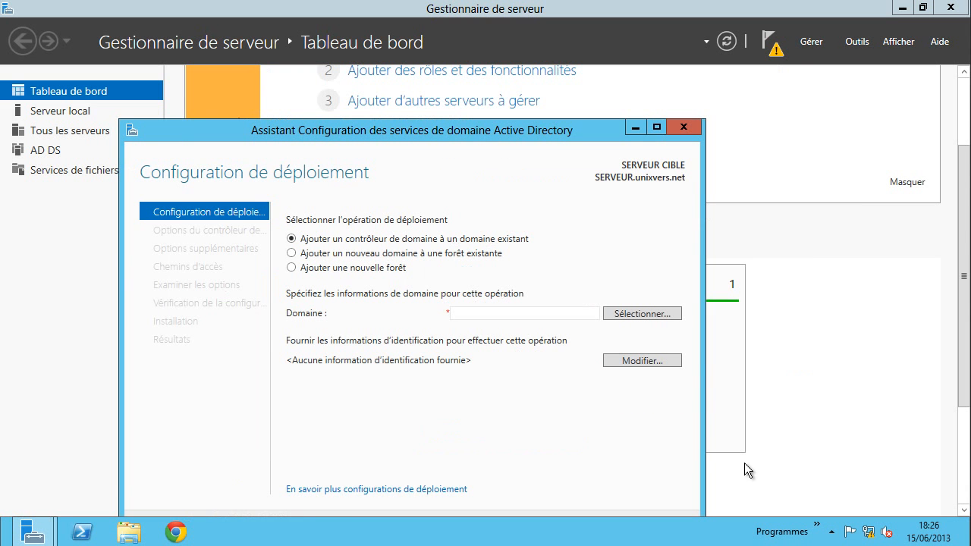
{"action": "left_click_drag", "start_coordinate": [534, 133], "coordinate": [568, 39]}
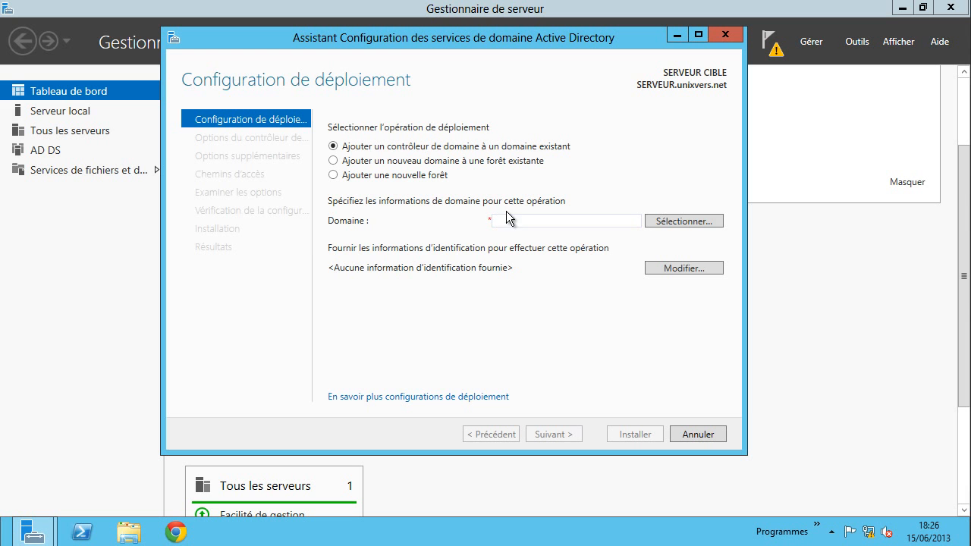
{"action": "left_click", "coordinate": [359, 181]}
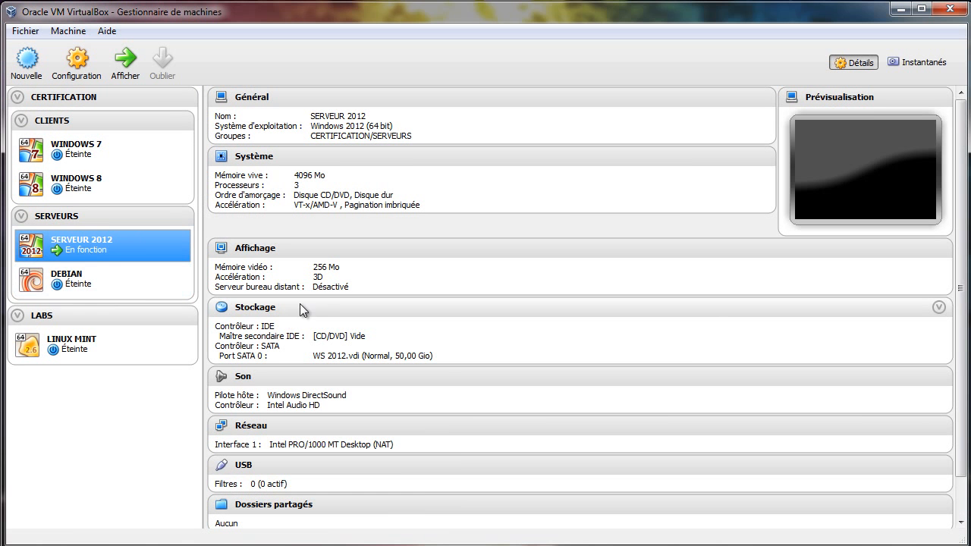
- Review the VM's NAT network adapter settings, then open the guest's Centre Réseau et partage
{"action": "left_click", "coordinate": [73, 69]}
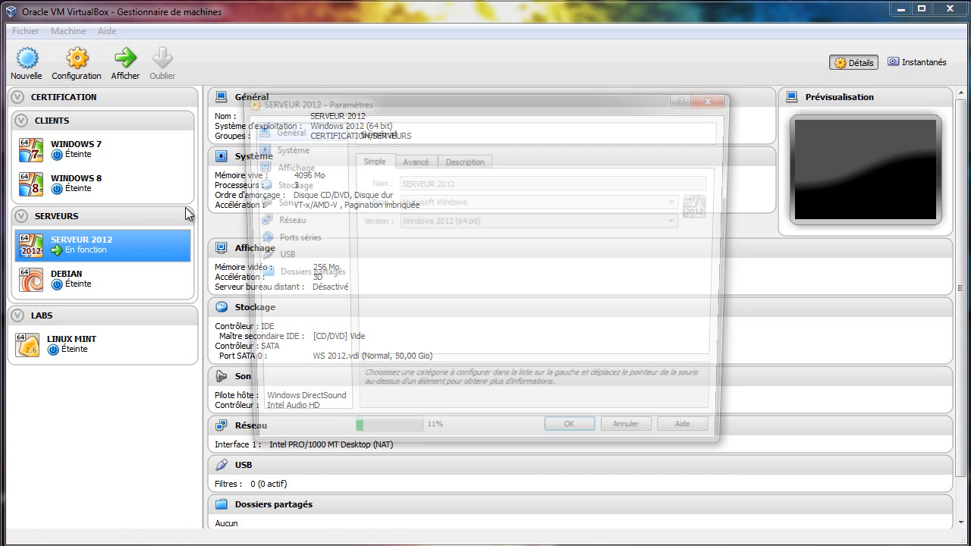
{"action": "left_click", "coordinate": [288, 223]}
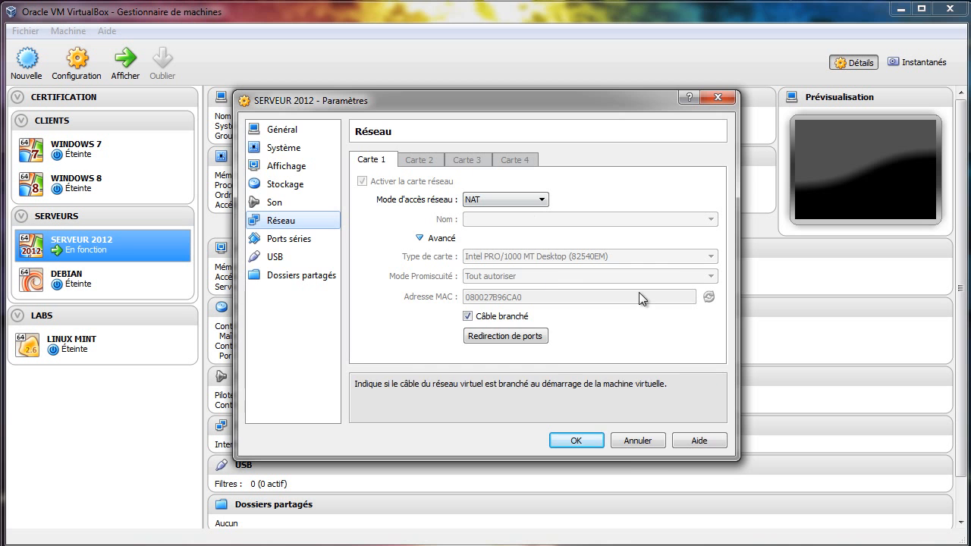
{"action": "left_click", "coordinate": [577, 441]}
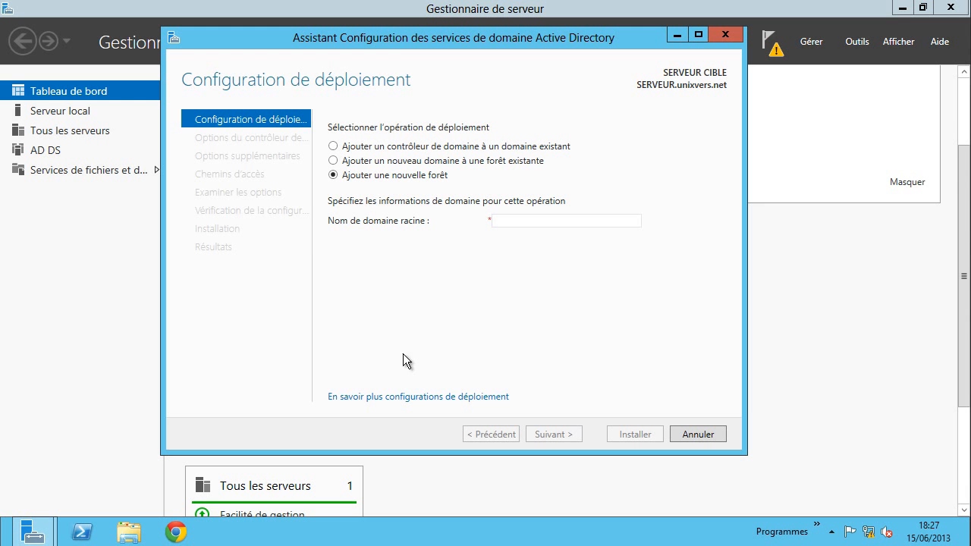
{"action": "right_click", "coordinate": [875, 524]}
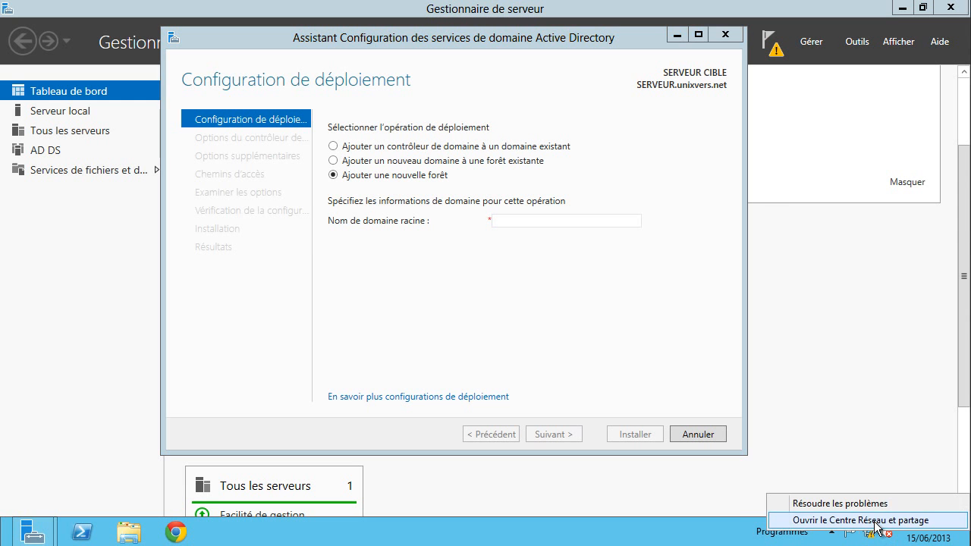
{"action": "left_click", "coordinate": [876, 522]}
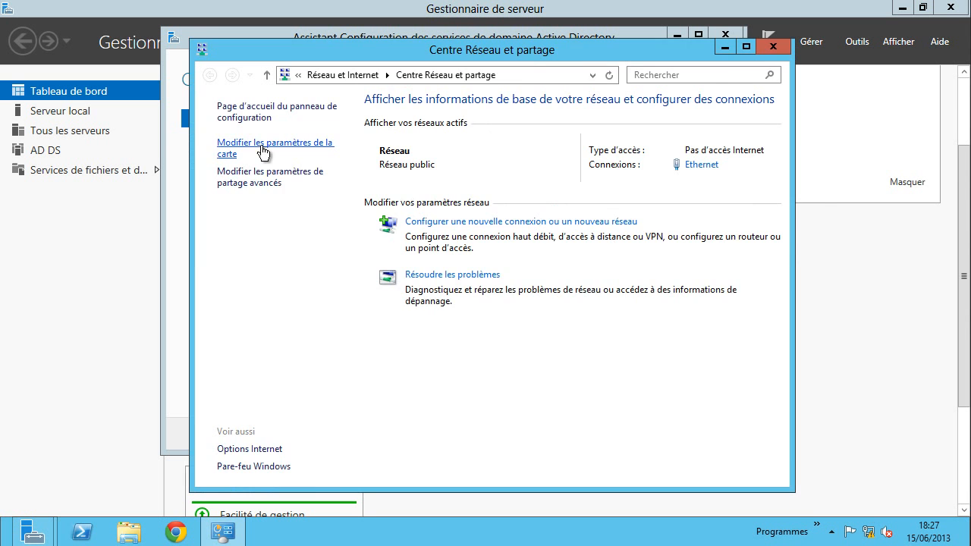
- Set Ethernet IPv4 to obtain IP and DNS automatically, then close the hung properties dialog
{"action": "left_click", "coordinate": [263, 152]}
{"action": "right_click", "coordinate": [288, 153]}
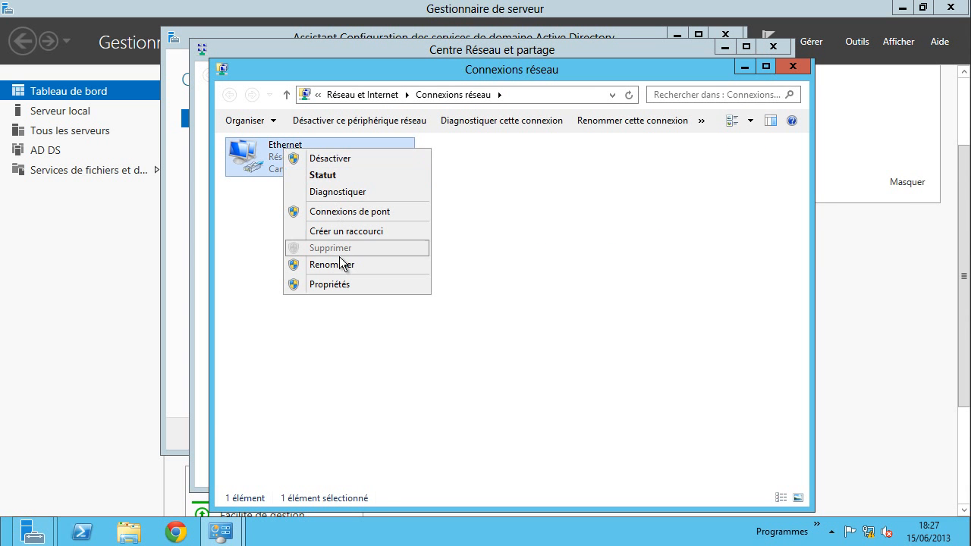
{"action": "left_click", "coordinate": [328, 284]}
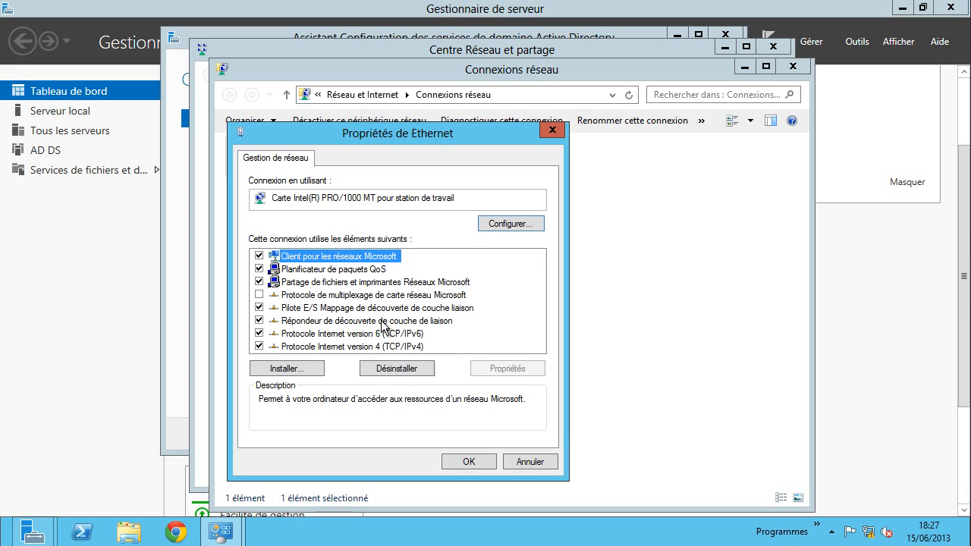
{"action": "left_click", "coordinate": [367, 346]}
{"action": "left_click", "coordinate": [519, 370]}
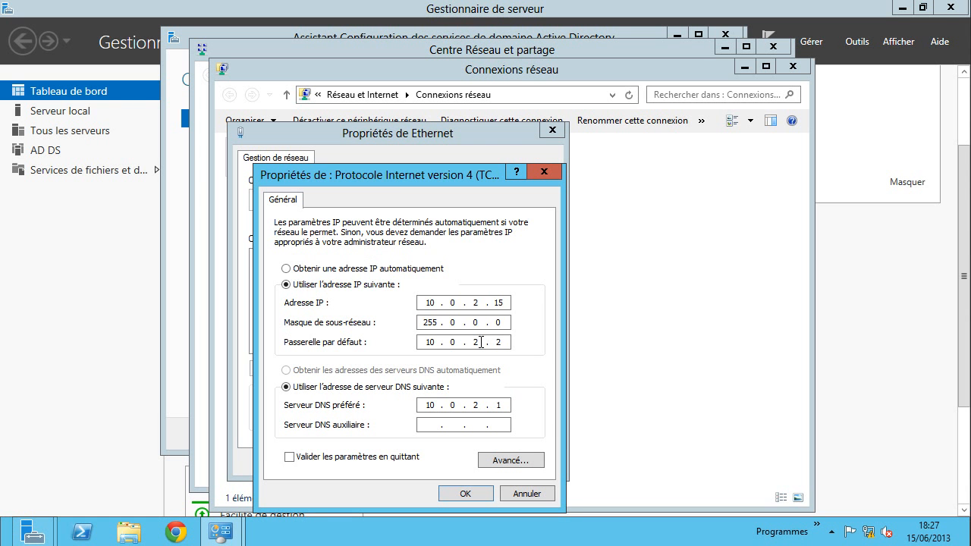
{"action": "left_click", "coordinate": [345, 269]}
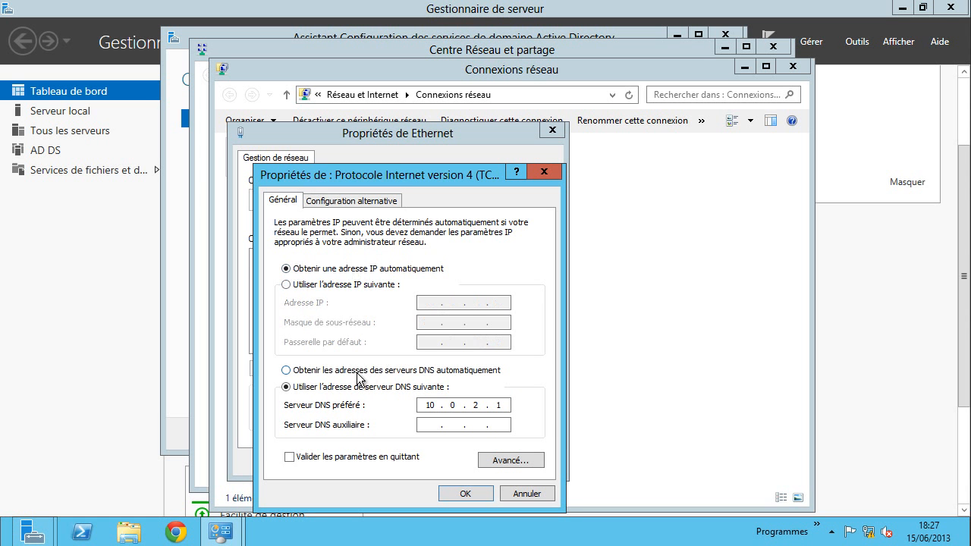
{"action": "left_click", "coordinate": [358, 371]}
{"action": "left_click", "coordinate": [466, 492]}
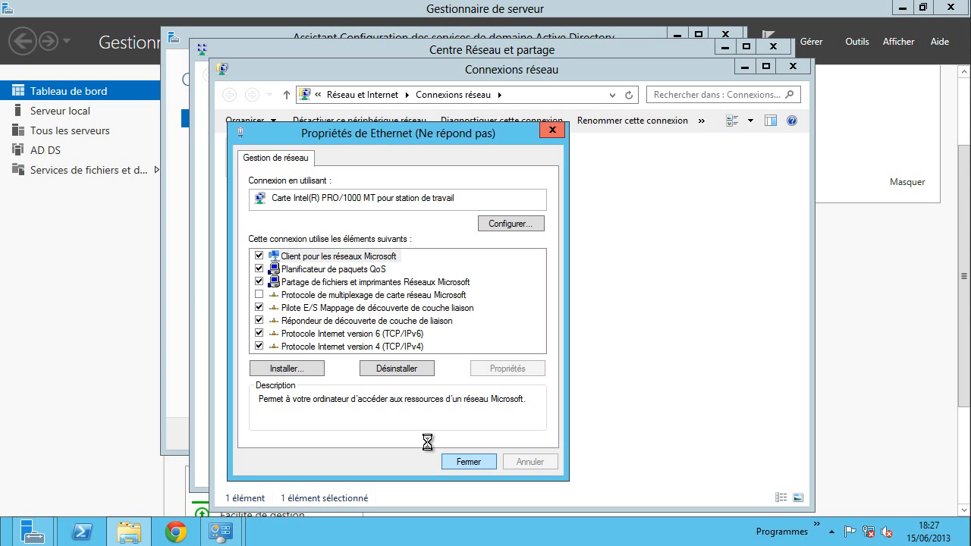
{"action": "left_click", "coordinate": [470, 460]}
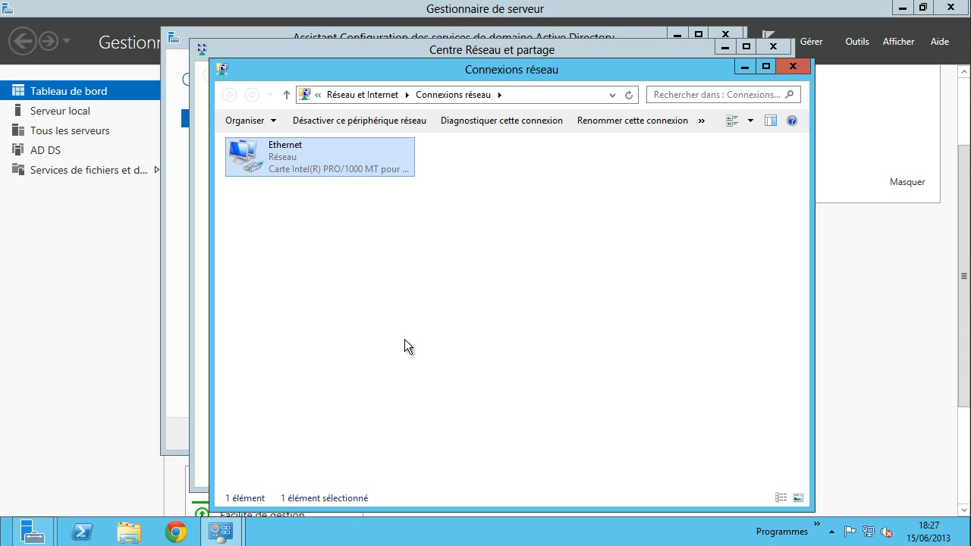
- Open the Win+X quick-link menu of system tools
{"action": "key", "text": "super+x"}
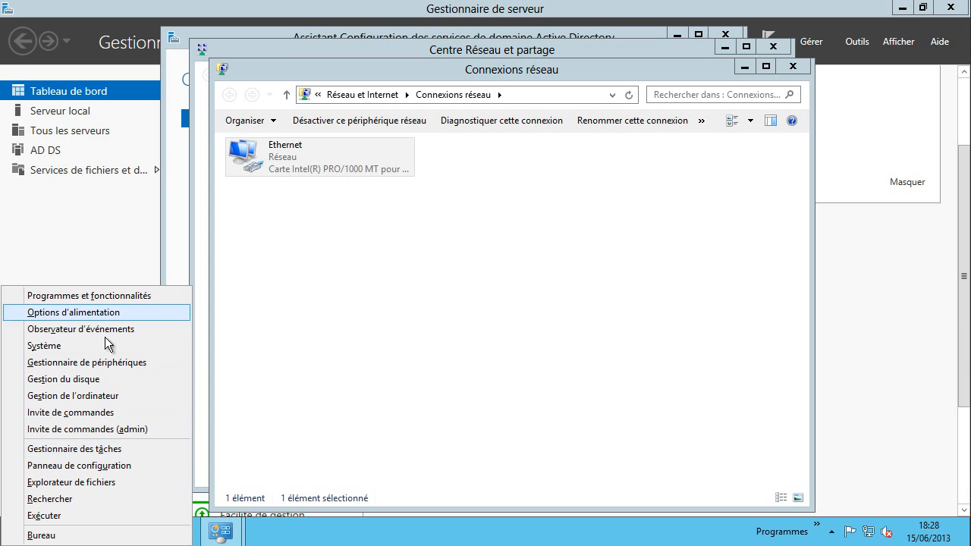
- Open Invite de commandes (admin) and run ipconfig, showing 10.0.2.15 with gateway 10.0.2.2
{"action": "left_click", "coordinate": [84, 433]}
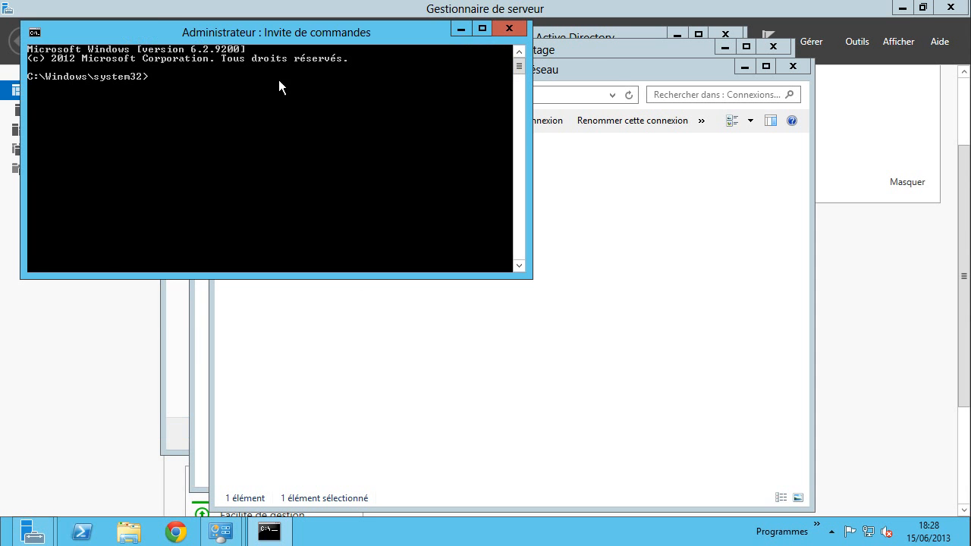
{"action": "left_click_drag", "start_coordinate": [186, 33], "coordinate": [271, 77]}
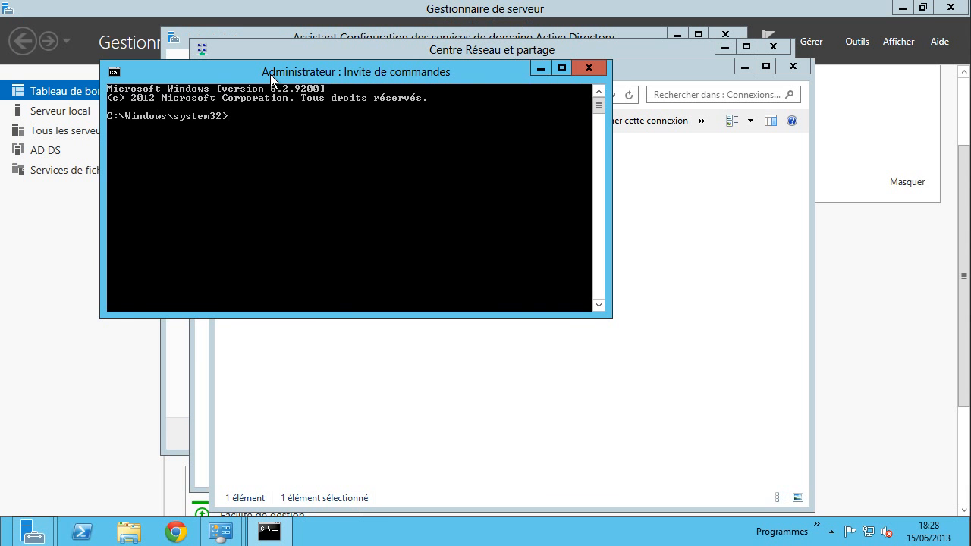
{"action": "type", "text": "ipconfig"}
{"action": "key", "text": "Return"}
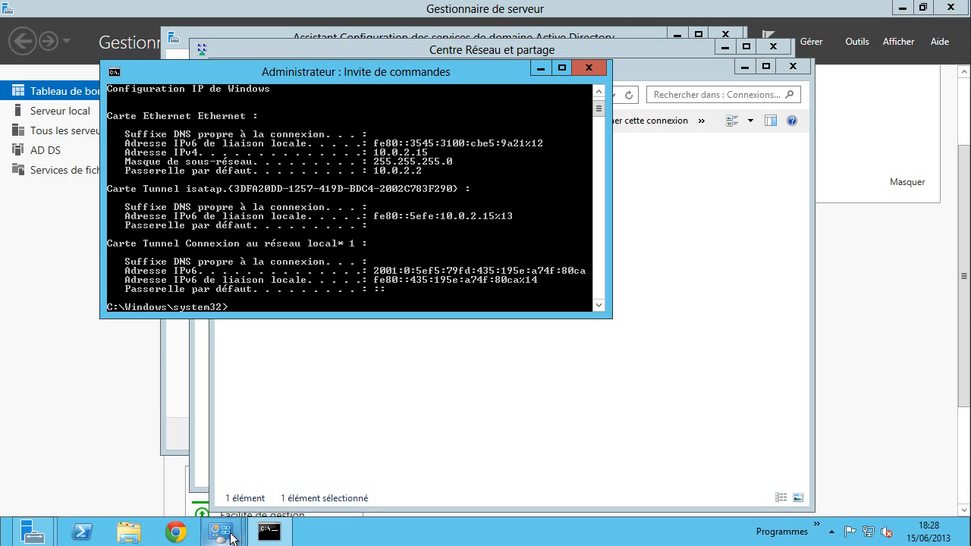
- Open the Ethernet adapter's IPv4 properties and enter the static address 10.0.2.15
{"action": "mouse_move", "coordinate": [220, 531]}
{"action": "left_click", "coordinate": [353, 430]}
{"action": "left_click", "coordinate": [501, 413]}
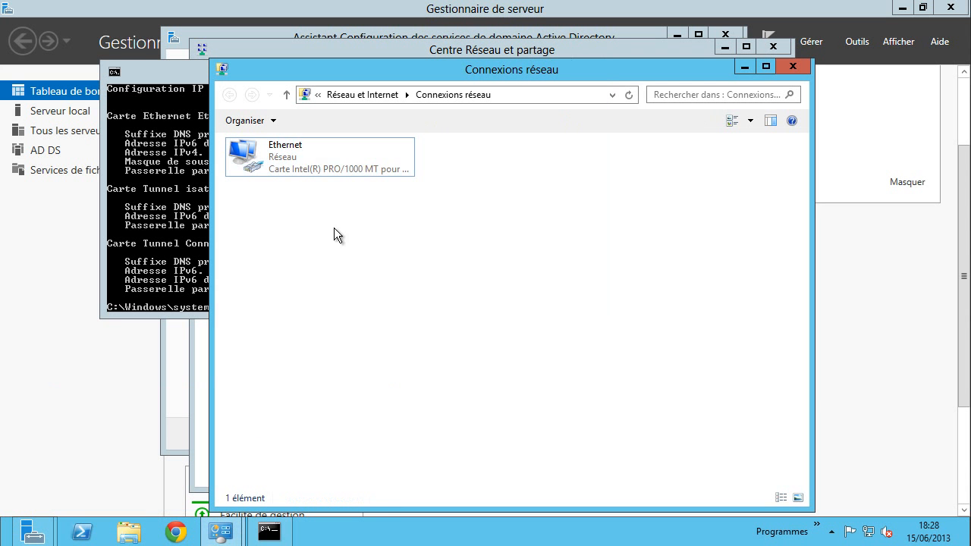
{"action": "right_click", "coordinate": [313, 153]}
{"action": "right_click", "coordinate": [292, 154]}
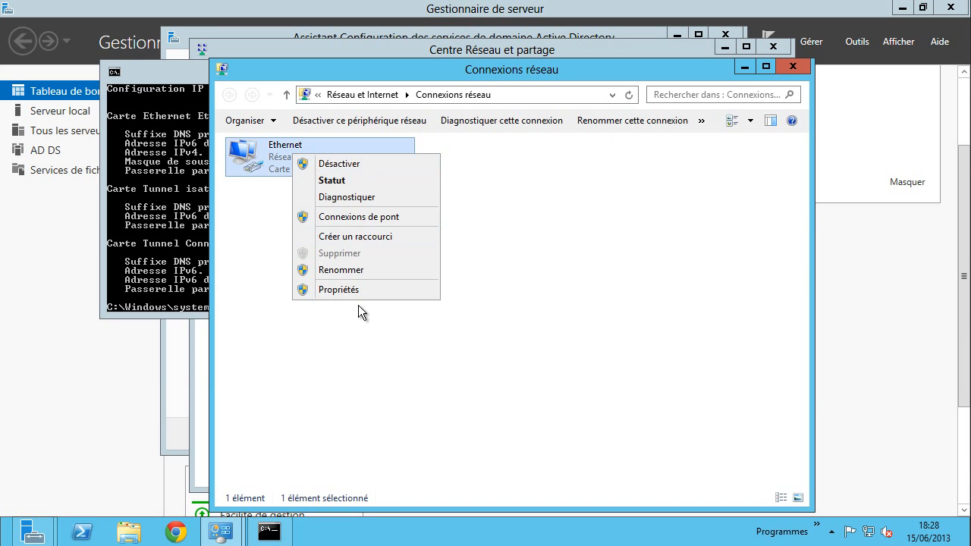
{"action": "left_click", "coordinate": [346, 290]}
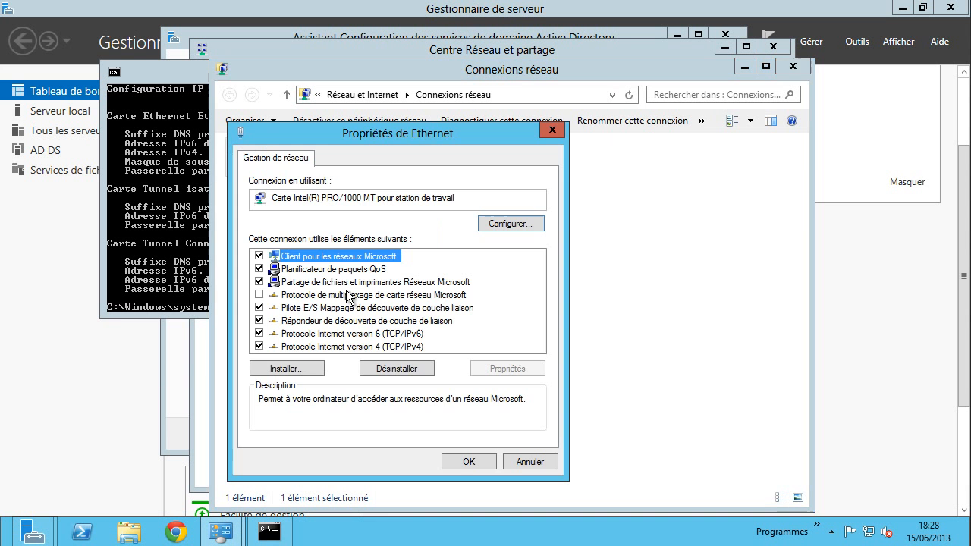
{"action": "left_click", "coordinate": [367, 347]}
{"action": "left_click", "coordinate": [500, 370]}
{"action": "left_click", "coordinate": [384, 286]}
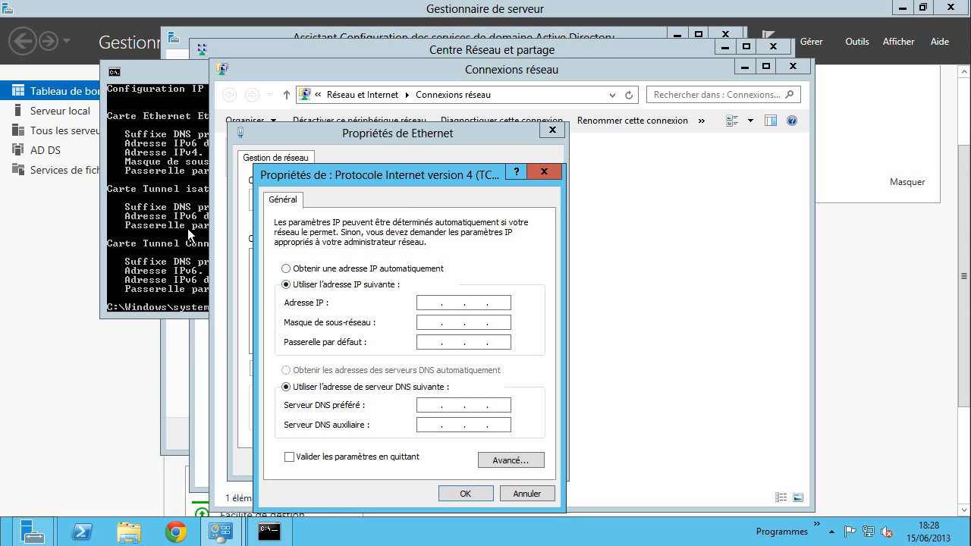
{"action": "type", "text": "10 . 0 . 2 . 15"}
{"action": "left_click", "coordinate": [187, 229]}
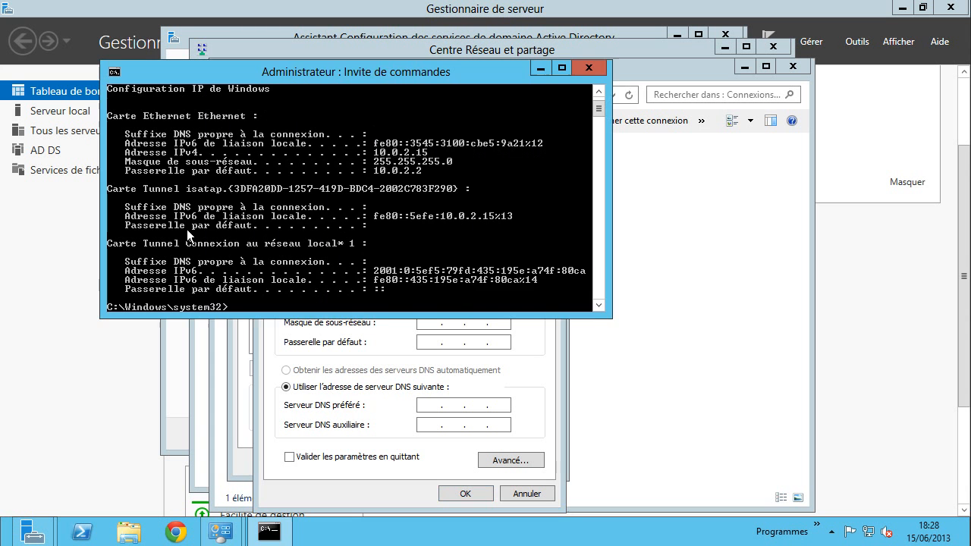
{"action": "left_click", "coordinate": [519, 356]}
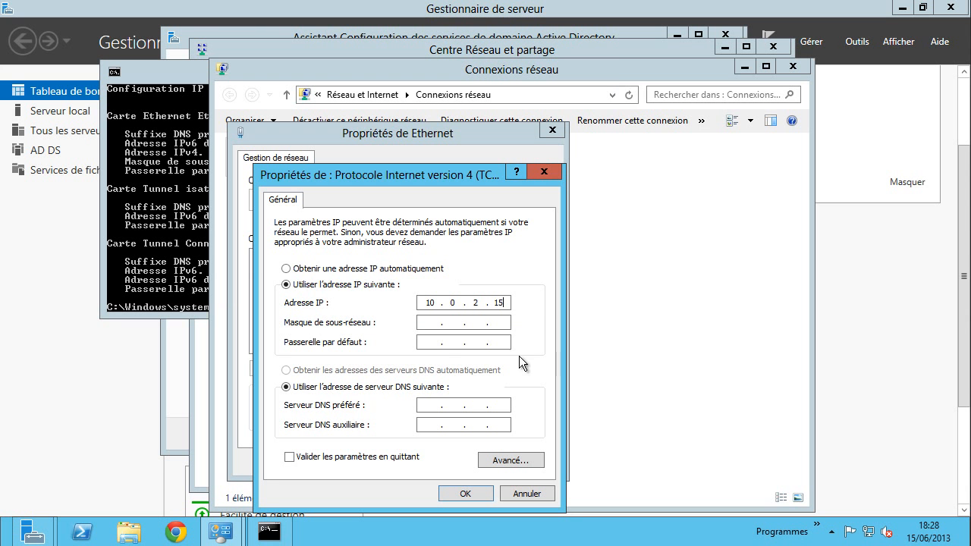
- Enter mask 255.255.255.0, gateway 10.0.2.2 and preferred DNS 10.0.2.2, then save
{"action": "left_click", "coordinate": [437, 322]}
{"action": "left_click", "coordinate": [182, 258]}
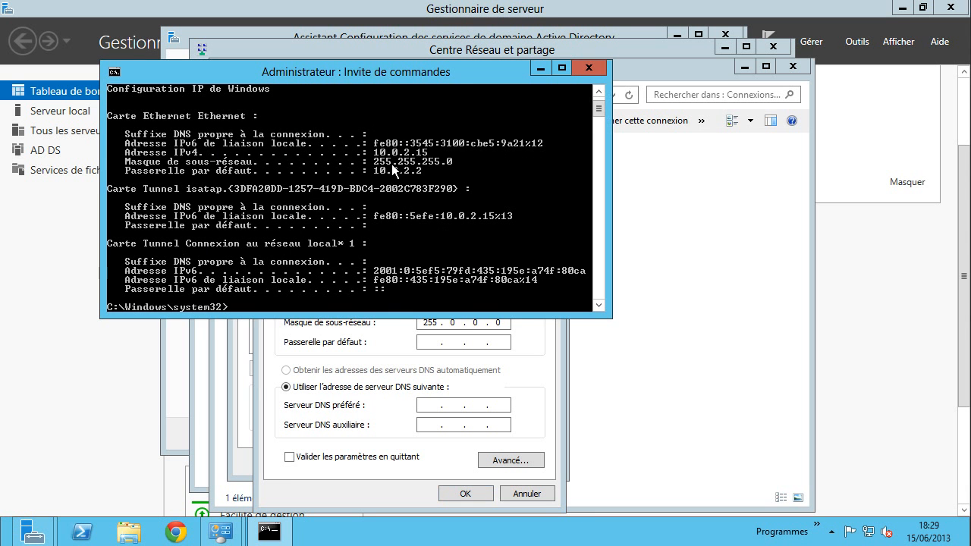
{"action": "left_click", "coordinate": [531, 350]}
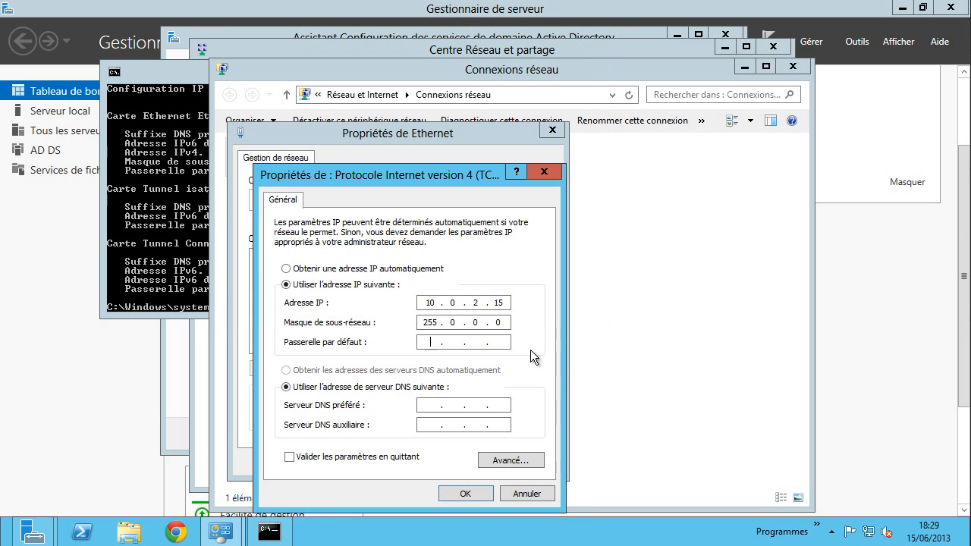
{"action": "type", "text": "0255255"}
{"action": "left_click", "coordinate": [451, 339]}
{"action": "left_click", "coordinate": [179, 190]}
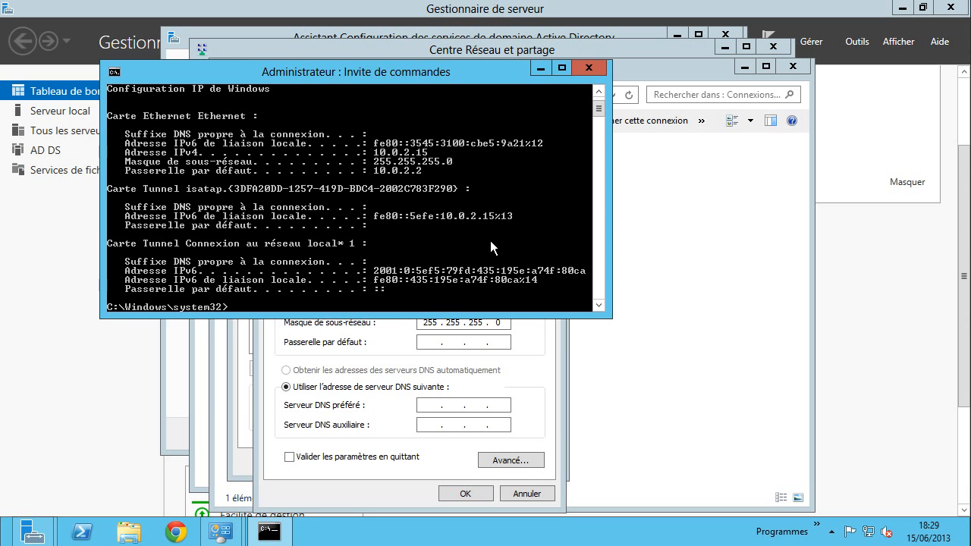
{"action": "left_click", "coordinate": [536, 363]}
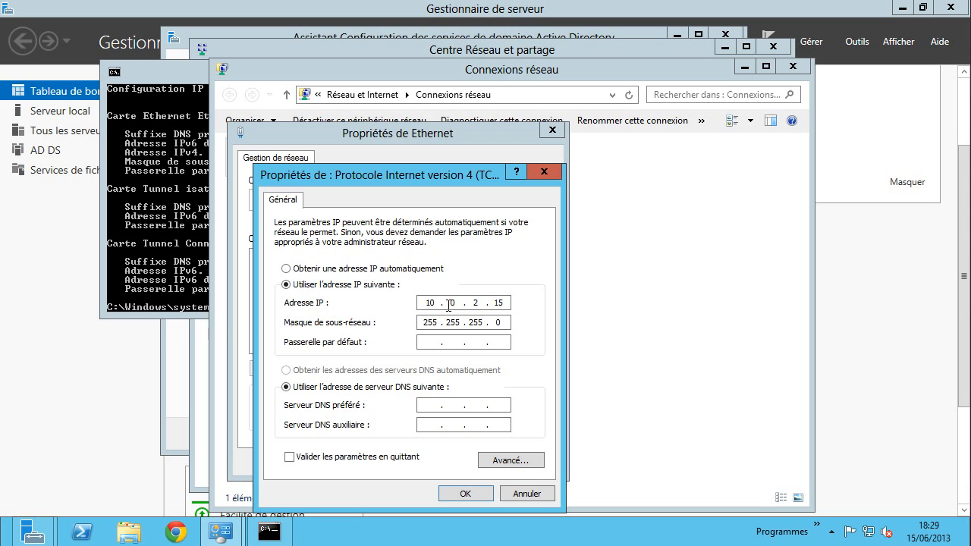
{"action": "type", "text": "10 . 0 . 2 . 2"}
{"action": "left_click", "coordinate": [434, 405]}
{"action": "type", "text": "10 . 0 . 2 . 2"}
{"action": "left_click", "coordinate": [466, 494]}
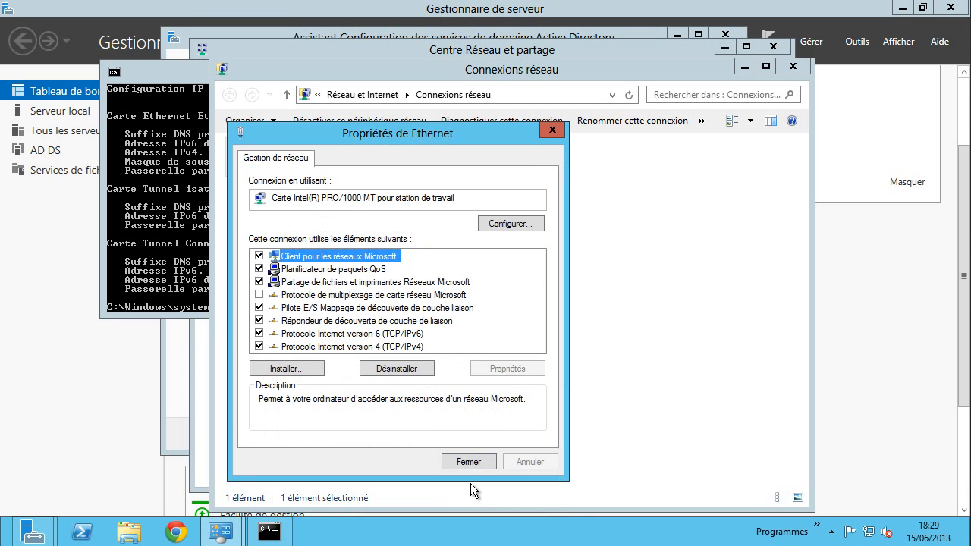
- Close the Ethernet properties, then disable and re-enable the Ethernet adapter
{"action": "left_click", "coordinate": [468, 459]}
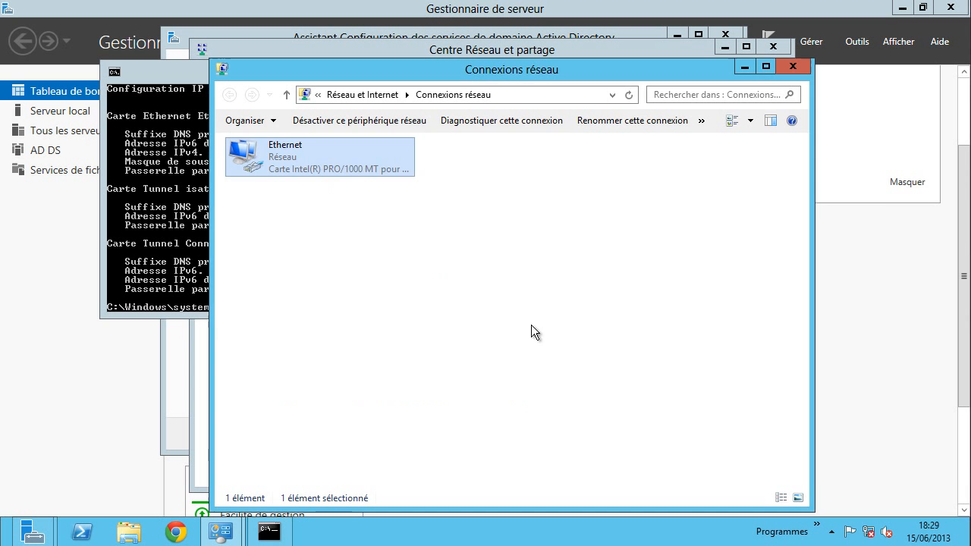
{"action": "right_click", "coordinate": [272, 151]}
{"action": "left_click", "coordinate": [328, 161]}
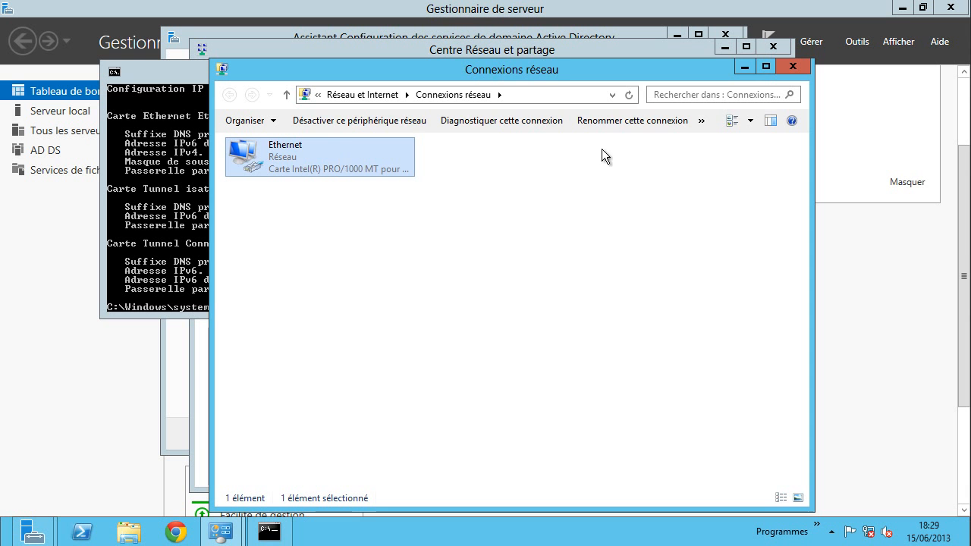
{"action": "right_click", "coordinate": [280, 154]}
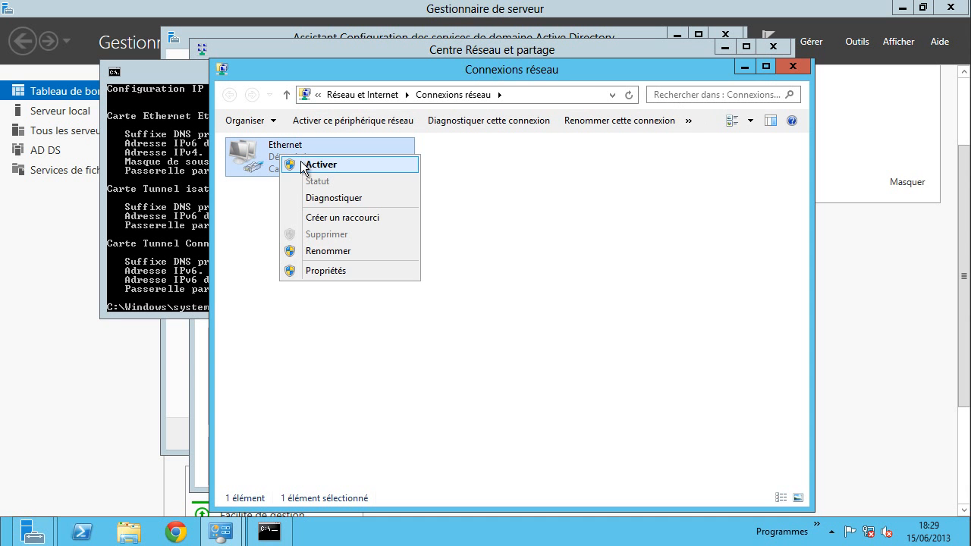
{"action": "left_click", "coordinate": [283, 161]}
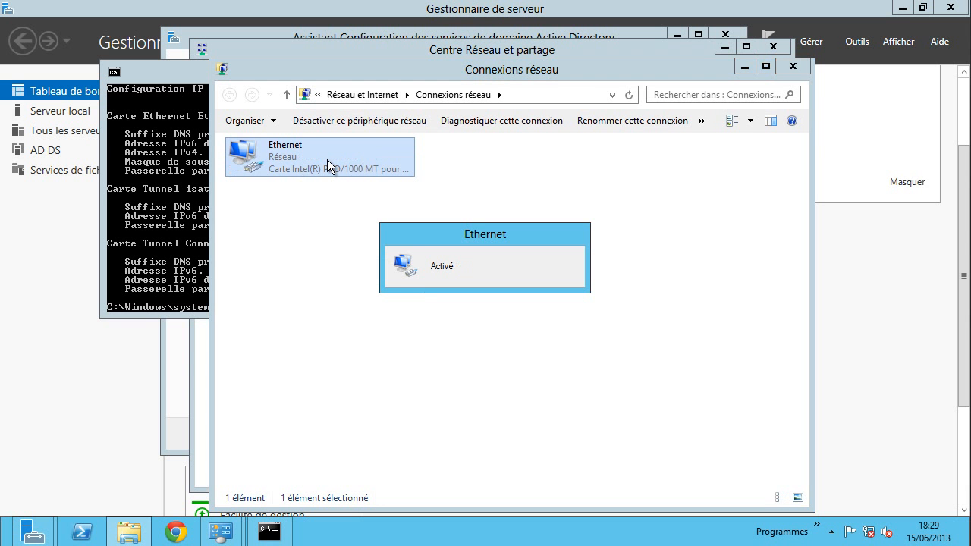
- Rerun ipconfig to confirm address 10.0.2.15, then minimize the command prompt
{"action": "left_click", "coordinate": [160, 196]}
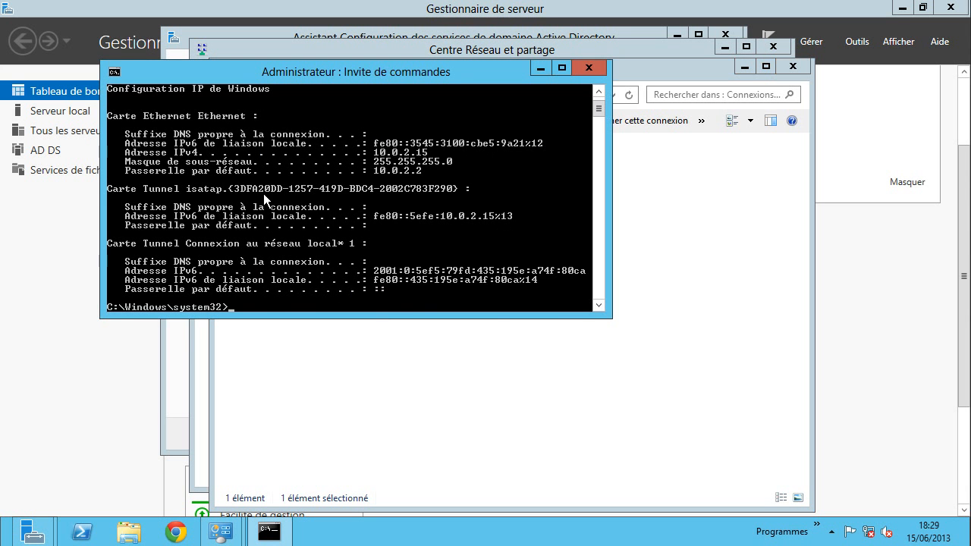
{"action": "type", "text": "ipconfig"}
{"action": "key", "text": "Return"}
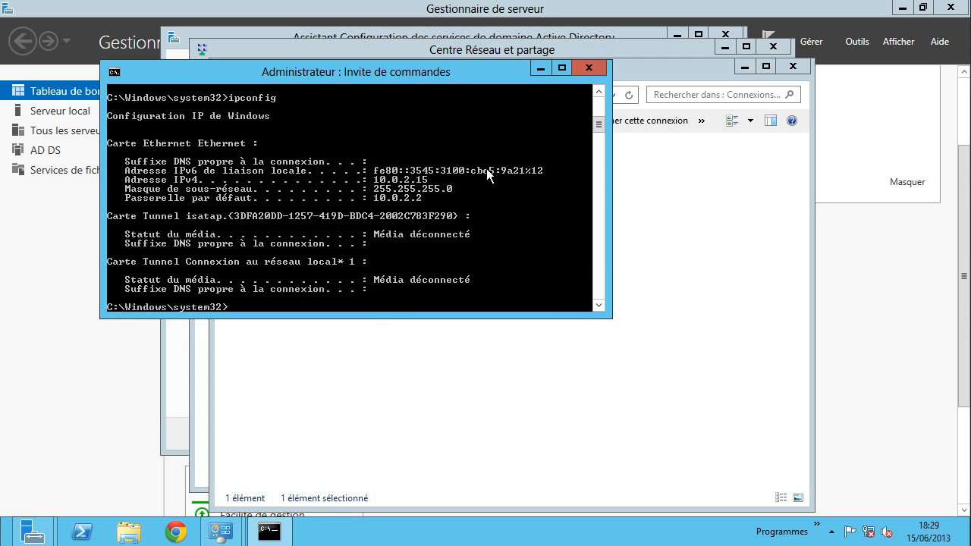
{"action": "left_click", "coordinate": [536, 69]}
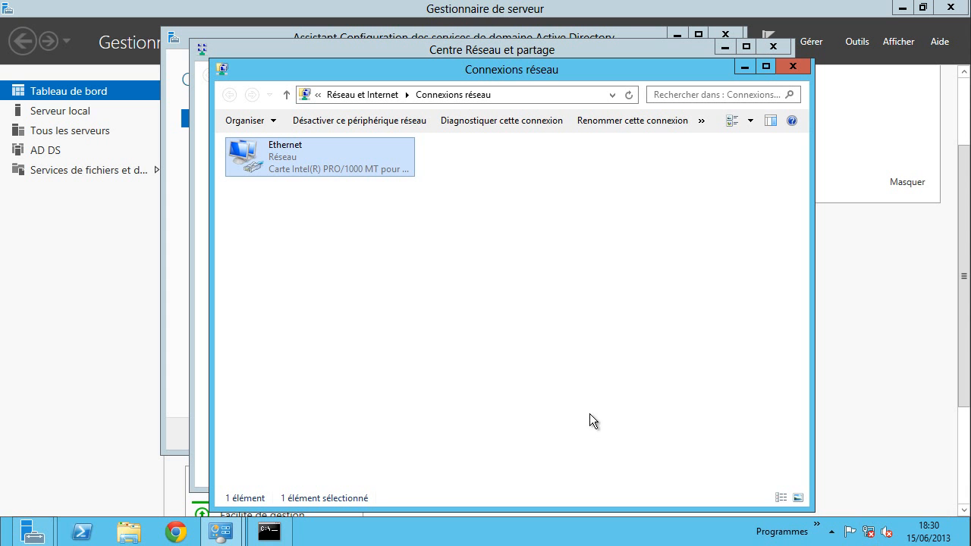
{"action": "left_click", "coordinate": [178, 526]}
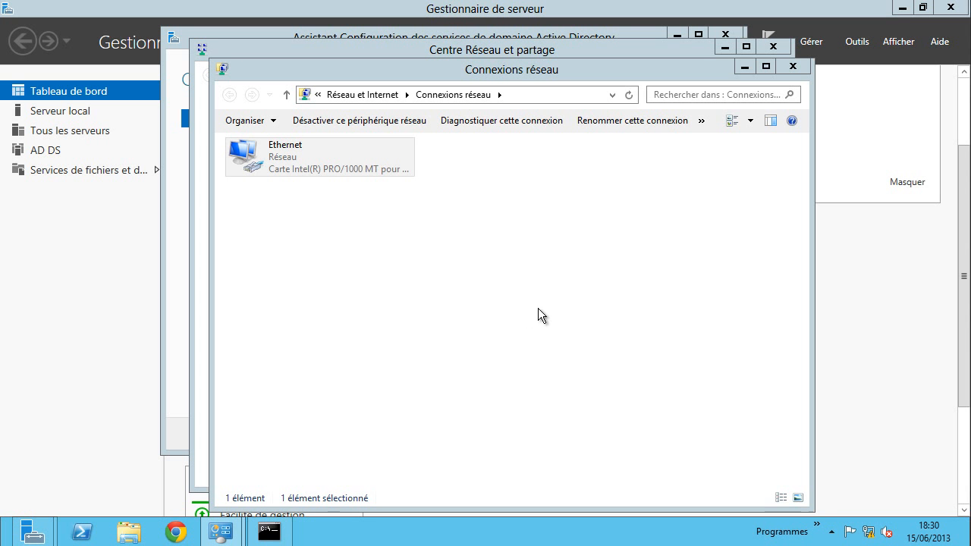
{"action": "left_click", "coordinate": [614, 314]}
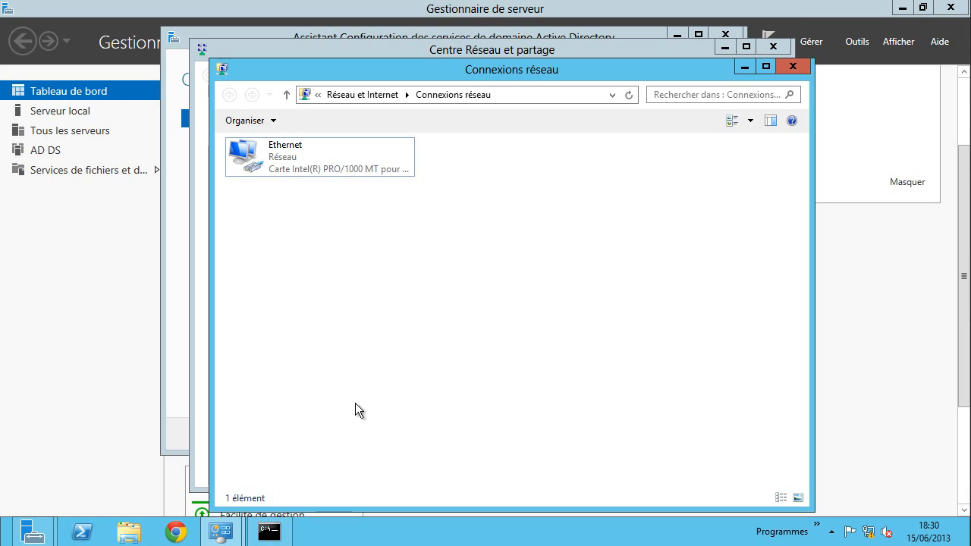
- Bring up Chrome, dismiss the welcome message, and go to its Settings page
{"action": "left_click", "coordinate": [175, 535]}
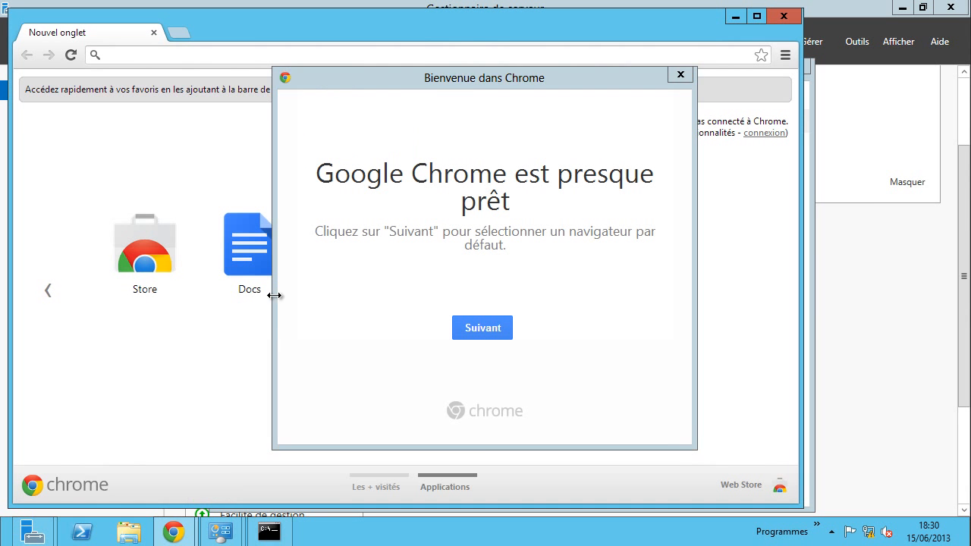
{"action": "left_click", "coordinate": [680, 75]}
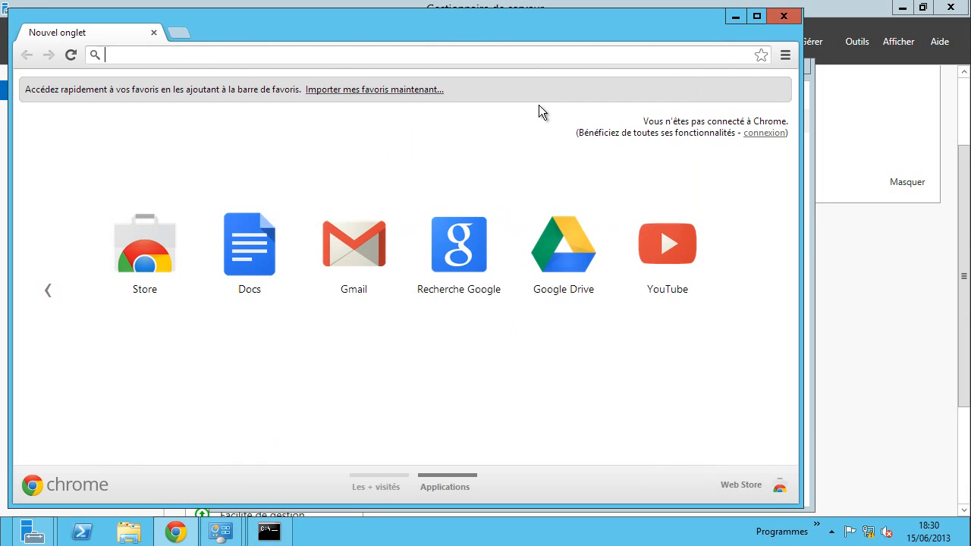
{"action": "left_click_drag", "start_coordinate": [559, 29], "coordinate": [643, 7]}
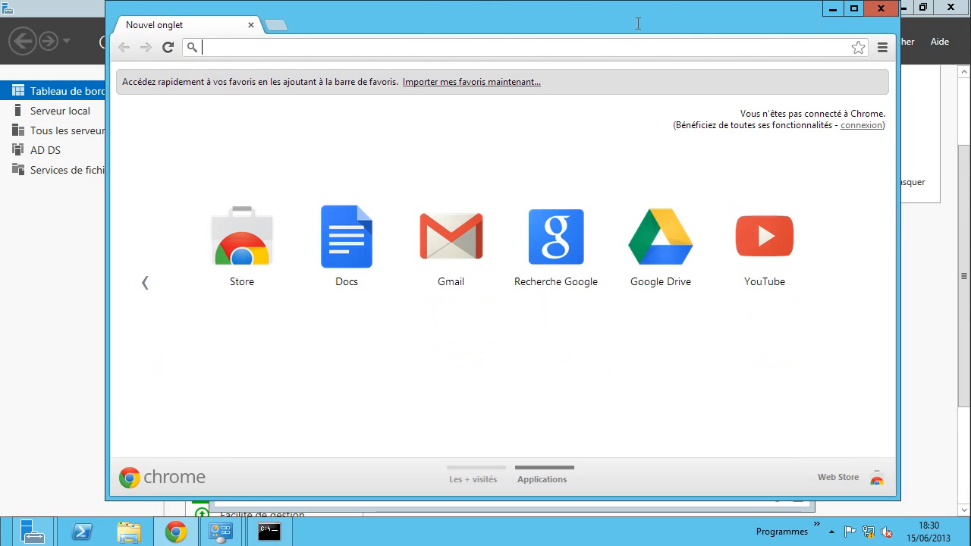
{"action": "left_click", "coordinate": [883, 48]}
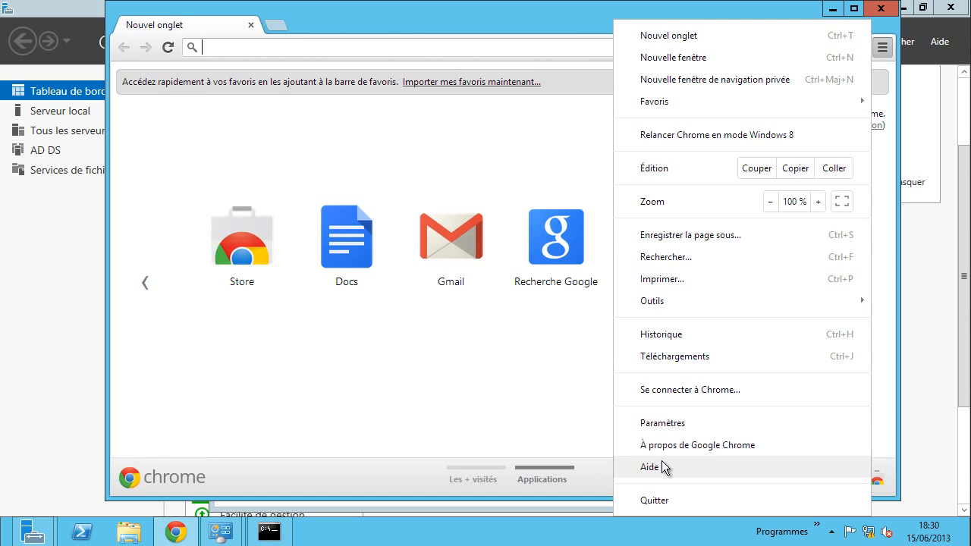
{"action": "left_click", "coordinate": [657, 427]}
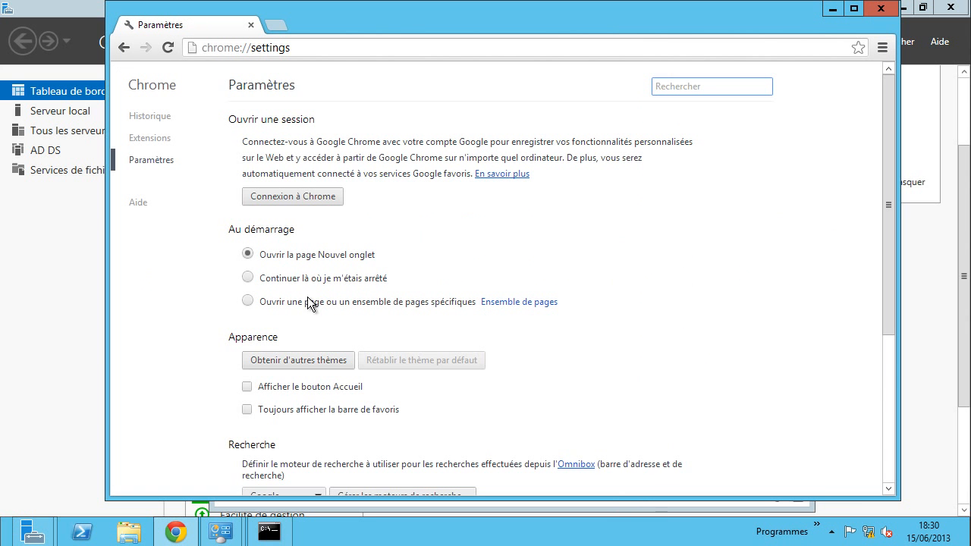
- Enable 'Afficher le bouton Accueil' and set the home page to google.fr
{"action": "left_click", "coordinate": [292, 387]}
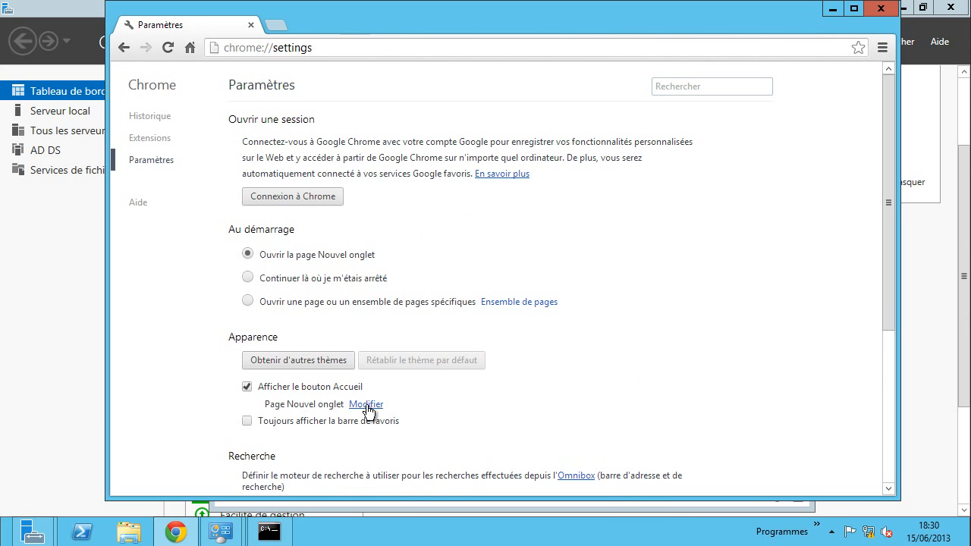
{"action": "left_click", "coordinate": [365, 404]}
{"action": "left_click", "coordinate": [448, 289]}
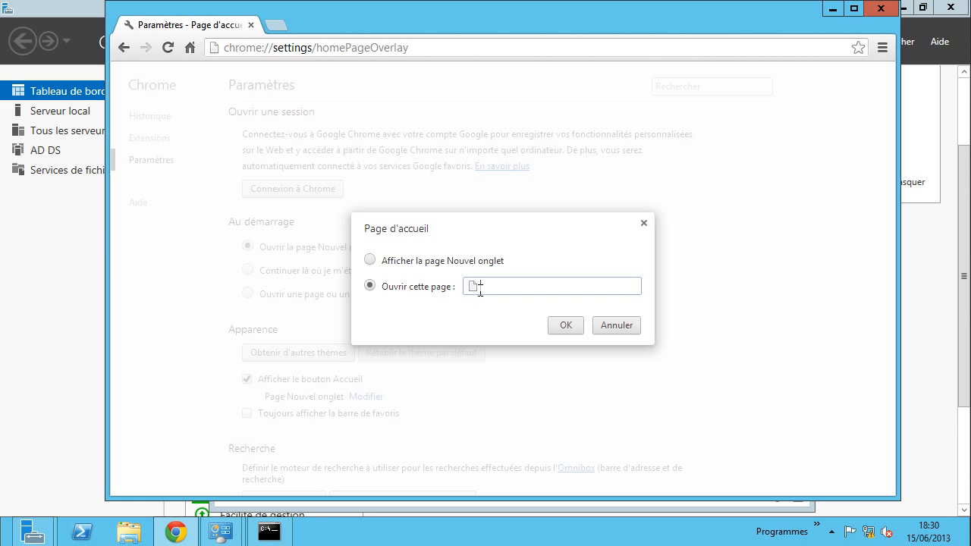
{"action": "type", "text": "googl"}
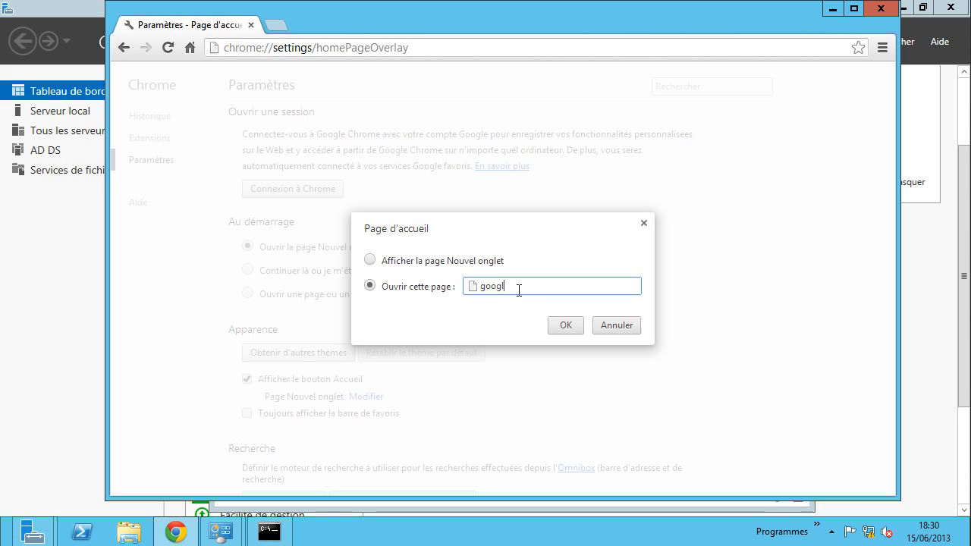
{"action": "type", "text": "e"}
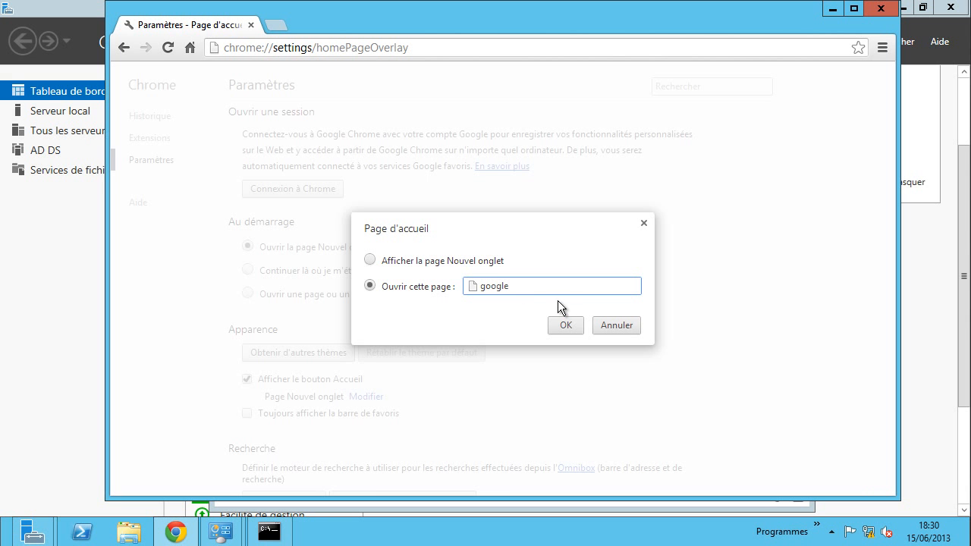
{"action": "type", "text": ".fr"}
{"action": "left_click", "coordinate": [565, 327]}
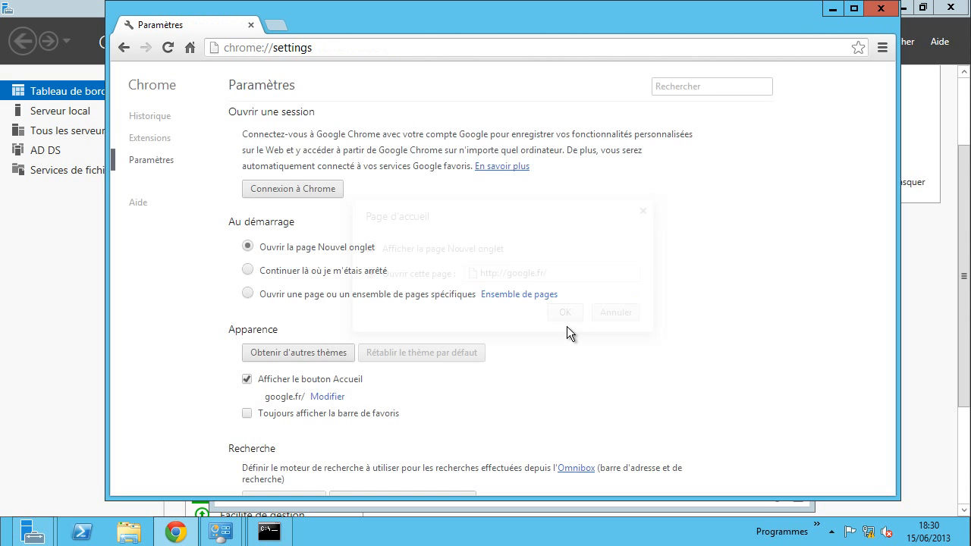
- Load the google.fr home page, which fails with DNS error 105
{"action": "left_click", "coordinate": [189, 49]}
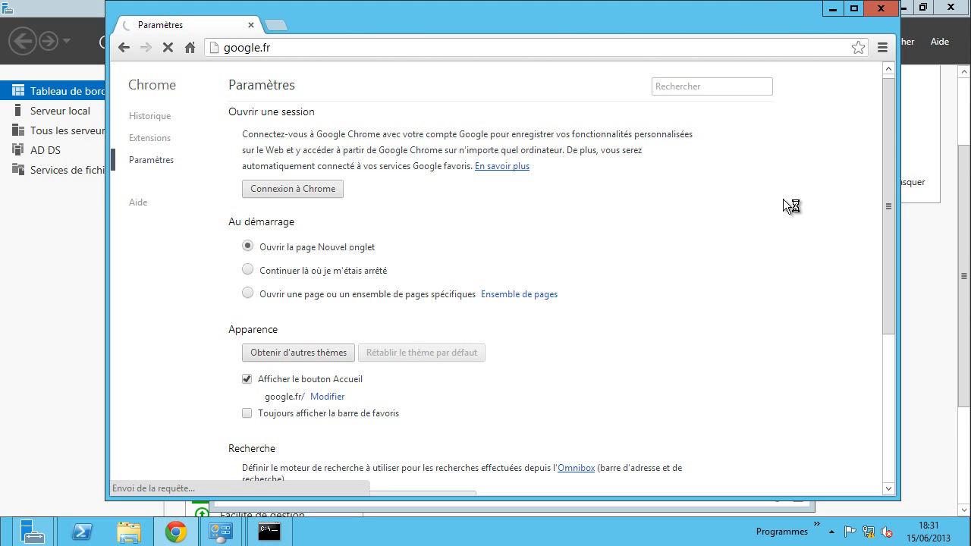
{"action": "scroll", "coordinate": [558, 344], "scroll_direction": "down", "scroll_amount": 4}
{"action": "scroll", "coordinate": [809, 336], "scroll_direction": "up", "scroll_amount": 4}
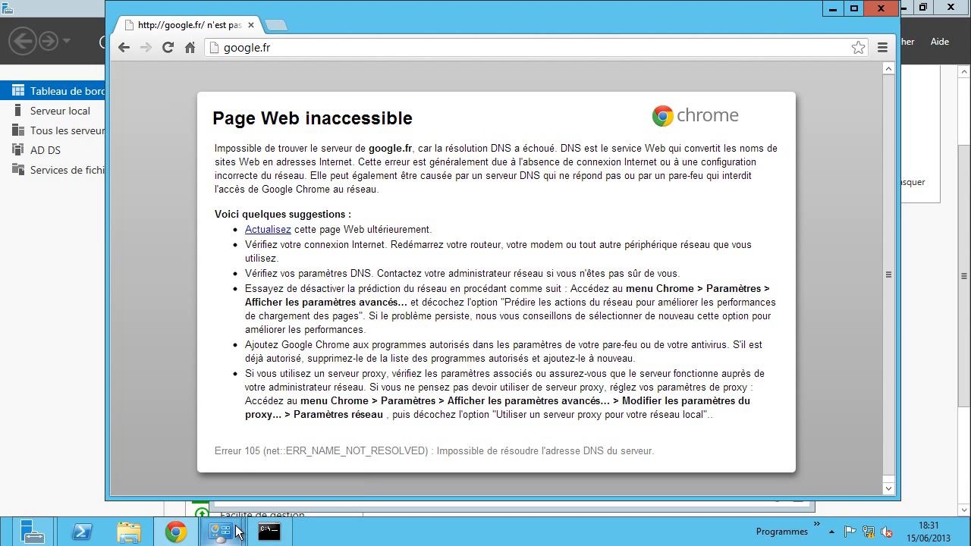
- Return to the Connexions réseau window and bring up the Ethernet adapter's options
{"action": "mouse_move", "coordinate": [232, 531]}
{"action": "left_click", "coordinate": [259, 479]}
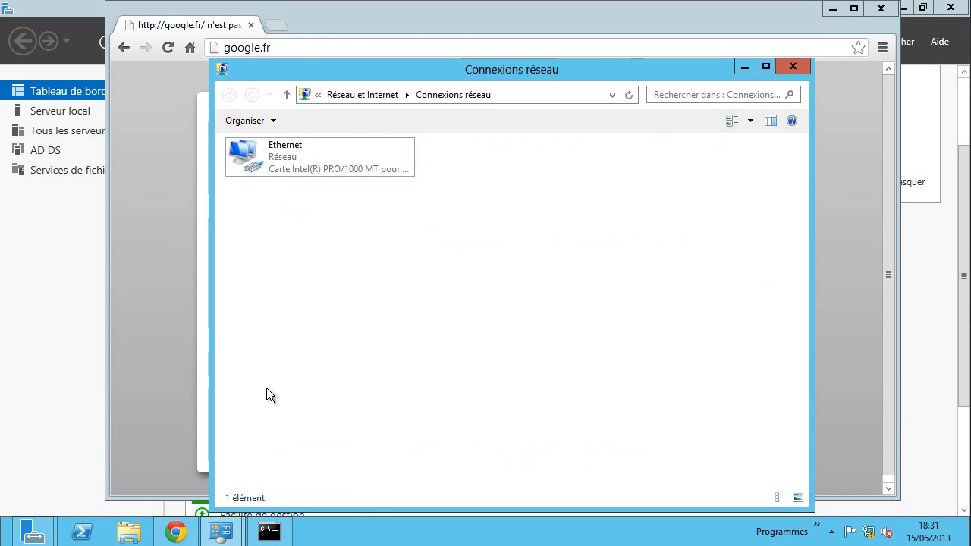
{"action": "left_click", "coordinate": [273, 165]}
{"action": "right_click", "coordinate": [272, 161]}
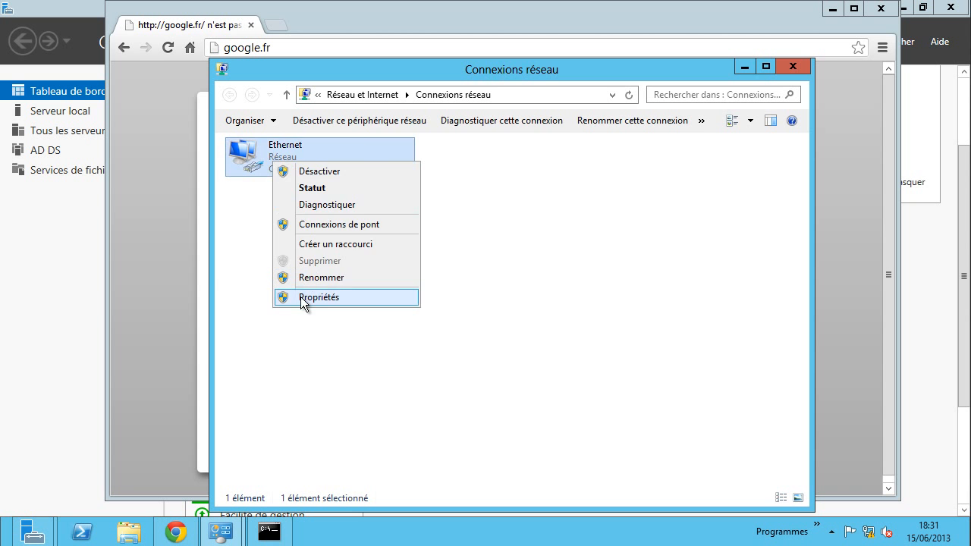
- Replace the Ethernet adapter's IPv4 preferred DNS server 10.0.2.2 with 8.8.8.8
{"action": "left_click", "coordinate": [300, 297]}
{"action": "left_click", "coordinate": [369, 346]}
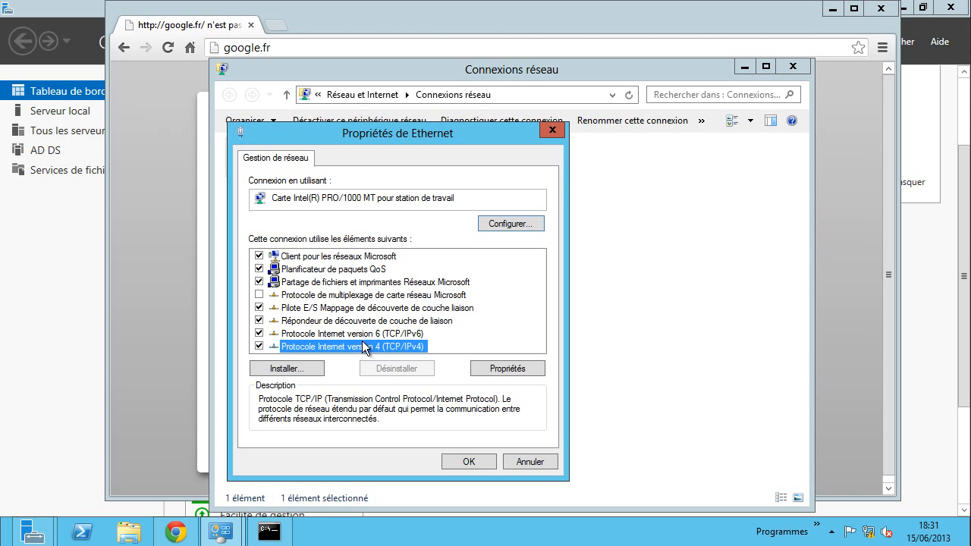
{"action": "left_click", "coordinate": [510, 370]}
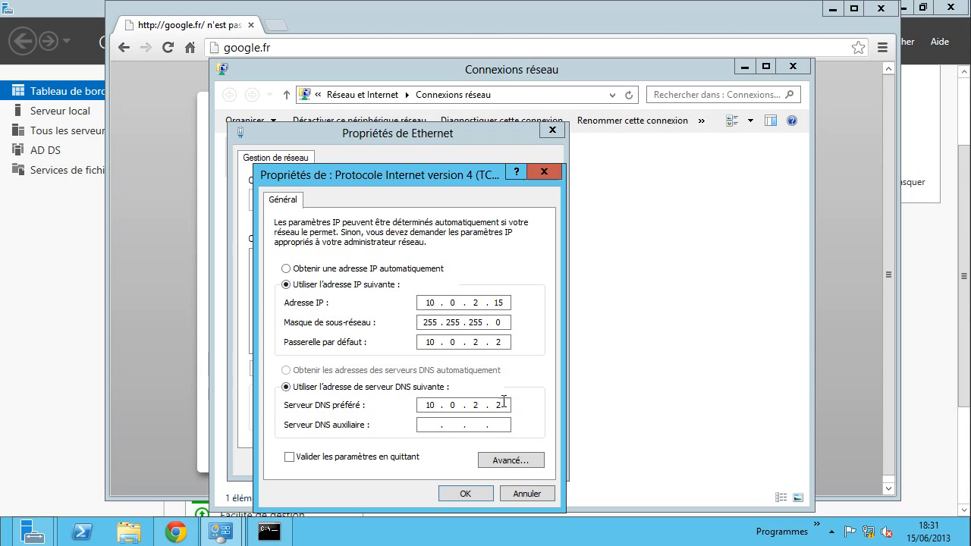
{"action": "key", "text": "BackSpace"}
{"action": "key", "text": "BackSpace"}
{"action": "key", "text": "BackSpace"}
{"action": "key", "text": "BackSpace"}
{"action": "key", "text": "BackSpace"}
{"action": "type", "text": "8.8.8.8"}
{"action": "left_click", "coordinate": [475, 493]}
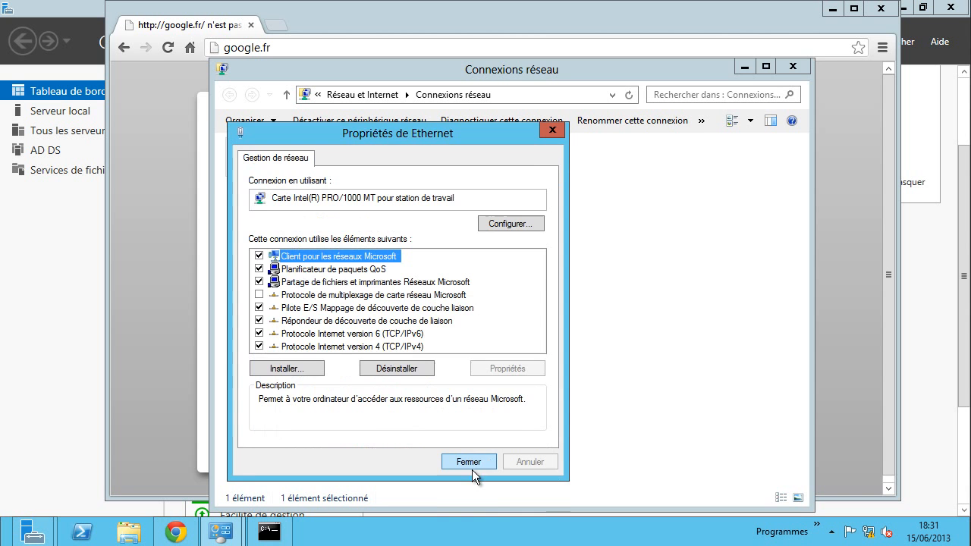
{"action": "left_click", "coordinate": [468, 463]}
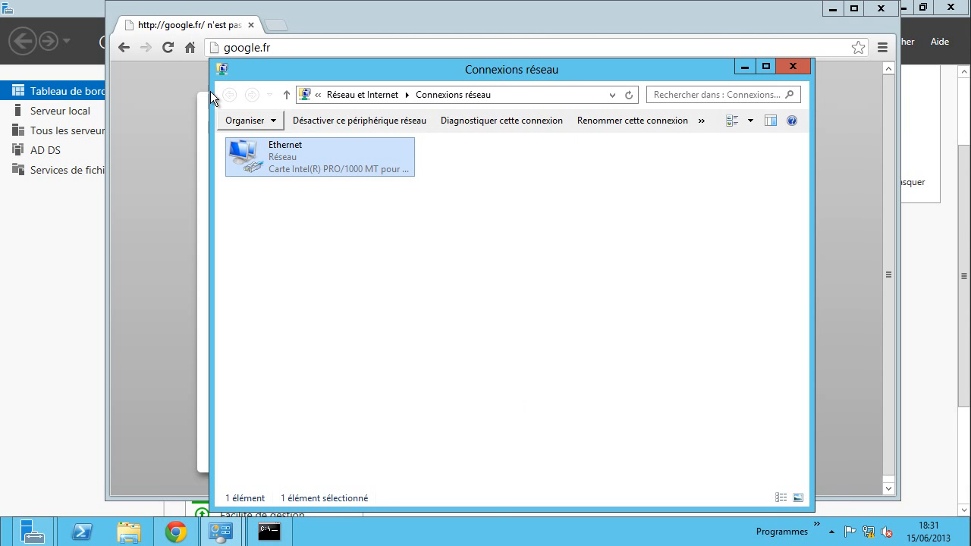
- Verify internet access by loading google.fr, YouTube and Facebook via an 'fb' search, then close Chrome
{"action": "left_click", "coordinate": [167, 47]}
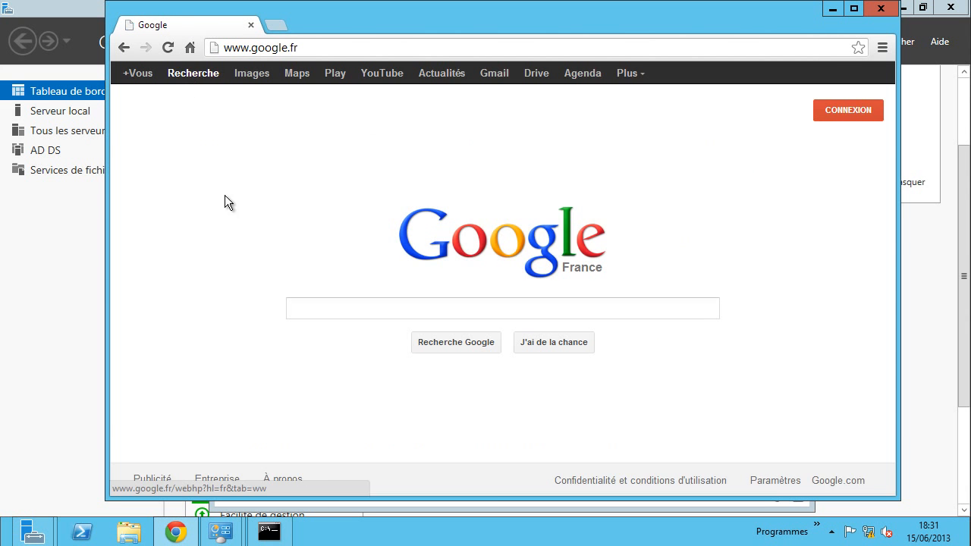
{"action": "left_click", "coordinate": [387, 74]}
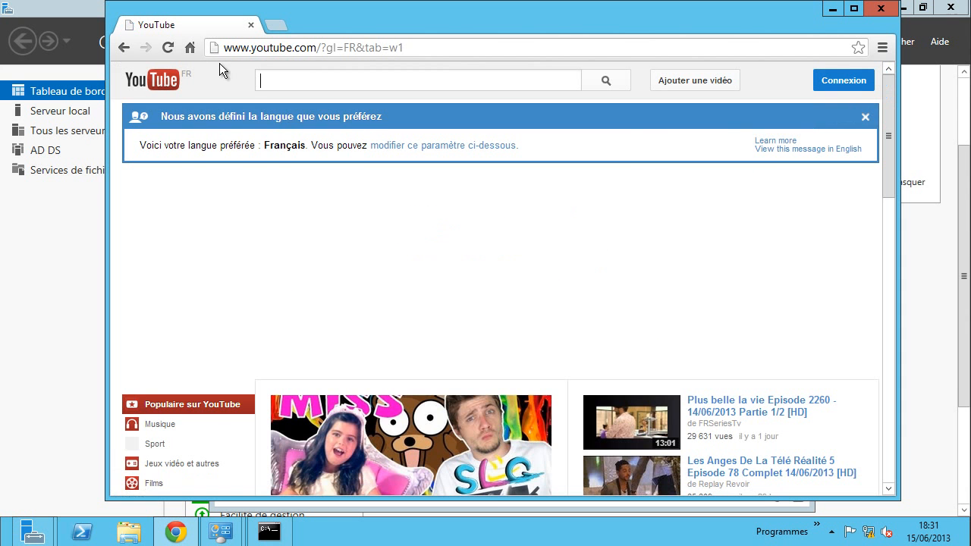
{"action": "left_click", "coordinate": [124, 47]}
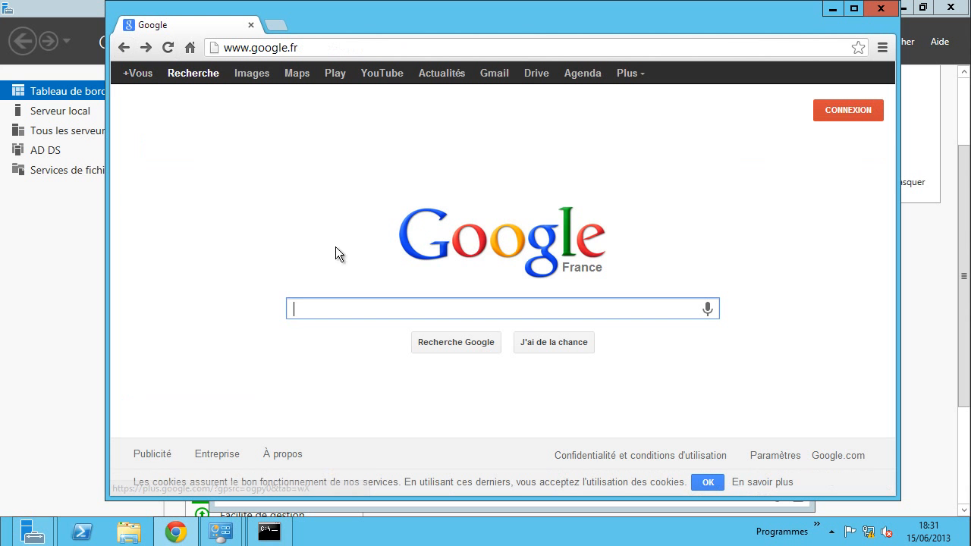
{"action": "type", "text": "fb"}
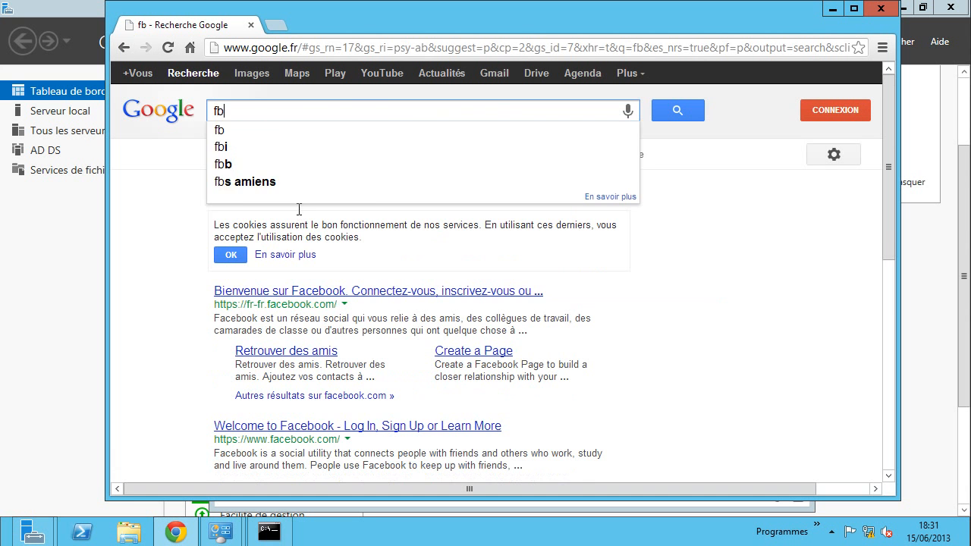
{"action": "key", "text": "Return"}
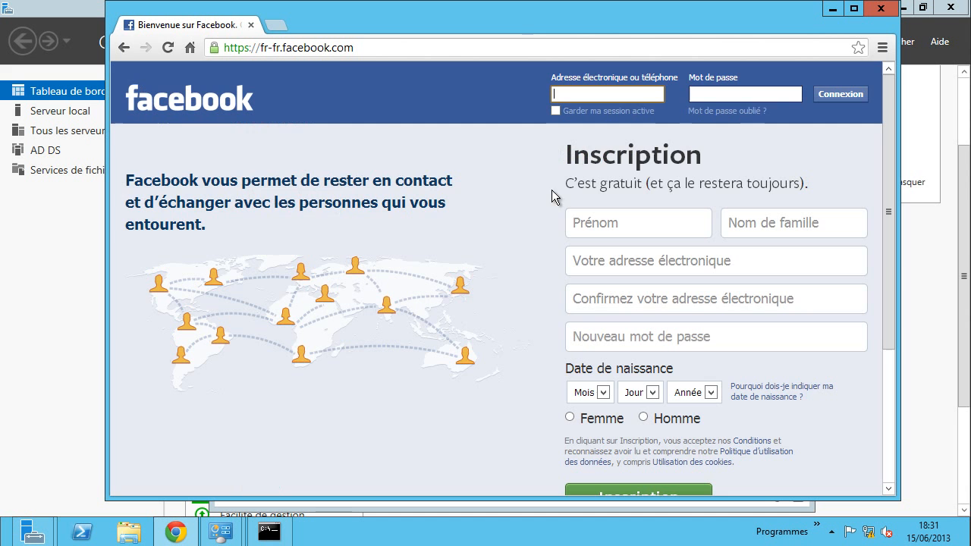
{"action": "left_click", "coordinate": [881, 9]}
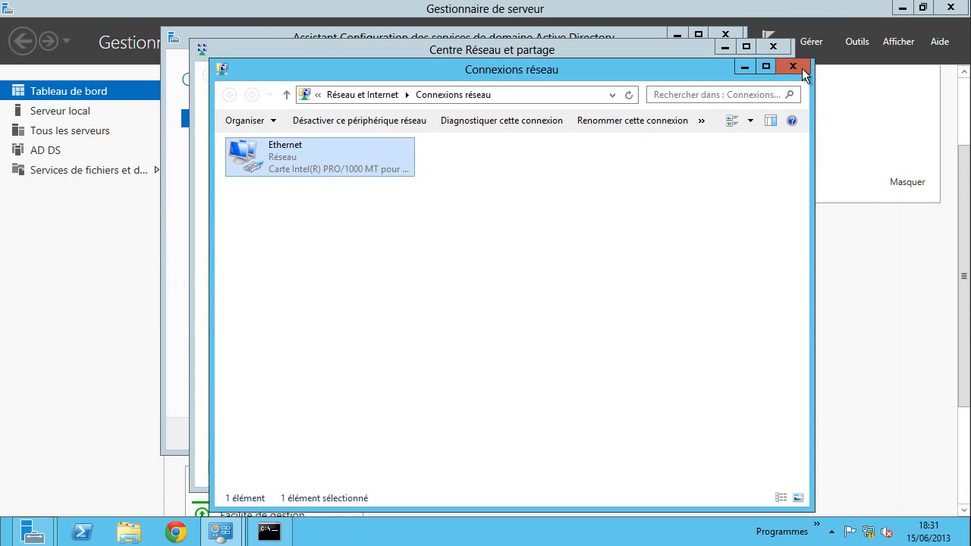
- Close the network windows and check the local server's properties in Server Manager
{"action": "left_click", "coordinate": [800, 68]}
{"action": "left_click", "coordinate": [773, 46]}
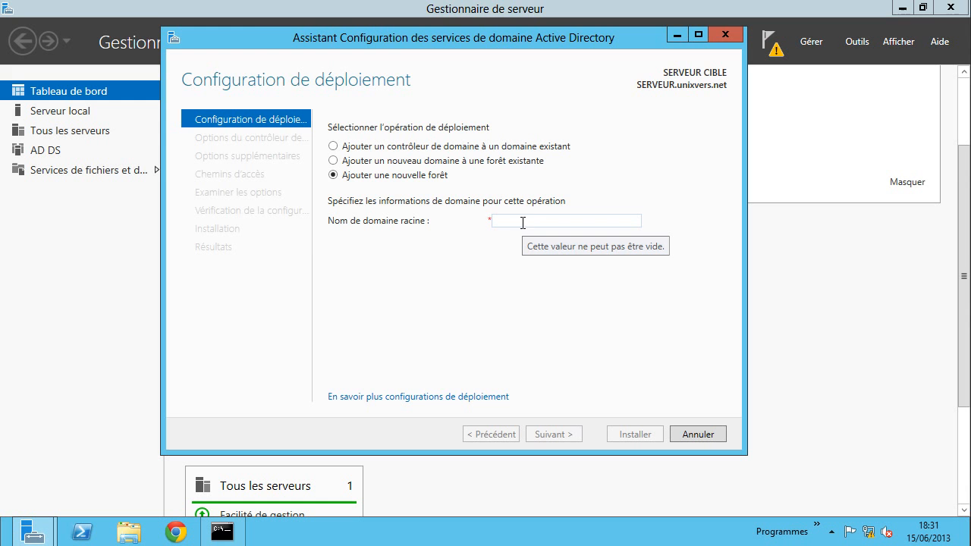
{"action": "left_click", "coordinate": [831, 327]}
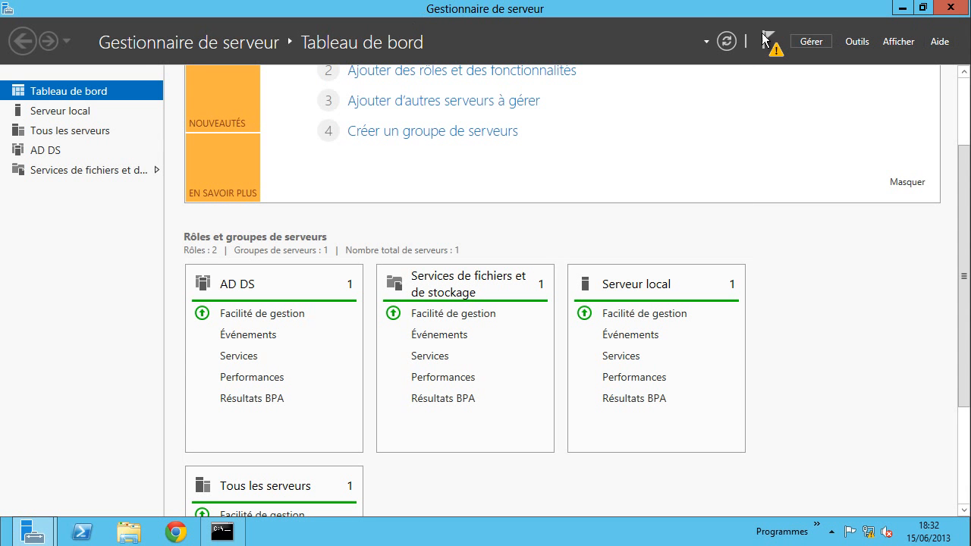
{"action": "left_click", "coordinate": [48, 111]}
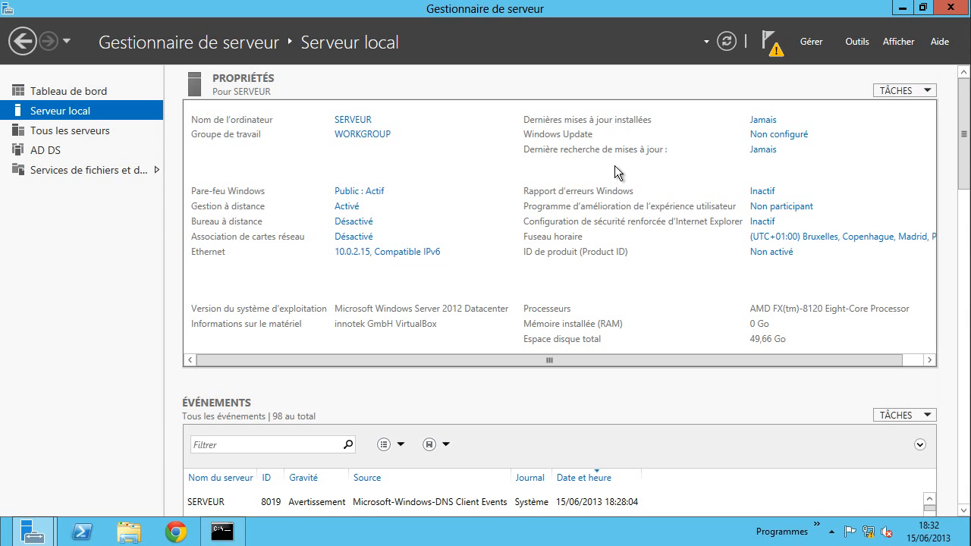
- Launch 'Promouvoir ce serveur en contrôleur de domaine' from the dashboard notifications
{"action": "left_click", "coordinate": [21, 41]}
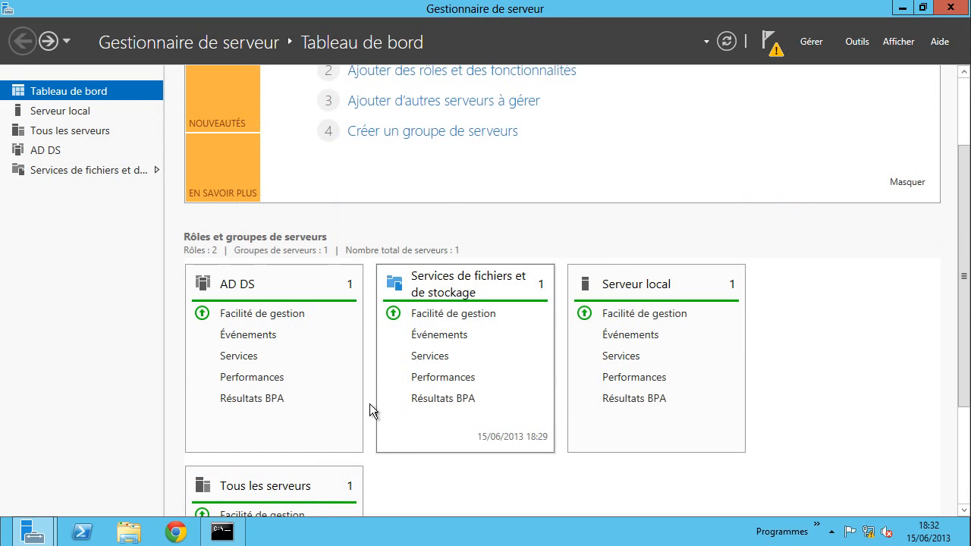
{"action": "left_click", "coordinate": [770, 42]}
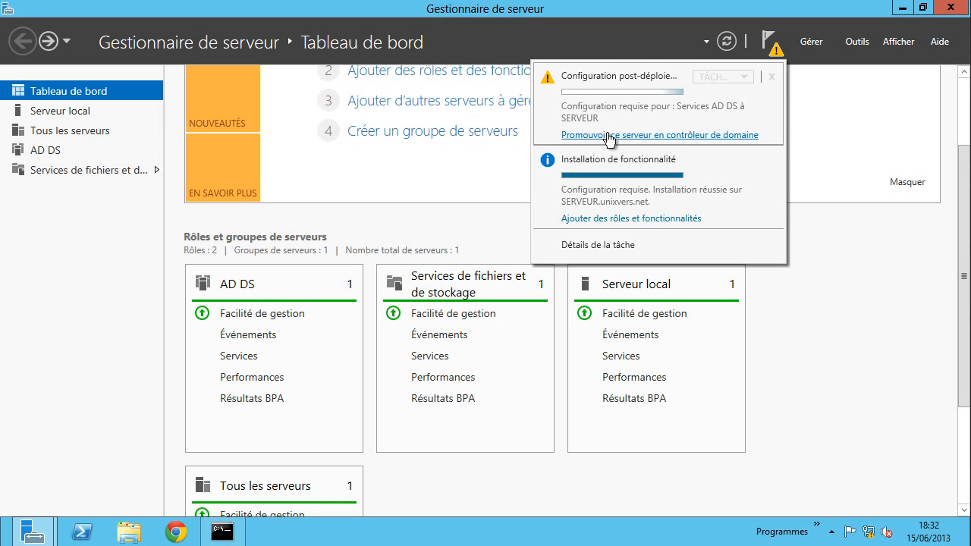
{"action": "left_click", "coordinate": [683, 142]}
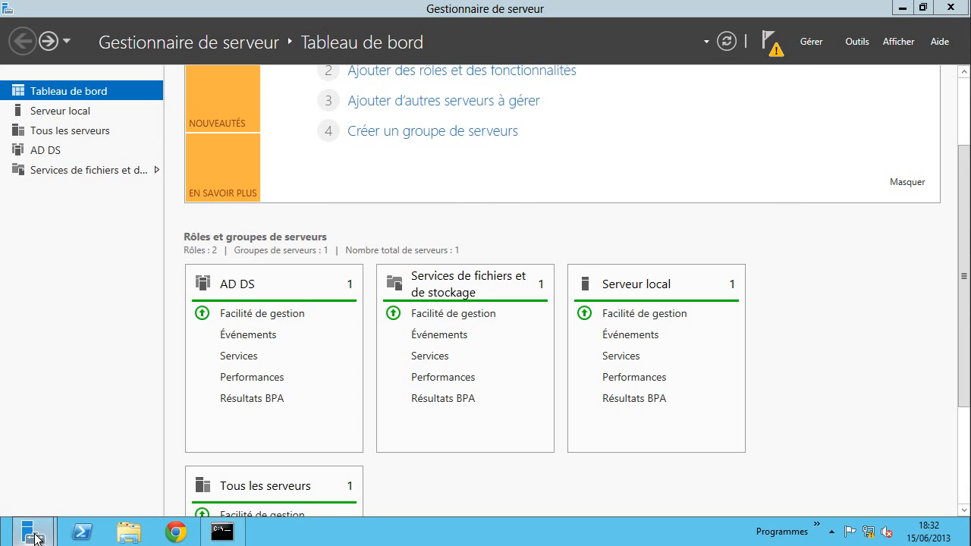
- Add a new forest with root domain name unixvers.net and continue to the controller options
{"action": "mouse_move", "coordinate": [33, 531]}
{"action": "left_click", "coordinate": [186, 467]}
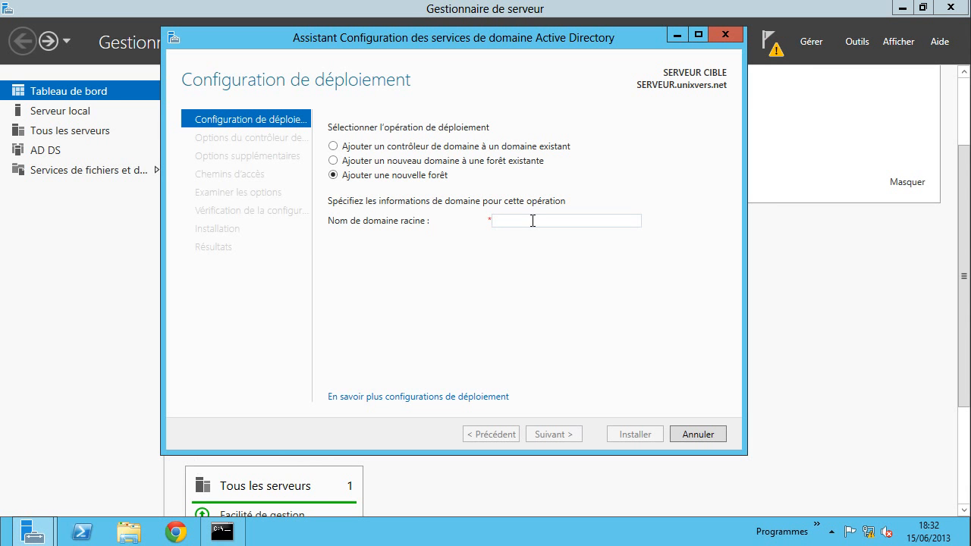
{"action": "type", "text": "un"}
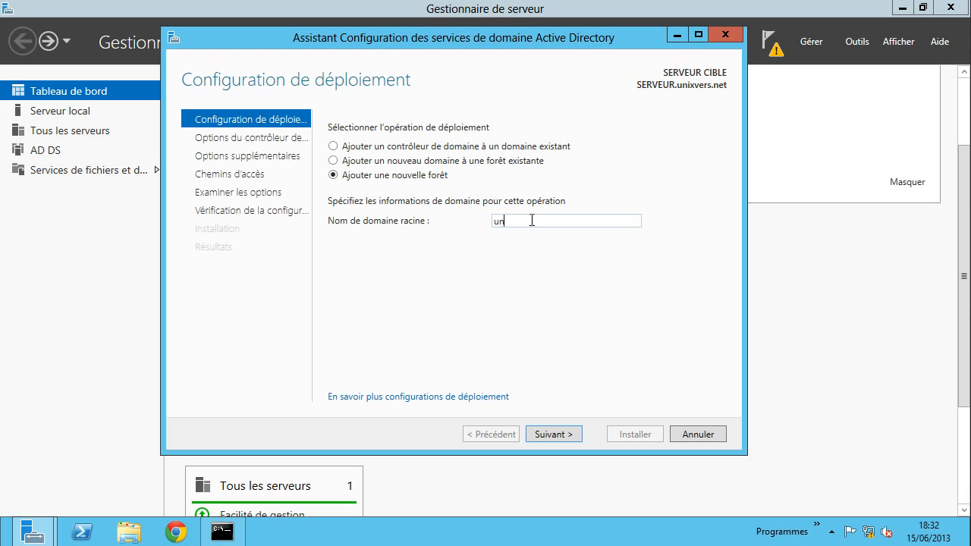
{"action": "type", "text": "ixvers.net"}
{"action": "left_click", "coordinate": [550, 435]}
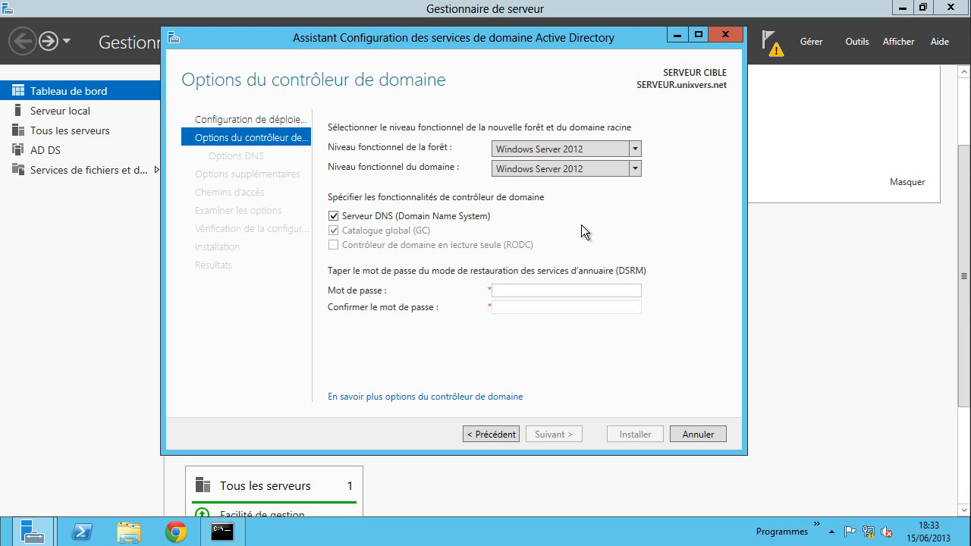
- Enter and confirm the restore-mode password, then advance past DNS options to Options supplémentaires
{"action": "type", "text": "a"}
{"action": "type", "text": "aaaaaa"}
{"action": "key", "text": "Tab"}
{"action": "type", "text": "aaaaa"}
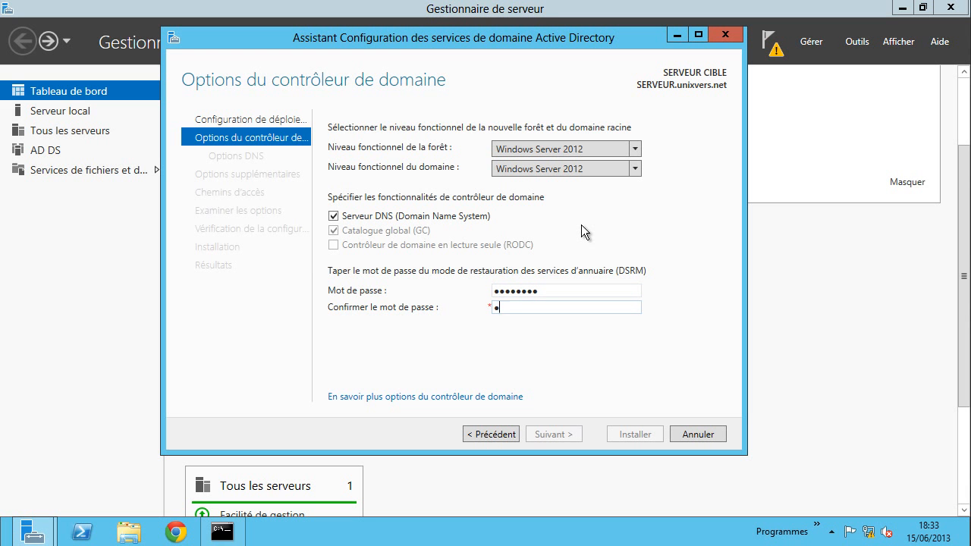
{"action": "type", "text": "aaa"}
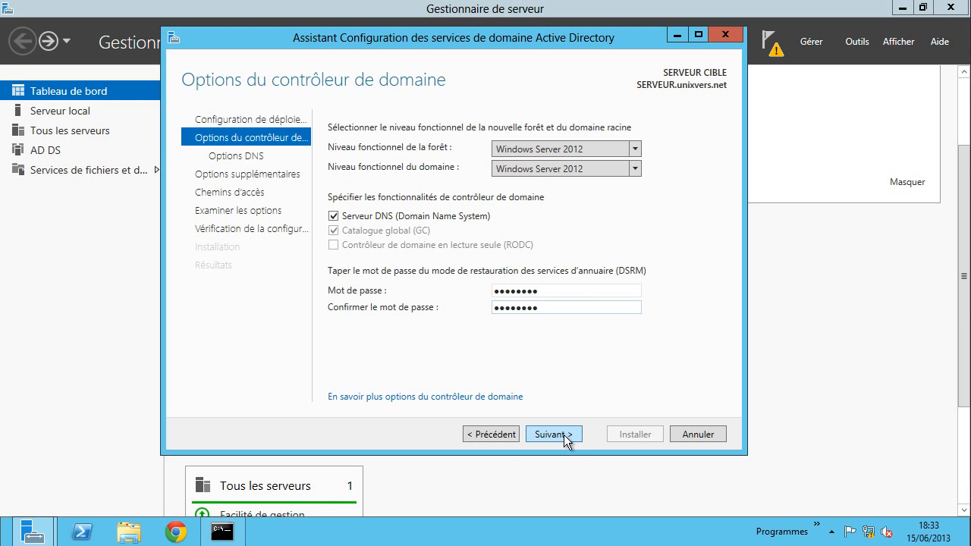
{"action": "left_click", "coordinate": [563, 435]}
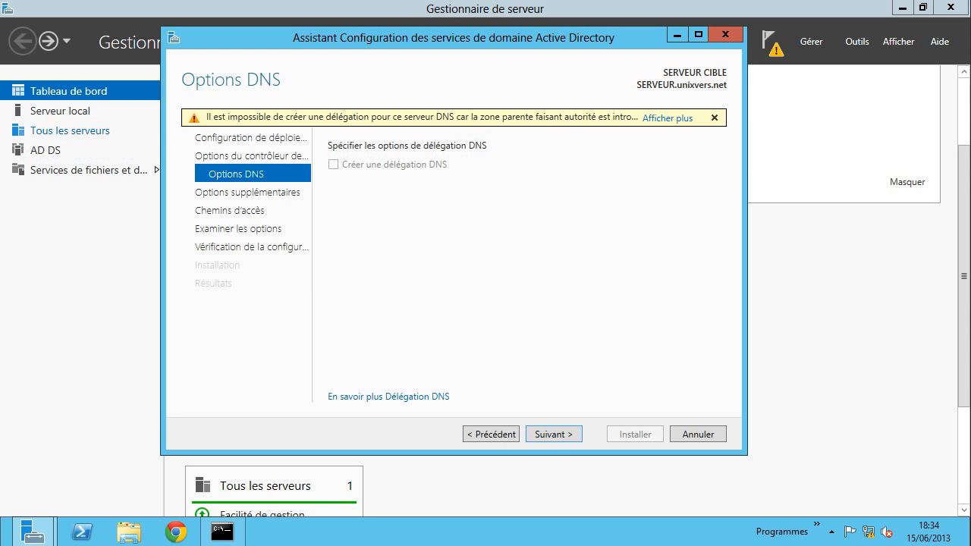
{"action": "left_click", "coordinate": [565, 438]}
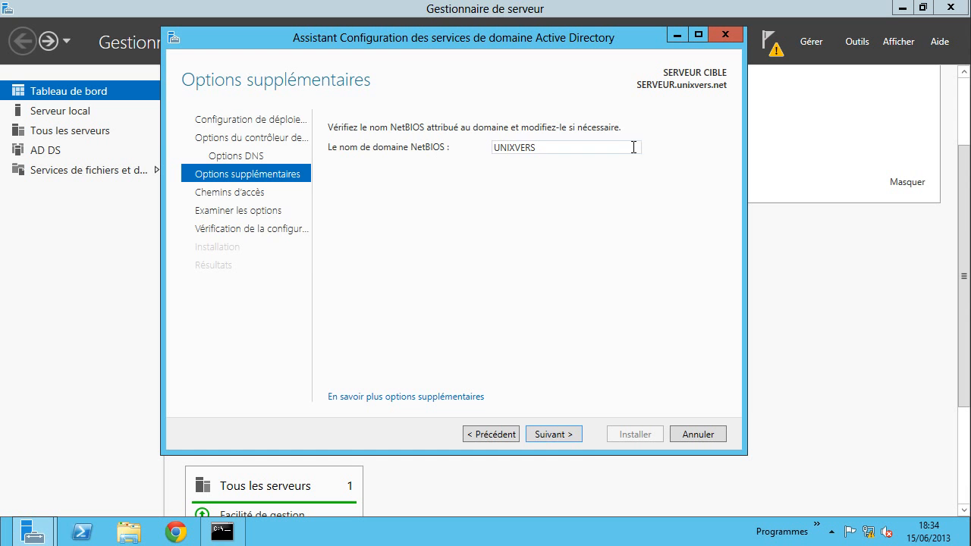
- Keep the NTDS and SYSVOL folders in C:\Windows and scroll through the options summary
{"action": "left_click", "coordinate": [561, 431]}
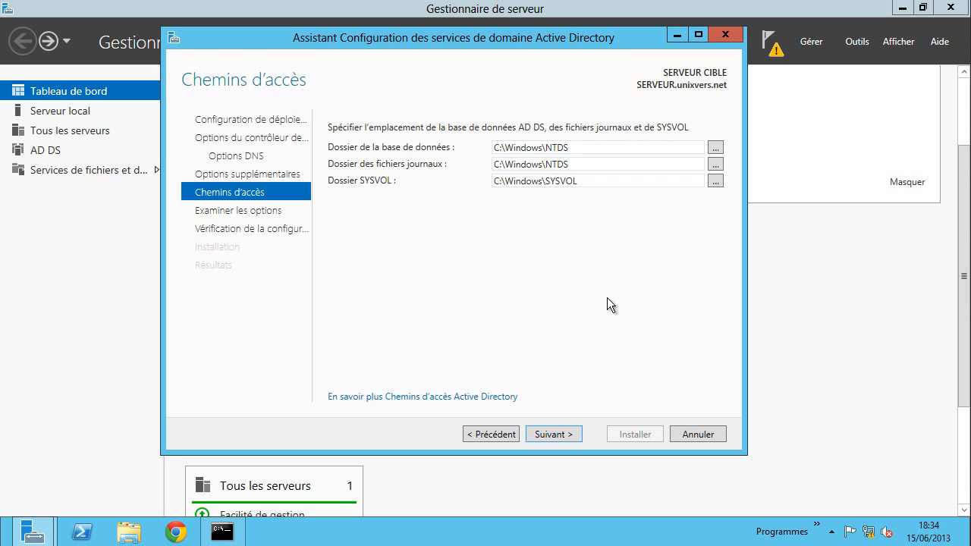
{"action": "left_click", "coordinate": [561, 435]}
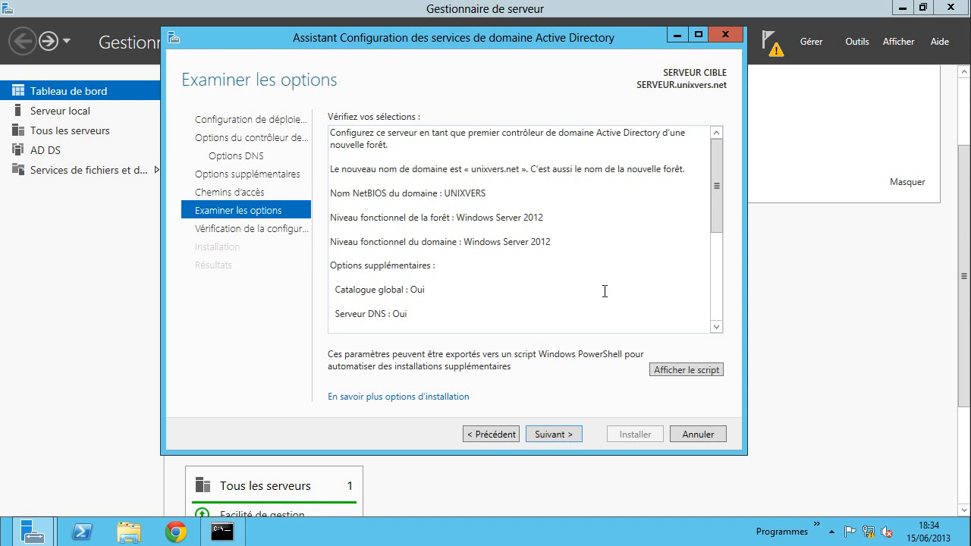
{"action": "left_click", "coordinate": [485, 435]}
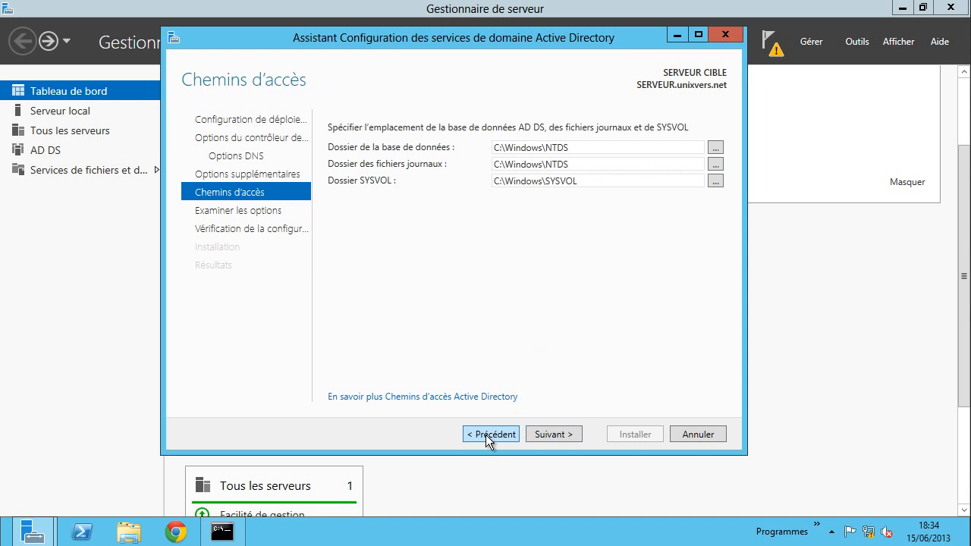
{"action": "left_click", "coordinate": [558, 434]}
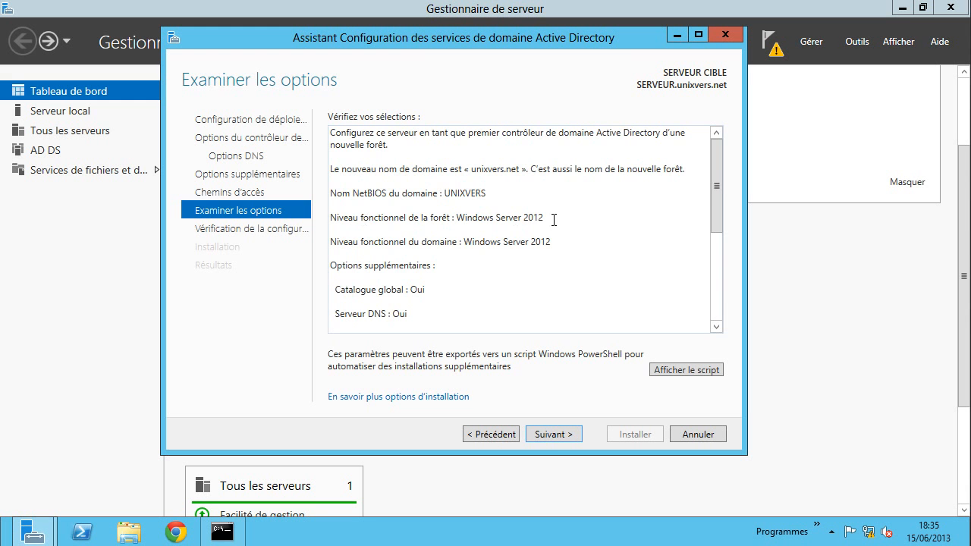
{"action": "scroll", "coordinate": [532, 220], "scroll_direction": "down", "scroll_amount": 5}
{"action": "scroll", "coordinate": [559, 225], "scroll_direction": "up", "scroll_amount": 5}
{"action": "scroll", "coordinate": [552, 225], "scroll_direction": "down", "scroll_amount": 5}
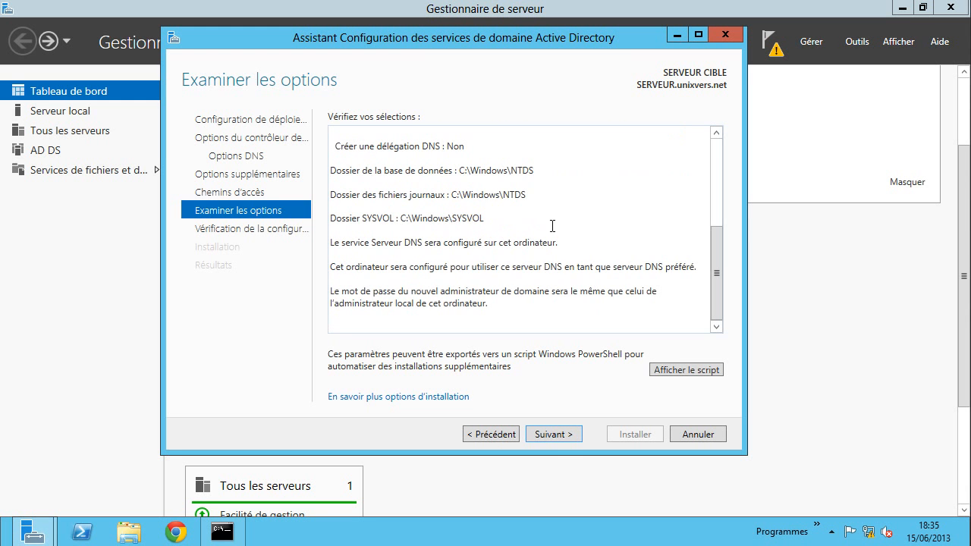
- Run the AD DS prerequisite check, then open Chrome from the taskbar
{"action": "left_click", "coordinate": [548, 433]}
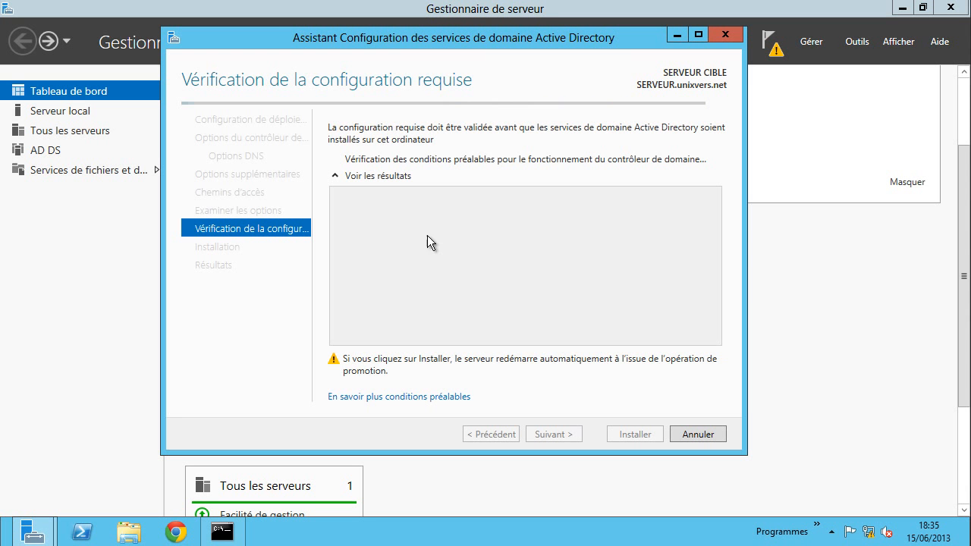
{"action": "left_click", "coordinate": [183, 534]}
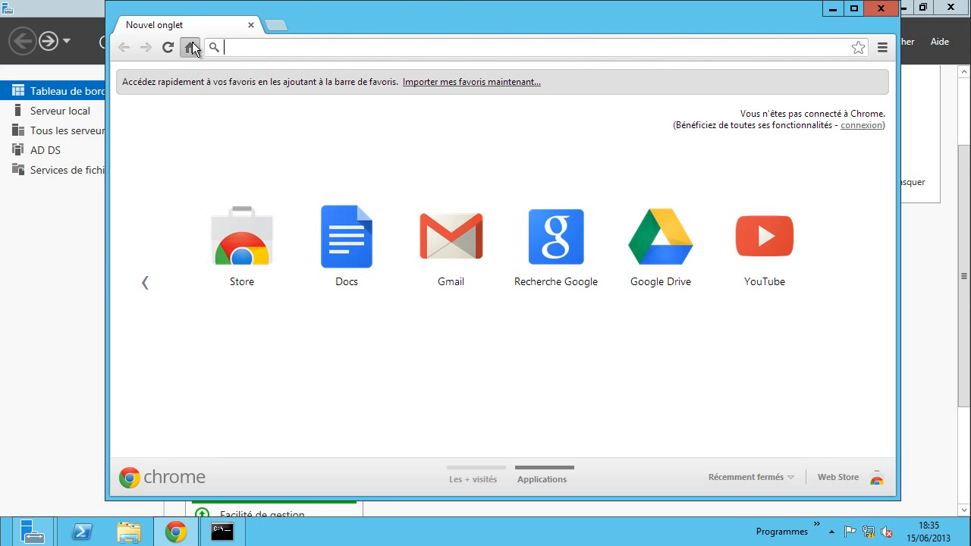
- Search Google for phpmyadmin and download phpMyAdmin 4.0.3 from phpmyadmin.net
{"action": "left_click", "coordinate": [191, 48]}
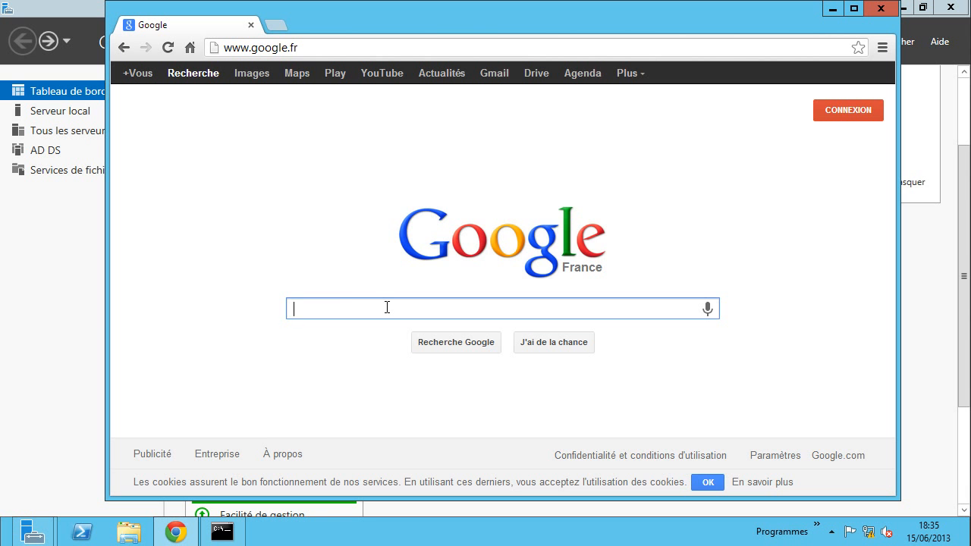
{"action": "type", "text": "phpm"}
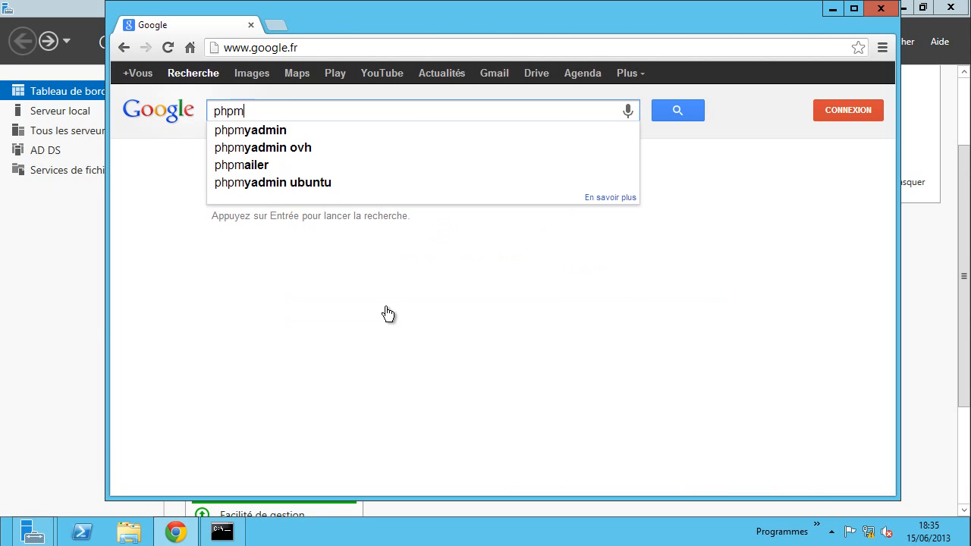
{"action": "type", "text": "ya"}
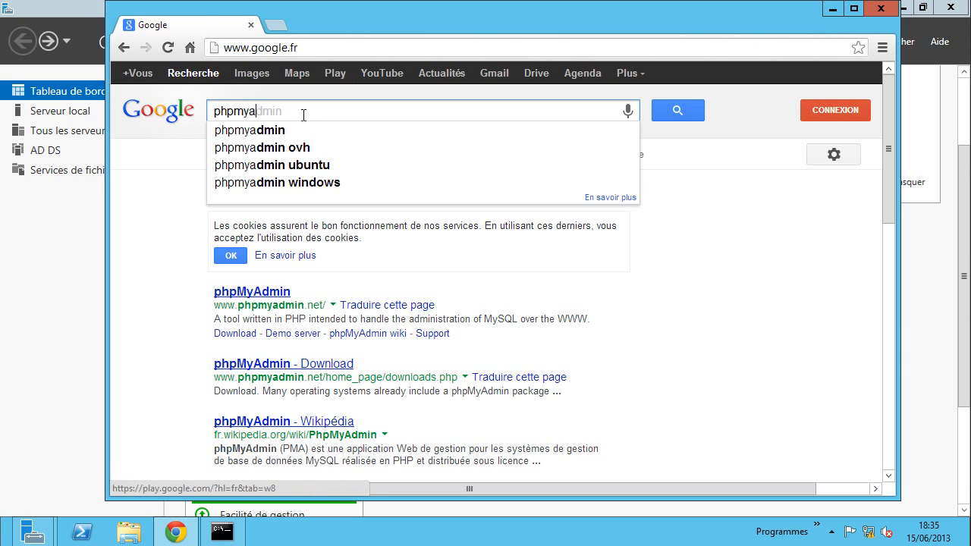
{"action": "left_click", "coordinate": [271, 133]}
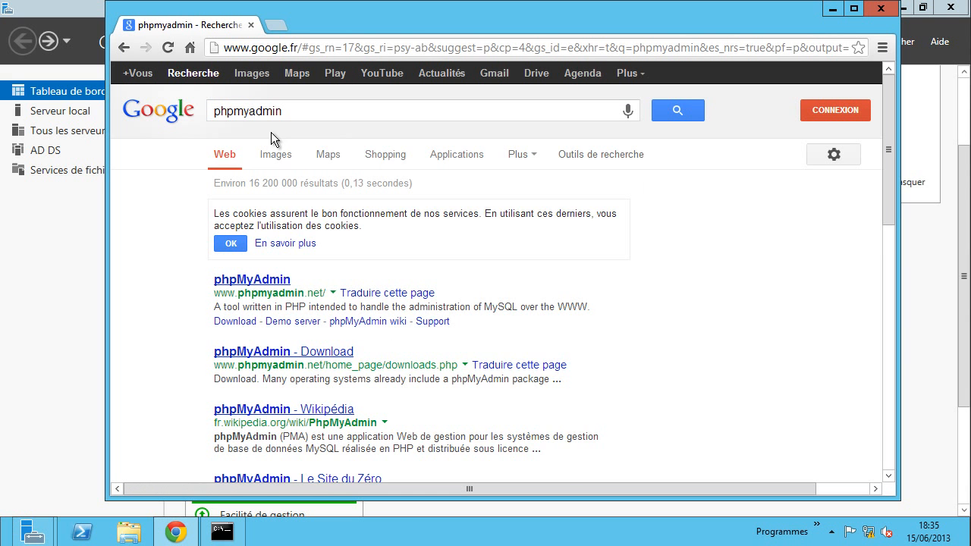
{"action": "left_click", "coordinate": [261, 282]}
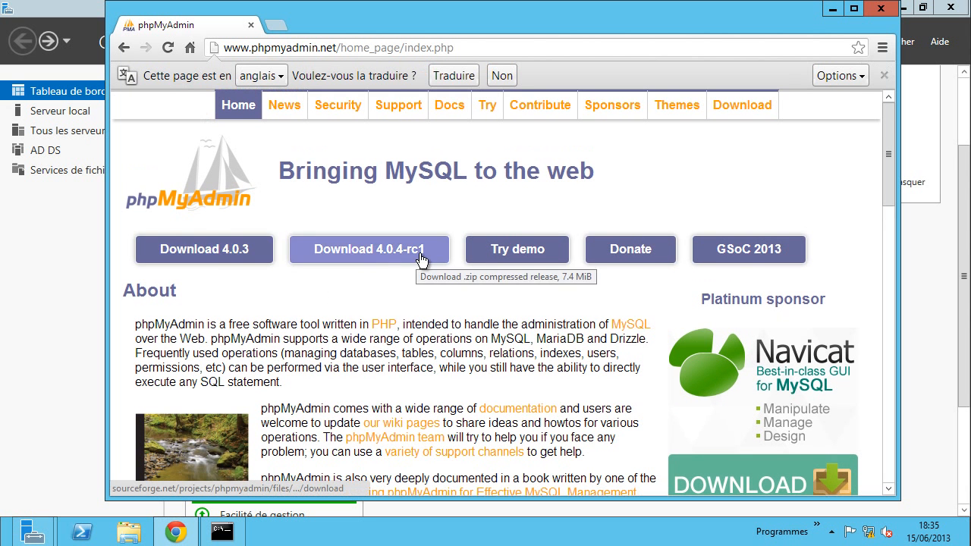
{"action": "left_click", "coordinate": [215, 254]}
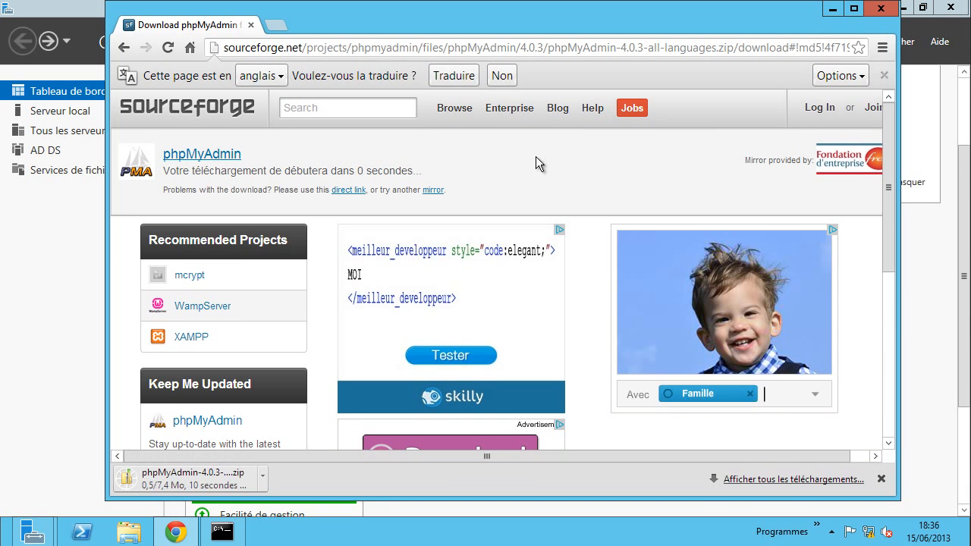
{"action": "left_click", "coordinate": [190, 50]}
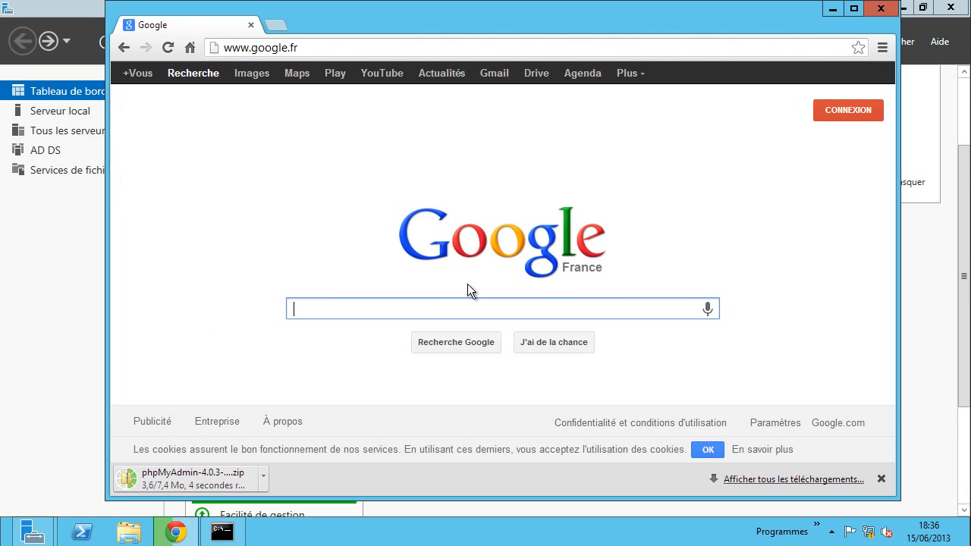
- Search for mysql and go to the MySQL site's Developer Zone downloads
{"action": "type", "text": "mysql"}
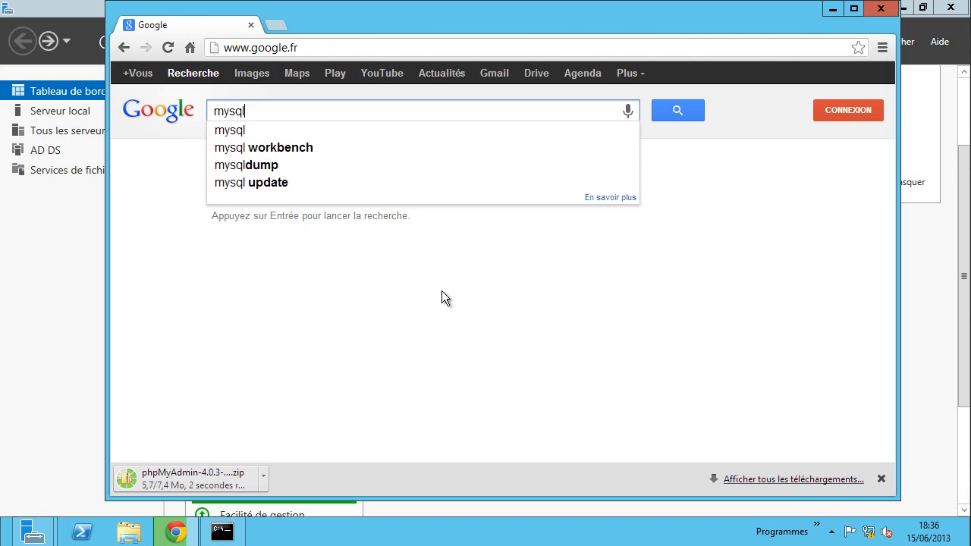
{"action": "key", "text": "Return"}
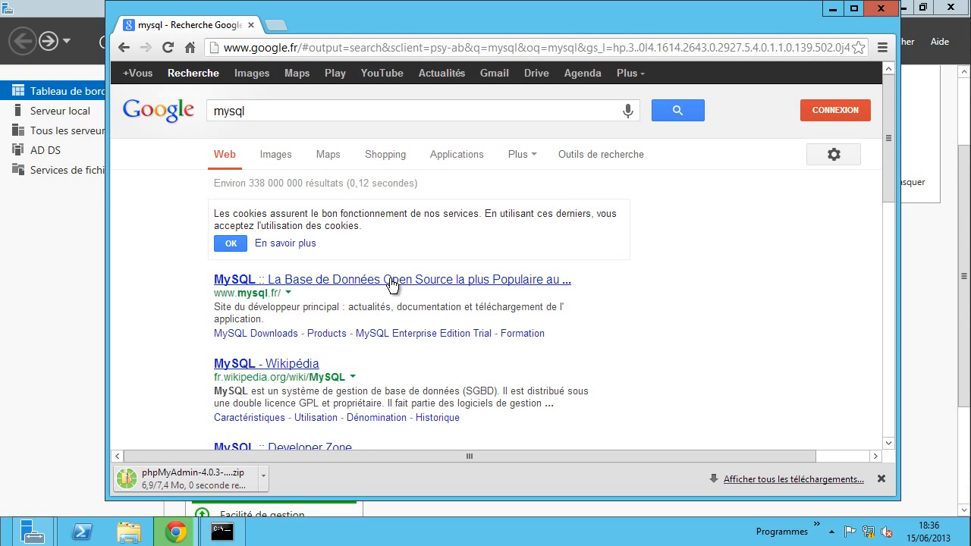
{"action": "left_click", "coordinate": [285, 279]}
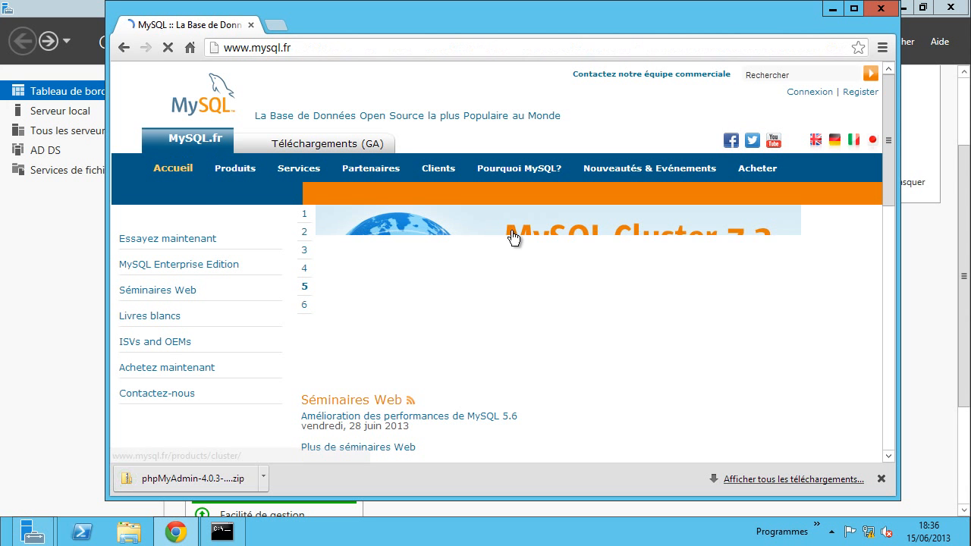
{"action": "left_click", "coordinate": [311, 148]}
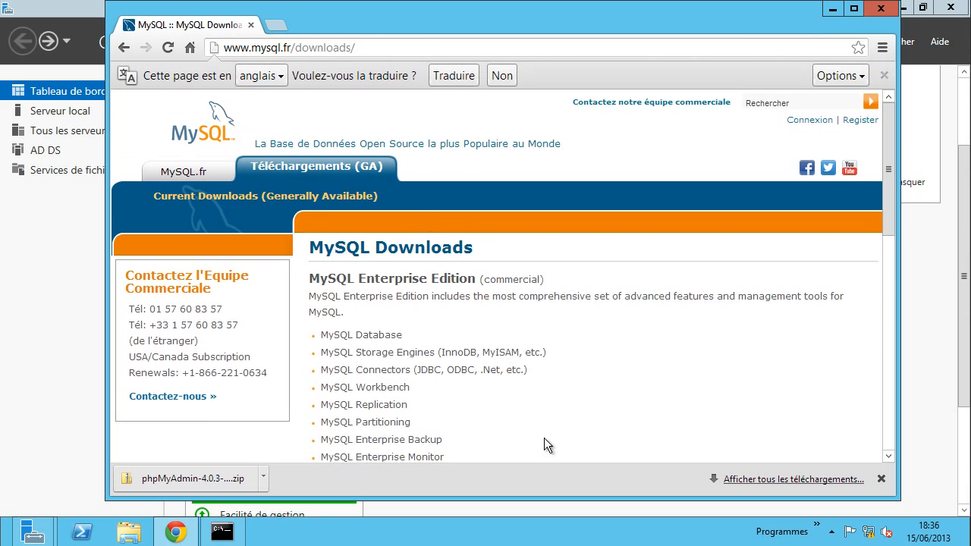
{"action": "scroll", "coordinate": [538, 343], "scroll_direction": "down", "scroll_amount": 6}
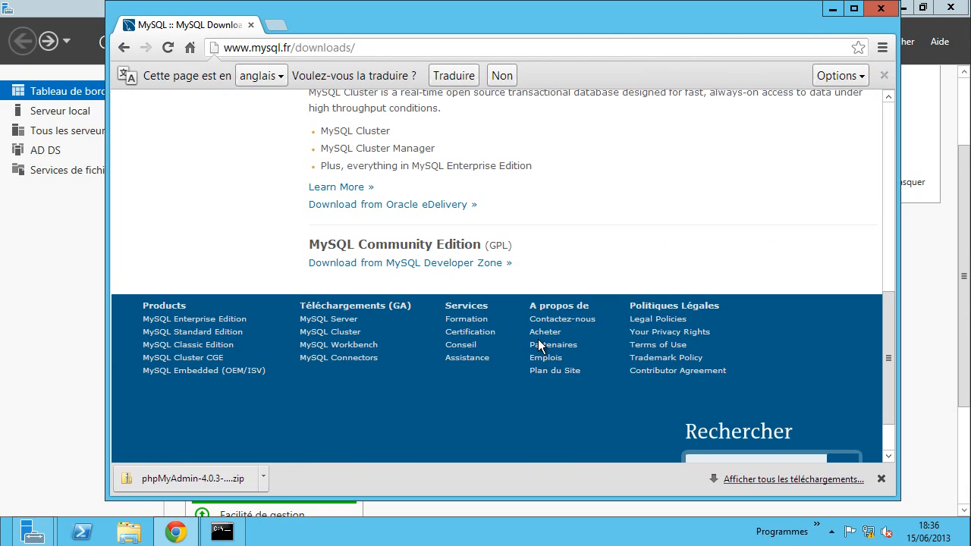
{"action": "left_click", "coordinate": [409, 267]}
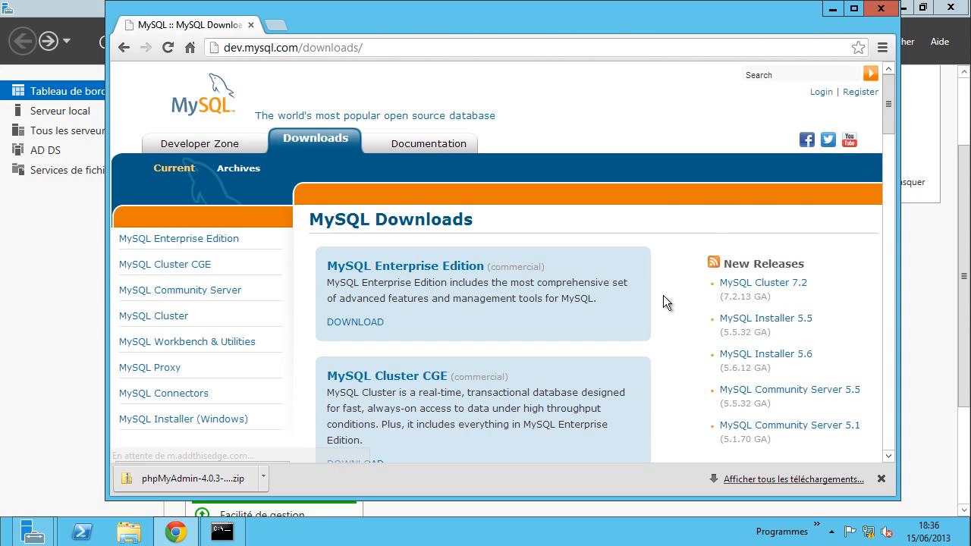
- Download the MySQL Community Server 5.6.12 64-bit Windows ZIP without an account
{"action": "scroll", "coordinate": [664, 296], "scroll_direction": "down", "scroll_amount": 2}
{"action": "scroll", "coordinate": [665, 301], "scroll_direction": "down", "scroll_amount": 3}
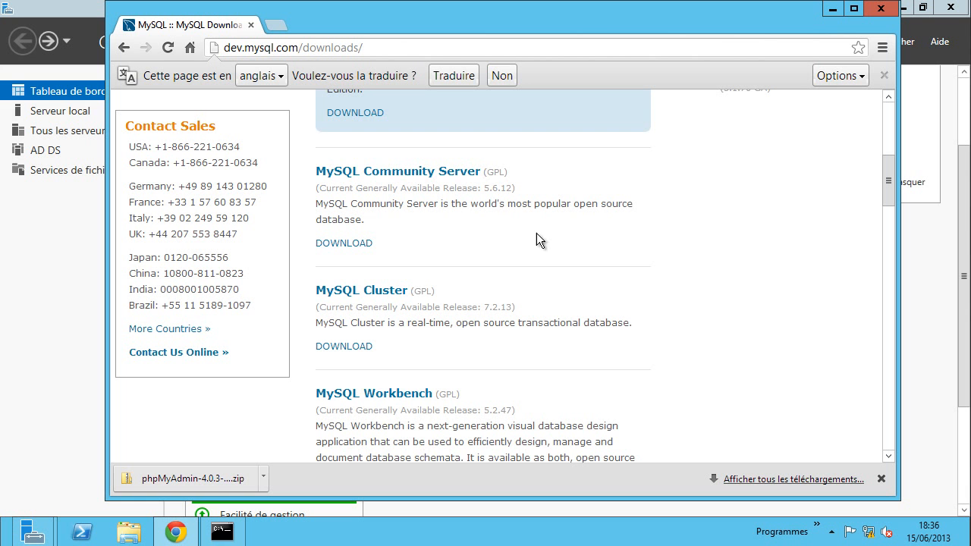
{"action": "left_click", "coordinate": [351, 244]}
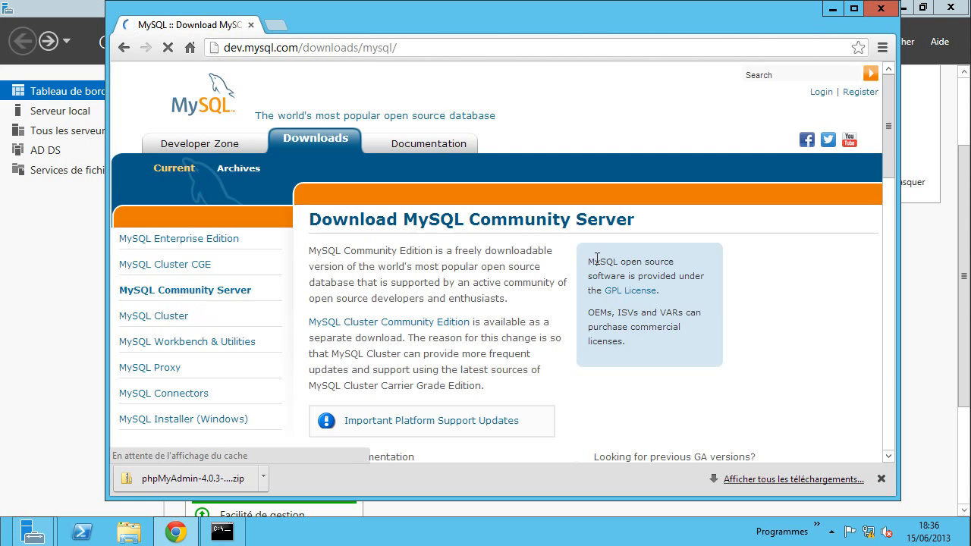
{"action": "scroll", "coordinate": [514, 263], "scroll_direction": "down", "scroll_amount": 6}
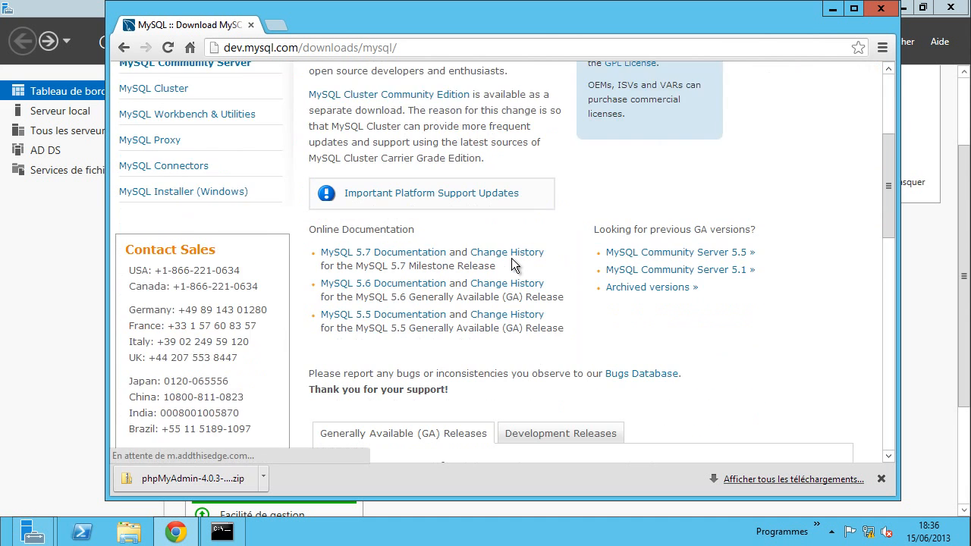
{"action": "scroll", "coordinate": [514, 264], "scroll_direction": "down", "scroll_amount": 3}
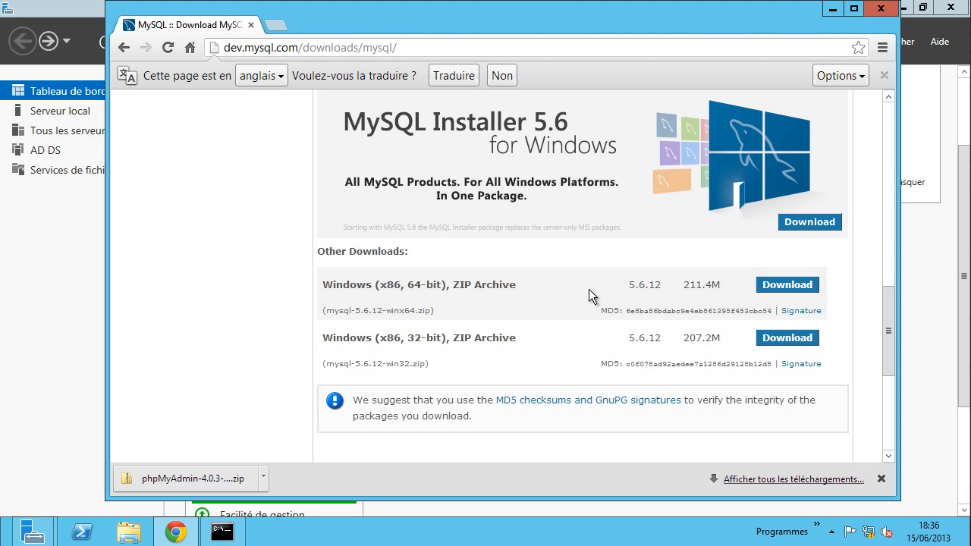
{"action": "left_click", "coordinate": [778, 286]}
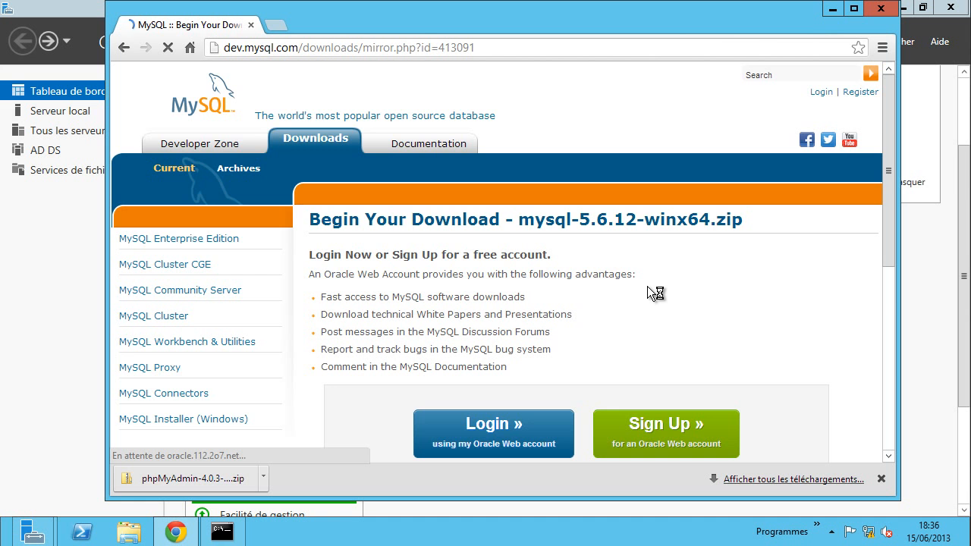
{"action": "scroll", "coordinate": [647, 286], "scroll_direction": "down", "scroll_amount": 3}
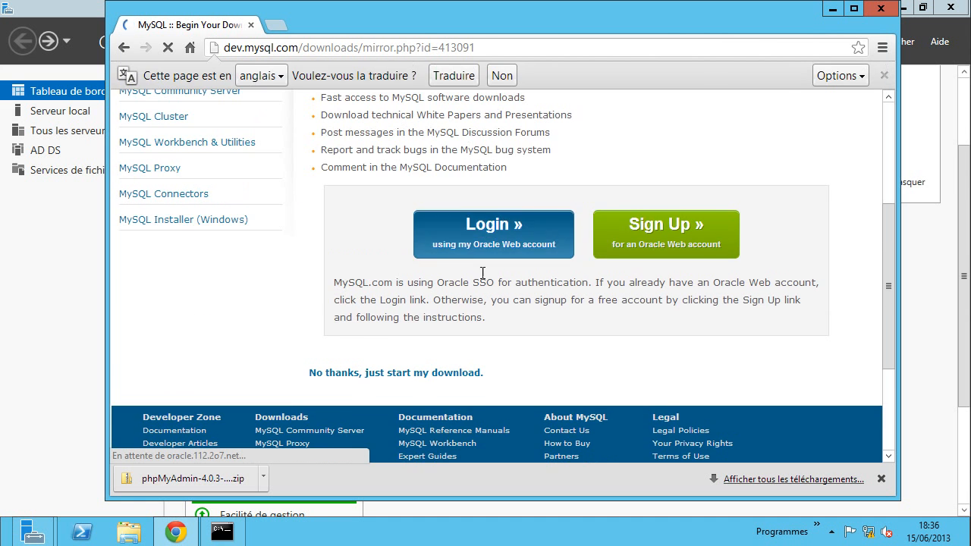
{"action": "left_click", "coordinate": [373, 372]}
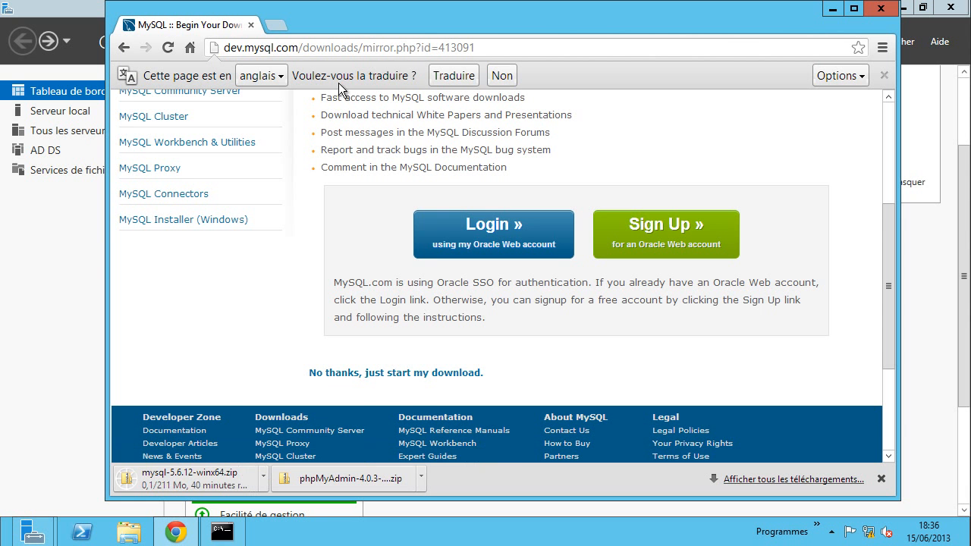
{"action": "left_click", "coordinate": [191, 48]}
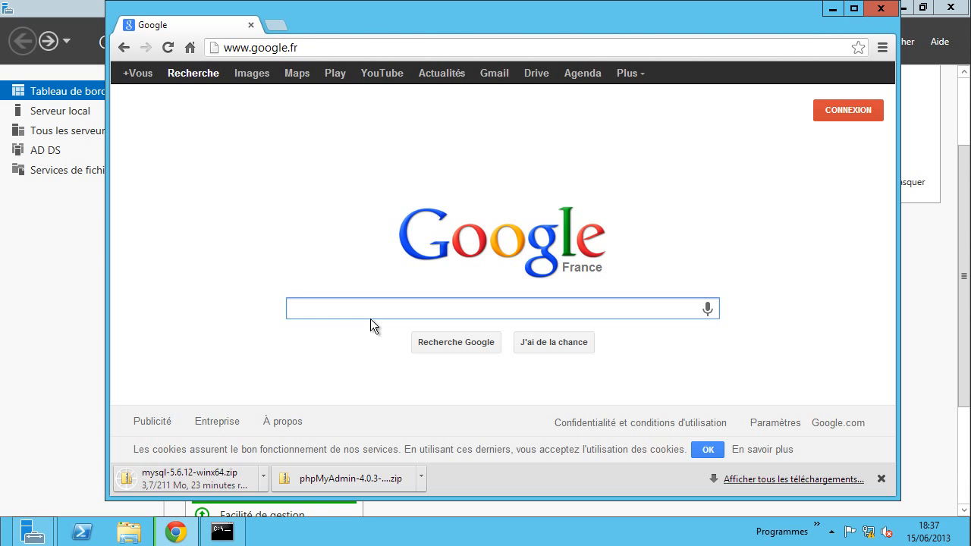
- Search Google for 'php pour iis'
{"action": "type", "text": "php"}
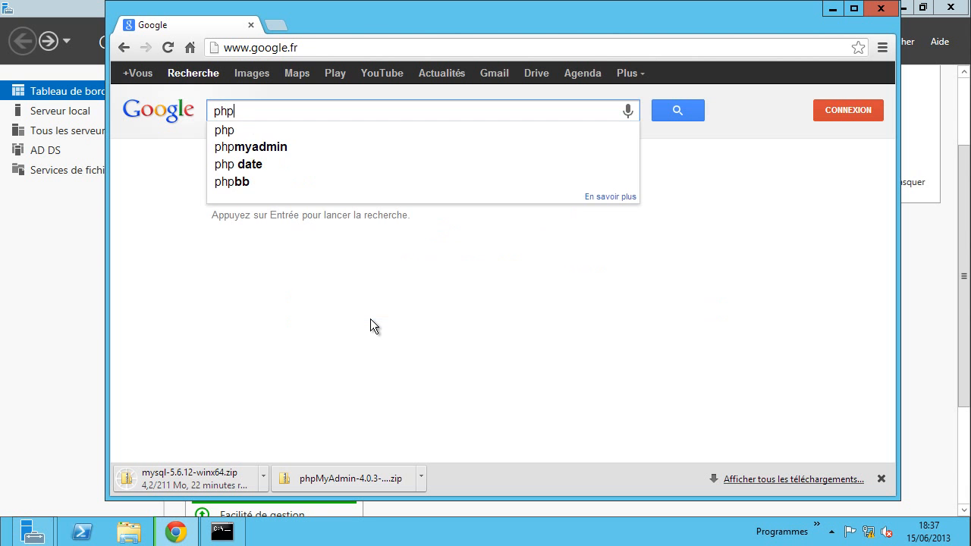
{"action": "type", "text": " pou"}
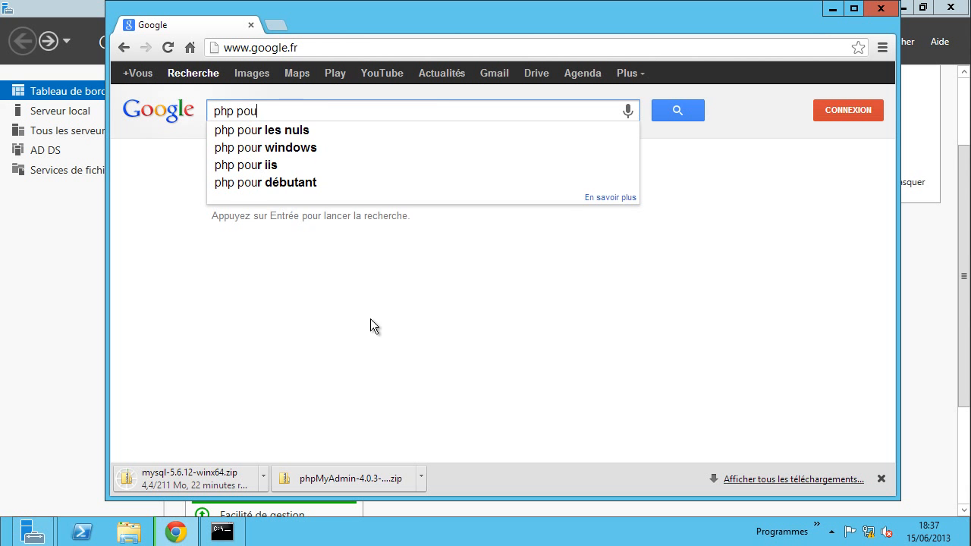
{"action": "type", "text": "r iis"}
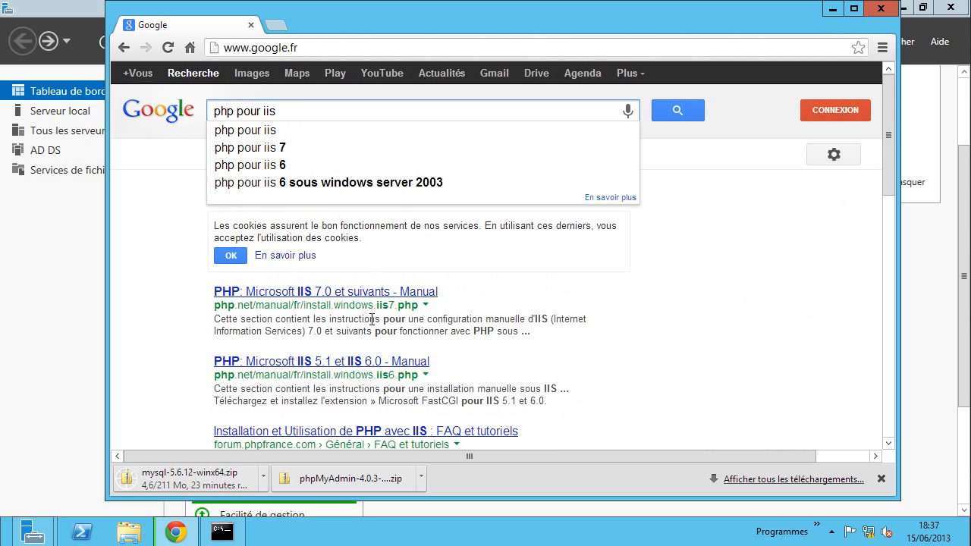
{"action": "key", "text": "Return"}
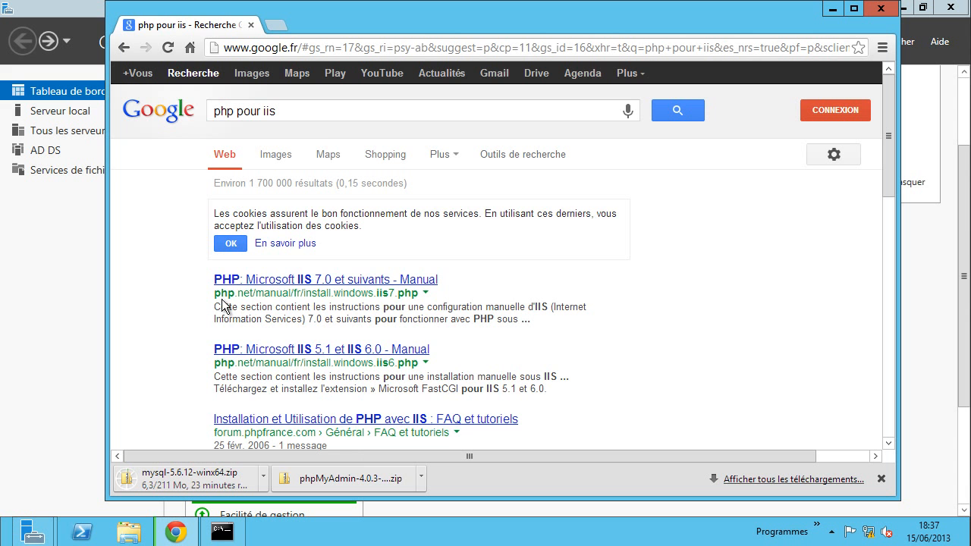
- Open the php.net IIS 7.0 manual, highlight the 'non thread-safe' note, and follow 'PHP pour Windows : Binaires et sources'
{"action": "left_click", "coordinate": [288, 282]}
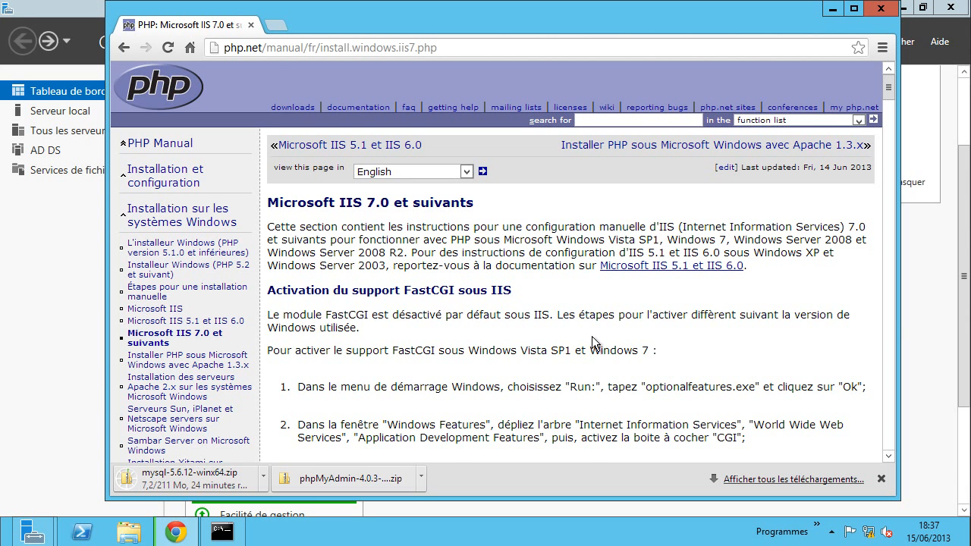
{"action": "scroll", "coordinate": [594, 343], "scroll_direction": "down", "scroll_amount": 1}
{"action": "scroll", "coordinate": [628, 312], "scroll_direction": "down", "scroll_amount": 3}
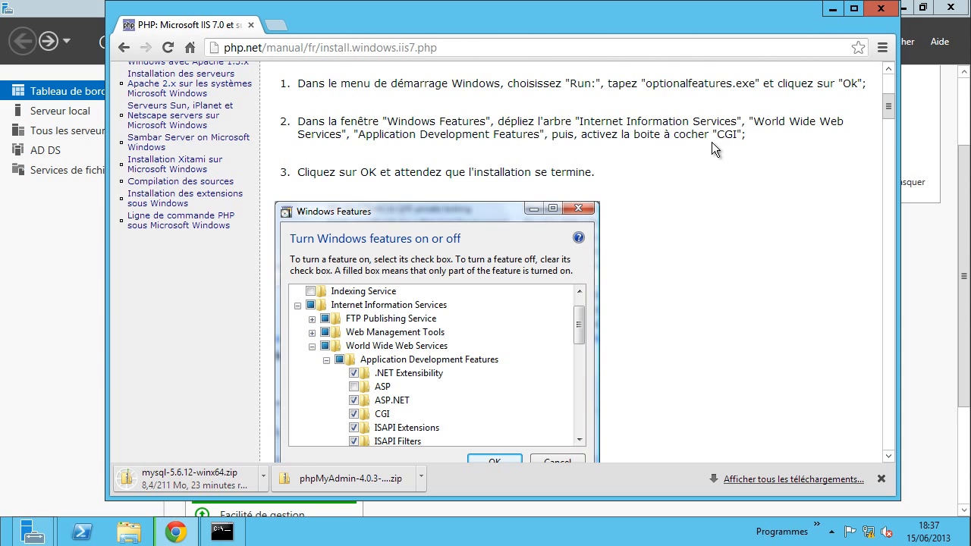
{"action": "scroll", "coordinate": [681, 175], "scroll_direction": "down", "scroll_amount": 7}
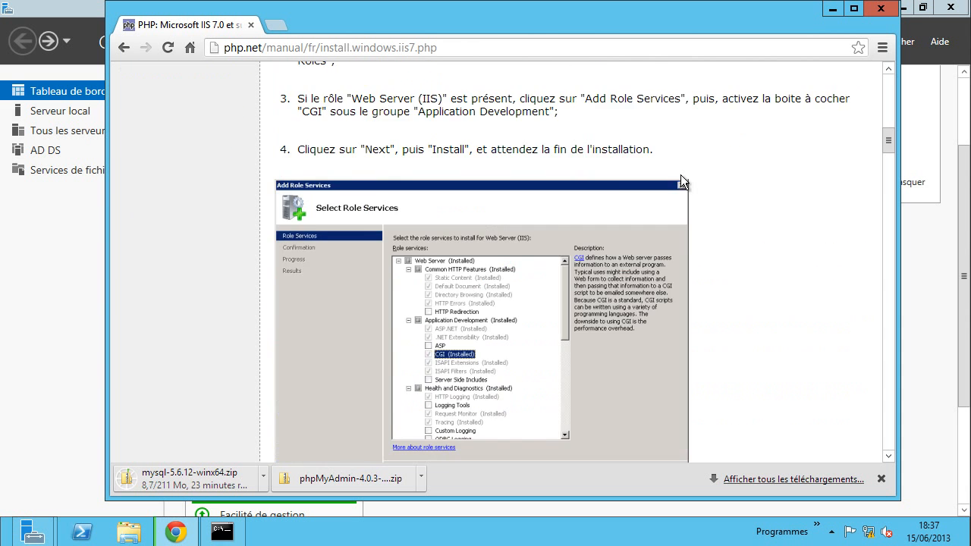
{"action": "scroll", "coordinate": [730, 174], "scroll_direction": "down", "scroll_amount": 2}
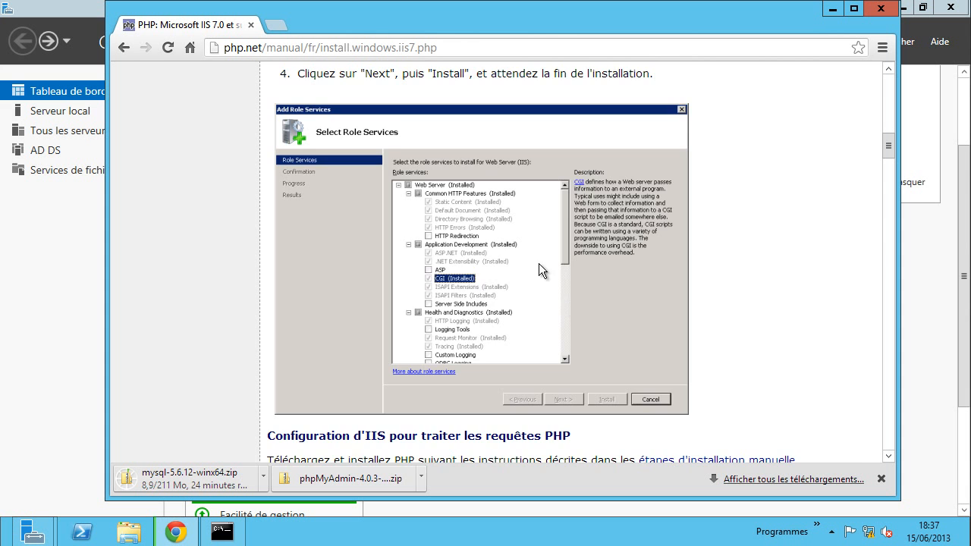
{"action": "scroll", "coordinate": [539, 264], "scroll_direction": "down", "scroll_amount": 1}
{"action": "scroll", "coordinate": [678, 244], "scroll_direction": "down", "scroll_amount": 1}
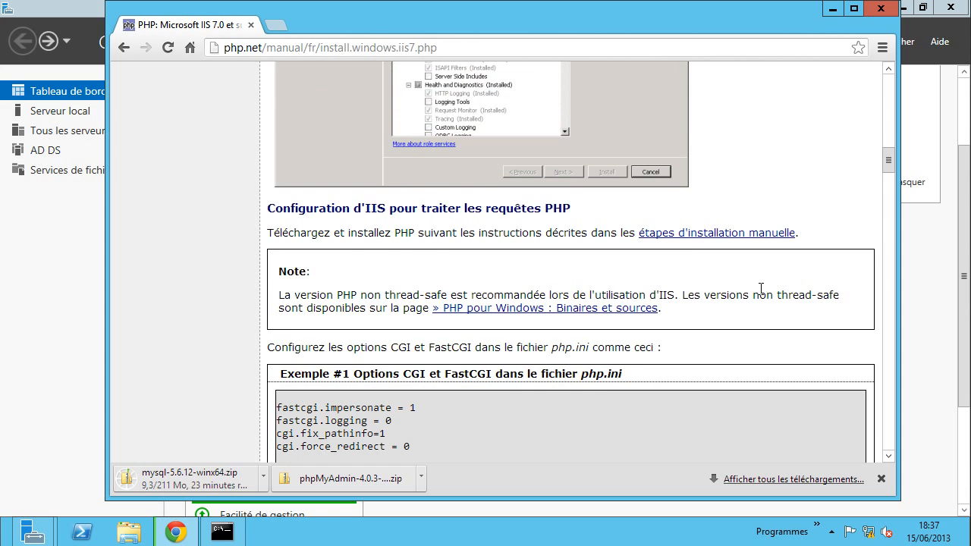
{"action": "scroll", "coordinate": [761, 288], "scroll_direction": "down", "scroll_amount": 1}
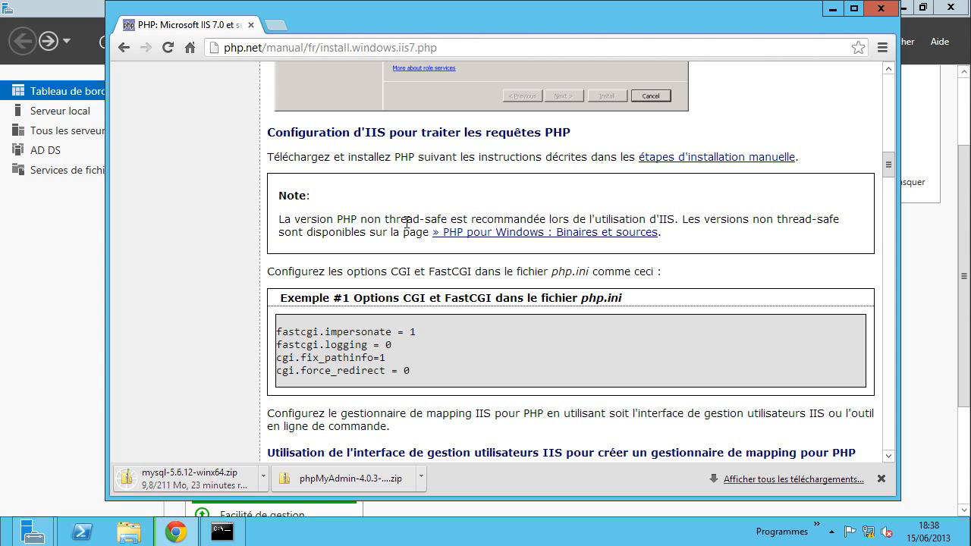
{"action": "left_click_drag", "start_coordinate": [363, 219], "coordinate": [448, 219]}
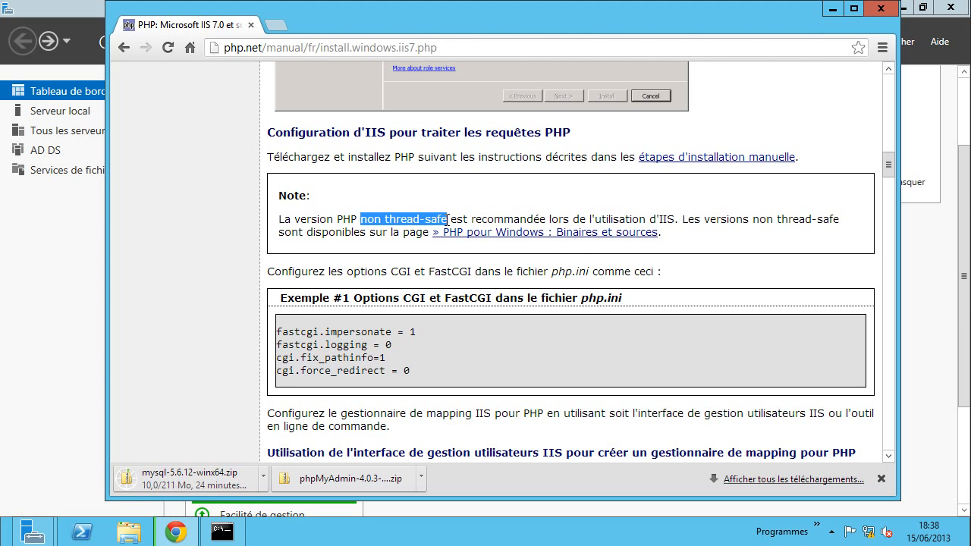
{"action": "left_click", "coordinate": [568, 232]}
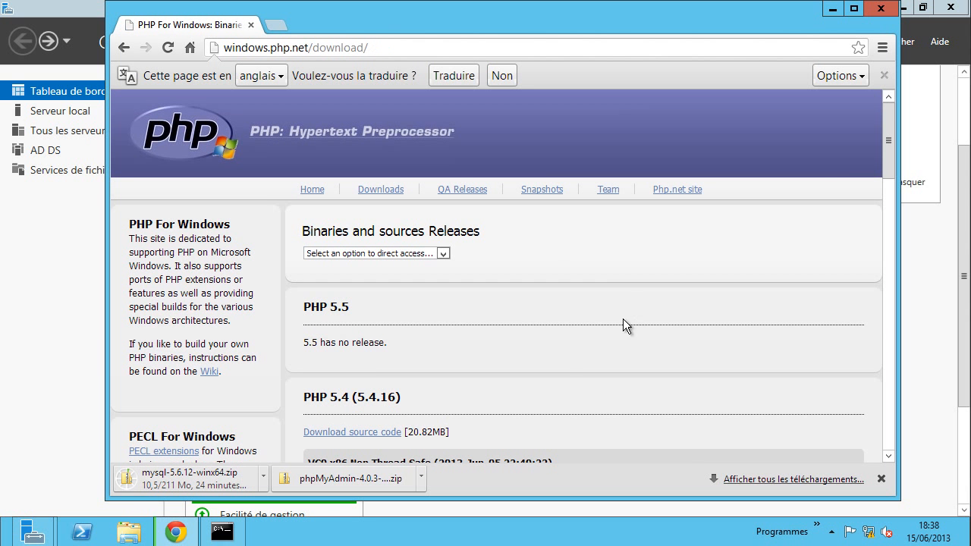
- Scroll the PHP for Windows page past the PHP 5.5 heading toward older releases
{"action": "left_click_drag", "start_coordinate": [303, 308], "coordinate": [352, 308]}
{"action": "left_click", "coordinate": [370, 335]}
{"action": "scroll", "coordinate": [456, 335], "scroll_direction": "down", "scroll_amount": 2}
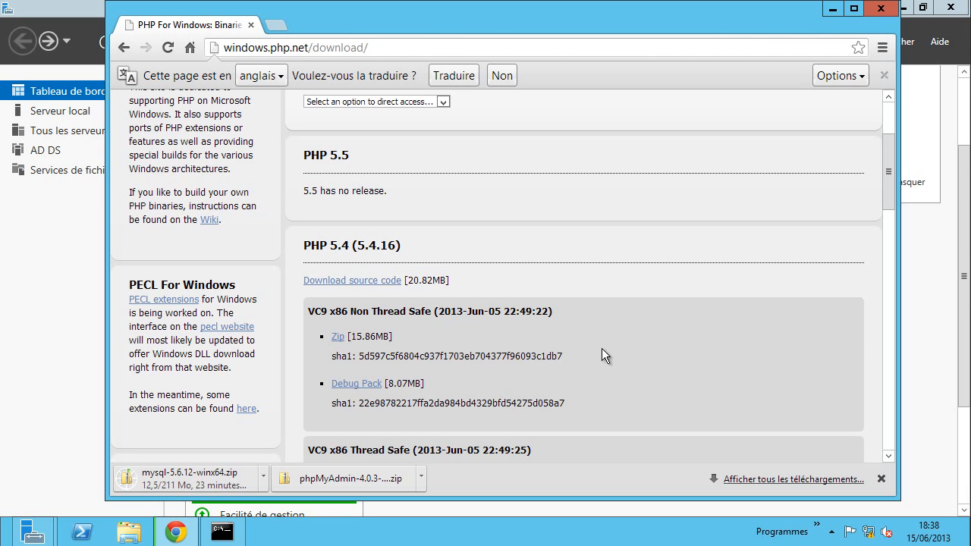
{"action": "scroll", "coordinate": [605, 334], "scroll_direction": "down", "scroll_amount": 1}
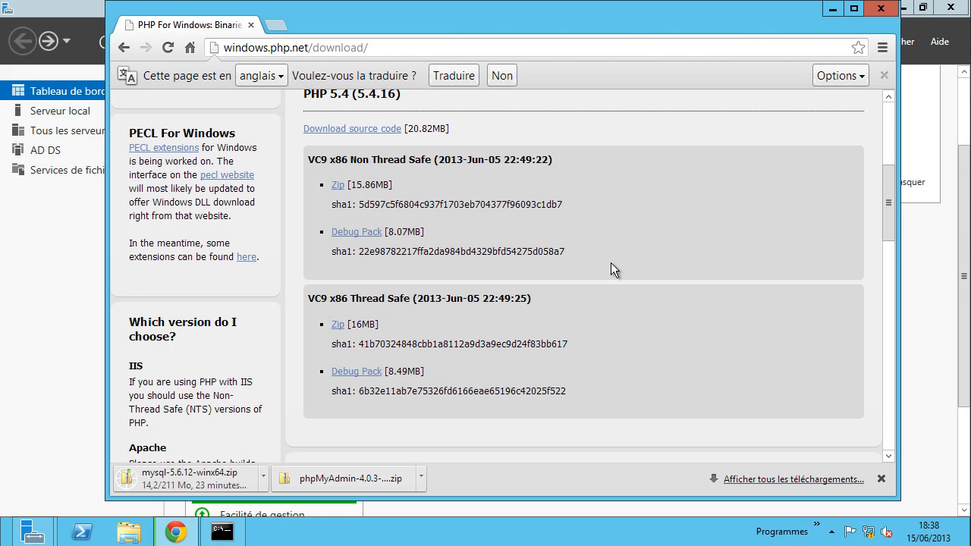
{"action": "scroll", "coordinate": [649, 266], "scroll_direction": "down", "scroll_amount": 2}
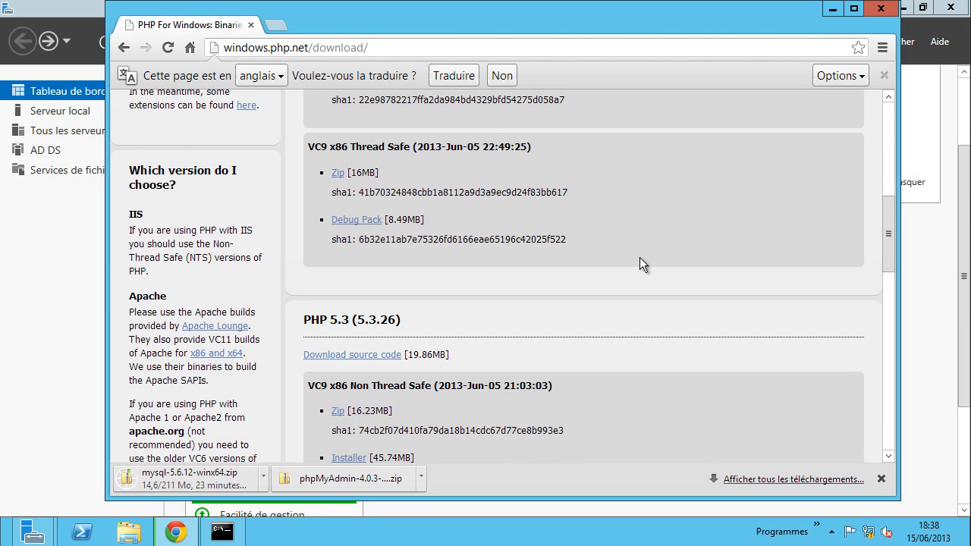
{"action": "scroll", "coordinate": [596, 253], "scroll_direction": "down", "scroll_amount": 2}
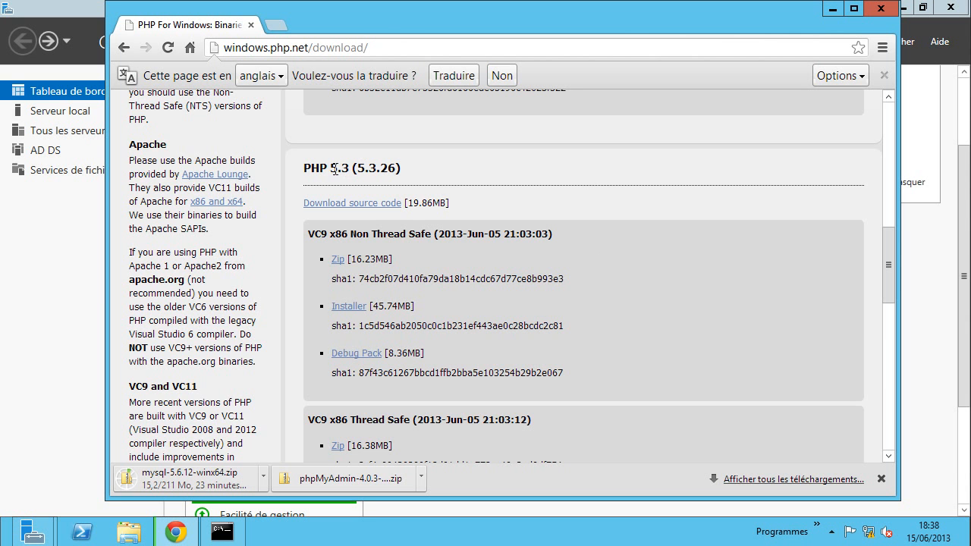
{"action": "scroll", "coordinate": [699, 226], "scroll_direction": "down", "scroll_amount": 1}
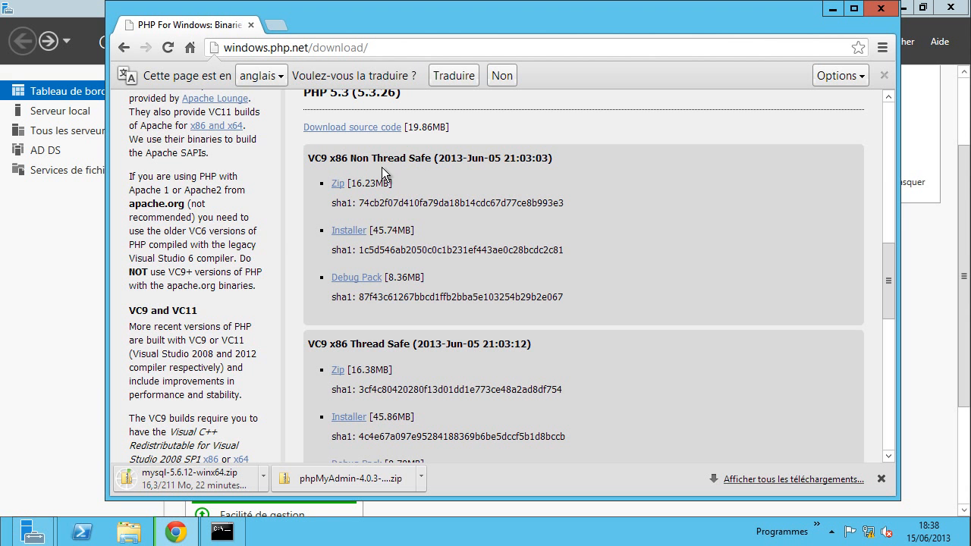
{"action": "scroll", "coordinate": [575, 316], "scroll_direction": "down", "scroll_amount": 5}
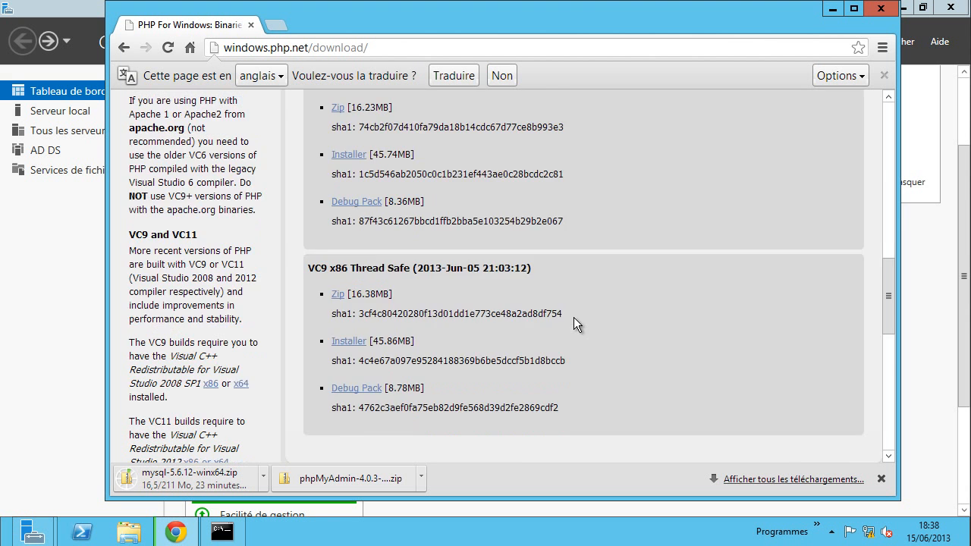
{"action": "scroll", "coordinate": [573, 318], "scroll_direction": "down", "scroll_amount": 5}
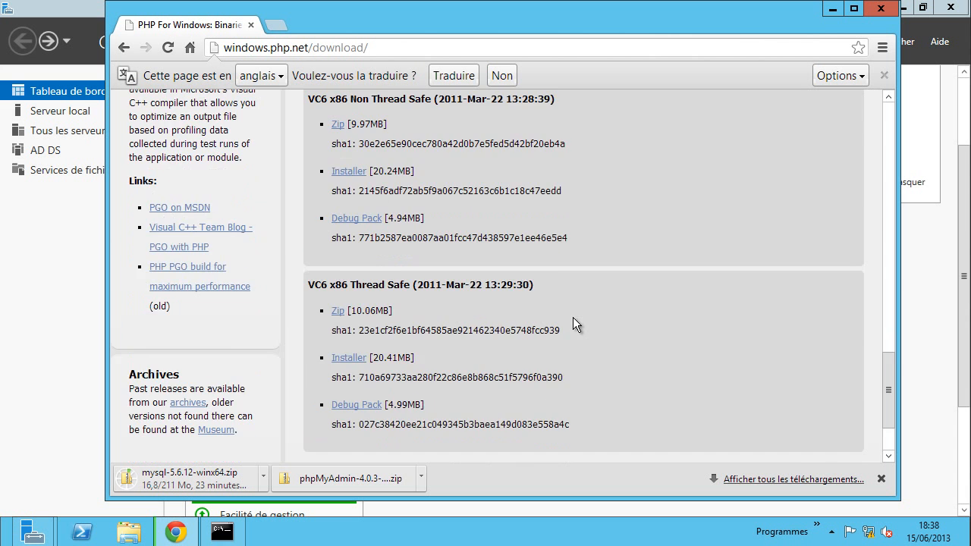
- Highlight the VC9 x86 Non Thread Safe heading under PHP 5.3.26 and download its installer
{"action": "scroll", "coordinate": [573, 317], "scroll_direction": "up", "scroll_amount": 10}
{"action": "scroll", "coordinate": [573, 316], "scroll_direction": "up", "scroll_amount": 6}
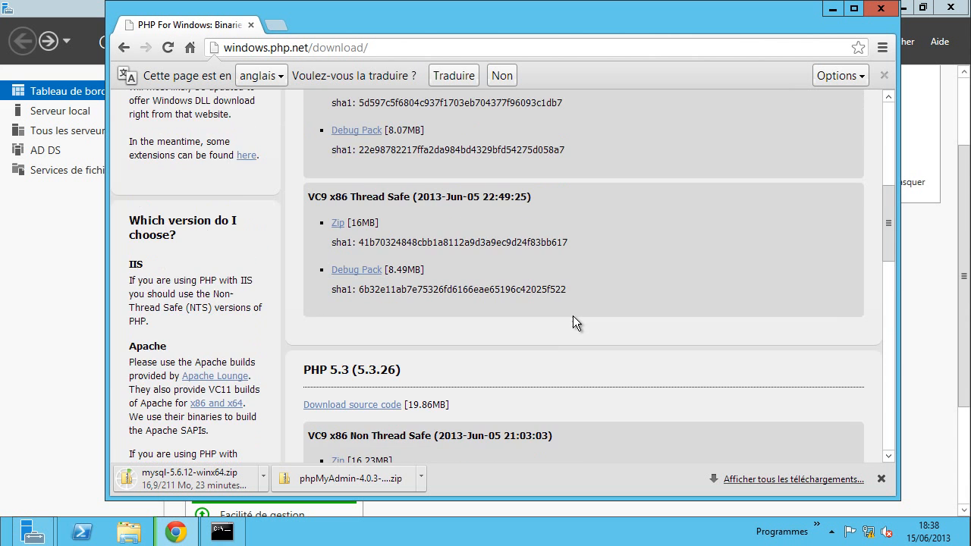
{"action": "scroll", "coordinate": [573, 316], "scroll_direction": "down", "scroll_amount": 5}
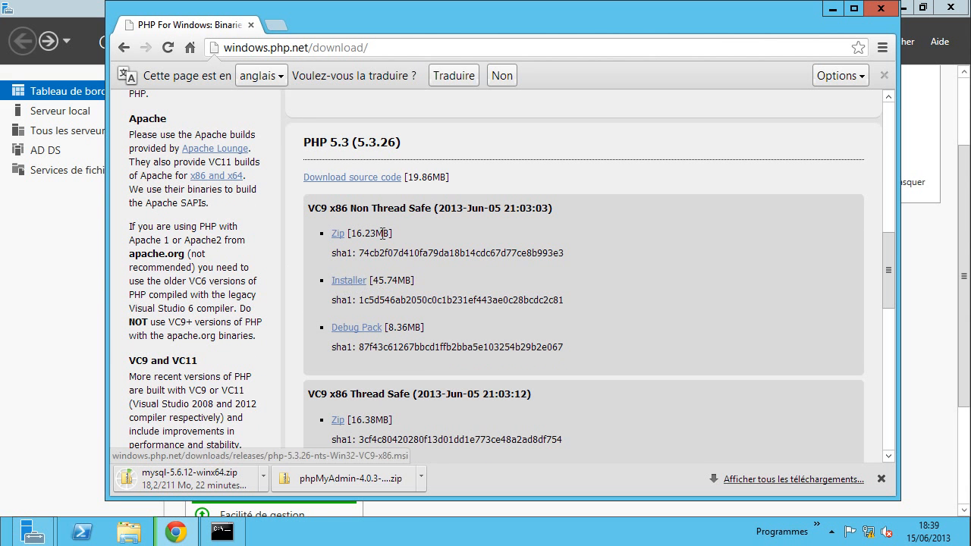
{"action": "left_click_drag", "start_coordinate": [353, 209], "coordinate": [434, 212]}
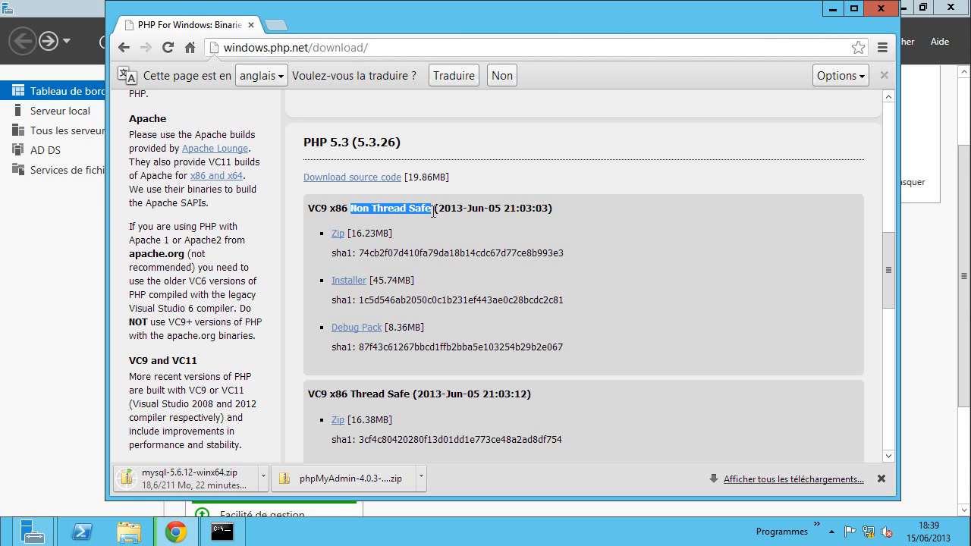
{"action": "left_click", "coordinate": [345, 282]}
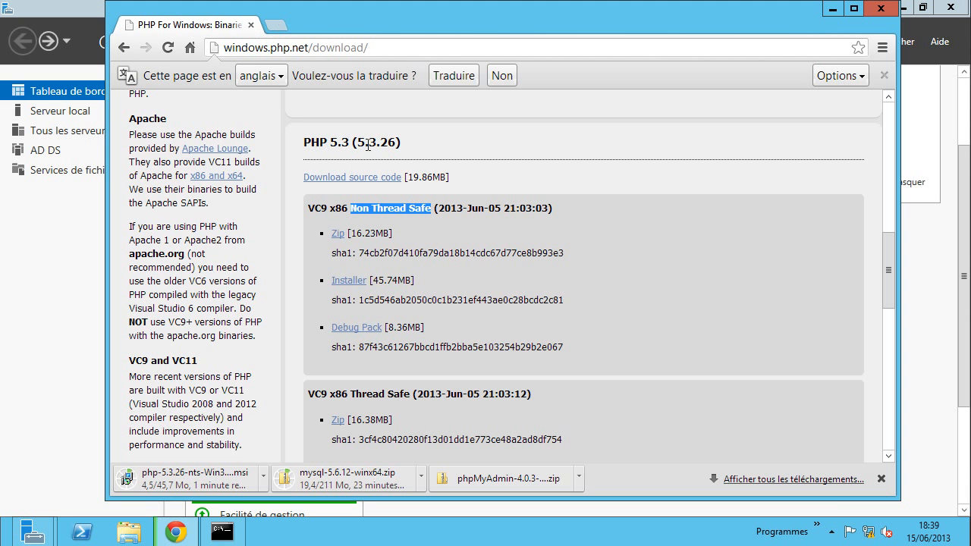
- Go back to the PHP IIS 7.0 manual page and bookmark it
{"action": "left_click", "coordinate": [124, 51]}
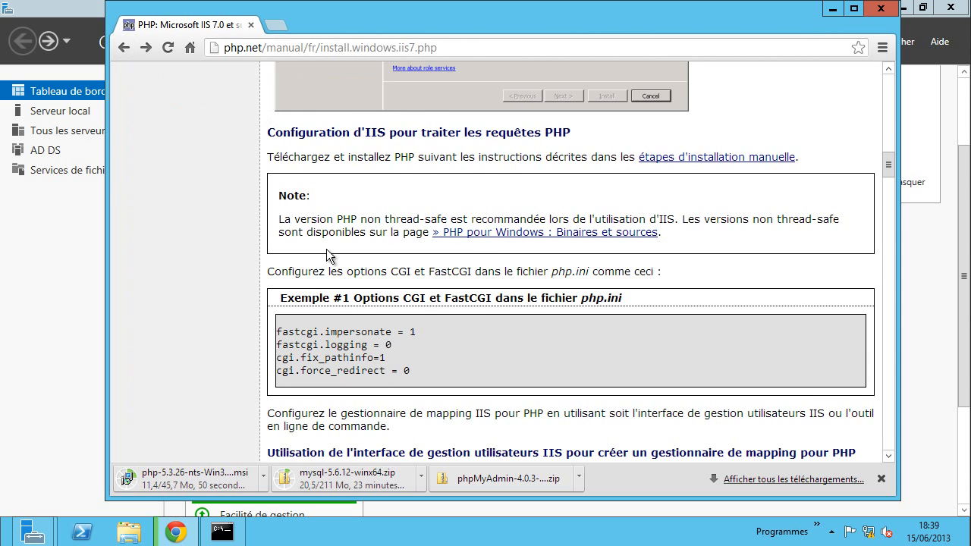
{"action": "scroll", "coordinate": [488, 300], "scroll_direction": "up", "scroll_amount": 4}
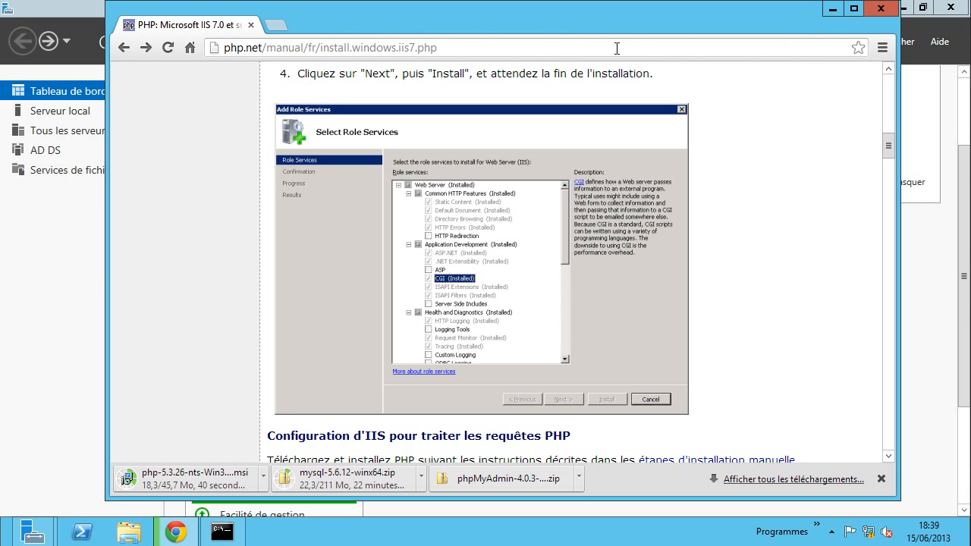
{"action": "left_click", "coordinate": [857, 49]}
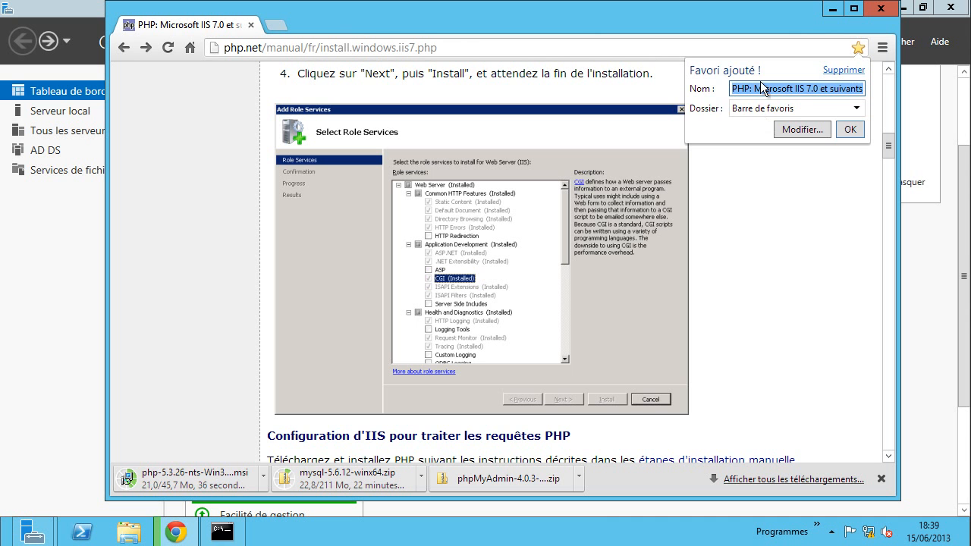
{"action": "left_click", "coordinate": [850, 130]}
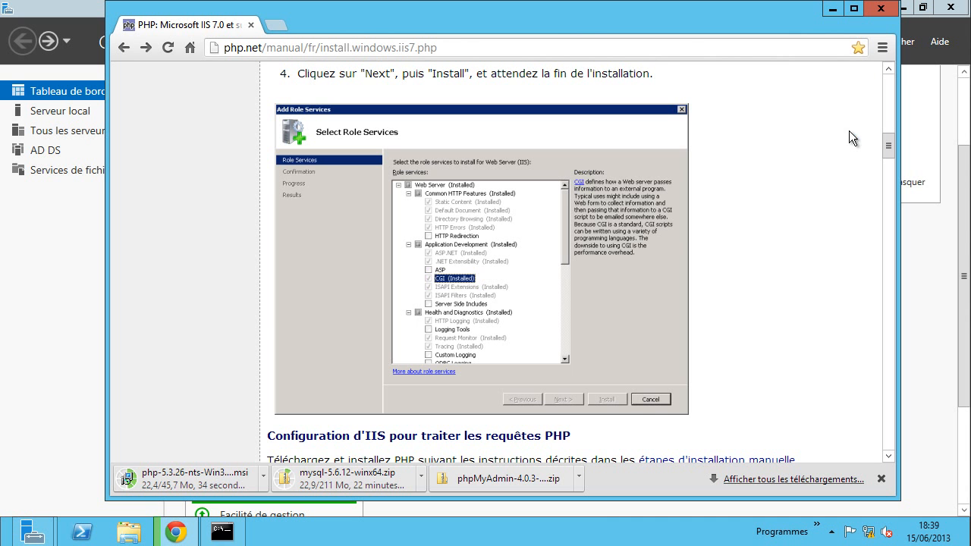
- Show the bookmarks bar via Favoris > Afficher la barre de favoris, then minimize Chrome
{"action": "left_click", "coordinate": [888, 50]}
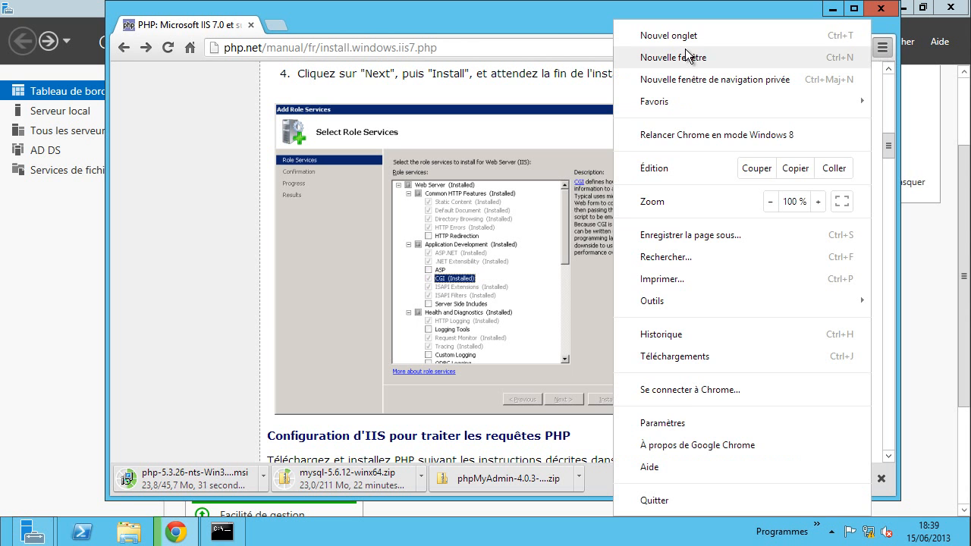
{"action": "mouse_move", "coordinate": [719, 103]}
{"action": "left_click", "coordinate": [514, 108]}
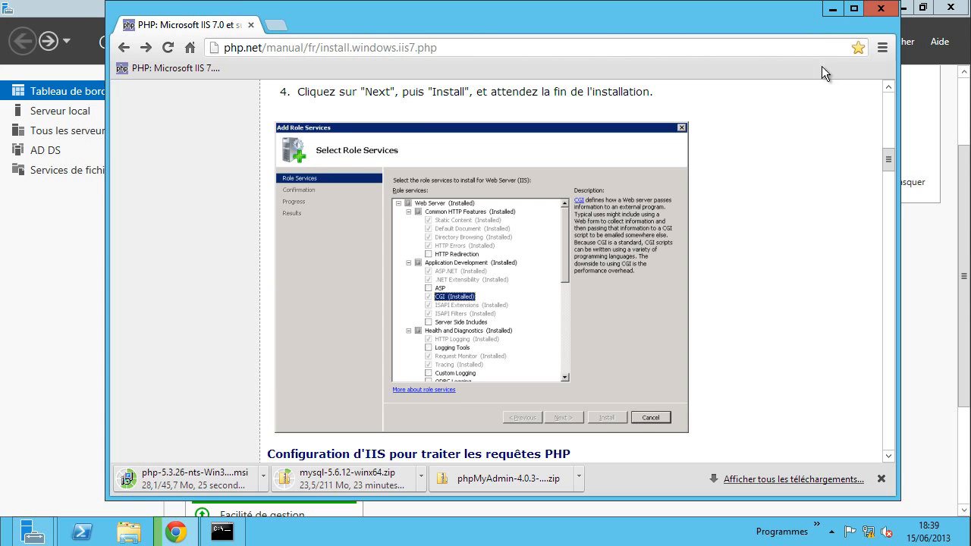
{"action": "left_click", "coordinate": [833, 8]}
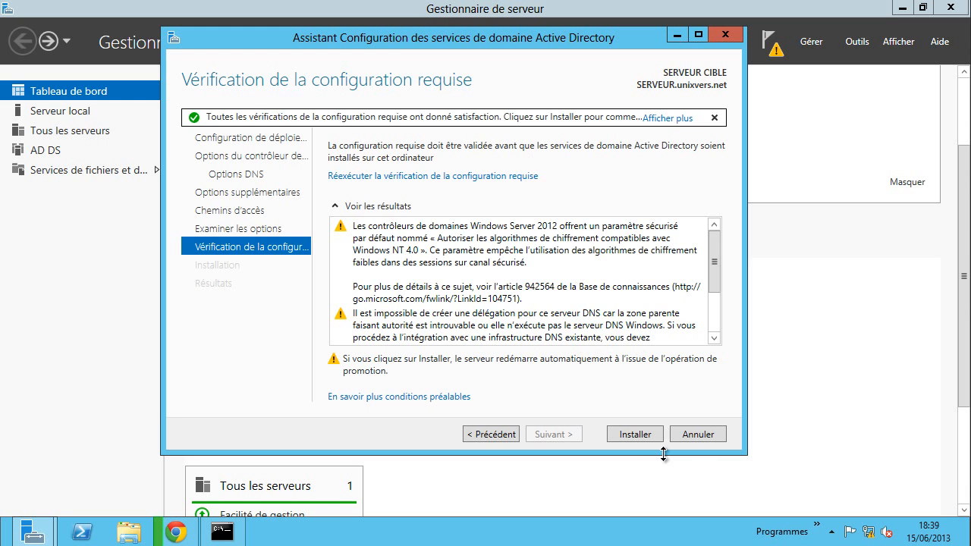
- Click Installer on the AD DS wizard's passed prerequisites page to start promotion
{"action": "left_click", "coordinate": [635, 436]}
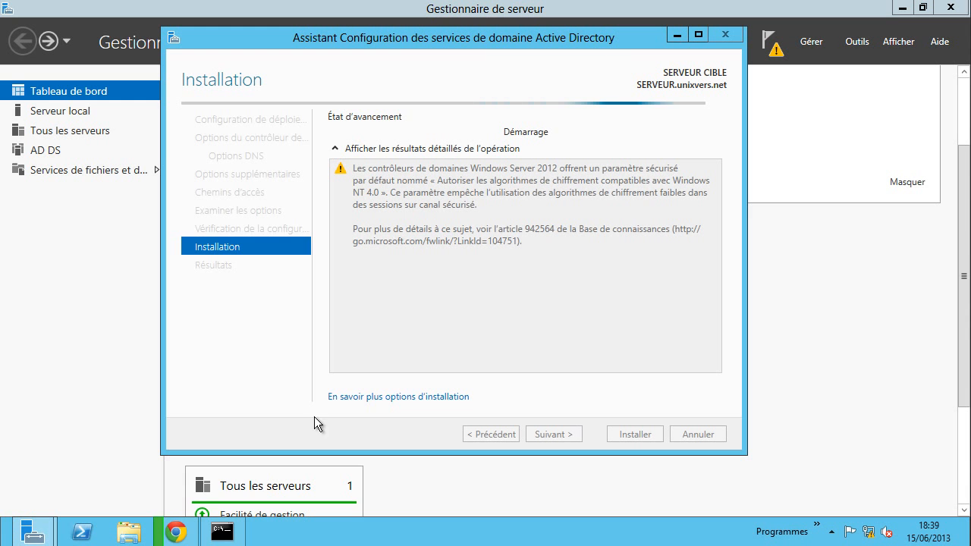
{"action": "mouse_move", "coordinate": [178, 534]}
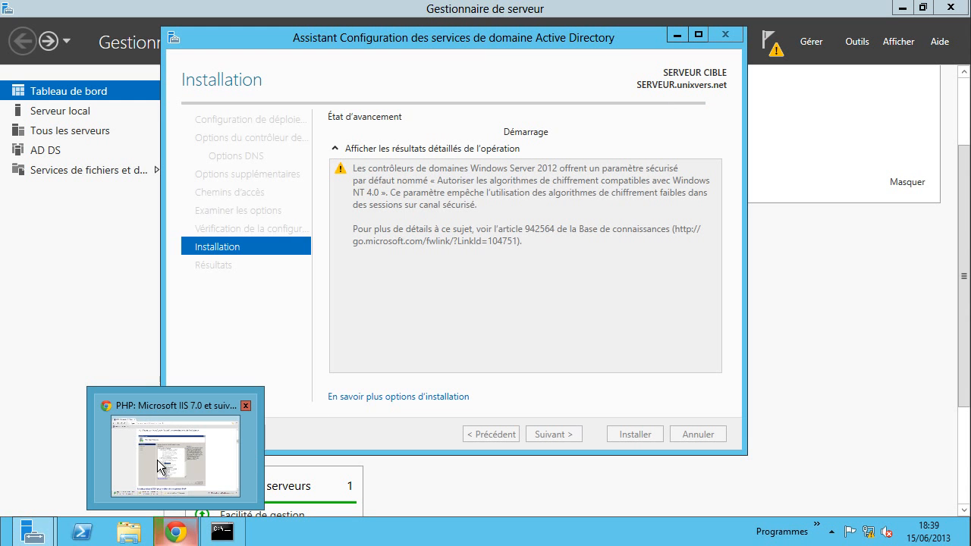
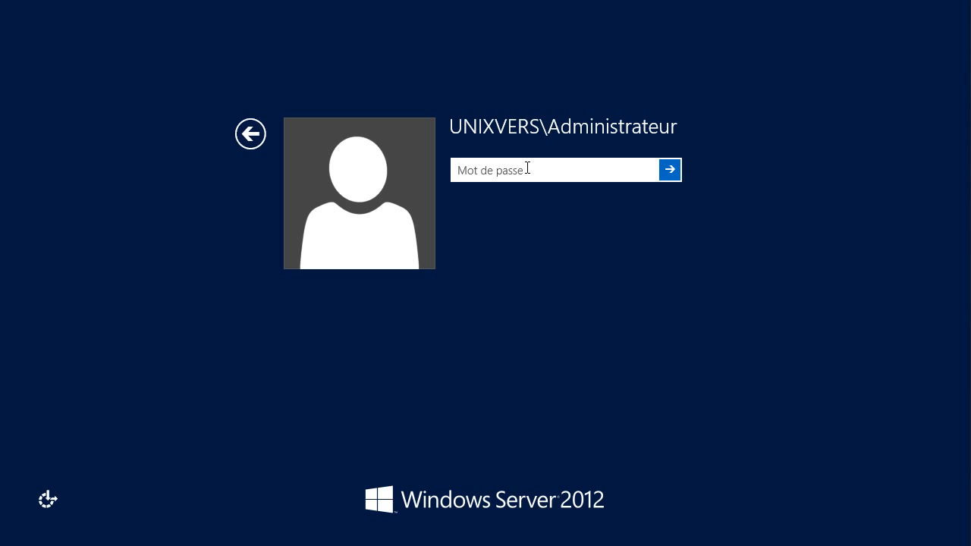
- Sign in with the administrator password and cancel the Shutdown Event Tracker prompt
{"action": "type", "text": "••••••••"}
{"action": "key", "text": "Return"}
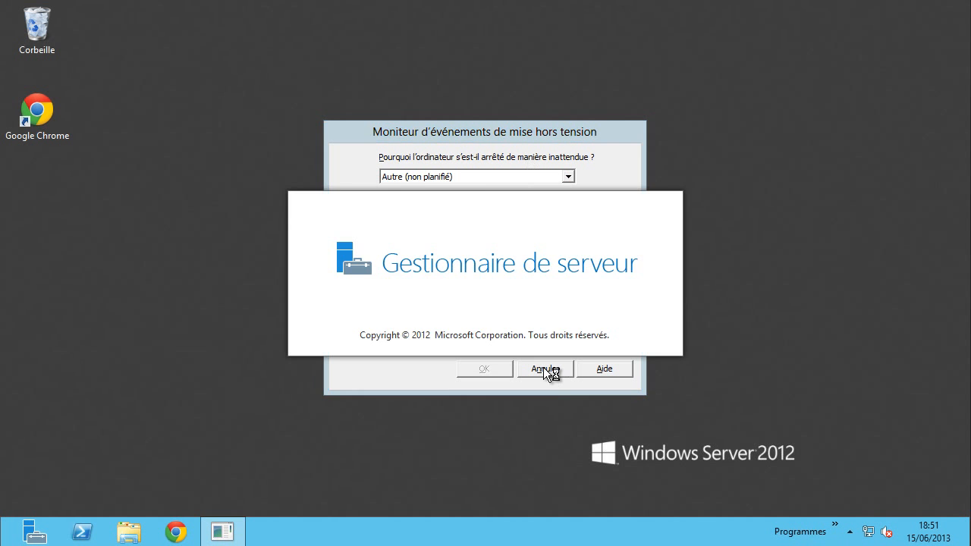
{"action": "left_click", "coordinate": [544, 367]}
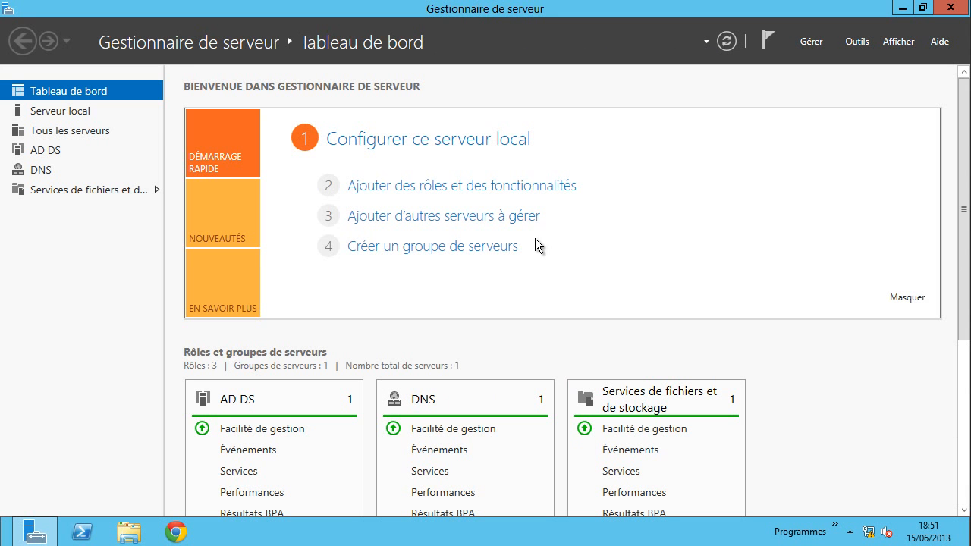
- In Chrome, search Google for 'mysql' and open the official mysql.fr site
{"action": "left_click", "coordinate": [176, 532]}
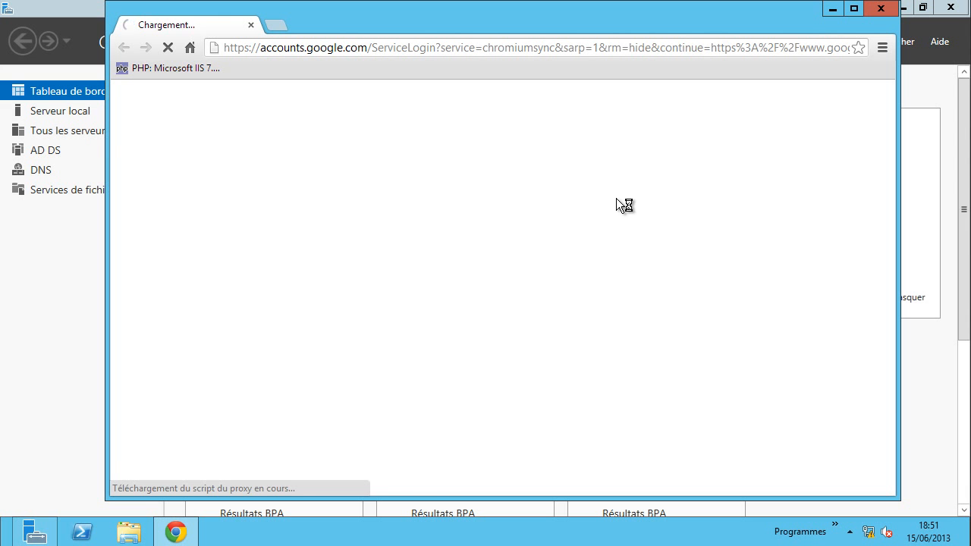
{"action": "left_click", "coordinate": [190, 48]}
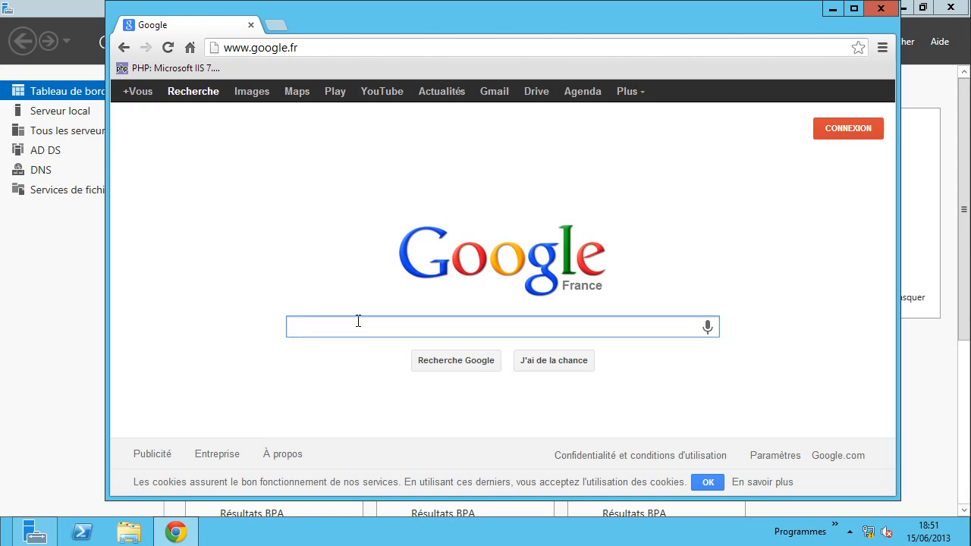
{"action": "type", "text": "mysql"}
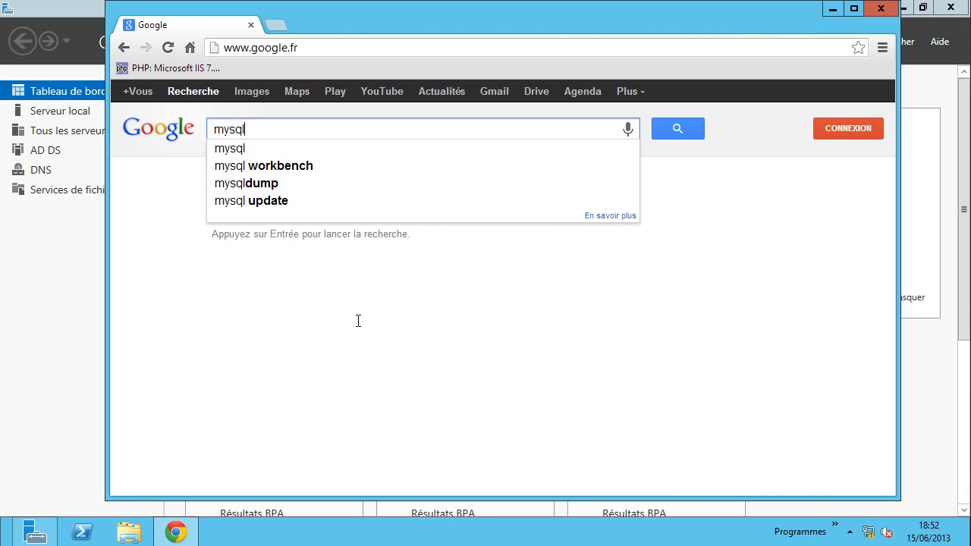
{"action": "key", "text": "Return"}
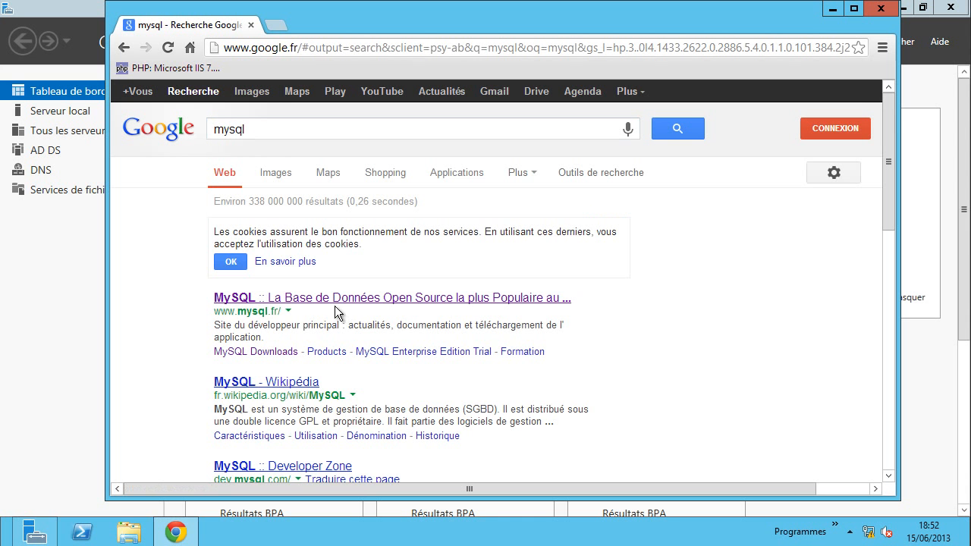
{"action": "left_click", "coordinate": [308, 299]}
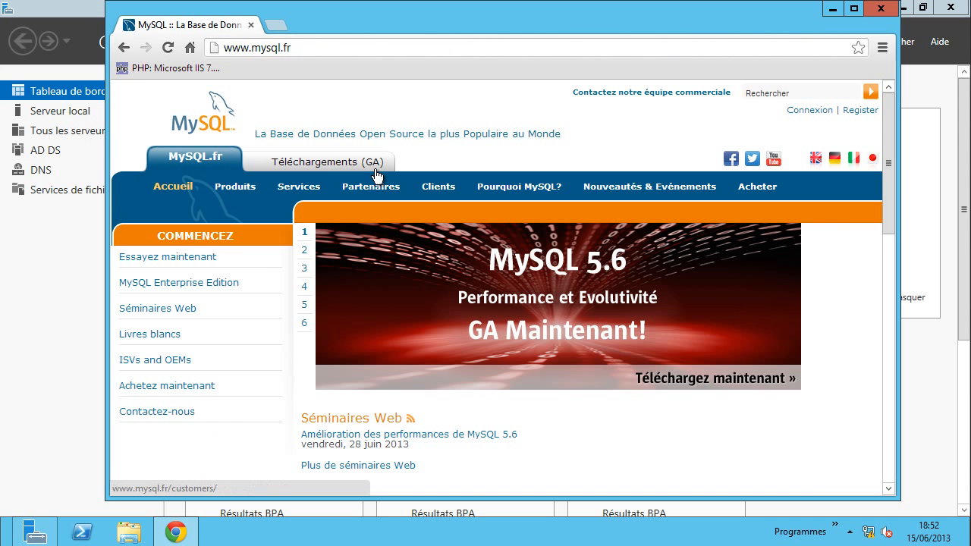
- Go through Téléchargements and the MySQL Developer Zone to the Community Server download page
{"action": "left_click", "coordinate": [324, 163]}
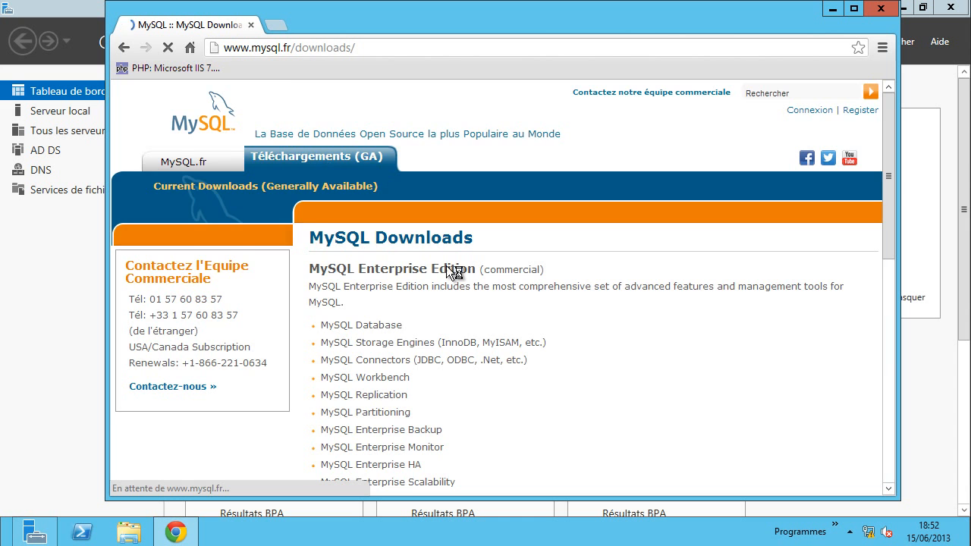
{"action": "scroll", "coordinate": [580, 303], "scroll_direction": "down", "scroll_amount": 2}
{"action": "scroll", "coordinate": [577, 299], "scroll_direction": "down", "scroll_amount": 5}
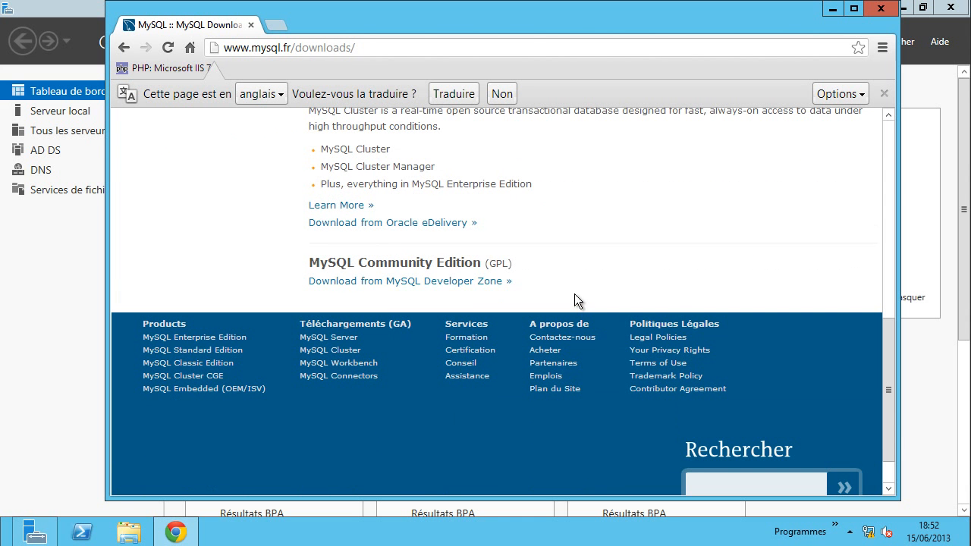
{"action": "left_click", "coordinate": [444, 282]}
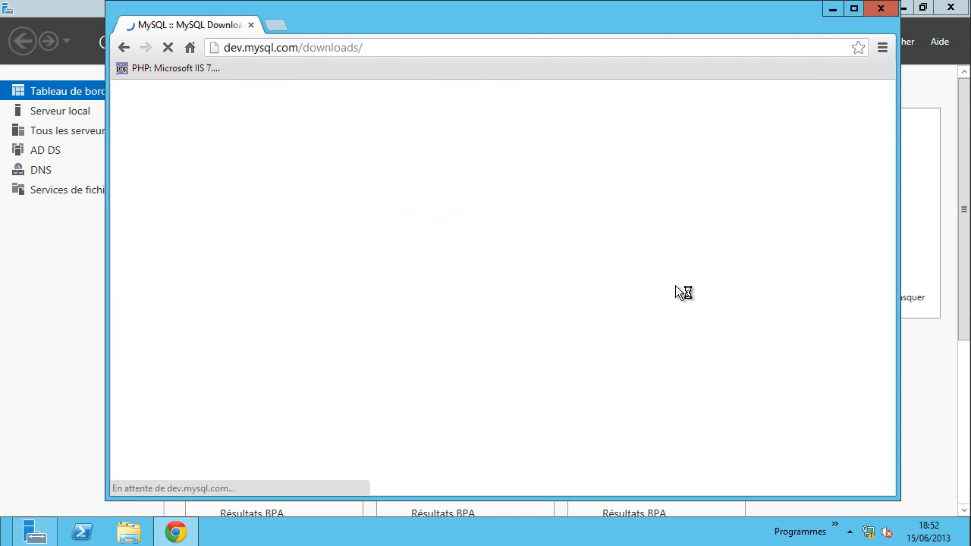
{"action": "scroll", "coordinate": [651, 284], "scroll_direction": "down", "scroll_amount": 3}
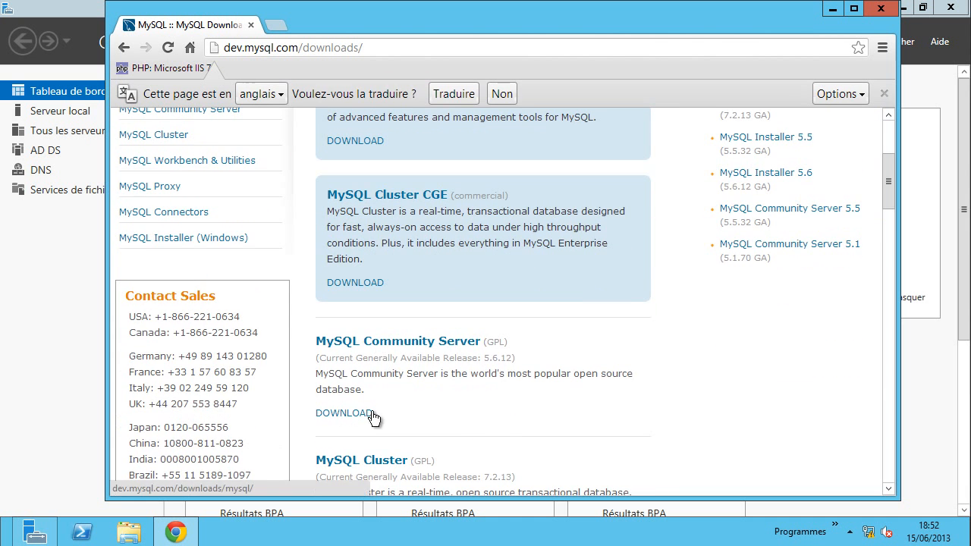
{"action": "left_click", "coordinate": [364, 414]}
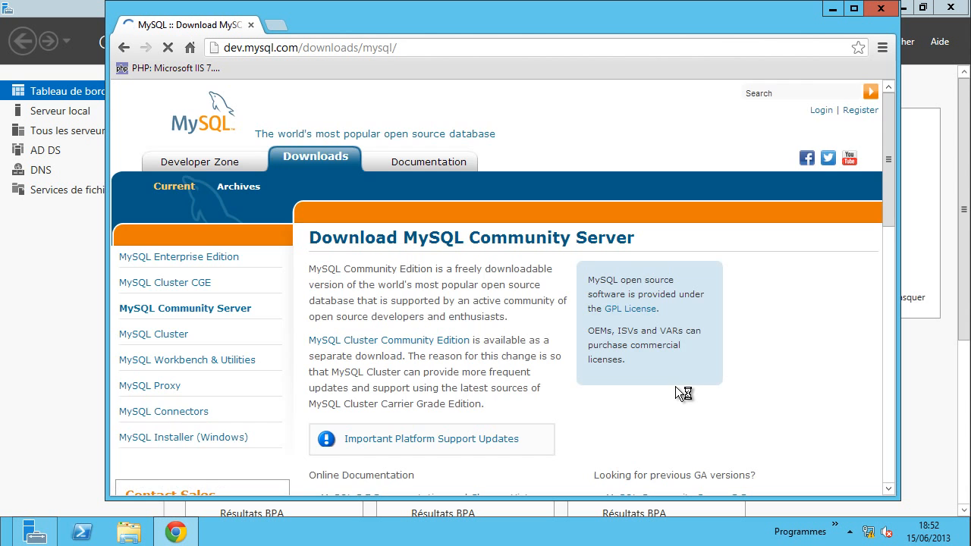
- Review the MySQL 5.6.12 Windows downloads, including the 64-bit ZIP Archive row
{"action": "scroll", "coordinate": [791, 357], "scroll_direction": "down", "scroll_amount": 5}
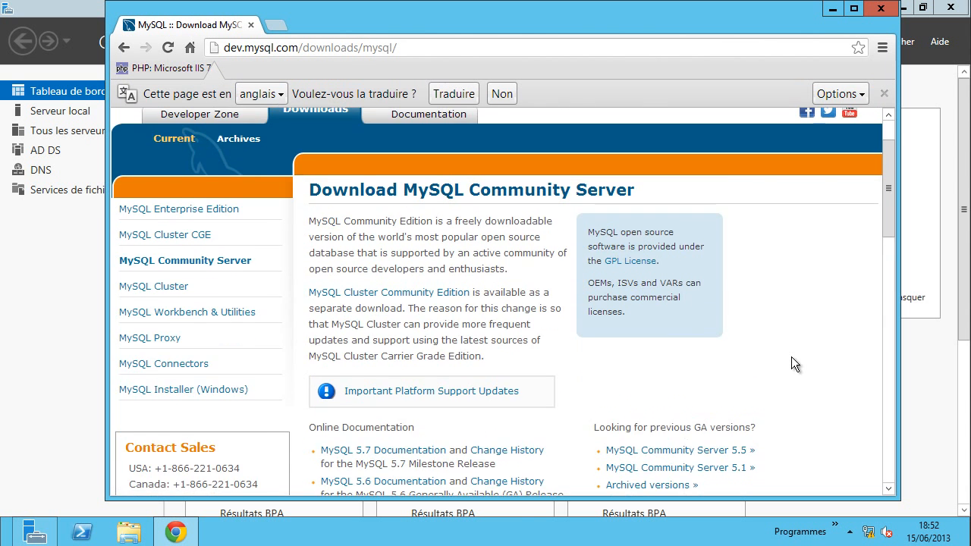
{"action": "scroll", "coordinate": [791, 357], "scroll_direction": "down", "scroll_amount": 3}
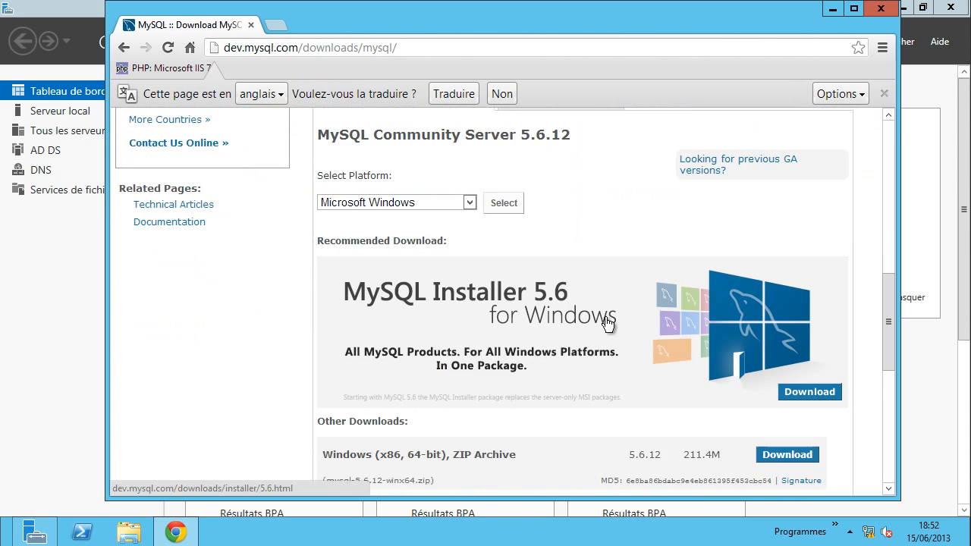
{"action": "scroll", "coordinate": [432, 409], "scroll_direction": "down", "scroll_amount": 1}
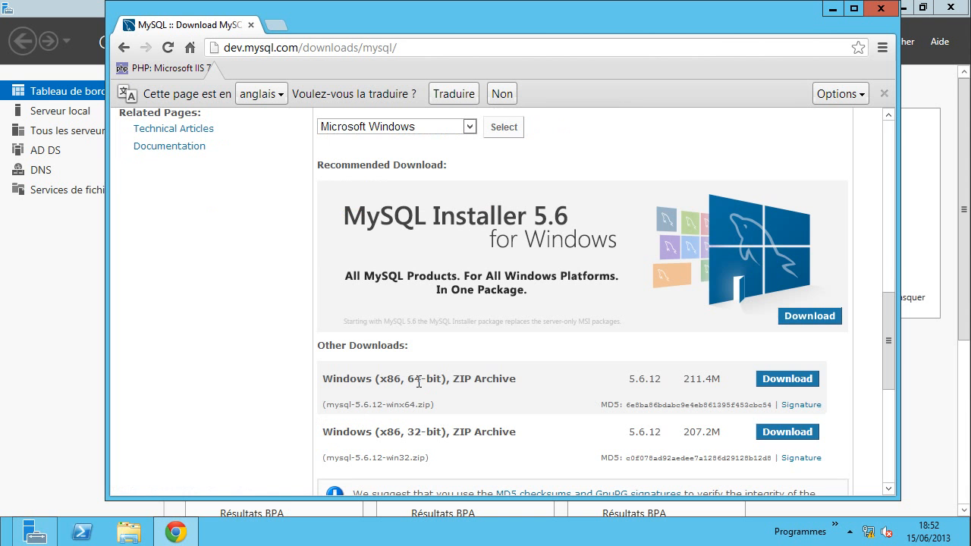
{"action": "left_click_drag", "start_coordinate": [457, 378], "coordinate": [520, 380]}
{"action": "left_click", "coordinate": [532, 386]}
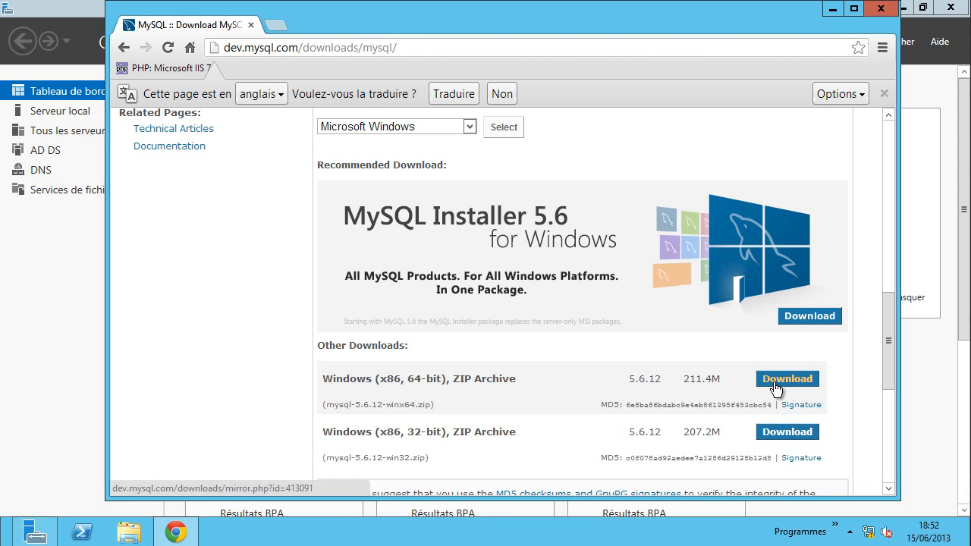
{"action": "scroll", "coordinate": [254, 327], "scroll_direction": "up", "scroll_amount": 1}
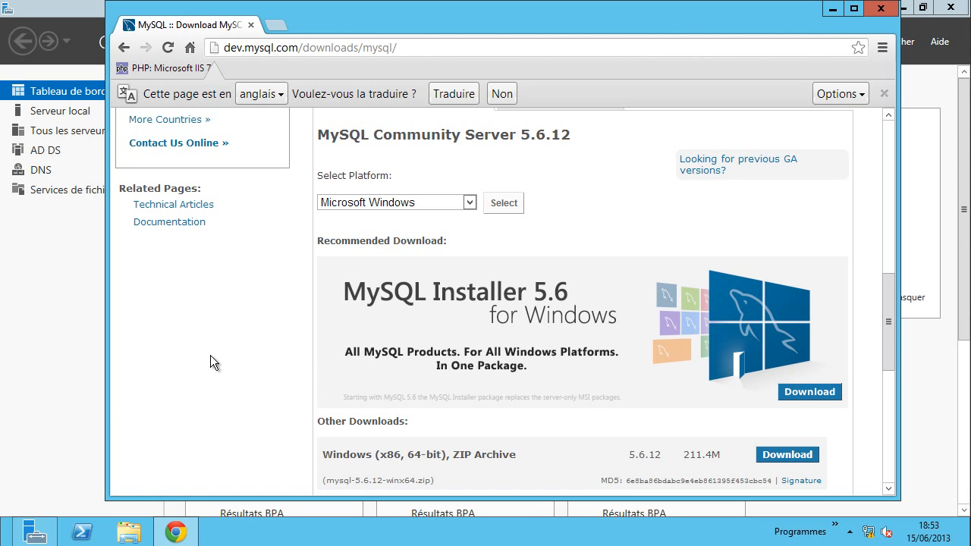
{"action": "scroll", "coordinate": [210, 355], "scroll_direction": "up", "scroll_amount": 5}
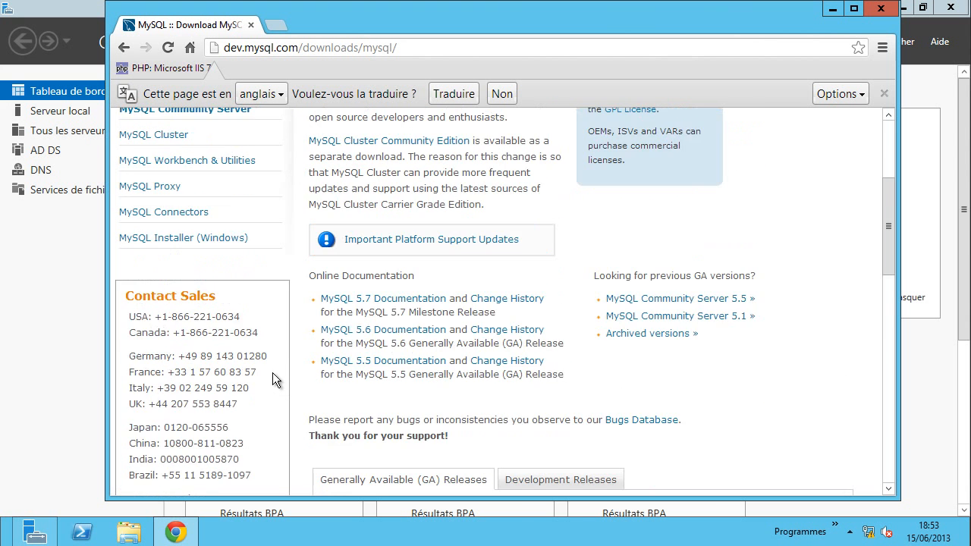
{"action": "scroll", "coordinate": [272, 380], "scroll_direction": "up", "scroll_amount": 1}
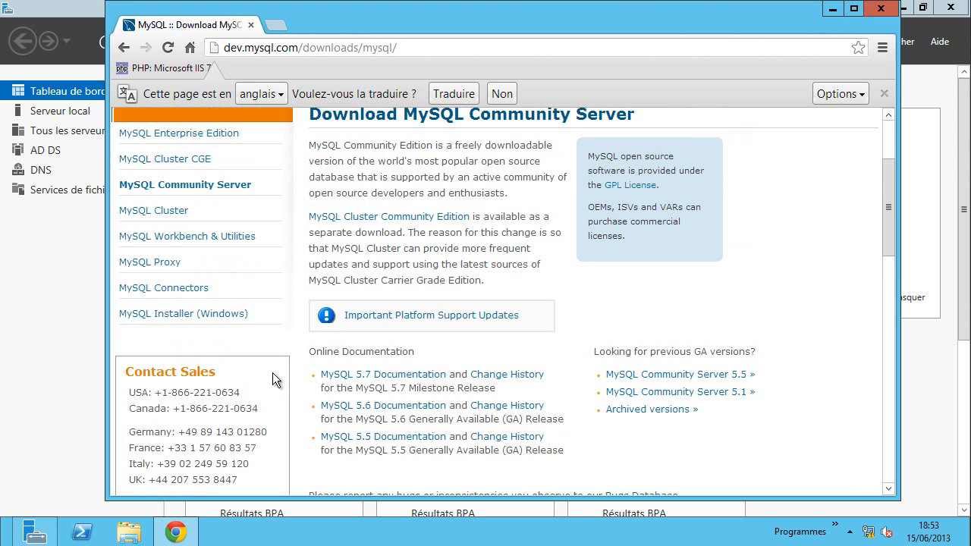
- Download the 179.8M MySQL Installer MSI without logging in
{"action": "left_click", "coordinate": [190, 317]}
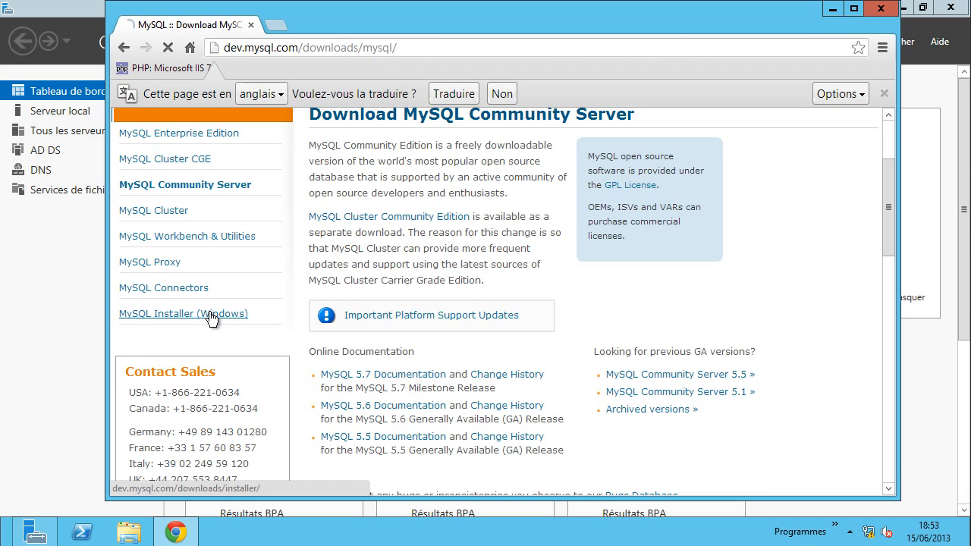
{"action": "scroll", "coordinate": [544, 371], "scroll_direction": "down", "scroll_amount": 4}
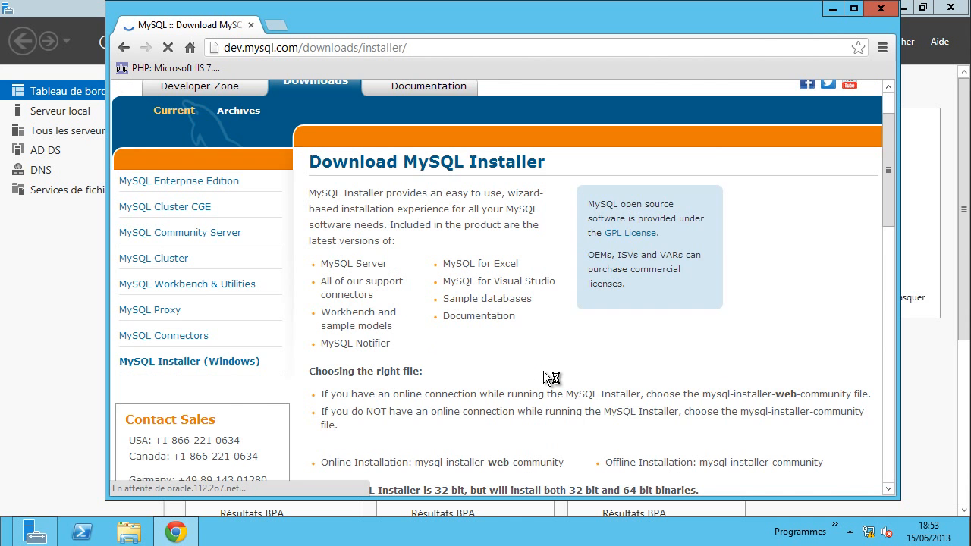
{"action": "scroll", "coordinate": [539, 331], "scroll_direction": "down", "scroll_amount": 3}
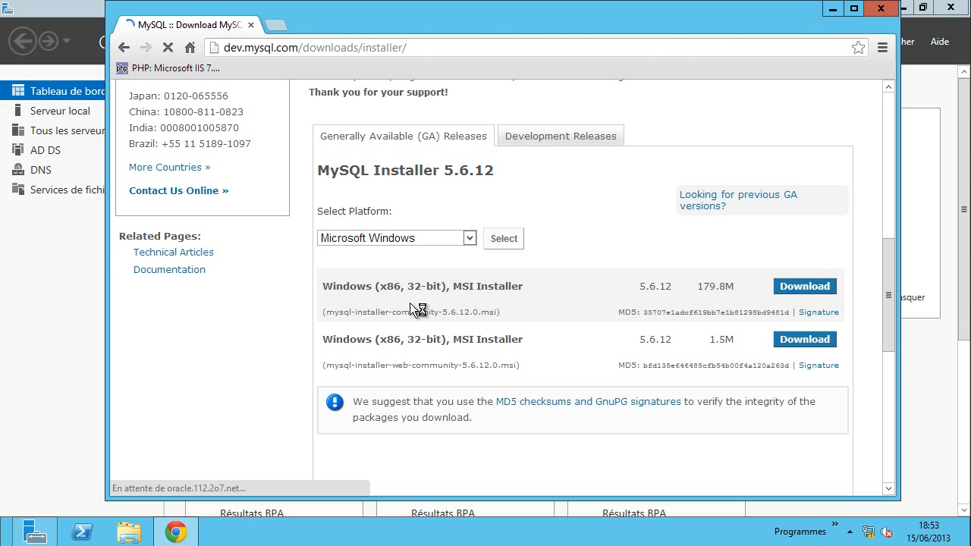
{"action": "scroll", "coordinate": [630, 283], "scroll_direction": "up", "scroll_amount": 3}
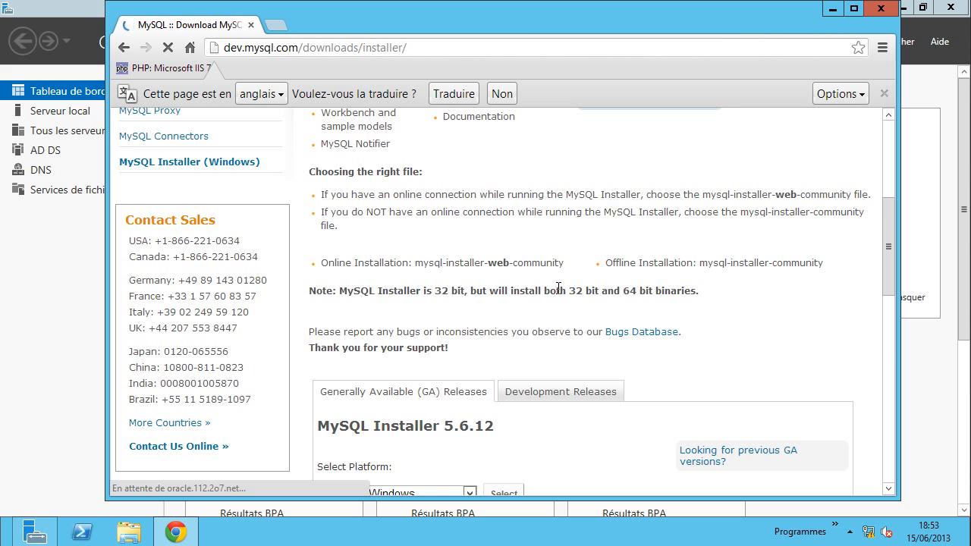
{"action": "scroll", "coordinate": [588, 363], "scroll_direction": "down", "scroll_amount": 3}
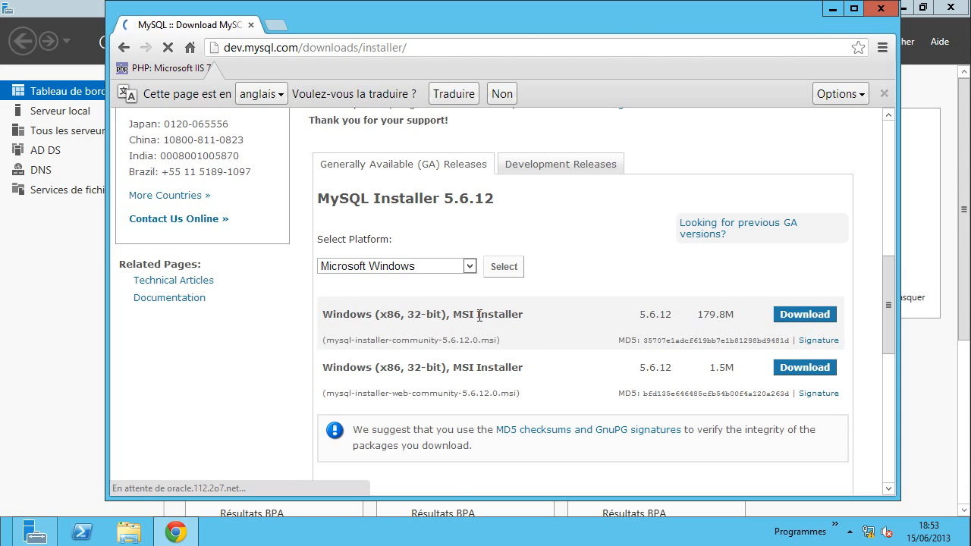
{"action": "left_click", "coordinate": [788, 317]}
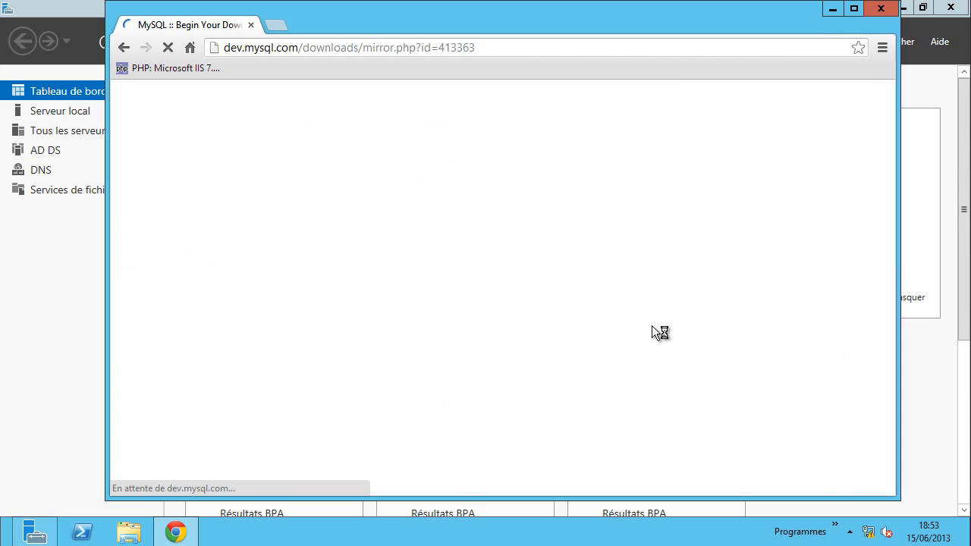
{"action": "scroll", "coordinate": [577, 342], "scroll_direction": "down", "scroll_amount": 5}
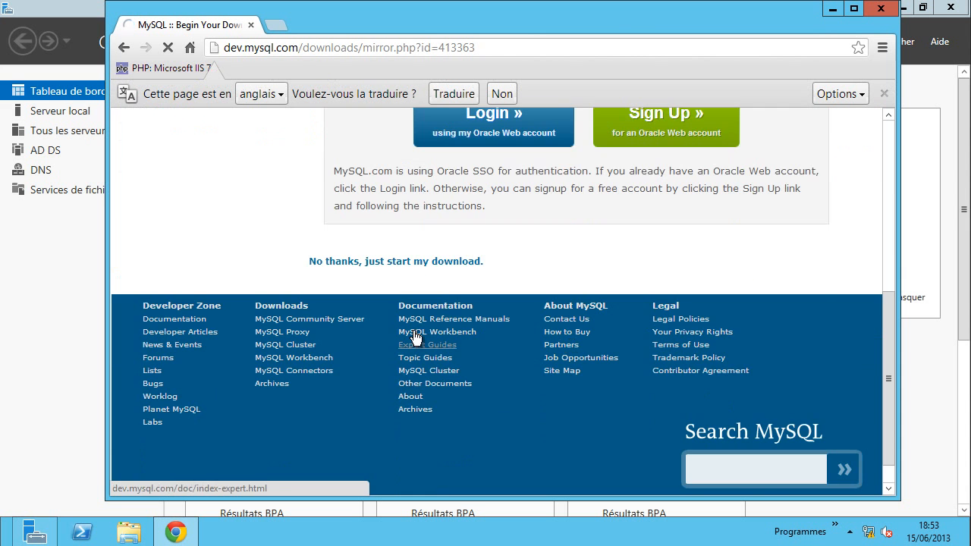
{"action": "left_click", "coordinate": [449, 261]}
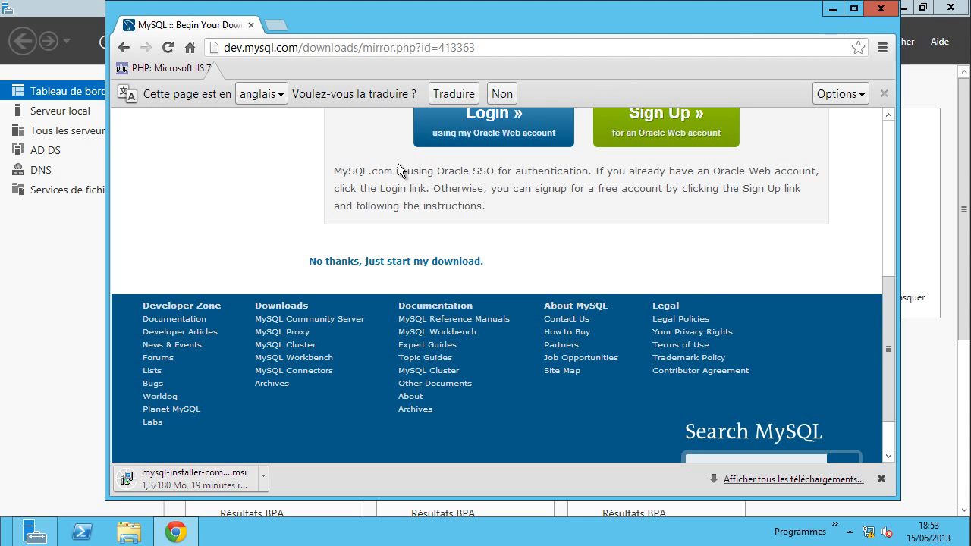
- Back on the Community Server page, download the 64-bit ZIP archive without an account
{"action": "left_click", "coordinate": [125, 47]}
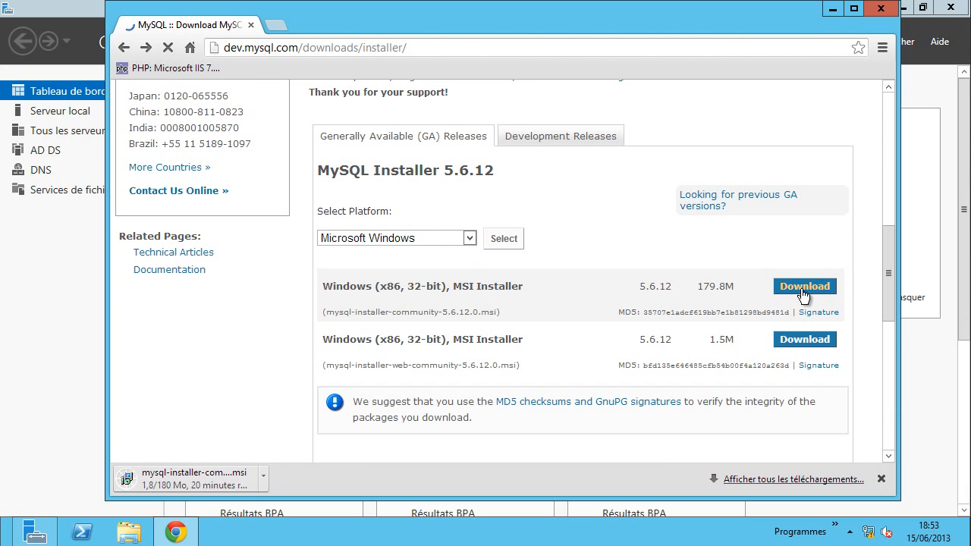
{"action": "scroll", "coordinate": [283, 148], "scroll_direction": "up", "scroll_amount": 3}
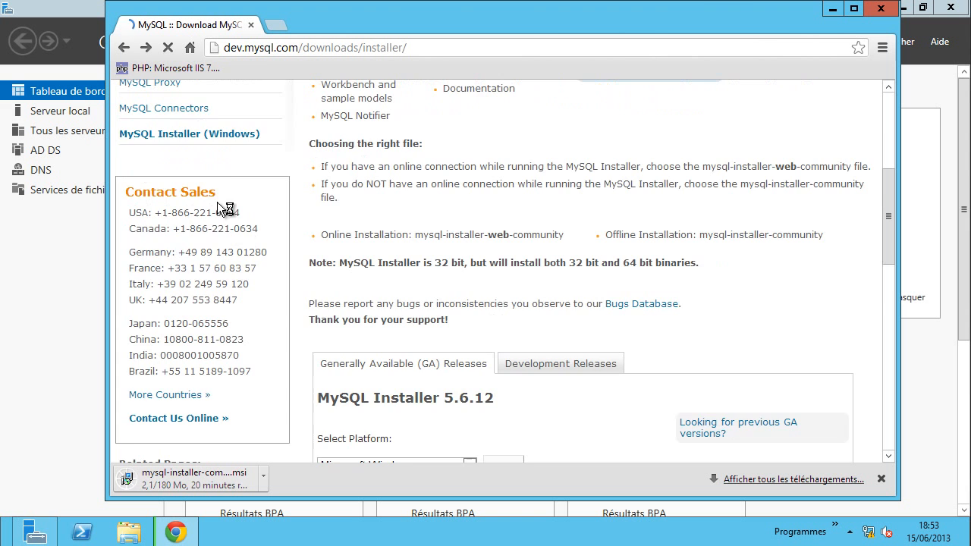
{"action": "scroll", "coordinate": [176, 119], "scroll_direction": "up", "scroll_amount": 1}
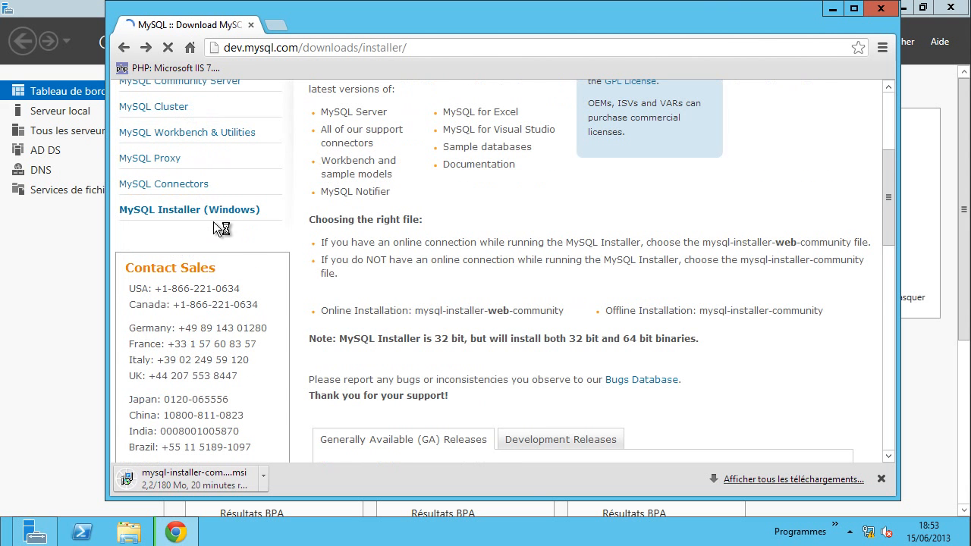
{"action": "left_click", "coordinate": [123, 49]}
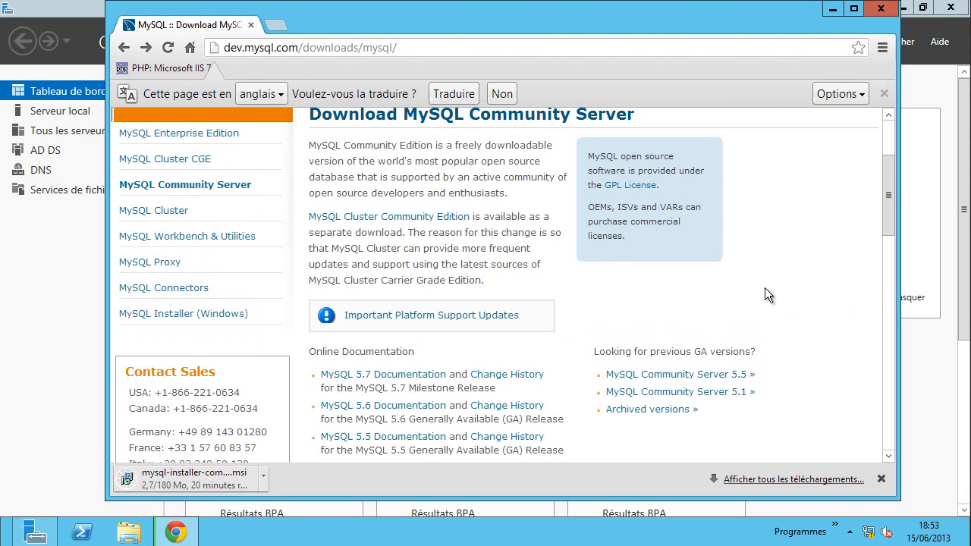
{"action": "scroll", "coordinate": [641, 296], "scroll_direction": "down", "scroll_amount": 4}
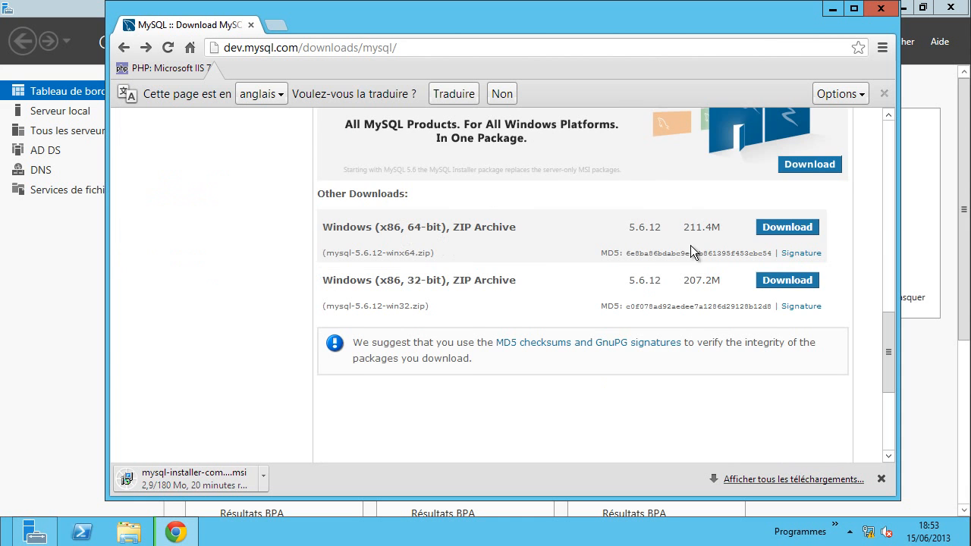
{"action": "left_click", "coordinate": [787, 229]}
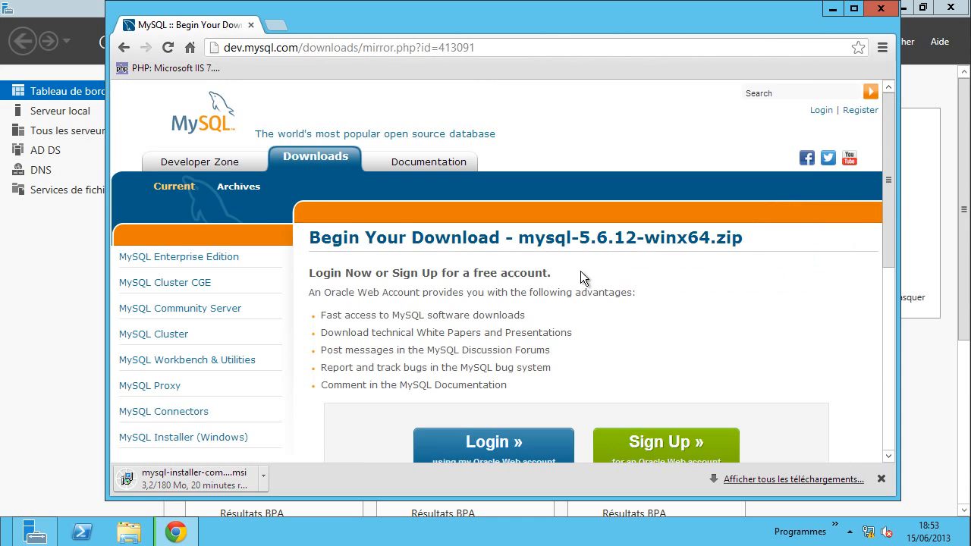
{"action": "scroll", "coordinate": [531, 327], "scroll_direction": "down", "scroll_amount": 4}
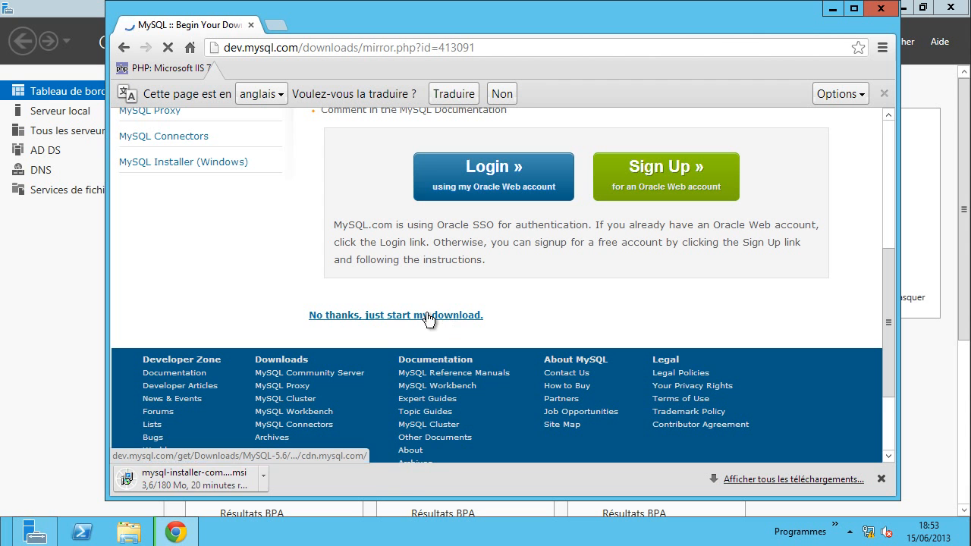
{"action": "left_click", "coordinate": [398, 319]}
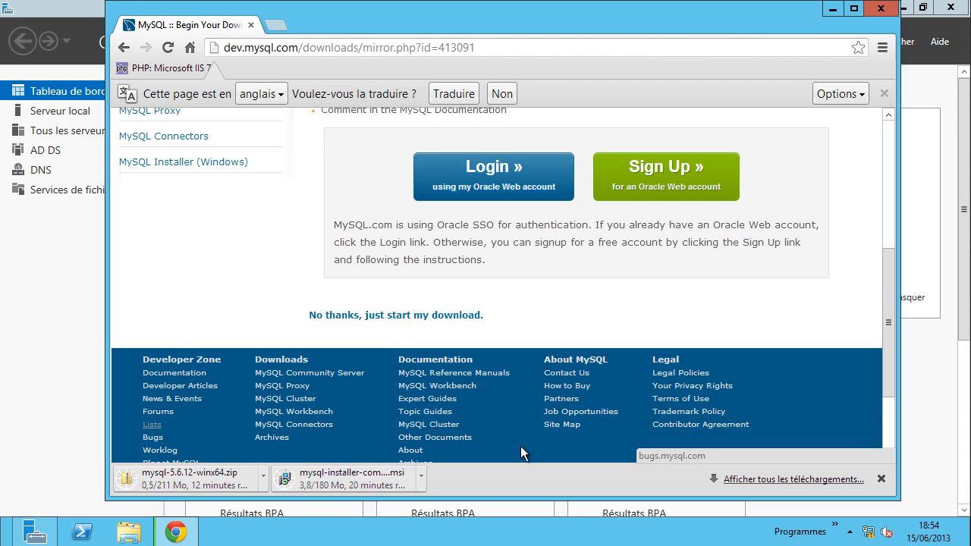
- In Server Manager, hide the critical Kernel-Power event alerts for the local server and all servers
{"action": "left_click", "coordinate": [833, 9]}
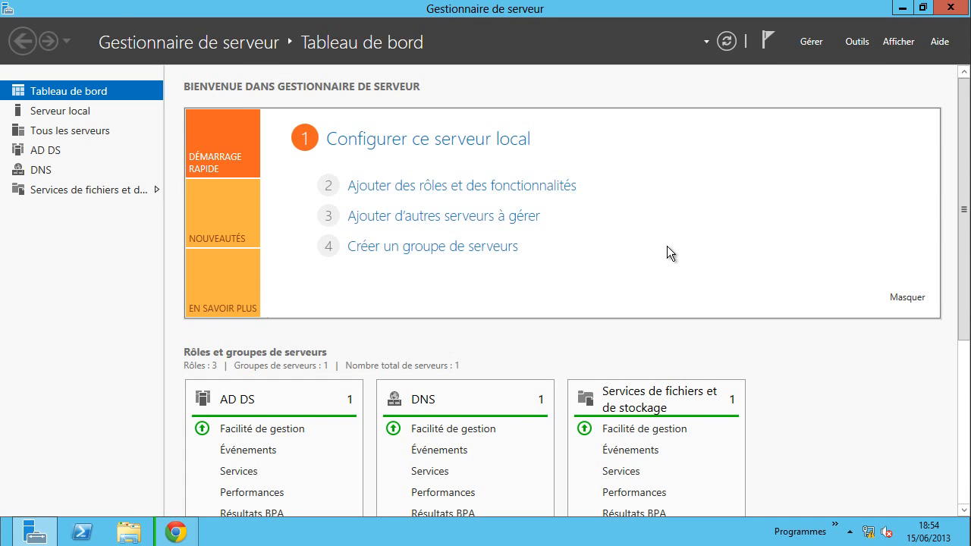
{"action": "scroll", "coordinate": [849, 406], "scroll_direction": "down", "scroll_amount": 1}
{"action": "scroll", "coordinate": [850, 405], "scroll_direction": "down", "scroll_amount": 1}
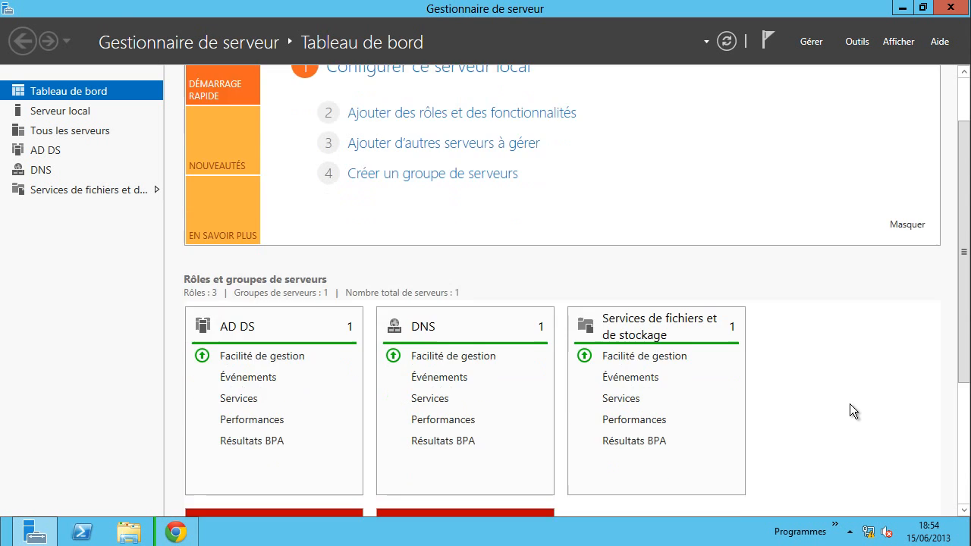
{"action": "scroll", "coordinate": [850, 403], "scroll_direction": "down", "scroll_amount": 5}
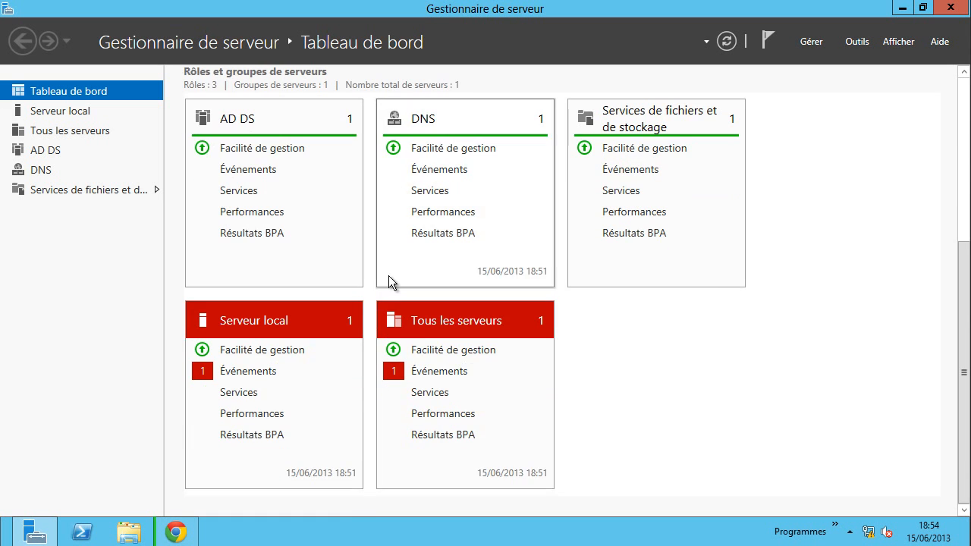
{"action": "left_click", "coordinate": [249, 372]}
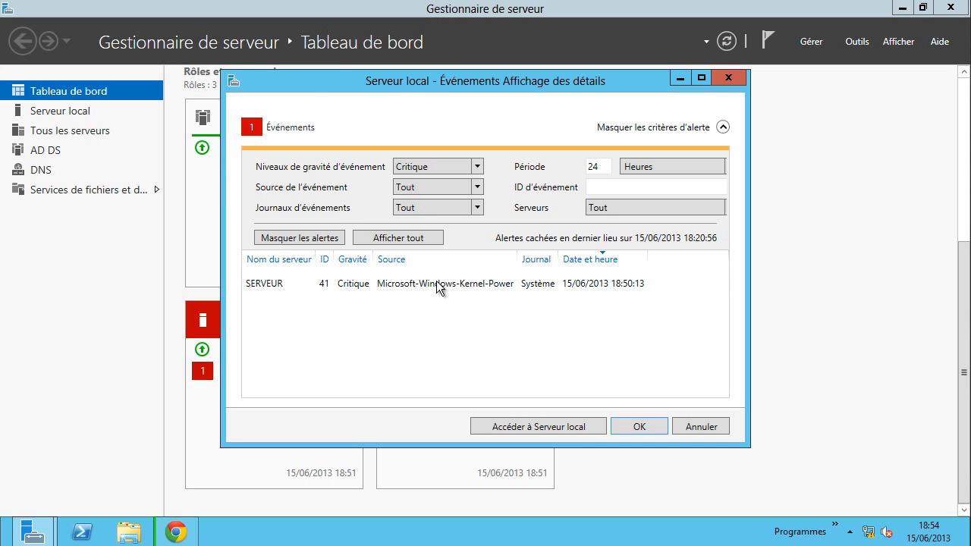
{"action": "left_click", "coordinate": [438, 287]}
{"action": "left_click", "coordinate": [330, 238]}
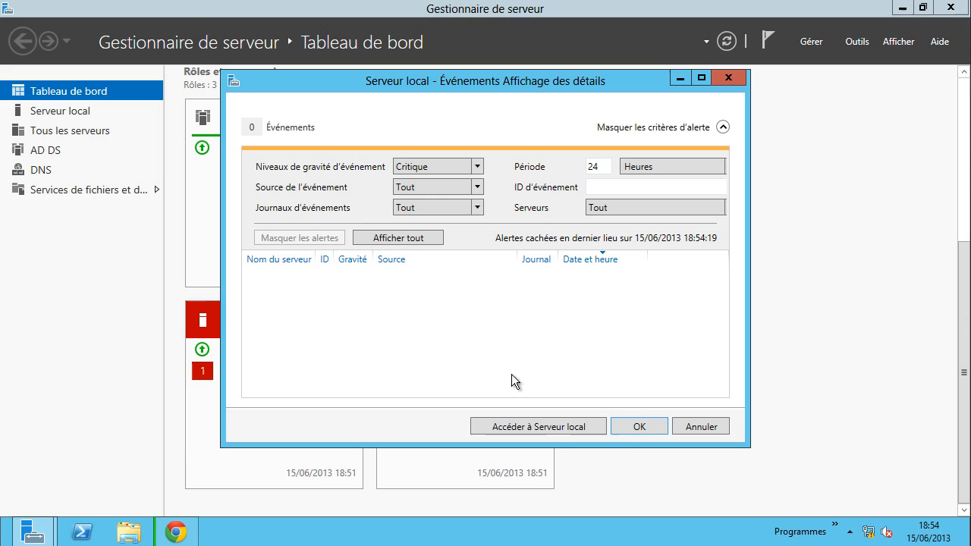
{"action": "left_click", "coordinate": [624, 427]}
{"action": "left_click", "coordinate": [446, 374]}
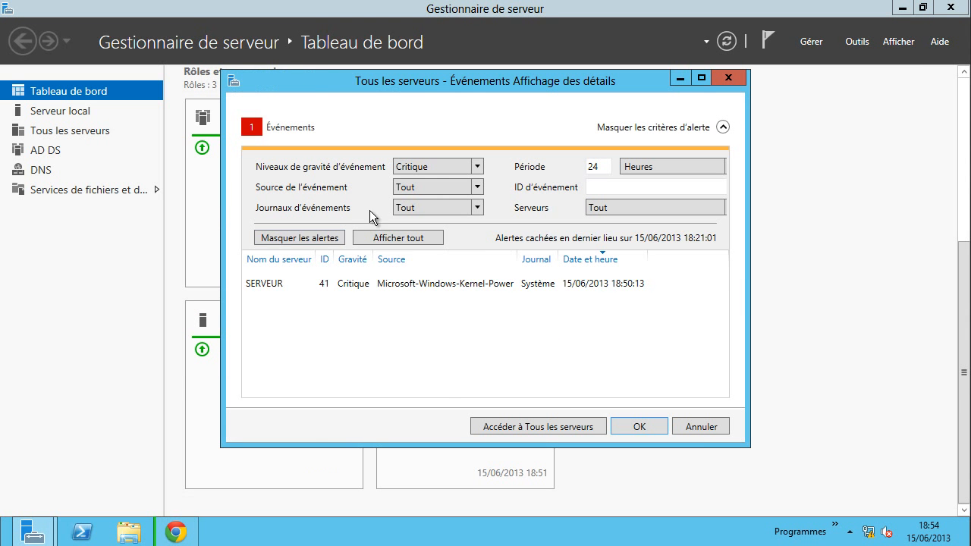
{"action": "left_click", "coordinate": [330, 237]}
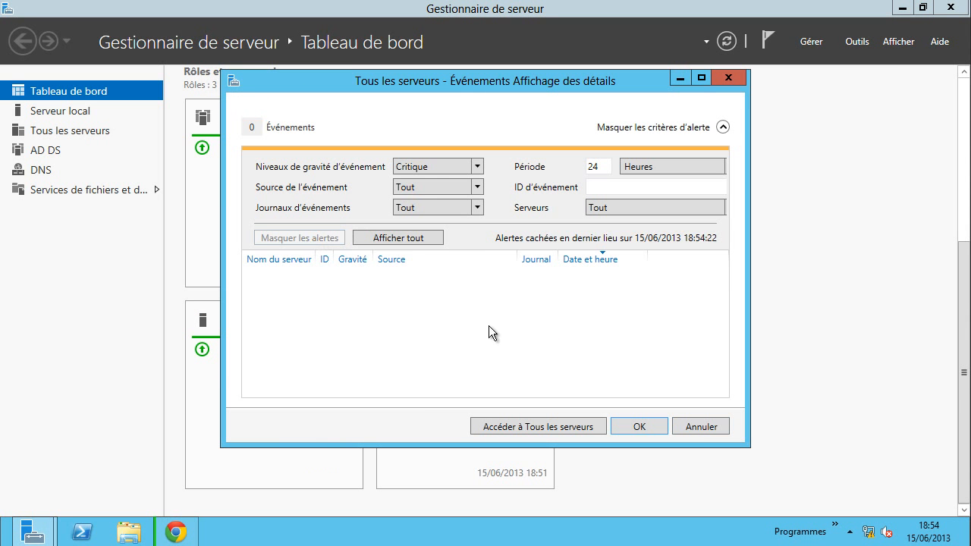
{"action": "left_click", "coordinate": [630, 426]}
{"action": "scroll", "coordinate": [673, 360], "scroll_direction": "up", "scroll_amount": 2}
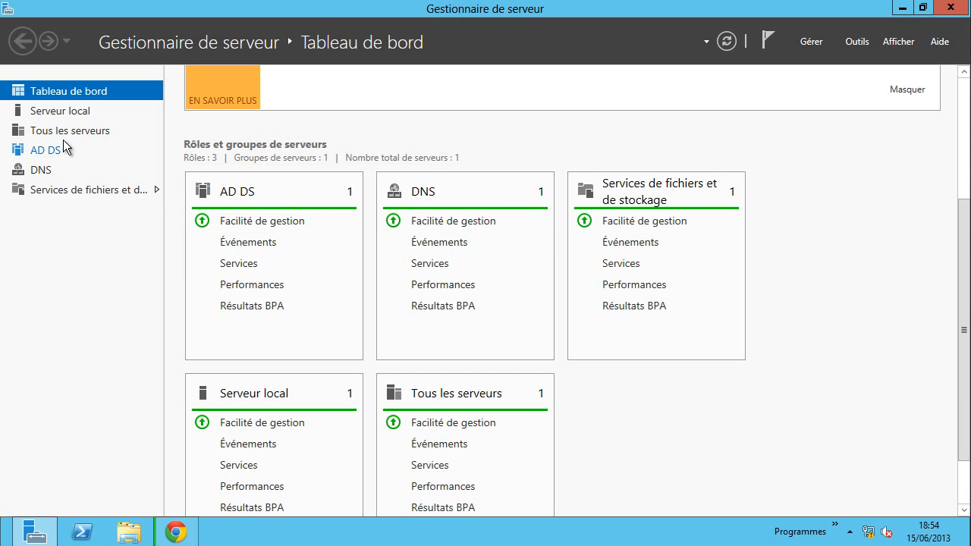
- Review the AD DS and DNS role pages in Server Manager
{"action": "left_click", "coordinate": [44, 149]}
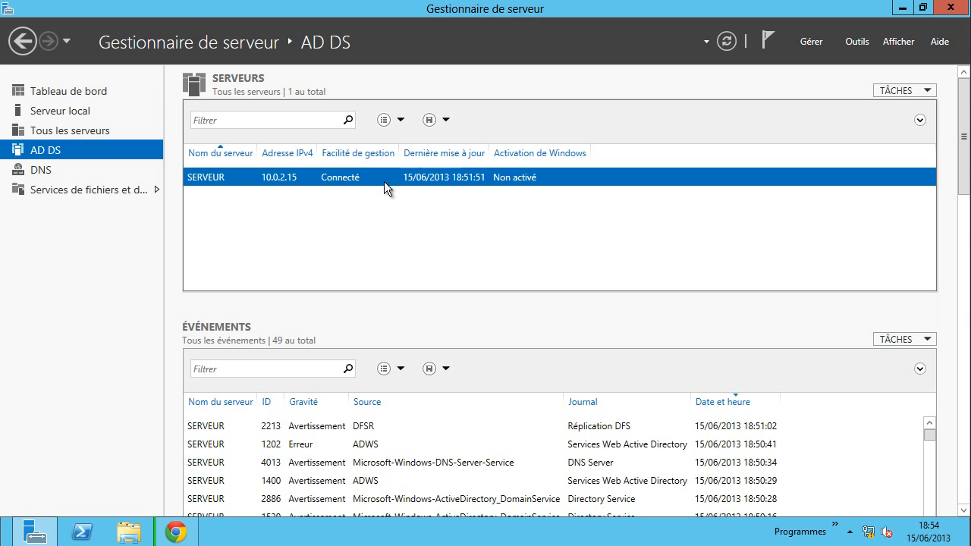
{"action": "left_click", "coordinate": [53, 171]}
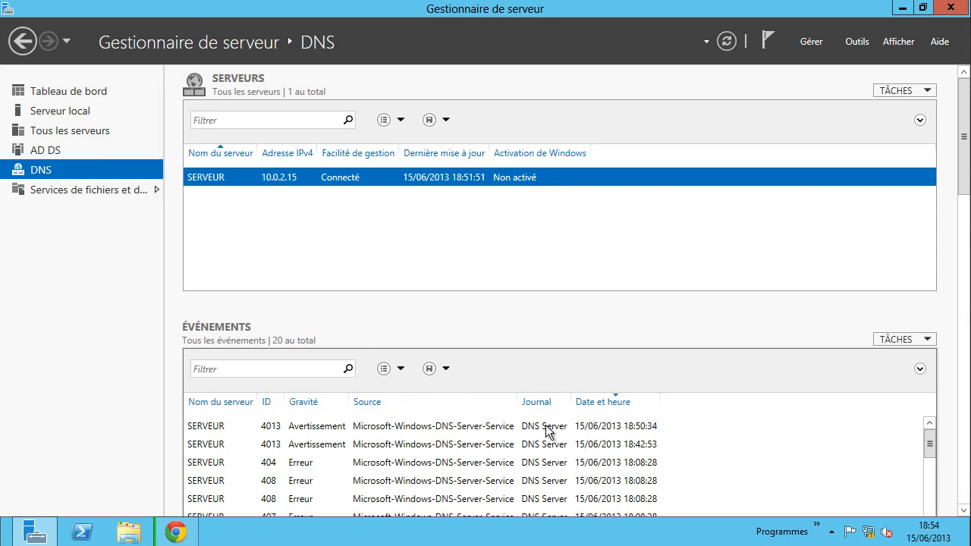
{"action": "scroll", "coordinate": [770, 333], "scroll_direction": "down", "scroll_amount": 3}
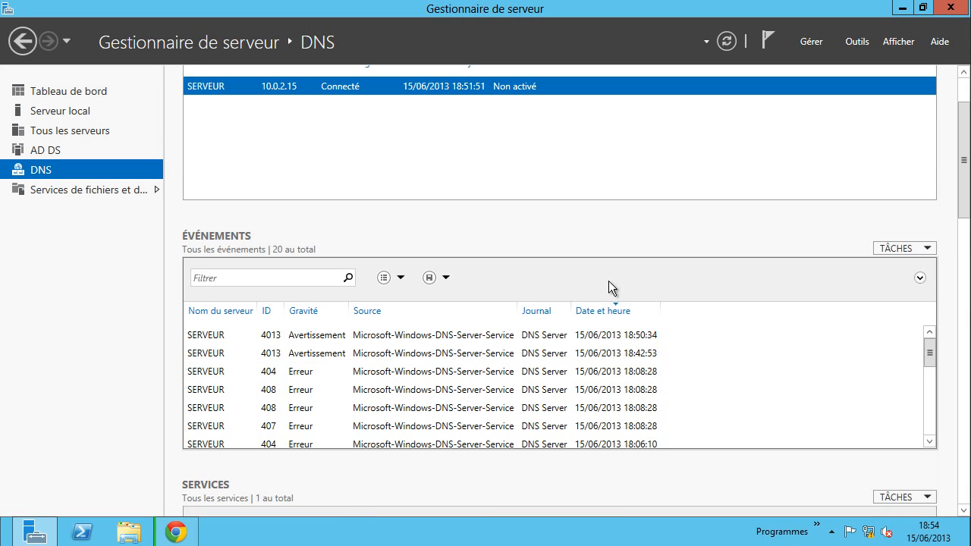
{"action": "scroll", "coordinate": [584, 275], "scroll_direction": "up", "scroll_amount": 3}
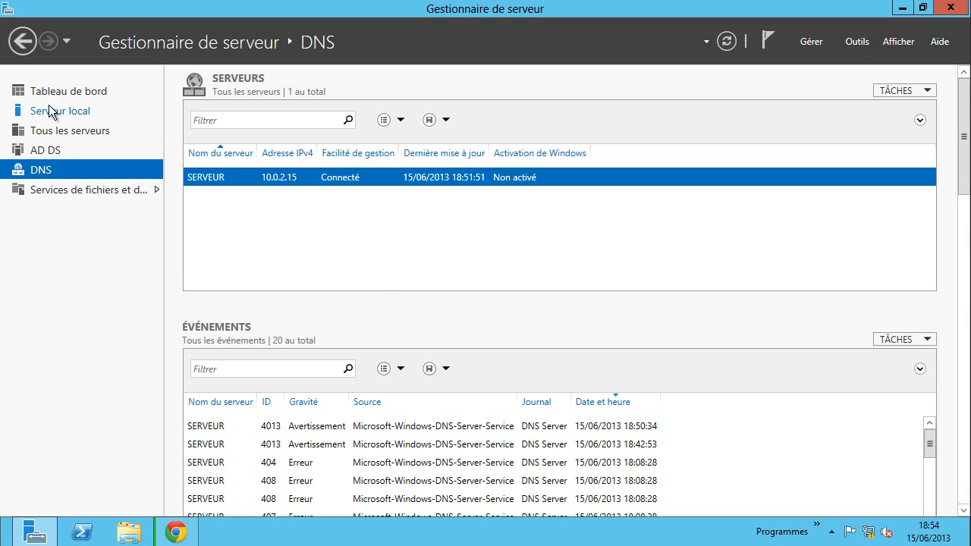
{"action": "left_click", "coordinate": [808, 39]}
- Launch Add Roles and Features and advance with default installation type and this server as destination
{"action": "left_click", "coordinate": [817, 53]}
{"action": "left_click_drag", "start_coordinate": [461, 108], "coordinate": [528, 33]}
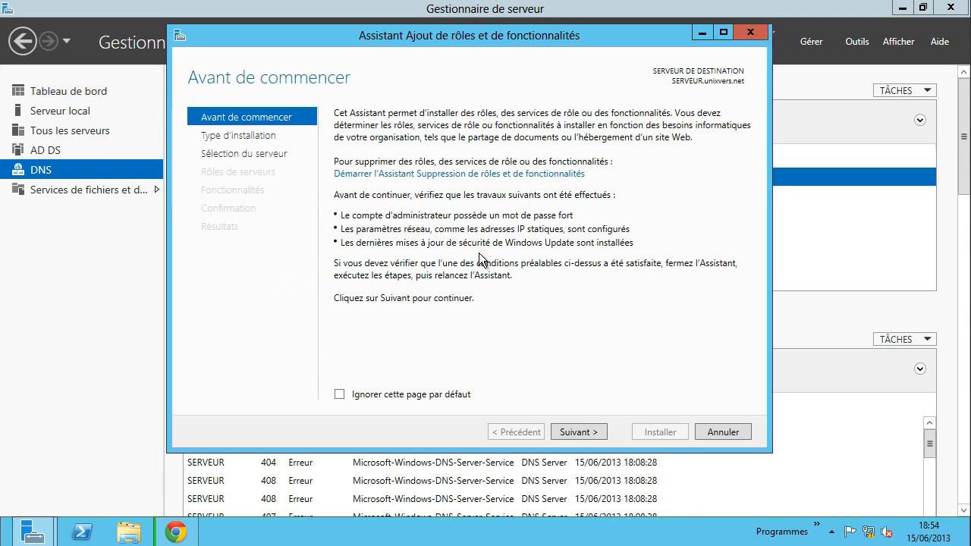
{"action": "left_click", "coordinate": [592, 434]}
{"action": "left_click", "coordinate": [591, 434]}
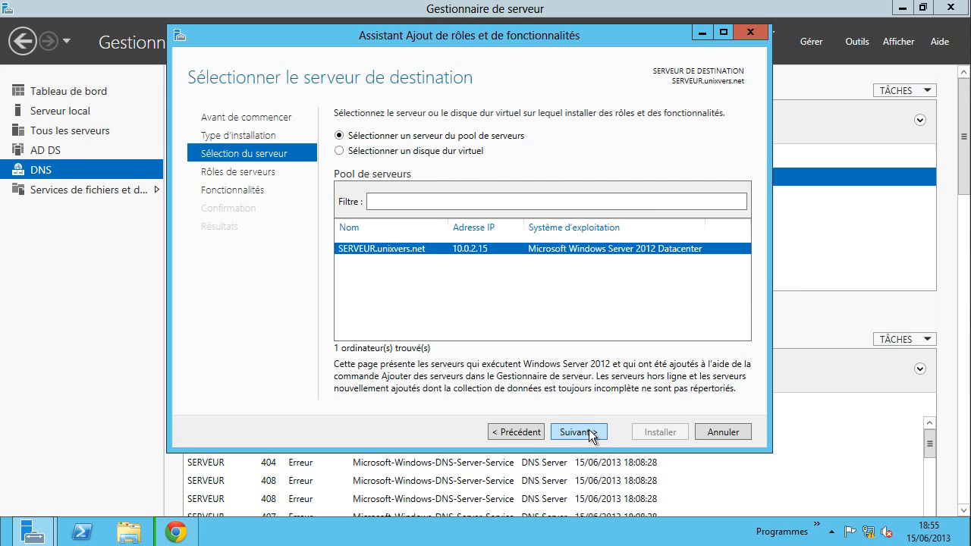
{"action": "left_click", "coordinate": [591, 434]}
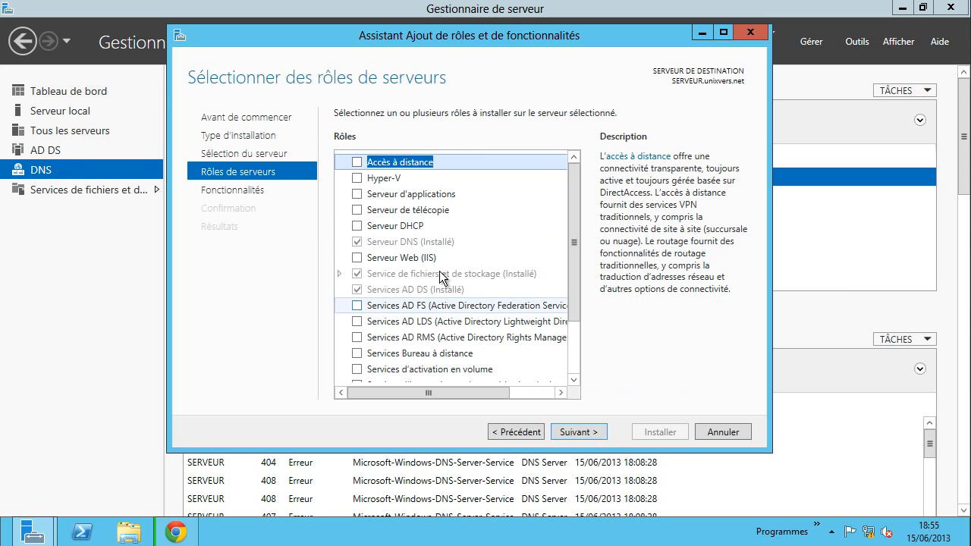
- Select Web Server (IIS) and Active Directory Certificate Services, accepting their required management tools
{"action": "left_click", "coordinate": [357, 258]}
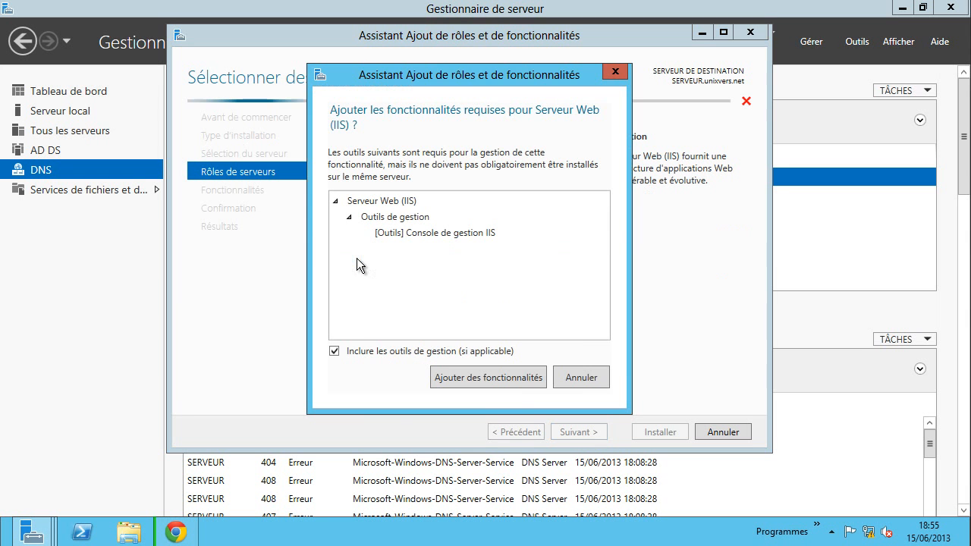
{"action": "left_click", "coordinate": [494, 376]}
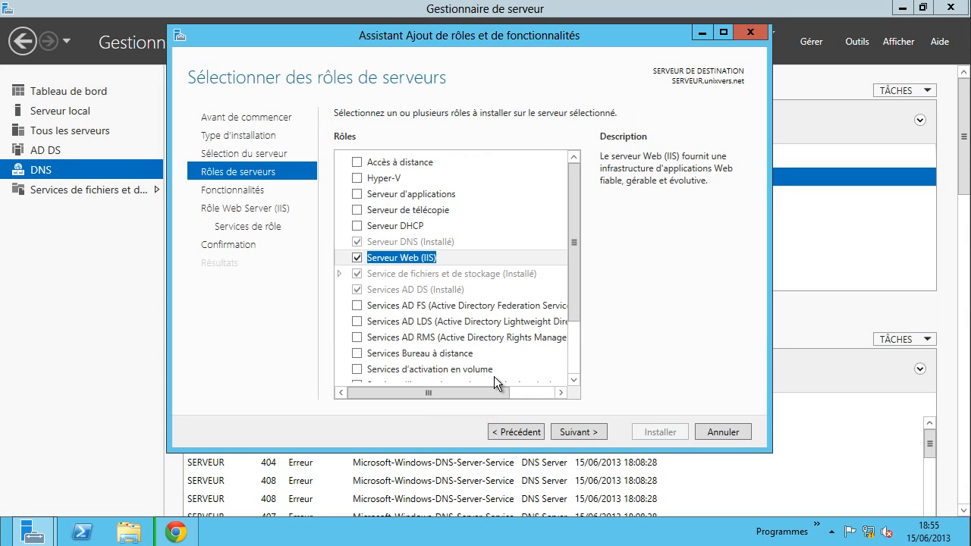
{"action": "scroll", "coordinate": [531, 333], "scroll_direction": "down", "scroll_amount": 1}
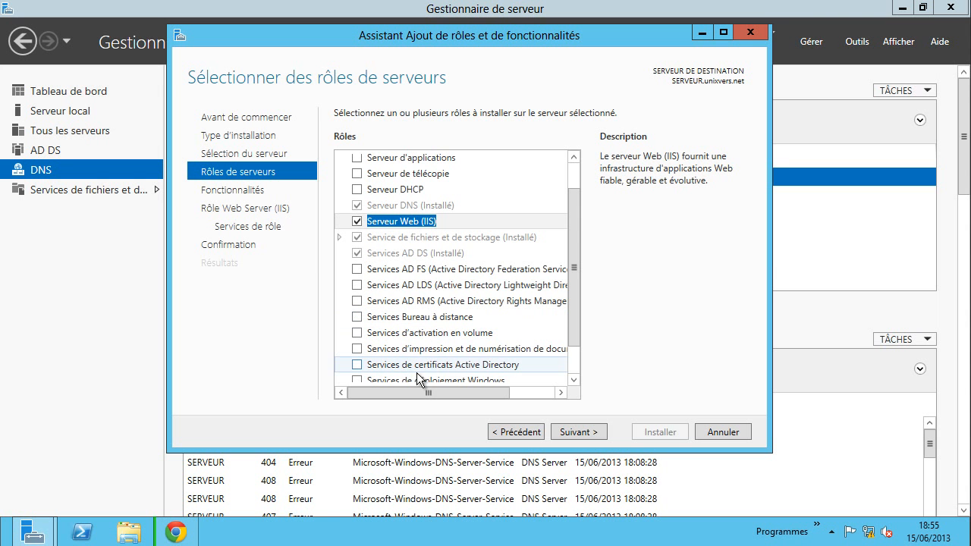
{"action": "left_click", "coordinate": [358, 364]}
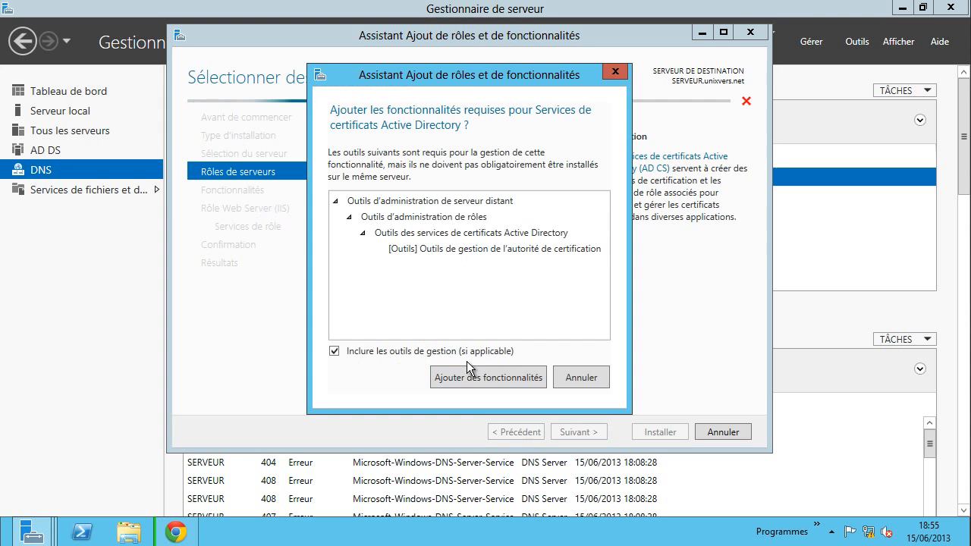
{"action": "left_click", "coordinate": [468, 377]}
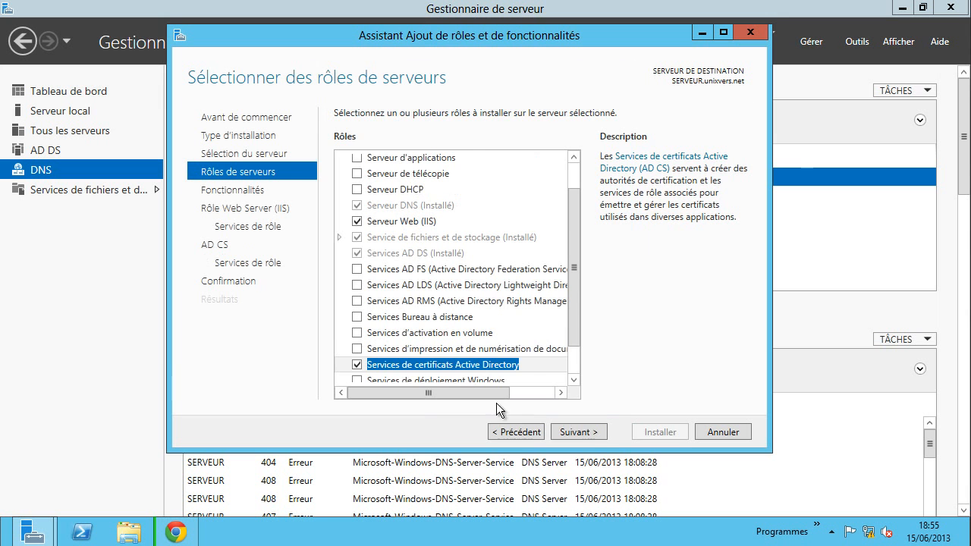
{"action": "left_click", "coordinate": [588, 432]}
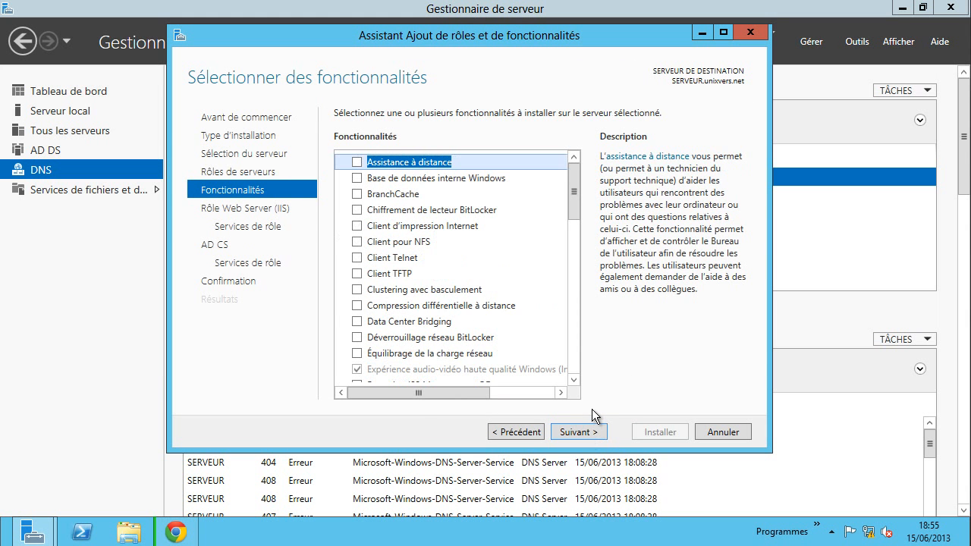
- Leave the features list unchanged and skip past the Web Server (IIS) intro page
{"action": "scroll", "coordinate": [501, 272], "scroll_direction": "down", "scroll_amount": 2}
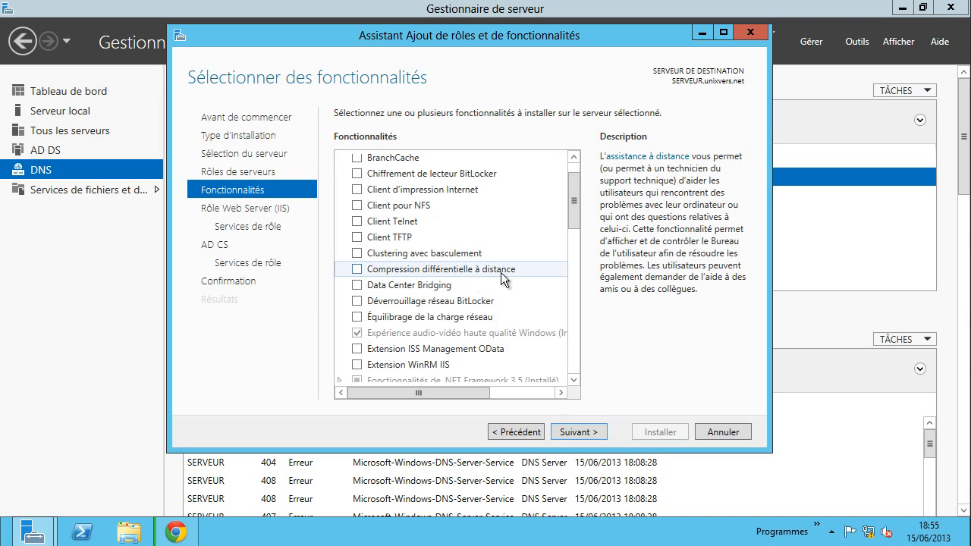
{"action": "scroll", "coordinate": [501, 272], "scroll_direction": "down", "scroll_amount": 1}
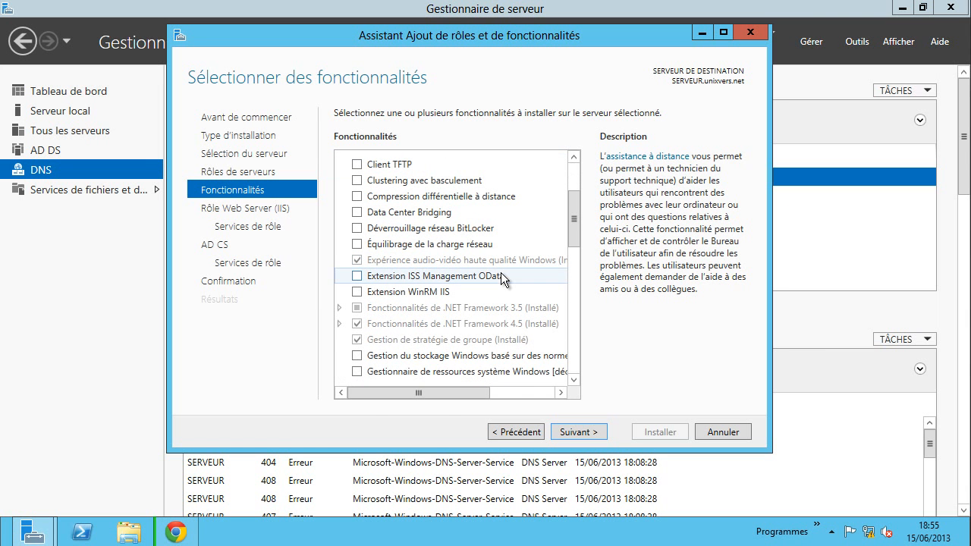
{"action": "scroll", "coordinate": [501, 272], "scroll_direction": "down", "scroll_amount": 3}
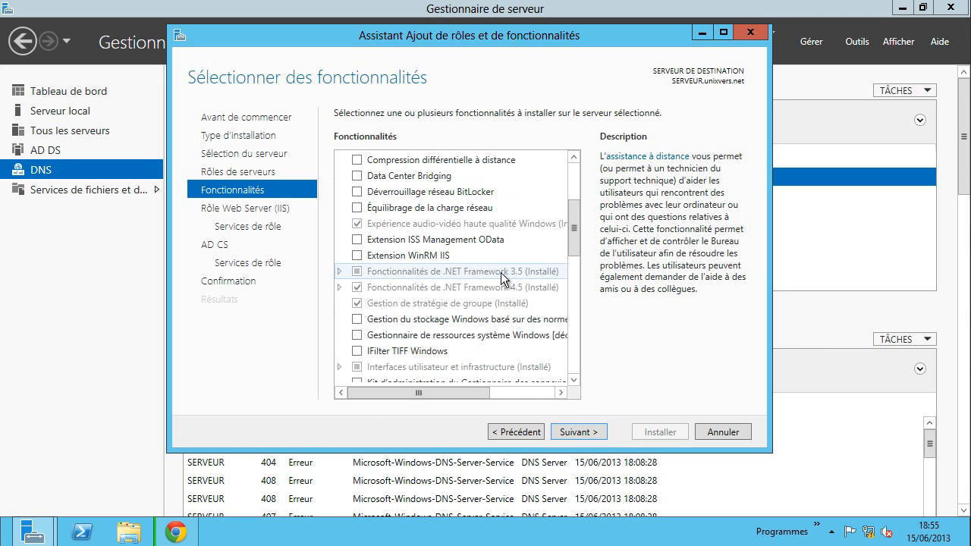
{"action": "scroll", "coordinate": [501, 272], "scroll_direction": "down", "scroll_amount": 4}
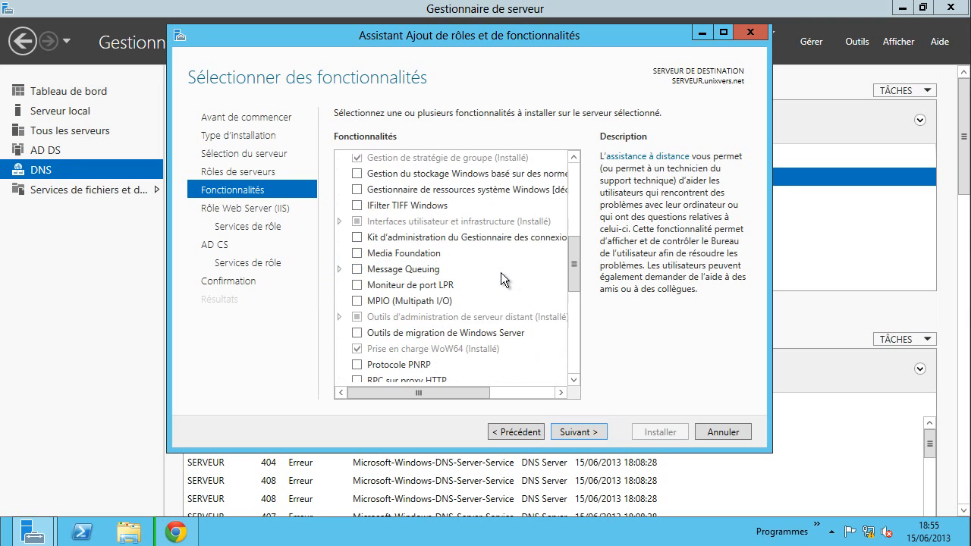
{"action": "scroll", "coordinate": [500, 272], "scroll_direction": "down", "scroll_amount": 4}
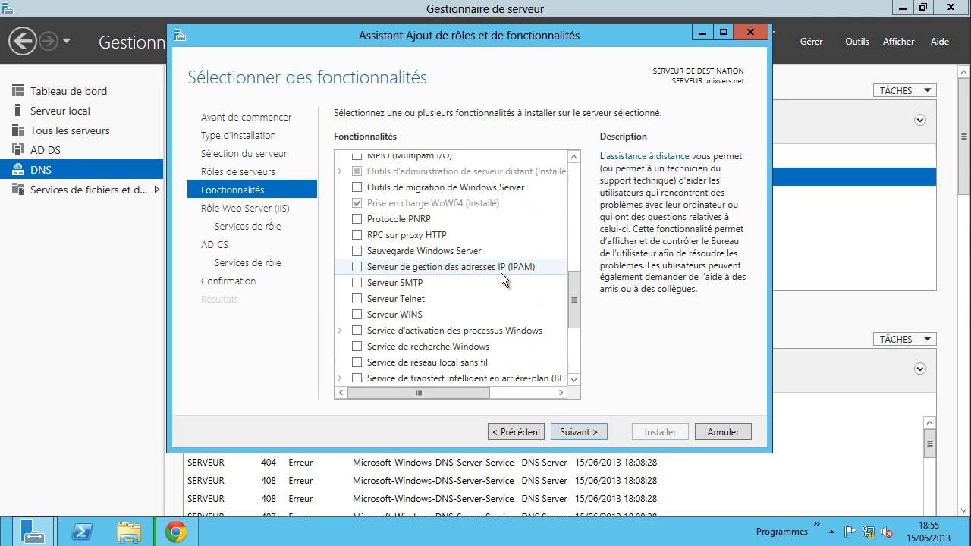
{"action": "scroll", "coordinate": [501, 273], "scroll_direction": "down", "scroll_amount": 3}
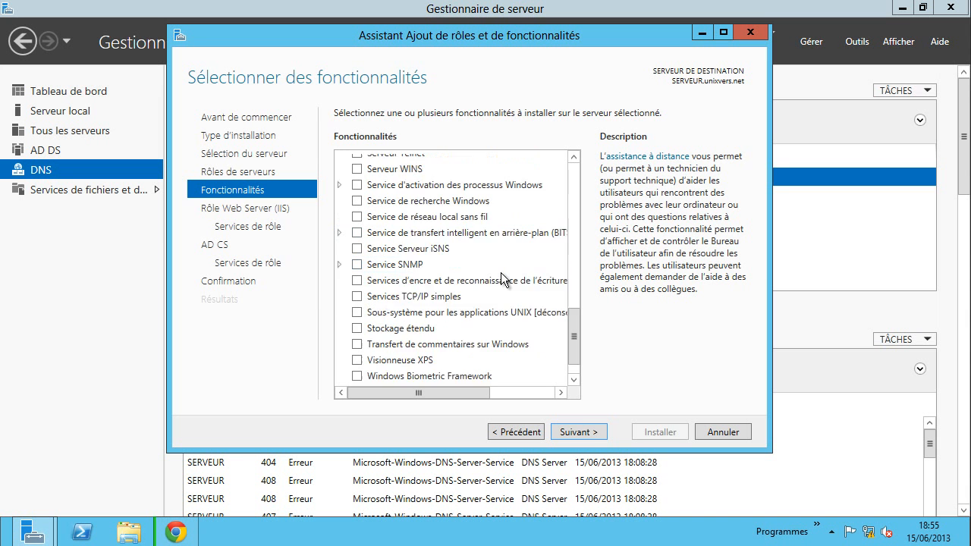
{"action": "left_click", "coordinate": [591, 438]}
{"action": "left_click", "coordinate": [591, 438]}
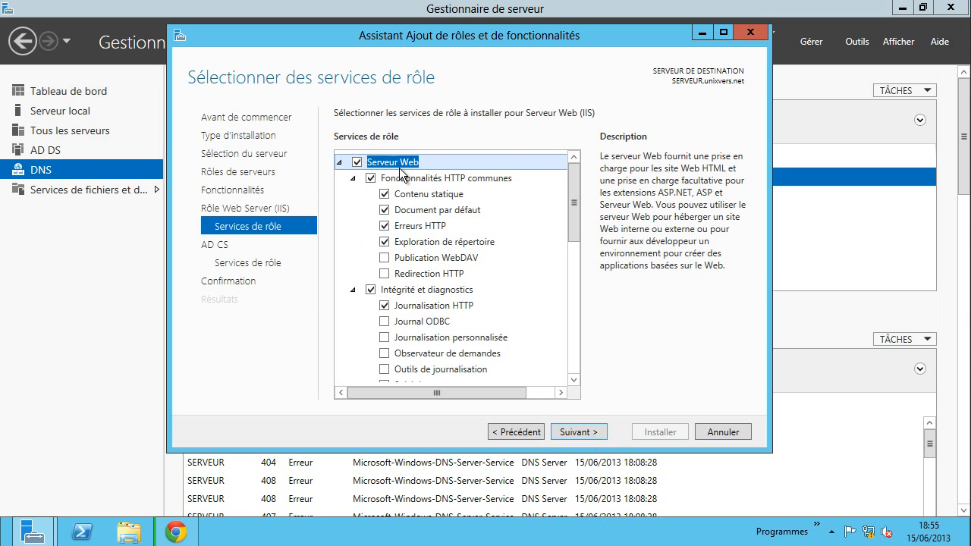
- Add WebDAV Publishing and HTTP Redirection to the Web Server role services
{"action": "left_click", "coordinate": [384, 258]}
{"action": "left_click", "coordinate": [385, 274]}
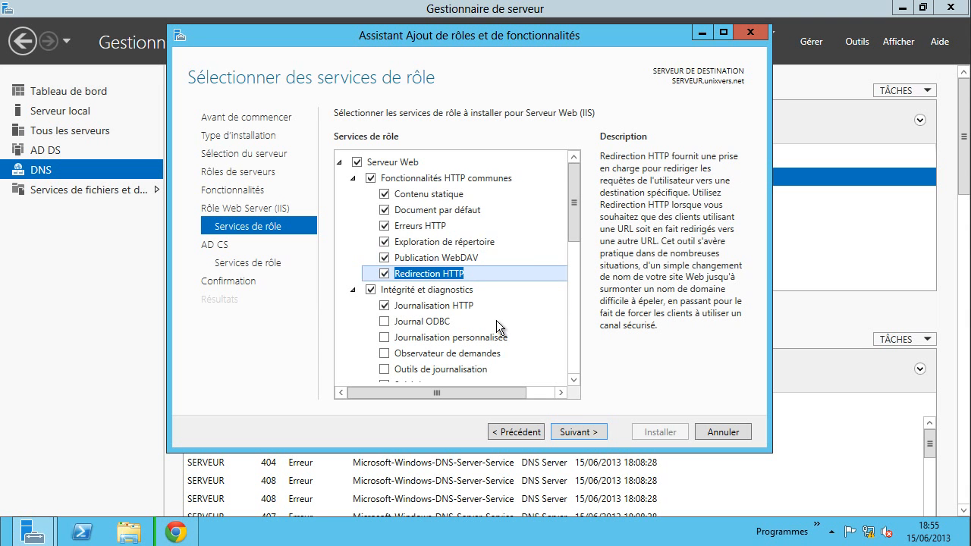
{"action": "scroll", "coordinate": [497, 319], "scroll_direction": "down", "scroll_amount": 3}
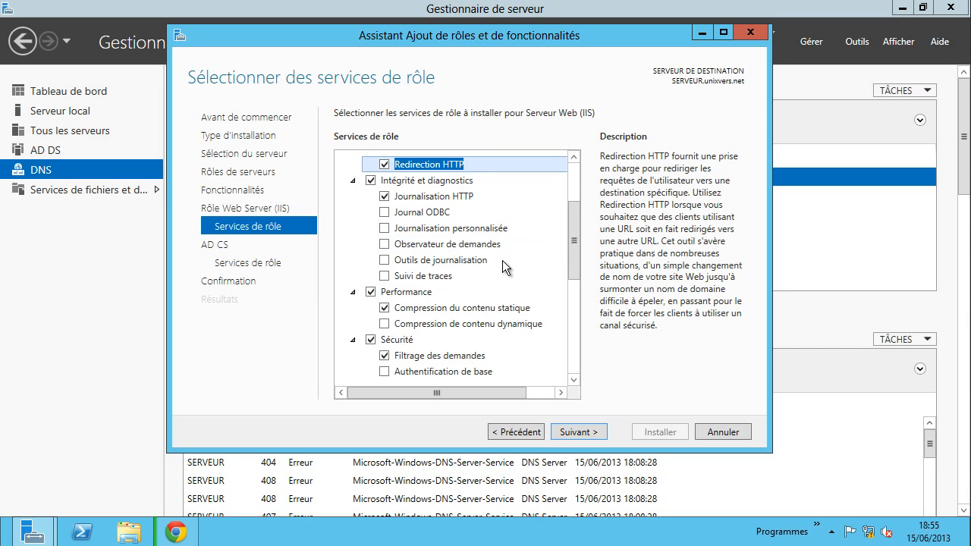
{"action": "scroll", "coordinate": [502, 261], "scroll_direction": "down", "scroll_amount": 2}
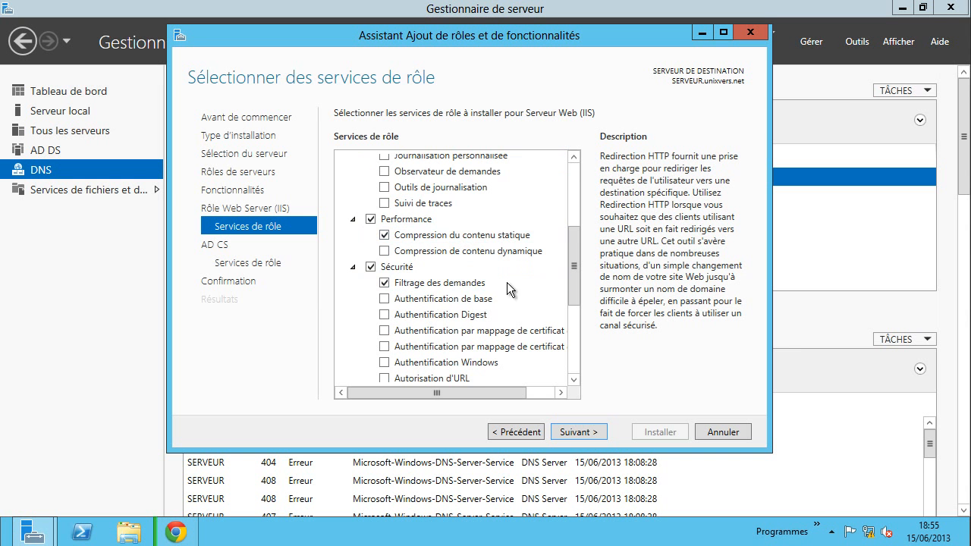
{"action": "scroll", "coordinate": [507, 282], "scroll_direction": "down", "scroll_amount": 1}
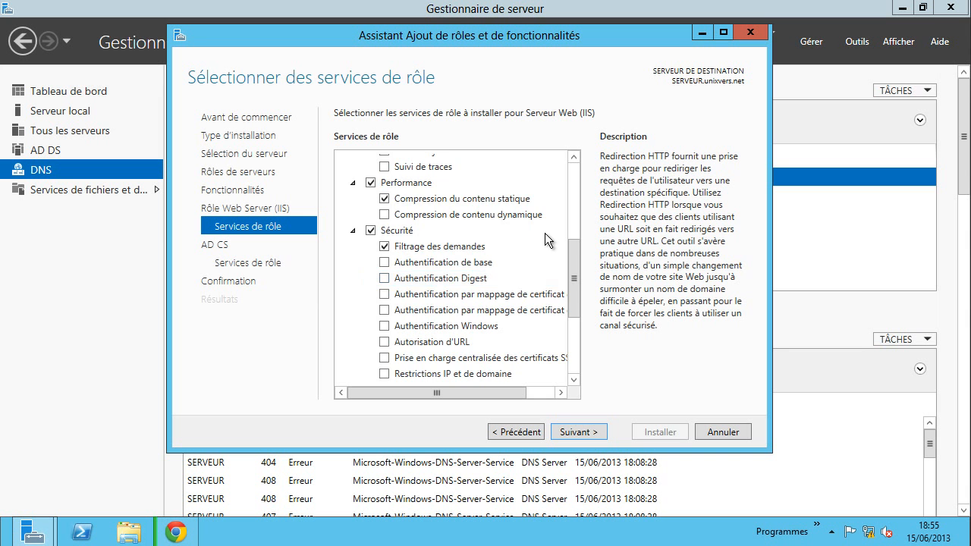
{"action": "scroll", "coordinate": [485, 251], "scroll_direction": "down", "scroll_amount": 1}
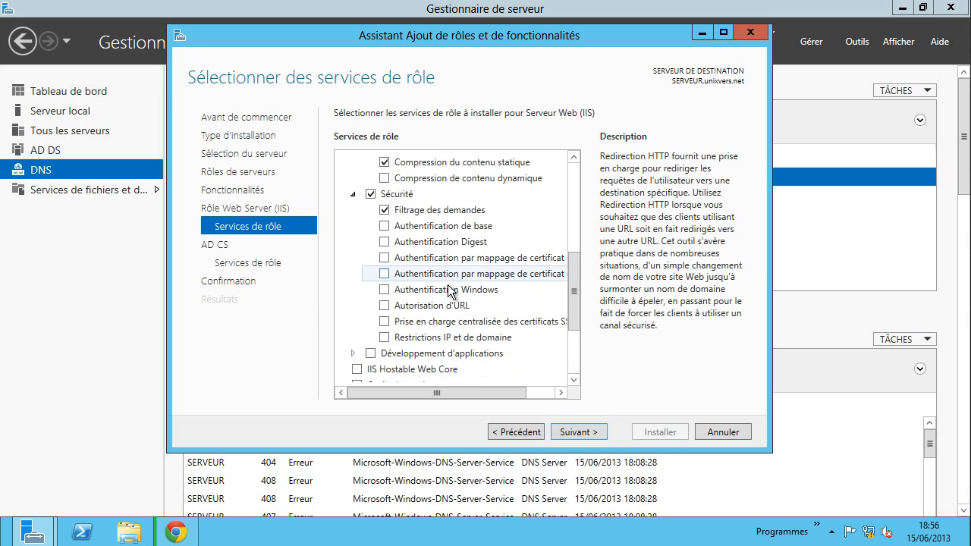
- Tick Basic, Digest, certificate mapping and Windows authentication, URL Authorization and centralized SSL certificates
{"action": "left_click", "coordinate": [385, 225]}
{"action": "left_click", "coordinate": [384, 242]}
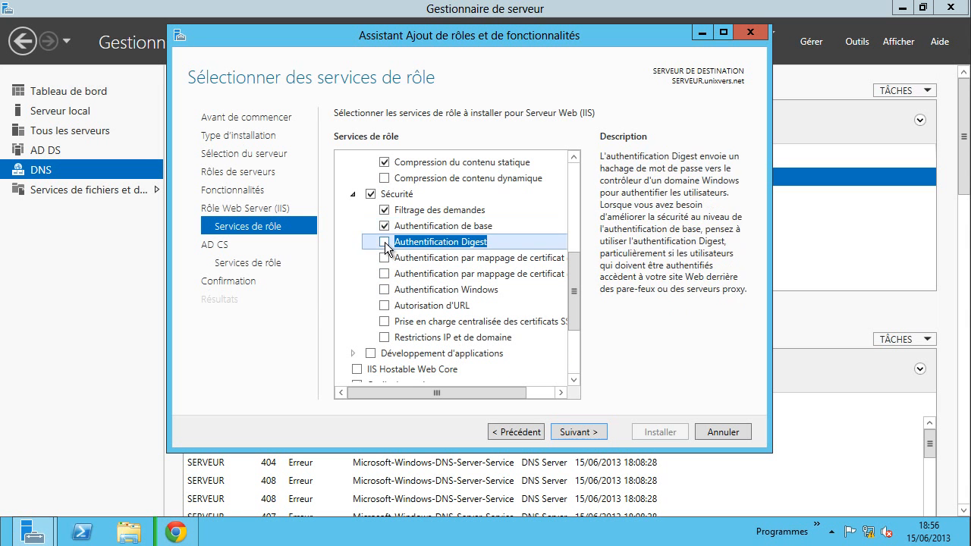
{"action": "left_click", "coordinate": [386, 263]}
{"action": "left_click", "coordinate": [380, 258]}
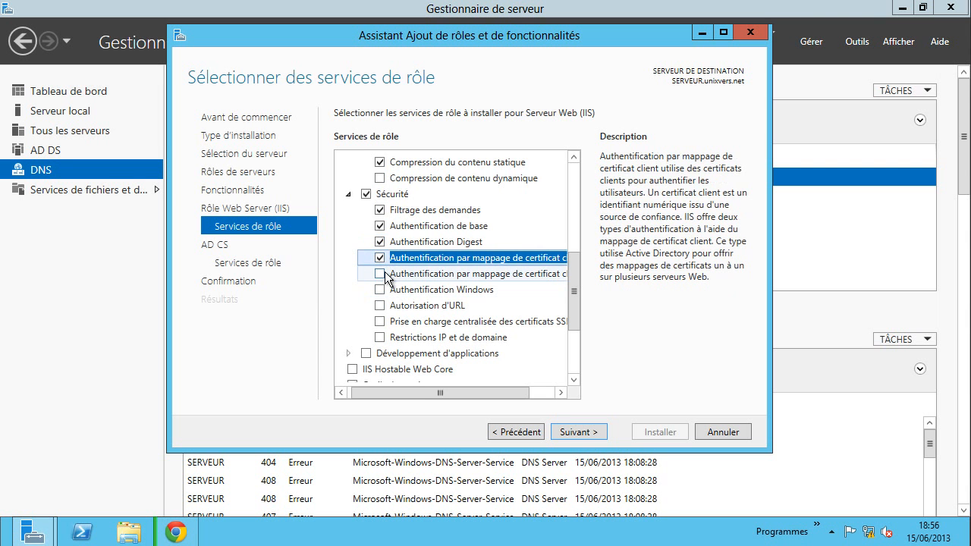
{"action": "left_click", "coordinate": [379, 273]}
{"action": "left_click", "coordinate": [373, 289]}
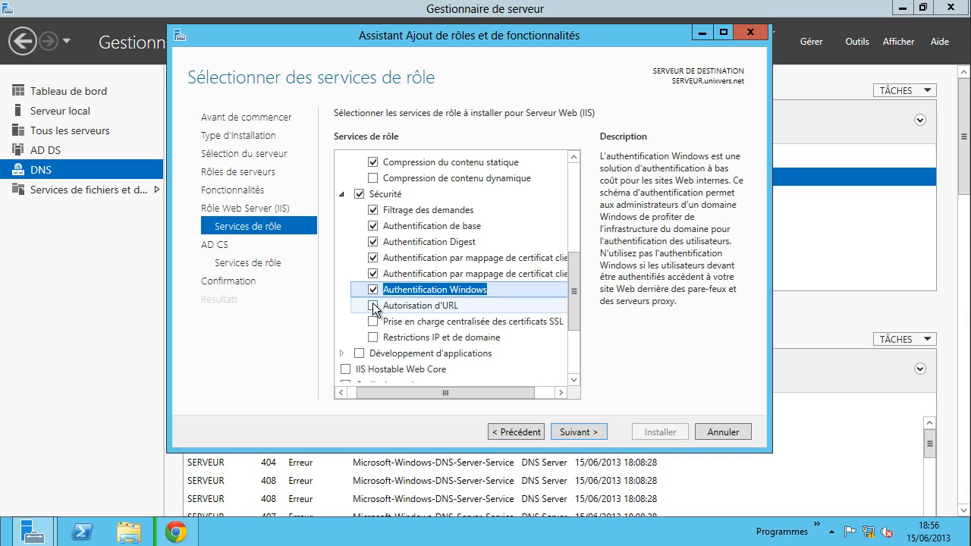
{"action": "left_click", "coordinate": [373, 305]}
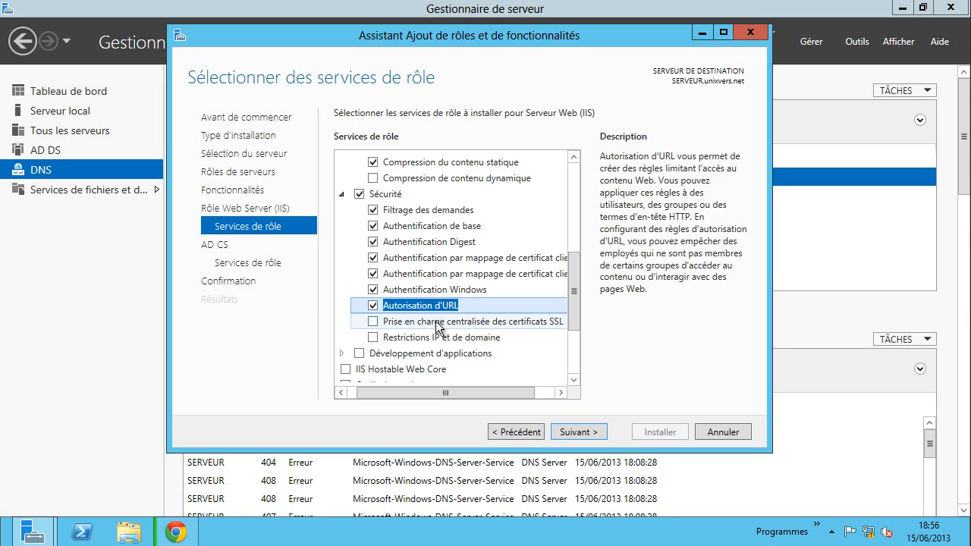
{"action": "left_click", "coordinate": [374, 322]}
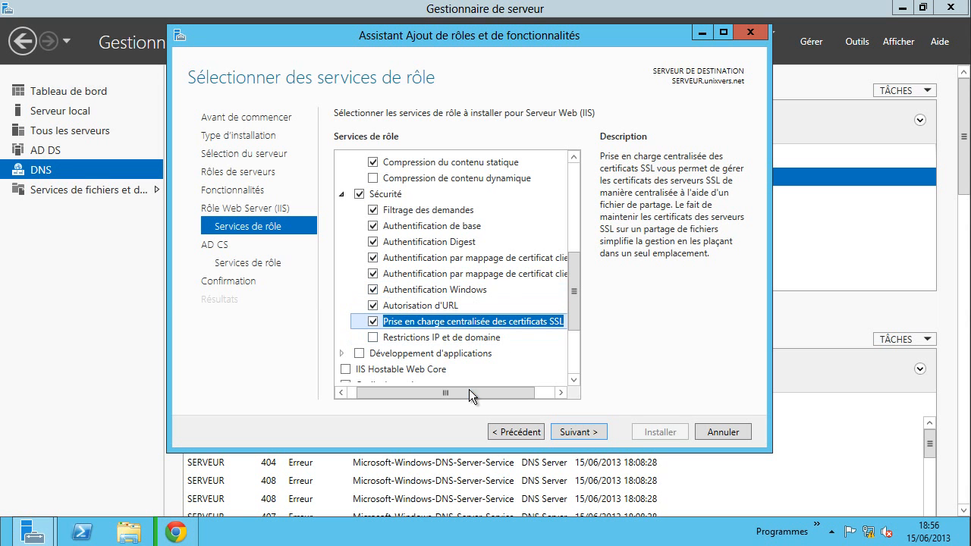
{"action": "left_click_drag", "start_coordinate": [469, 390], "coordinate": [432, 391]}
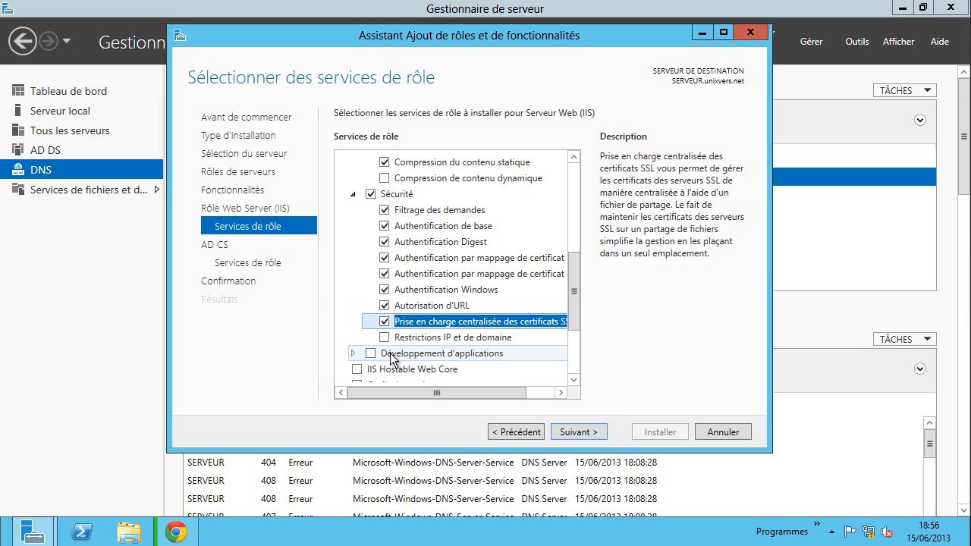
{"action": "left_click", "coordinate": [353, 353]}
{"action": "scroll", "coordinate": [455, 348], "scroll_direction": "down", "scroll_amount": 3}
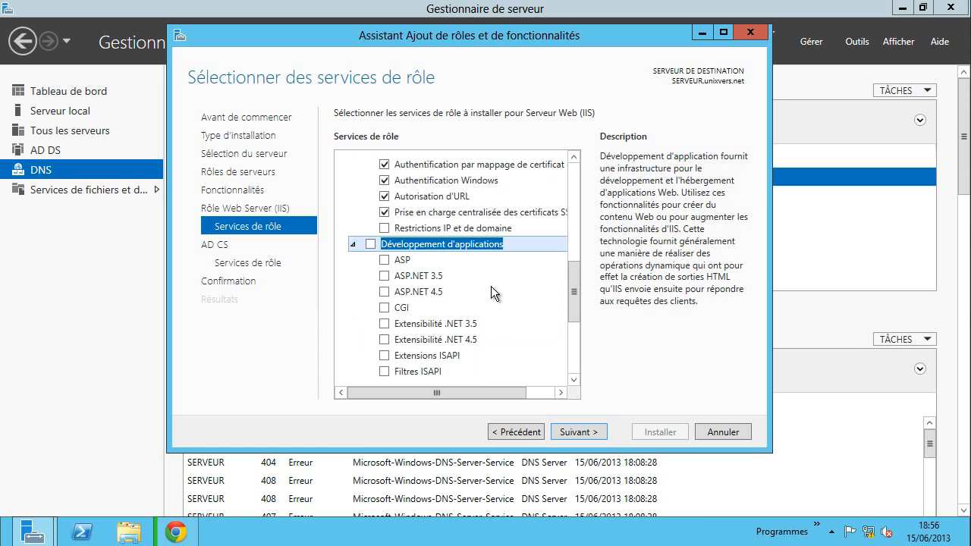
- In Chrome, open the bookmarked php.net IIS 7 guide in a new tab and highlight its CGI requirement
{"action": "left_click", "coordinate": [175, 531]}
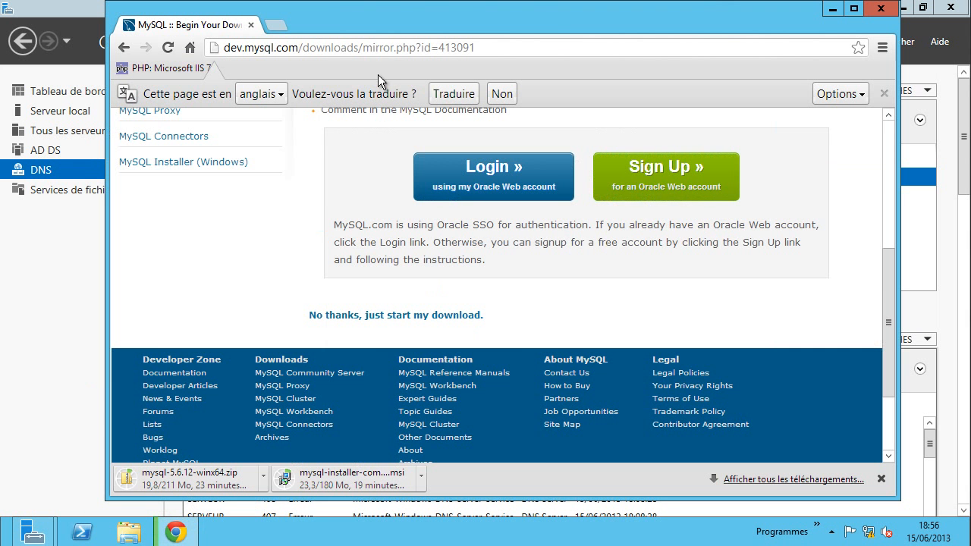
{"action": "left_click", "coordinate": [274, 27]}
{"action": "left_click", "coordinate": [184, 66]}
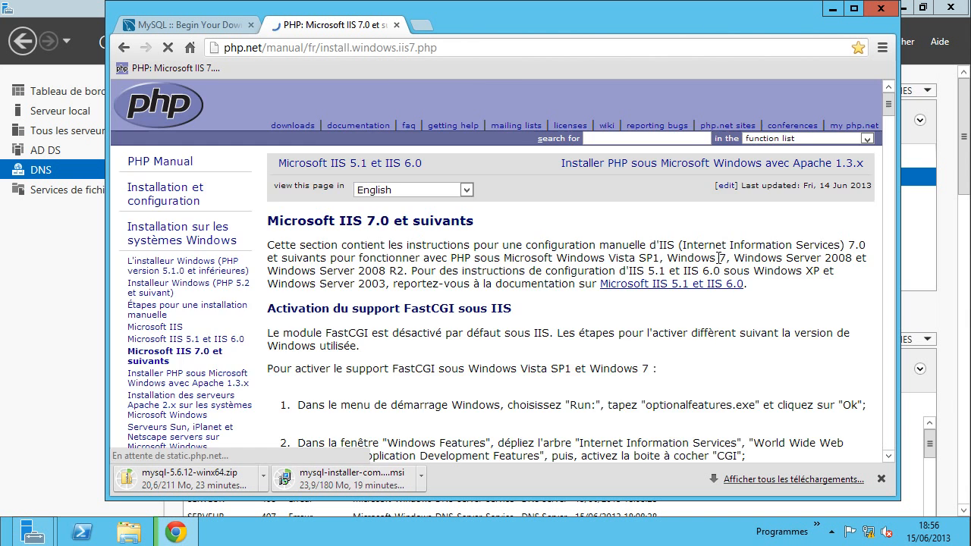
{"action": "scroll", "coordinate": [535, 285], "scroll_direction": "down", "scroll_amount": 2}
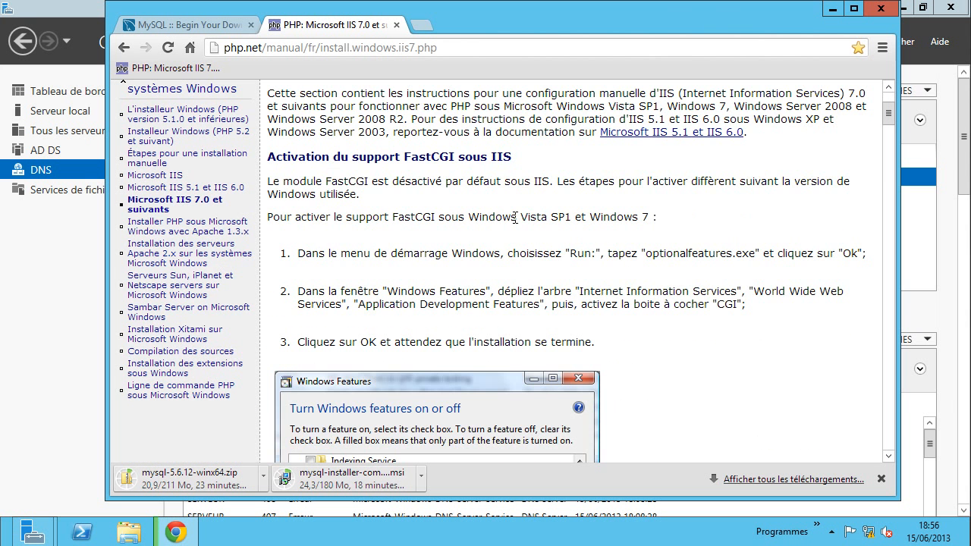
{"action": "scroll", "coordinate": [529, 213], "scroll_direction": "down", "scroll_amount": 4}
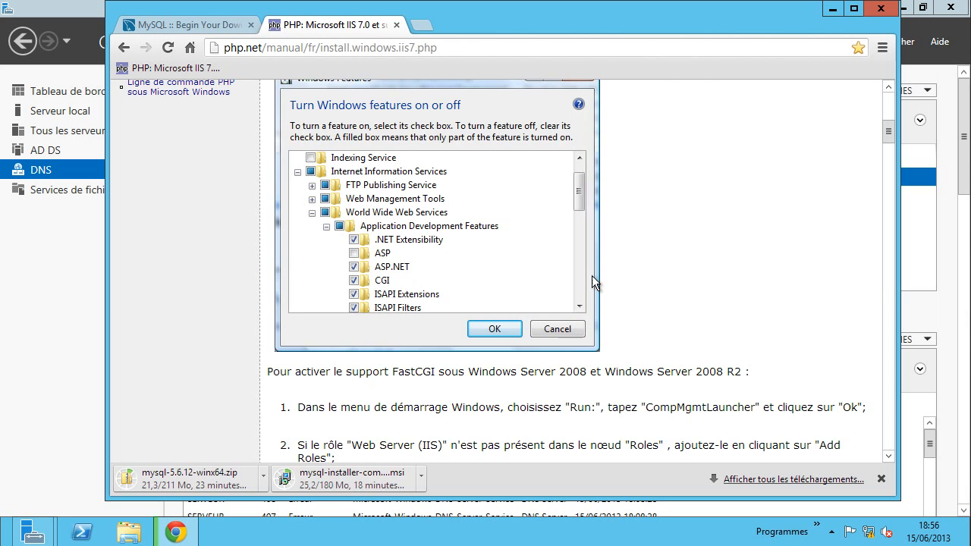
{"action": "scroll", "coordinate": [541, 269], "scroll_direction": "up", "scroll_amount": 3}
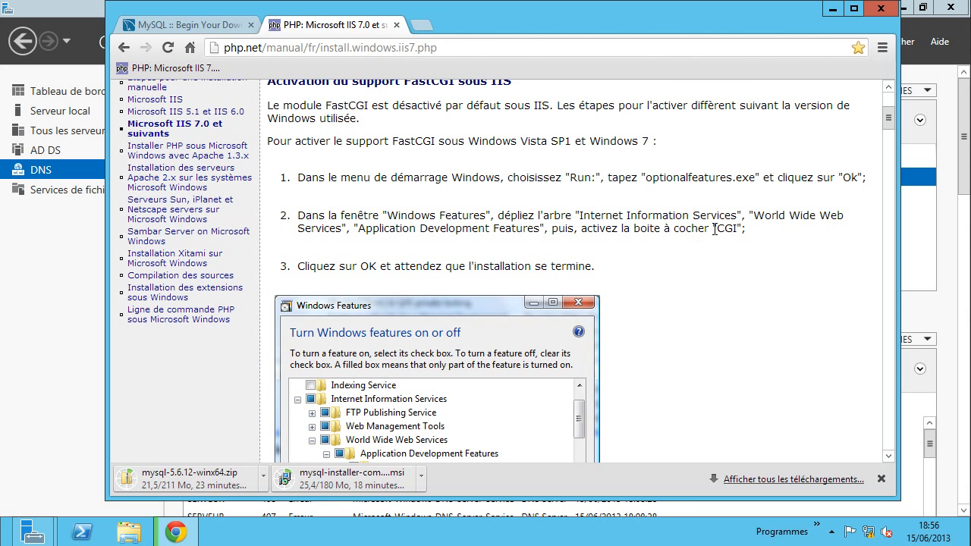
{"action": "left_click_drag", "start_coordinate": [720, 229], "coordinate": [739, 229]}
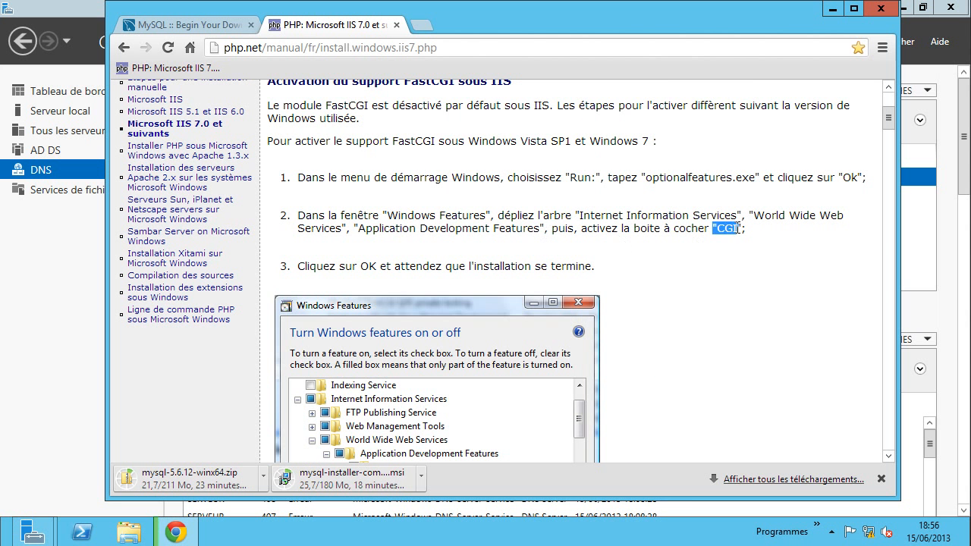
- Add CGI, ASP, ASP.NET 3.5 and ASP.NET 4.5 role services, accepting their required features
{"action": "left_click", "coordinate": [832, 8]}
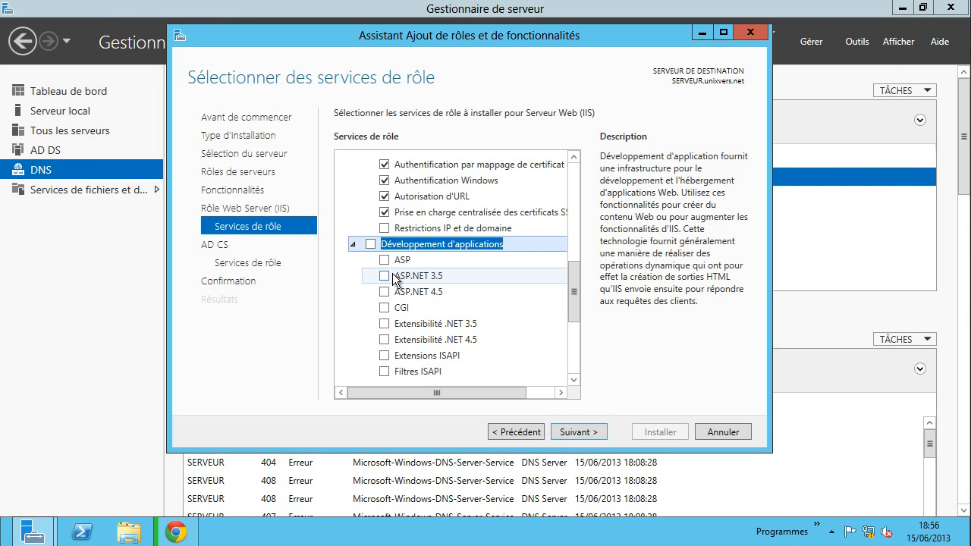
{"action": "left_click", "coordinate": [385, 309]}
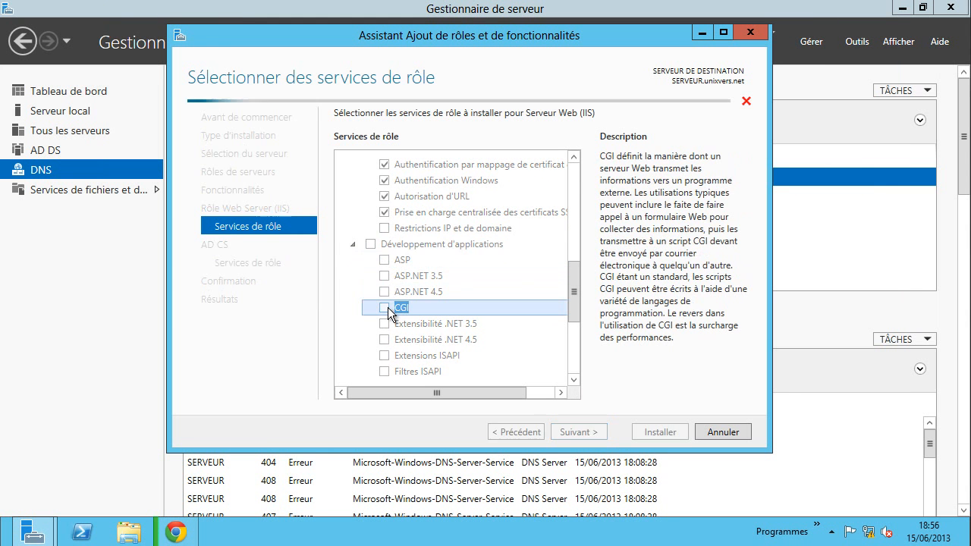
{"action": "left_click", "coordinate": [384, 259]}
{"action": "left_click", "coordinate": [479, 364]}
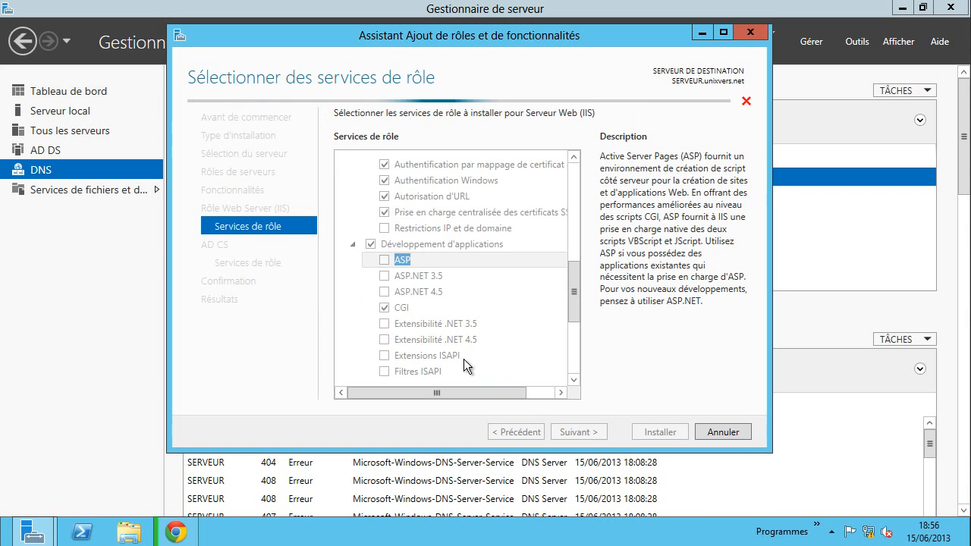
{"action": "left_click", "coordinate": [385, 279]}
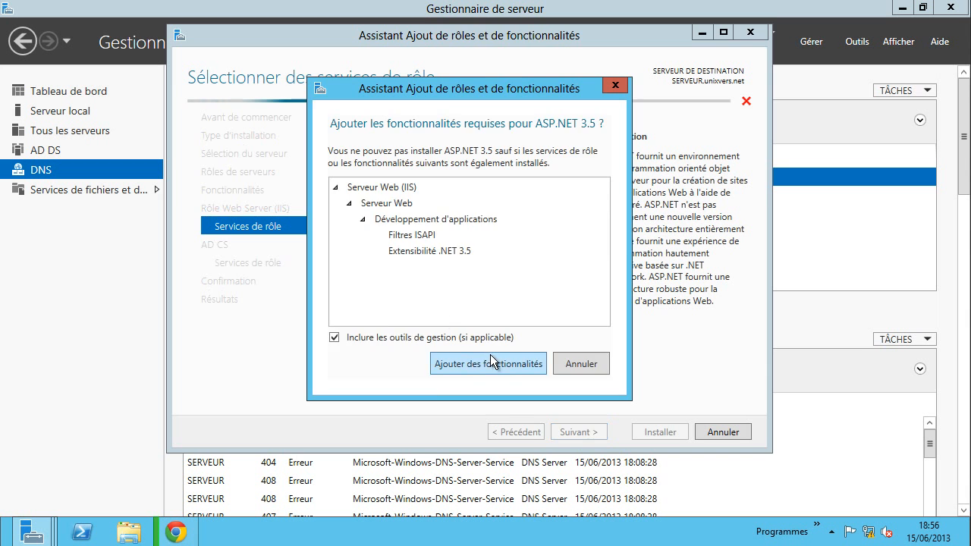
{"action": "left_click", "coordinate": [490, 356]}
{"action": "left_click", "coordinate": [384, 293]}
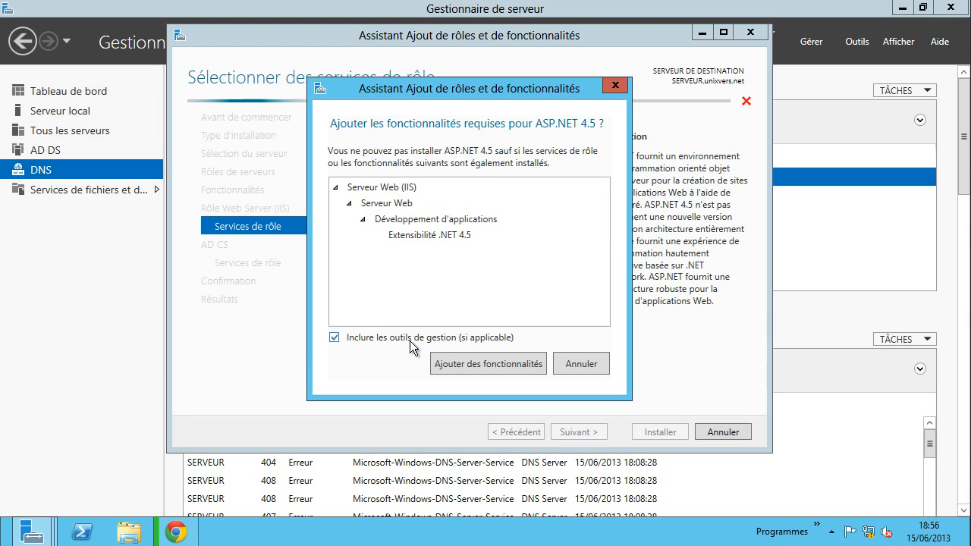
{"action": "left_click", "coordinate": [489, 361]}
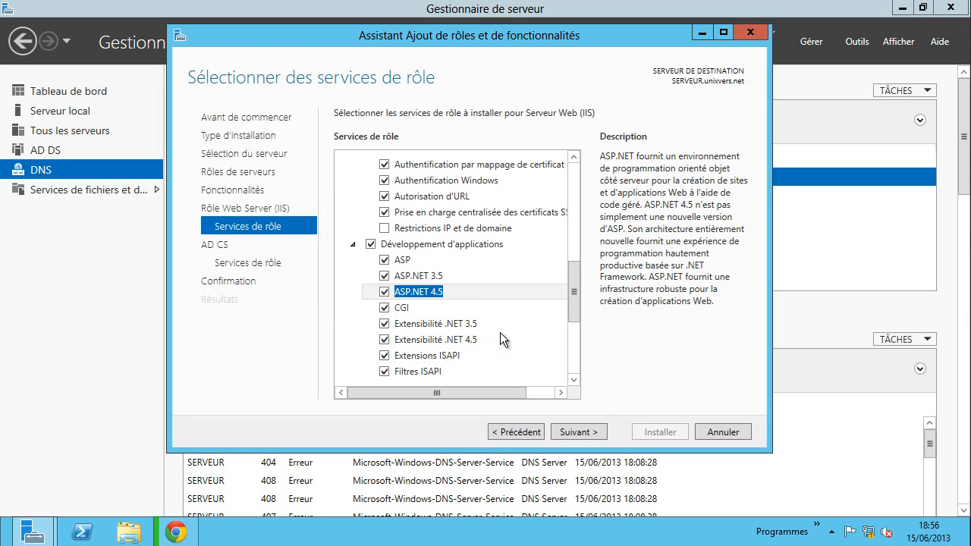
- Add Server Side Includes, WebSocket, Application Initialization, FTP Server and FTP Extensibility, then continue
{"action": "scroll", "coordinate": [501, 332], "scroll_direction": "down", "scroll_amount": 2}
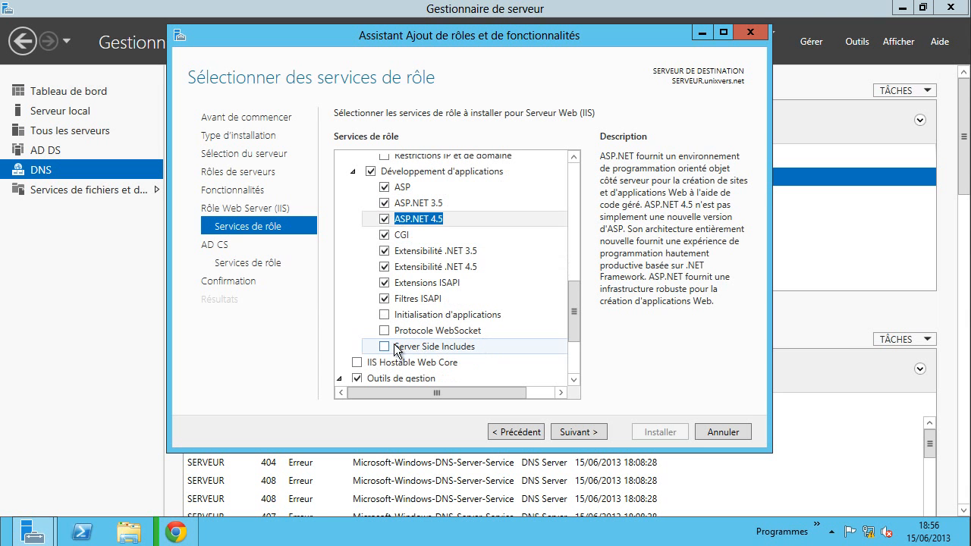
{"action": "left_click", "coordinate": [385, 346]}
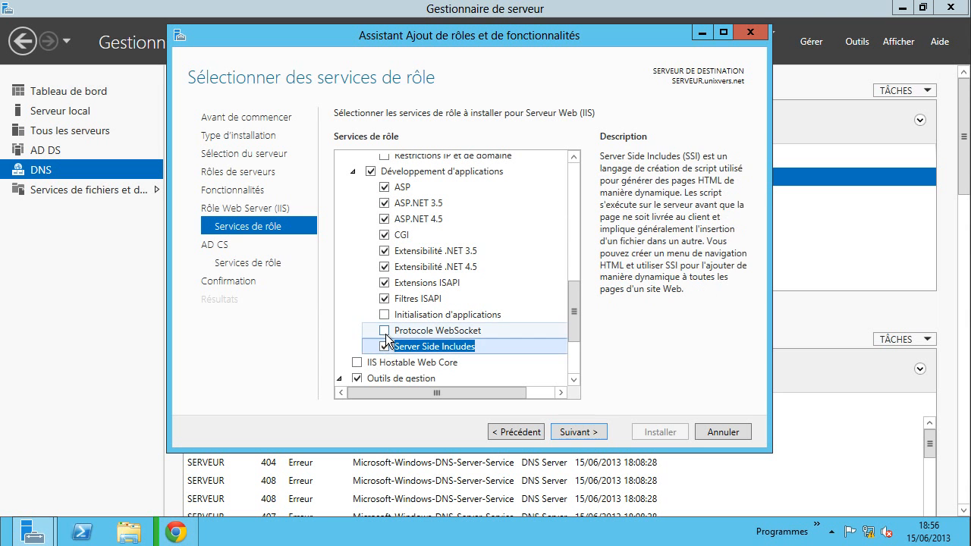
{"action": "left_click", "coordinate": [385, 331]}
{"action": "left_click", "coordinate": [385, 315]}
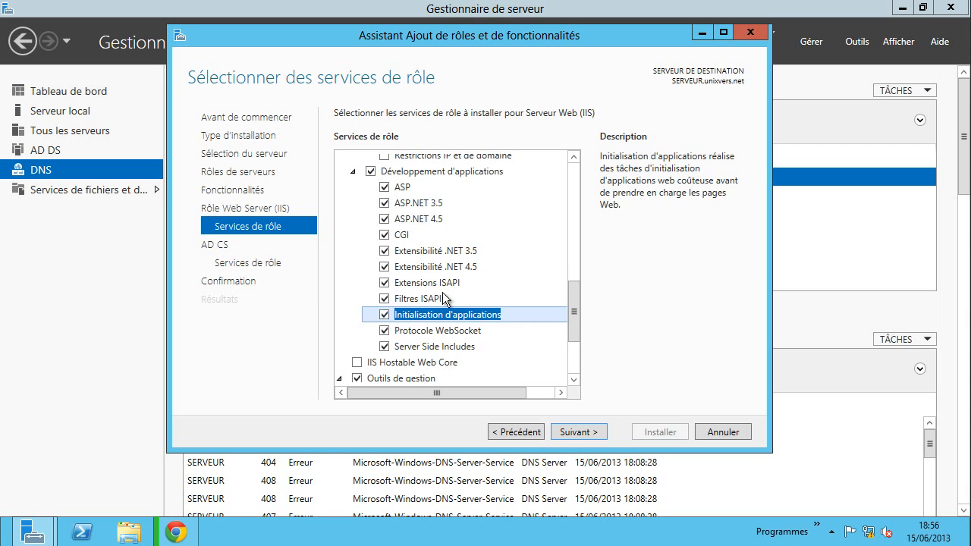
{"action": "scroll", "coordinate": [455, 334], "scroll_direction": "down", "scroll_amount": 3}
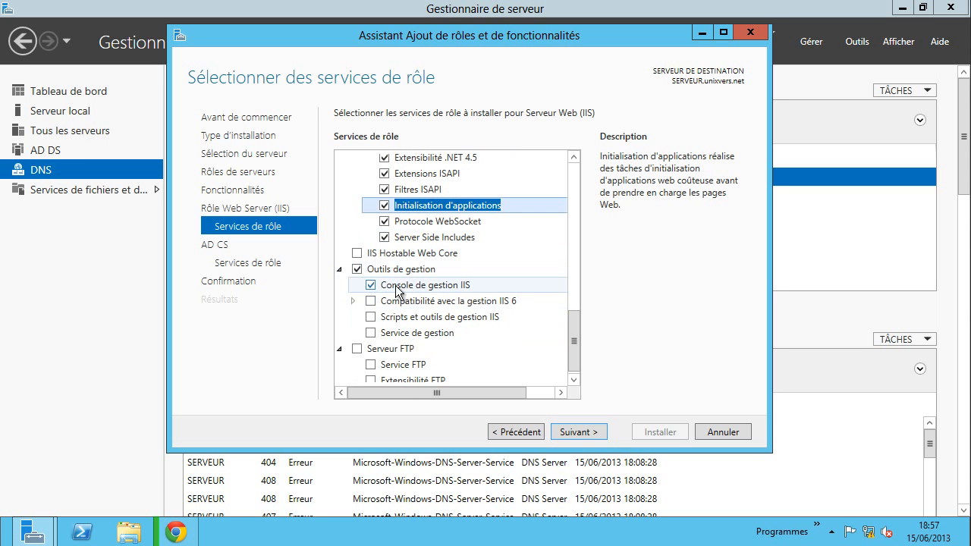
{"action": "scroll", "coordinate": [429, 293], "scroll_direction": "down", "scroll_amount": 1}
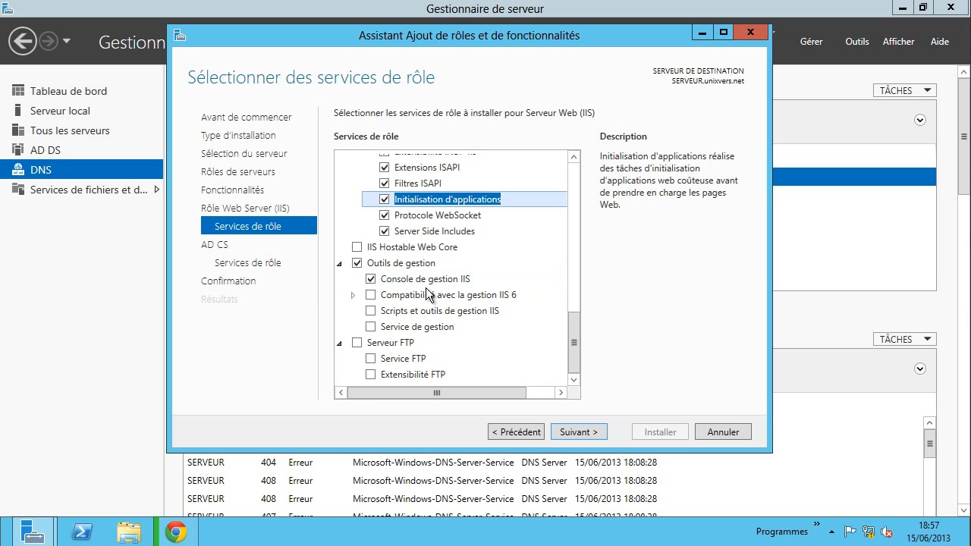
{"action": "left_click", "coordinate": [357, 343]}
{"action": "left_click", "coordinate": [370, 375]}
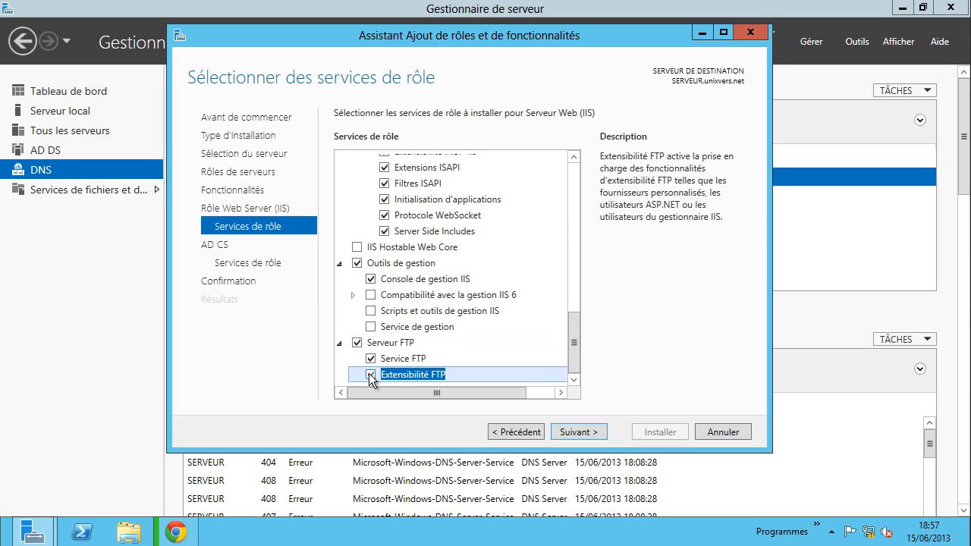
{"action": "left_click", "coordinate": [586, 433]}
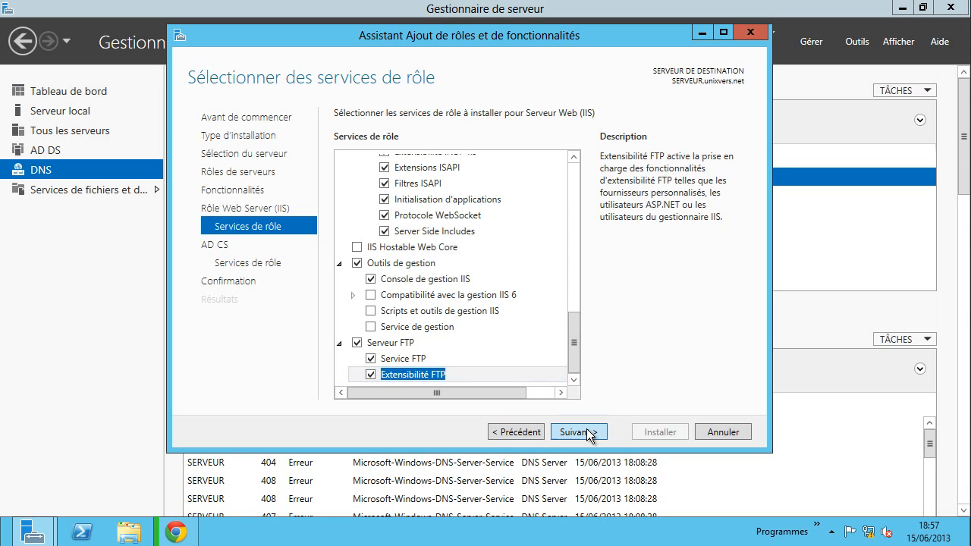
- Continue past the Autorité de certification role service and confirmation, then install AD CS and IIS
{"action": "left_click", "coordinate": [588, 433]}
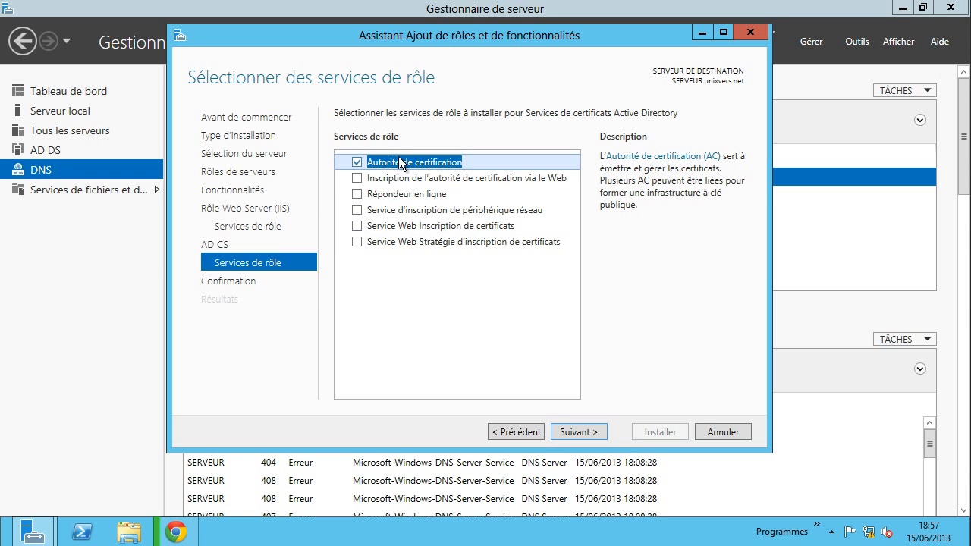
{"action": "left_click", "coordinate": [581, 431]}
{"action": "left_click", "coordinate": [655, 430]}
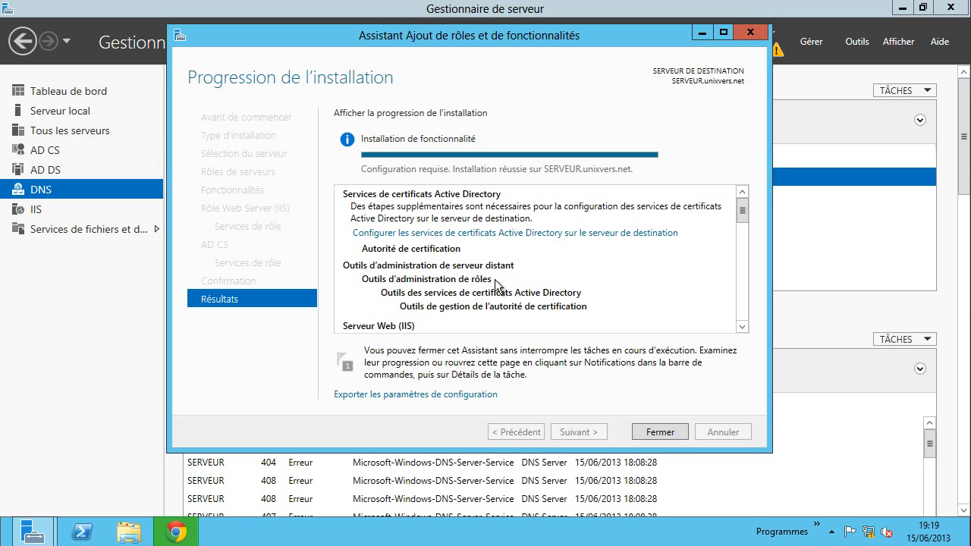
- Check the PHP IIS guide in Chrome, minimize it, and close the finished Add Roles wizard
{"action": "left_click", "coordinate": [182, 534]}
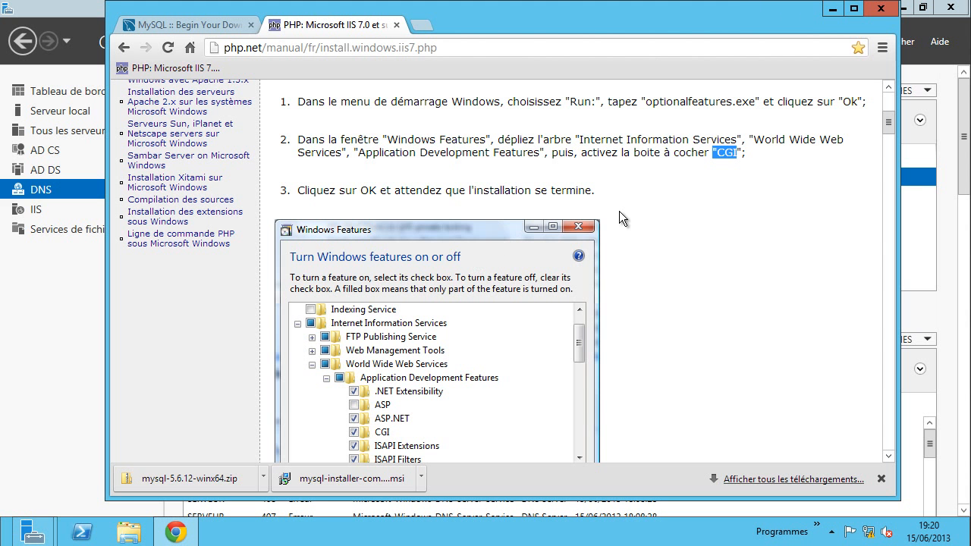
{"action": "left_click", "coordinate": [832, 9]}
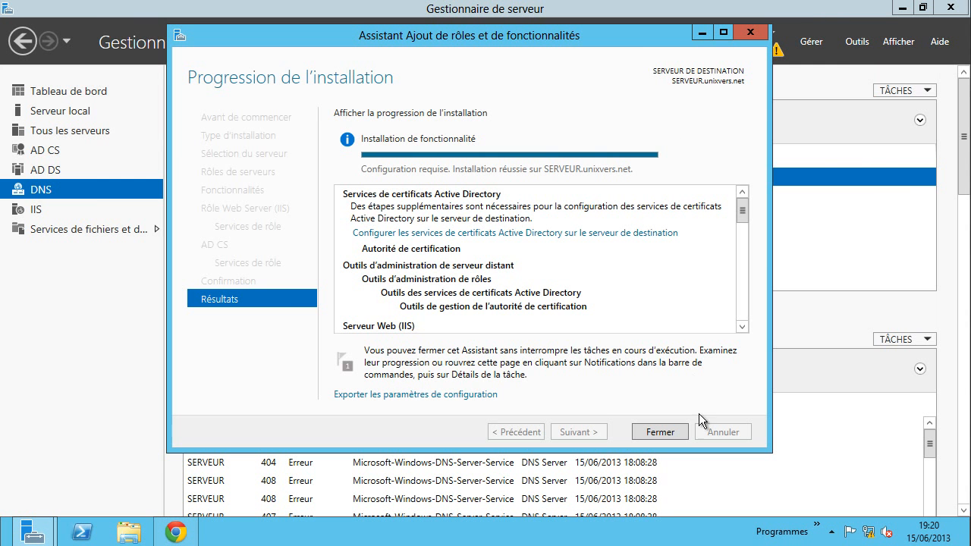
{"action": "left_click", "coordinate": [660, 431]}
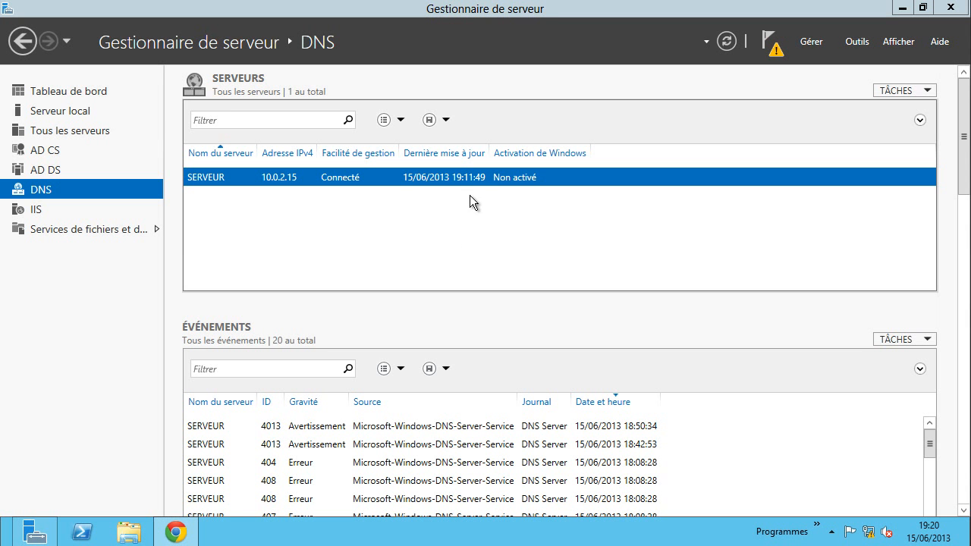
- Launch IIS Manager from the SERVEUR entry on Server Manager's IIS page and enlarge its window
{"action": "left_click", "coordinate": [38, 210]}
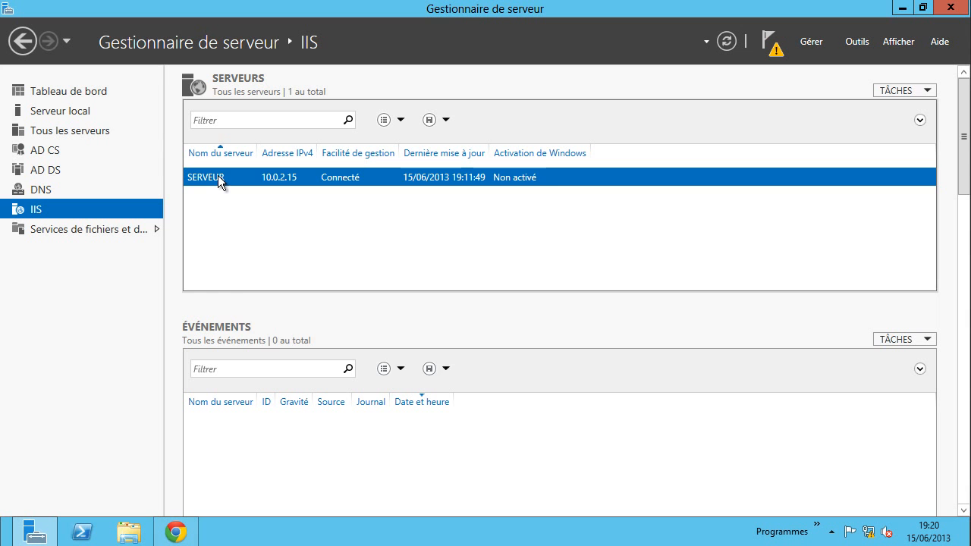
{"action": "right_click", "coordinate": [219, 180]}
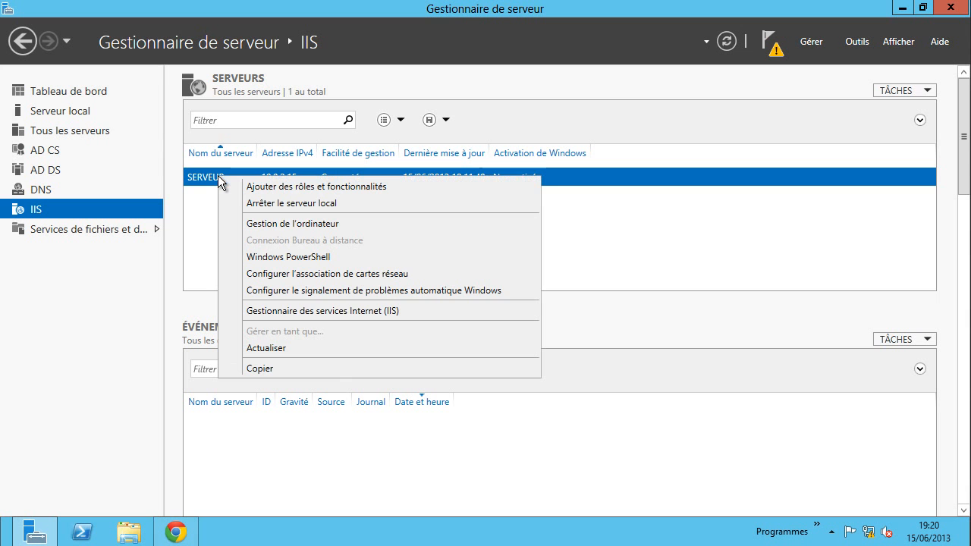
{"action": "left_click", "coordinate": [315, 312]}
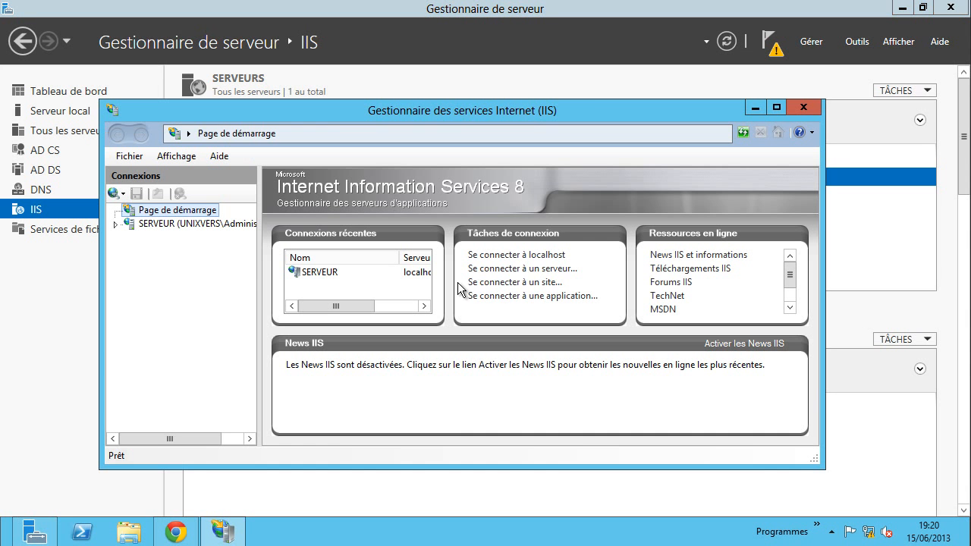
{"action": "left_click_drag", "start_coordinate": [512, 113], "coordinate": [515, 50]}
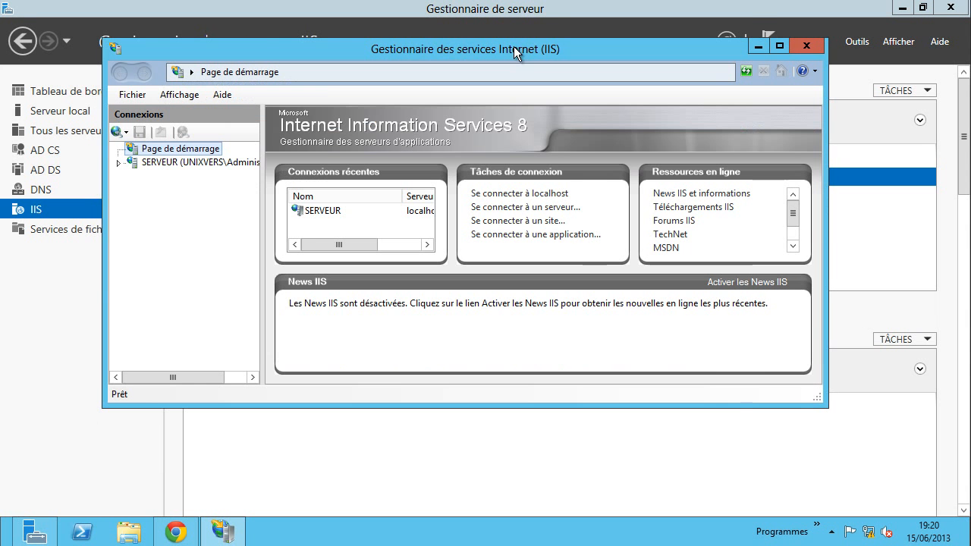
{"action": "left_click_drag", "start_coordinate": [829, 409], "coordinate": [888, 483]}
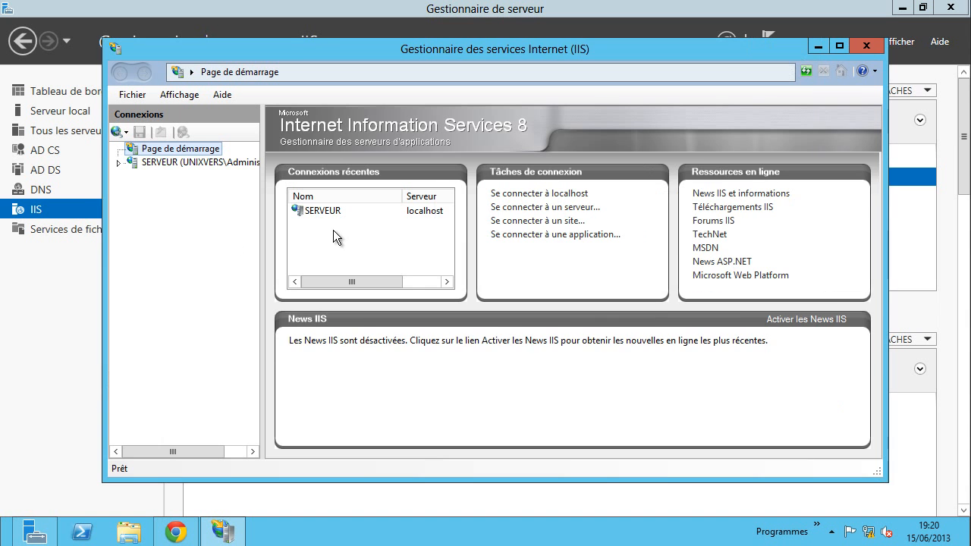
- Decline the Web Platform prompt, expand SERVEUR and select Default Web Site under Sites
{"action": "left_click", "coordinate": [170, 162]}
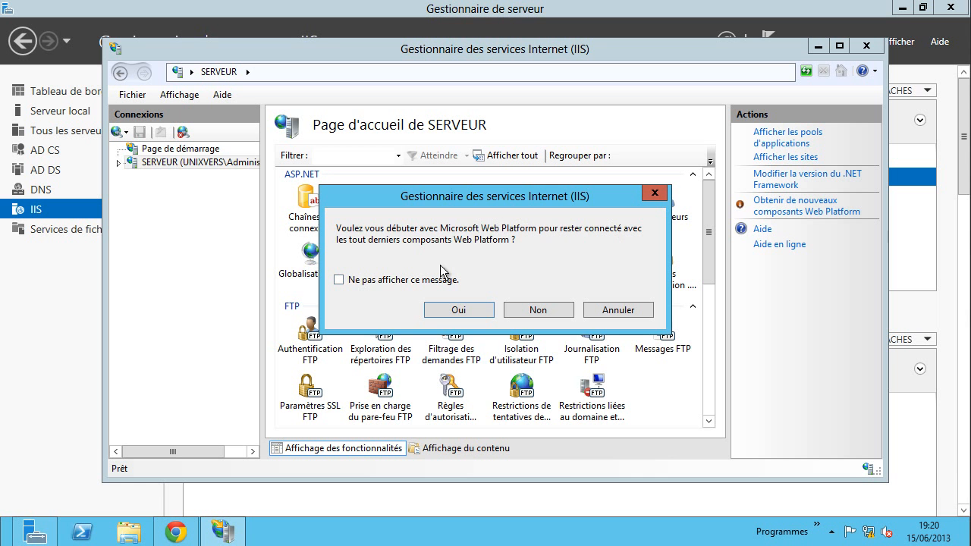
{"action": "left_click", "coordinate": [542, 308]}
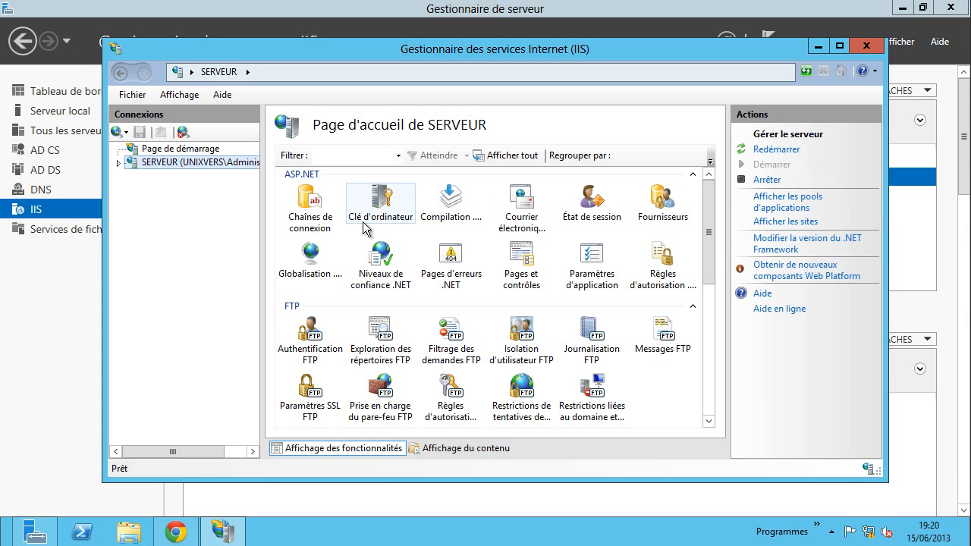
{"action": "left_click", "coordinate": [118, 162]}
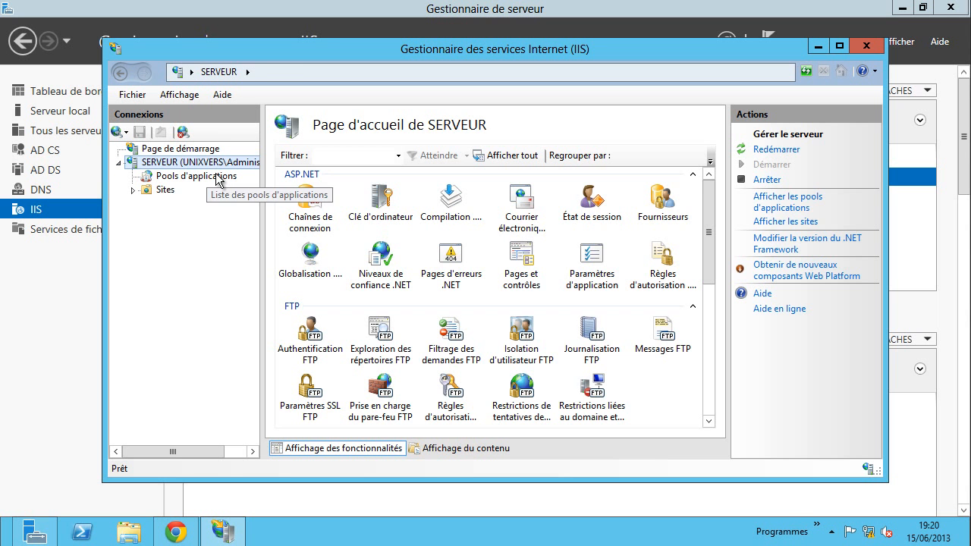
{"action": "left_click", "coordinate": [170, 190]}
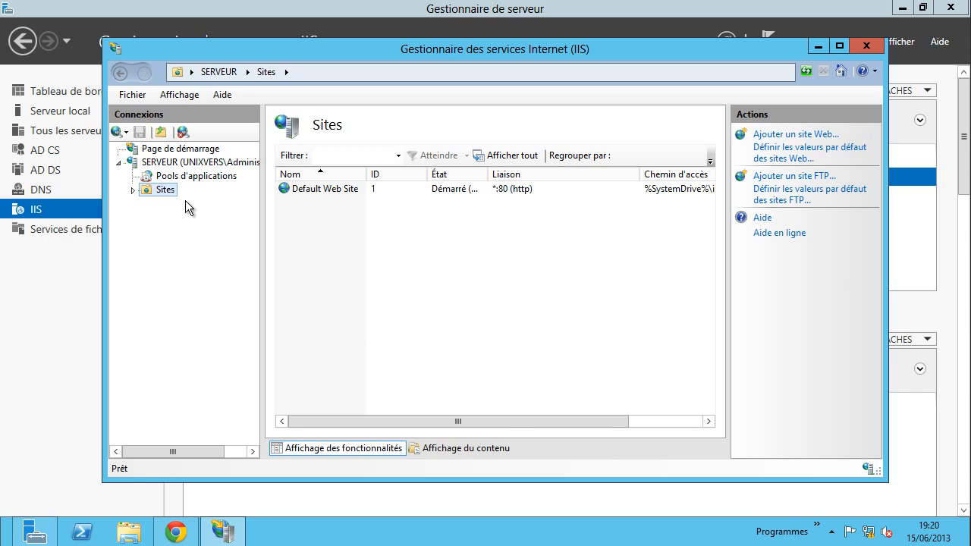
{"action": "left_click", "coordinate": [295, 190]}
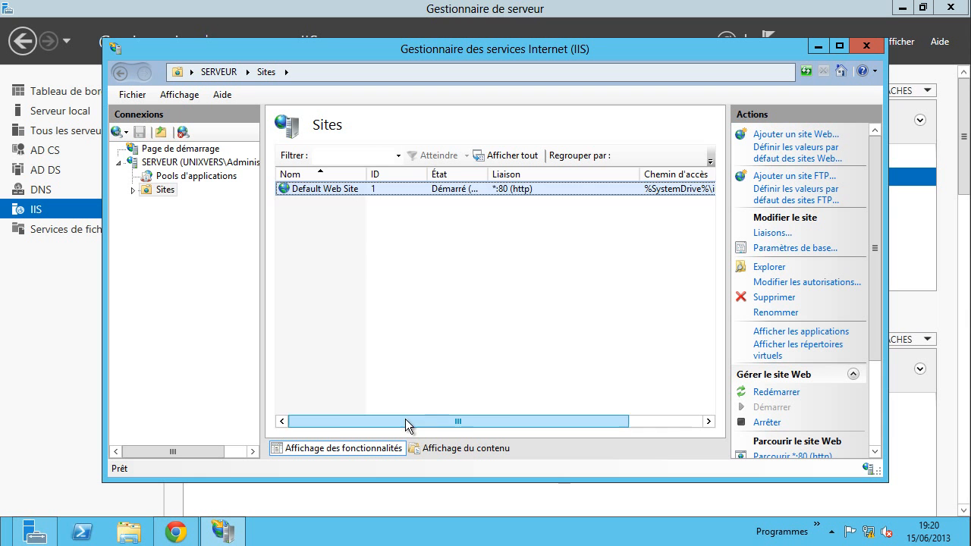
{"action": "left_click_drag", "start_coordinate": [405, 419], "coordinate": [475, 422]}
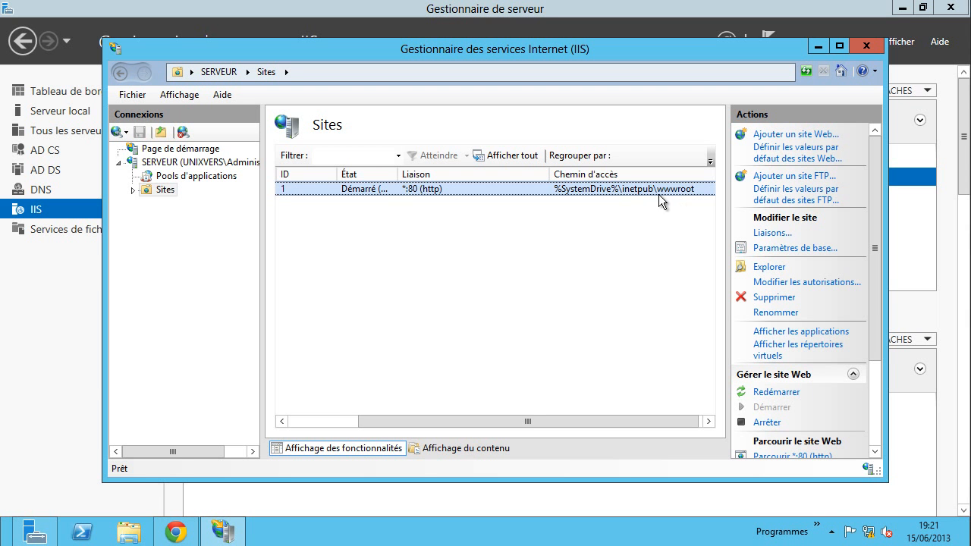
{"action": "left_click_drag", "start_coordinate": [879, 280], "coordinate": [878, 352]}
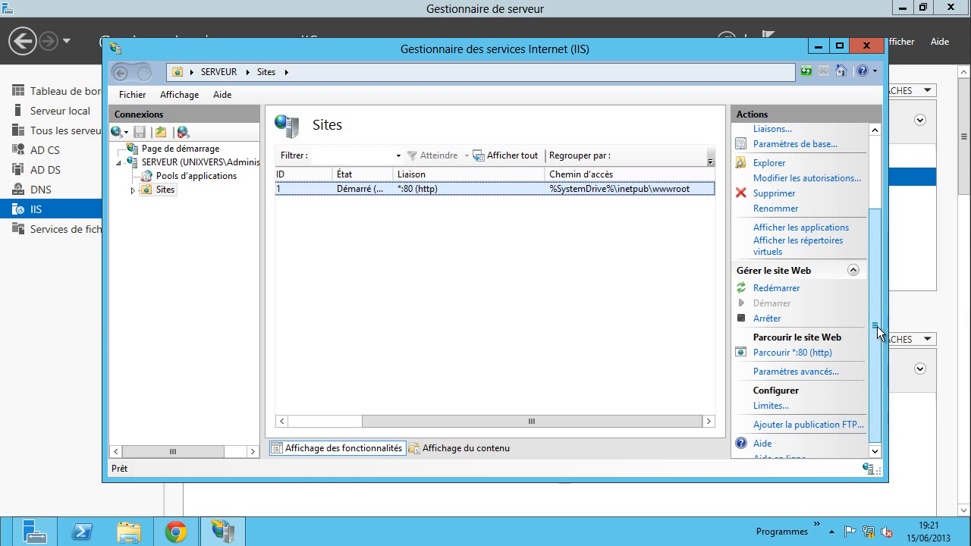
{"action": "scroll", "coordinate": [877, 372], "scroll_direction": "up", "scroll_amount": 2}
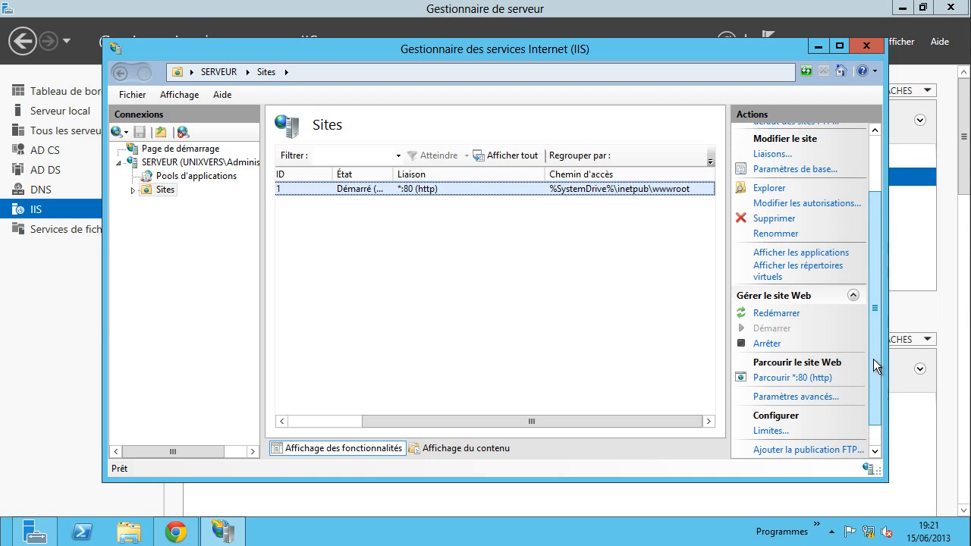
- Browse the default website on *:80 to see the IIS 8 welcome page in Chrome
{"action": "left_click", "coordinate": [809, 378]}
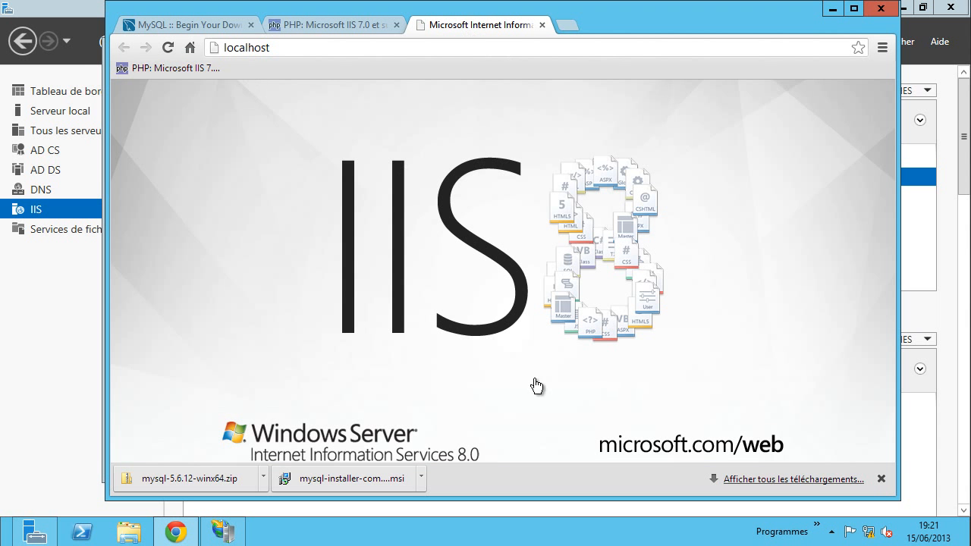
{"action": "left_click", "coordinate": [881, 479]}
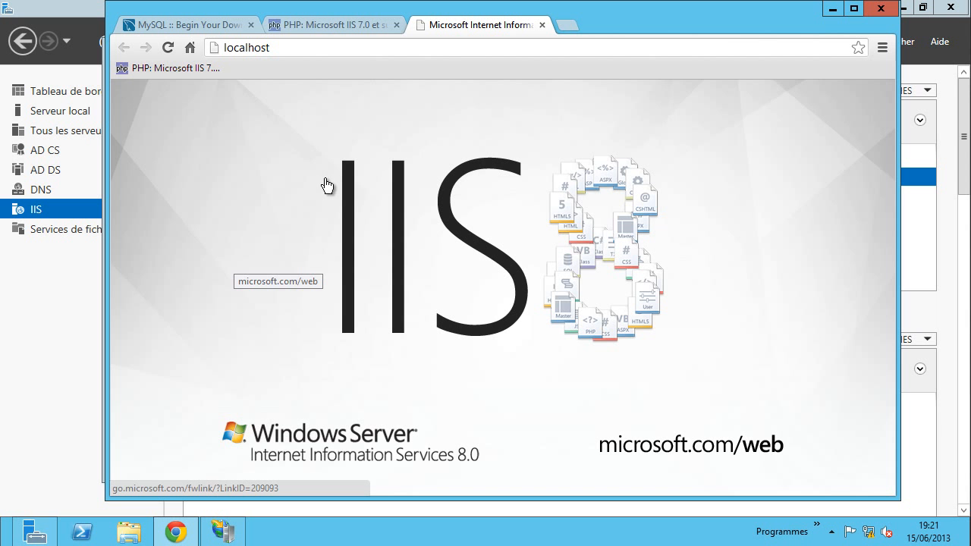
{"action": "left_click", "coordinate": [832, 9]}
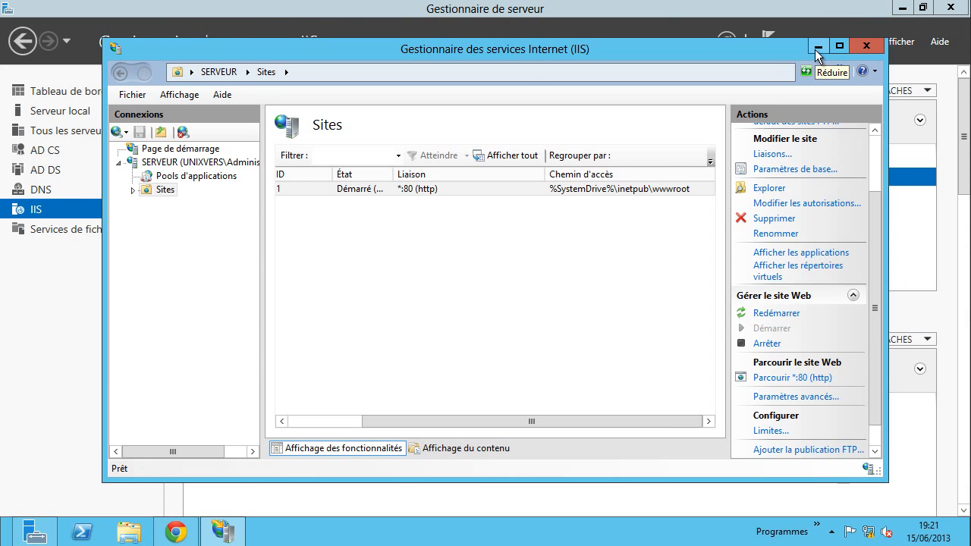
- Minimize IIS Manager, look over the PHP IIS installation tab, then minimize Chrome
{"action": "left_click", "coordinate": [817, 47]}
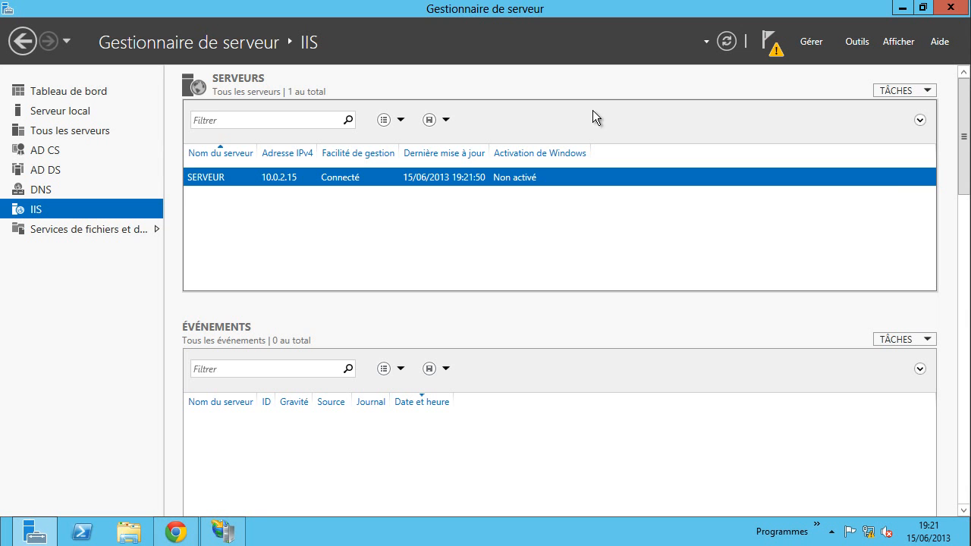
{"action": "left_click", "coordinate": [176, 533]}
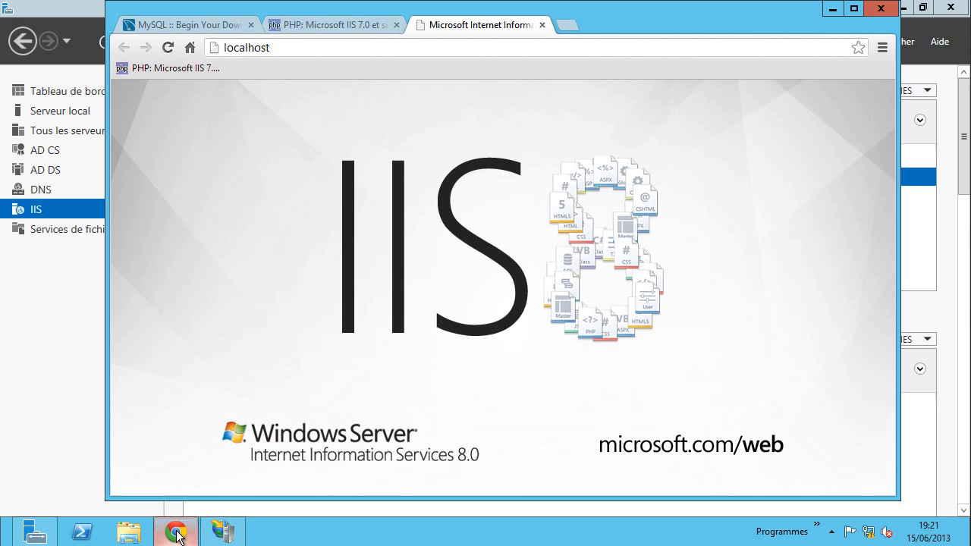
{"action": "left_click", "coordinate": [291, 24]}
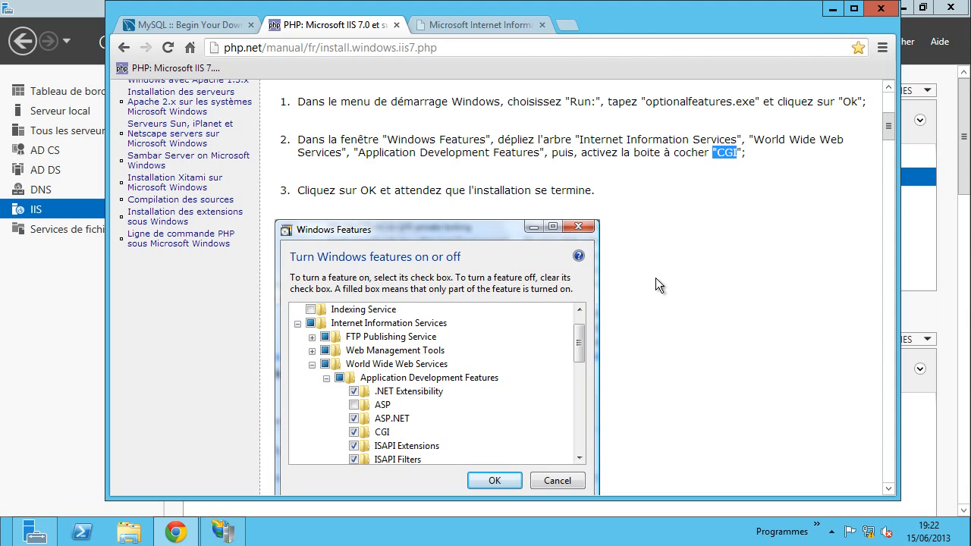
{"action": "left_click", "coordinate": [831, 12]}
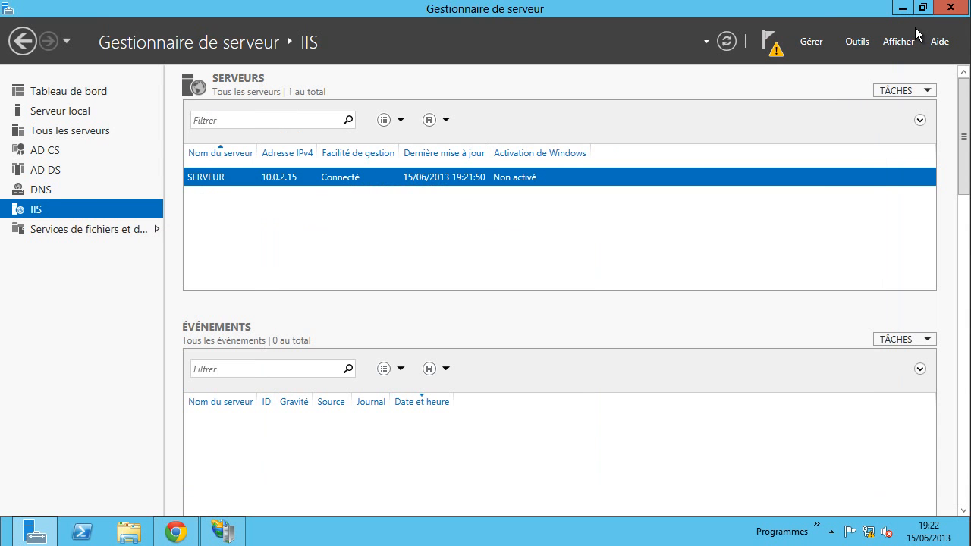
- Open C:\inetpub\wwwroot in File Explorer
{"action": "left_click", "coordinate": [900, 11]}
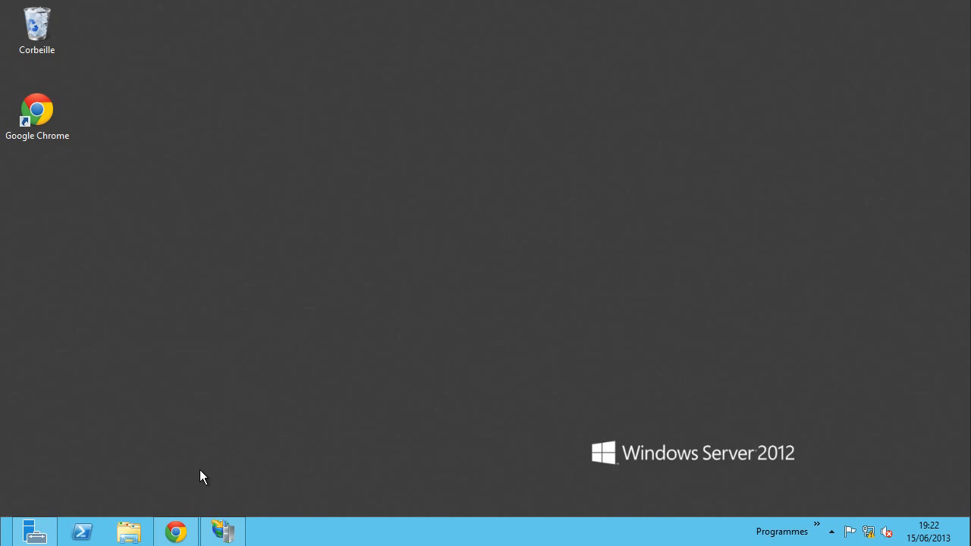
{"action": "left_click", "coordinate": [129, 531]}
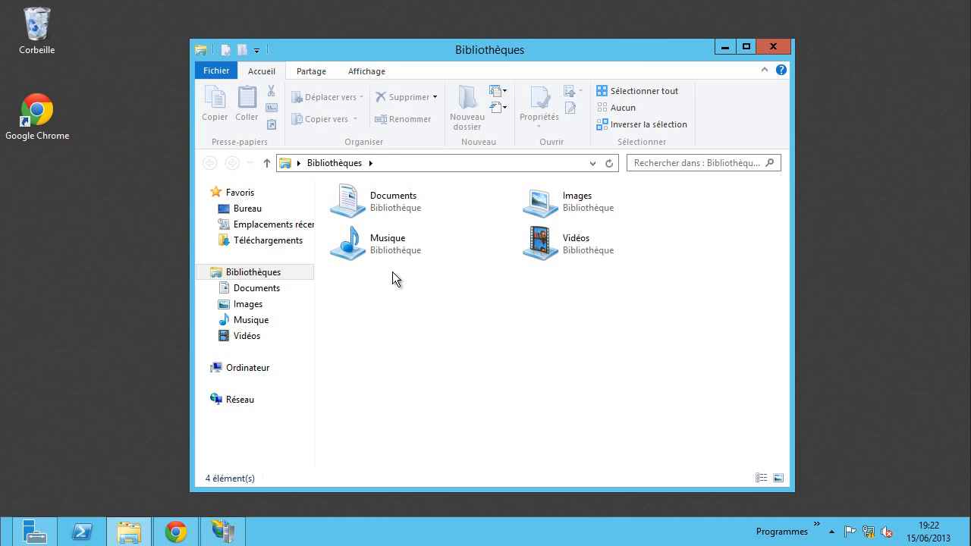
{"action": "left_click", "coordinate": [236, 368]}
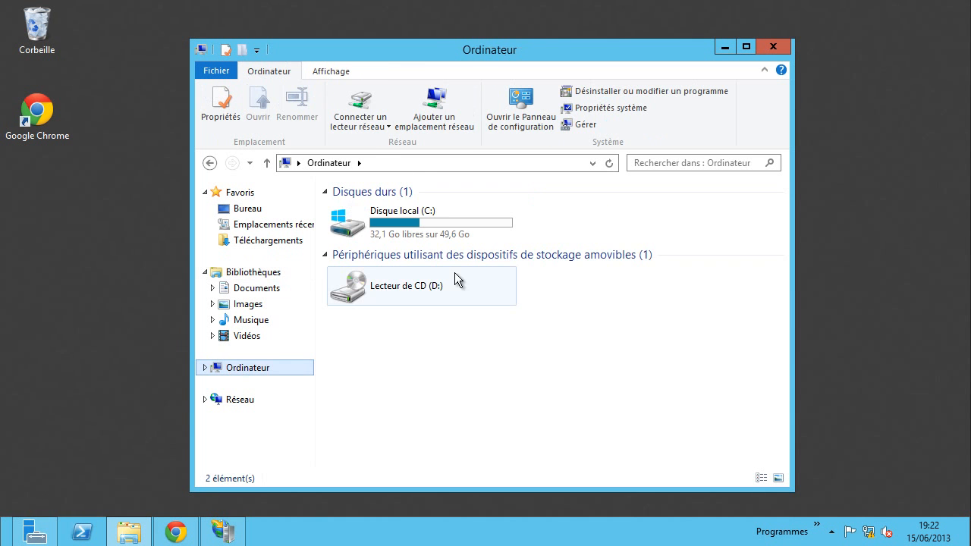
{"action": "double_click", "coordinate": [400, 221]}
{"action": "double_click", "coordinate": [360, 216]}
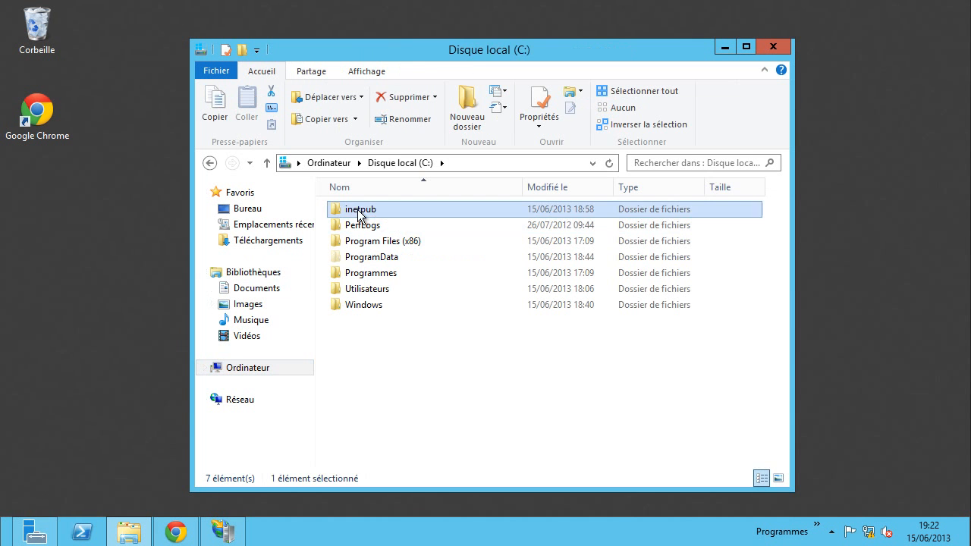
{"action": "left_click", "coordinate": [352, 293]}
{"action": "double_click", "coordinate": [352, 293]}
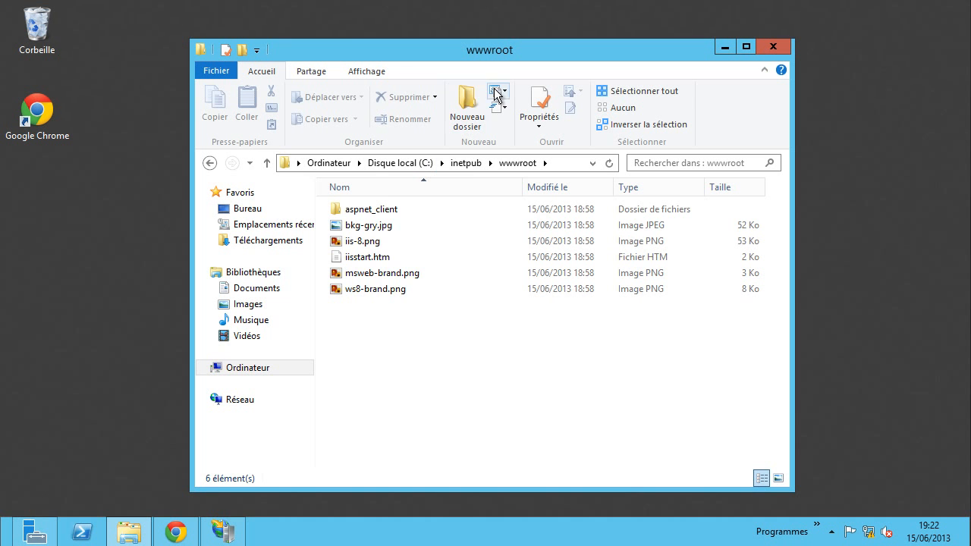
- Create a folder named iis in wwwroot and move the five default start-page files into it
{"action": "left_click", "coordinate": [467, 106]}
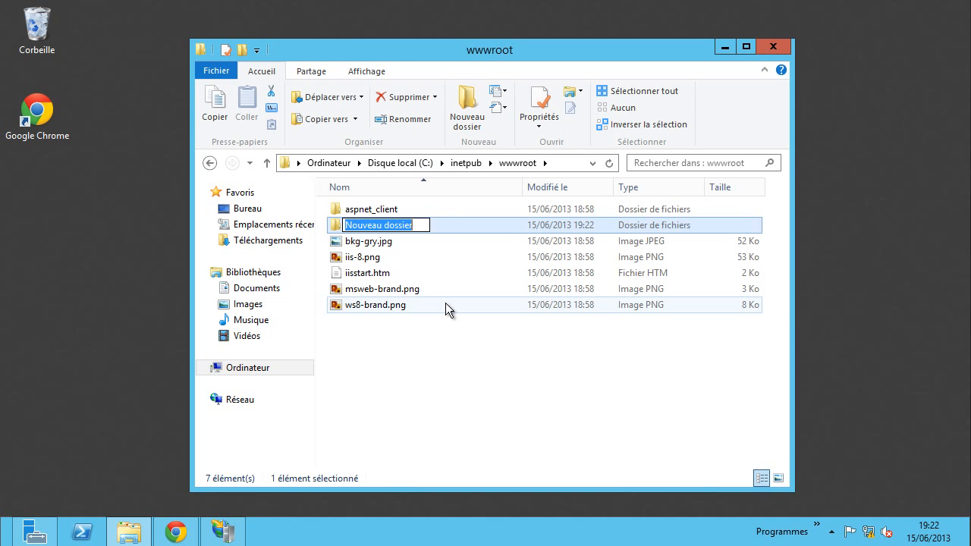
{"action": "type", "text": "iis"}
{"action": "key", "text": "Return"}
{"action": "left_click_drag", "start_coordinate": [447, 360], "coordinate": [353, 226]}
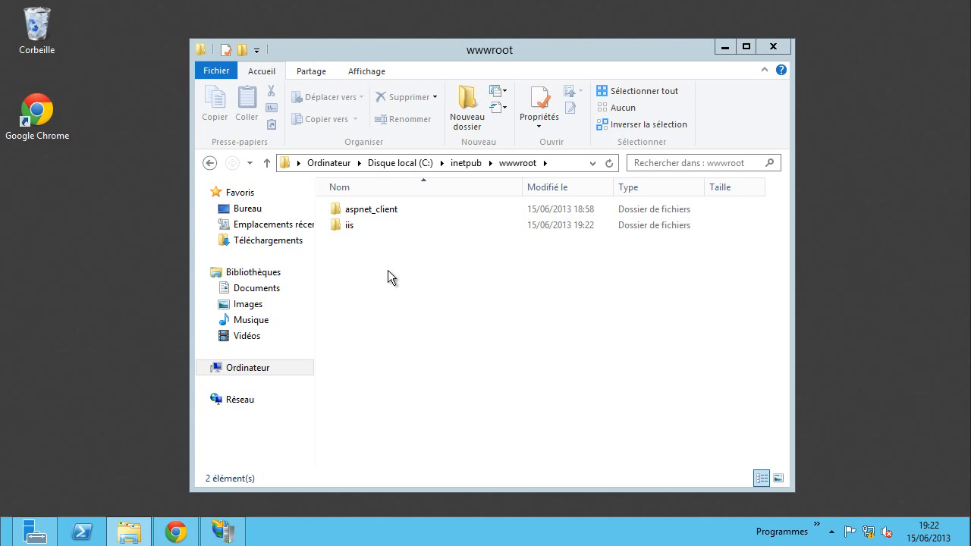
{"action": "left_click", "coordinate": [817, 526]}
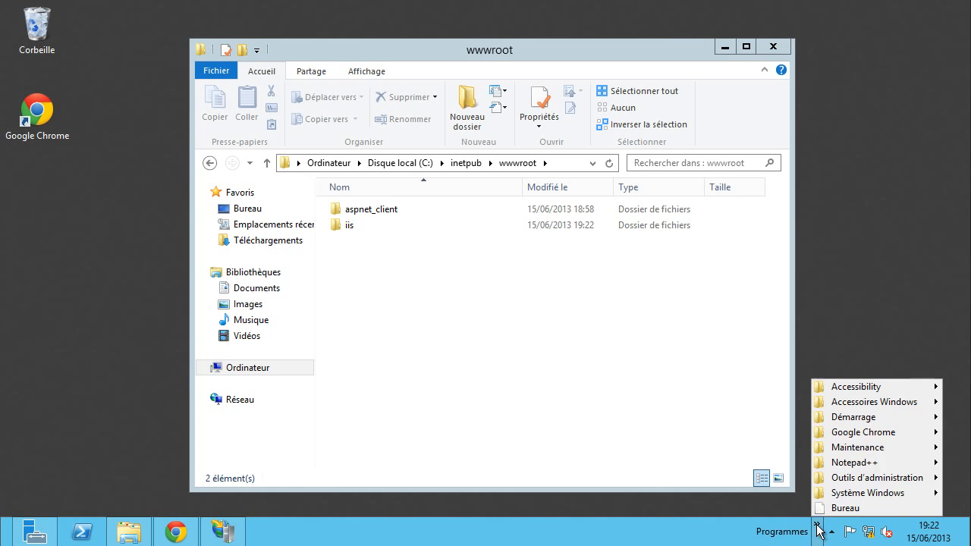
- Launch Notepad++, write <h1>Hello IIS en HTML</h1>, copy the line and start a new document
{"action": "mouse_move", "coordinate": [865, 463]}
{"action": "left_click", "coordinate": [801, 463]}
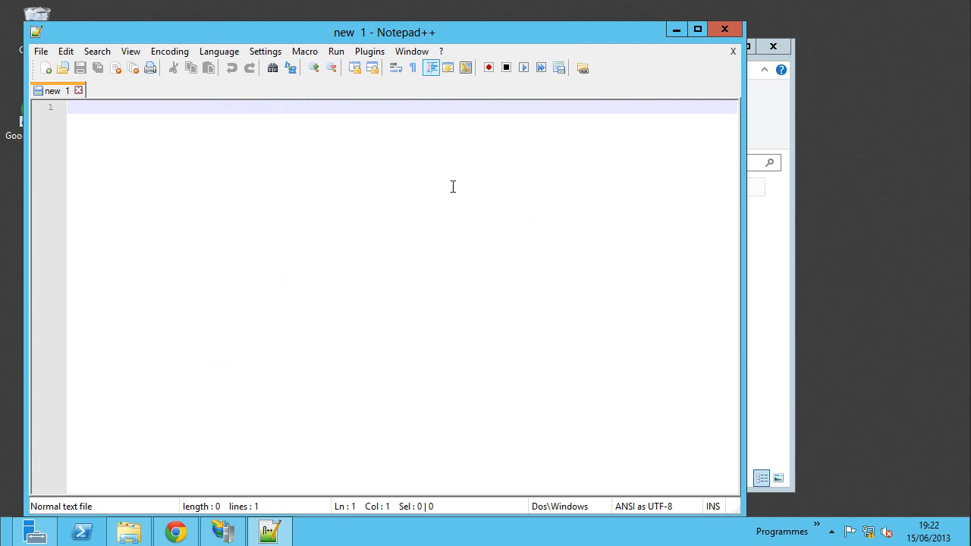
{"action": "type", "text": "<"}
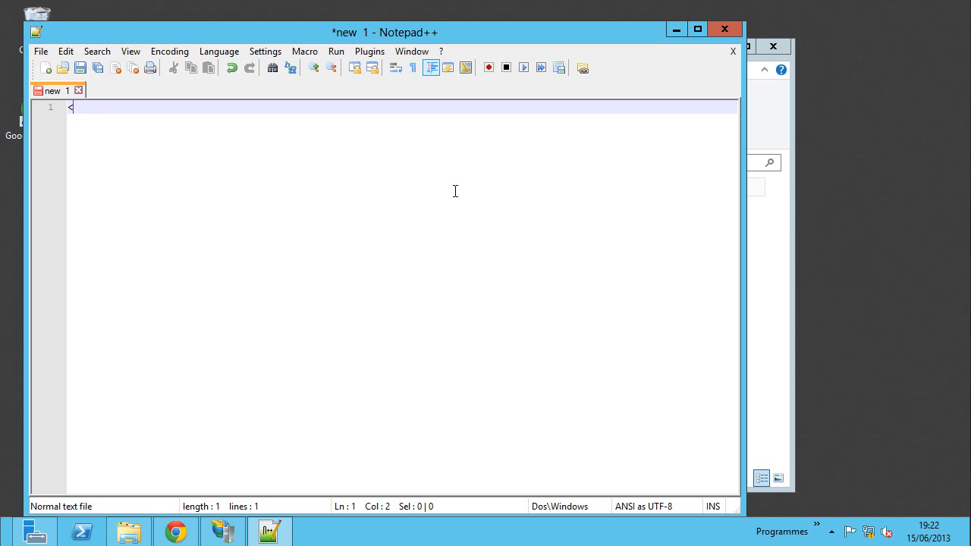
{"action": "type", "text": "h1></h1>"}
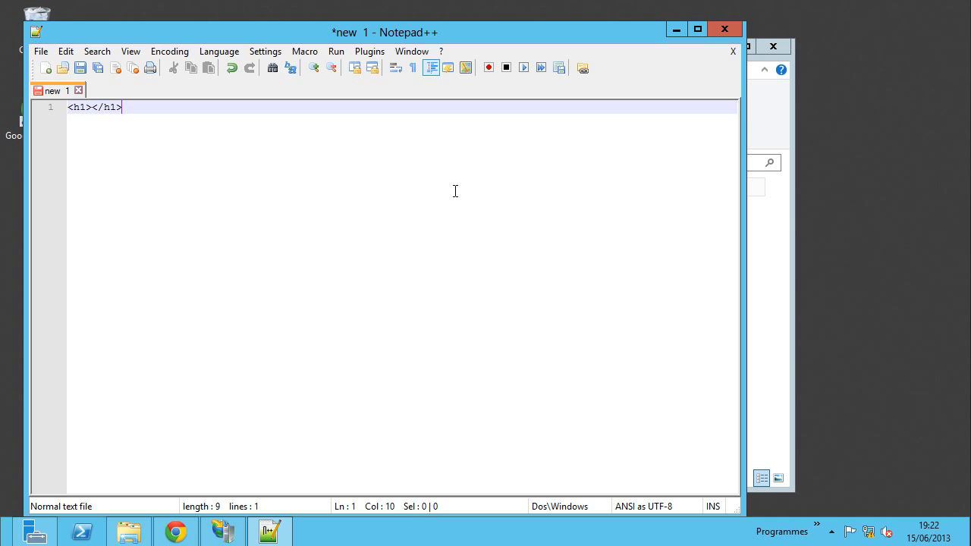
{"action": "key", "text": "Left"}
{"action": "type", "text": "Hello "}
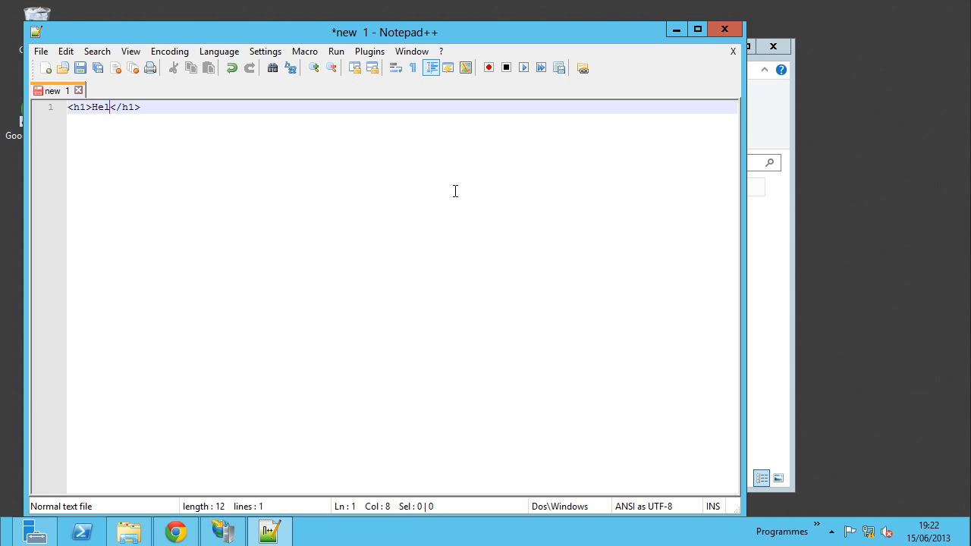
{"action": "type", "text": "IIS"}
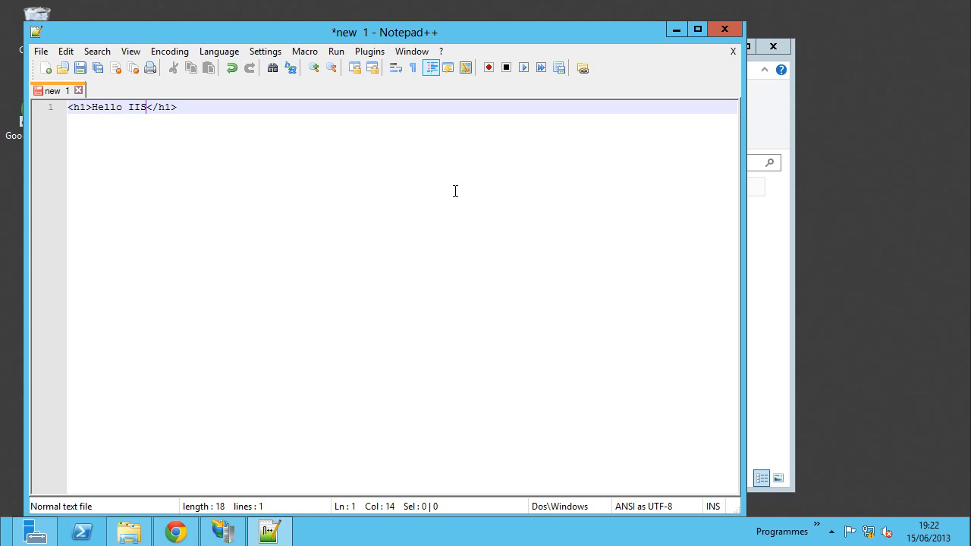
{"action": "type", "text": " en HTML"}
{"action": "left_click_drag", "start_coordinate": [255, 103], "coordinate": [41, 112]}
{"action": "key", "text": "ctrl+c"}
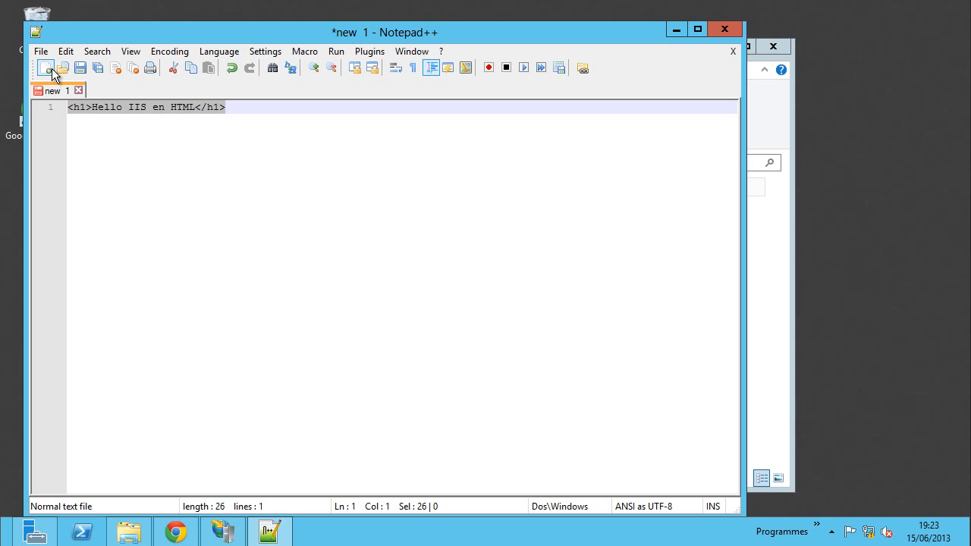
{"action": "left_click", "coordinate": [47, 69]}
- Paste the heading into new 2 and wrap it between <?php and ?> tags
{"action": "key", "text": "ctrl+v"}
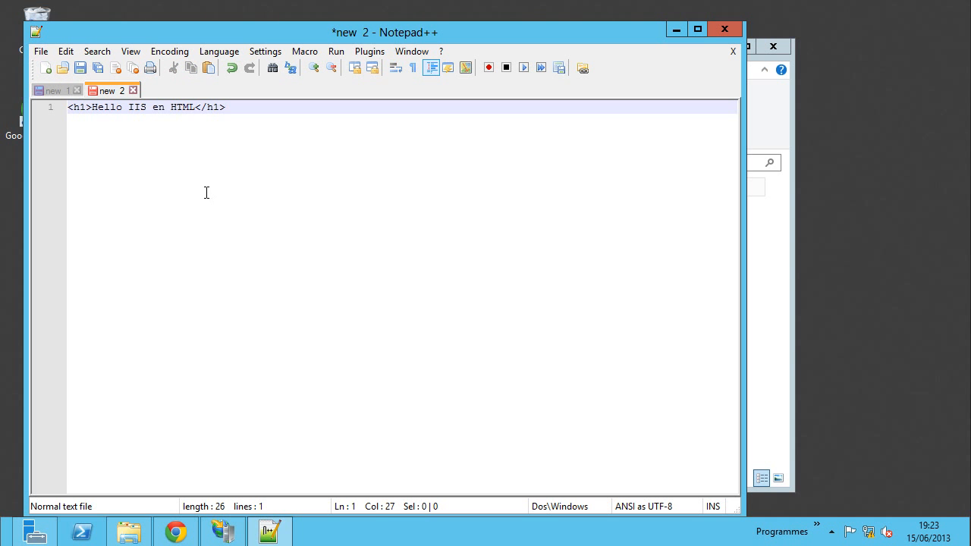
{"action": "left_click", "coordinate": [72, 108]}
{"action": "key", "text": "Return"}
{"action": "key", "text": "Return"}
{"action": "left_click", "coordinate": [92, 109]}
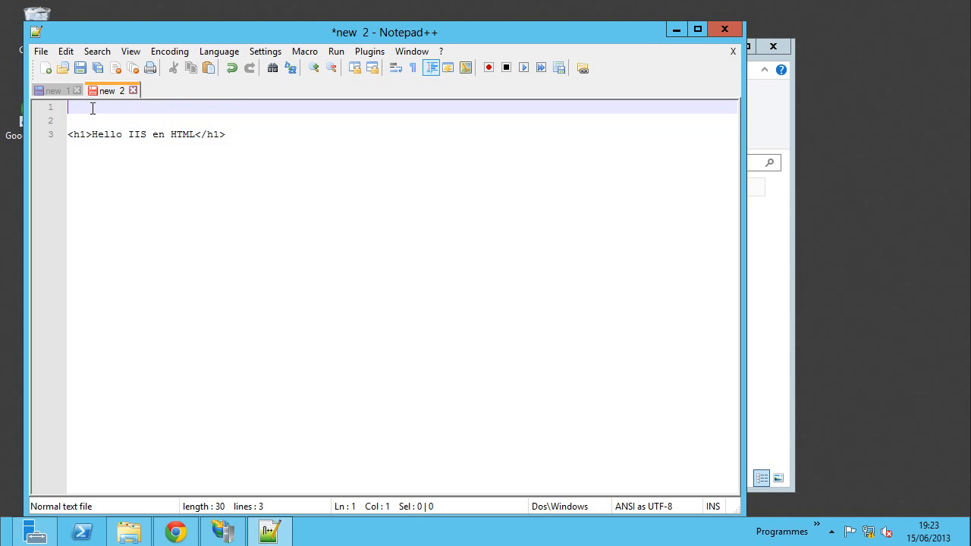
{"action": "type", "text": "<?php"}
{"action": "key", "text": "ctrl+End"}
{"action": "key", "text": "Return"}
{"action": "key", "text": "Return"}
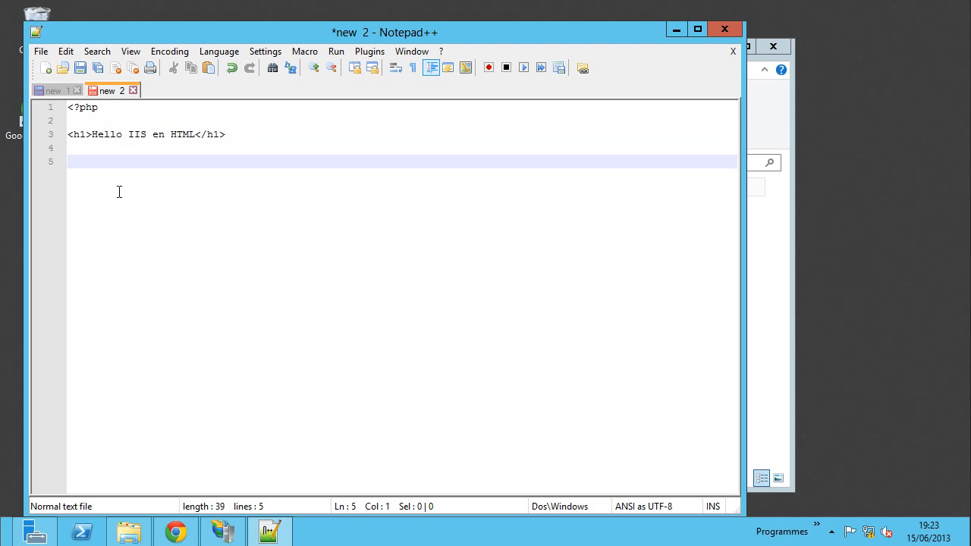
{"action": "type", "text": "?>"}
- Change the heading to Hello IIS en PHP and turn it into an echo "..."; statement
{"action": "left_click", "coordinate": [70, 135]}
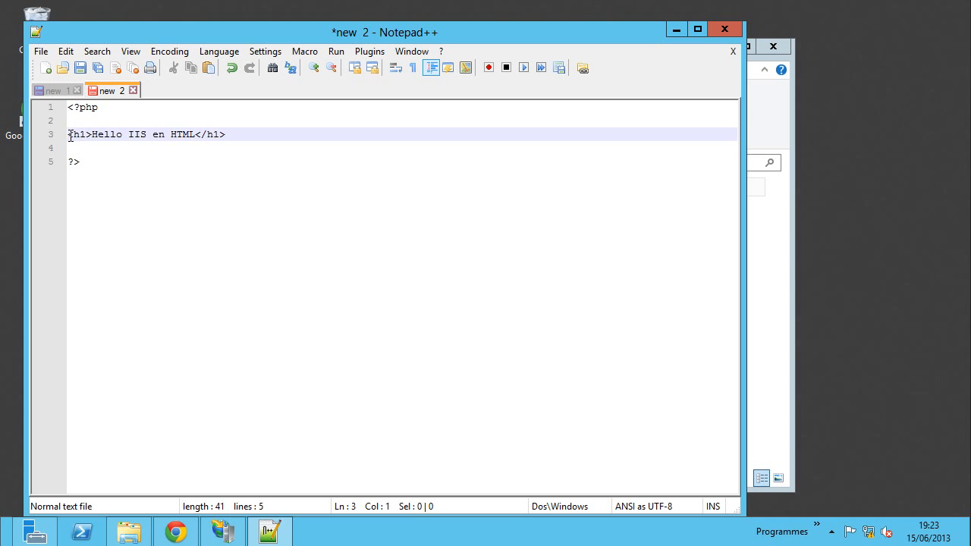
{"action": "double_click", "coordinate": [184, 136]}
{"action": "type", "text": "PHP"}
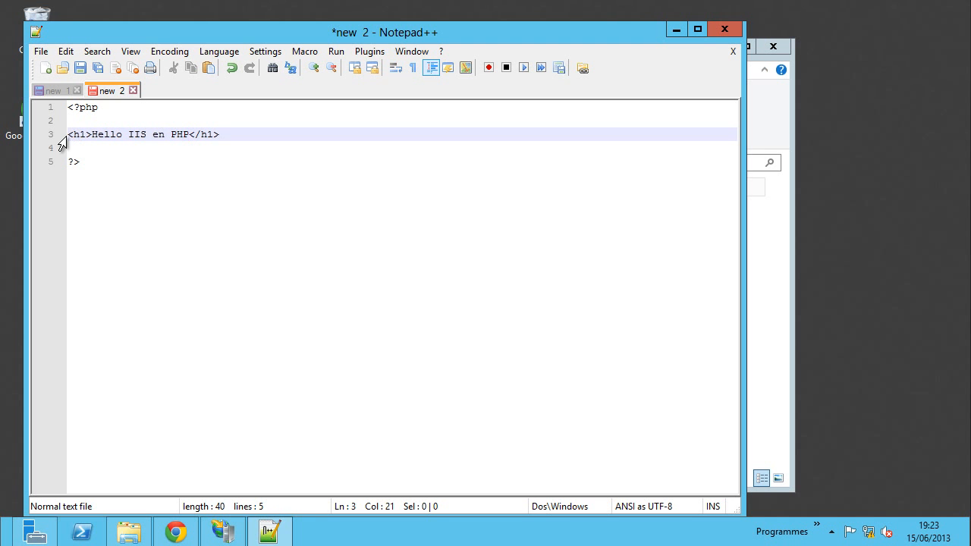
{"action": "left_click", "coordinate": [69, 135]}
{"action": "type", "text": "echo "}
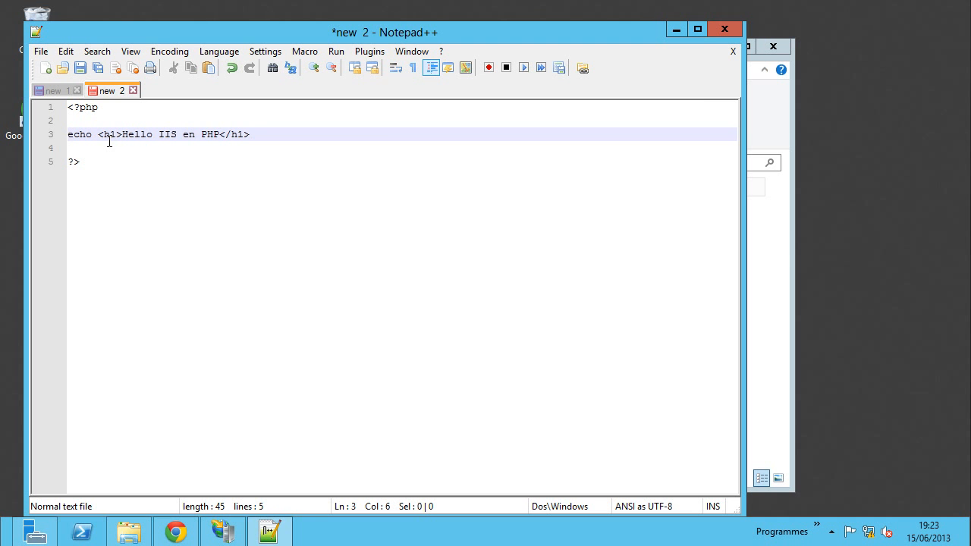
{"action": "type", "text": "\""}
{"action": "left_click", "coordinate": [269, 136]}
{"action": "type", "text": "\";"}
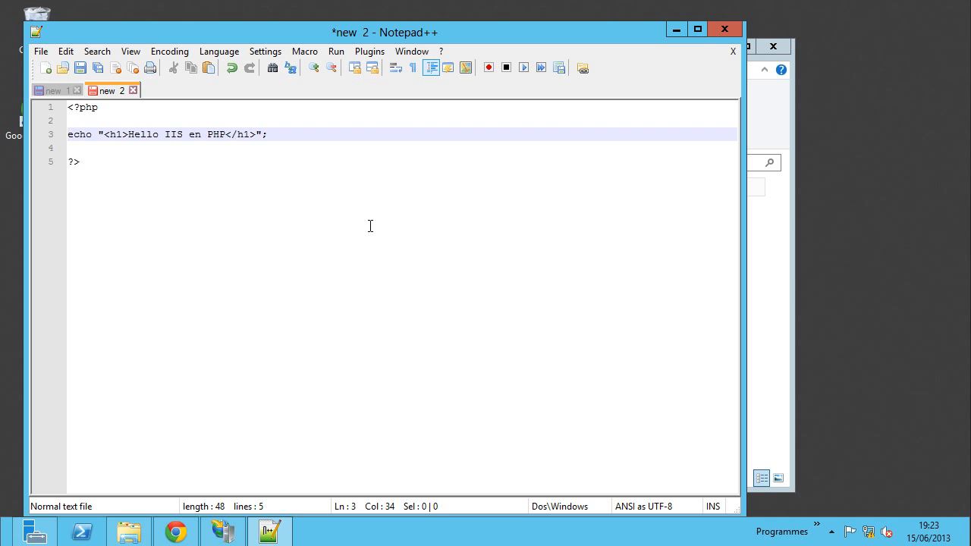
{"action": "left_click", "coordinate": [52, 90]}
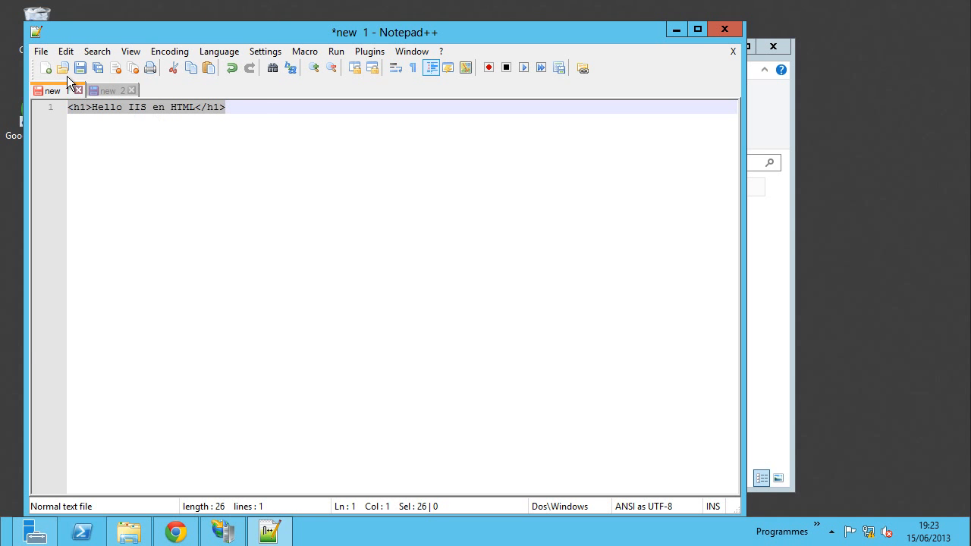
- Start Save As for the HTML document and browse to C:\inetpub\wwwroot
{"action": "left_click", "coordinate": [43, 50]}
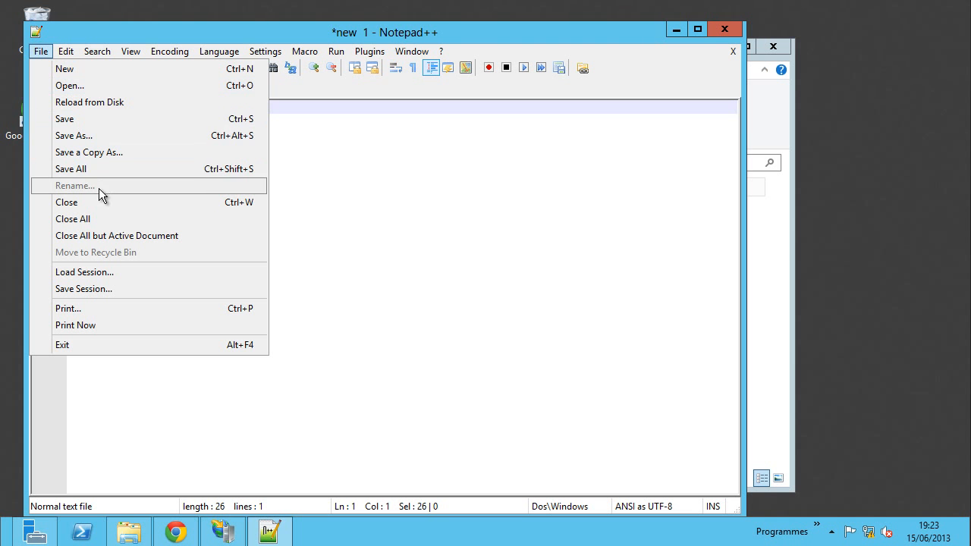
{"action": "left_click", "coordinate": [79, 135]}
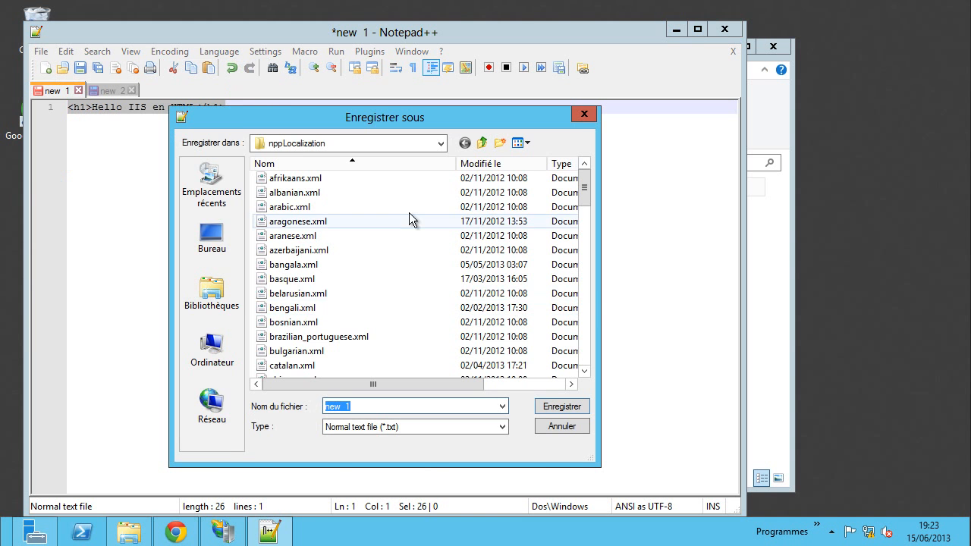
{"action": "left_click", "coordinate": [212, 349]}
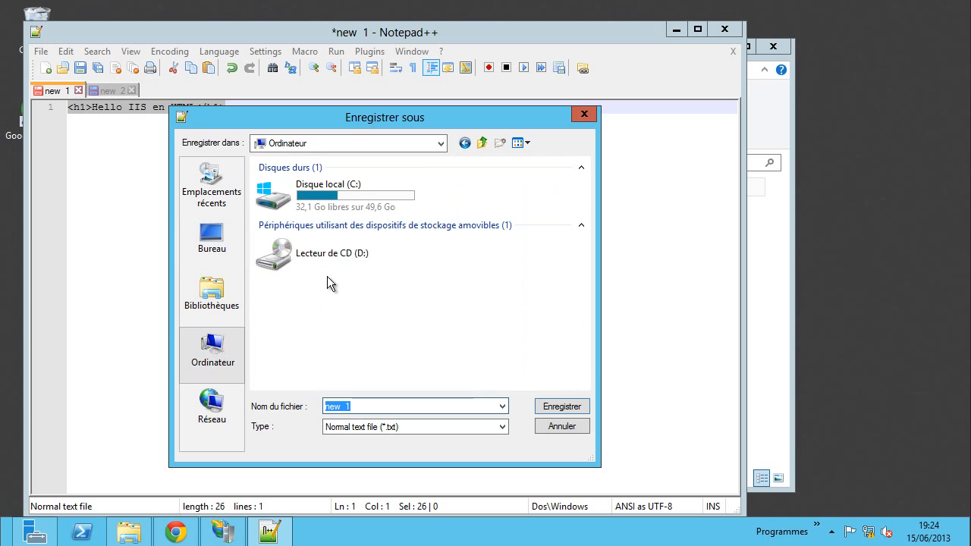
{"action": "double_click", "coordinate": [326, 206]}
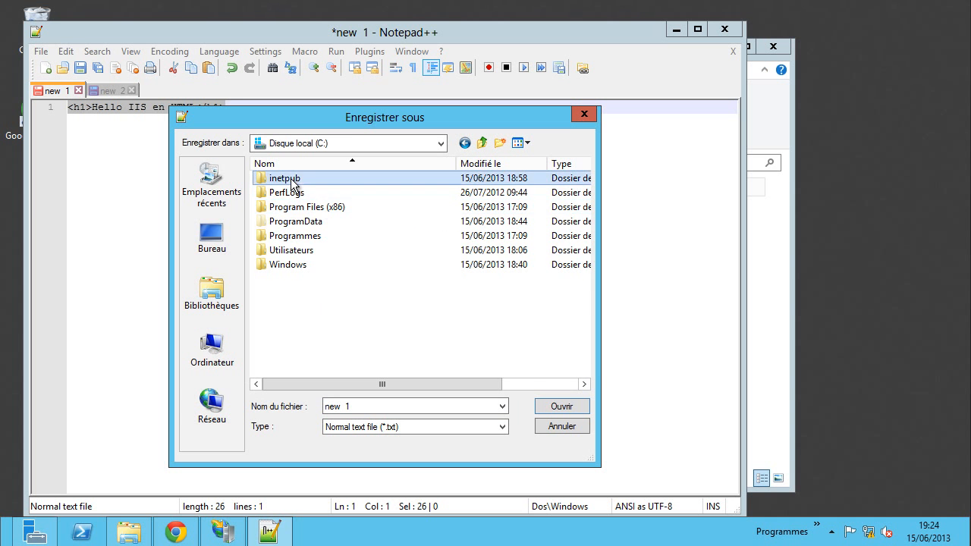
{"action": "double_click", "coordinate": [291, 179]}
{"action": "double_click", "coordinate": [290, 250]}
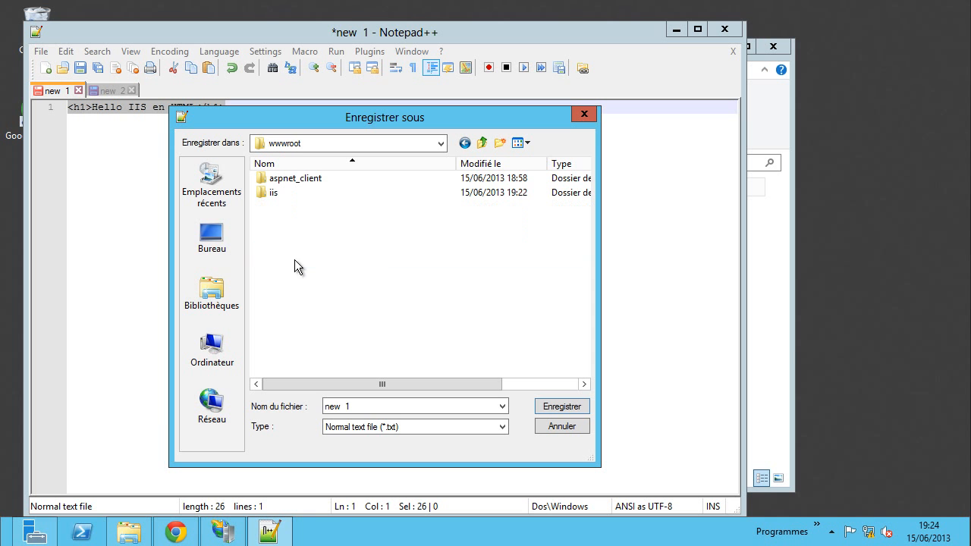
- Save it there as index.html with the HTML file type
{"action": "left_click", "coordinate": [389, 409]}
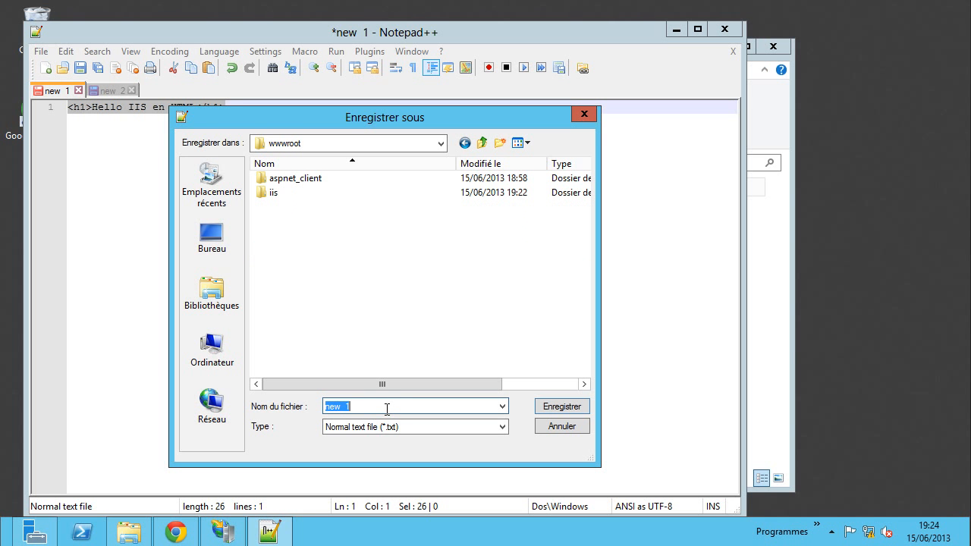
{"action": "type", "text": "index"}
{"action": "left_click", "coordinate": [372, 428]}
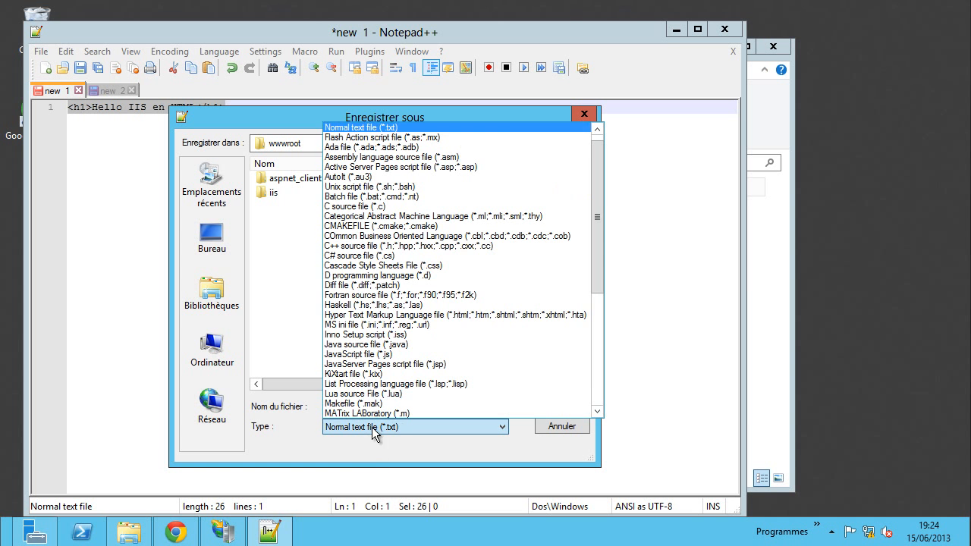
{"action": "left_click", "coordinate": [407, 315]}
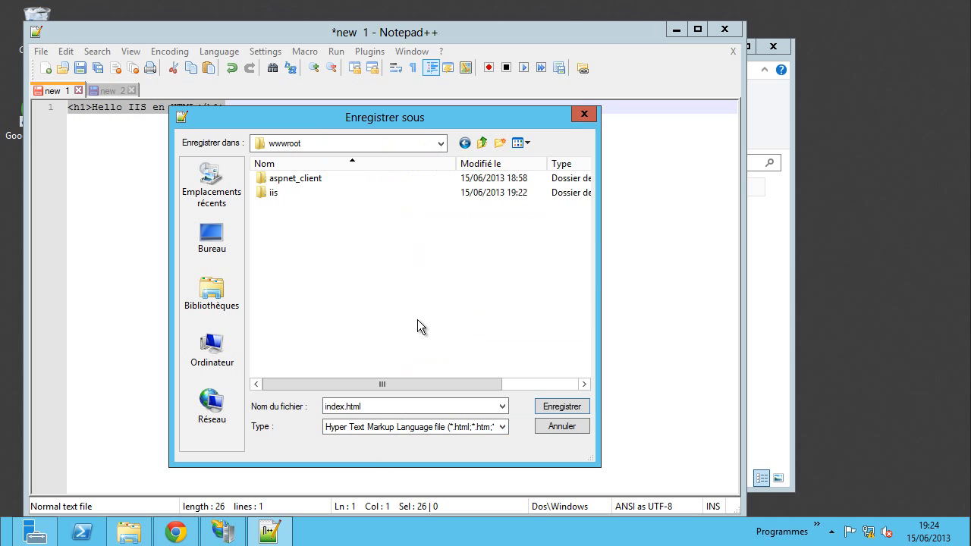
{"action": "left_click", "coordinate": [562, 406]}
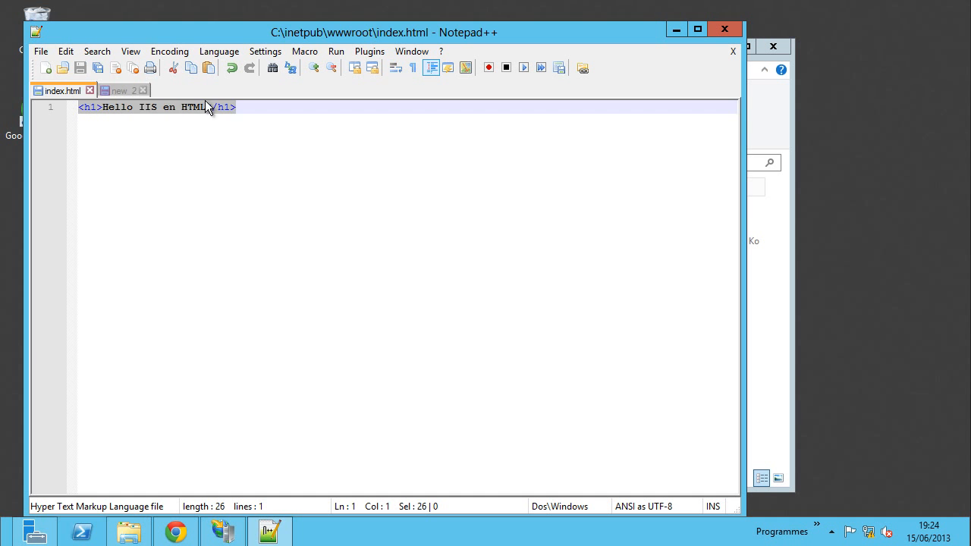
{"action": "left_click", "coordinate": [113, 91]}
{"action": "left_click", "coordinate": [38, 52]}
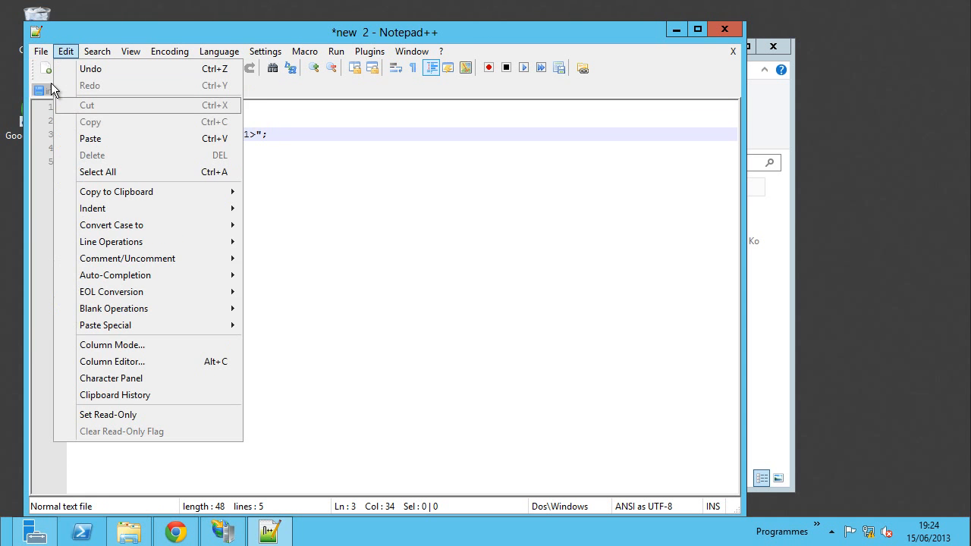
- Save the PHP script as index.php in C:\inetpub\wwwroot with the PHP Hypertext Preprocessor file type
{"action": "mouse_move", "coordinate": [42, 53]}
{"action": "left_click", "coordinate": [76, 135]}
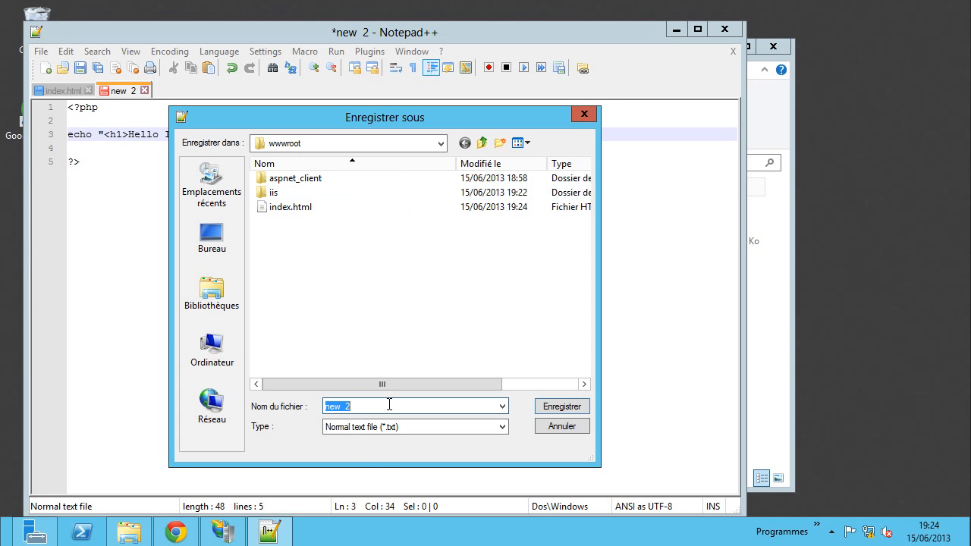
{"action": "type", "text": "index"}
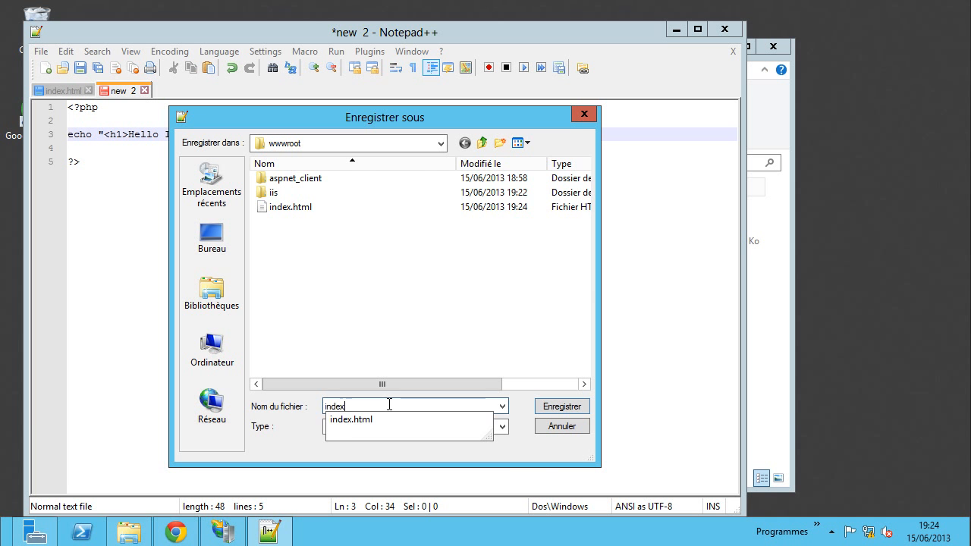
{"action": "left_click", "coordinate": [535, 453]}
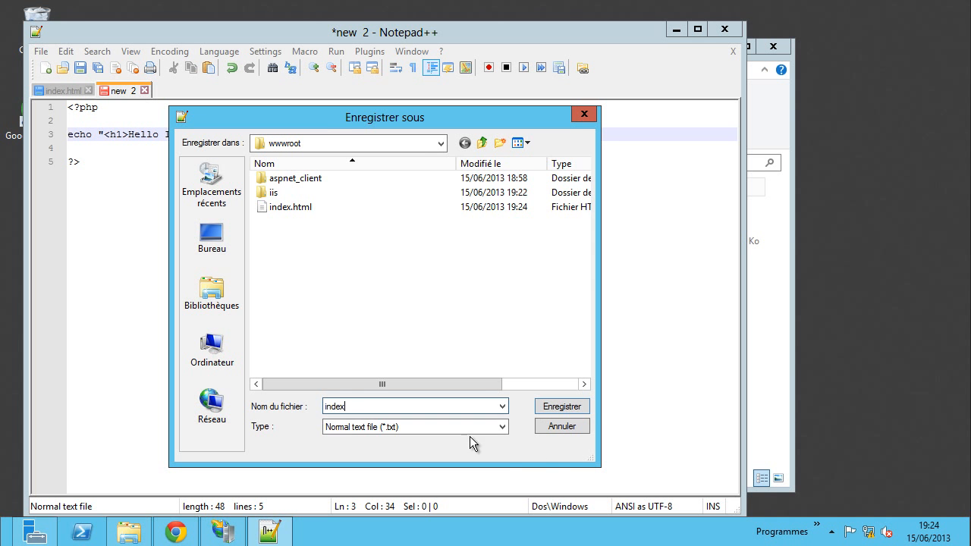
{"action": "left_click", "coordinate": [463, 428]}
{"action": "scroll", "coordinate": [475, 353], "scroll_direction": "down", "scroll_amount": 1}
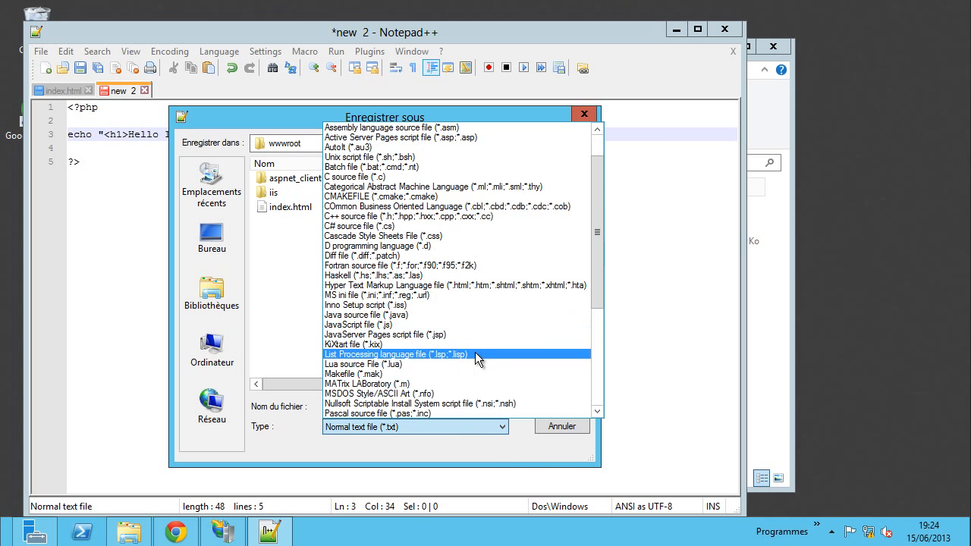
{"action": "scroll", "coordinate": [475, 353], "scroll_direction": "down", "scroll_amount": 3}
{"action": "left_click", "coordinate": [466, 343]}
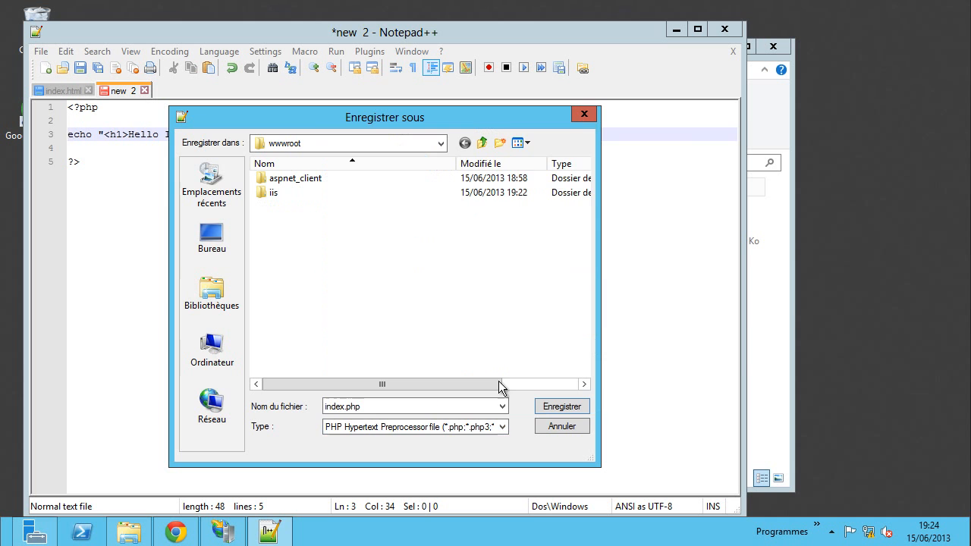
{"action": "left_click", "coordinate": [561, 406]}
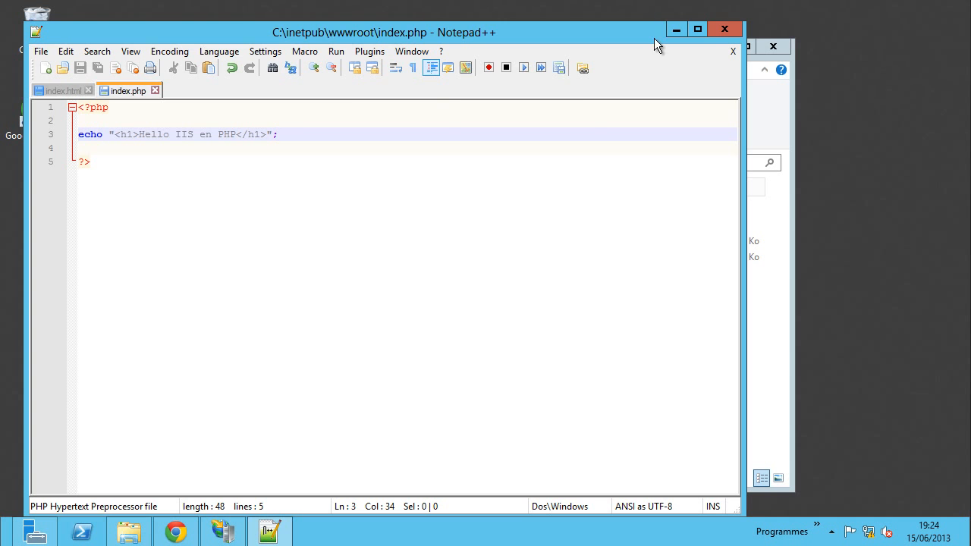
- Minimize Notepad++ and reload localhost in Chrome to display the Hello IIS en HTML heading
{"action": "left_click", "coordinate": [677, 27]}
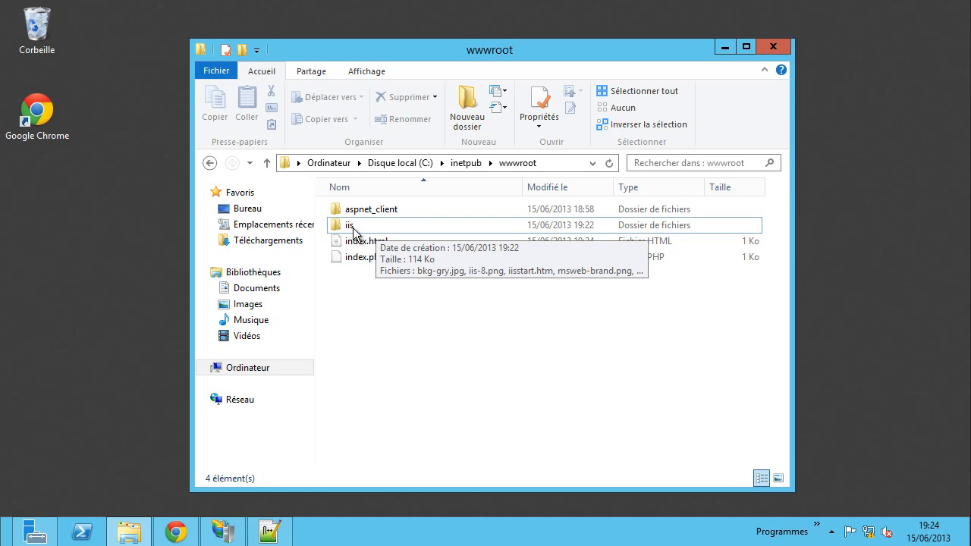
{"action": "left_click", "coordinate": [182, 542]}
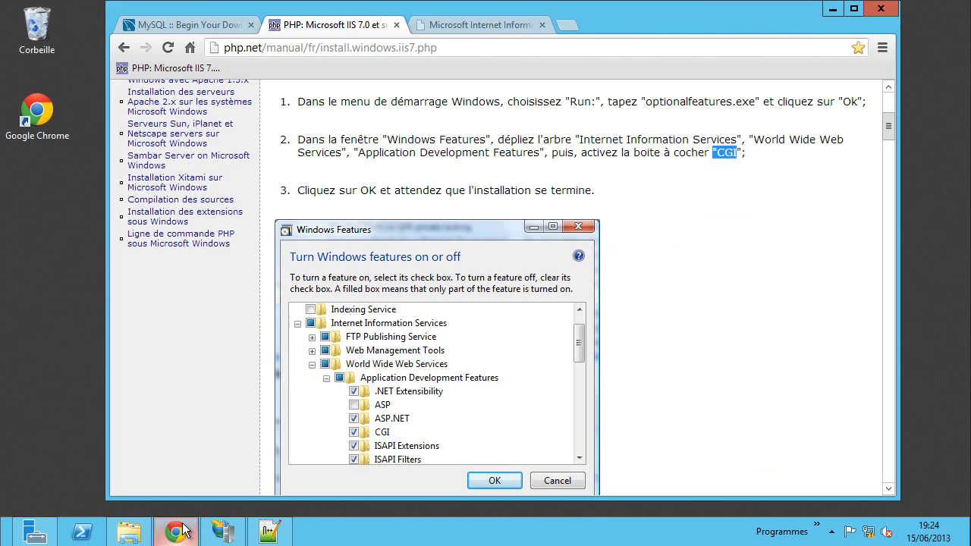
{"action": "left_click", "coordinate": [447, 25]}
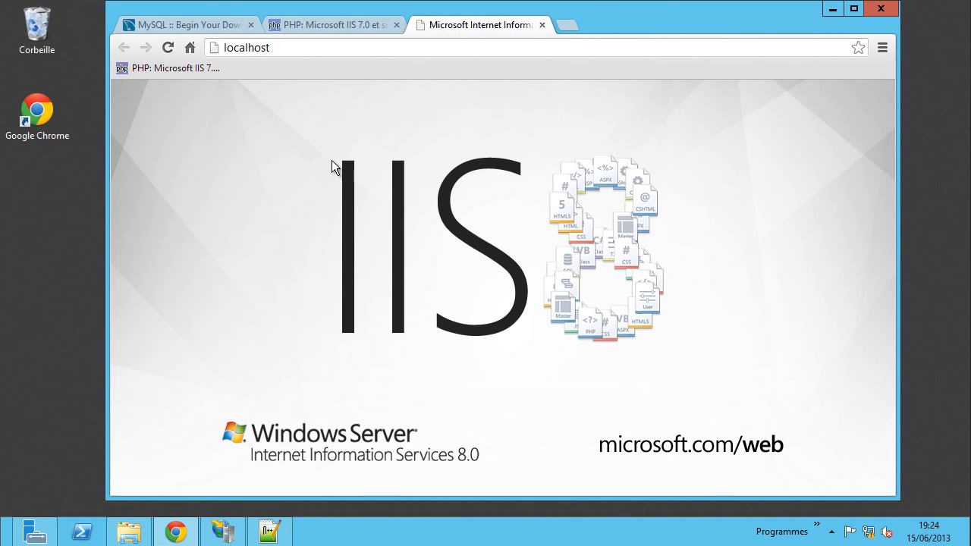
{"action": "left_click", "coordinate": [167, 48]}
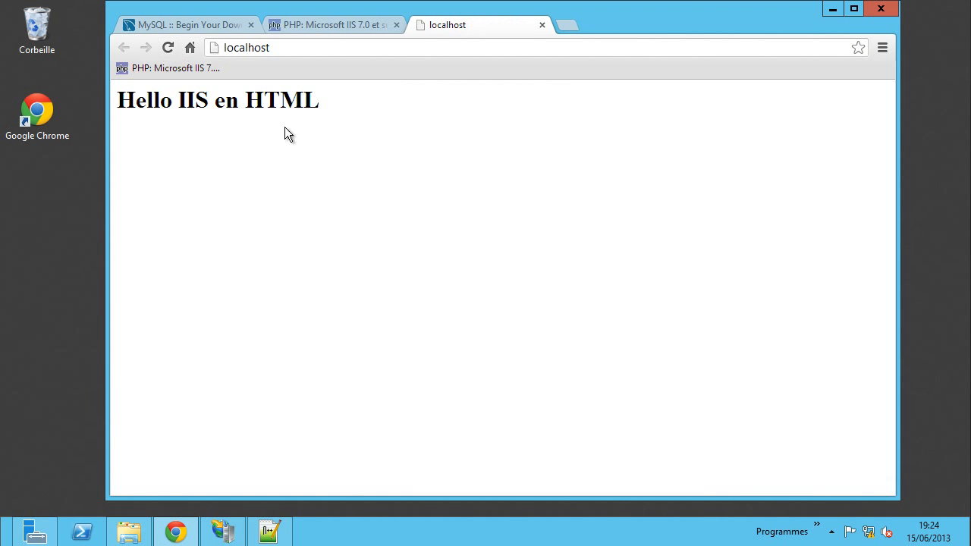
{"action": "left_click_drag", "start_coordinate": [323, 102], "coordinate": [108, 99]}
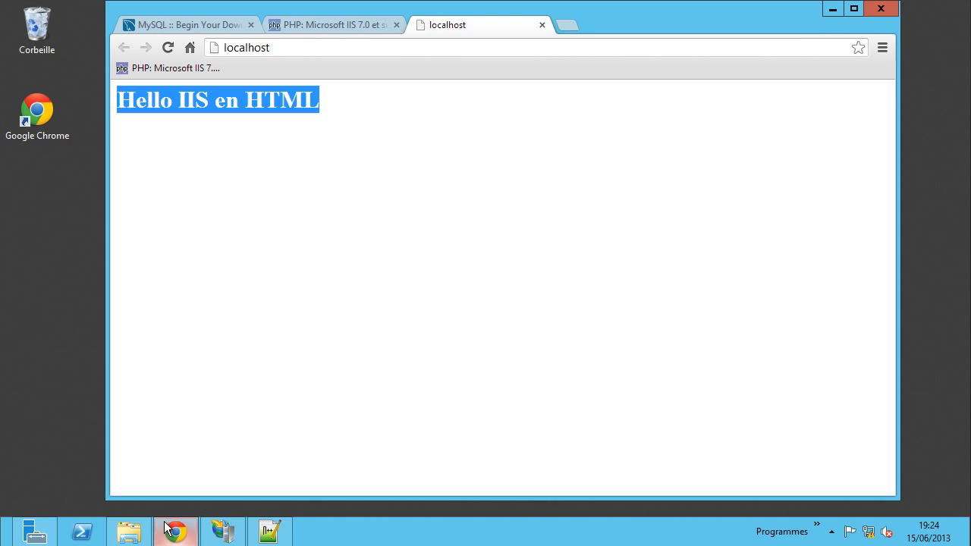
- Rename index.html in wwwroot to index0.html
{"action": "left_click", "coordinate": [129, 531]}
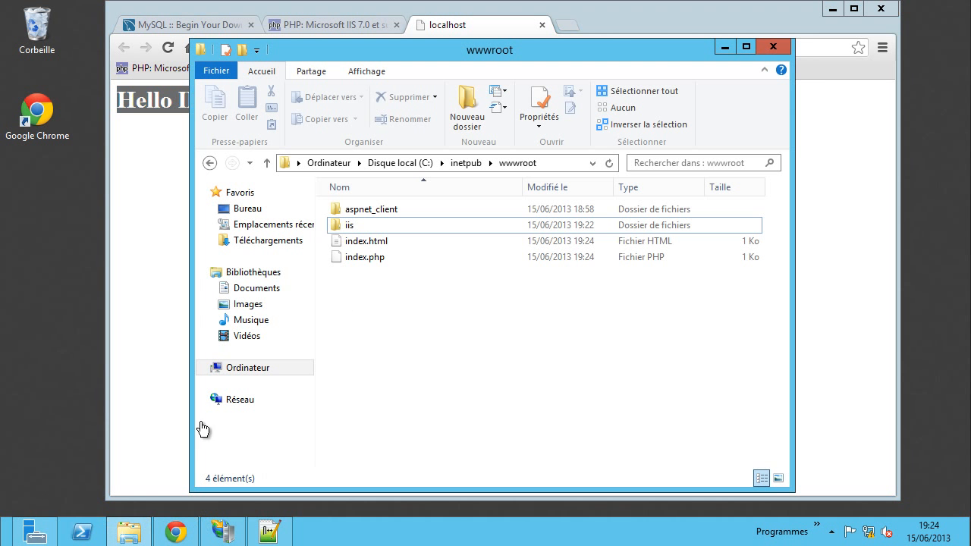
{"action": "left_click", "coordinate": [366, 245]}
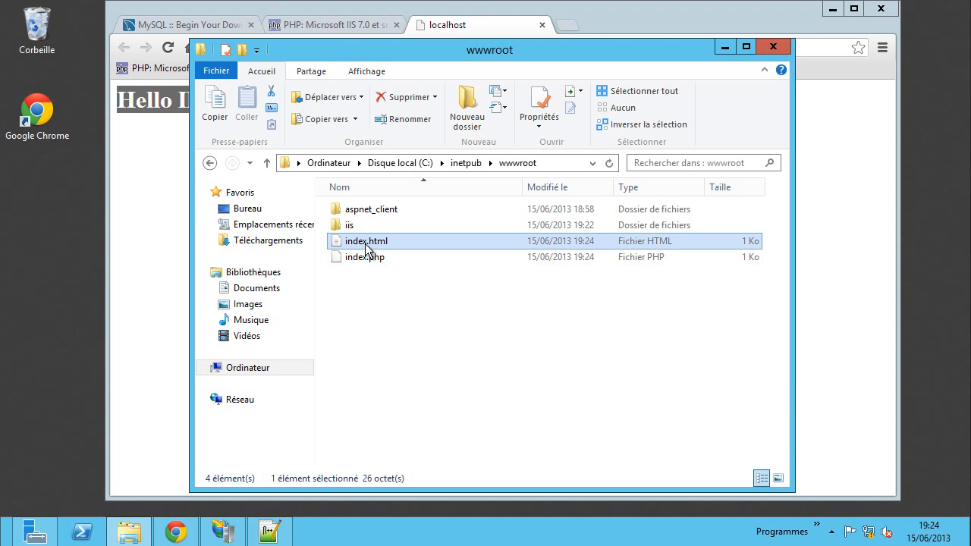
{"action": "left_click", "coordinate": [366, 243]}
{"action": "left_click", "coordinate": [366, 241]}
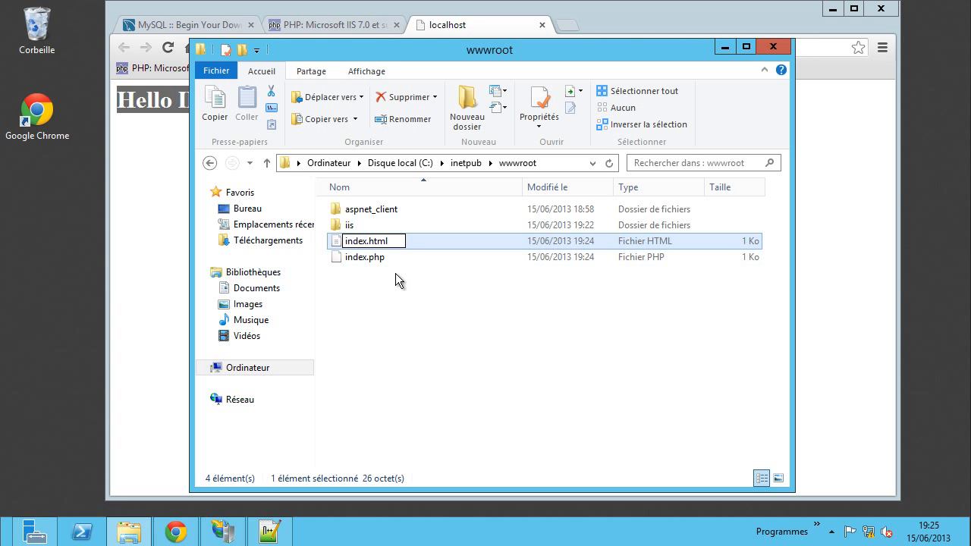
{"action": "type", "text": "0"}
{"action": "key", "text": "Return"}
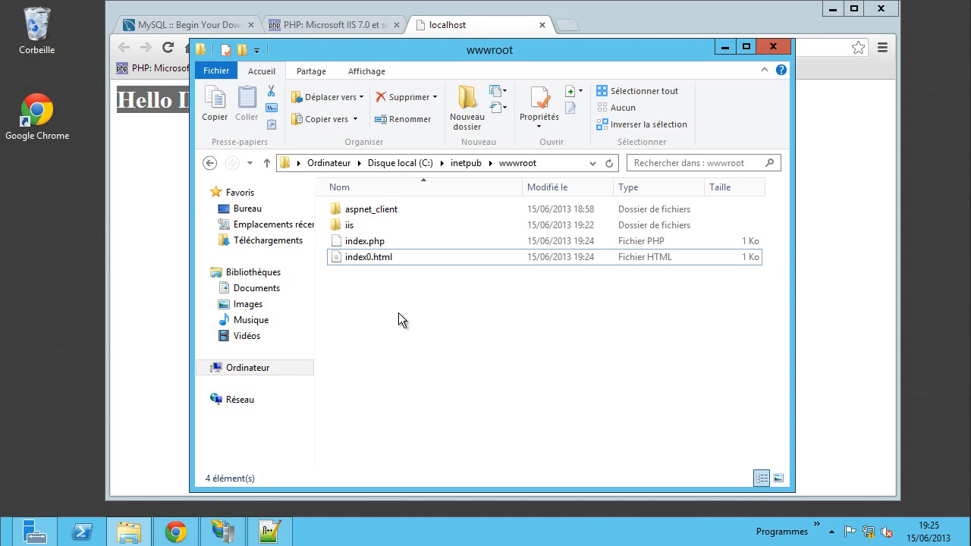
{"action": "left_click", "coordinate": [399, 320]}
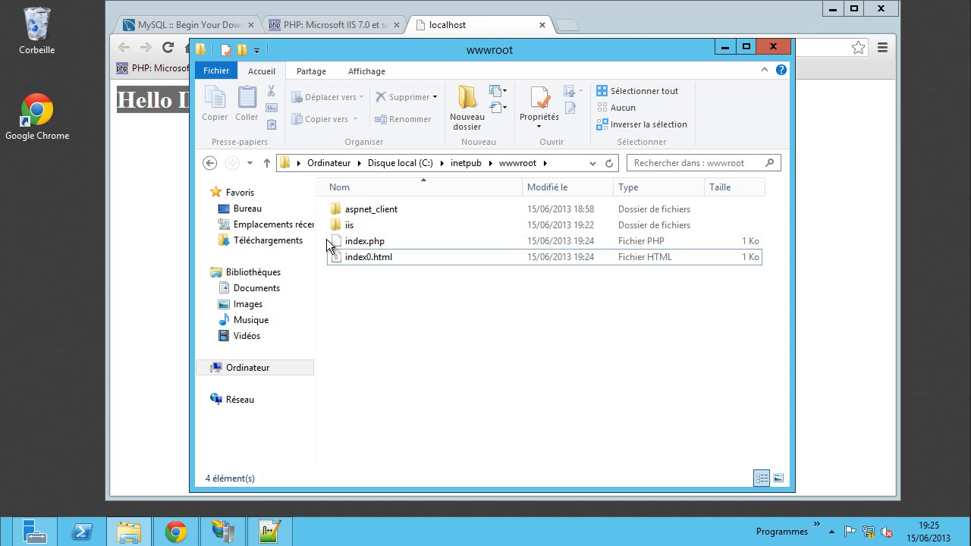
- Reload localhost in Chrome to confirm it now returns the 403.14 error
{"action": "left_click", "coordinate": [147, 157]}
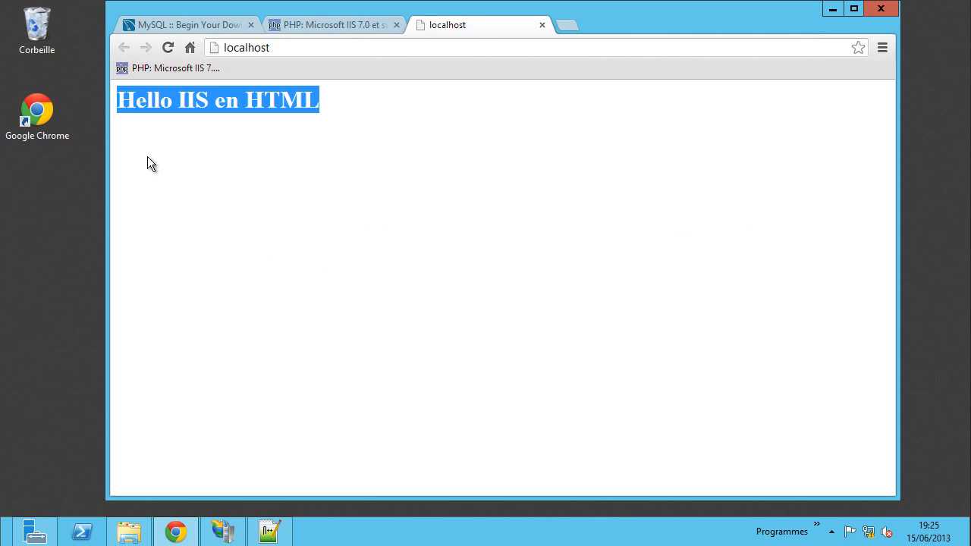
{"action": "left_click", "coordinate": [172, 45]}
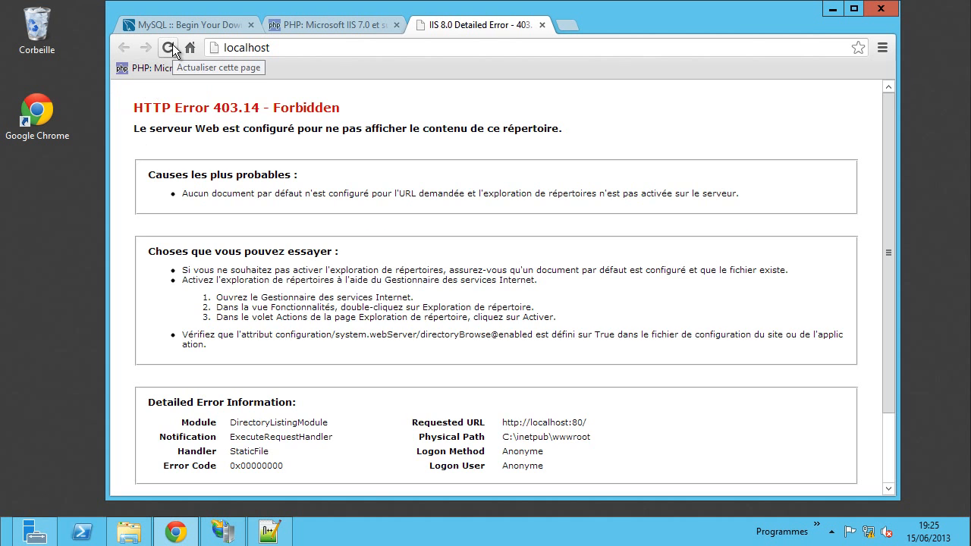
{"action": "left_click_drag", "start_coordinate": [195, 108], "coordinate": [316, 217]}
{"action": "left_click", "coordinate": [316, 217]}
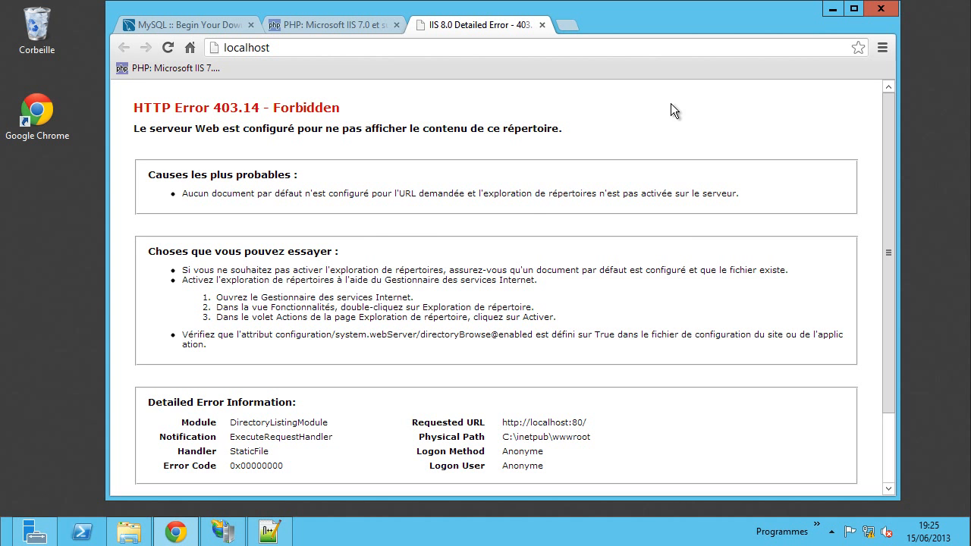
- Minimize Chrome and open a second File Explorer window showing Libraries
{"action": "left_click", "coordinate": [833, 9]}
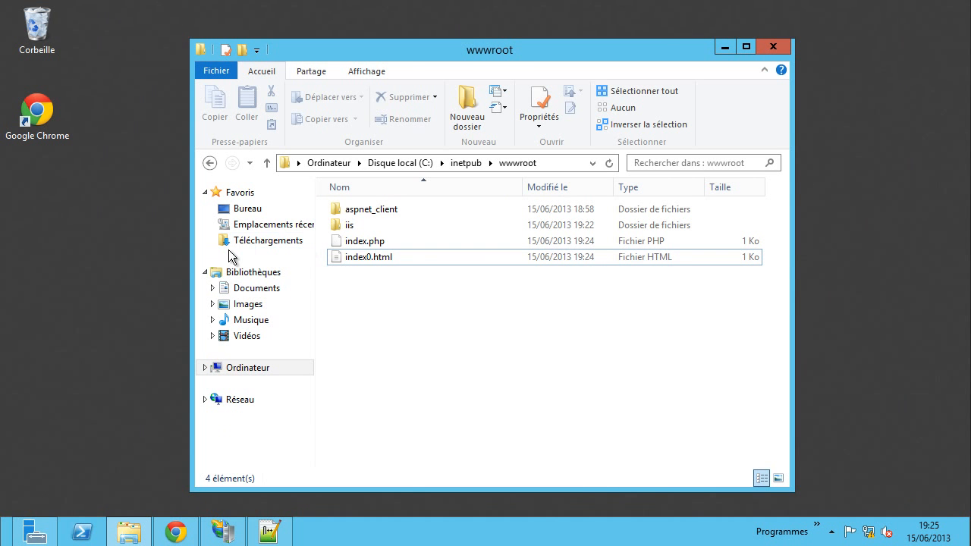
{"action": "left_click_drag", "start_coordinate": [402, 55], "coordinate": [546, 39]}
{"action": "right_click", "coordinate": [132, 535]}
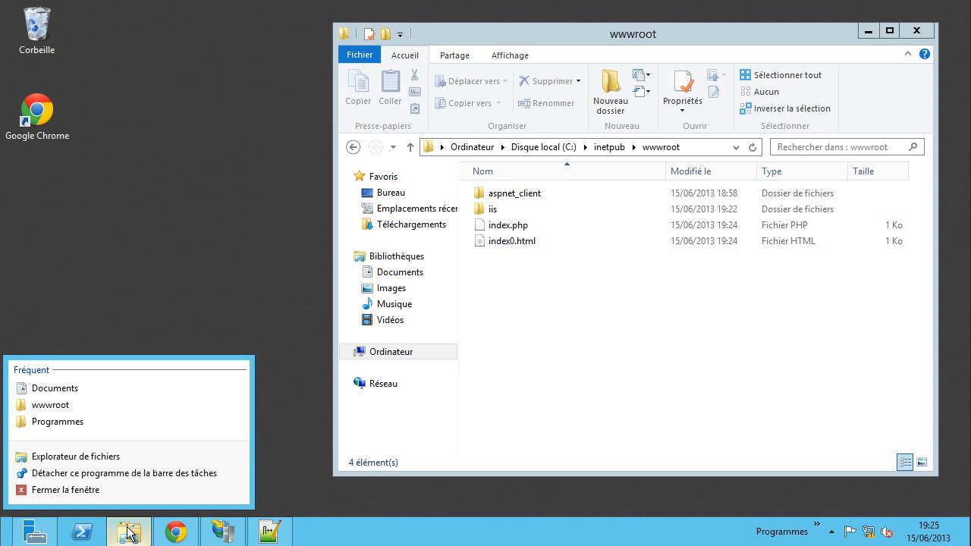
{"action": "left_click", "coordinate": [102, 456]}
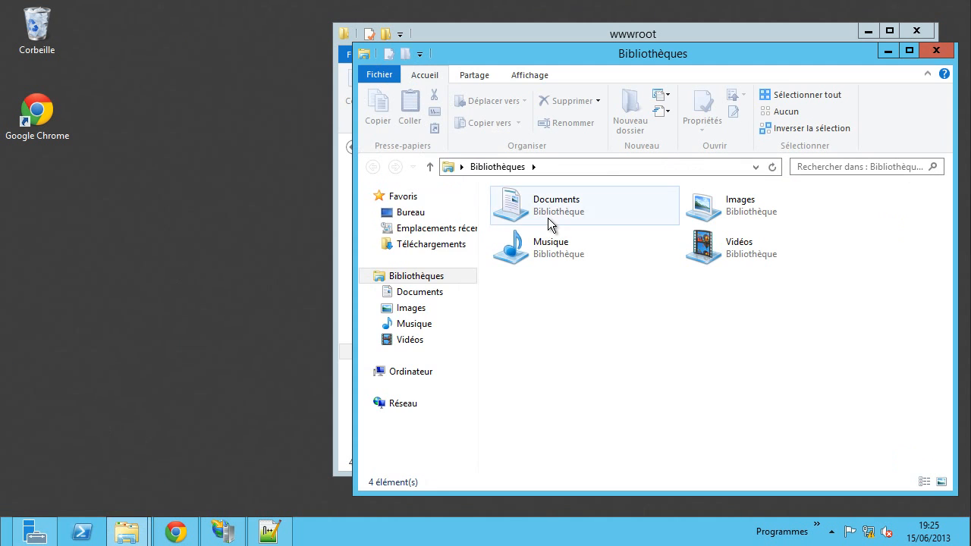
- Run php-5.3.26-nts-Win32-VC9-x86.msi from Téléchargements and confirm the security prompt
{"action": "left_click", "coordinate": [425, 244]}
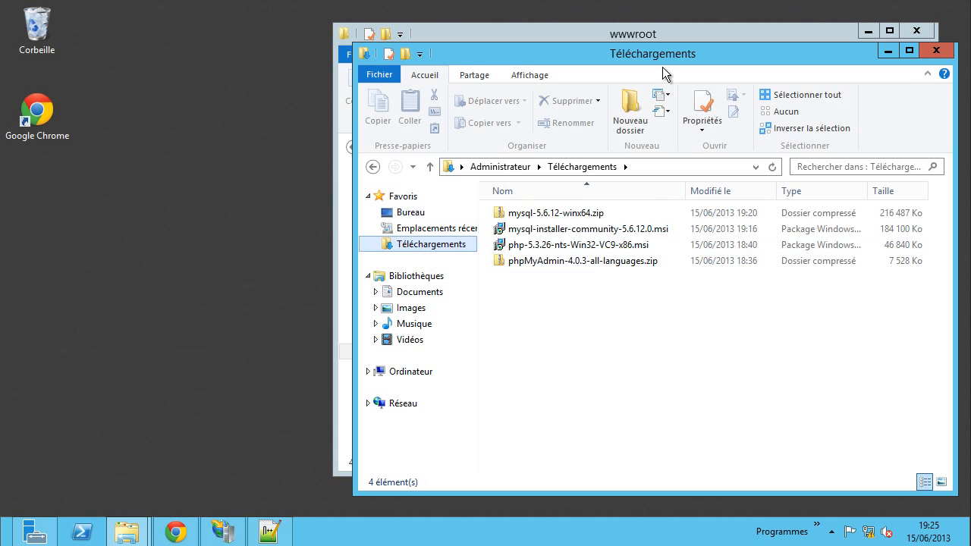
{"action": "left_click_drag", "start_coordinate": [655, 61], "coordinate": [486, 45]}
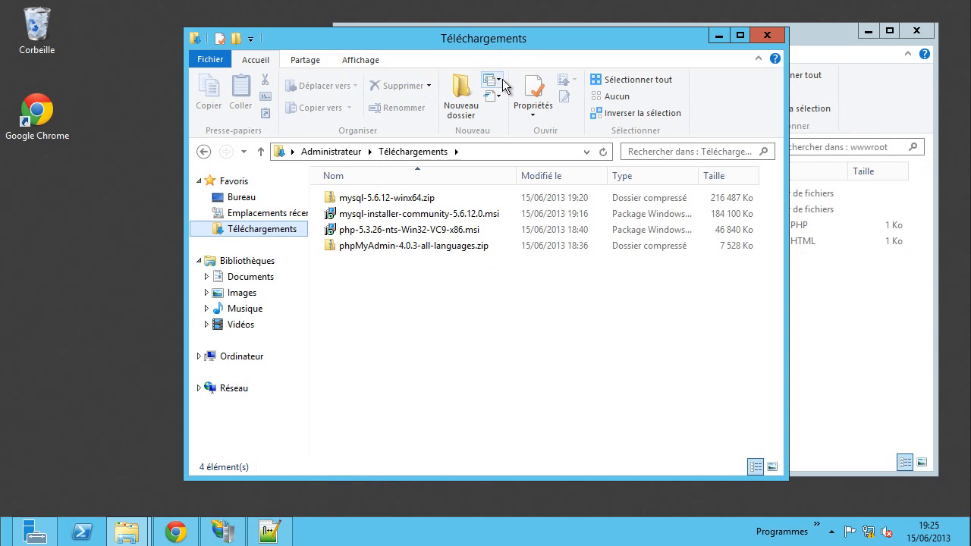
{"action": "left_click", "coordinate": [355, 231]}
{"action": "double_click", "coordinate": [357, 234]}
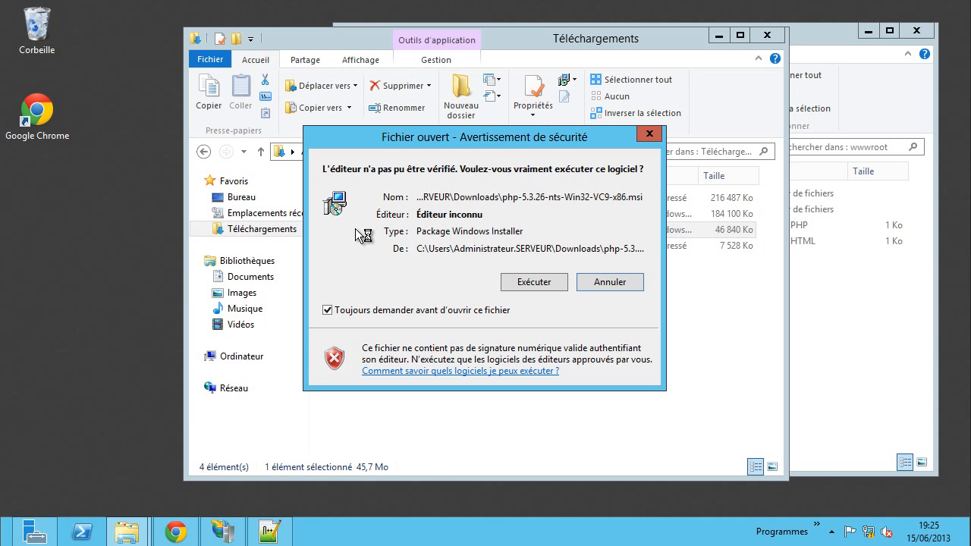
{"action": "left_click", "coordinate": [561, 285]}
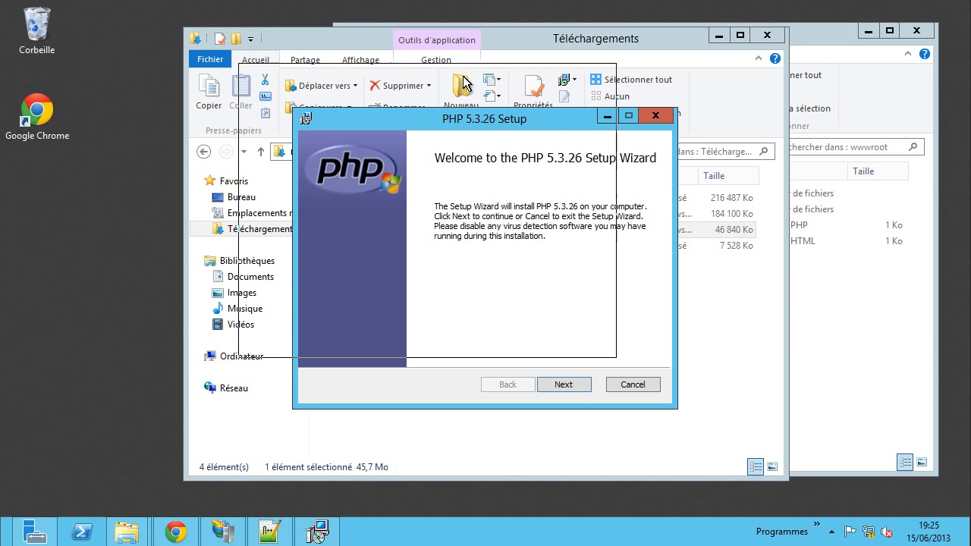
- Accept the license, keep C:\Program Files (x86)\PHP\, and select IIS FastCGI
{"action": "left_click_drag", "start_coordinate": [519, 123], "coordinate": [461, 74]}
{"action": "left_click", "coordinate": [505, 336]}
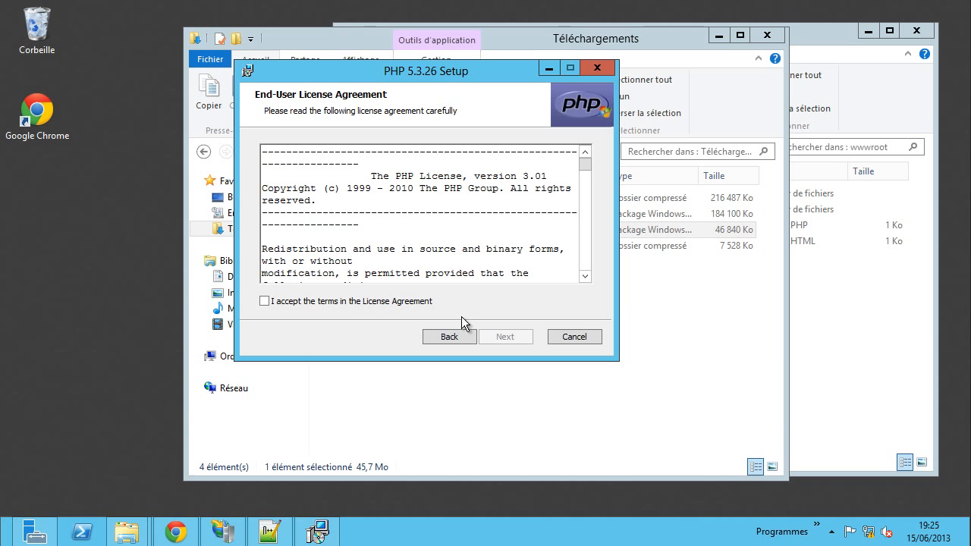
{"action": "left_click", "coordinate": [430, 302]}
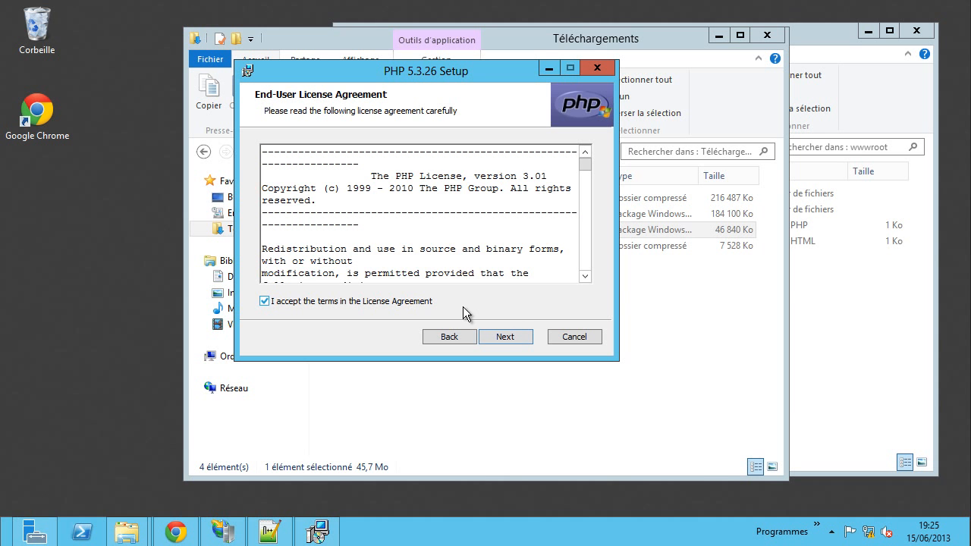
{"action": "left_click", "coordinate": [509, 337]}
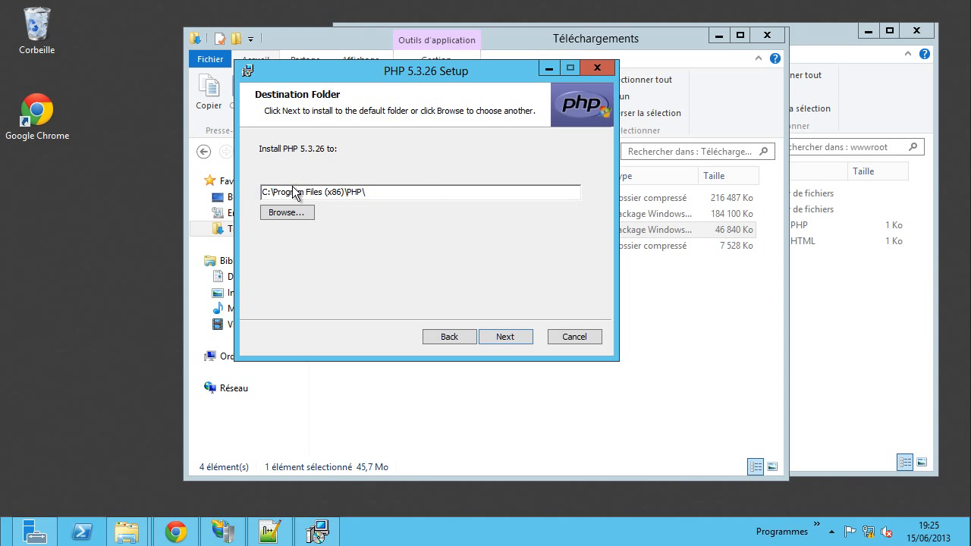
{"action": "left_click", "coordinate": [504, 338]}
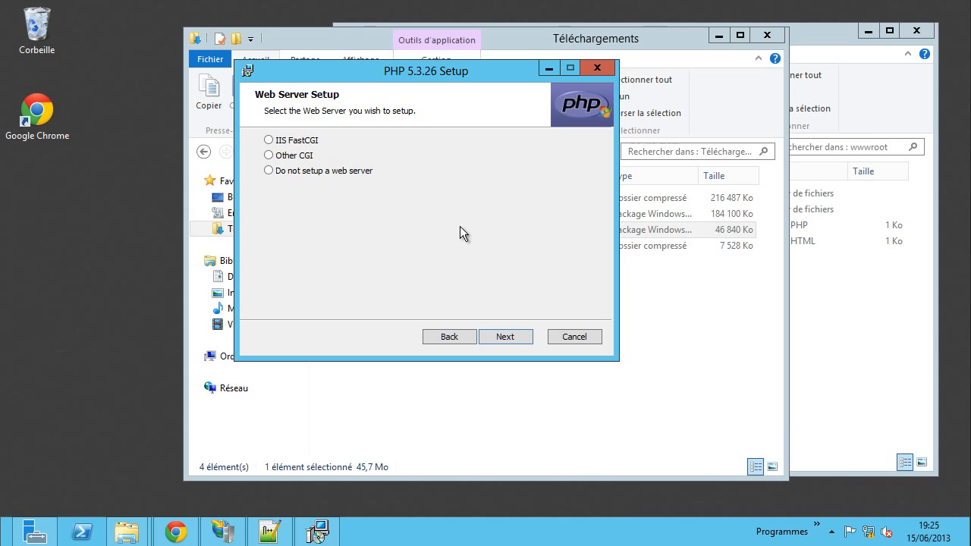
{"action": "left_click", "coordinate": [281, 143]}
{"action": "left_click", "coordinate": [179, 531]}
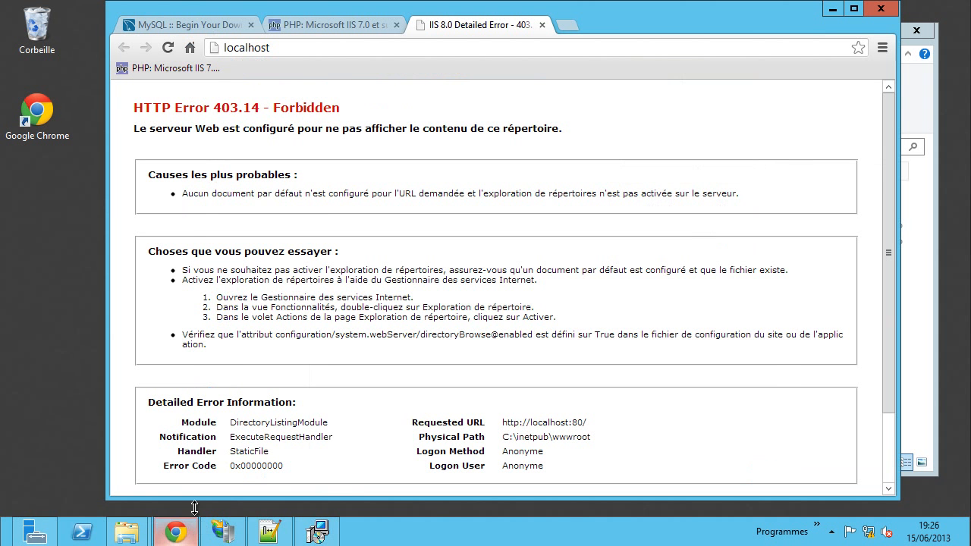
{"action": "left_click", "coordinate": [338, 27]}
{"action": "left_click", "coordinate": [215, 24]}
{"action": "left_click", "coordinate": [250, 25]}
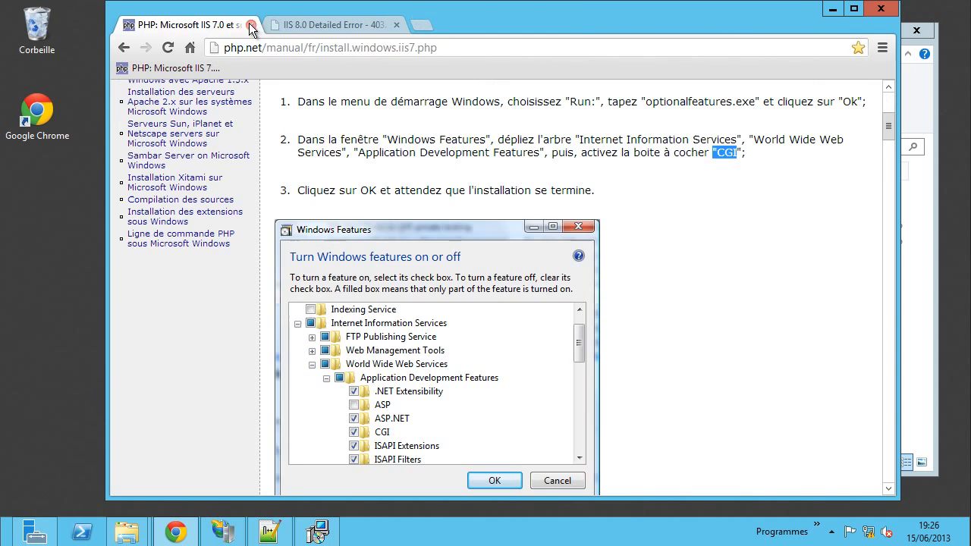
{"action": "scroll", "coordinate": [665, 276], "scroll_direction": "down", "scroll_amount": 5}
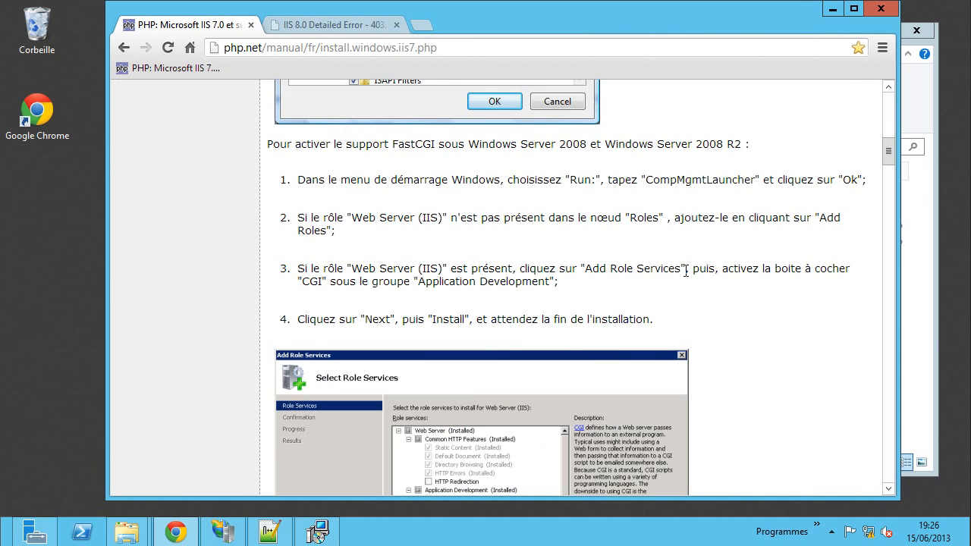
{"action": "scroll", "coordinate": [739, 297], "scroll_direction": "down", "scroll_amount": 3}
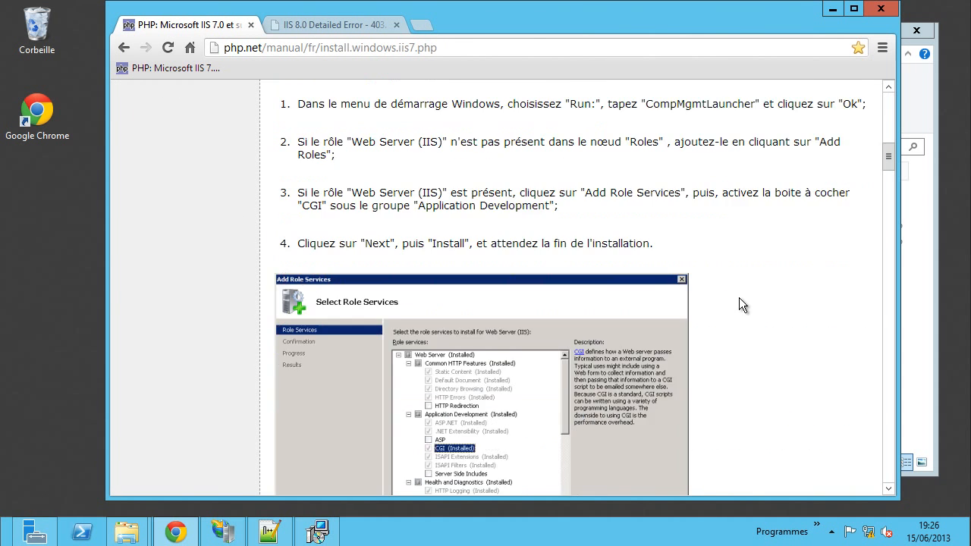
{"action": "scroll", "coordinate": [507, 283], "scroll_direction": "down", "scroll_amount": 6}
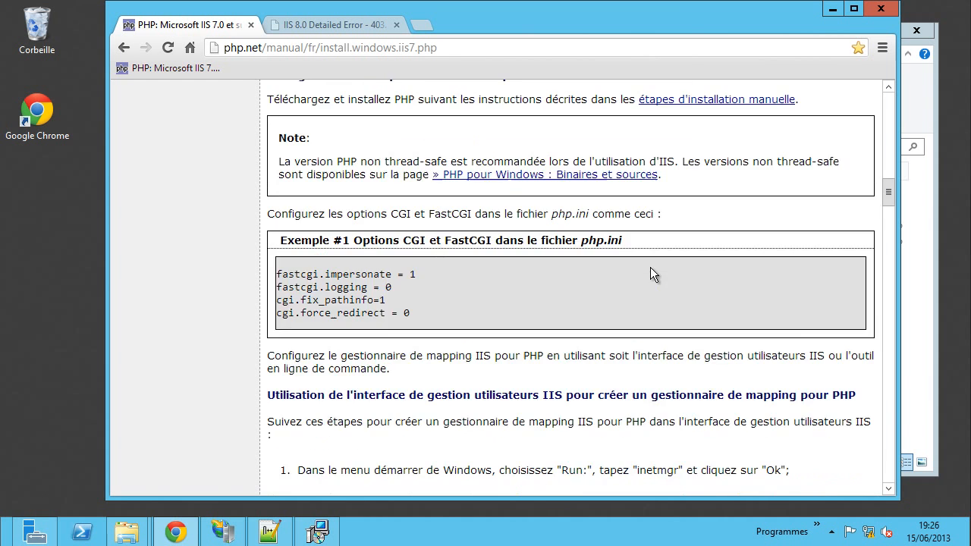
{"action": "scroll", "coordinate": [651, 267], "scroll_direction": "up", "scroll_amount": 12}
{"action": "scroll", "coordinate": [650, 274], "scroll_direction": "up", "scroll_amount": 4}
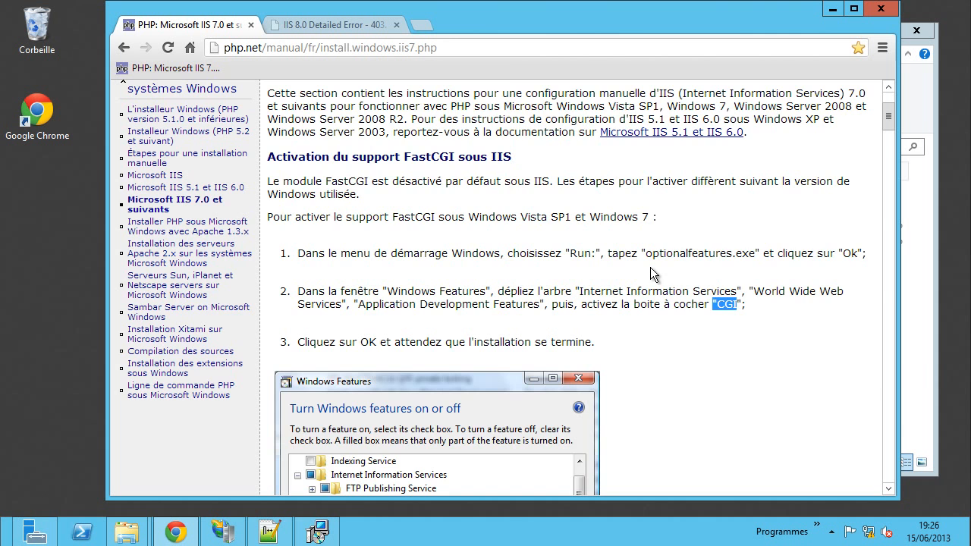
{"action": "scroll", "coordinate": [651, 268], "scroll_direction": "down", "scroll_amount": 2}
{"action": "scroll", "coordinate": [650, 268], "scroll_direction": "up", "scroll_amount": 1}
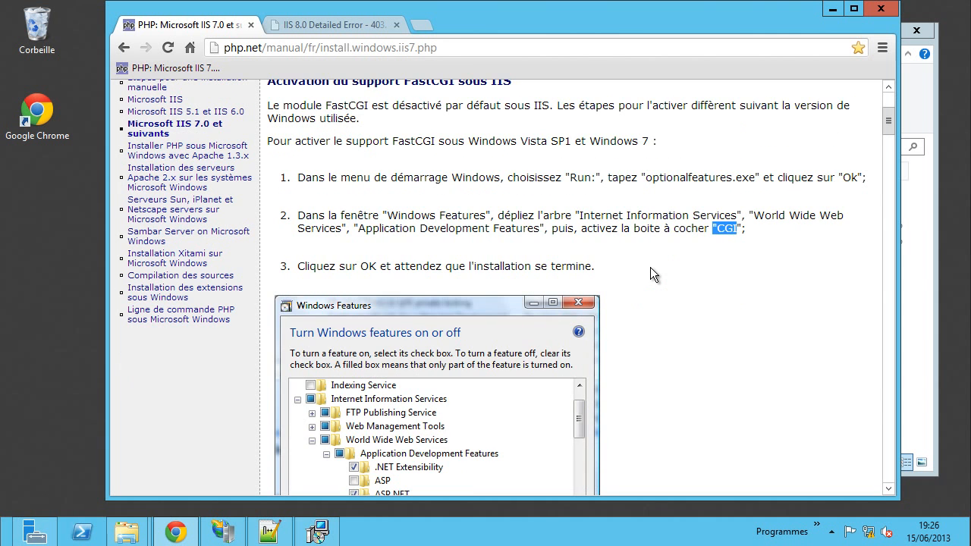
{"action": "scroll", "coordinate": [650, 267], "scroll_direction": "down", "scroll_amount": 1}
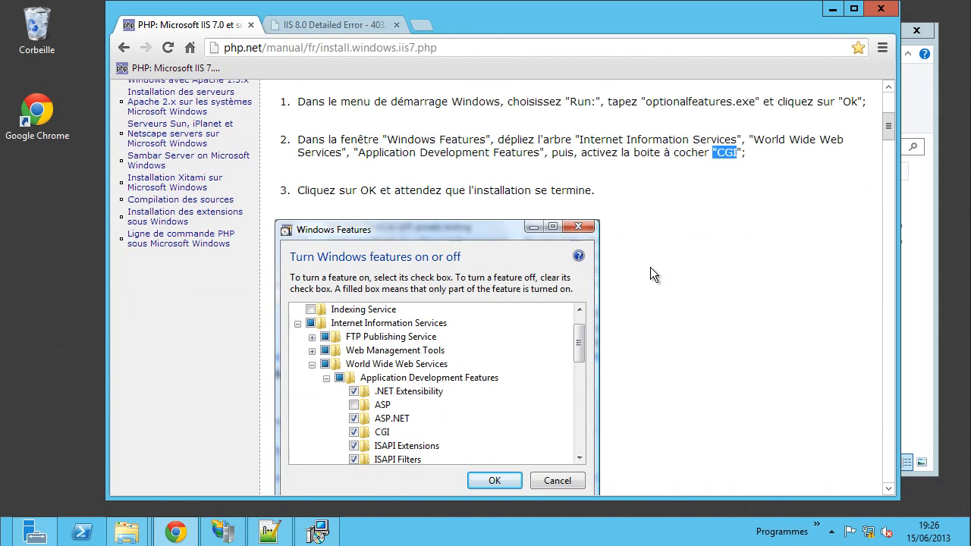
{"action": "scroll", "coordinate": [651, 267], "scroll_direction": "down", "scroll_amount": 3}
{"action": "scroll", "coordinate": [650, 267], "scroll_direction": "down", "scroll_amount": 1}
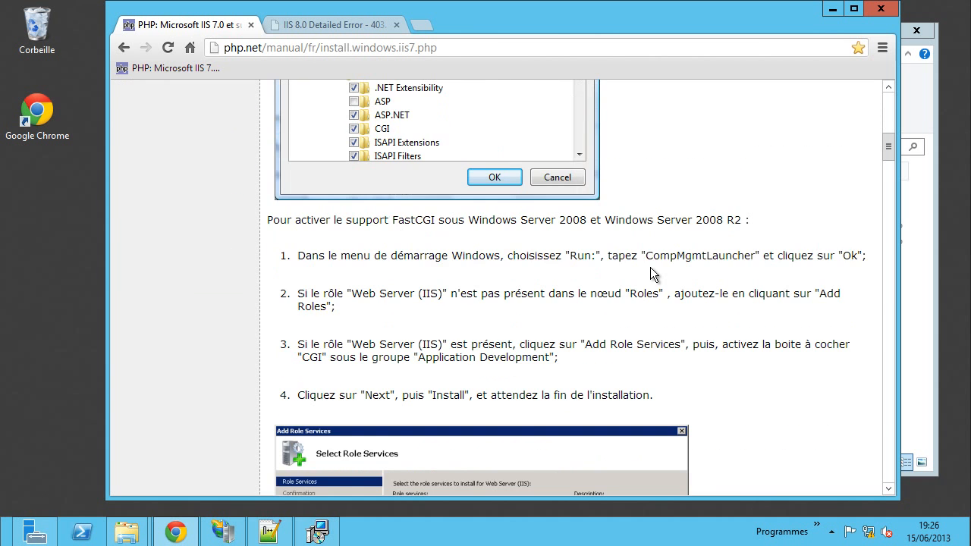
{"action": "scroll", "coordinate": [650, 267], "scroll_direction": "down", "scroll_amount": 4}
{"action": "scroll", "coordinate": [650, 266], "scroll_direction": "down", "scroll_amount": 3}
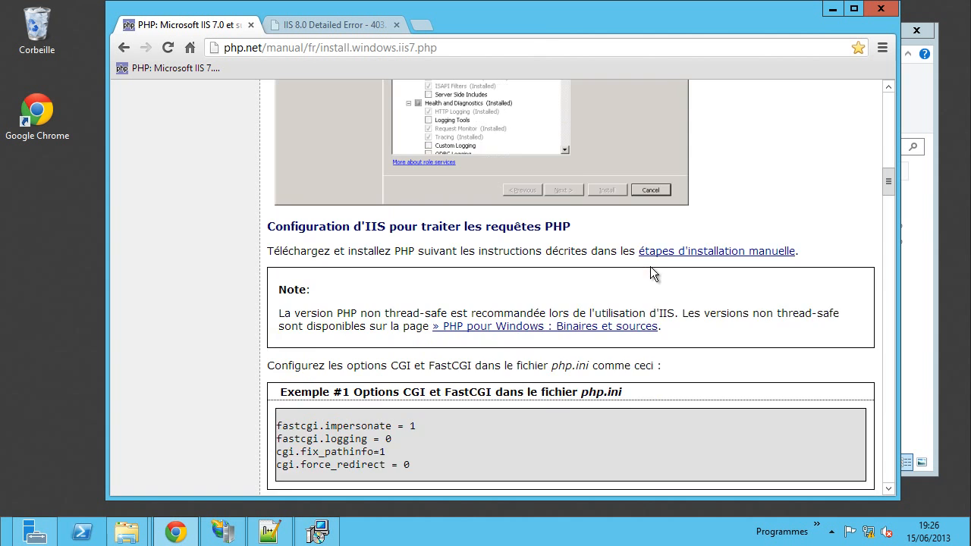
{"action": "scroll", "coordinate": [723, 302], "scroll_direction": "down", "scroll_amount": 1}
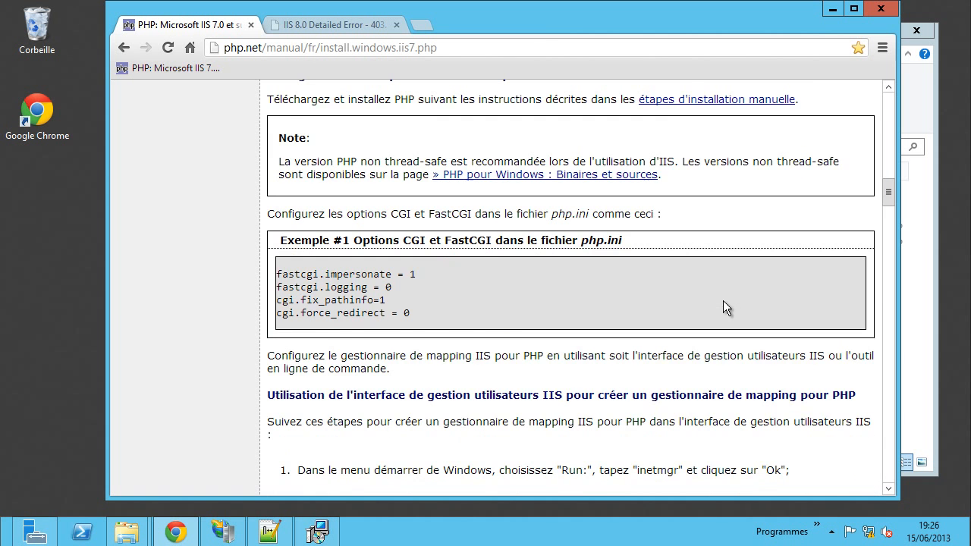
{"action": "scroll", "coordinate": [723, 301], "scroll_direction": "down", "scroll_amount": 5}
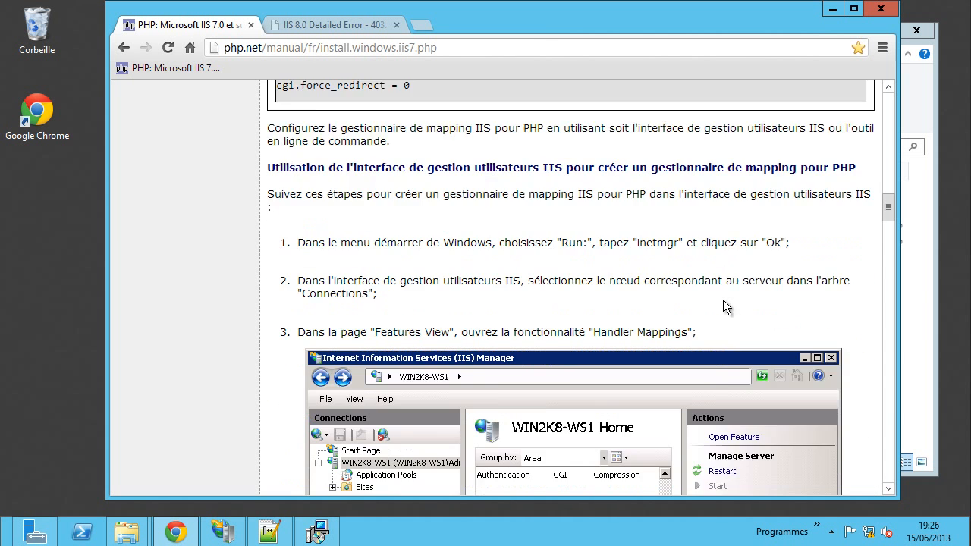
{"action": "scroll", "coordinate": [723, 300], "scroll_direction": "up", "scroll_amount": 8}
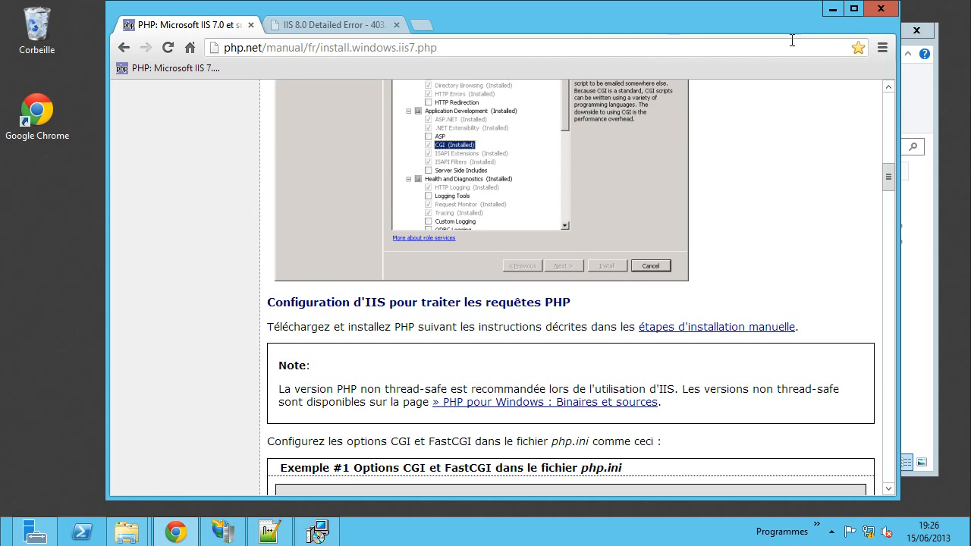
- Continue with IIS FastCGI and set Script Executable to install entirely on the local drive
{"action": "left_click", "coordinate": [831, 11]}
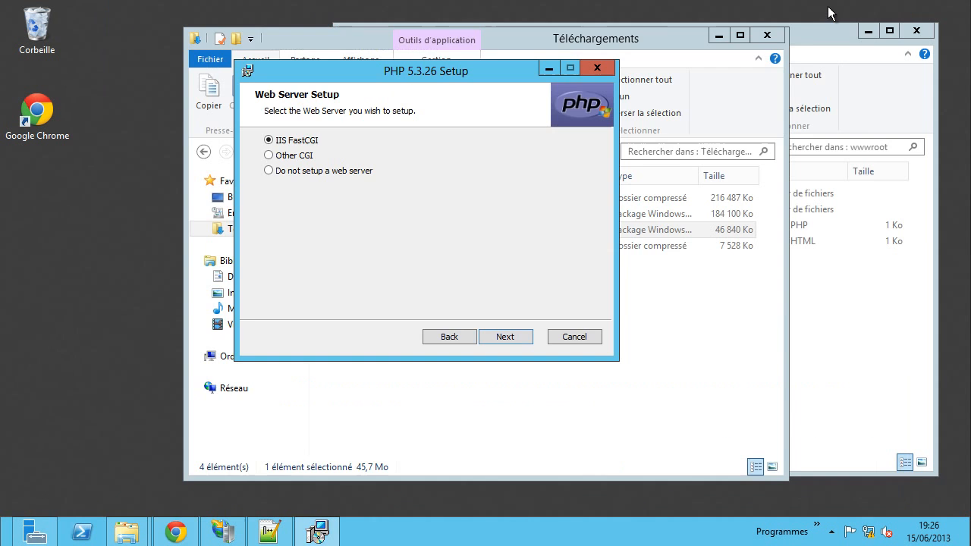
{"action": "left_click", "coordinate": [505, 337]}
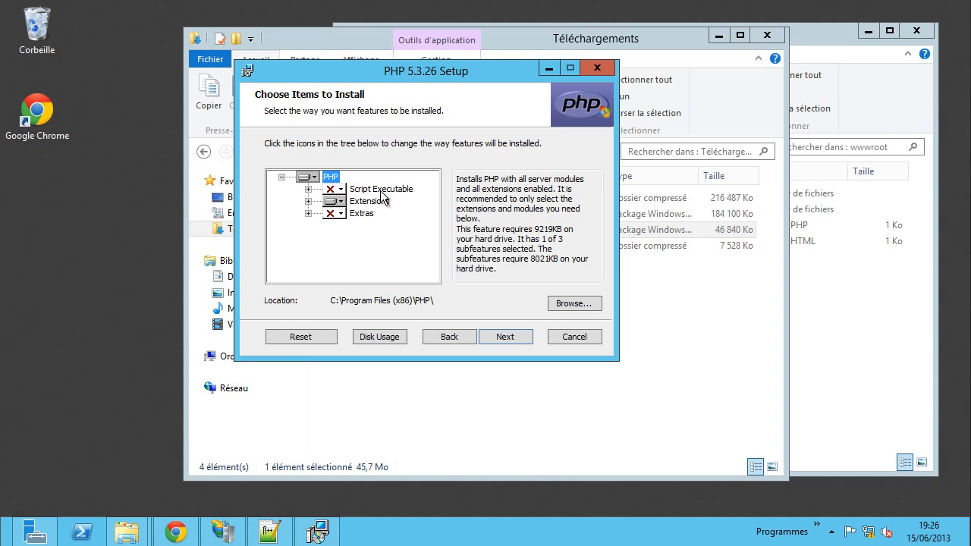
{"action": "left_click", "coordinate": [308, 189]}
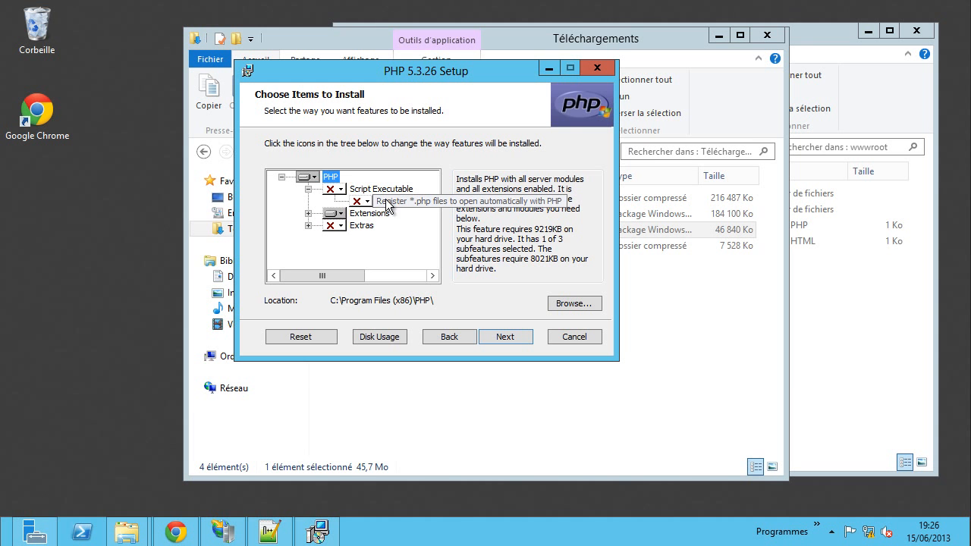
{"action": "left_click", "coordinate": [339, 191]}
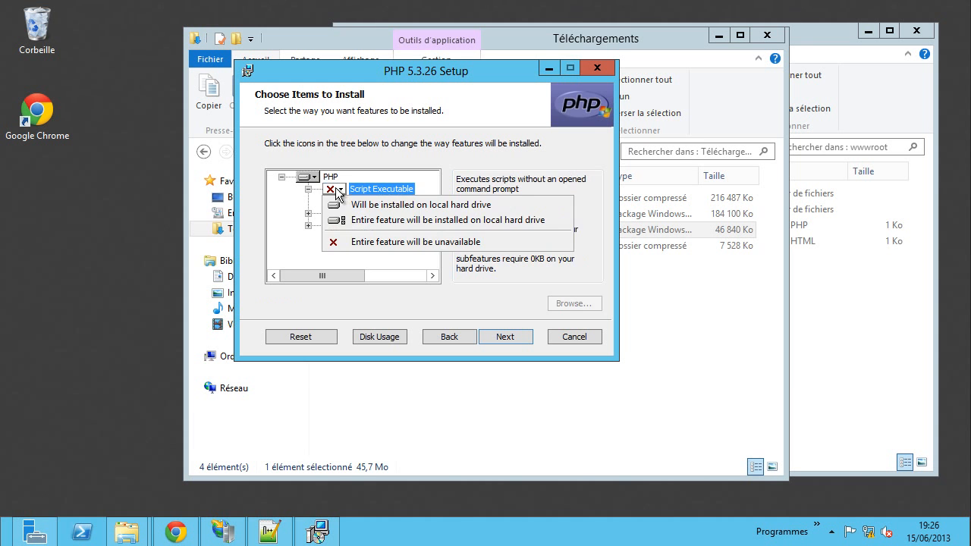
{"action": "left_click", "coordinate": [360, 219]}
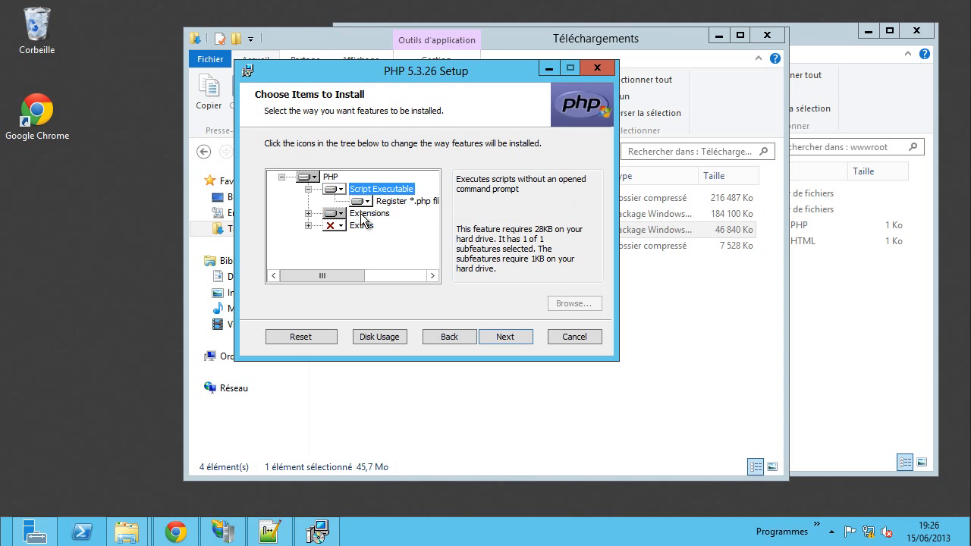
- Set Extras, including PEAR Install and PHP Manual, to install entirely on the local drive
{"action": "left_click", "coordinate": [308, 189]}
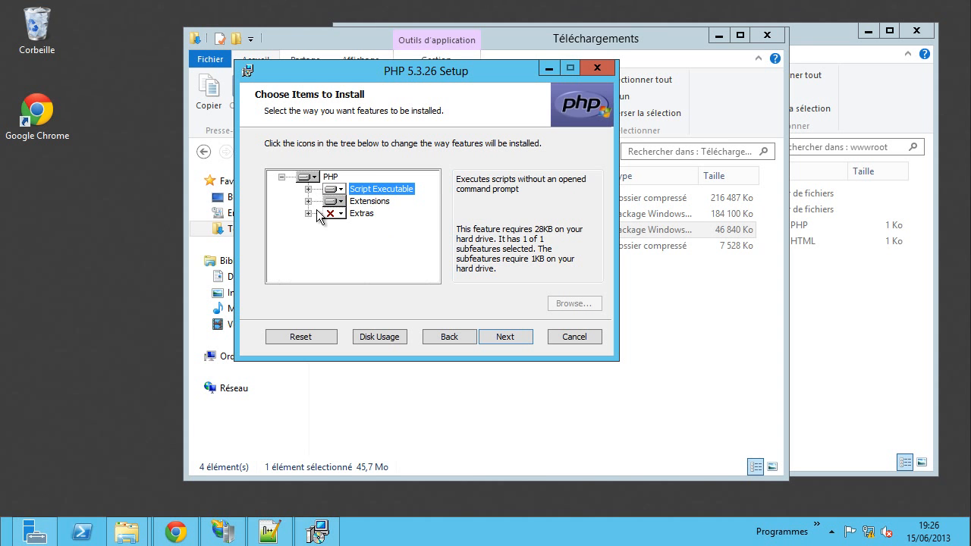
{"action": "left_click", "coordinate": [309, 213]}
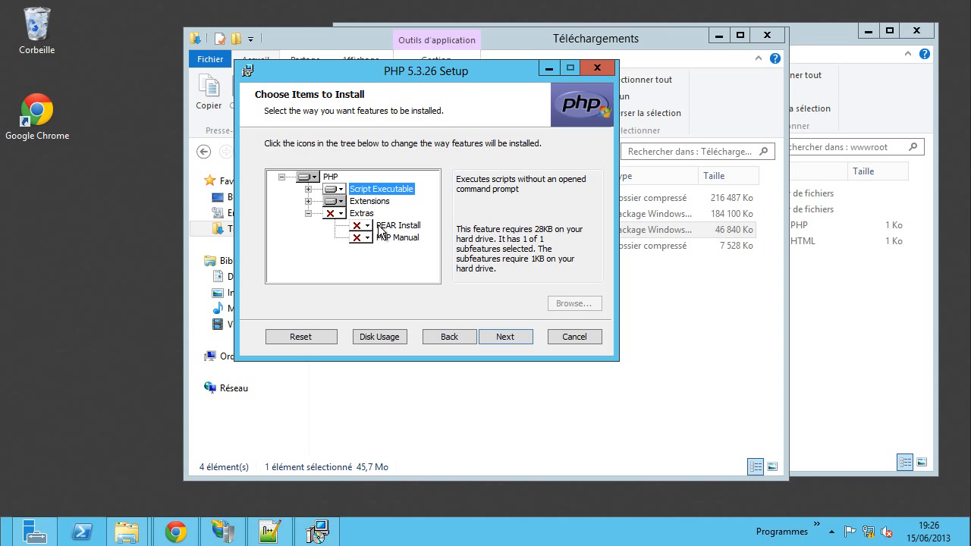
{"action": "left_click", "coordinate": [334, 214]}
{"action": "left_click", "coordinate": [365, 244]}
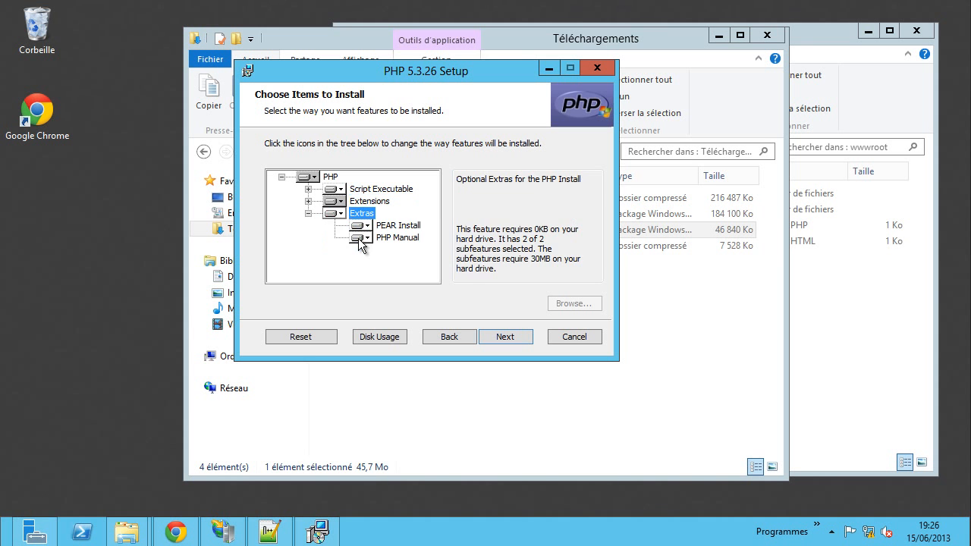
- Expand Extensions and scroll through the list of included PHP extensions
{"action": "left_click", "coordinate": [308, 201]}
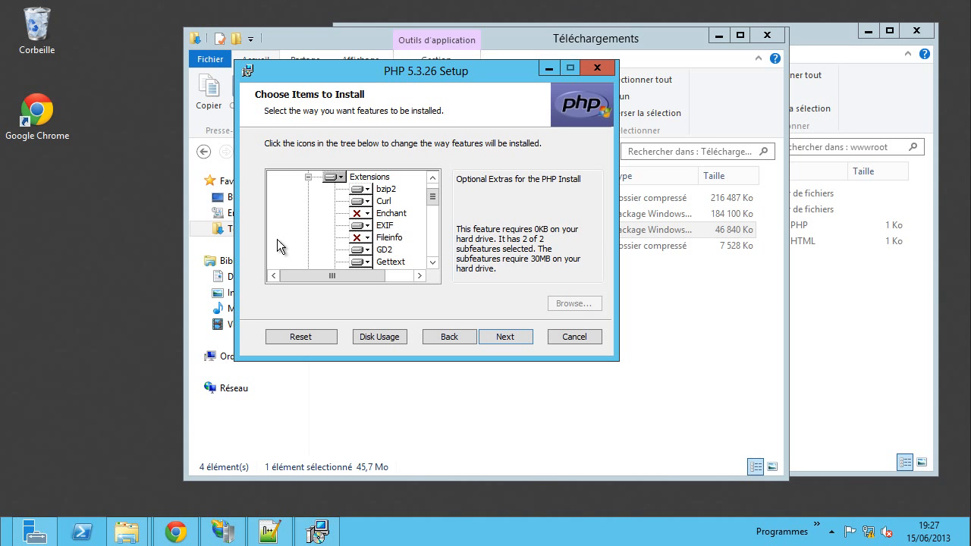
{"action": "scroll", "coordinate": [309, 227], "scroll_direction": "down", "scroll_amount": 2}
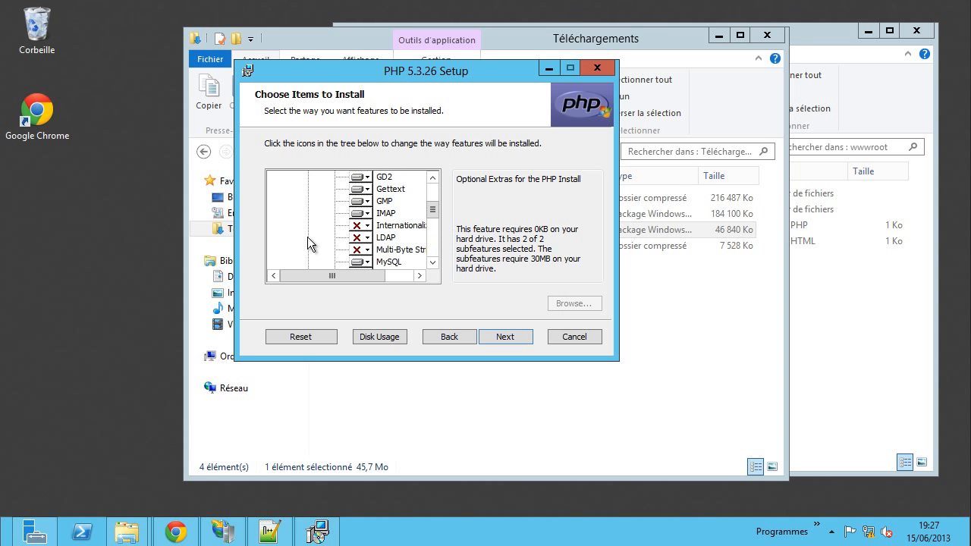
{"action": "scroll", "coordinate": [307, 237], "scroll_direction": "down", "scroll_amount": 1}
{"action": "scroll", "coordinate": [307, 236], "scroll_direction": "down", "scroll_amount": 1}
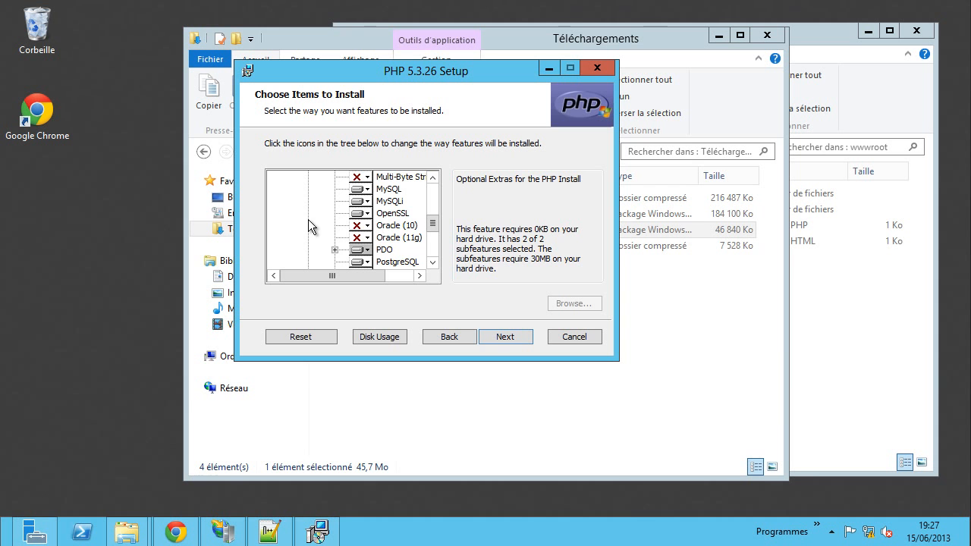
{"action": "scroll", "coordinate": [308, 219], "scroll_direction": "down", "scroll_amount": 1}
{"action": "scroll", "coordinate": [308, 219], "scroll_direction": "down", "scroll_amount": 1}
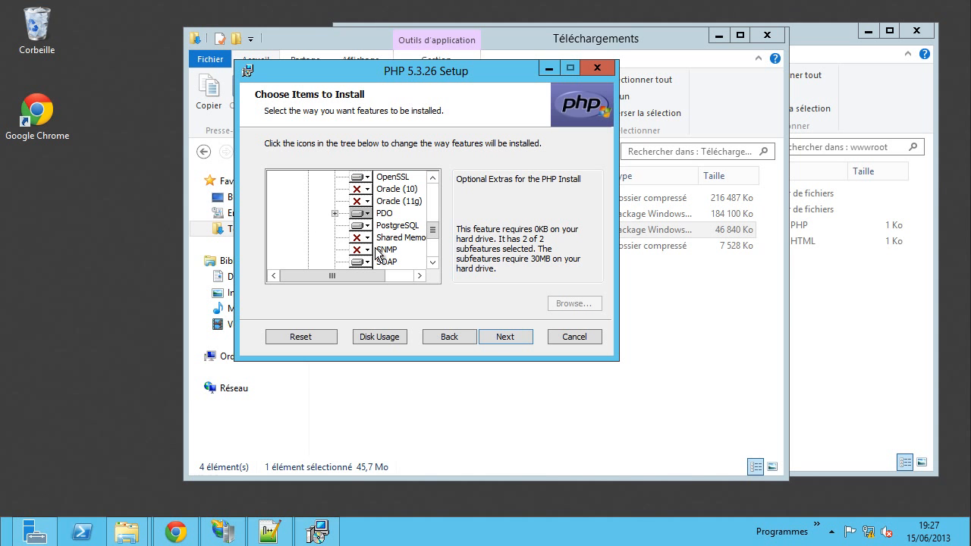
{"action": "scroll", "coordinate": [323, 240], "scroll_direction": "down", "scroll_amount": 1}
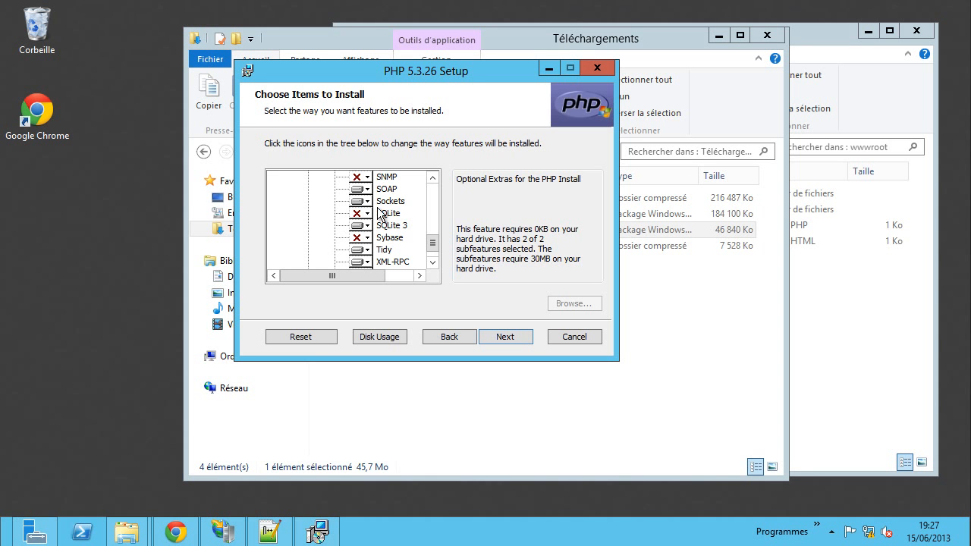
{"action": "scroll", "coordinate": [302, 220], "scroll_direction": "down", "scroll_amount": 1}
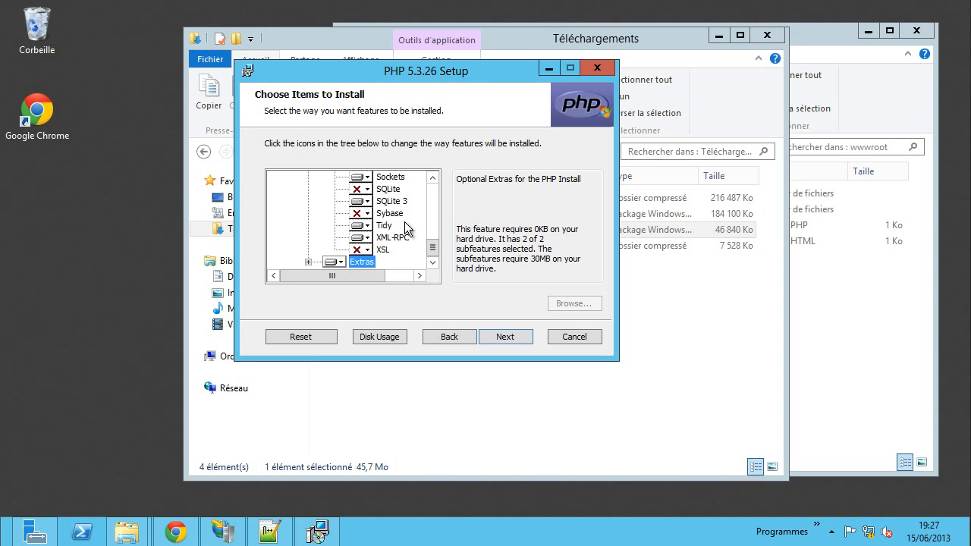
{"action": "scroll", "coordinate": [405, 222], "scroll_direction": "up", "scroll_amount": 1}
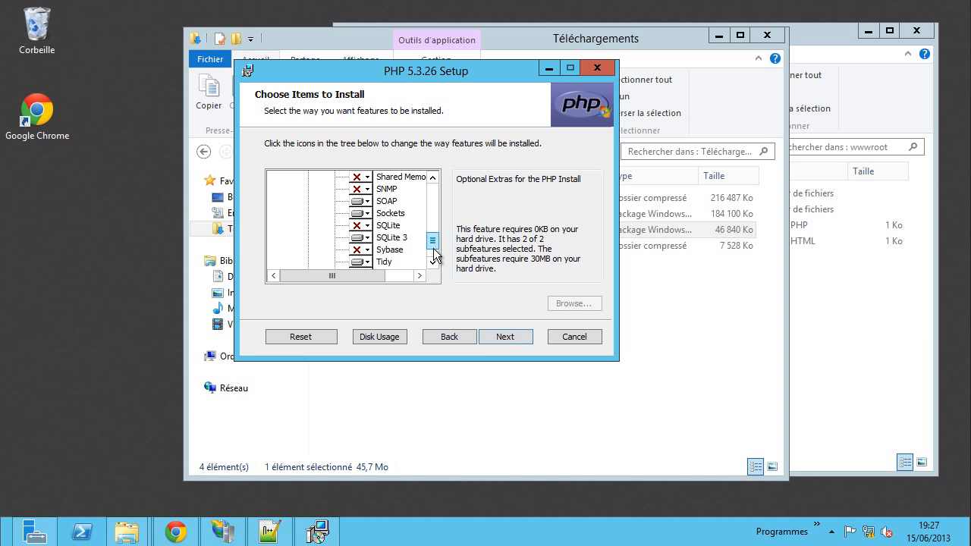
{"action": "left_click_drag", "start_coordinate": [433, 244], "coordinate": [432, 191]}
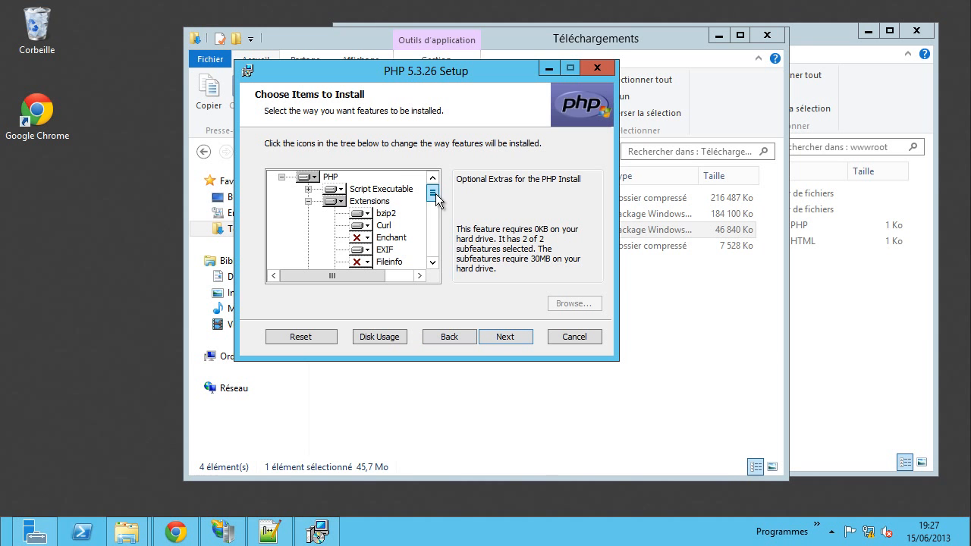
- Collapse Extensions and start installing PHP 5.3.26
{"action": "left_click", "coordinate": [308, 202]}
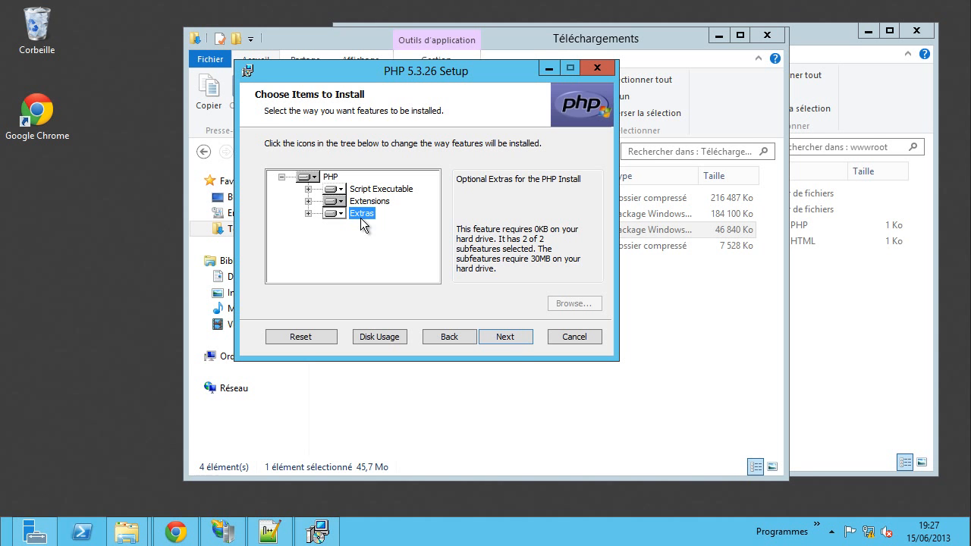
{"action": "left_click", "coordinate": [506, 337]}
{"action": "left_click", "coordinate": [505, 337]}
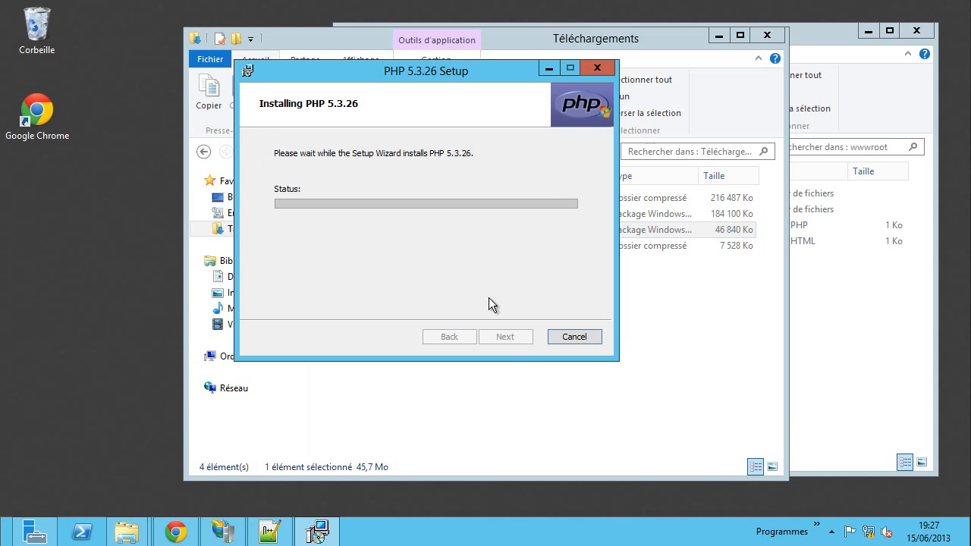
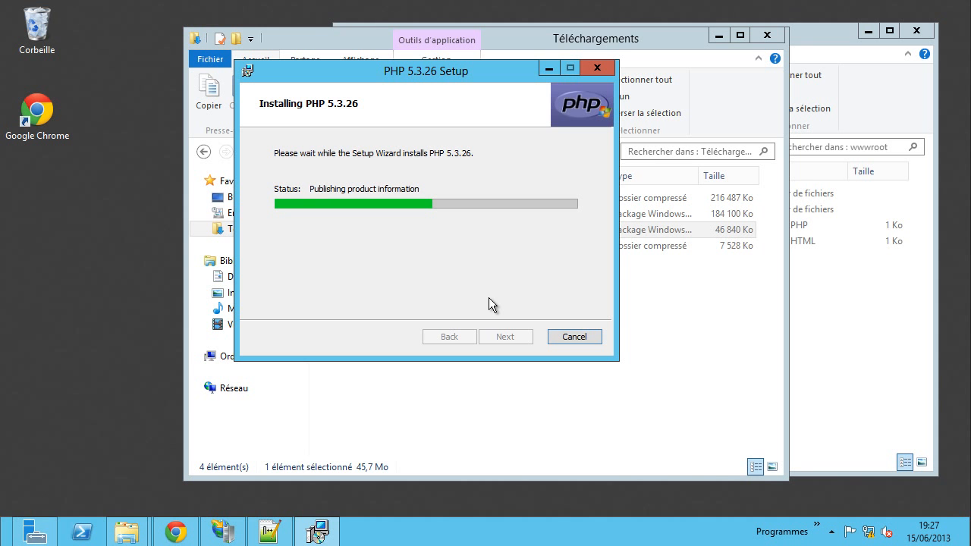
- Glance at the php.net guide's php.ini example, then finish and close the PHP 5.3.26 Setup wizard
{"action": "left_click", "coordinate": [176, 531]}
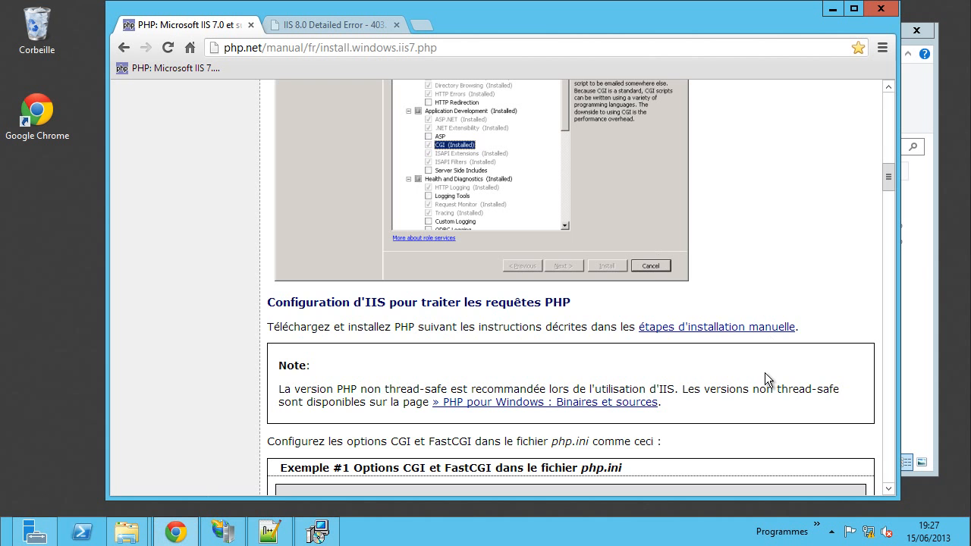
{"action": "scroll", "coordinate": [765, 370], "scroll_direction": "down", "scroll_amount": 2}
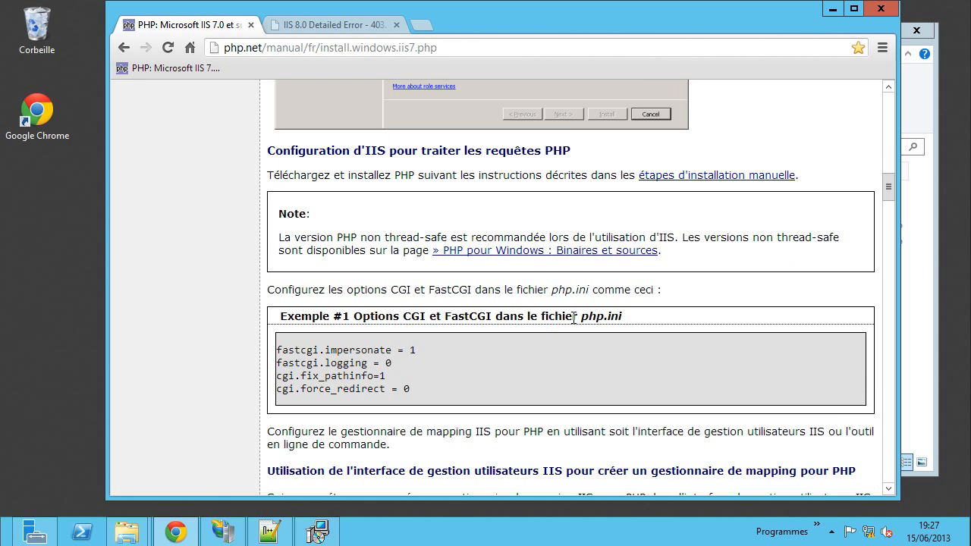
{"action": "left_click_drag", "start_coordinate": [579, 316], "coordinate": [622, 315]}
{"action": "left_click", "coordinate": [625, 314]}
{"action": "left_click", "coordinate": [318, 532]}
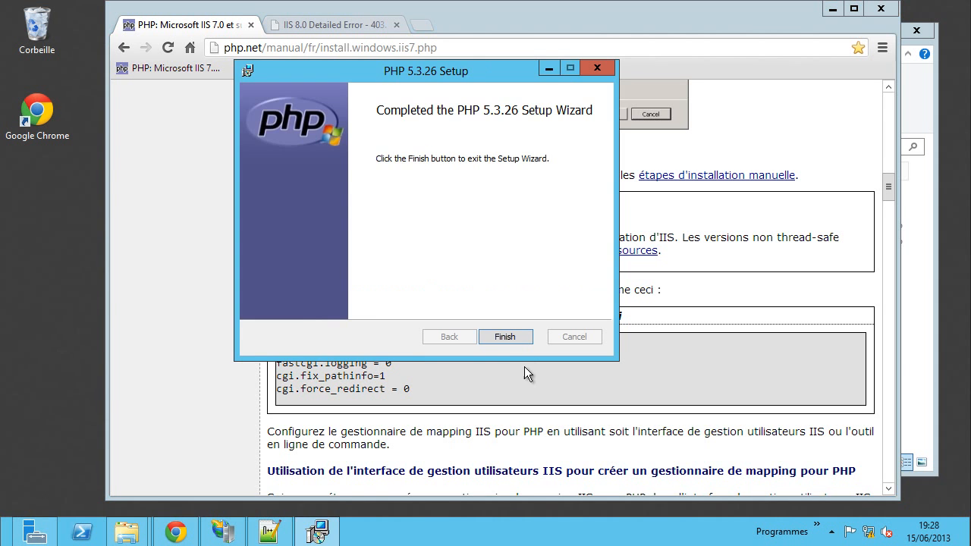
{"action": "left_click", "coordinate": [513, 340]}
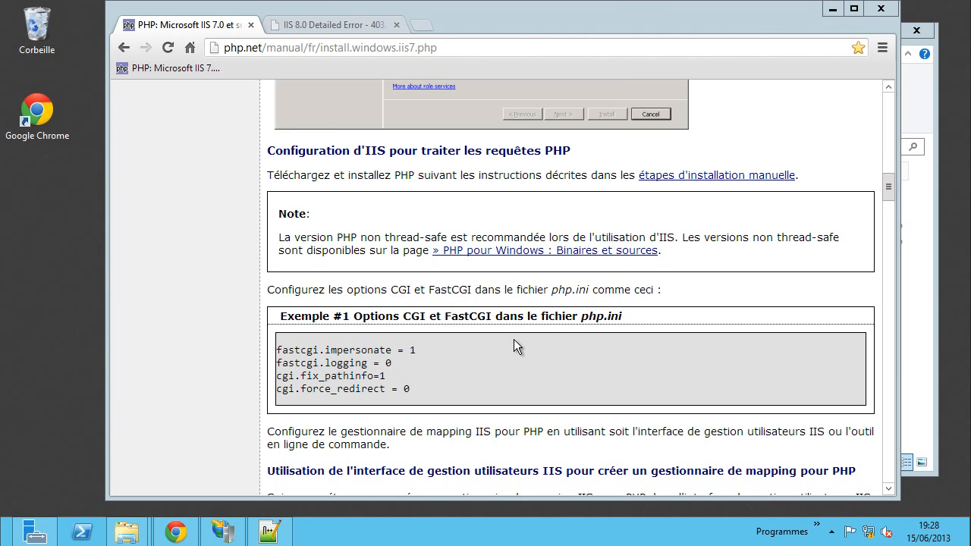
- Open a new File Explorer window and browse to C:\Program Files (x86)\PHP
{"action": "right_click", "coordinate": [130, 535]}
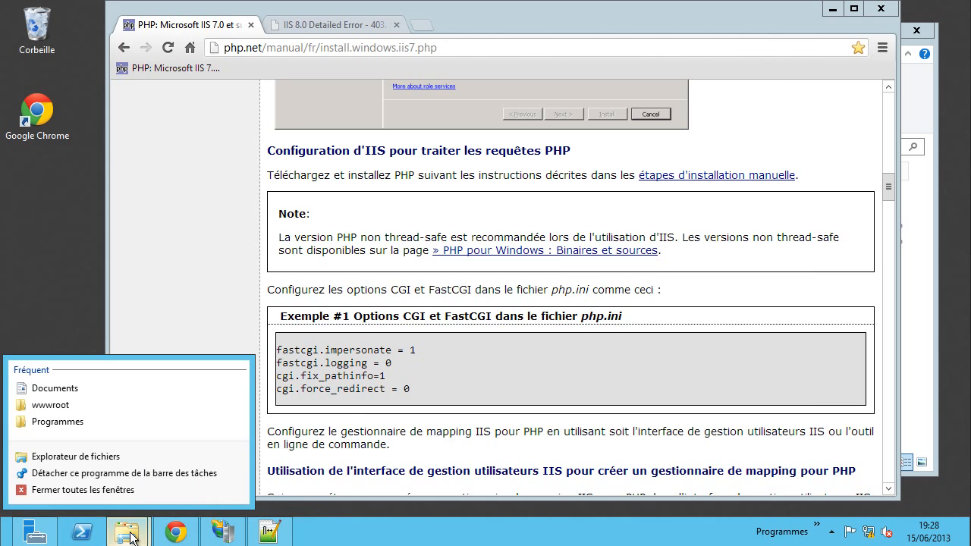
{"action": "left_click", "coordinate": [88, 461]}
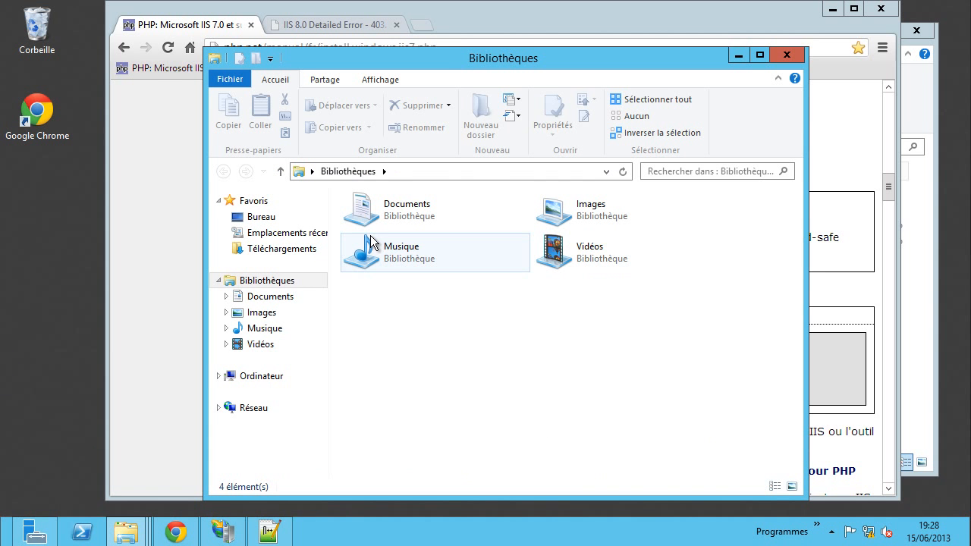
{"action": "left_click_drag", "start_coordinate": [448, 59], "coordinate": [451, 27]}
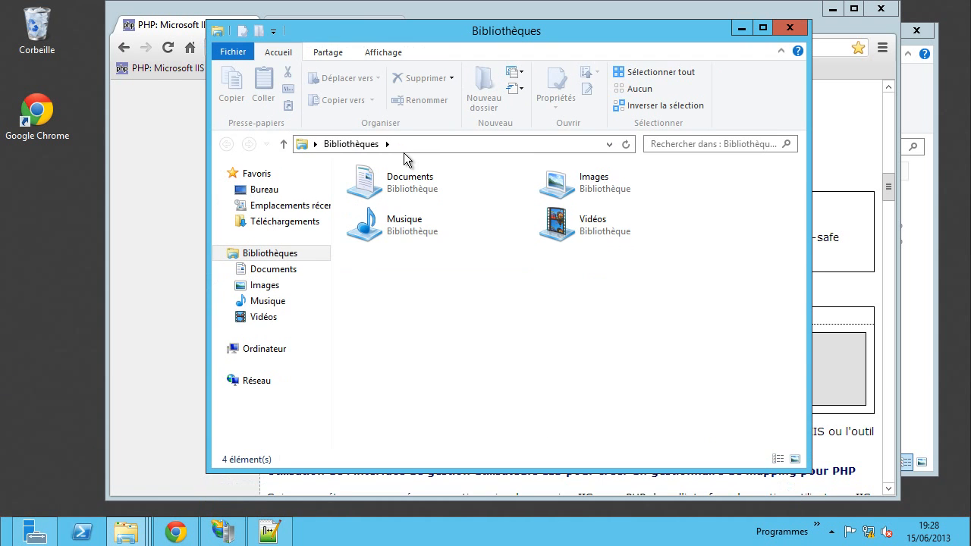
{"action": "left_click", "coordinate": [276, 347]}
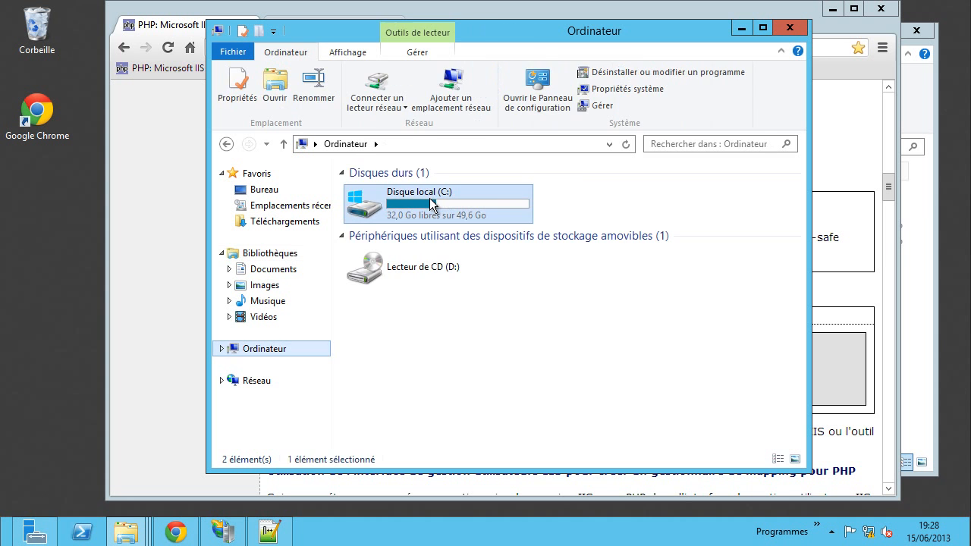
{"action": "double_click", "coordinate": [450, 203]}
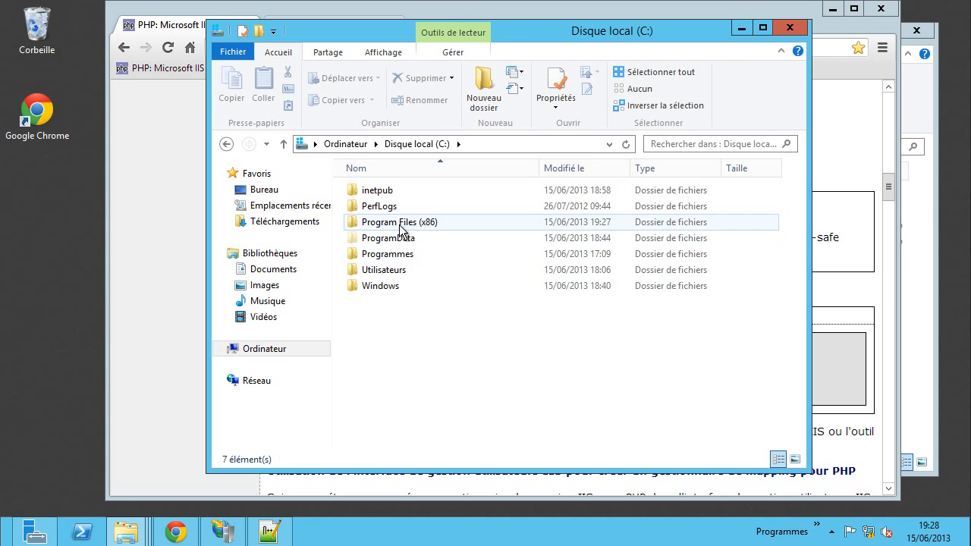
{"action": "double_click", "coordinate": [413, 222]}
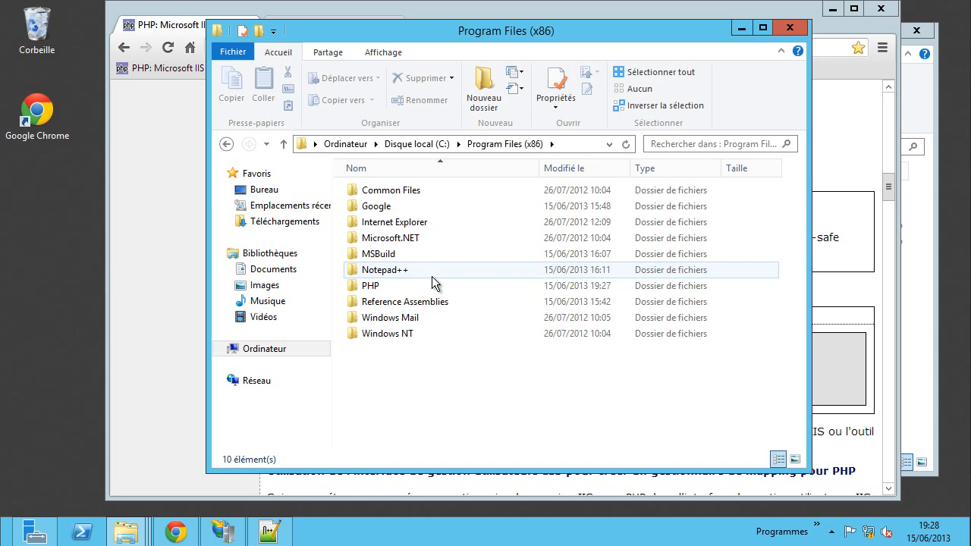
{"action": "double_click", "coordinate": [371, 285]}
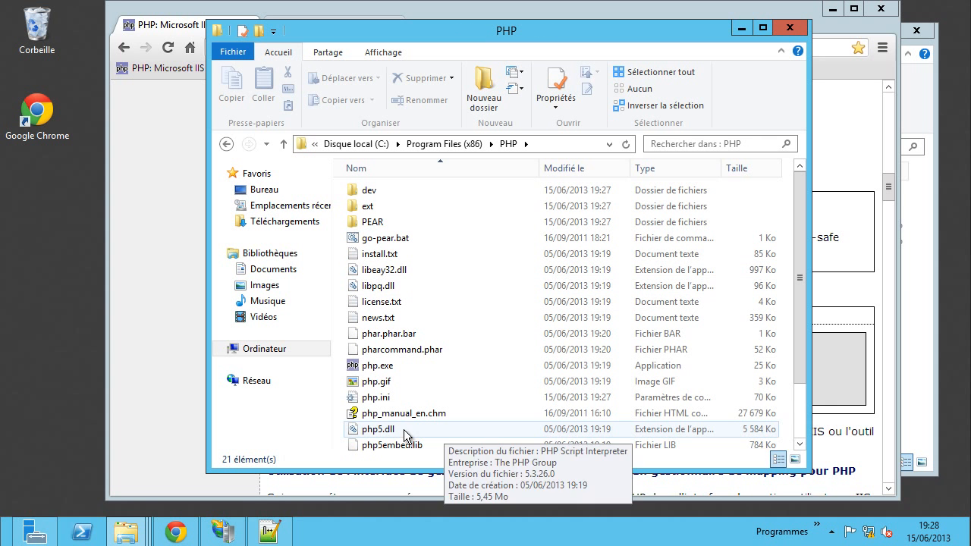
- View php.ini in Notepad, scroll through it, and close Notepad
{"action": "double_click", "coordinate": [379, 399]}
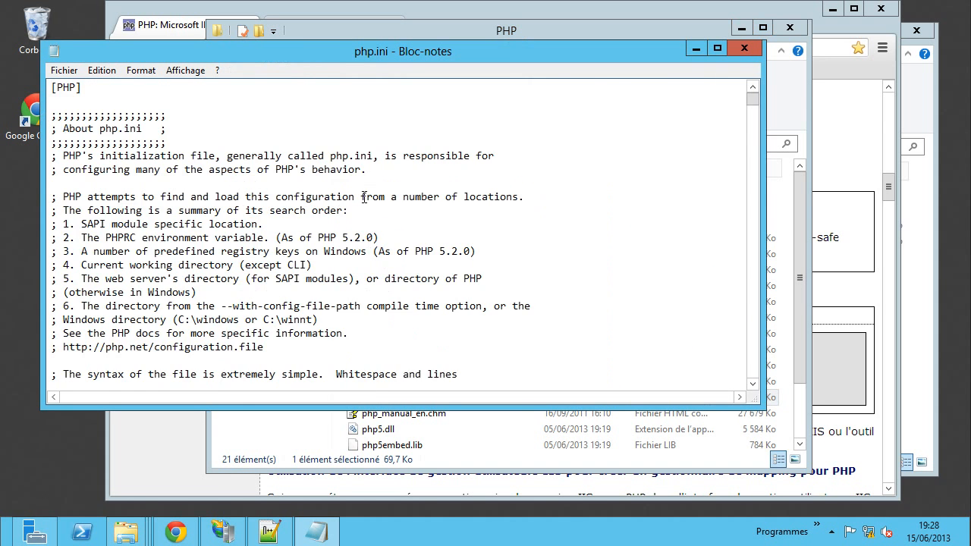
{"action": "scroll", "coordinate": [365, 198], "scroll_direction": "down", "scroll_amount": 7}
{"action": "scroll", "coordinate": [431, 211], "scroll_direction": "down", "scroll_amount": 2}
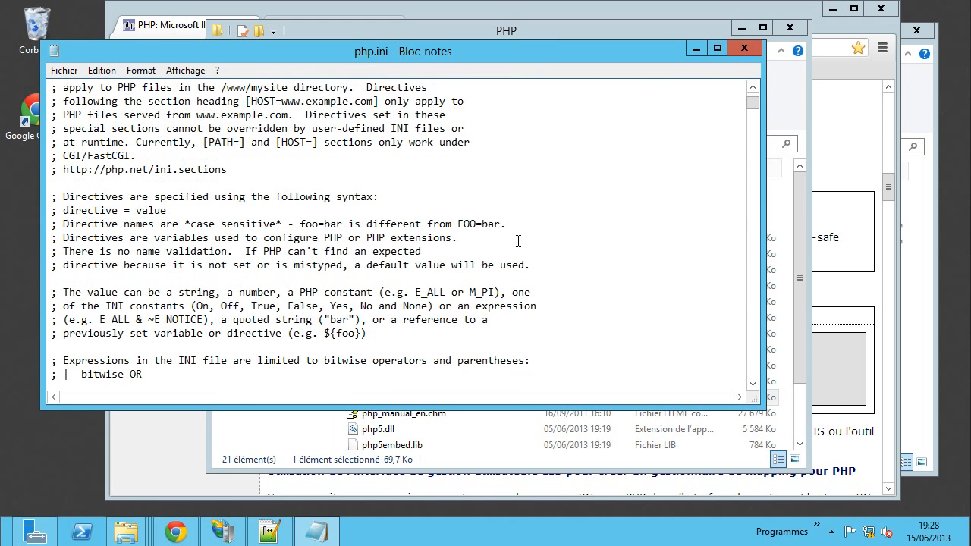
{"action": "left_click", "coordinate": [741, 50]}
- Open php.ini in Notepad++, keeping the missing index.html tab, and scroll through the settings
{"action": "right_click", "coordinate": [384, 401]}
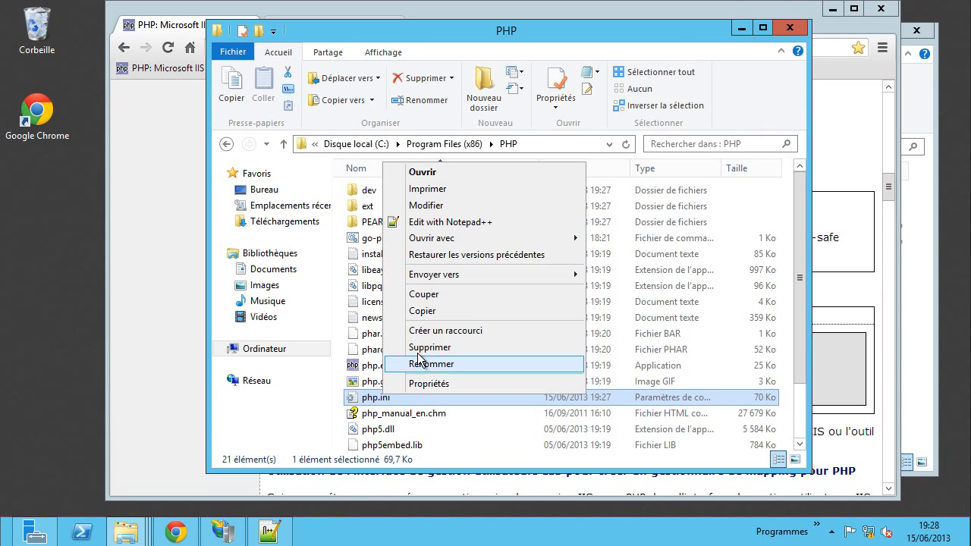
{"action": "left_click", "coordinate": [427, 225]}
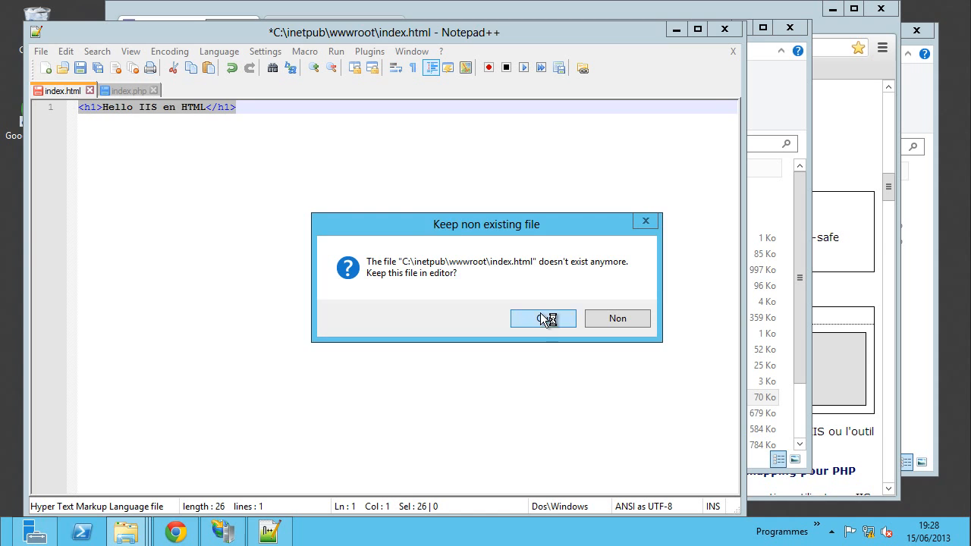
{"action": "left_click", "coordinate": [543, 318]}
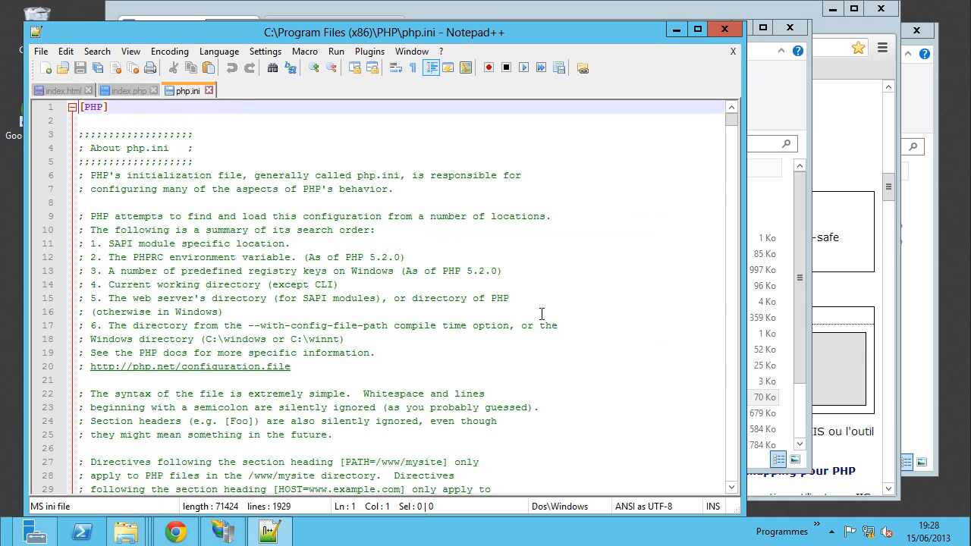
{"action": "scroll", "coordinate": [313, 266], "scroll_direction": "down", "scroll_amount": 20}
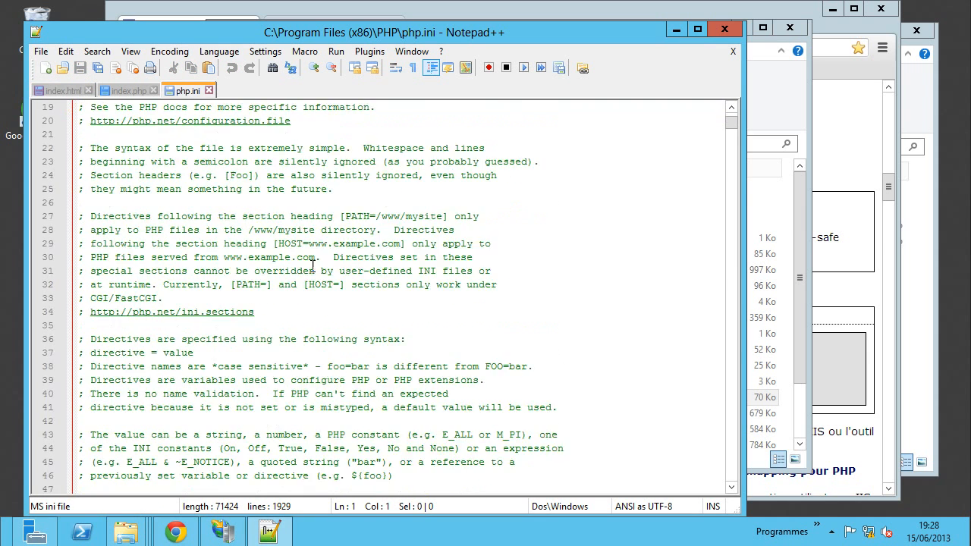
{"action": "scroll", "coordinate": [312, 266], "scroll_direction": "down", "scroll_amount": 14}
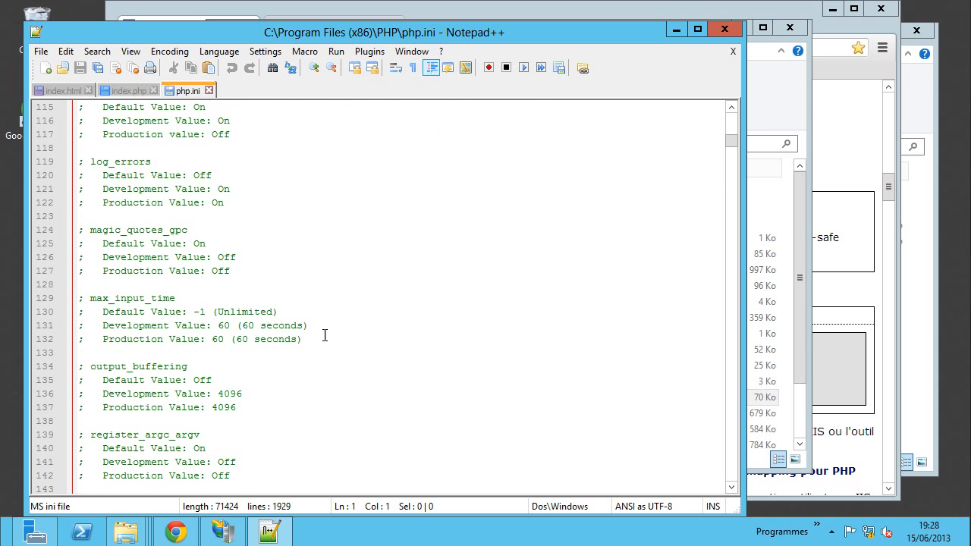
{"action": "left_click_drag", "start_coordinate": [85, 299], "coordinate": [79, 300]}
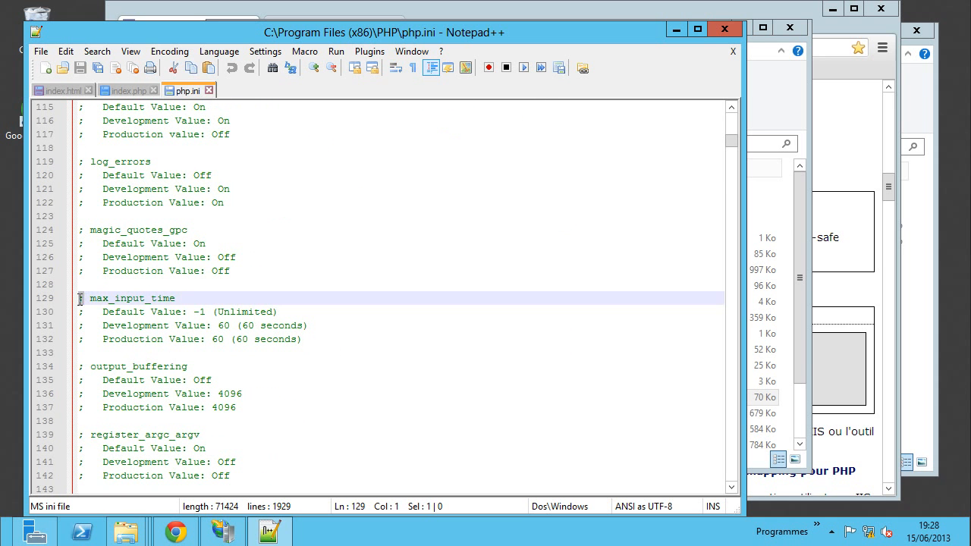
{"action": "left_click", "coordinate": [407, 321]}
{"action": "scroll", "coordinate": [407, 320], "scroll_direction": "down", "scroll_amount": 20}
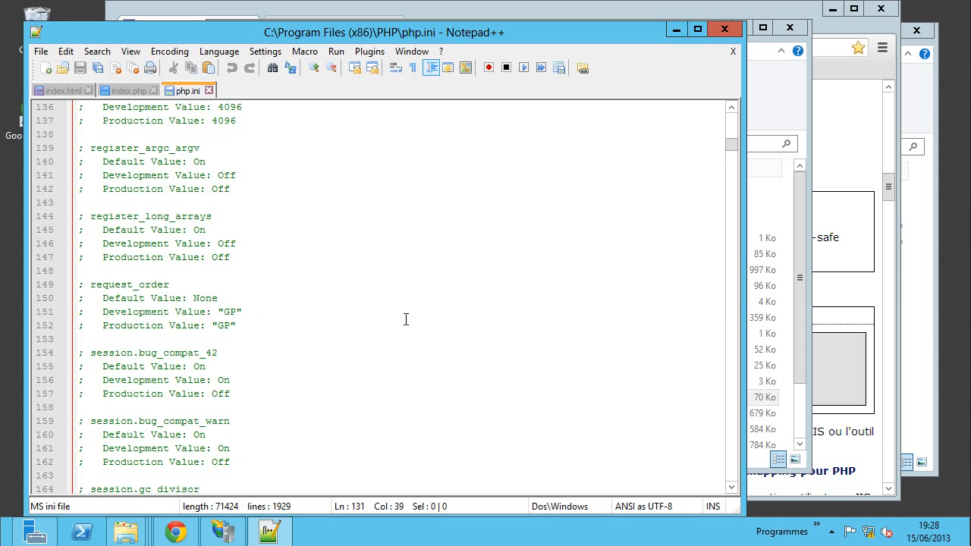
{"action": "scroll", "coordinate": [342, 311], "scroll_direction": "down", "scroll_amount": 6}
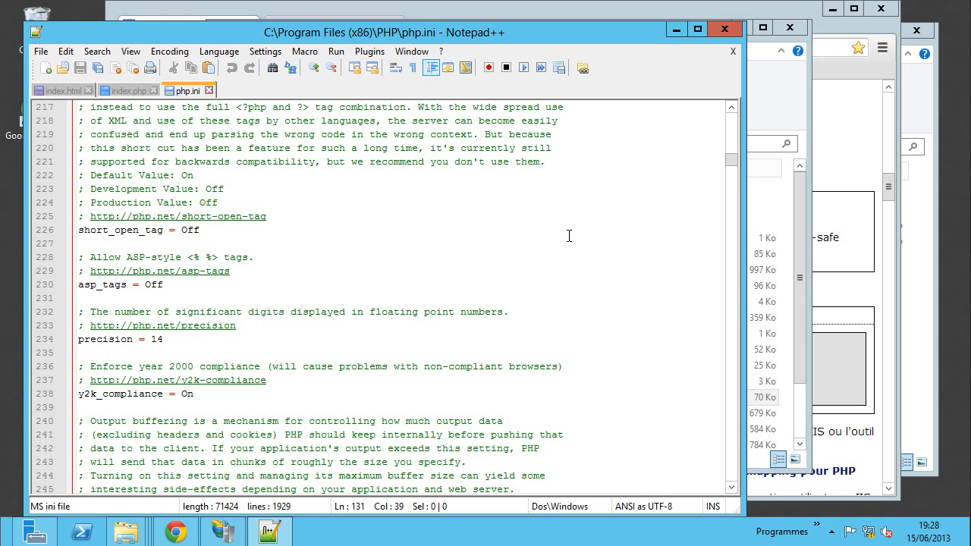
- Compare the guide's CGI/FastCGI section with php.ini and scroll down to the commented cgi.force_redirect line
{"action": "left_click", "coordinate": [862, 282]}
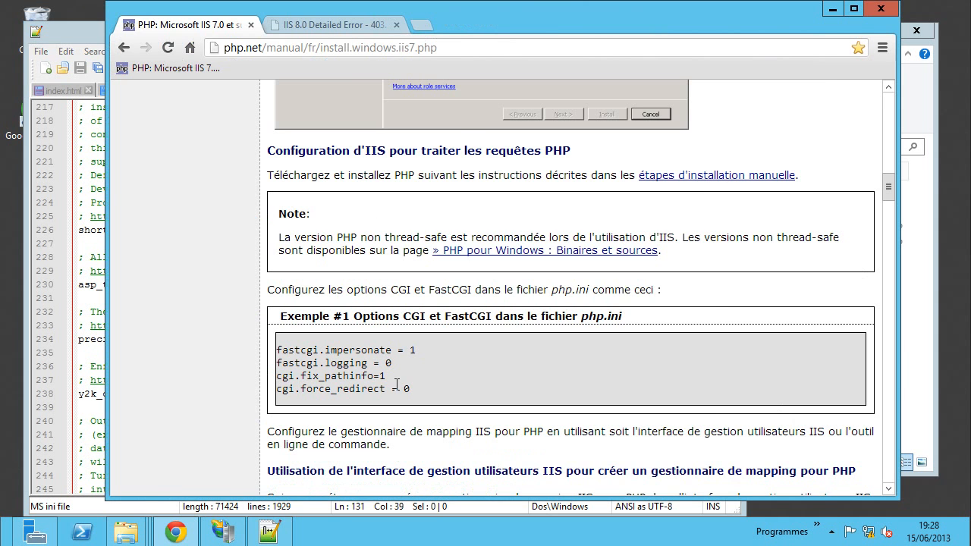
{"action": "left_click_drag", "start_coordinate": [378, 317], "coordinate": [494, 320]}
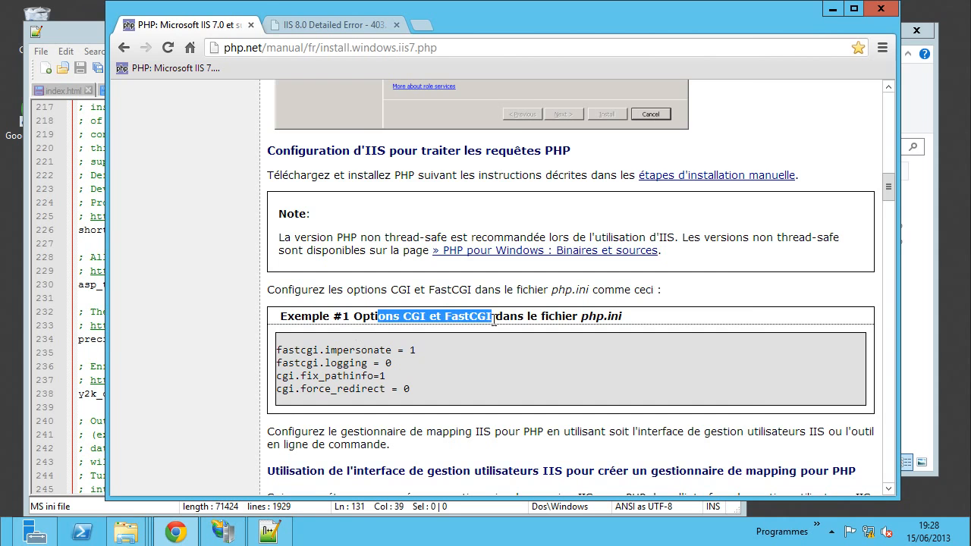
{"action": "left_click", "coordinate": [93, 353]}
{"action": "left_click_drag", "start_coordinate": [733, 167], "coordinate": [736, 247]}
{"action": "scroll", "coordinate": [633, 290], "scroll_direction": "down", "scroll_amount": 20}
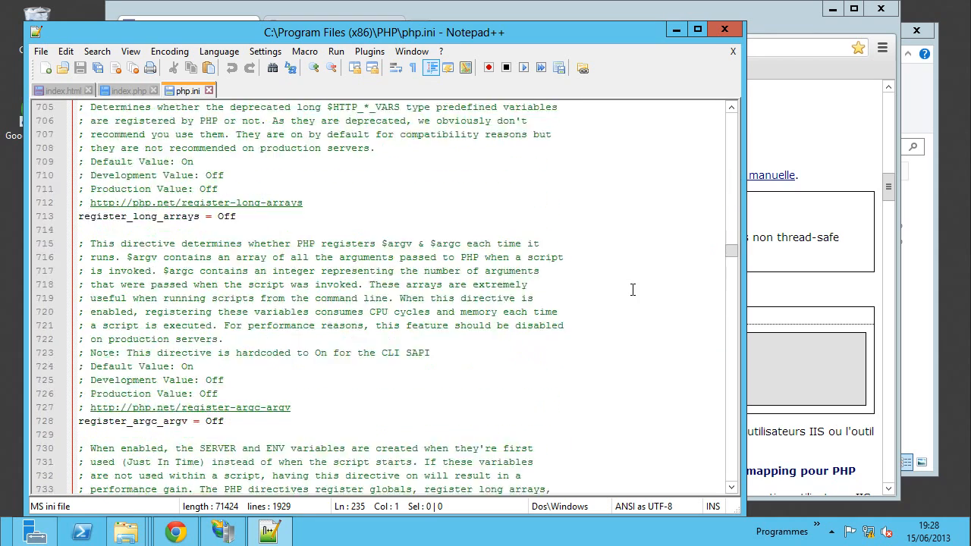
{"action": "scroll", "coordinate": [633, 289], "scroll_direction": "down", "scroll_amount": 10}
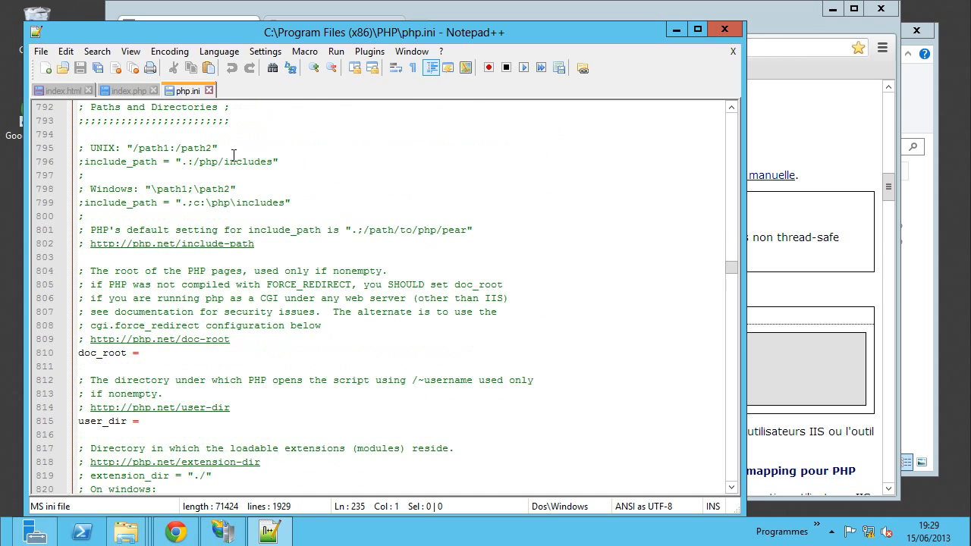
{"action": "scroll", "coordinate": [237, 197], "scroll_direction": "down", "scroll_amount": 4}
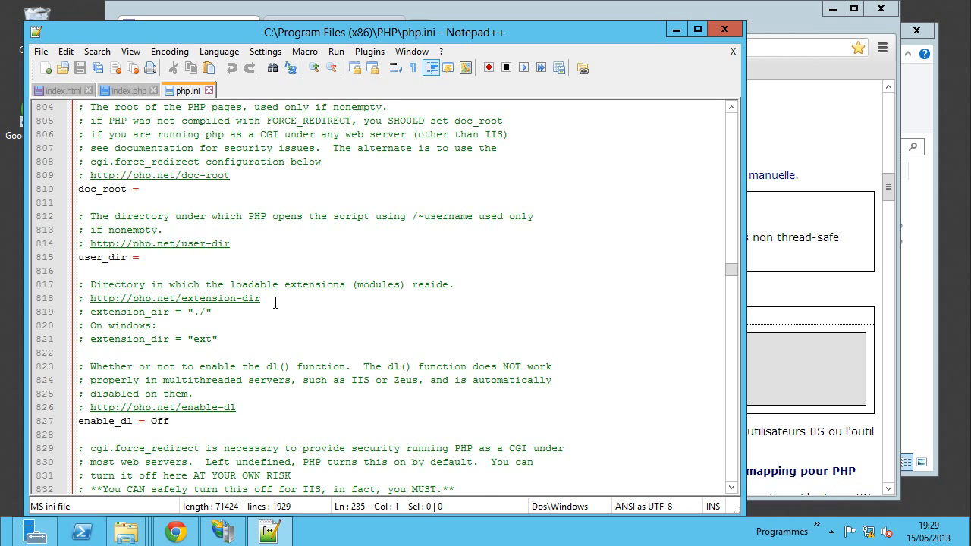
{"action": "scroll", "coordinate": [293, 299], "scroll_direction": "down", "scroll_amount": 7}
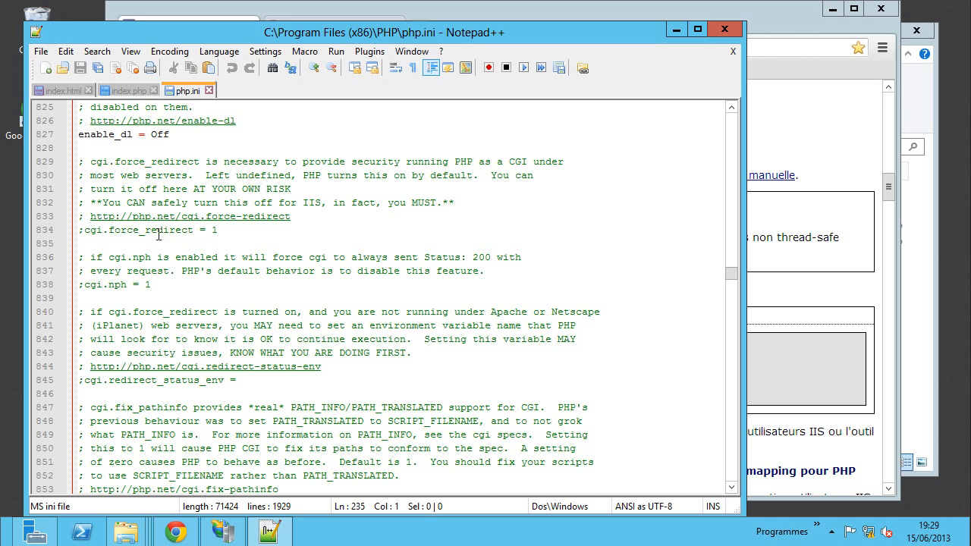
{"action": "left_click", "coordinate": [859, 296]}
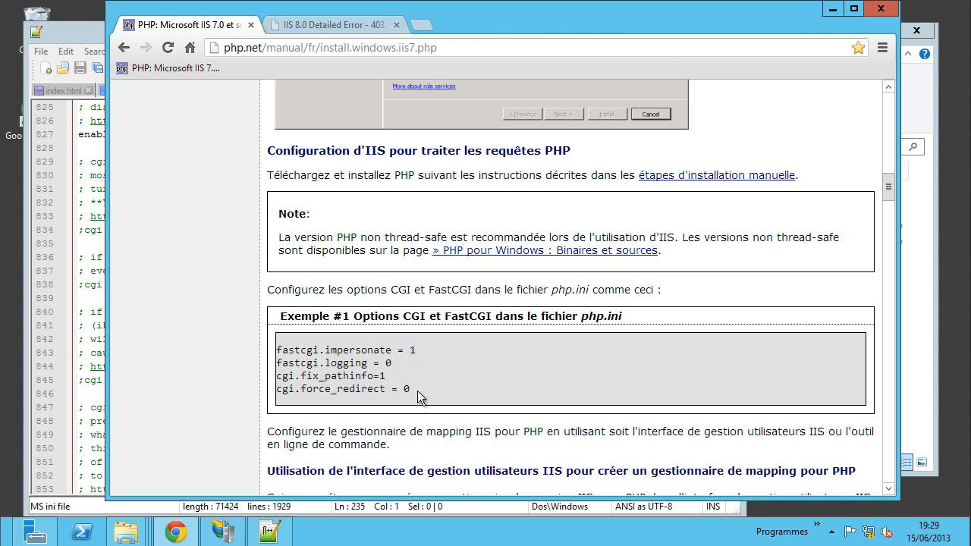
{"action": "left_click_drag", "start_coordinate": [418, 391], "coordinate": [380, 389]}
- Uncomment cgi.force_redirect and change its value to 0
{"action": "left_click", "coordinate": [83, 230]}
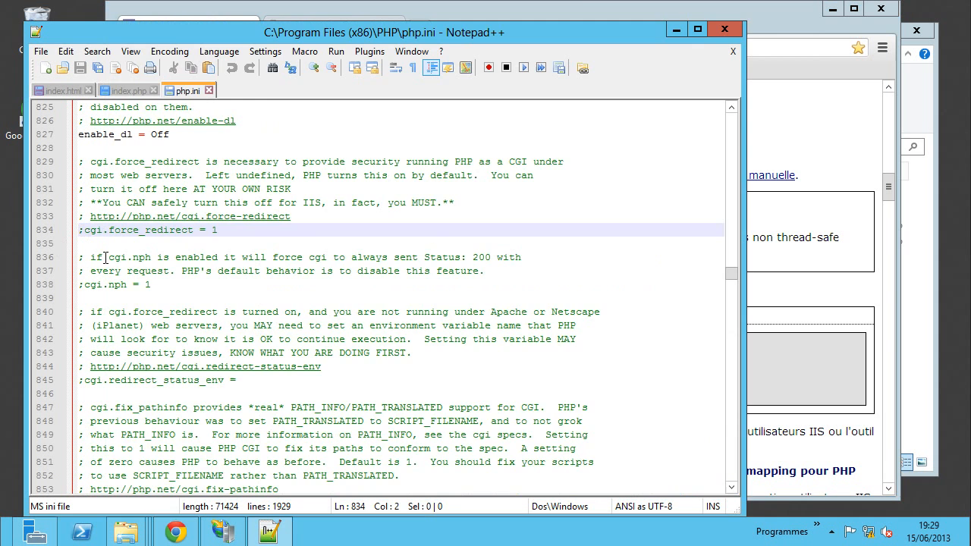
{"action": "key", "text": "BackSpace"}
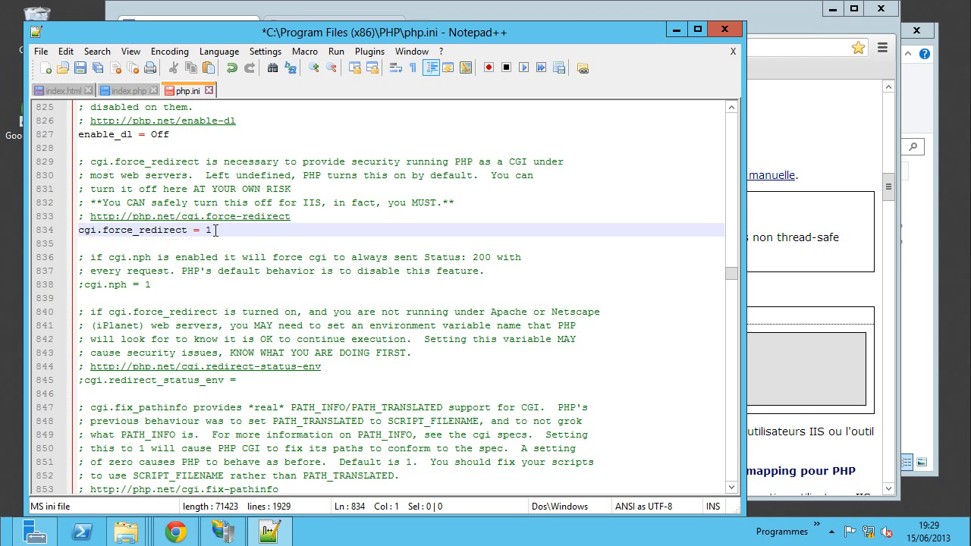
{"action": "double_click", "coordinate": [216, 229]}
{"action": "type", "text": "0"}
{"action": "left_click", "coordinate": [842, 383]}
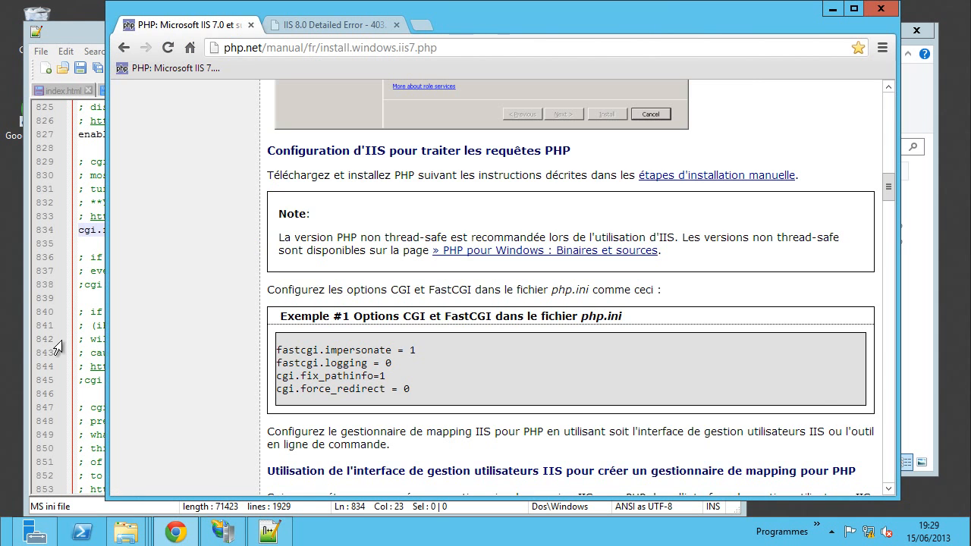
{"action": "left_click", "coordinate": [85, 311]}
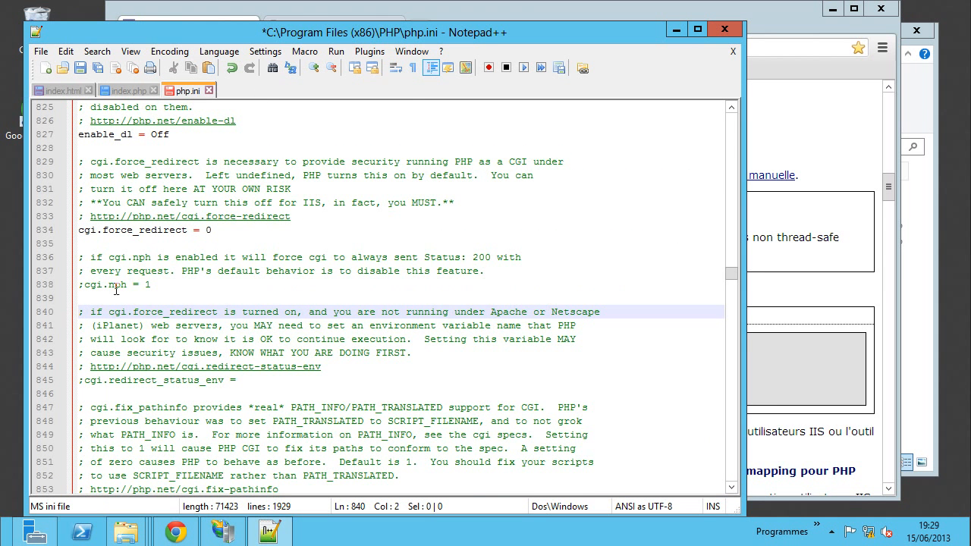
- After checking the manual's recommended settings, uncomment cgi.fix_pathinfo=1
{"action": "scroll", "coordinate": [128, 326], "scroll_direction": "down", "scroll_amount": 1}
{"action": "scroll", "coordinate": [164, 381], "scroll_direction": "down", "scroll_amount": 1}
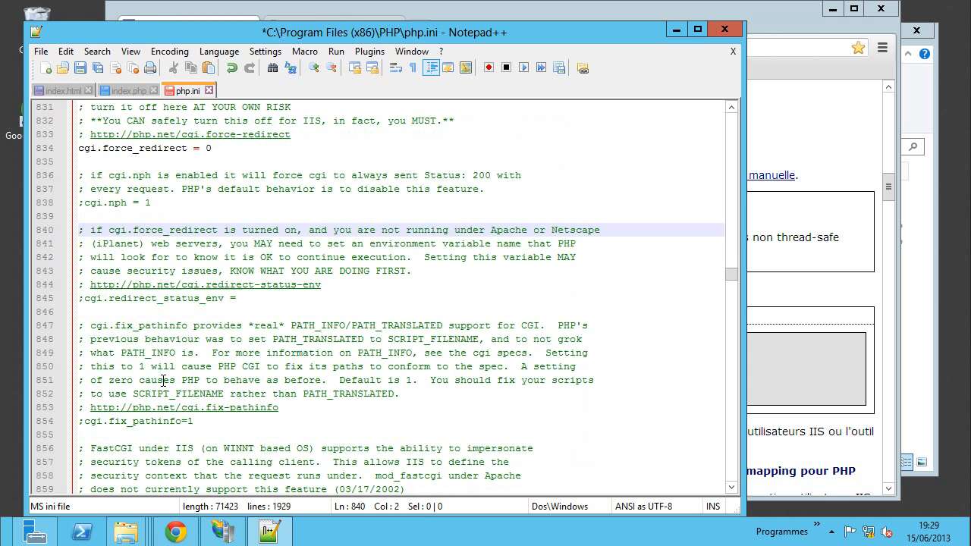
{"action": "scroll", "coordinate": [178, 388], "scroll_direction": "down", "scroll_amount": 1}
{"action": "scroll", "coordinate": [139, 386], "scroll_direction": "down", "scroll_amount": 1}
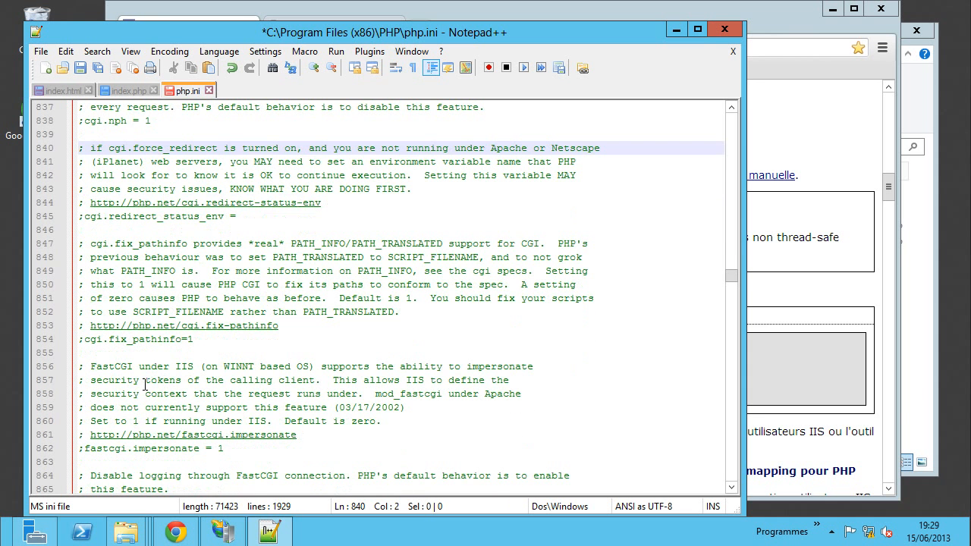
{"action": "left_click", "coordinate": [840, 303]}
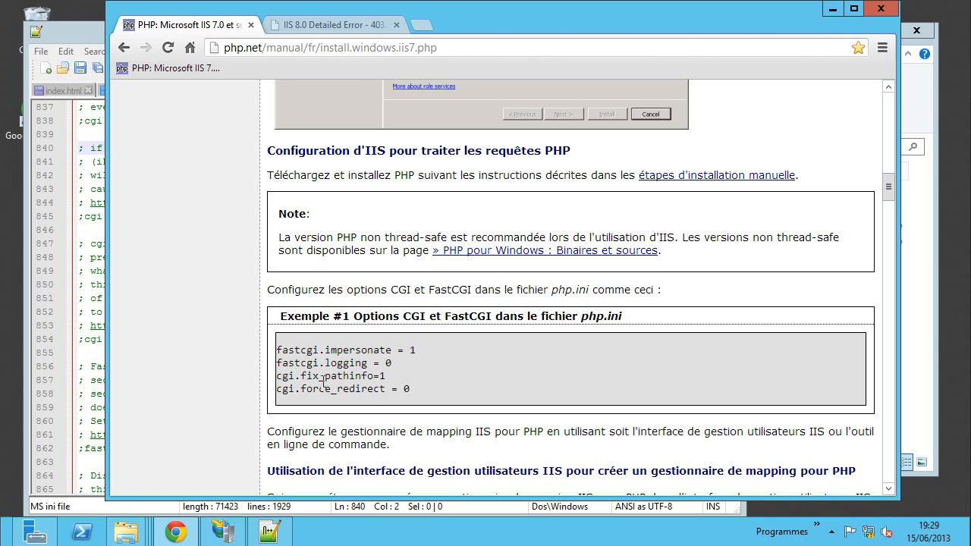
{"action": "left_click", "coordinate": [98, 357]}
{"action": "left_click", "coordinate": [85, 340]}
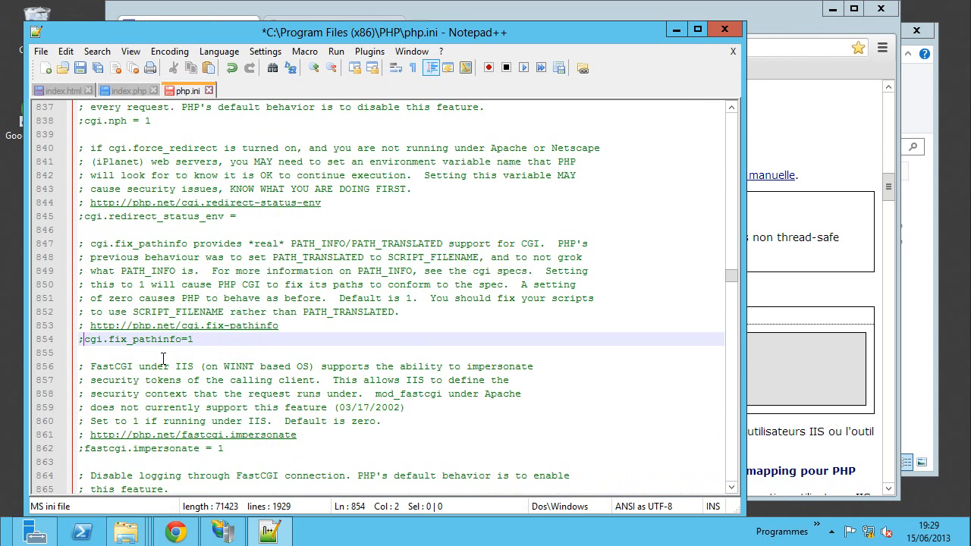
{"action": "key", "text": "BackSpace"}
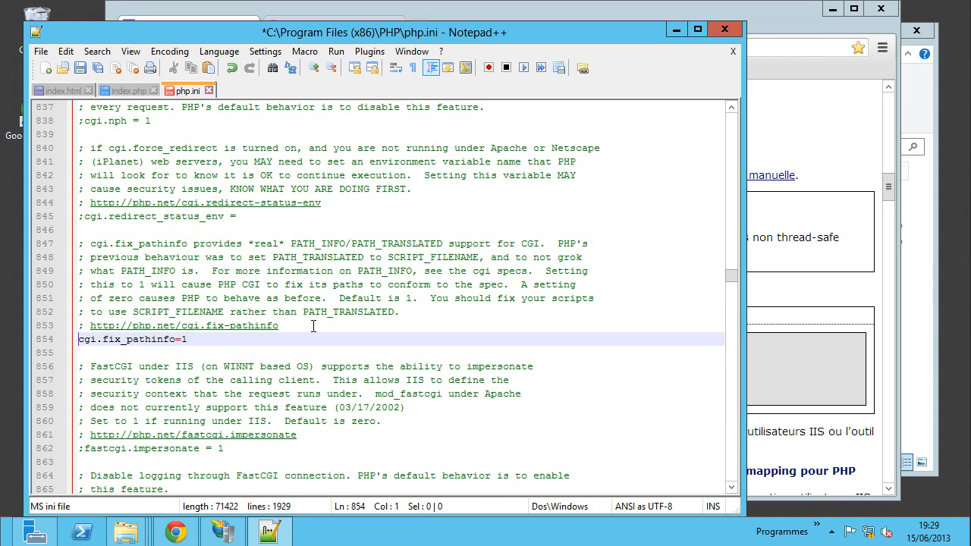
- Remove the spaces around the equals sign so the line reads cgi.force_redirect=0
{"action": "scroll", "coordinate": [307, 324], "scroll_direction": "up", "scroll_amount": 2}
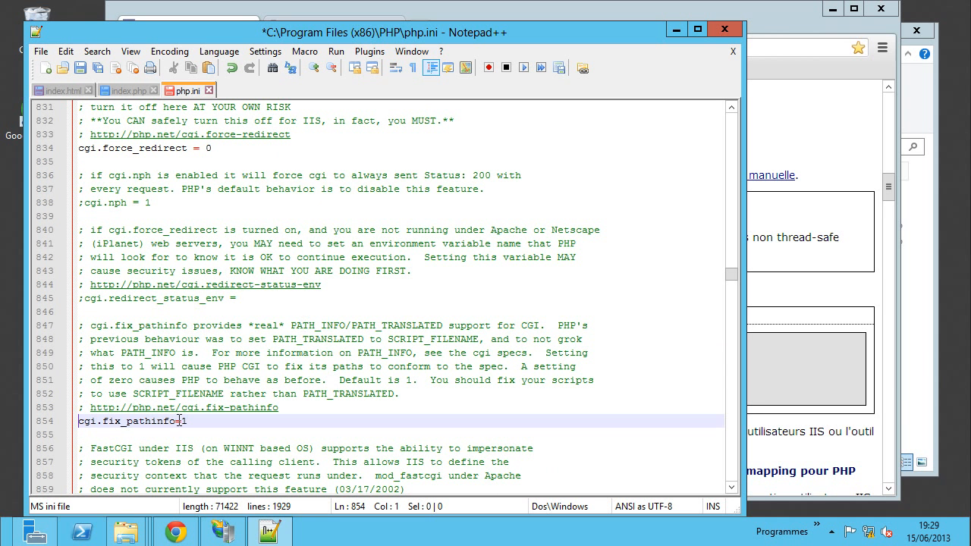
{"action": "left_click", "coordinate": [195, 149]}
{"action": "key", "text": "BackSpace"}
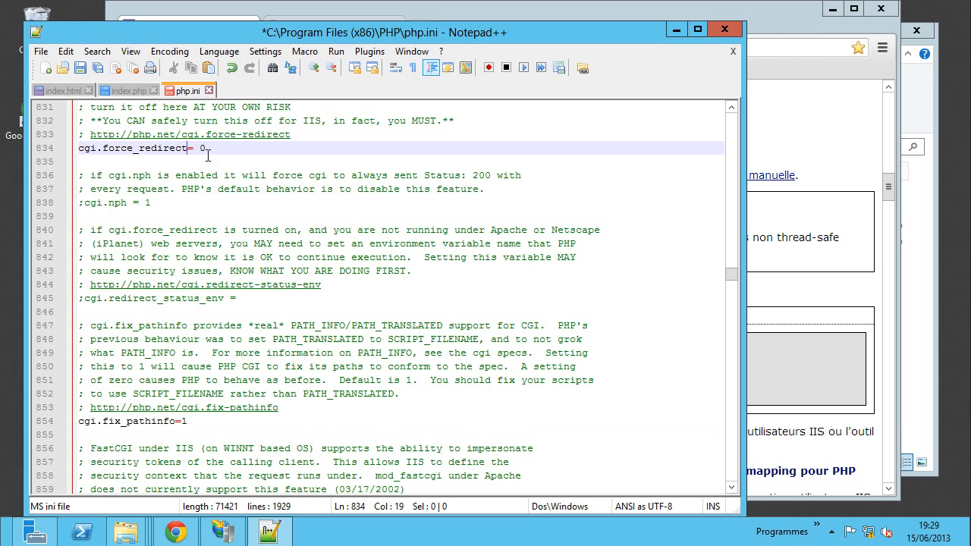
{"action": "left_click", "coordinate": [201, 149]}
{"action": "key", "text": "BackSpace"}
{"action": "scroll", "coordinate": [263, 366], "scroll_direction": "down", "scroll_amount": 3}
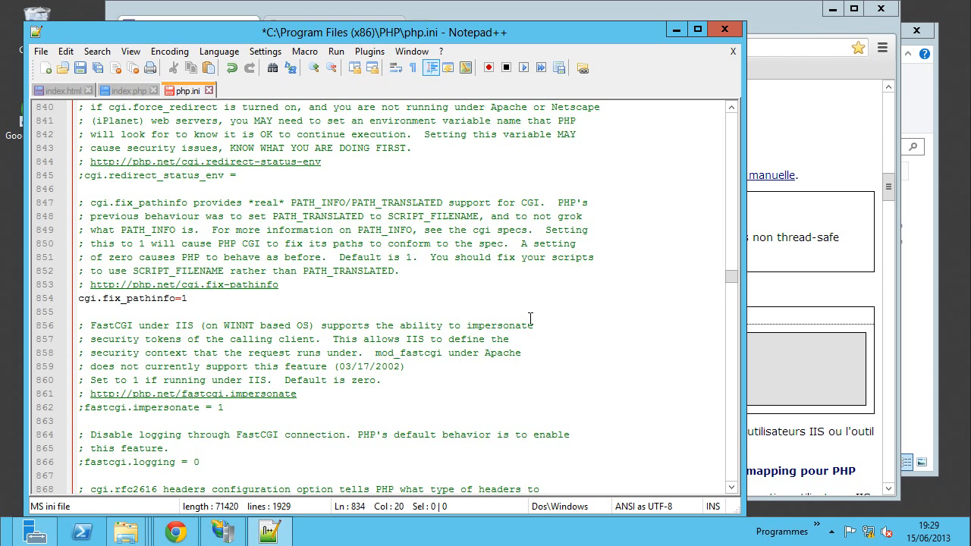
{"action": "scroll", "coordinate": [531, 318], "scroll_direction": "down", "scroll_amount": 1}
- Uncomment fastcgi.impersonate = 1 and fastcgi.logging = 0, then save php.ini
{"action": "left_click", "coordinate": [827, 371]}
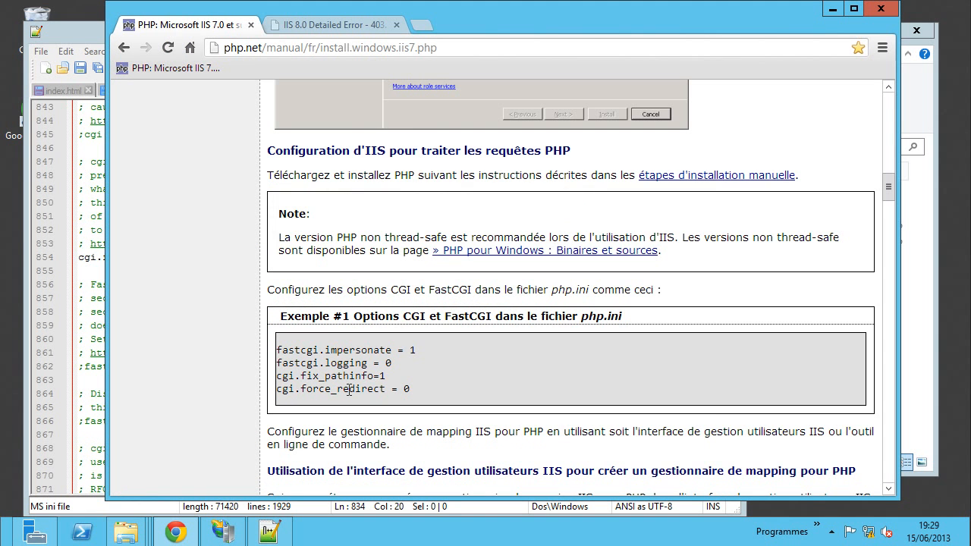
{"action": "left_click_drag", "start_coordinate": [338, 363], "coordinate": [386, 352]}
{"action": "left_click", "coordinate": [97, 380]}
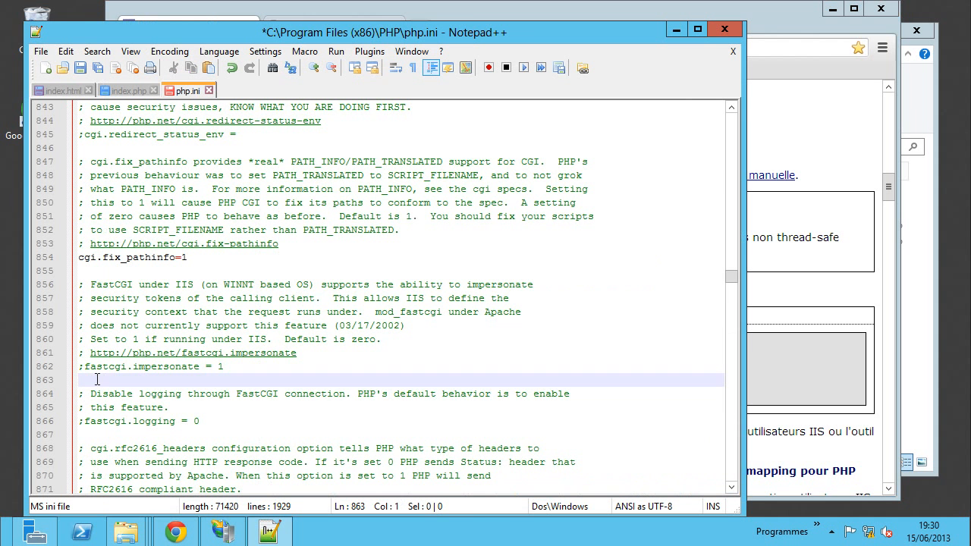
{"action": "left_click", "coordinate": [85, 368]}
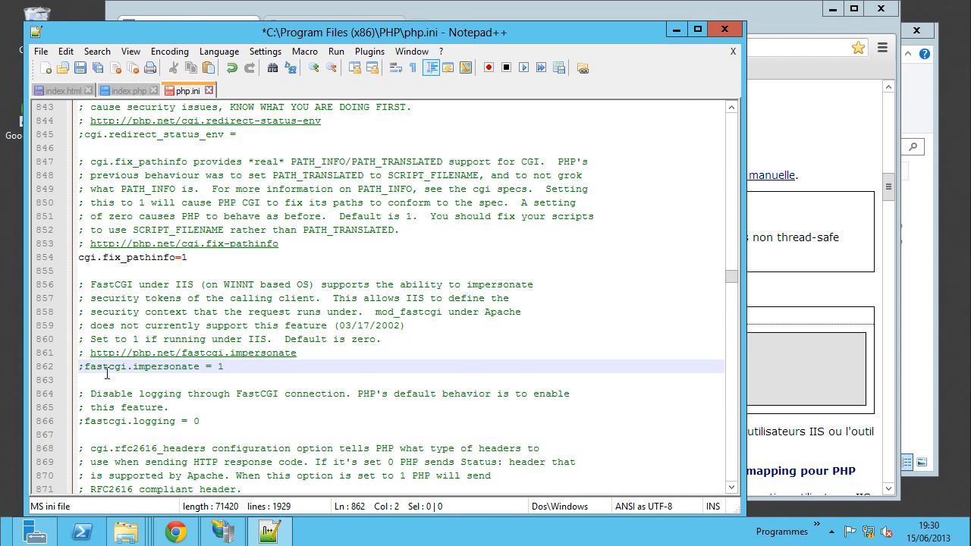
{"action": "key", "text": "BackSpace"}
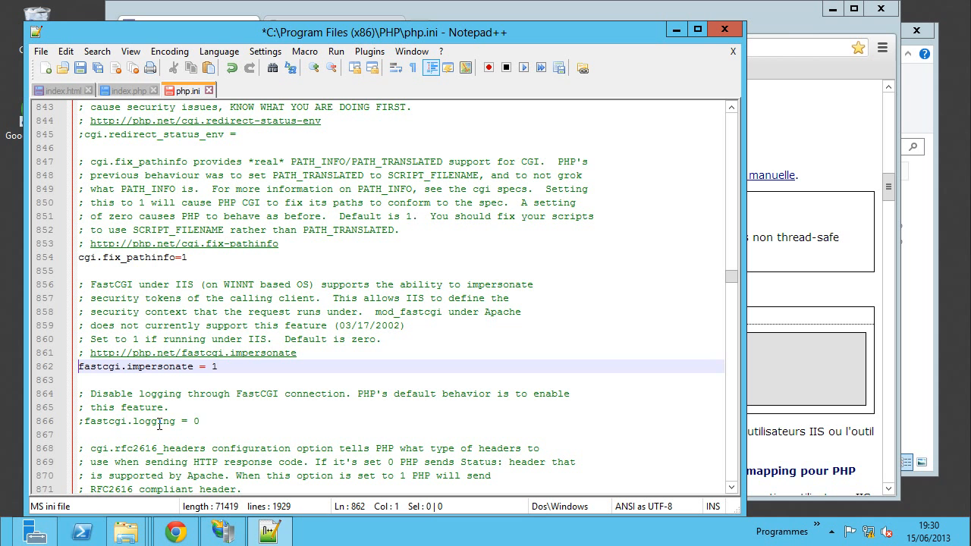
{"action": "left_click", "coordinate": [84, 421]}
{"action": "key", "text": "BackSpace"}
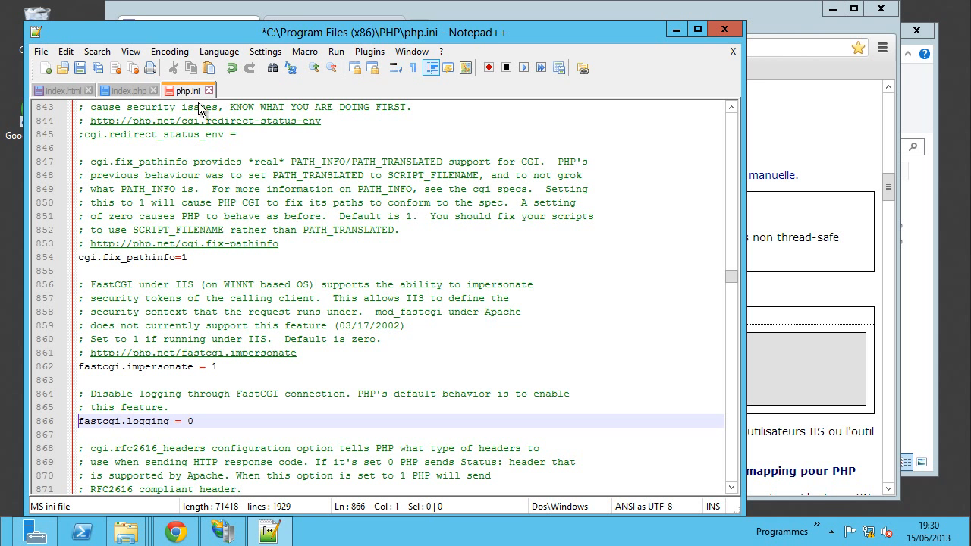
{"action": "key", "text": "ctrl+s"}
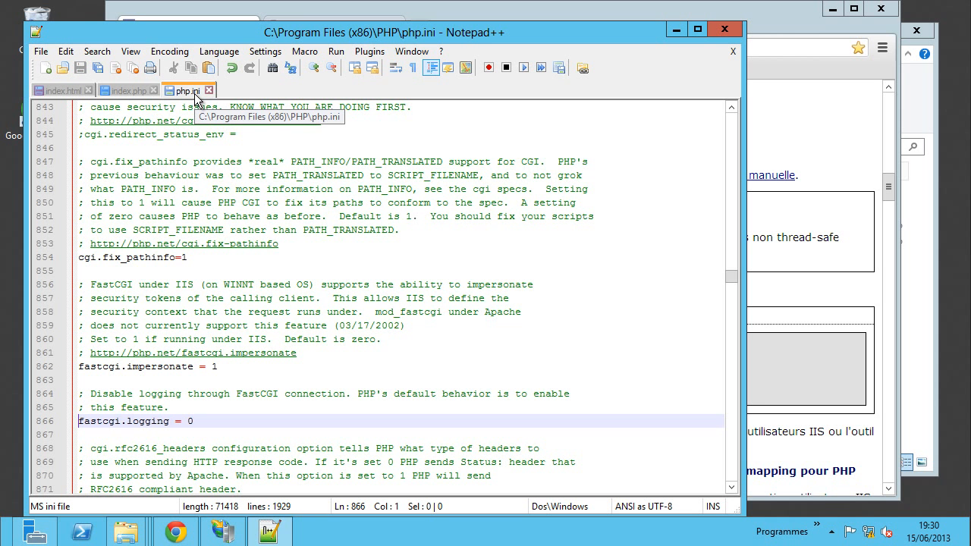
{"action": "left_click", "coordinate": [806, 315]}
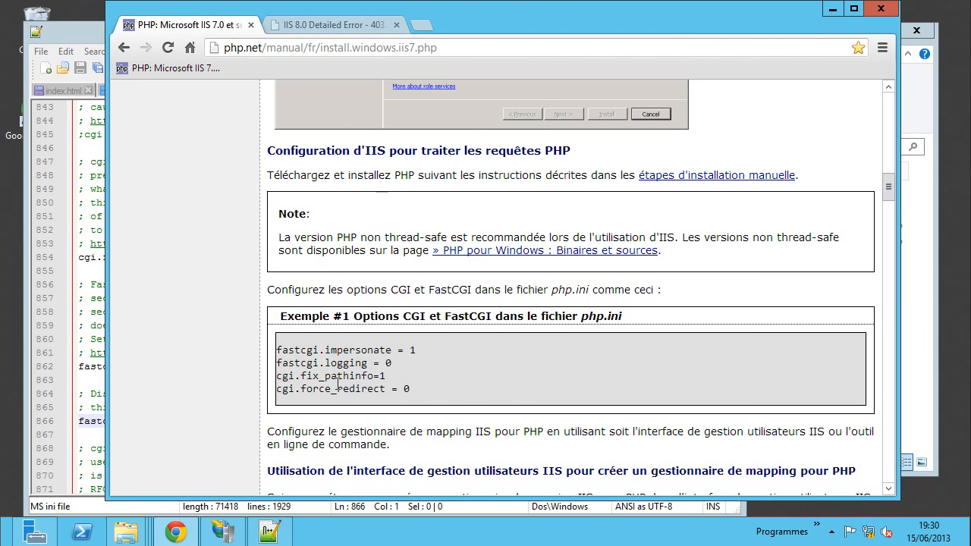
- Scroll the php.net guide down to the IIS Manager handler-mapping steps, then switch to IIS Manager
{"action": "scroll", "coordinate": [454, 387], "scroll_direction": "down", "scroll_amount": 4}
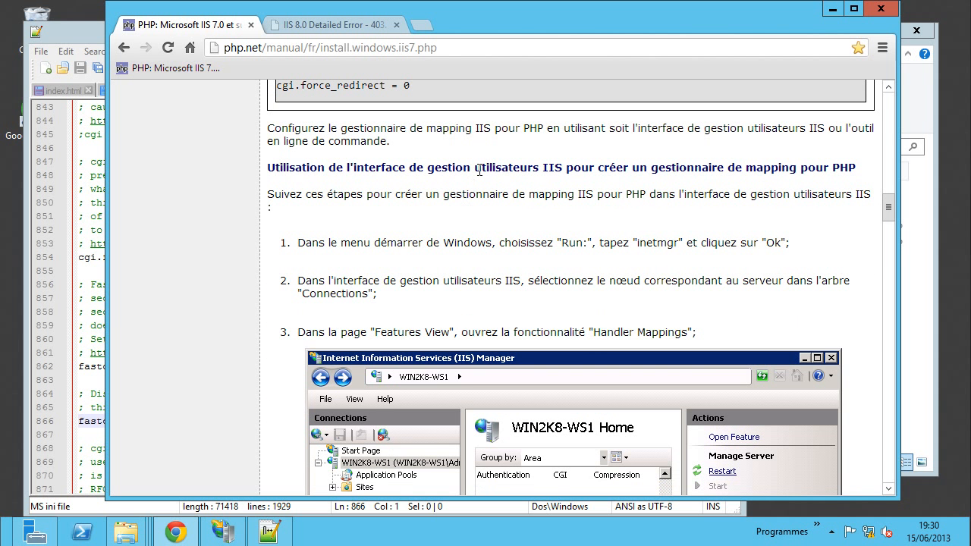
{"action": "scroll", "coordinate": [577, 197], "scroll_direction": "down", "scroll_amount": 1}
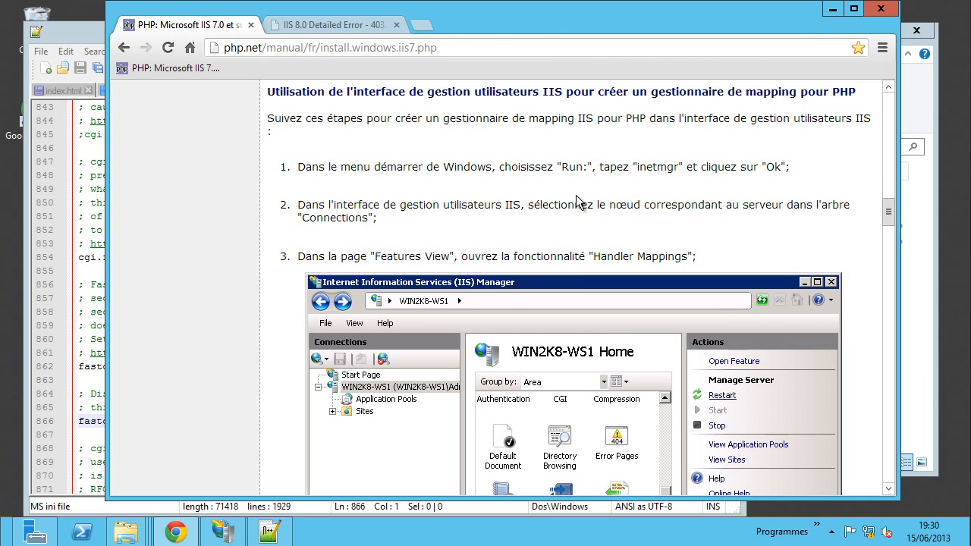
{"action": "scroll", "coordinate": [578, 201], "scroll_direction": "down", "scroll_amount": 1}
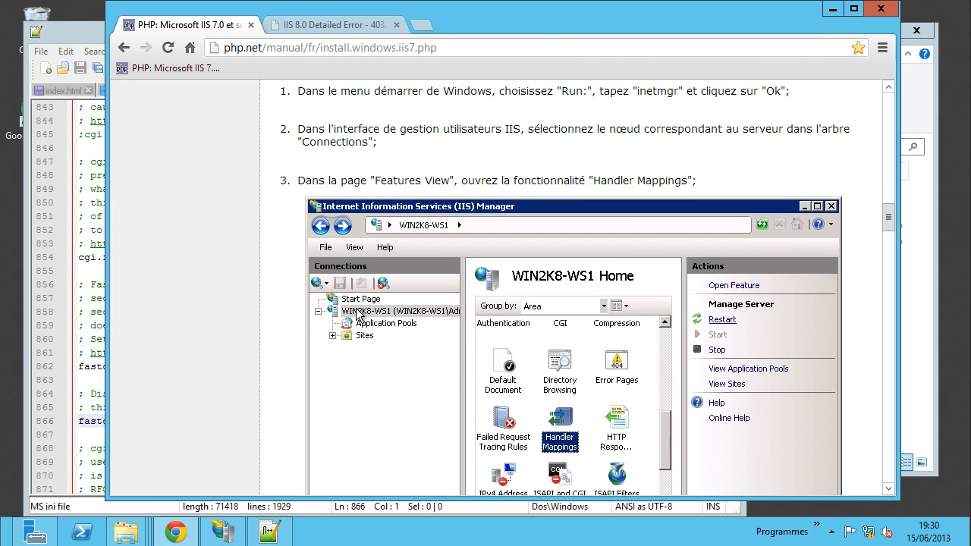
{"action": "left_click", "coordinate": [222, 531]}
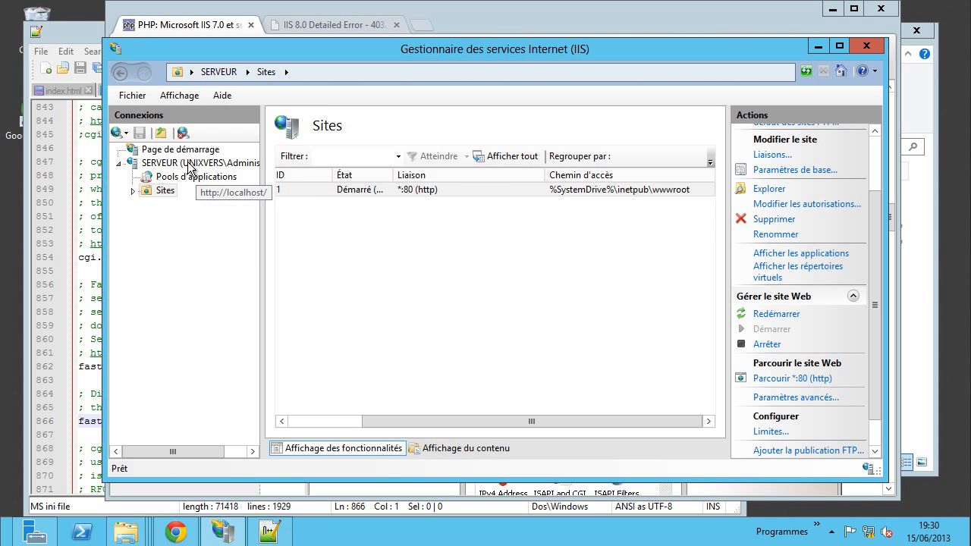
- Locate Mappages de gestionnaires on the SERVEUR home page, then return to the PHP manual in Chrome
{"action": "left_click", "coordinate": [190, 163]}
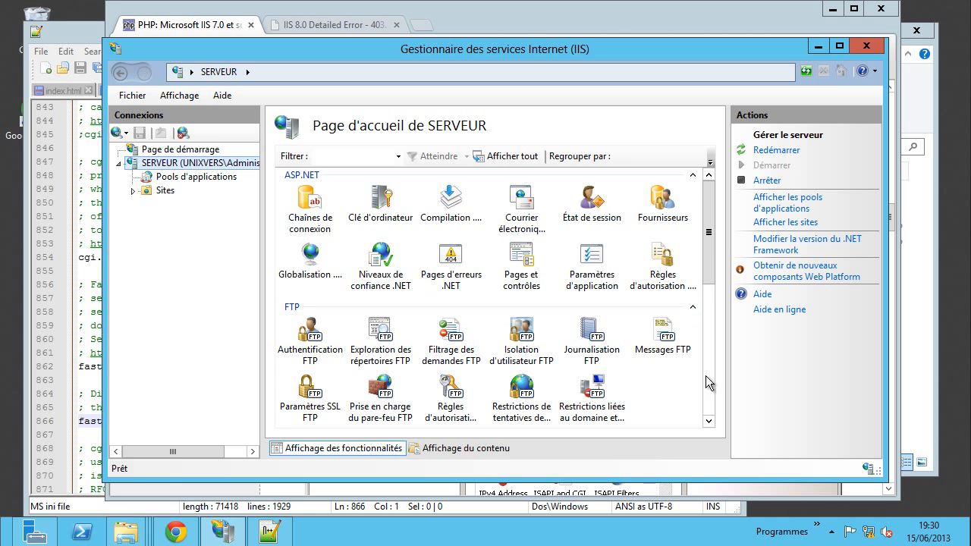
{"action": "left_click", "coordinate": [713, 290]}
{"action": "left_click_drag", "start_coordinate": [714, 289], "coordinate": [708, 373]}
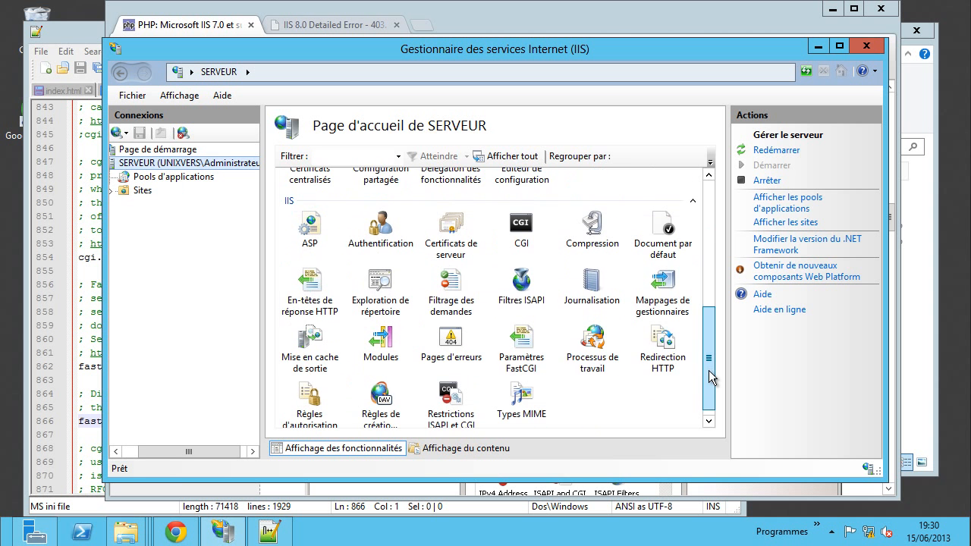
{"action": "left_click", "coordinate": [669, 298]}
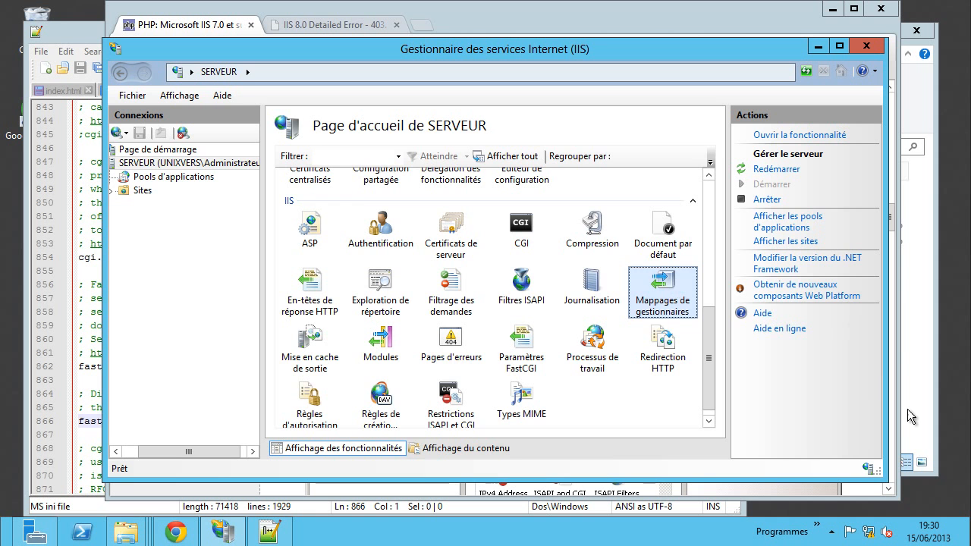
{"action": "left_click", "coordinate": [180, 538]}
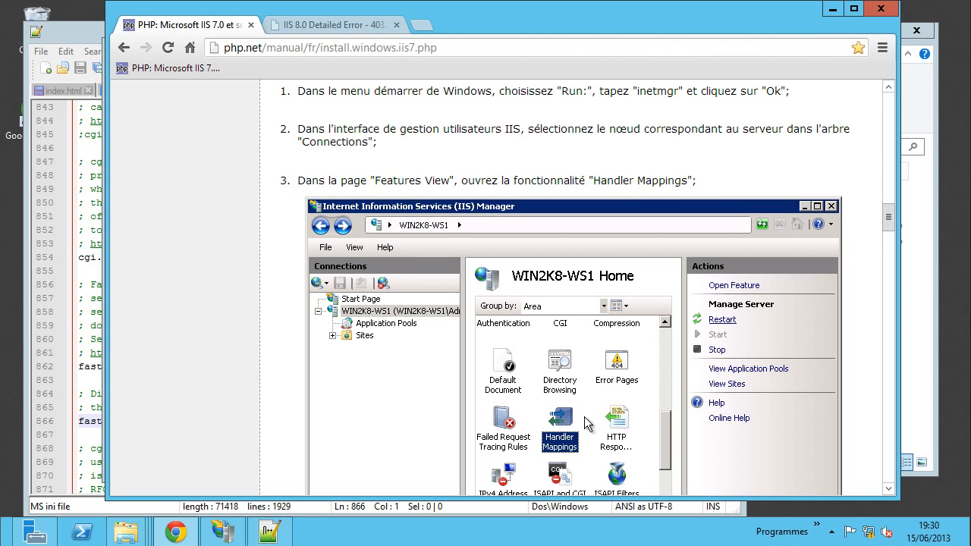
- Note the manual's mapping values: *.php, the php-cgi.exe path and PHP_via_FastCGI, then switch to the wwwroot folder
{"action": "scroll", "coordinate": [763, 305], "scroll_direction": "down", "scroll_amount": 2}
{"action": "scroll", "coordinate": [764, 305], "scroll_direction": "down", "scroll_amount": 5}
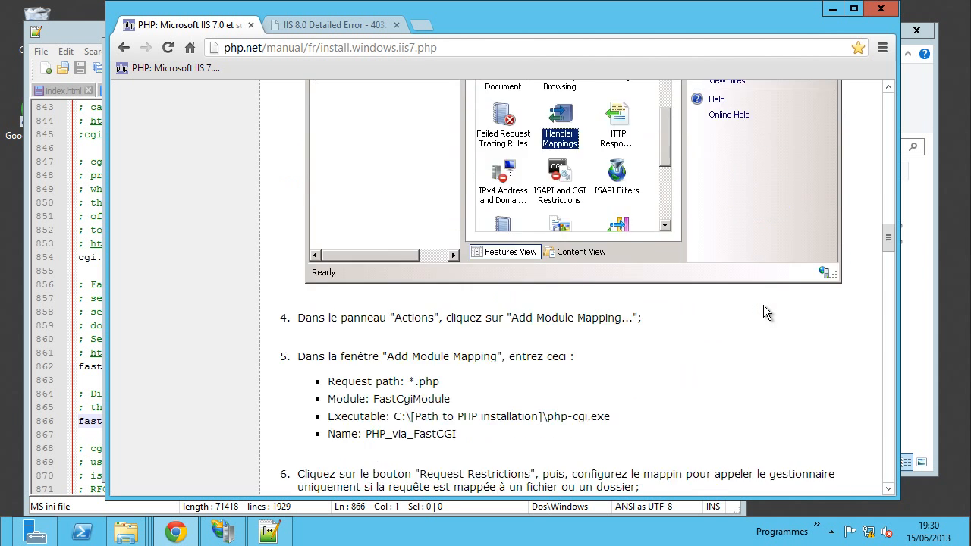
{"action": "scroll", "coordinate": [763, 306], "scroll_direction": "down", "scroll_amount": 1}
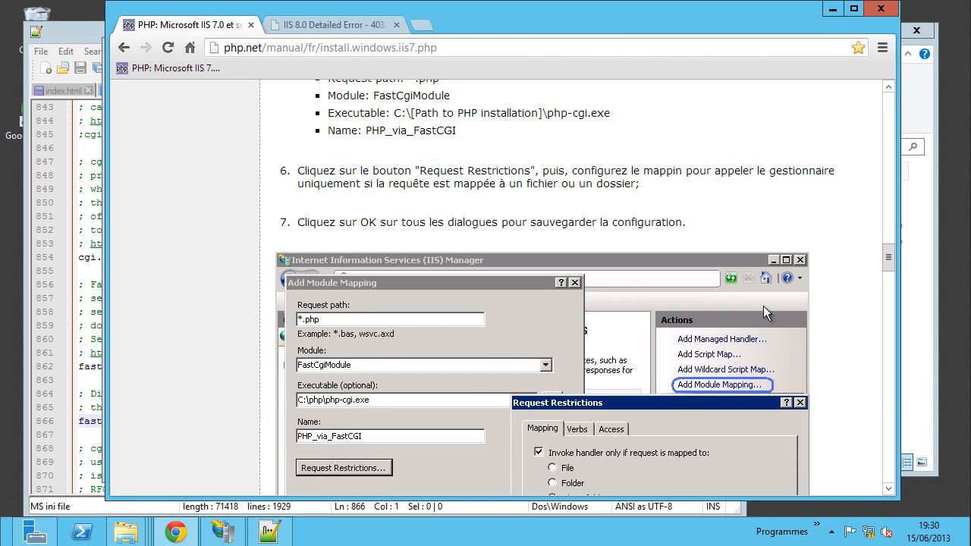
{"action": "scroll", "coordinate": [764, 305], "scroll_direction": "up", "scroll_amount": 1}
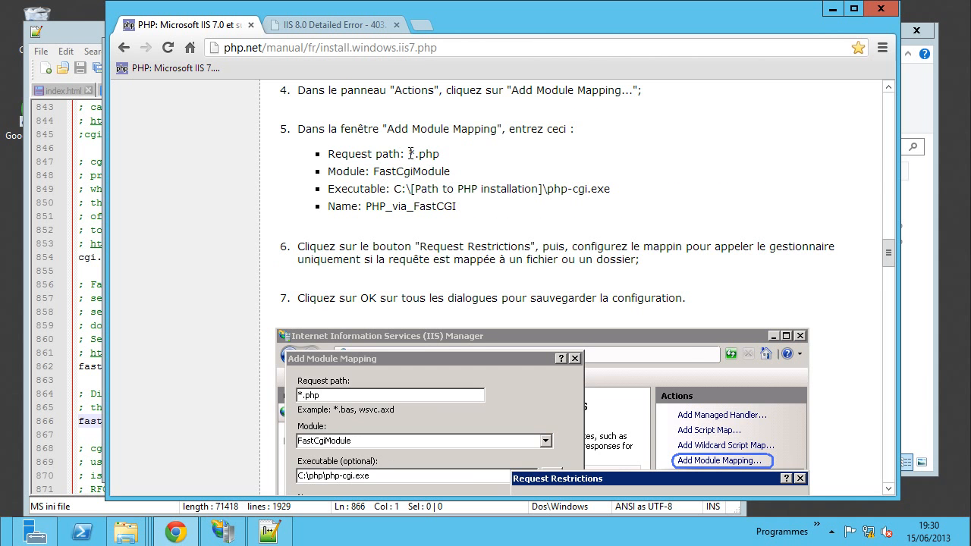
{"action": "left_click_drag", "start_coordinate": [410, 154], "coordinate": [444, 153]}
{"action": "left_click_drag", "start_coordinate": [394, 188], "coordinate": [575, 188]}
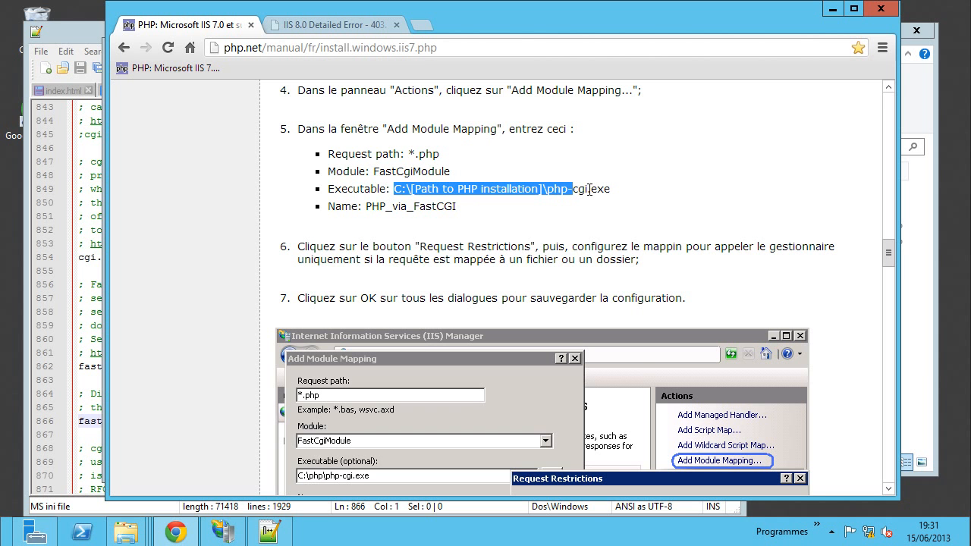
{"action": "left_click_drag", "start_coordinate": [364, 206], "coordinate": [476, 206]}
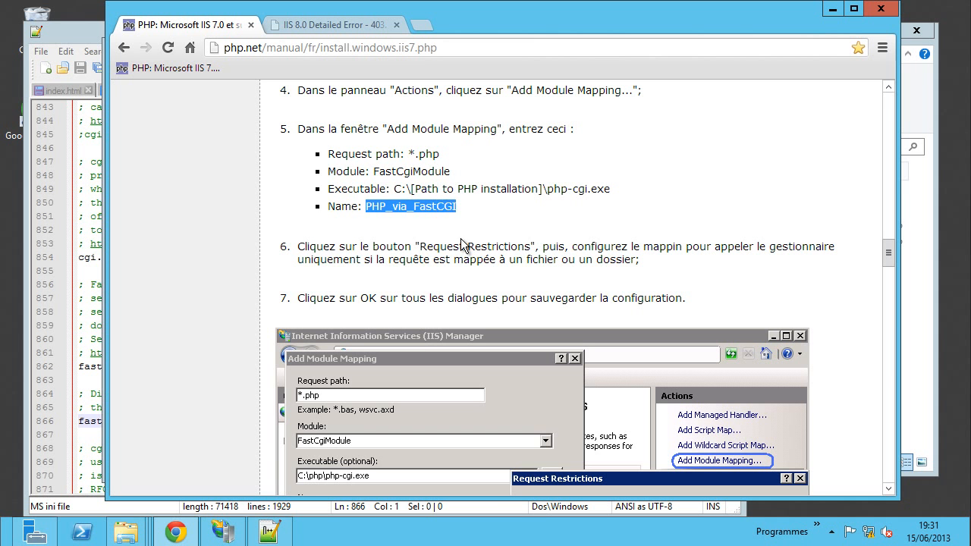
{"action": "left_click", "coordinate": [506, 215]}
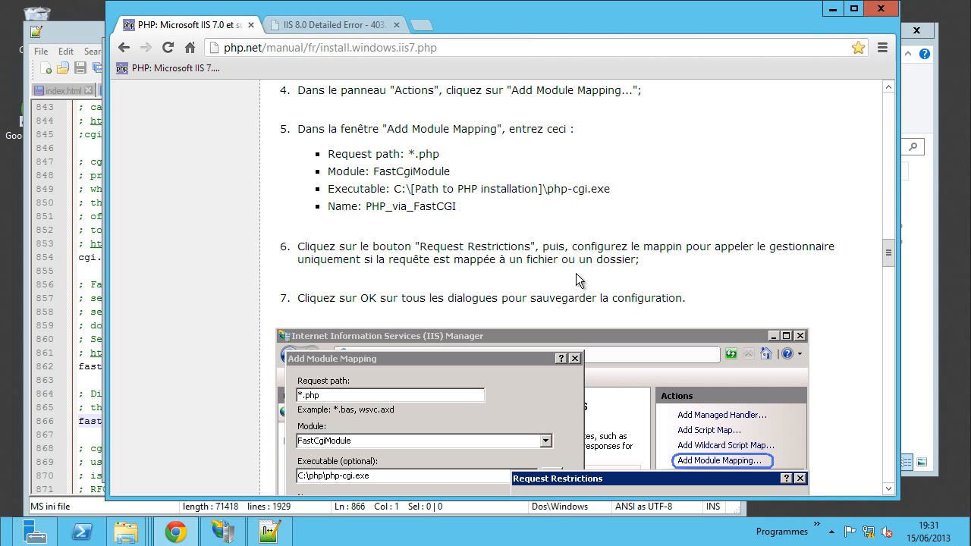
{"action": "left_click", "coordinate": [917, 375]}
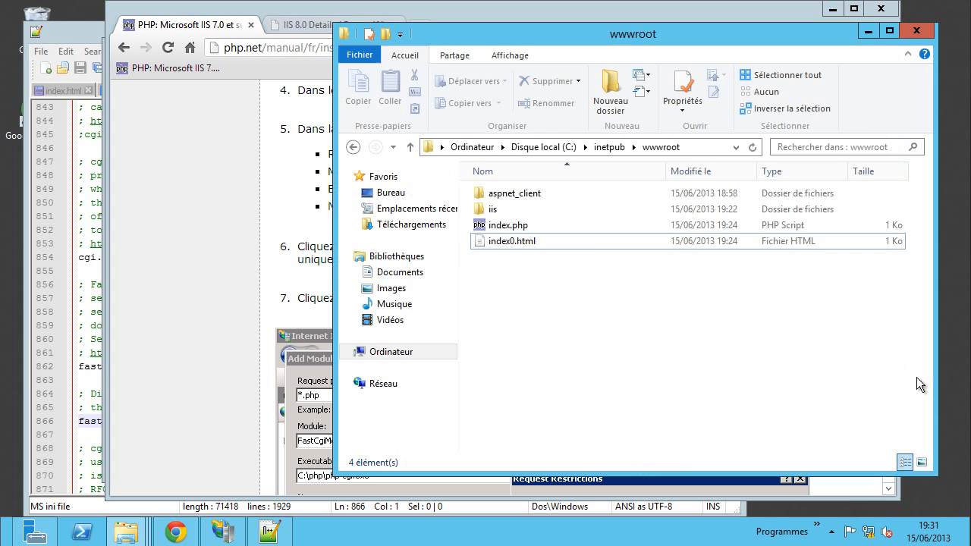
- Open Mappages de gestionnaires and review PHP_via_FastCGI's *.php → php-cgi.exe settings, confirming with OK
{"action": "left_click", "coordinate": [221, 535]}
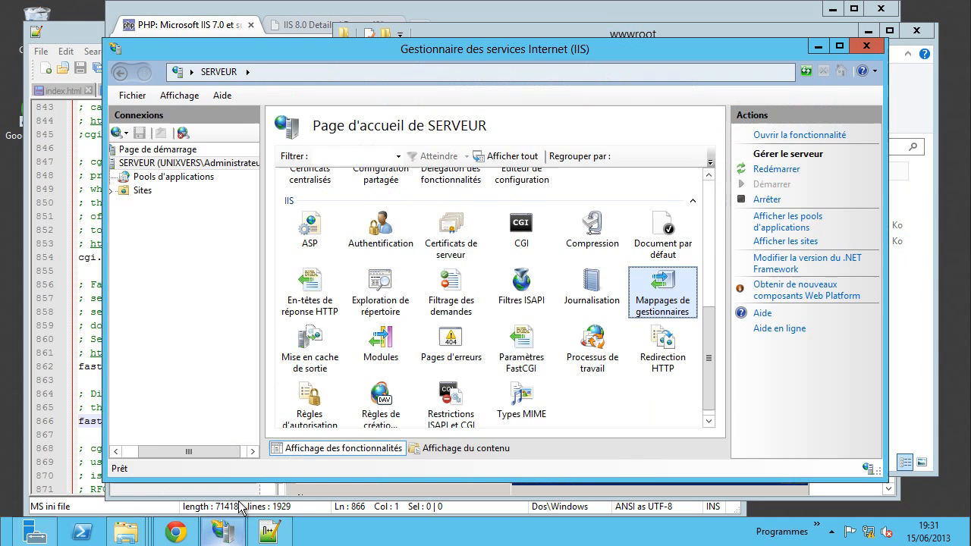
{"action": "double_click", "coordinate": [664, 290]}
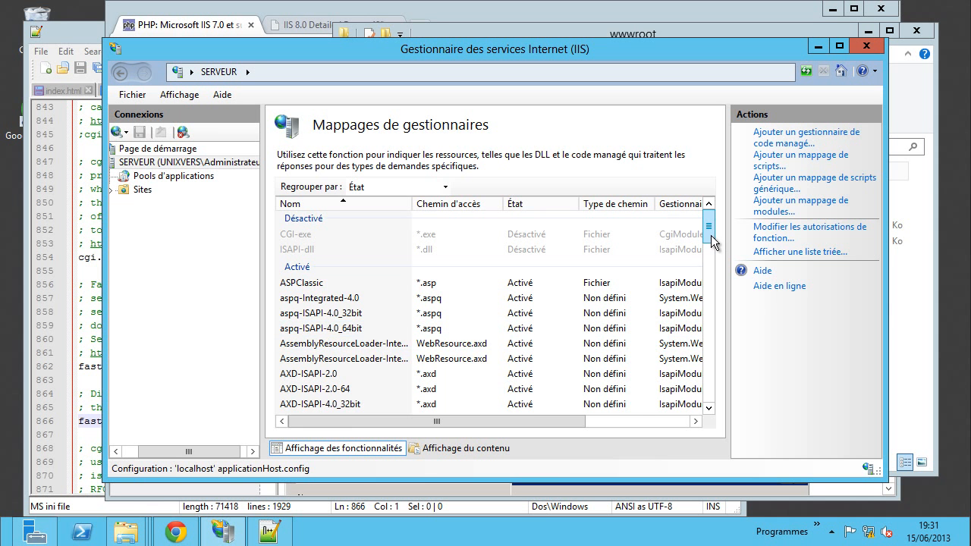
{"action": "left_click_drag", "start_coordinate": [711, 235], "coordinate": [712, 309]}
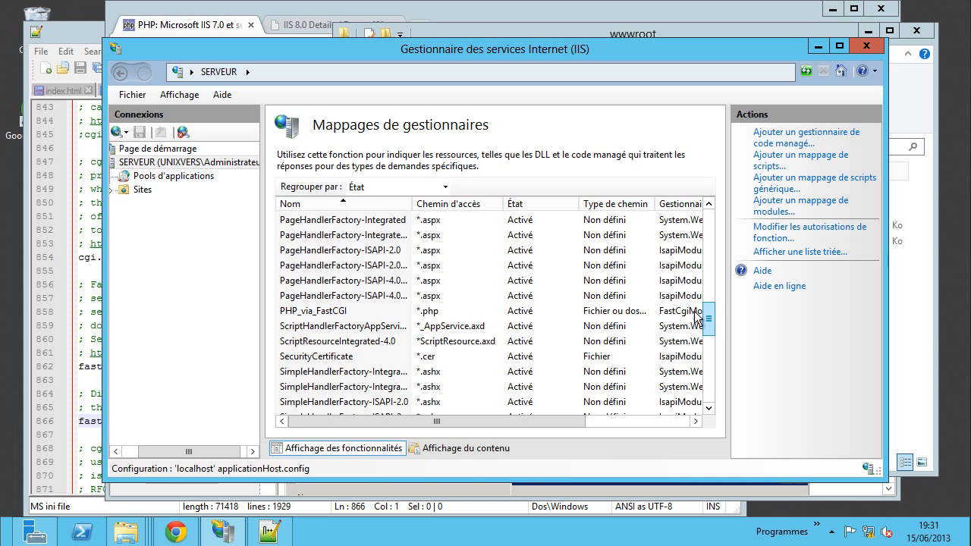
{"action": "left_click", "coordinate": [387, 312]}
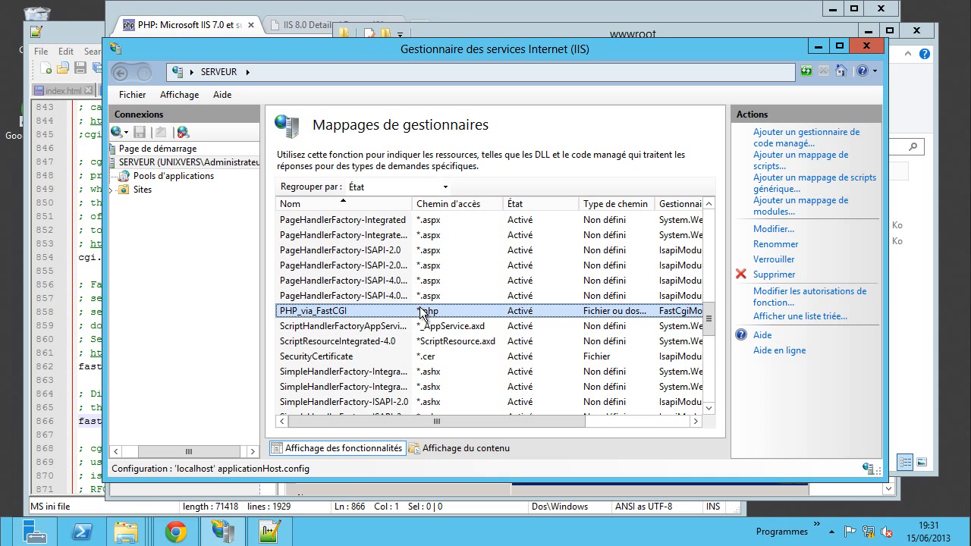
{"action": "double_click", "coordinate": [304, 318]}
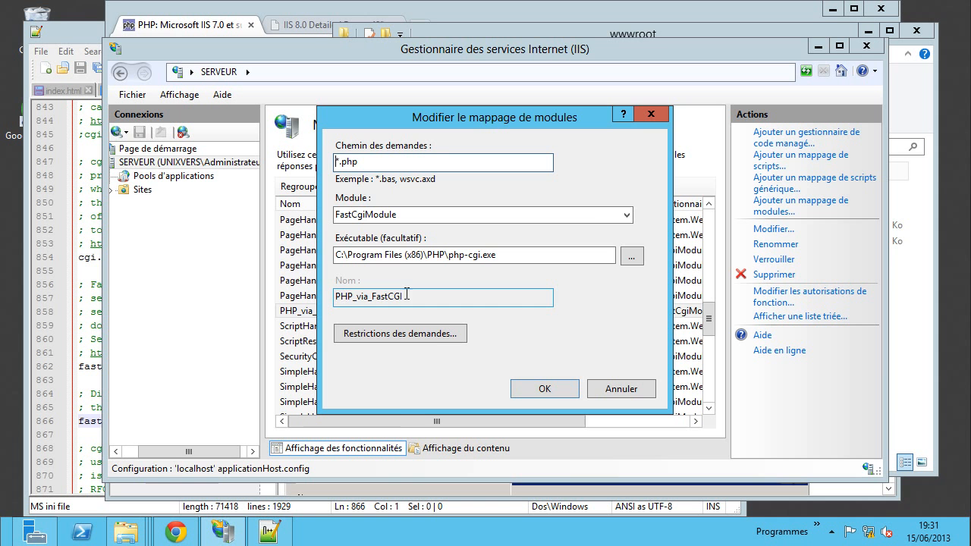
{"action": "left_click", "coordinate": [543, 389]}
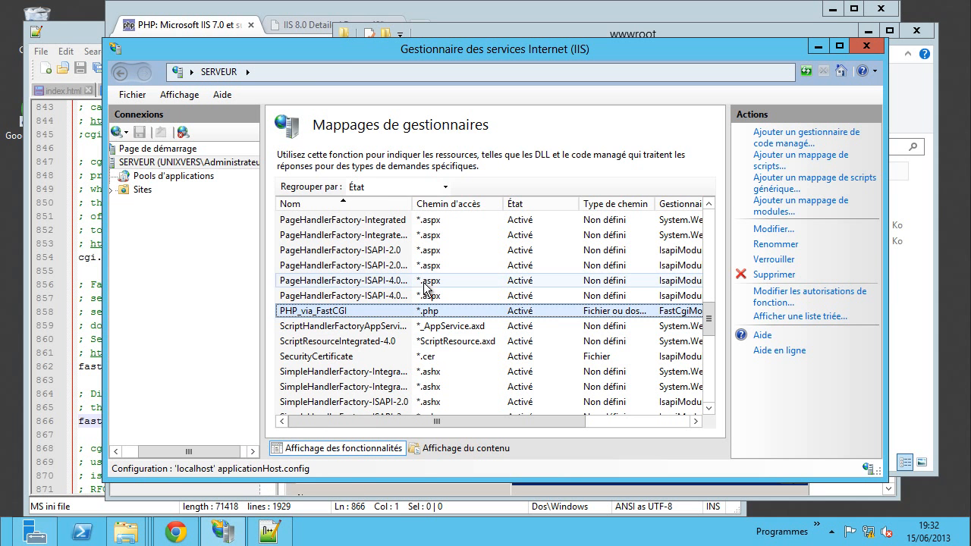
- Reload localhost to confirm 'Hello IIS en PHP' replaces the 403.14 error, then minimize Chrome
{"action": "left_click", "coordinate": [298, 26]}
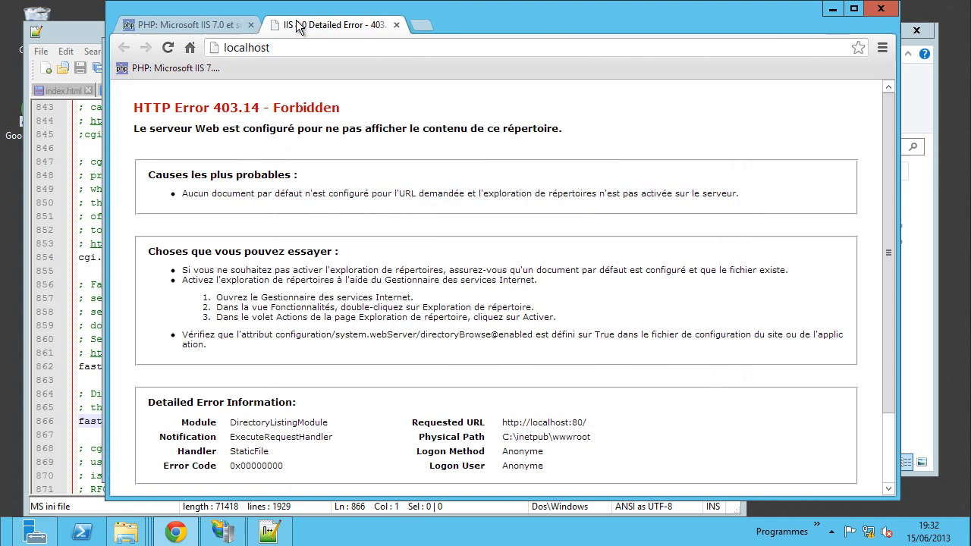
{"action": "left_click", "coordinate": [169, 48]}
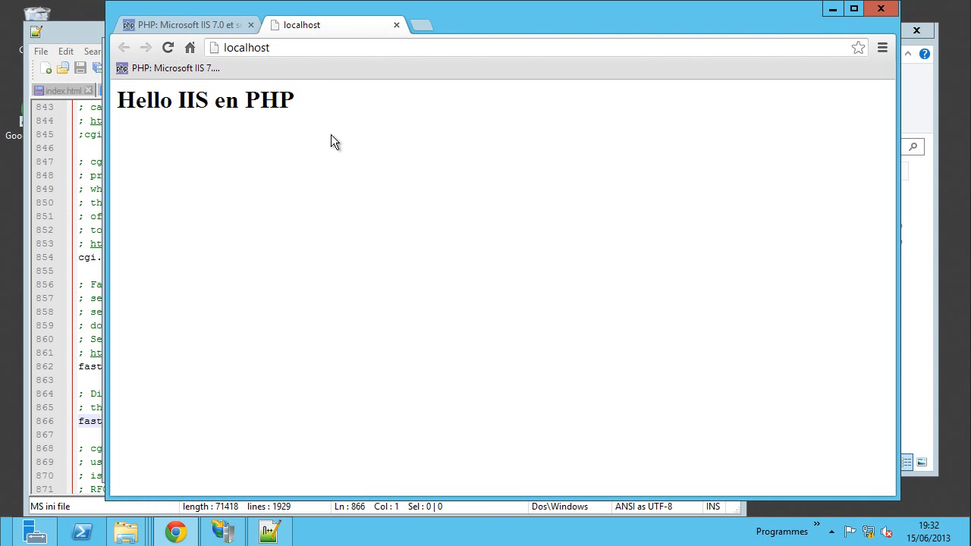
{"action": "left_click_drag", "start_coordinate": [302, 97], "coordinate": [120, 97]}
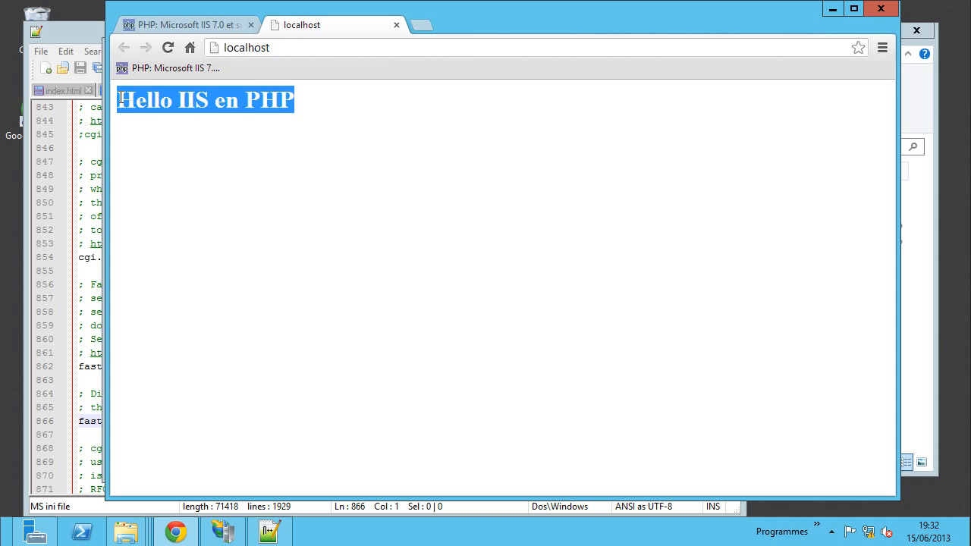
{"action": "left_click", "coordinate": [308, 97]}
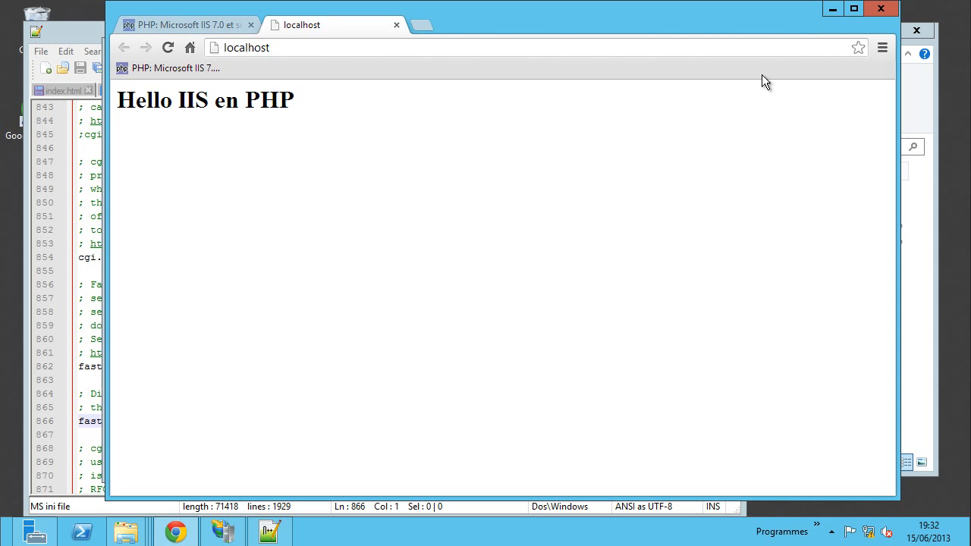
{"action": "left_click", "coordinate": [833, 11]}
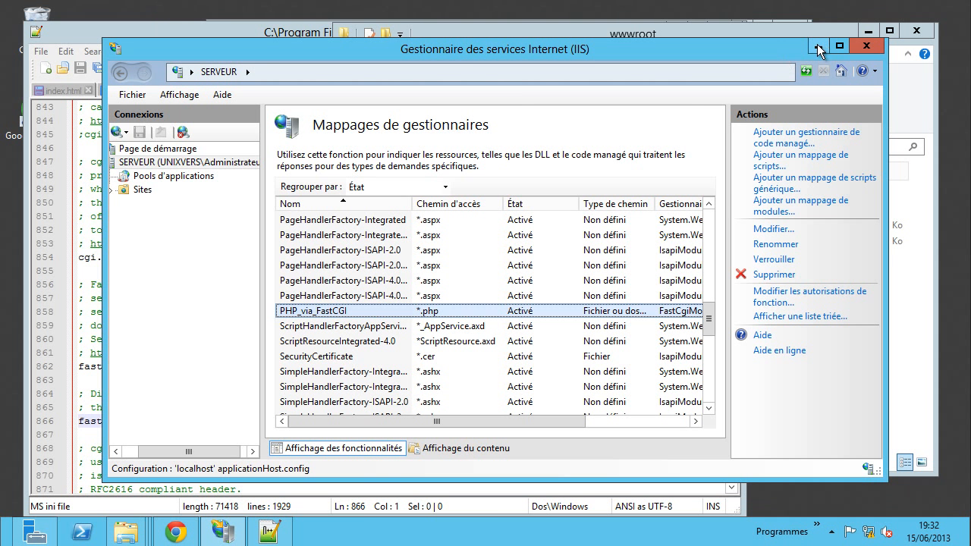
- Minimize IIS Manager, wwwroot and Notepad++, copy the path C:\Program Files (x86)\PHP, and open the computer's Système properties
{"action": "left_click", "coordinate": [818, 47]}
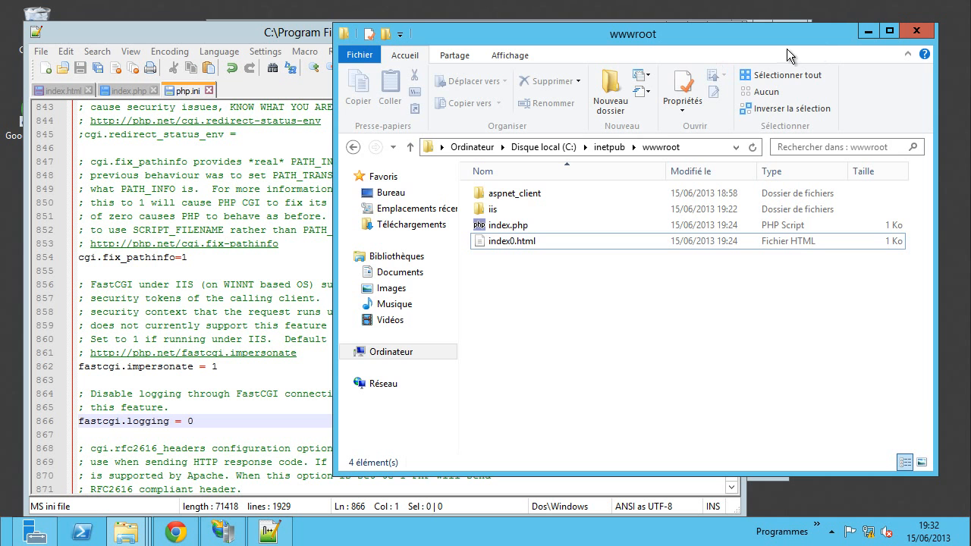
{"action": "left_click", "coordinate": [866, 31]}
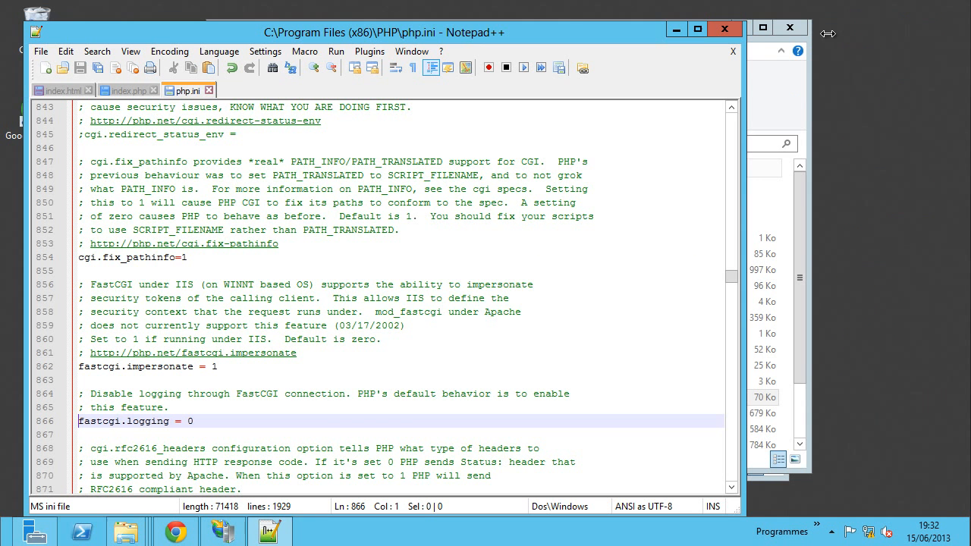
{"action": "left_click", "coordinate": [668, 29]}
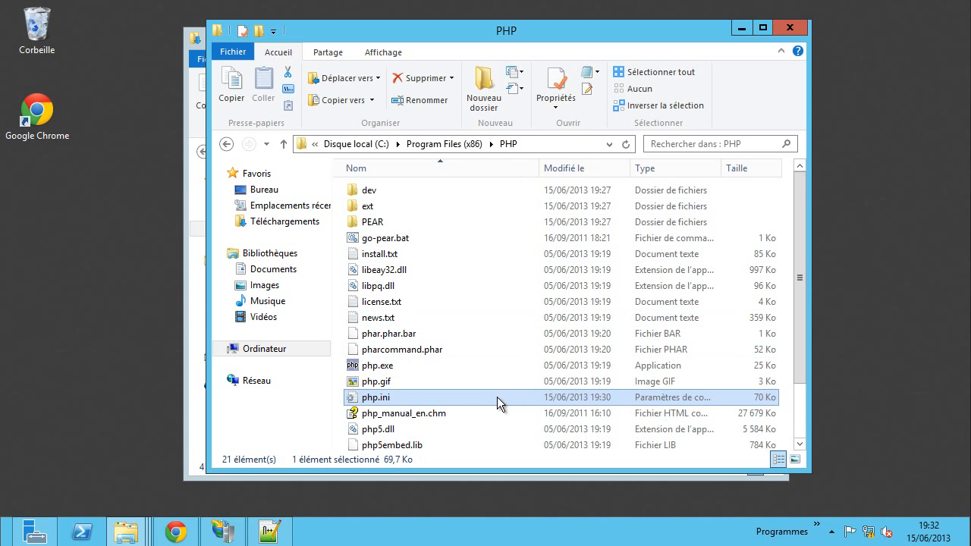
{"action": "scroll", "coordinate": [497, 397], "scroll_direction": "down", "scroll_amount": 1}
{"action": "key", "text": "F2"}
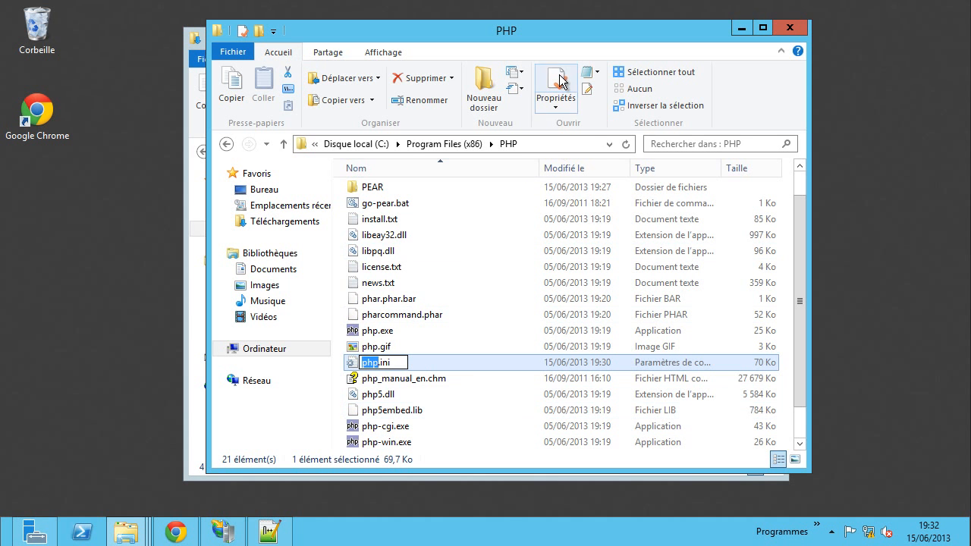
{"action": "left_click", "coordinate": [561, 144]}
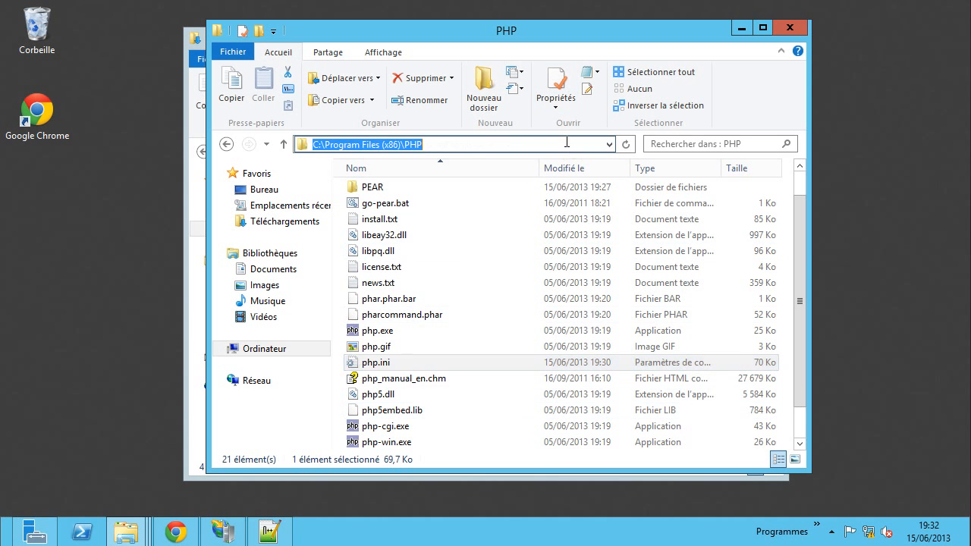
{"action": "right_click", "coordinate": [377, 146]}
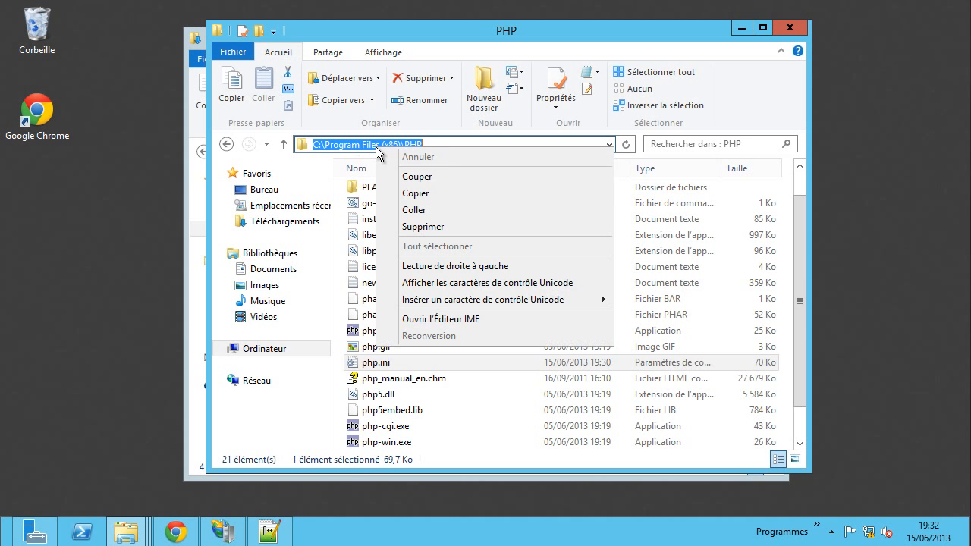
{"action": "left_click", "coordinate": [425, 189]}
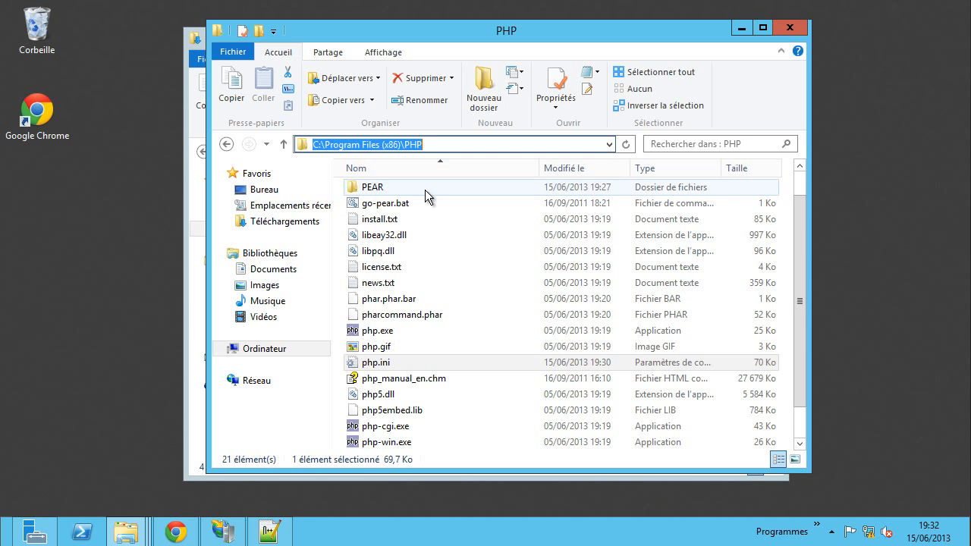
{"action": "right_click", "coordinate": [263, 350]}
- Open Environment Variables and select the system Path, which begins with C:\Program Files (x86)\PHP\
{"action": "left_click", "coordinate": [296, 340]}
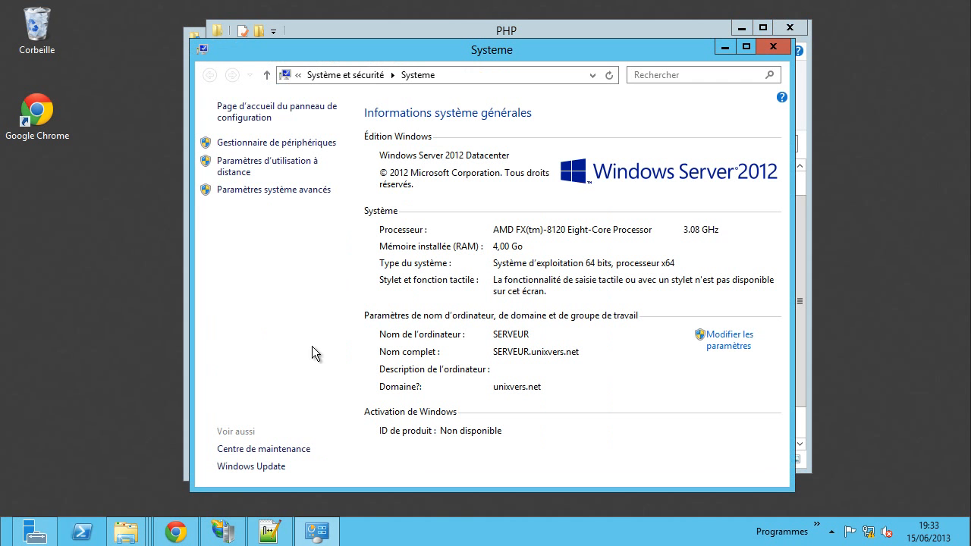
{"action": "left_click", "coordinate": [285, 193]}
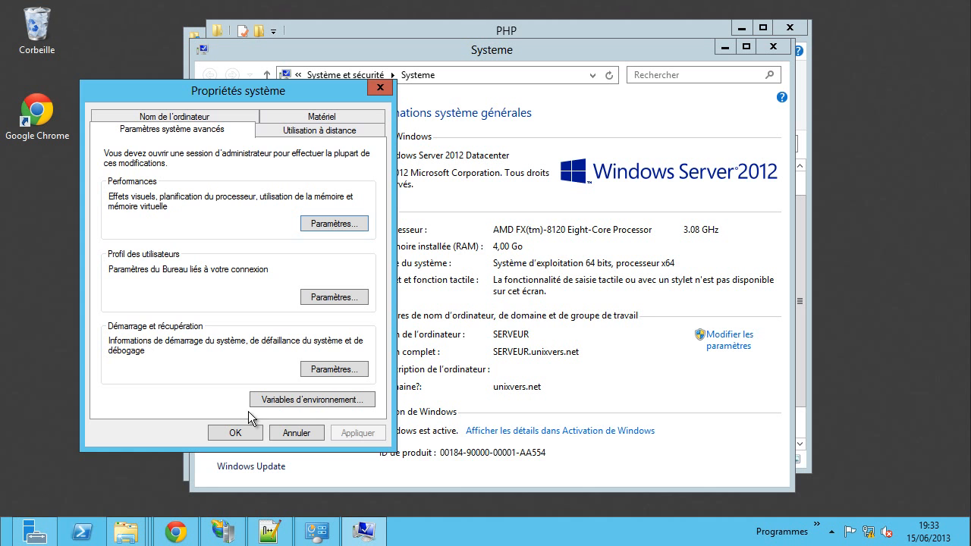
{"action": "left_click", "coordinate": [308, 400]}
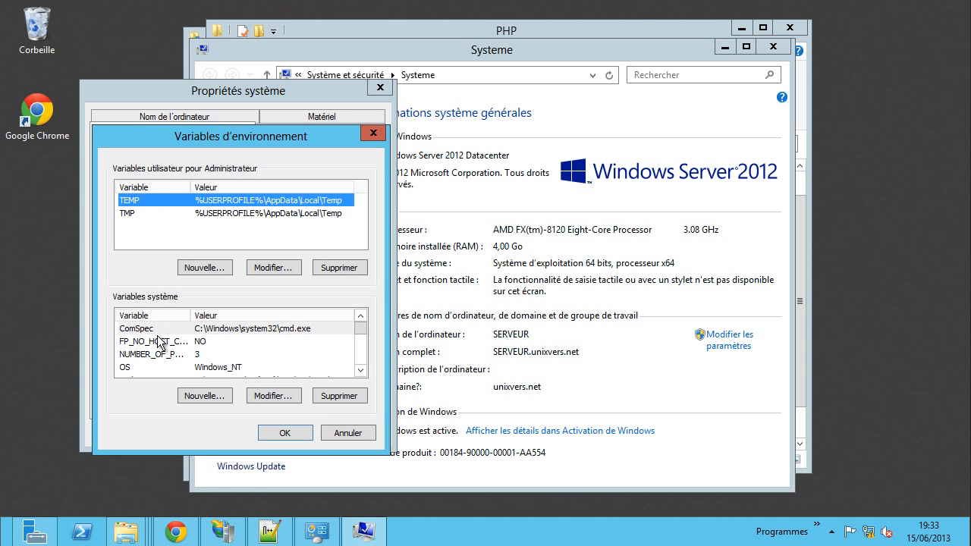
{"action": "left_click", "coordinate": [144, 354]}
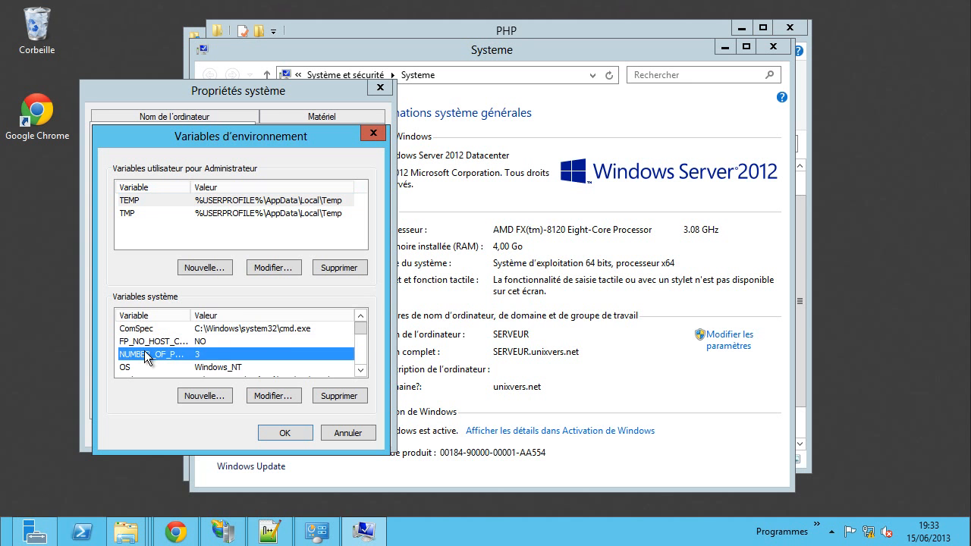
{"action": "scroll", "coordinate": [146, 359], "scroll_direction": "down", "scroll_amount": 1}
{"action": "scroll", "coordinate": [150, 361], "scroll_direction": "down", "scroll_amount": 1}
{"action": "scroll", "coordinate": [149, 356], "scroll_direction": "up", "scroll_amount": 1}
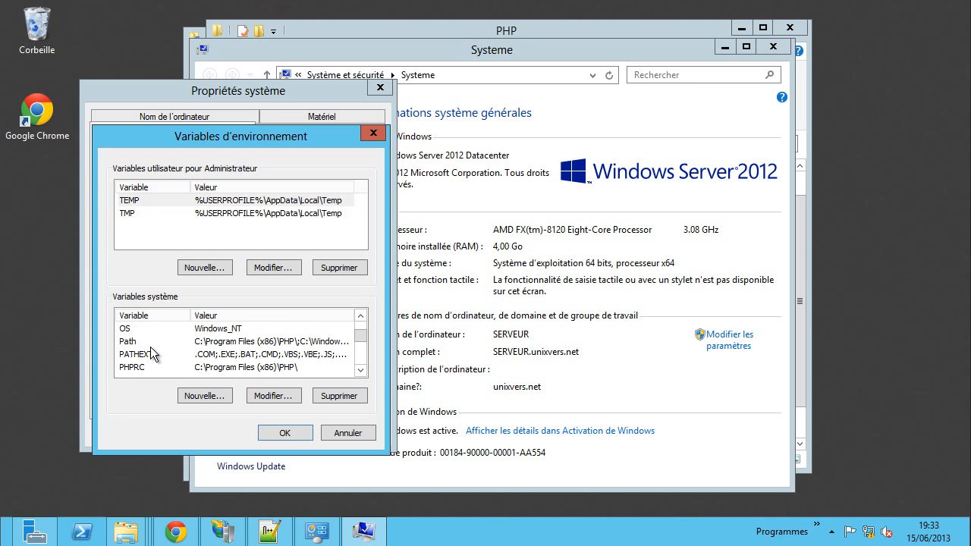
{"action": "left_click", "coordinate": [129, 345]}
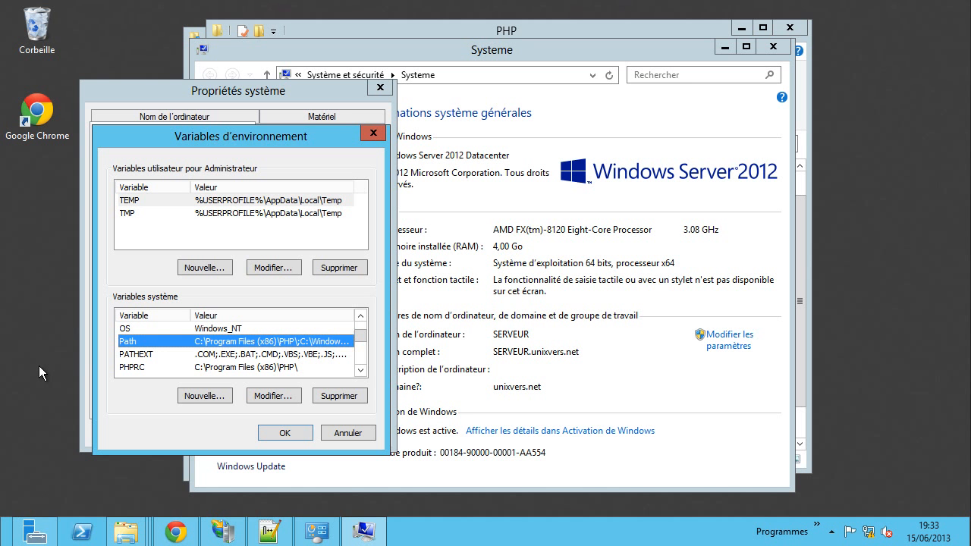
{"action": "key", "text": "super+x"}
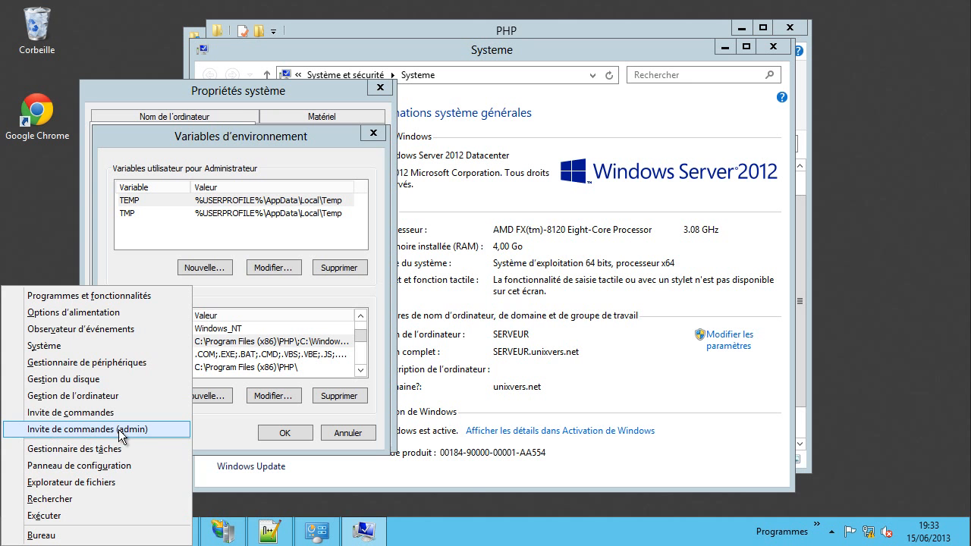
- Run php -v in an administrator command prompt, confirming PHP 5.3.26 (cli)
{"action": "left_click", "coordinate": [110, 430]}
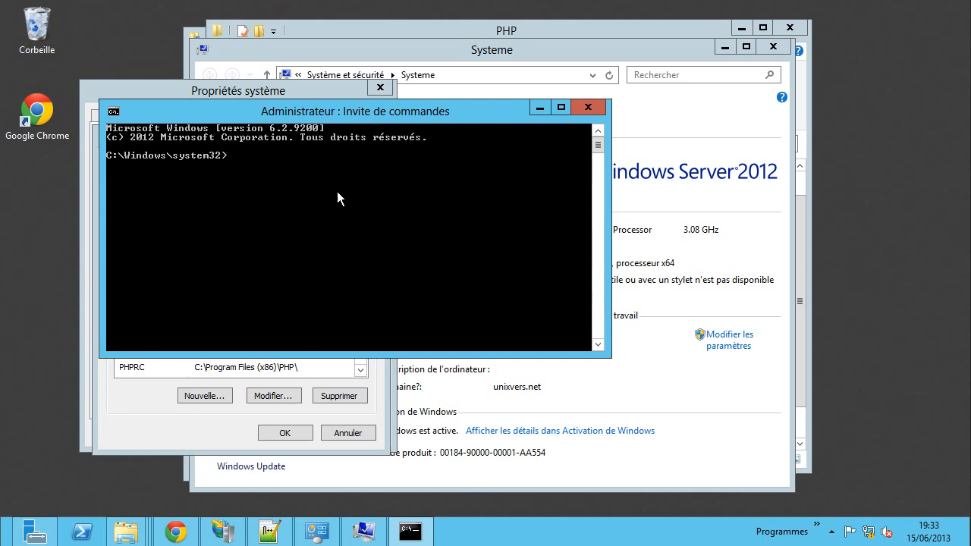
{"action": "left_click_drag", "start_coordinate": [292, 113], "coordinate": [433, 135]}
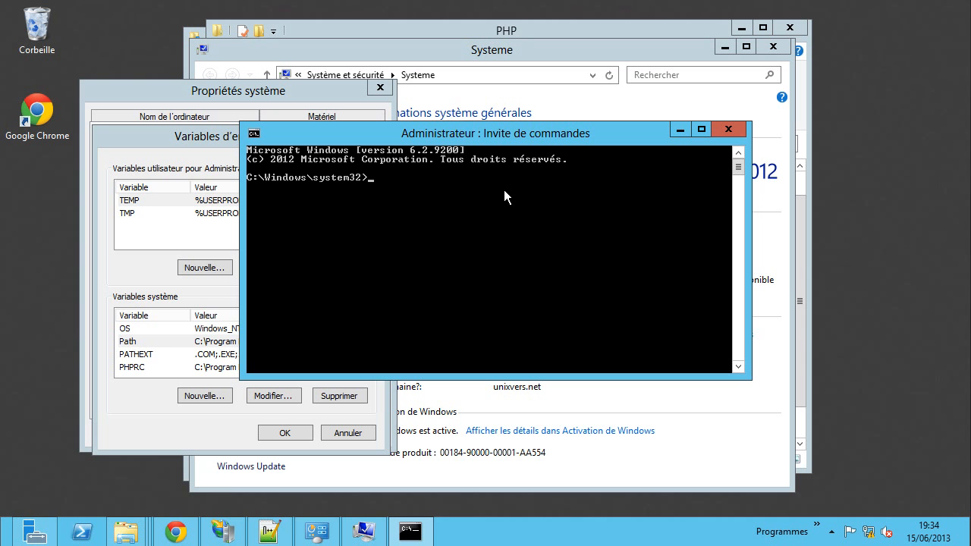
{"action": "type", "text": "php -v"}
{"action": "key", "text": "Return"}
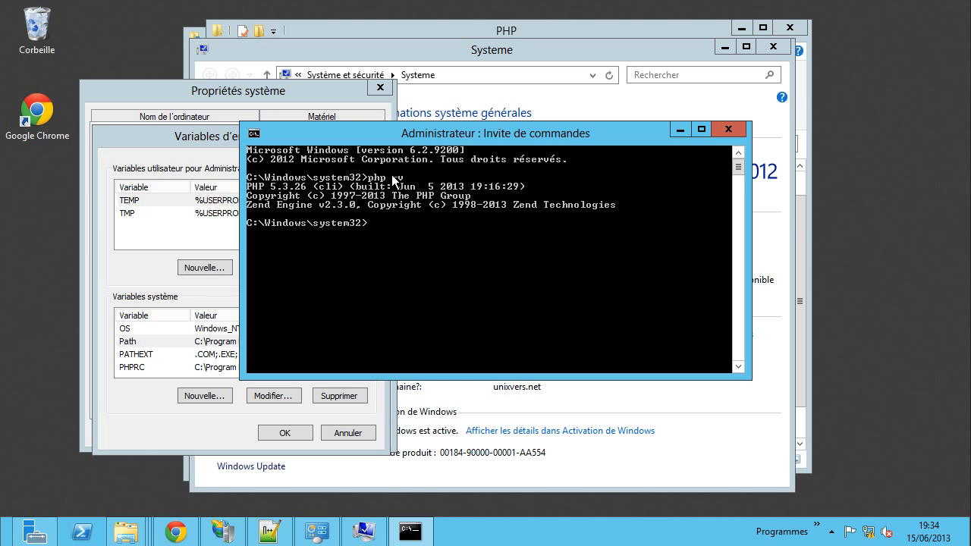
- Look over the php.ini extension list in Notepad++, then minimize the command prompt
{"action": "left_click", "coordinate": [267, 535]}
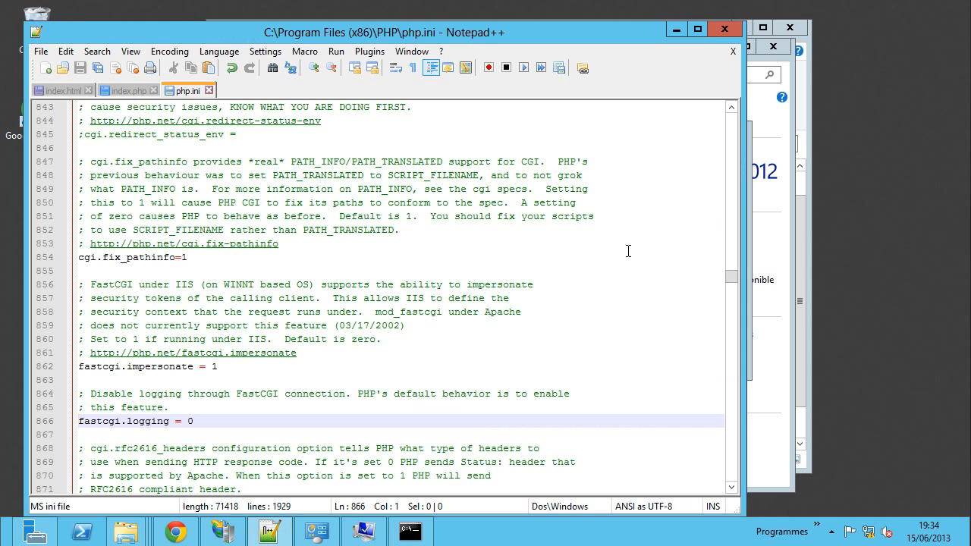
{"action": "left_click_drag", "start_coordinate": [728, 279], "coordinate": [747, 497]}
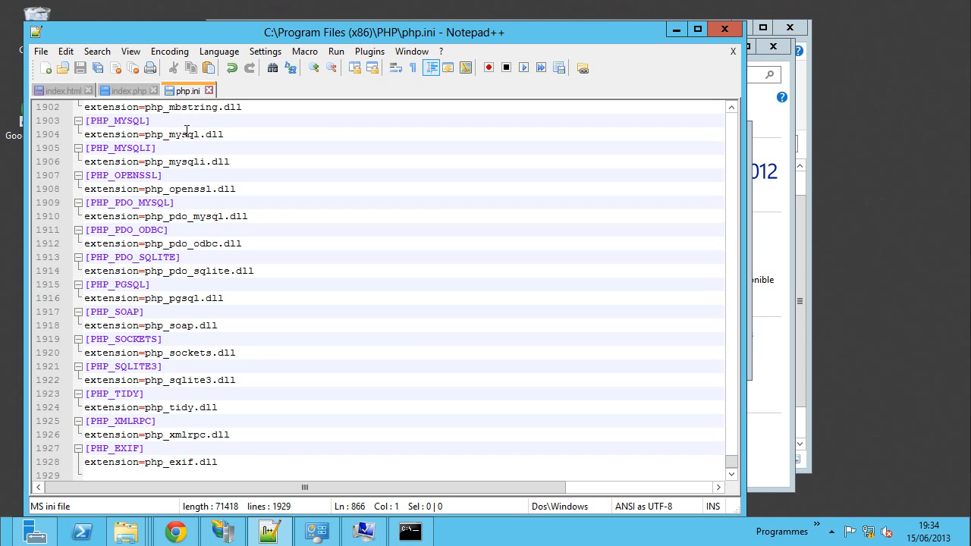
{"action": "left_click", "coordinate": [411, 531]}
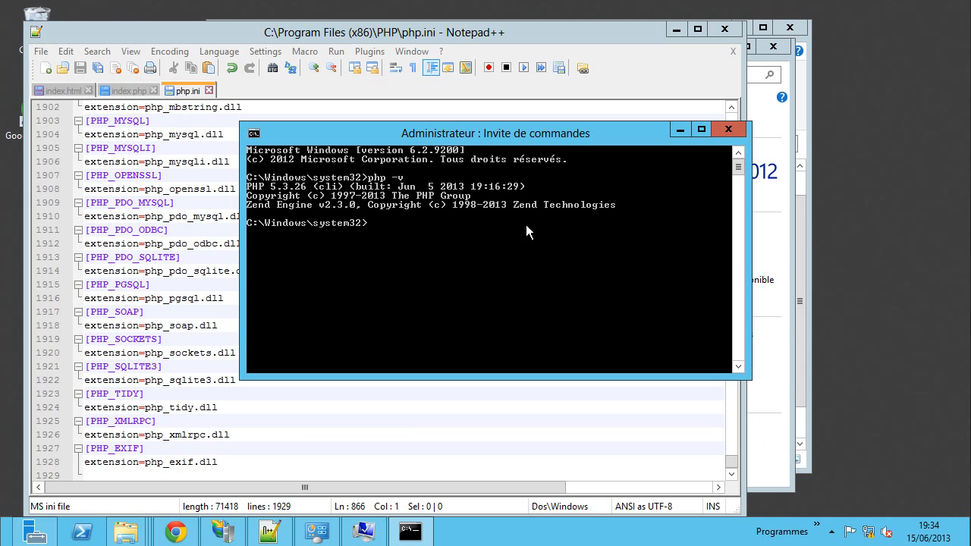
{"action": "left_click", "coordinate": [679, 133]}
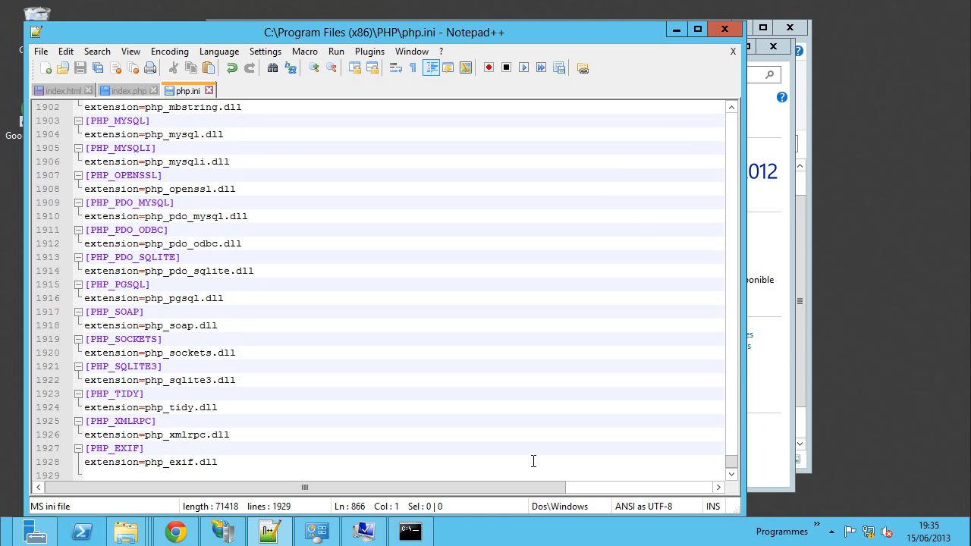
- Cancel Environment Variables and System Properties without changes and close the System window
{"action": "left_click", "coordinate": [676, 31]}
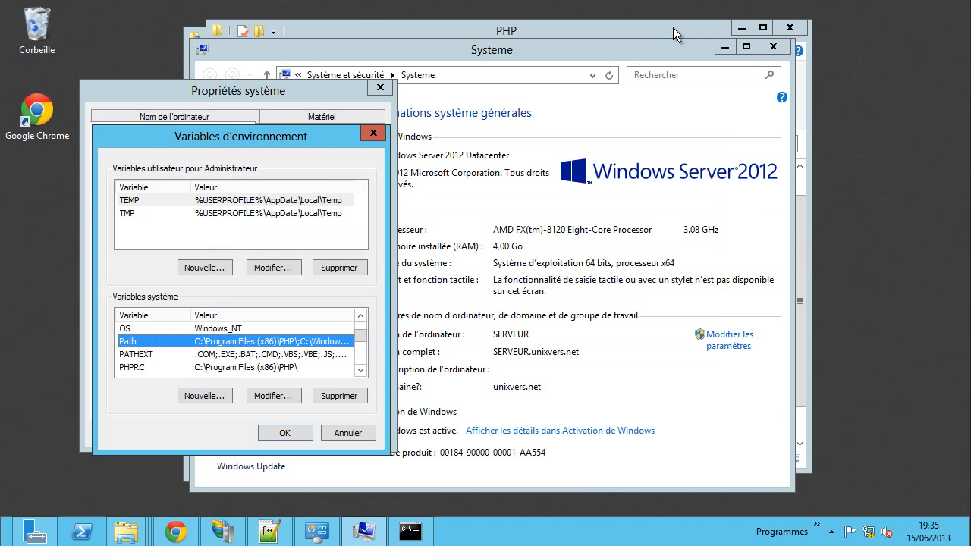
{"action": "left_click", "coordinate": [355, 432]}
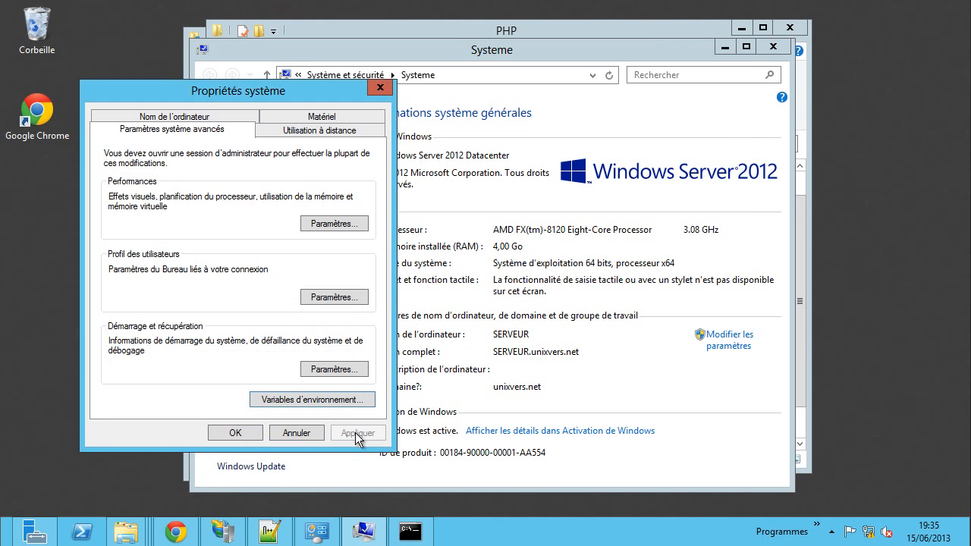
{"action": "left_click", "coordinate": [322, 432]}
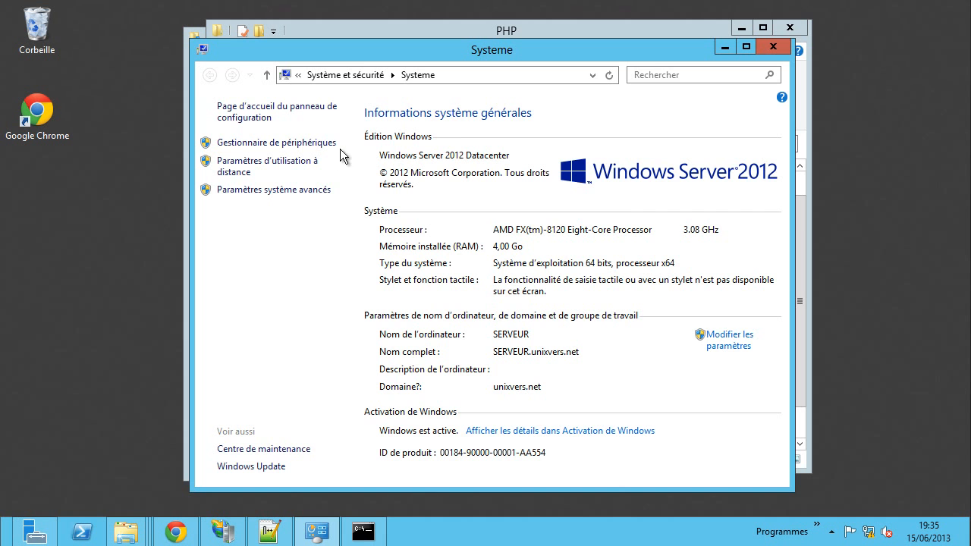
{"action": "left_click_drag", "start_coordinate": [393, 51], "coordinate": [437, 54]}
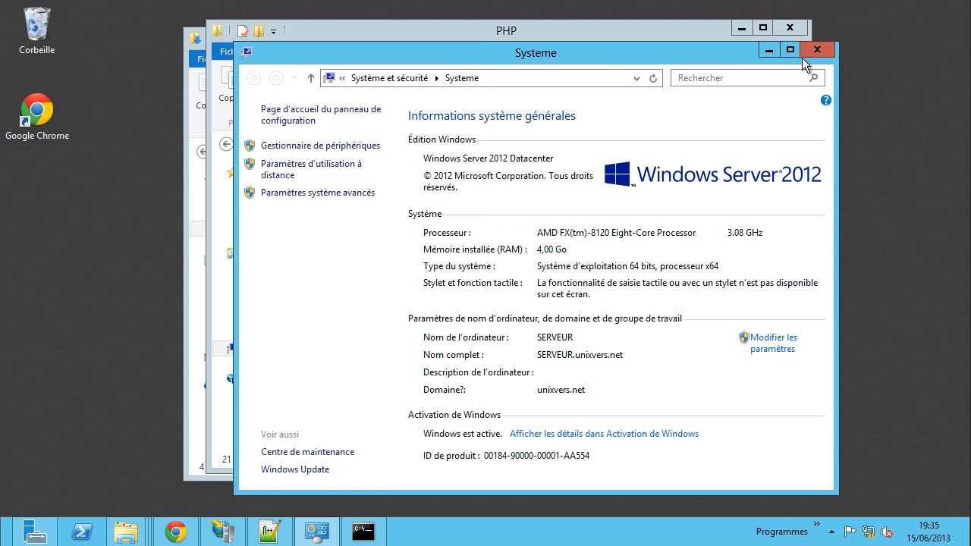
{"action": "left_click", "coordinate": [809, 50]}
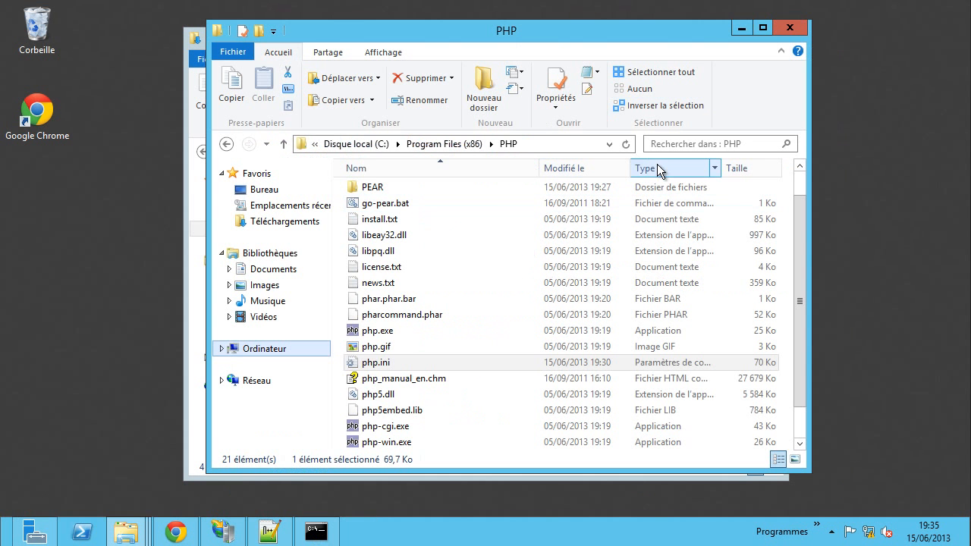
- Browse from the root of drive C: into the Program Files (x86) folder
{"action": "left_click", "coordinate": [348, 144]}
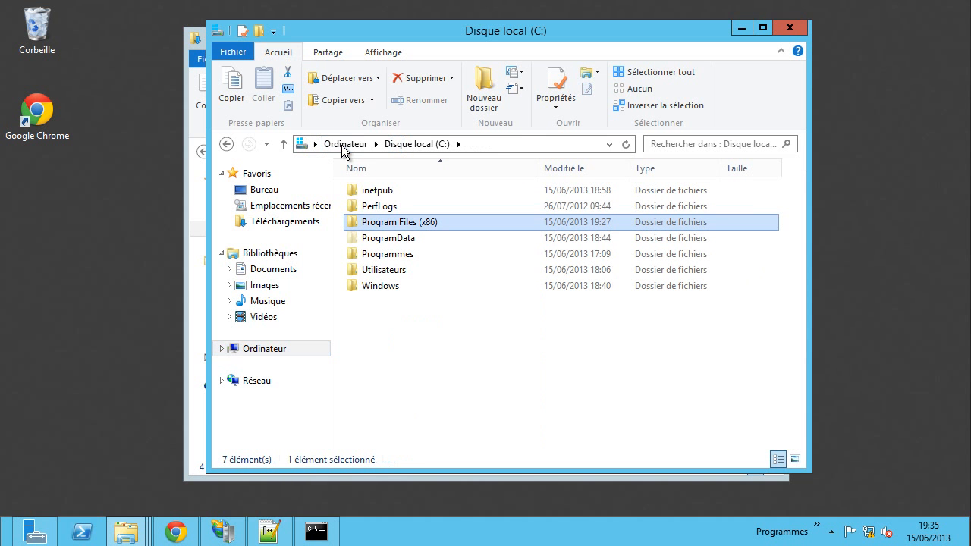
{"action": "left_click", "coordinate": [388, 257]}
{"action": "mouse_move", "coordinate": [401, 259]}
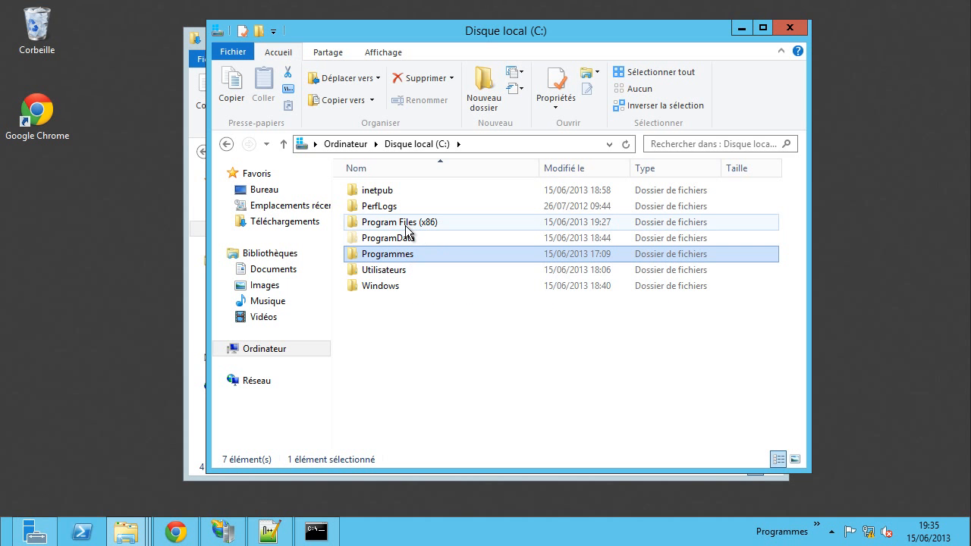
{"action": "mouse_move", "coordinate": [406, 230]}
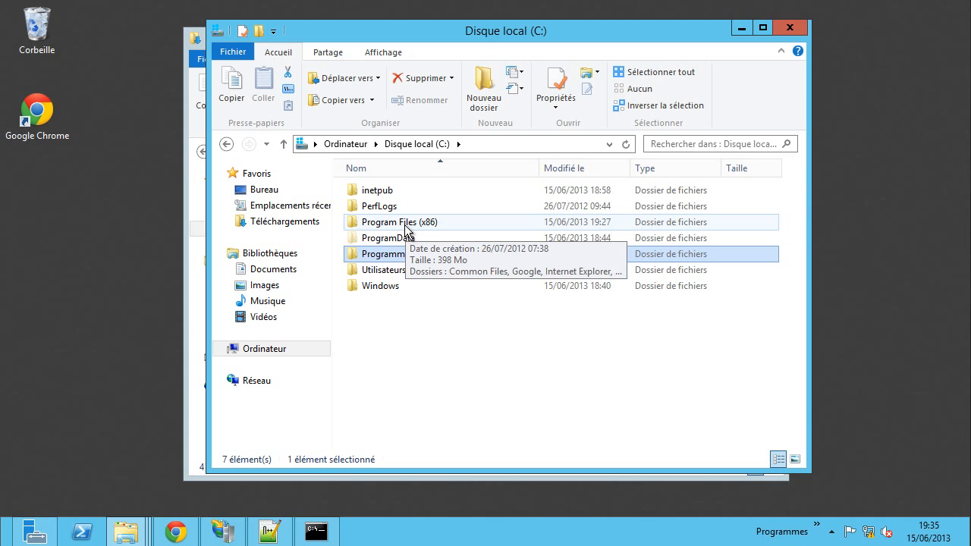
{"action": "left_click", "coordinate": [396, 226]}
{"action": "double_click", "coordinate": [396, 228]}
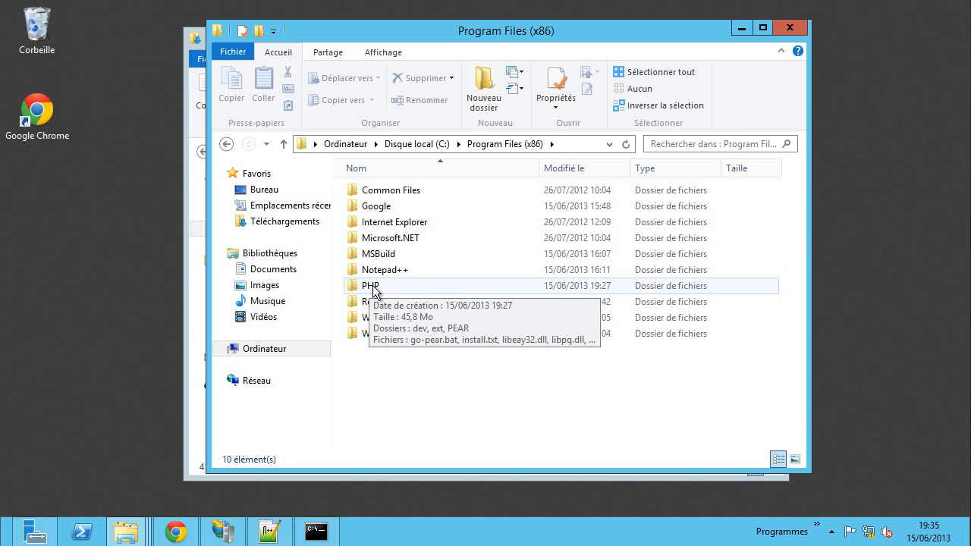
- Create a new folder named MySQL there and open it
{"action": "mouse_move", "coordinate": [375, 289]}
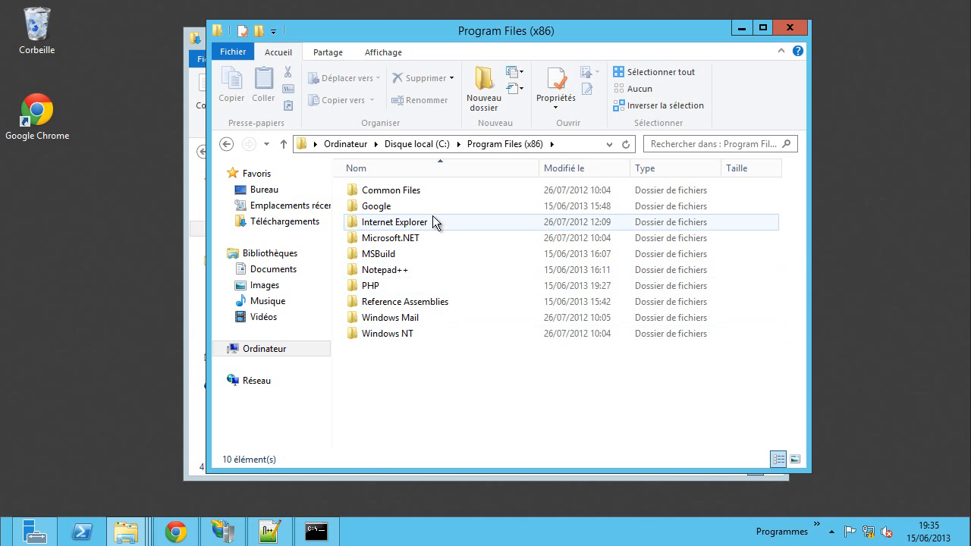
{"action": "left_click", "coordinate": [483, 90]}
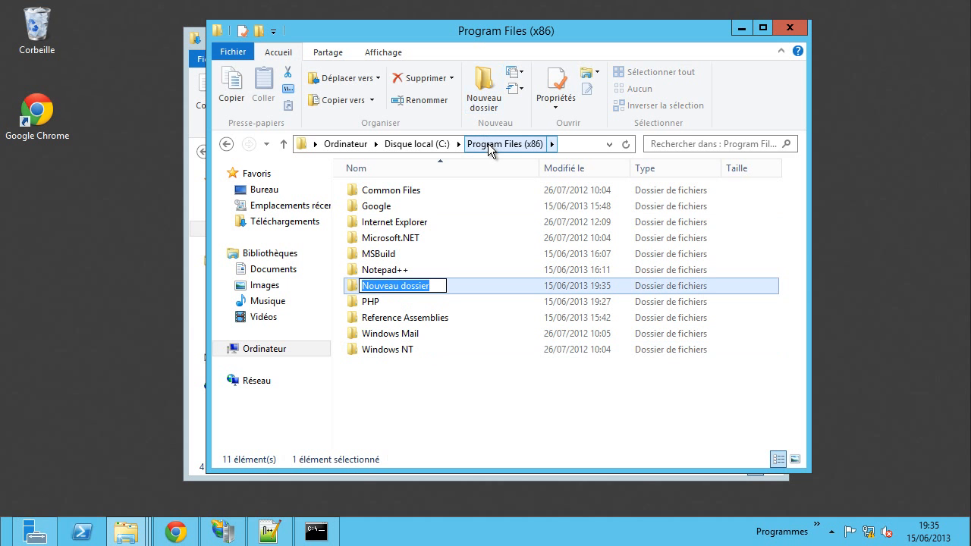
{"action": "type", "text": "MySQL"}
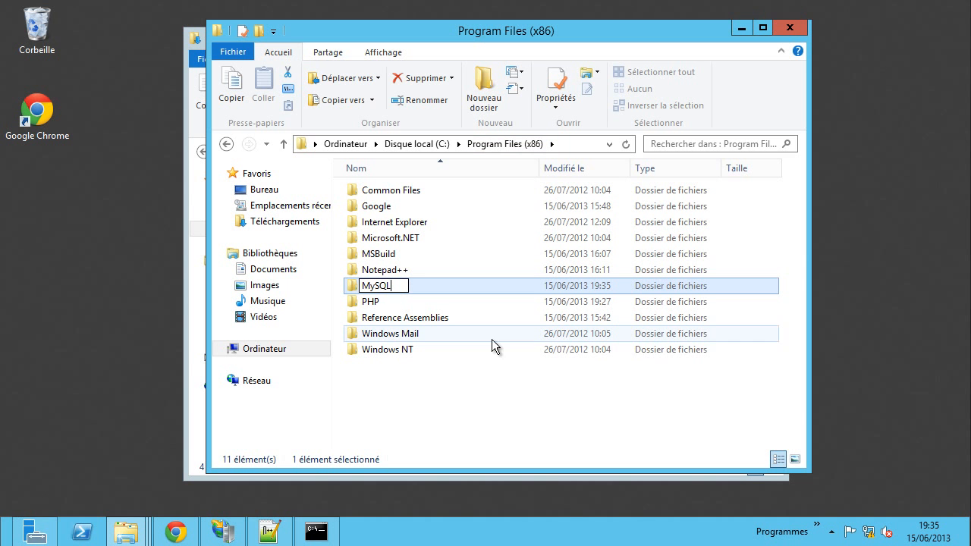
{"action": "left_click", "coordinate": [429, 426]}
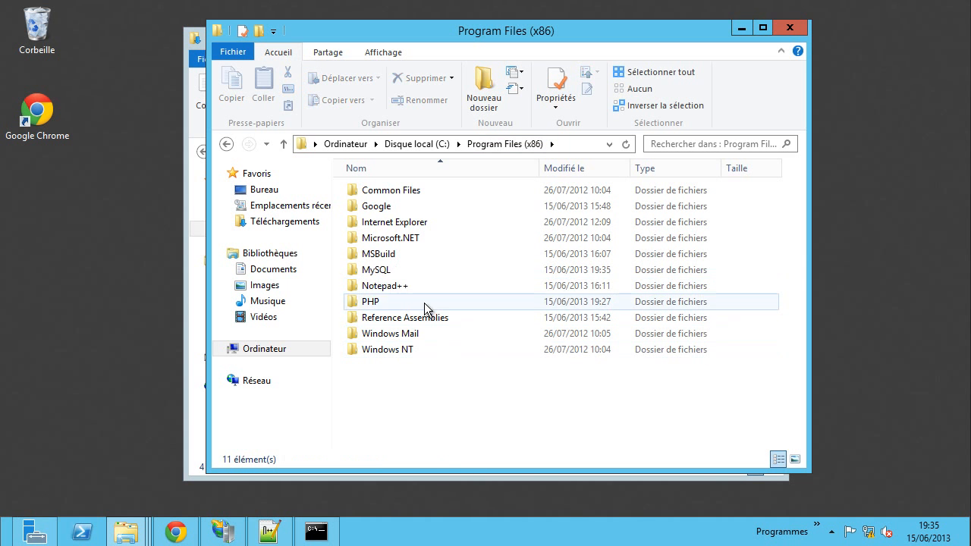
{"action": "double_click", "coordinate": [391, 270]}
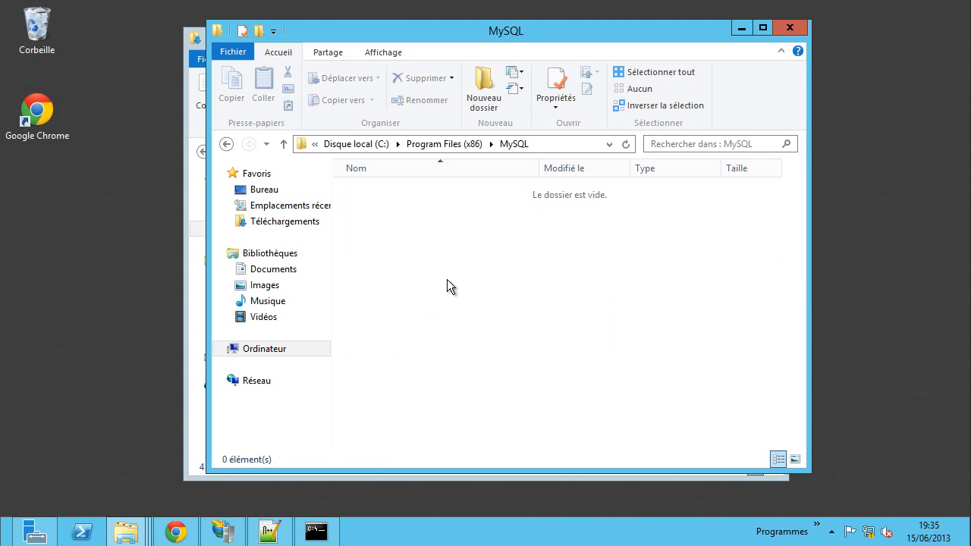
- Extract all of mysql-5.6.12-winx64.zip into its suggested same-named folder in Downloads
{"action": "mouse_move", "coordinate": [126, 531]}
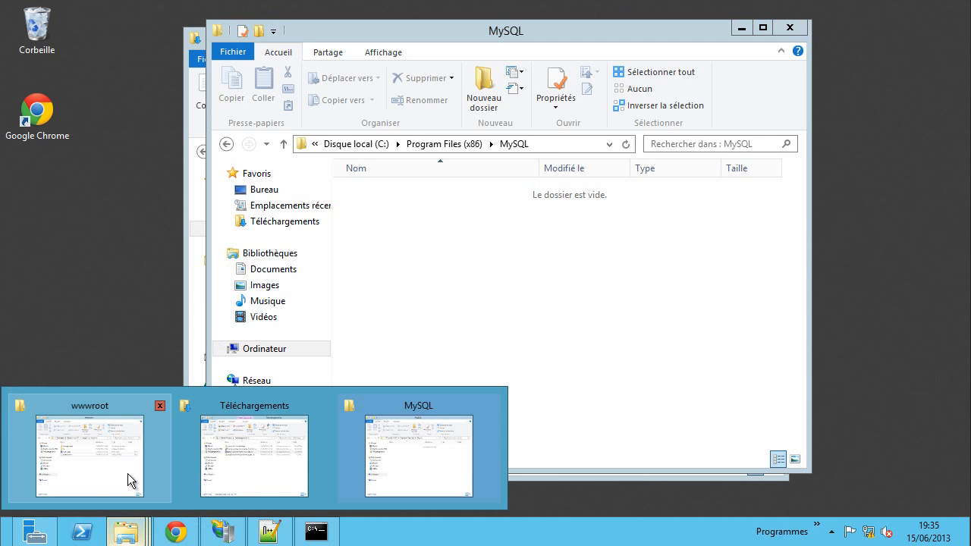
{"action": "left_click", "coordinate": [218, 450]}
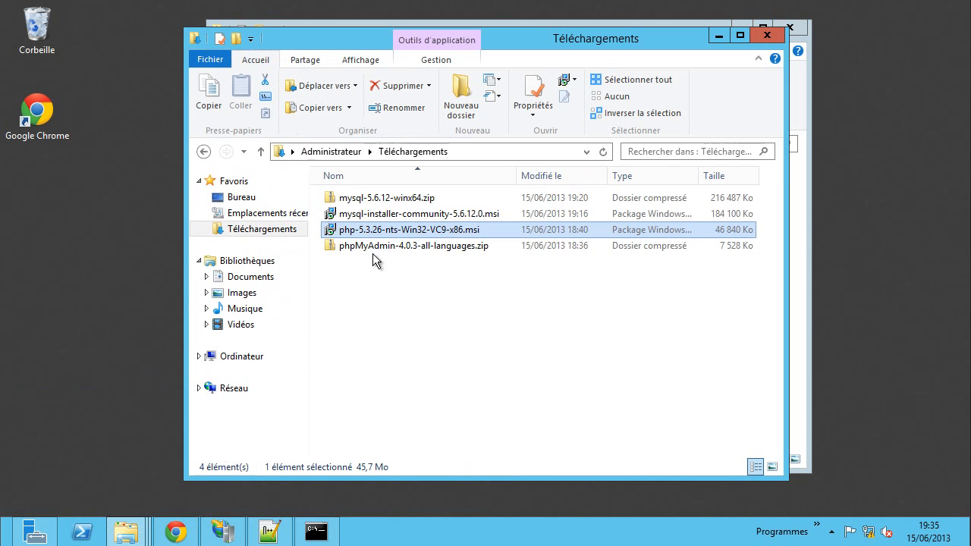
{"action": "left_click", "coordinate": [356, 202]}
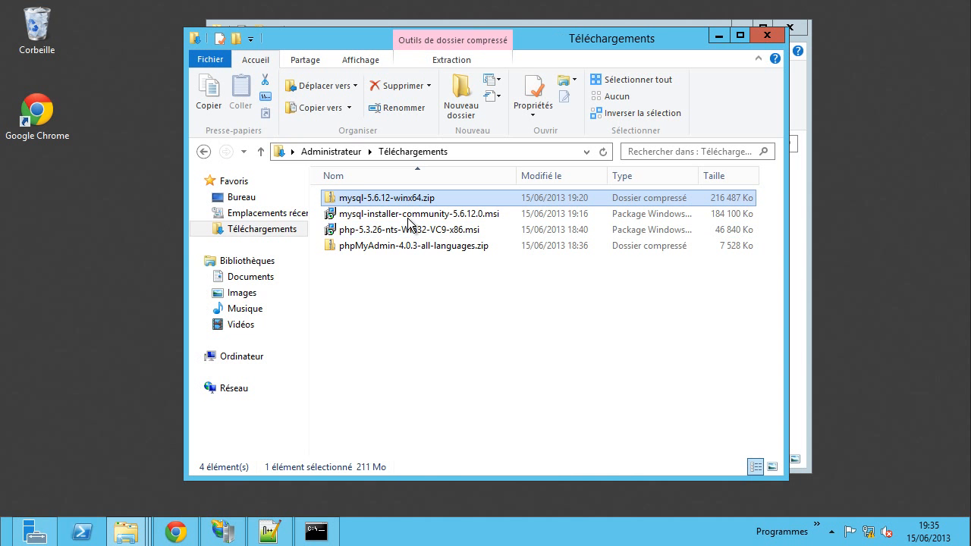
{"action": "right_click", "coordinate": [365, 200]}
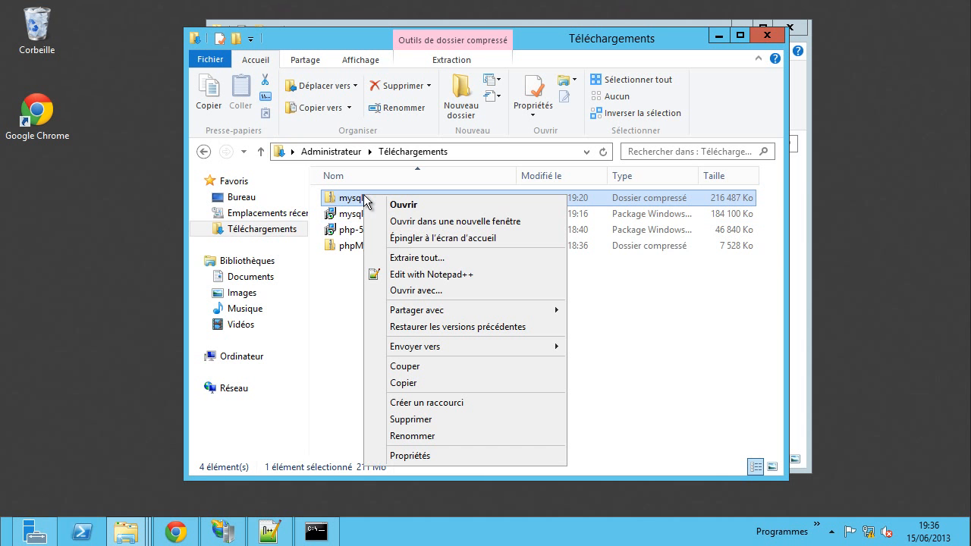
{"action": "left_click", "coordinate": [421, 257]}
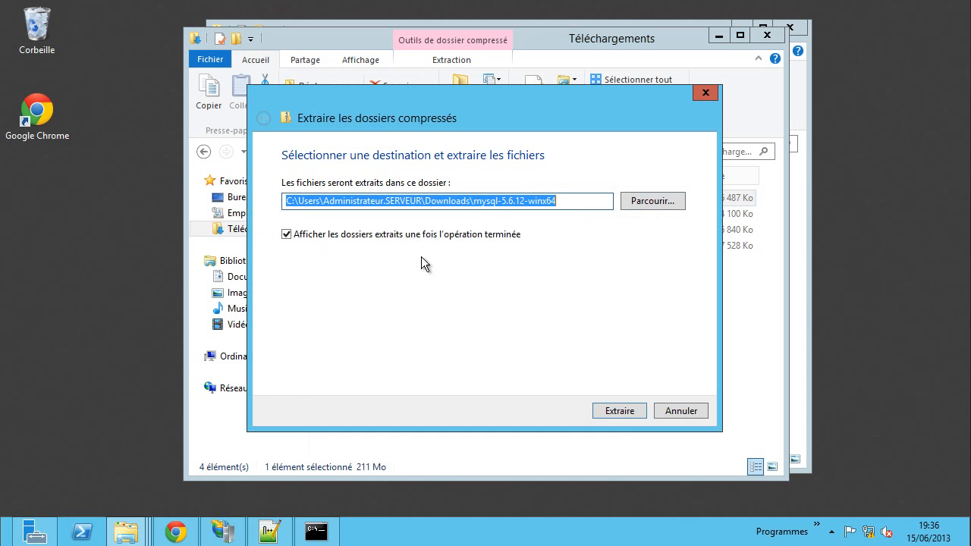
{"action": "left_click", "coordinate": [619, 411]}
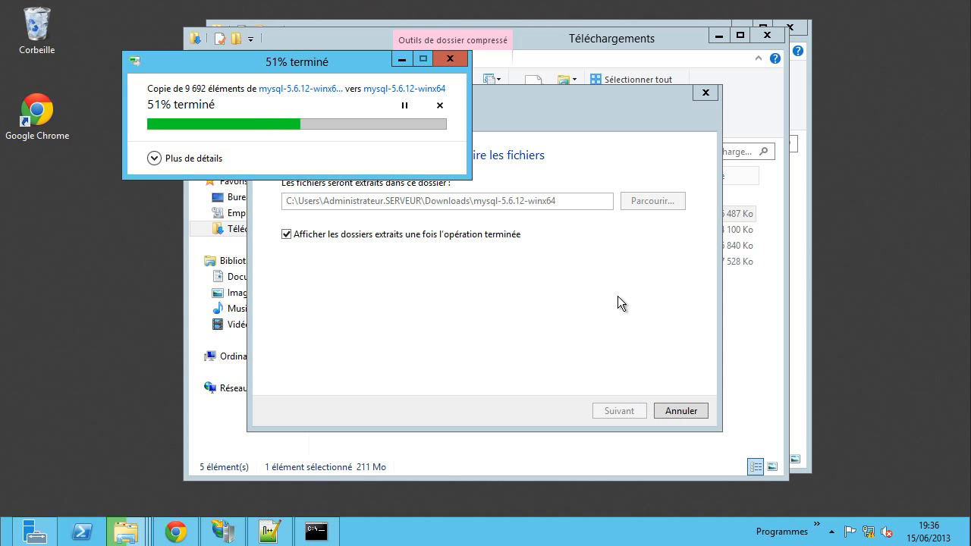
- Run mysql -v and mysqld -v in the command prompt, confirming neither is recognised yet
{"action": "left_click", "coordinate": [319, 533]}
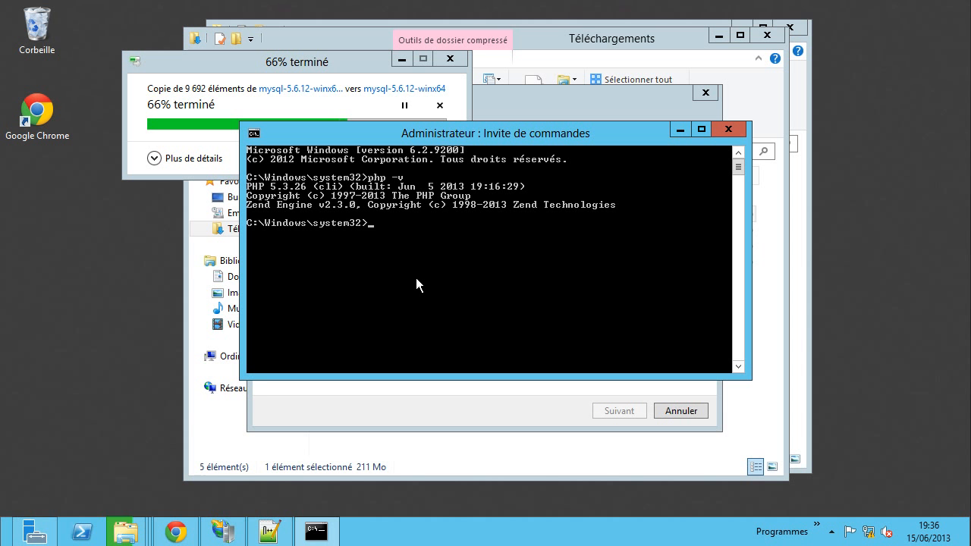
{"action": "type", "text": "mysql -v"}
{"action": "key", "text": "Return"}
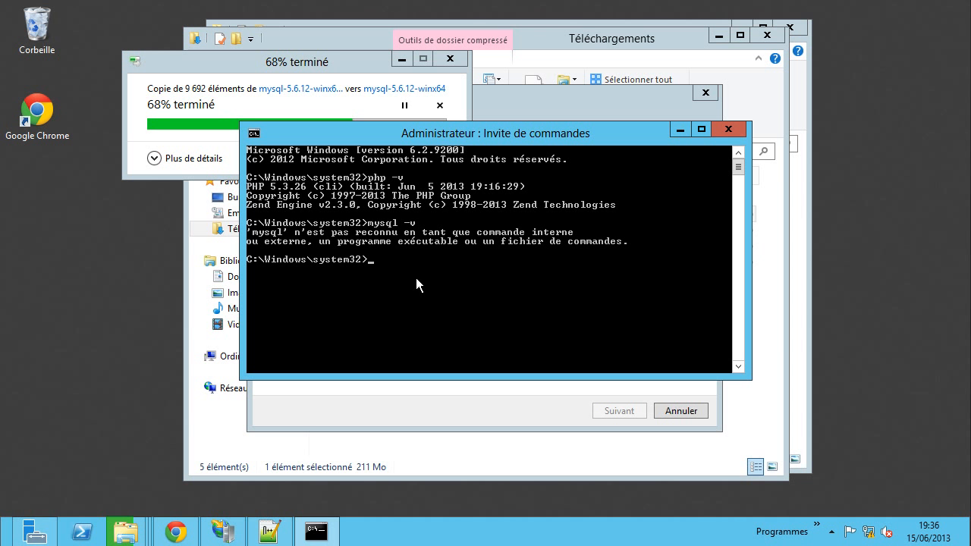
{"action": "key", "text": "Up"}
{"action": "key", "text": "Left"}
{"action": "key", "text": "Left"}
{"action": "key", "text": "Left"}
{"action": "type", "text": "d"}
{"action": "key", "text": "Return"}
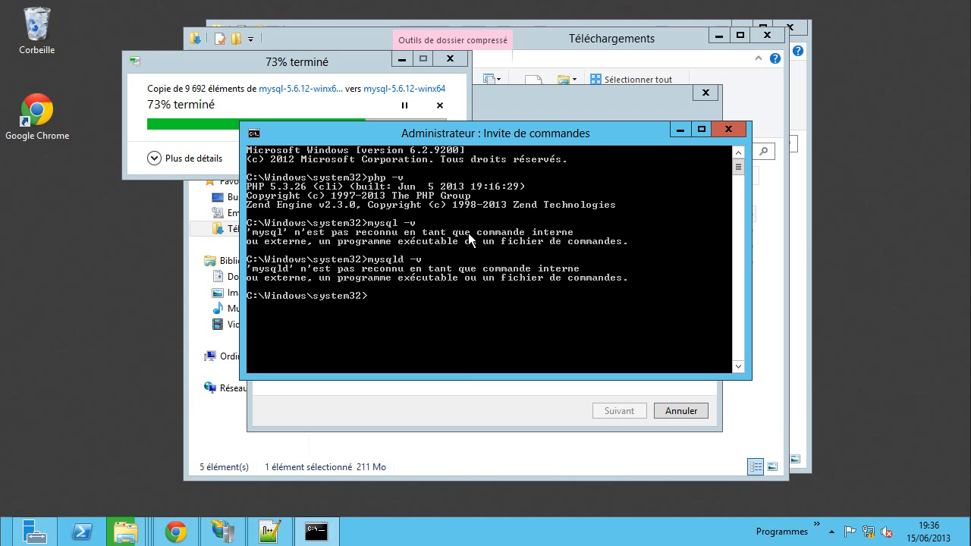
{"action": "left_click", "coordinate": [679, 130]}
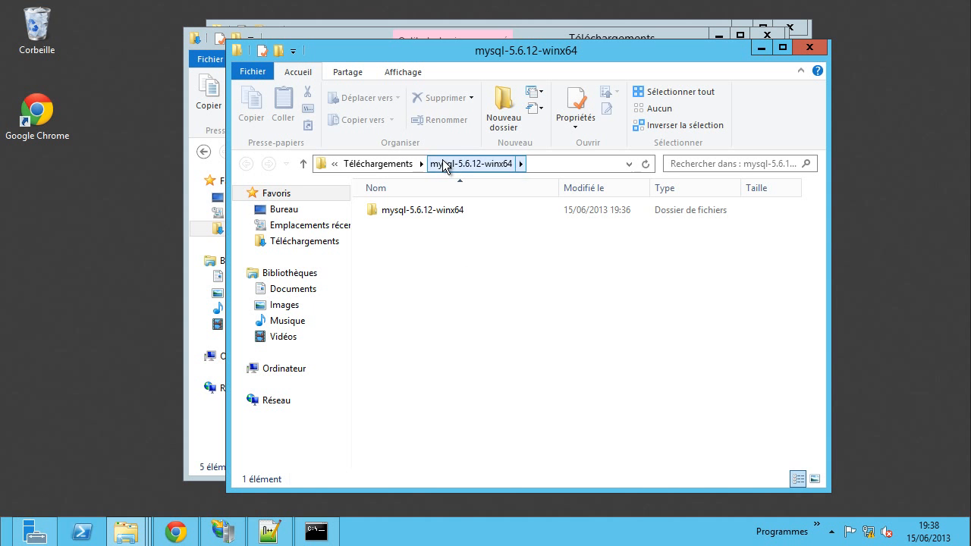
- Copy all 13 extracted MySQL items and paste them into C:\Program Files (x86)\MySQL
{"action": "double_click", "coordinate": [425, 212]}
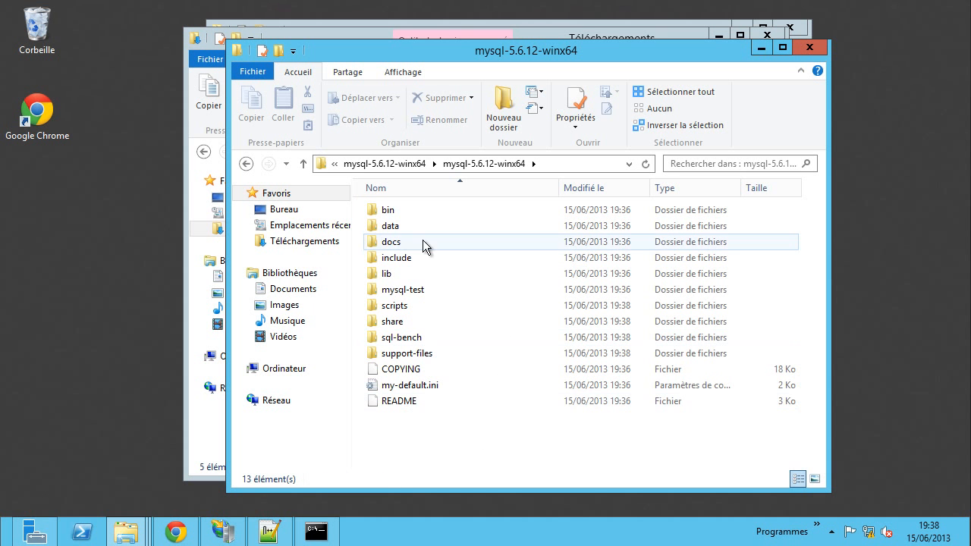
{"action": "left_click_drag", "start_coordinate": [423, 205], "coordinate": [422, 190]}
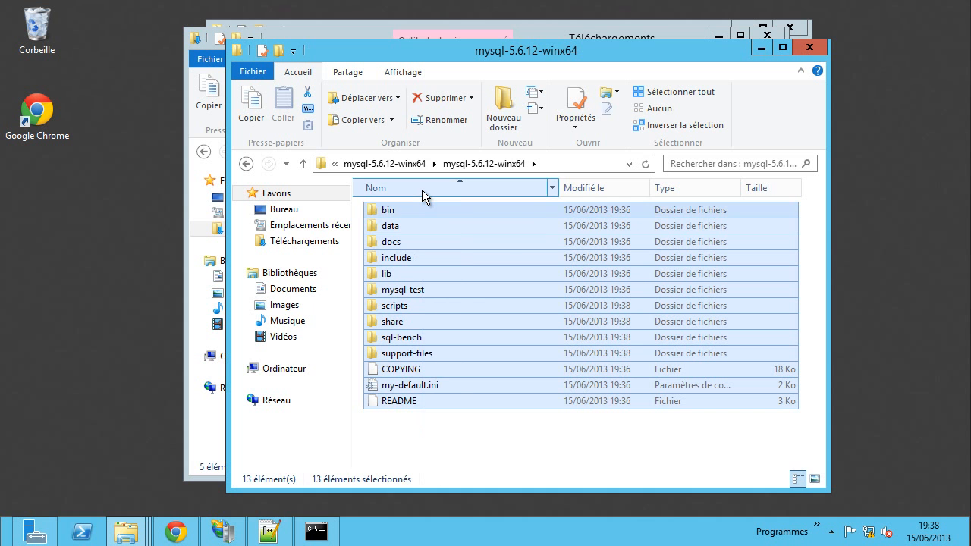
{"action": "key", "text": "ctrl+c"}
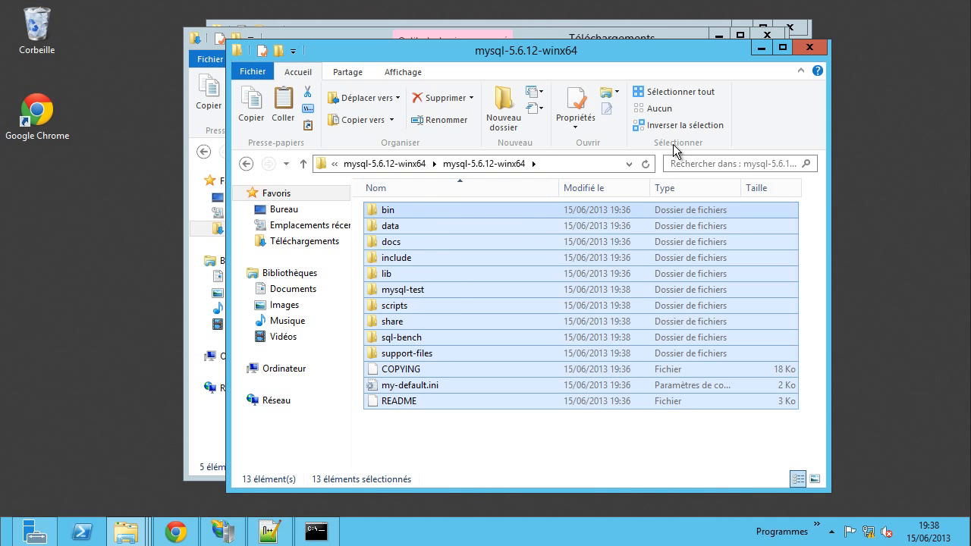
{"action": "left_click", "coordinate": [807, 50]}
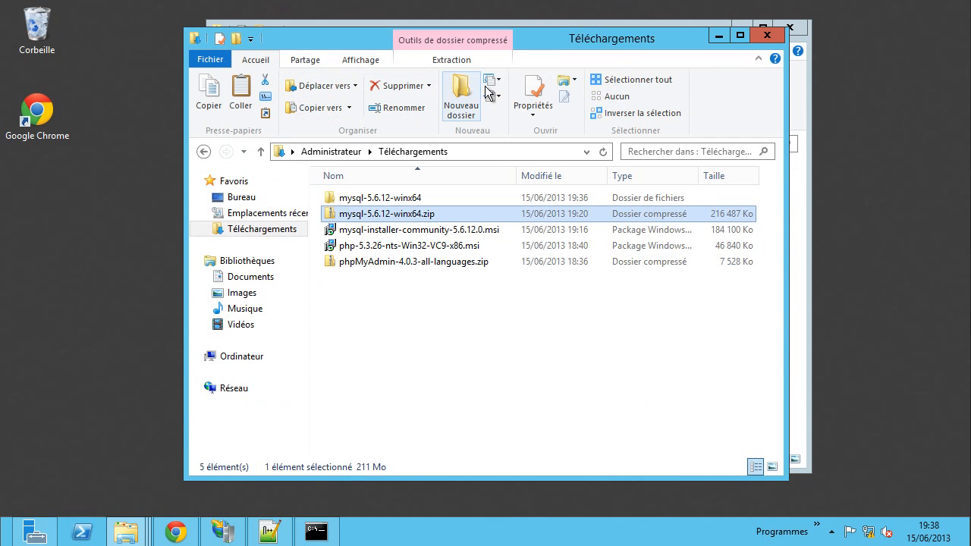
{"action": "left_click_drag", "start_coordinate": [587, 40], "coordinate": [578, 301]}
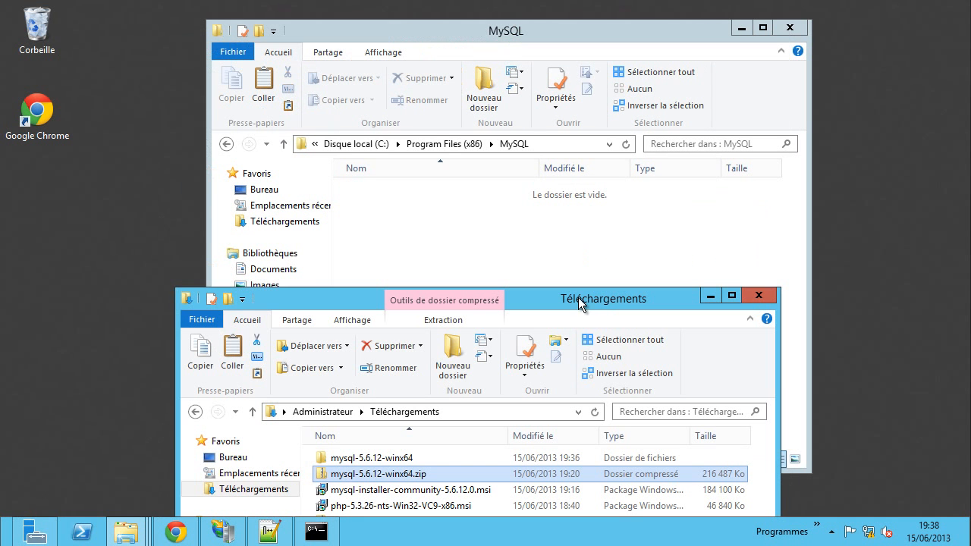
{"action": "left_click", "coordinate": [411, 228]}
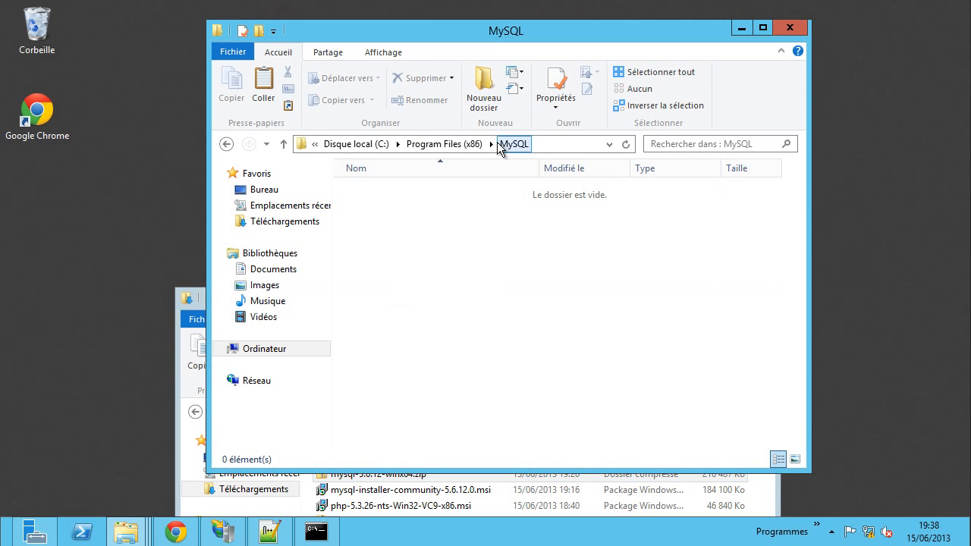
{"action": "right_click", "coordinate": [460, 239]}
{"action": "left_click", "coordinate": [511, 340]}
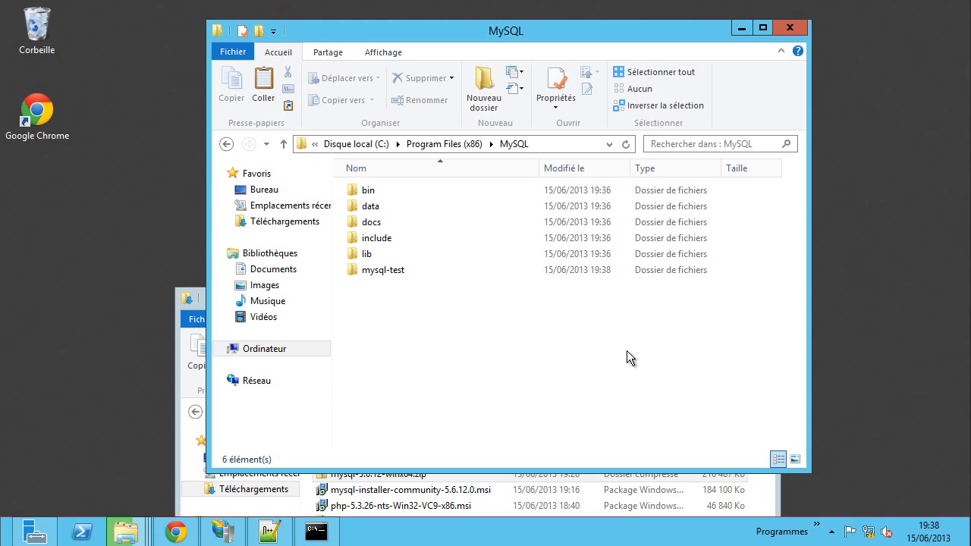
- Bring the copy progress dialog forward, move it aside, and wait for the copy to finish
{"action": "mouse_move", "coordinate": [126, 532]}
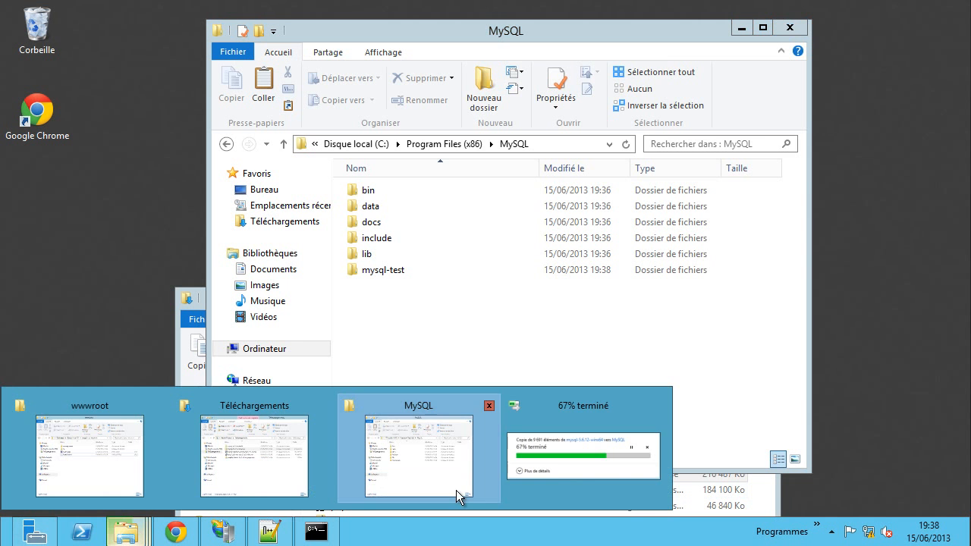
{"action": "left_click", "coordinate": [563, 476]}
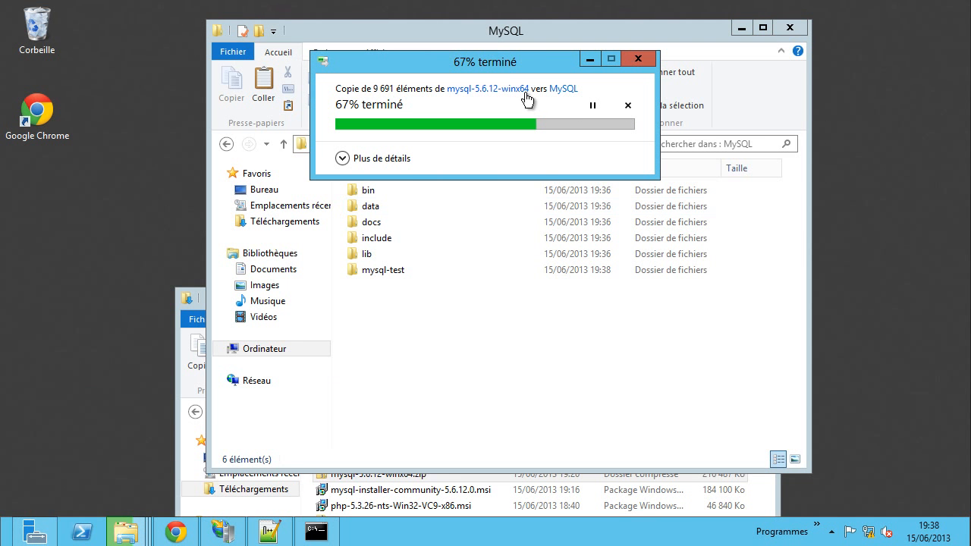
{"action": "left_click_drag", "start_coordinate": [525, 66], "coordinate": [467, 70]}
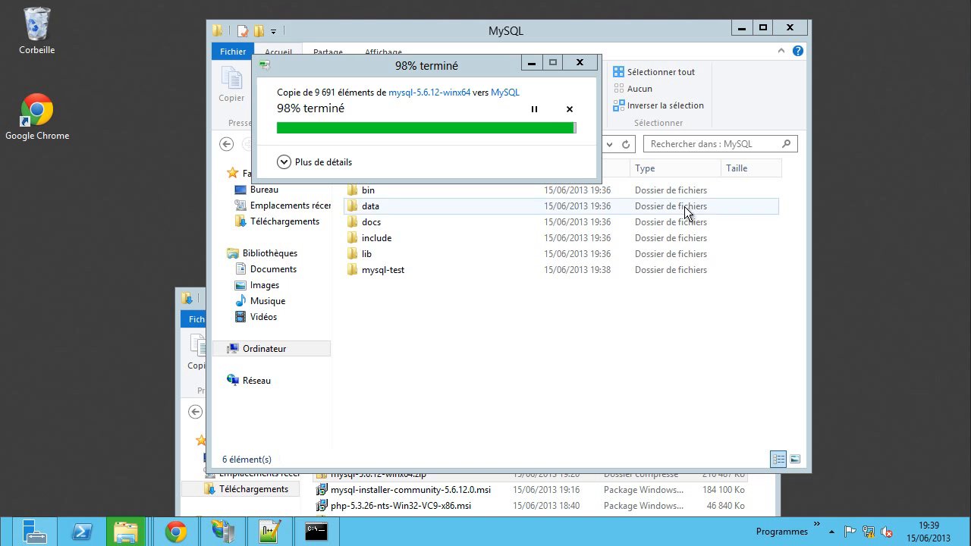
{"action": "left_click", "coordinate": [667, 352]}
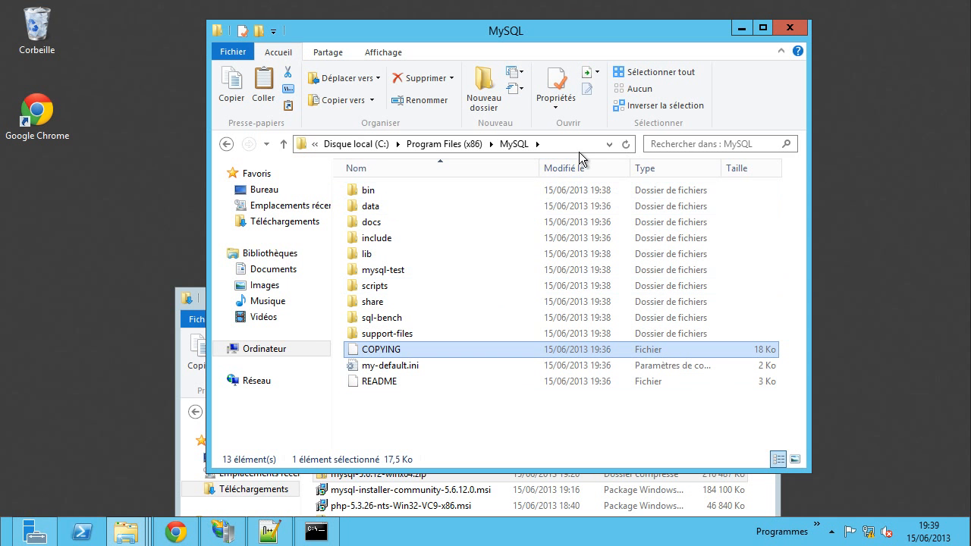
- Open the MySQL bin folder and widen its window to list all 63 files
{"action": "double_click", "coordinate": [402, 190]}
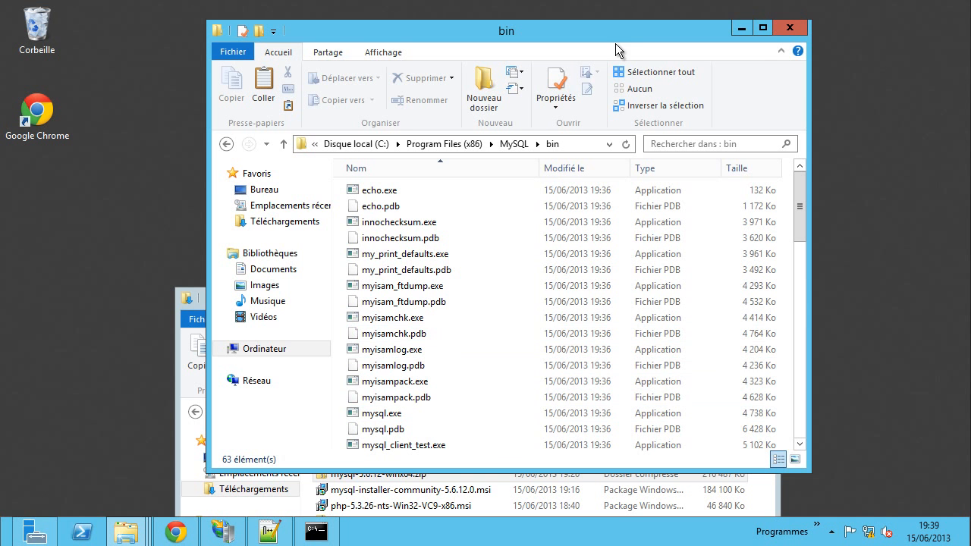
{"action": "left_click_drag", "start_coordinate": [621, 33], "coordinate": [532, 27]}
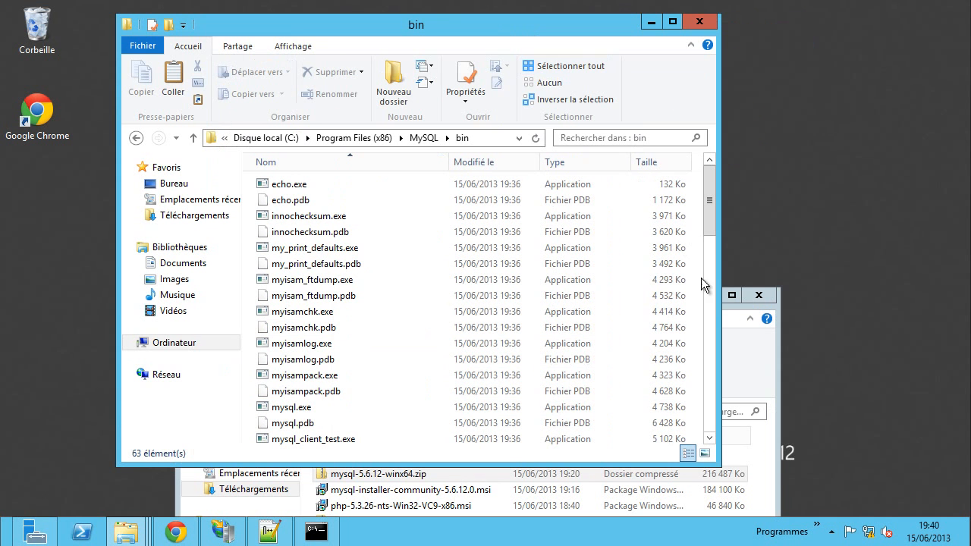
{"action": "left_click_drag", "start_coordinate": [722, 283], "coordinate": [885, 284]}
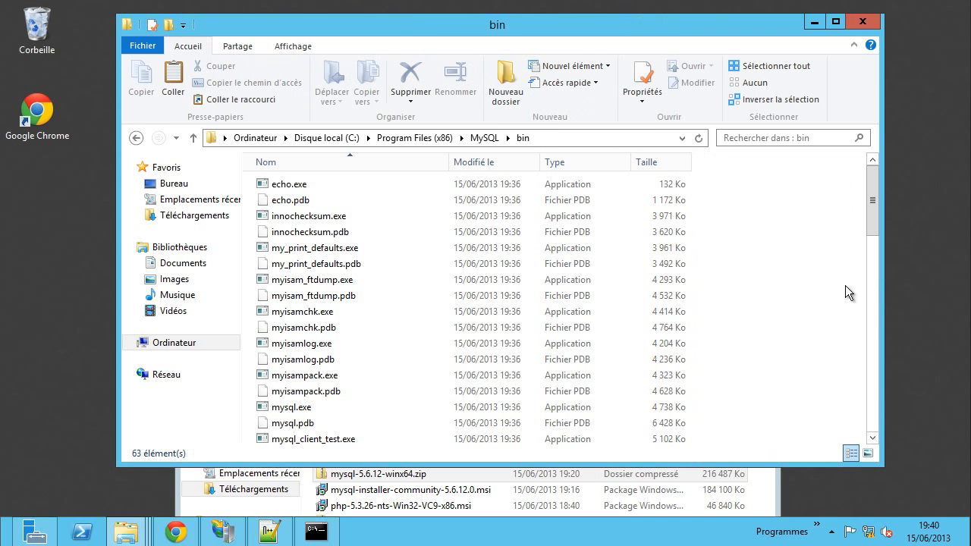
- Open a command window in the MySQL bin folder via the extended context menu
{"action": "right_click", "coordinate": [794, 229]}
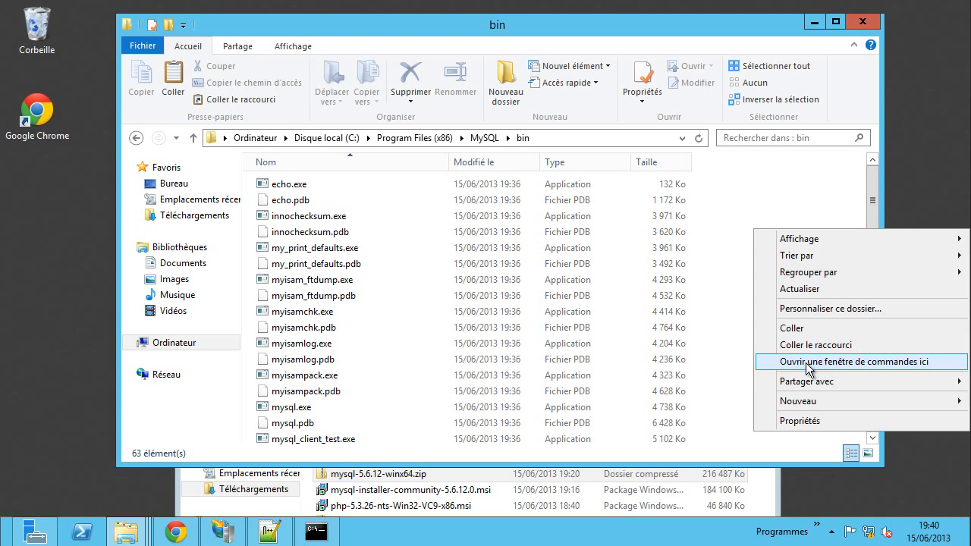
{"action": "right_click", "coordinate": [800, 196]}
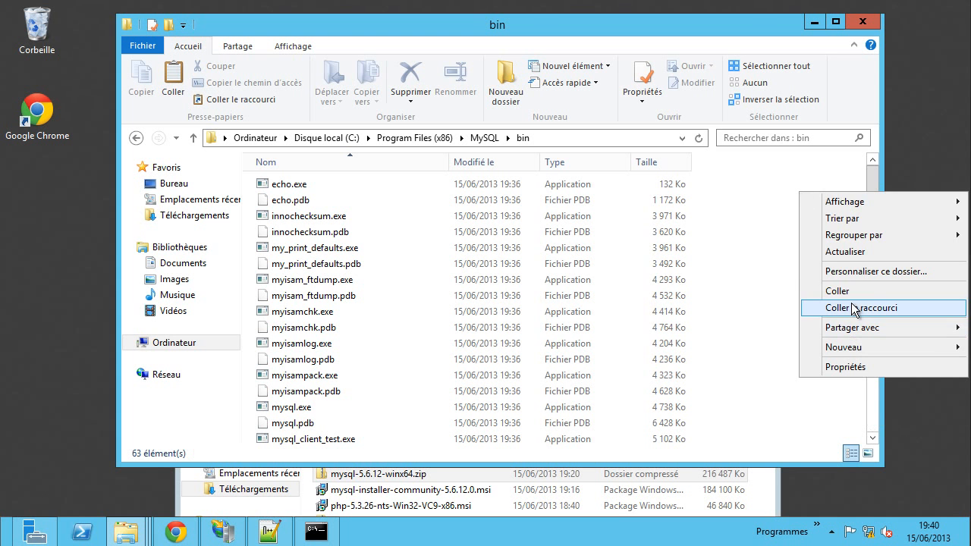
{"action": "left_click", "coordinate": [776, 259]}
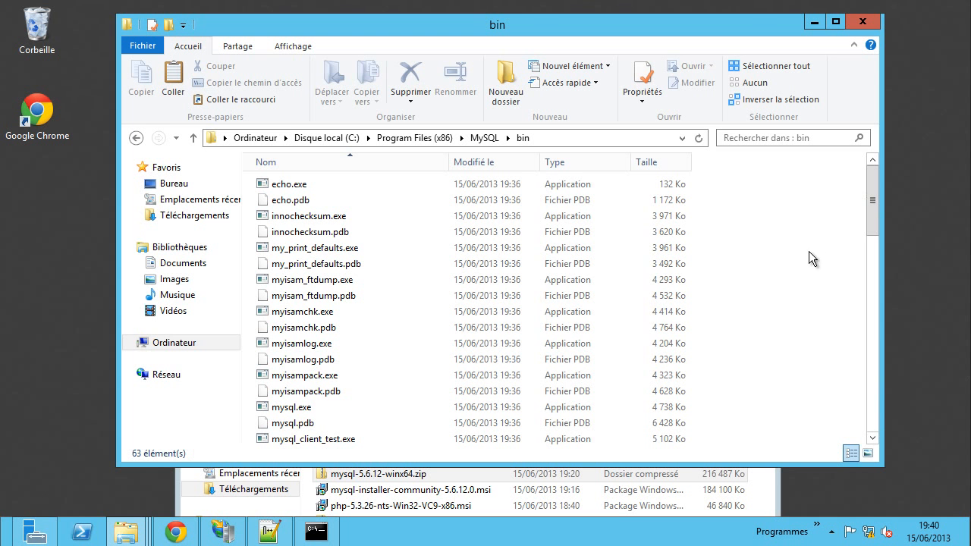
{"action": "right_click", "coordinate": [807, 233], "text": "shift"}
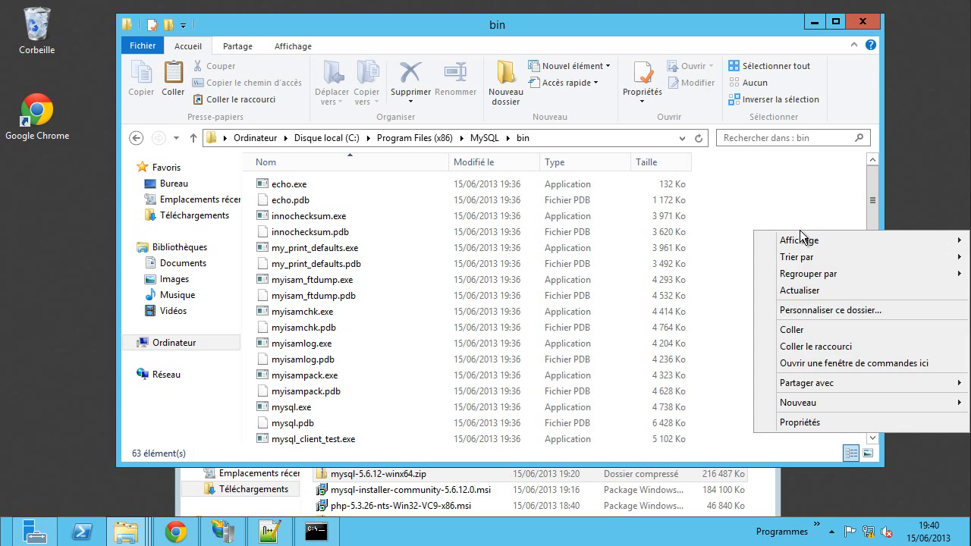
{"action": "left_click", "coordinate": [829, 363]}
{"action": "left_click_drag", "start_coordinate": [341, 140], "coordinate": [374, 135]}
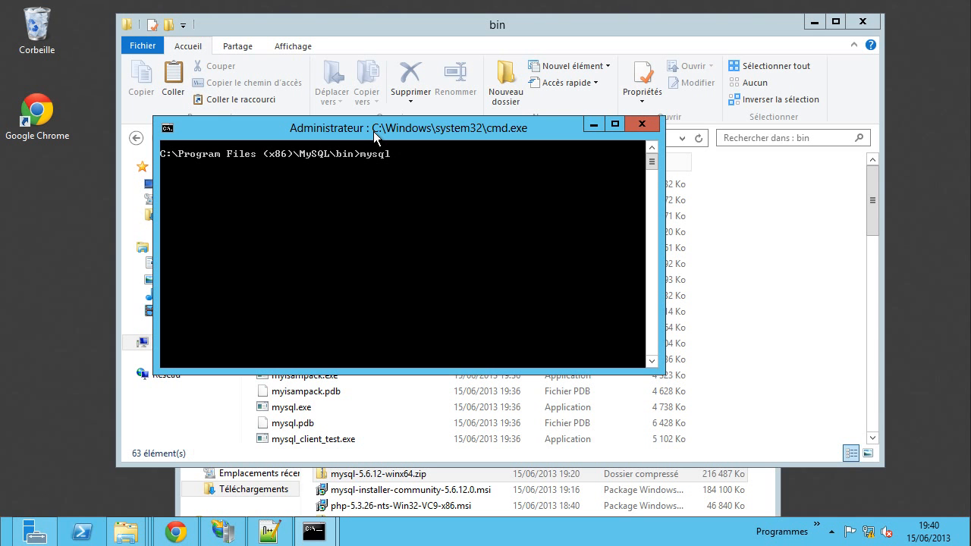
- Run mysql -v (ERROR 2003) and mysqld -v (TIMESTAMP warning), then close the console
{"action": "type", "text": "mysql -v"}
{"action": "key", "text": "Return"}
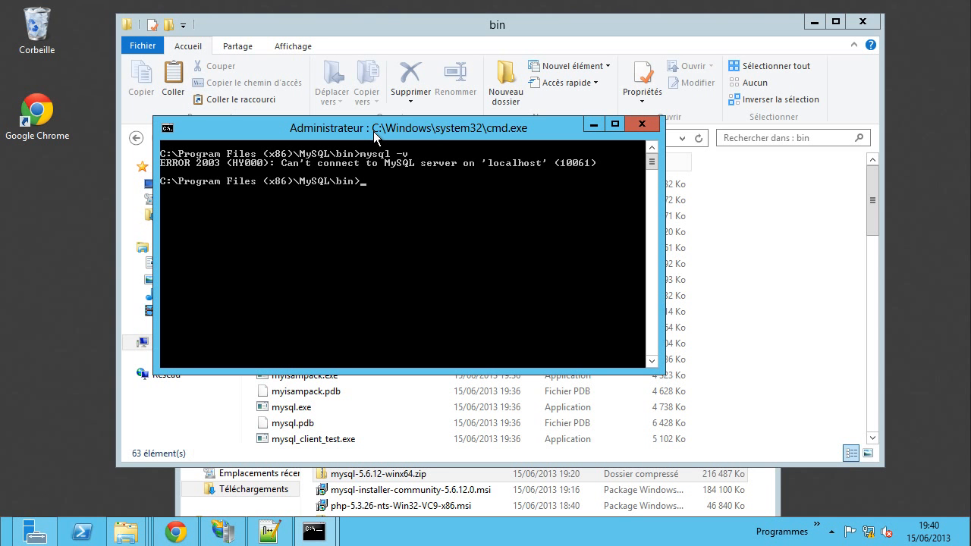
{"action": "key", "text": "Up"}
{"action": "type", "text": "d"}
{"action": "key", "text": "Return"}
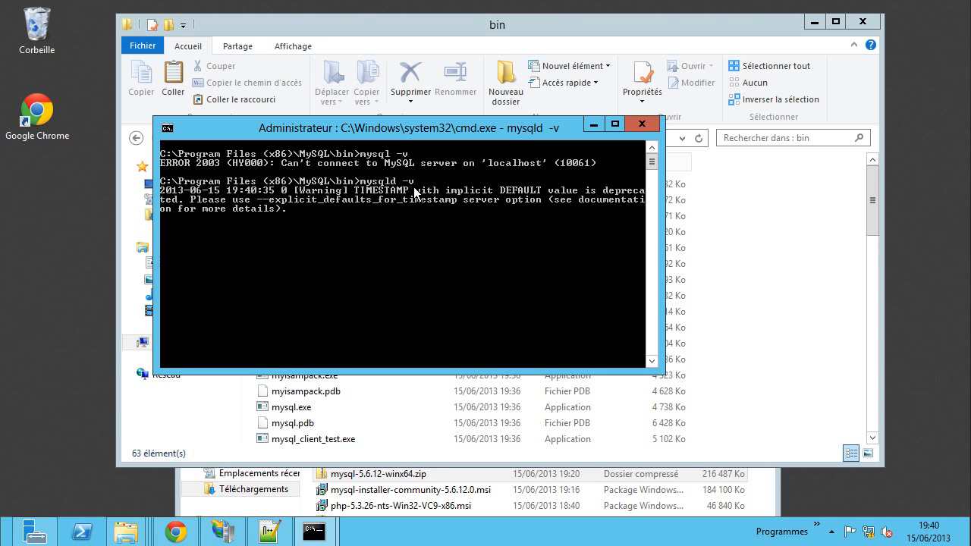
{"action": "right_click", "coordinate": [376, 208]}
{"action": "left_click", "coordinate": [312, 205]}
{"action": "left_click", "coordinate": [642, 124]}
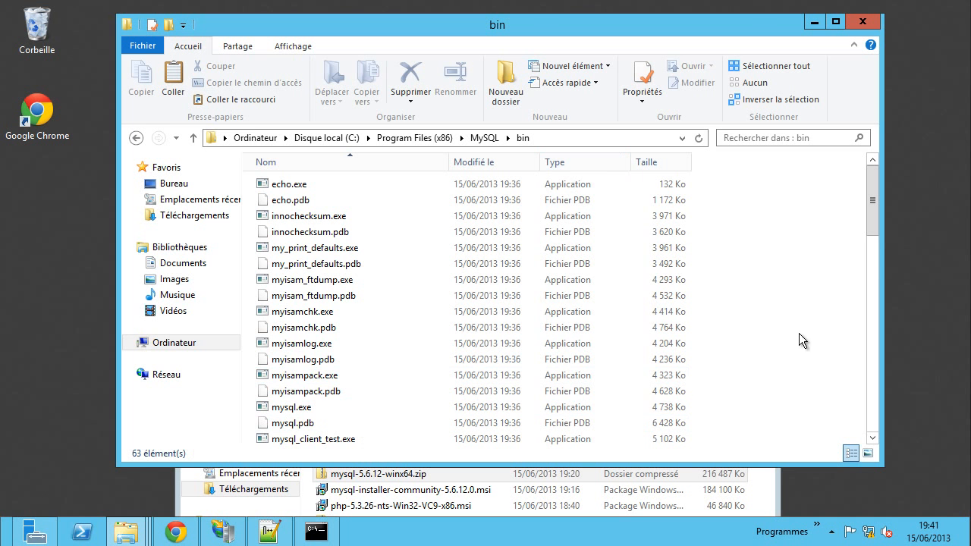
- Run mysqld.exe from the MySQL bin folder, allowing it past the unverified-publisher warning
{"action": "scroll", "coordinate": [831, 335], "scroll_direction": "down", "scroll_amount": 3}
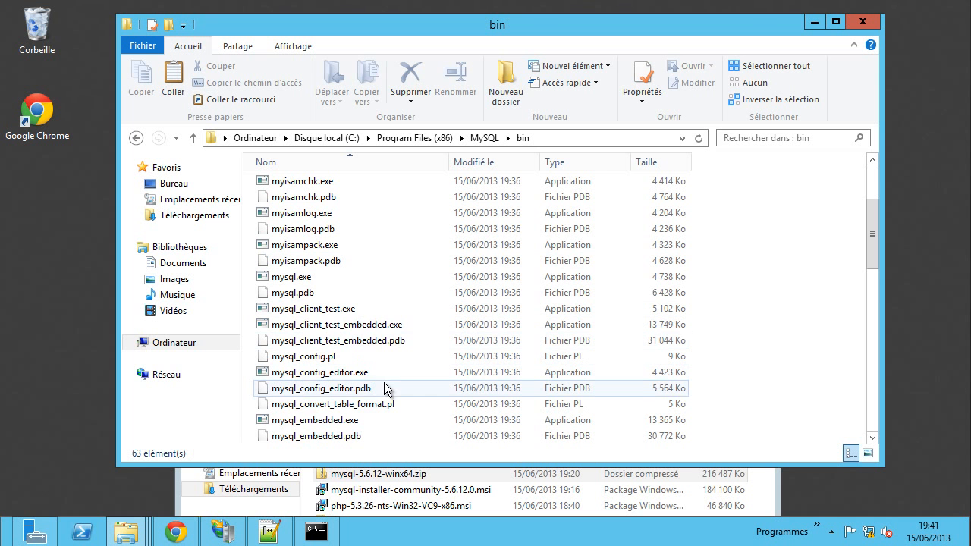
{"action": "scroll", "coordinate": [389, 387], "scroll_direction": "down", "scroll_amount": 1}
{"action": "scroll", "coordinate": [387, 385], "scroll_direction": "down", "scroll_amount": 2}
{"action": "scroll", "coordinate": [387, 384], "scroll_direction": "down", "scroll_amount": 1}
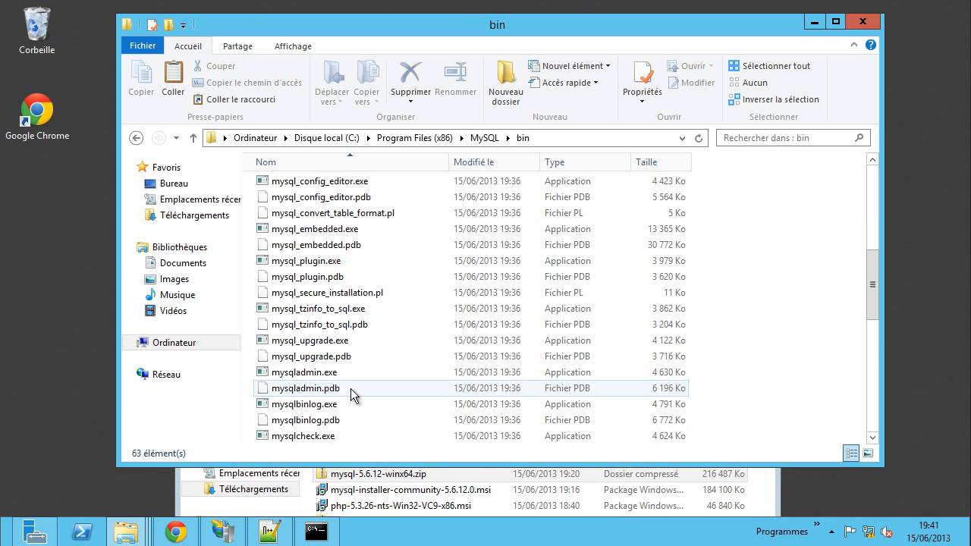
{"action": "scroll", "coordinate": [350, 383], "scroll_direction": "down", "scroll_amount": 1}
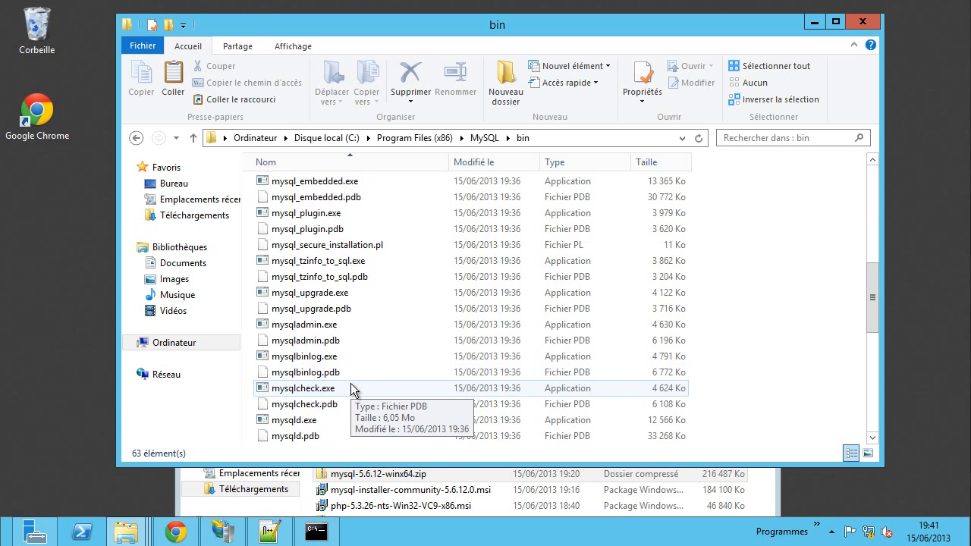
{"action": "double_click", "coordinate": [297, 422]}
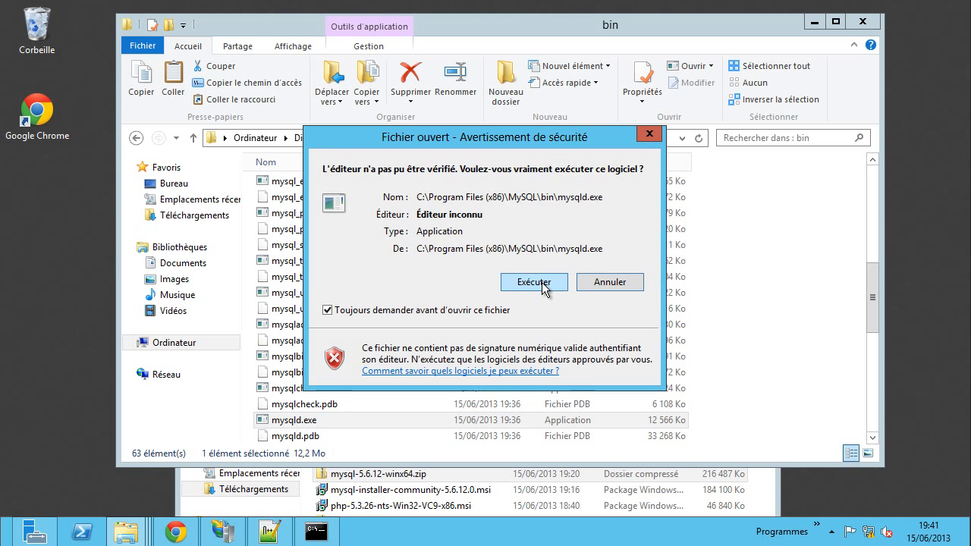
{"action": "left_click", "coordinate": [535, 282]}
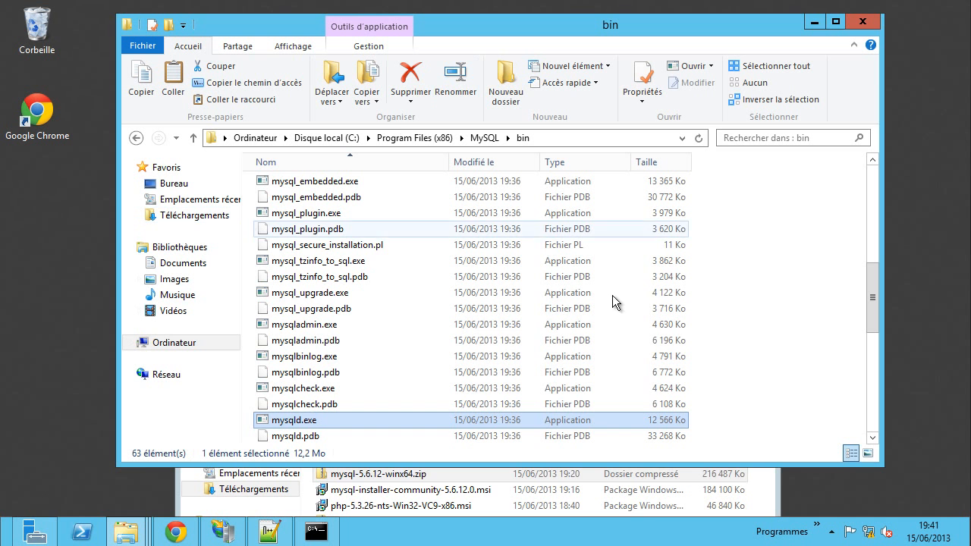
- Open Task Manager's detailed process list and locate the running mysqld.exe process
{"action": "right_click", "coordinate": [465, 536]}
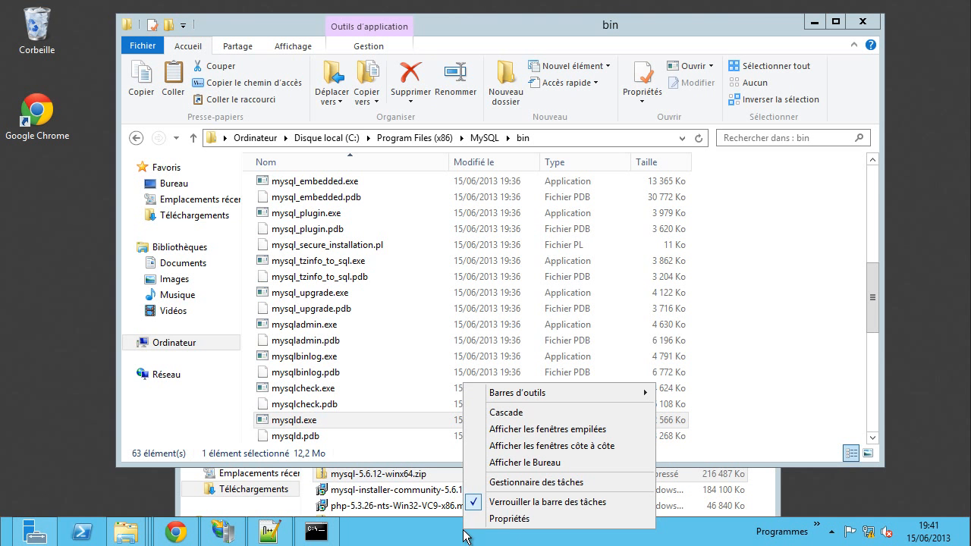
{"action": "left_click", "coordinate": [510, 520]}
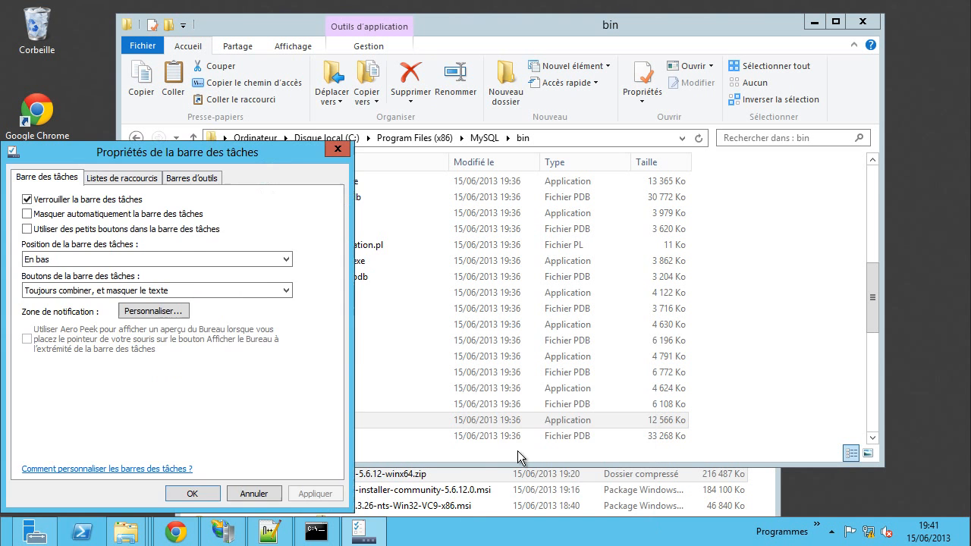
{"action": "left_click", "coordinate": [337, 152]}
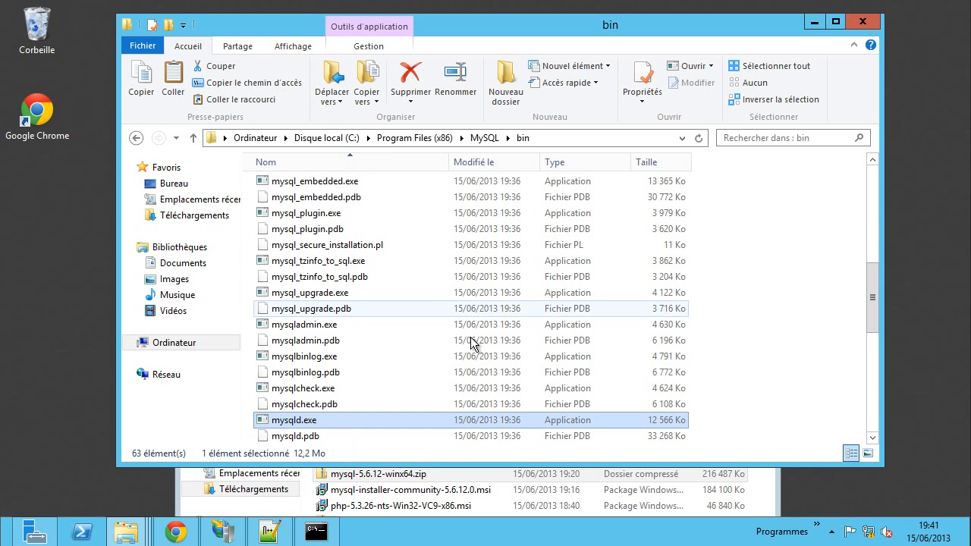
{"action": "right_click", "coordinate": [533, 530]}
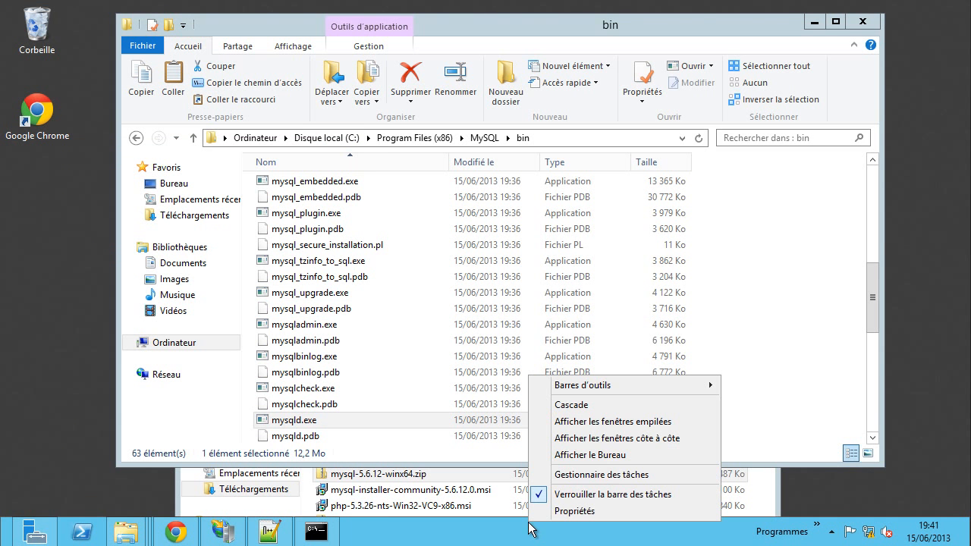
{"action": "left_click", "coordinate": [575, 475]}
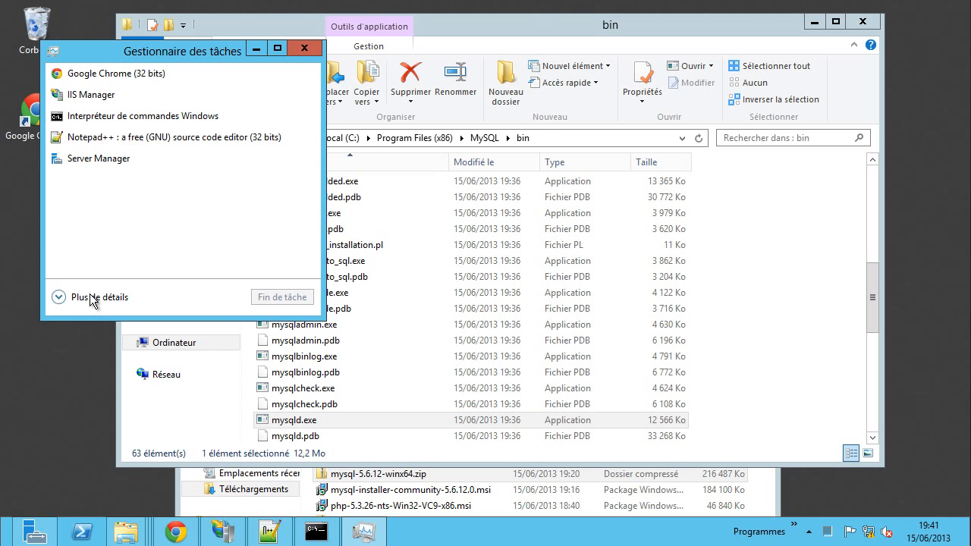
{"action": "left_click", "coordinate": [89, 297]}
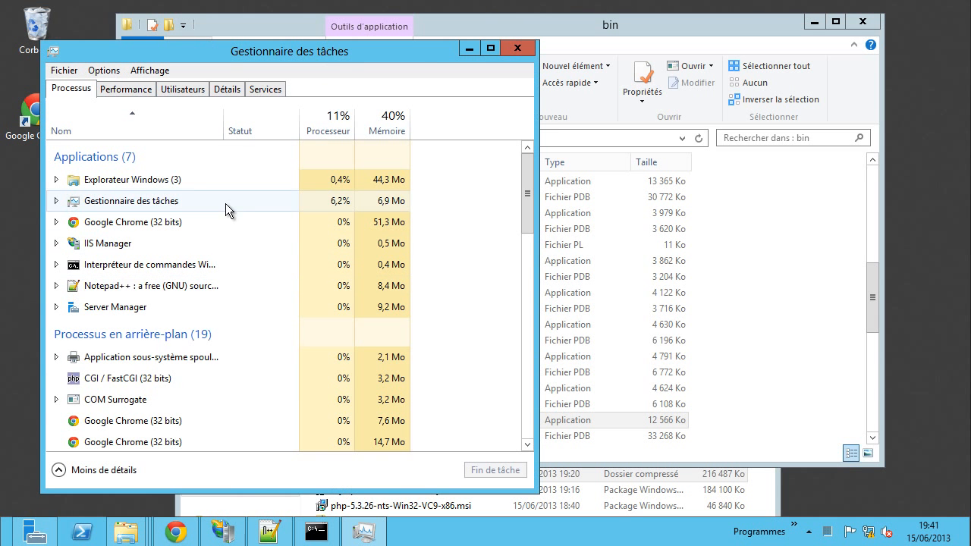
{"action": "left_click", "coordinate": [230, 93]}
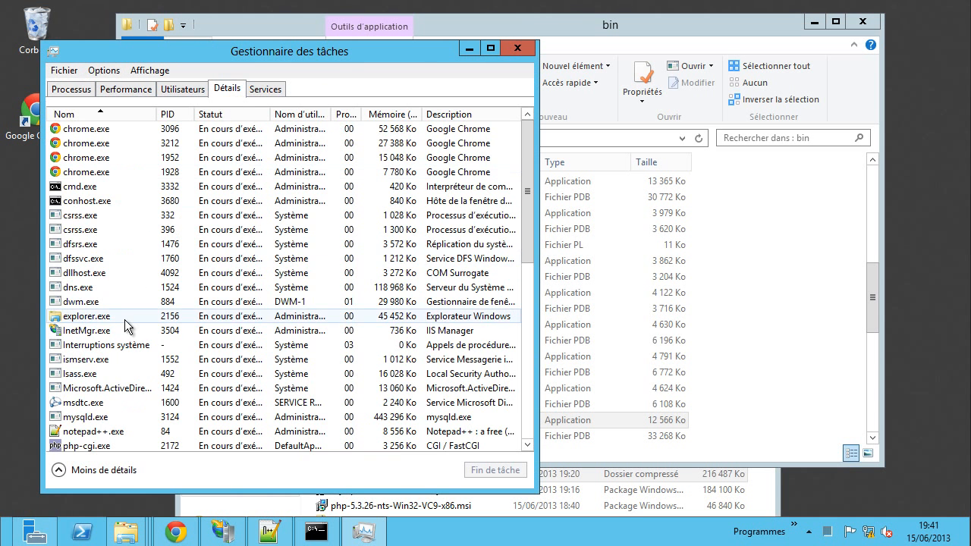
{"action": "left_click", "coordinate": [91, 417]}
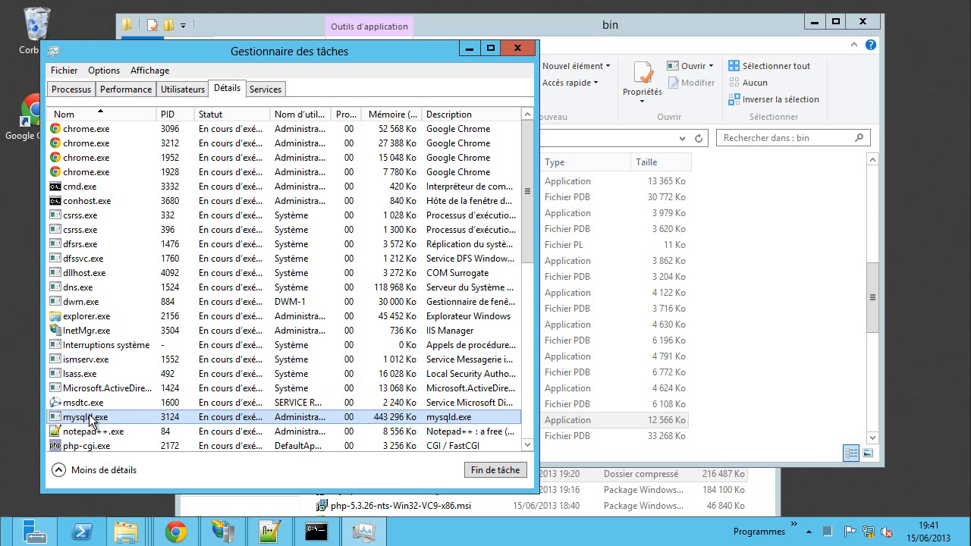
- Rerun mysqld -v at the administrator prompt, then return to the MySQL bin folder
{"action": "left_click", "coordinate": [316, 532]}
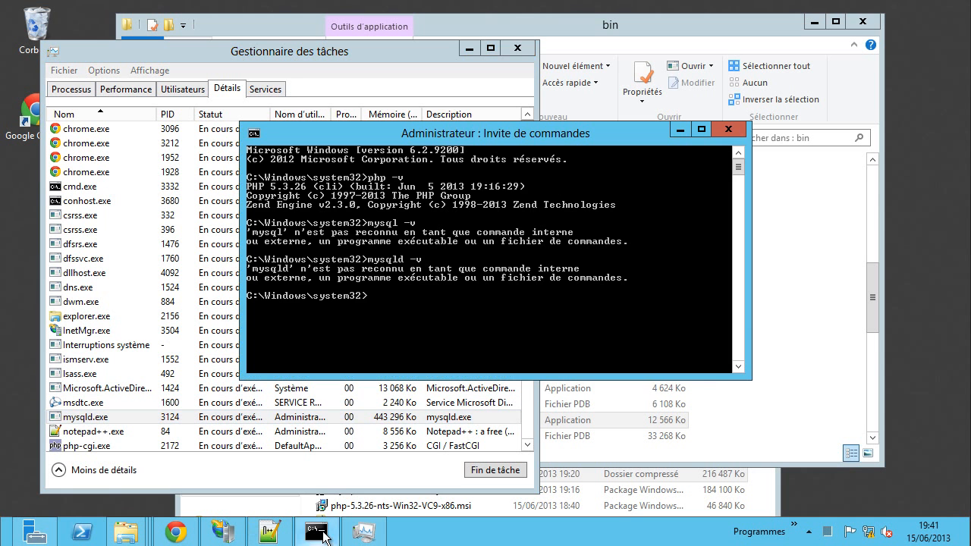
{"action": "key", "text": "Up"}
{"action": "key", "text": "Return"}
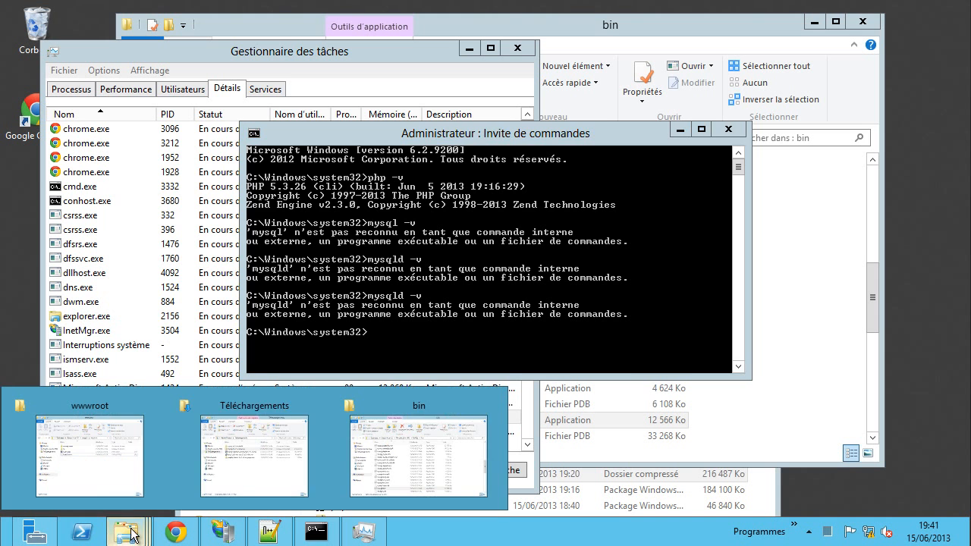
{"action": "left_click", "coordinate": [418, 456]}
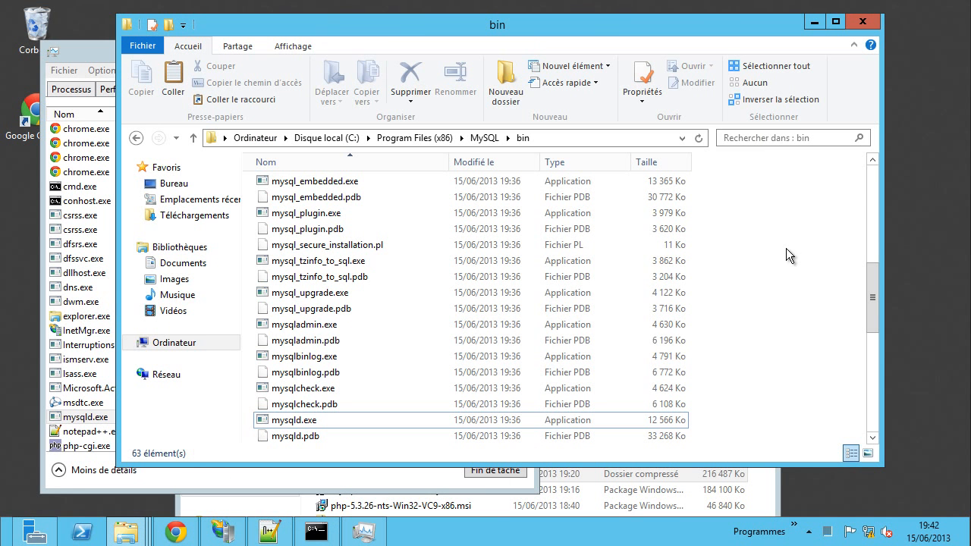
- Open a command window in the MySQL bin folder and run mysqld -v and mysqld --v there
{"action": "right_click", "coordinate": [786, 248], "text": "shift"}
{"action": "left_click", "coordinate": [800, 385]}
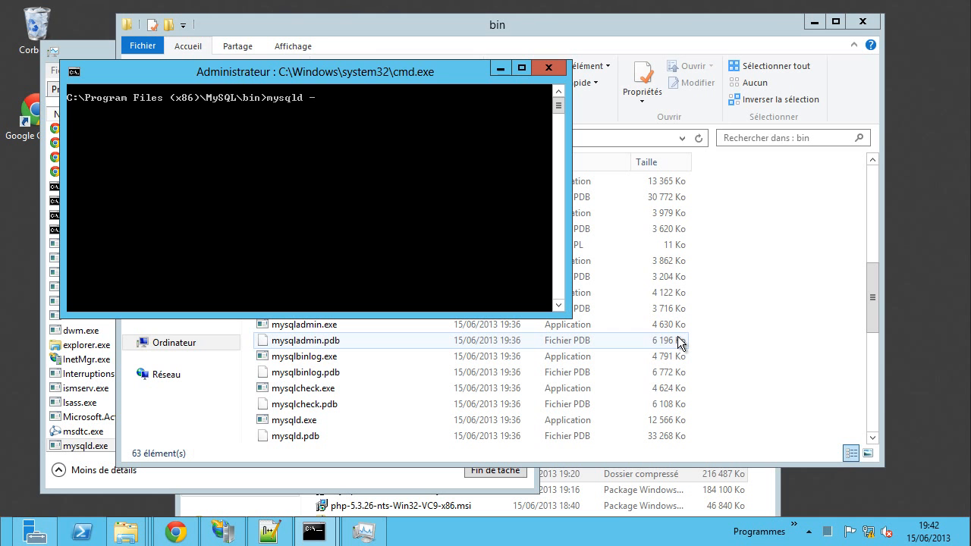
{"action": "key", "text": "Return"}
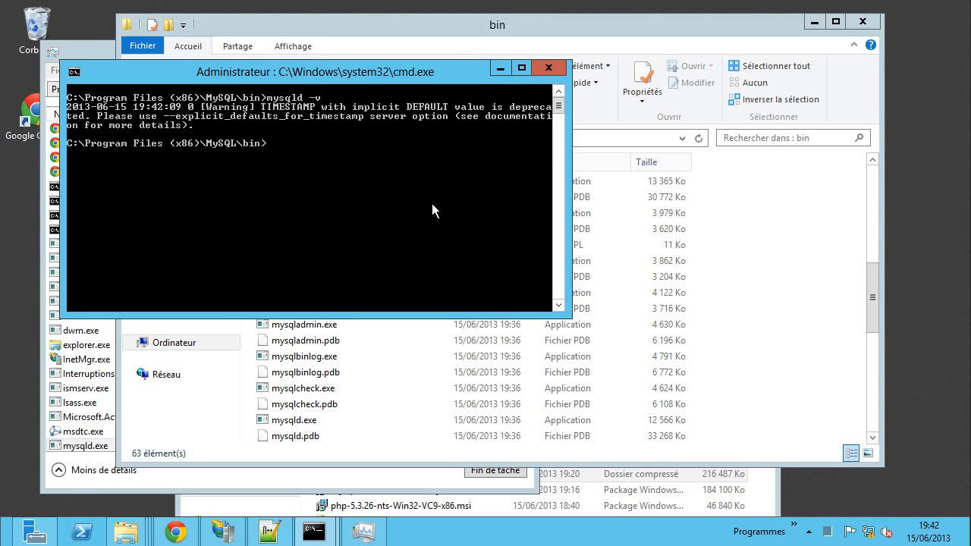
{"action": "type", "text": "mysqld -u-v"}
{"action": "key", "text": "Return"}
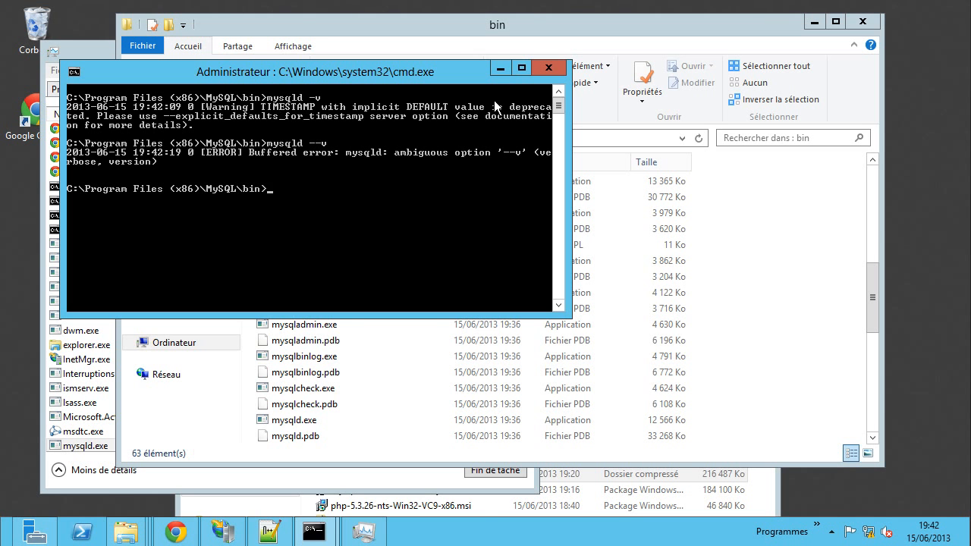
- Rerun mysqld -v at the system32 administrator prompt, then bring the bin folder forward
{"action": "mouse_move", "coordinate": [319, 520]}
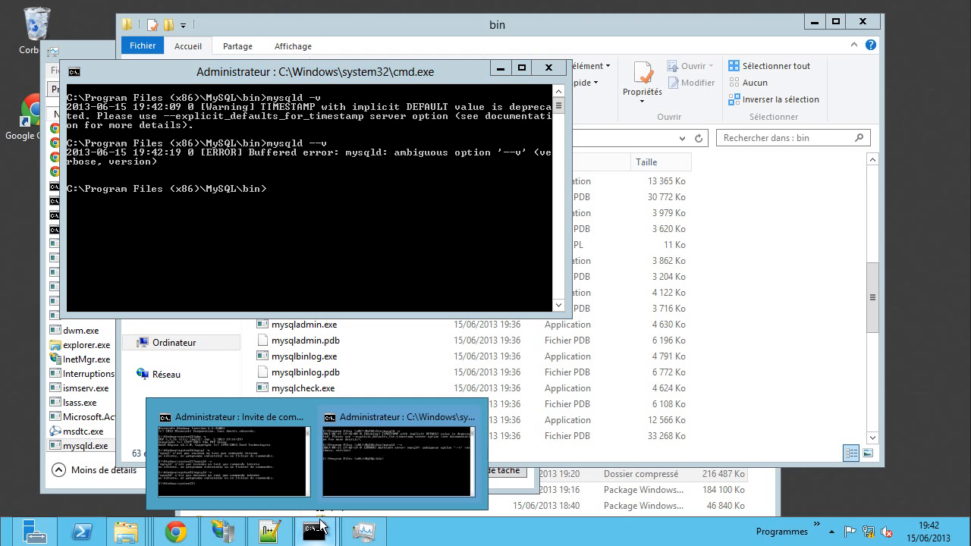
{"action": "left_click", "coordinate": [392, 459]}
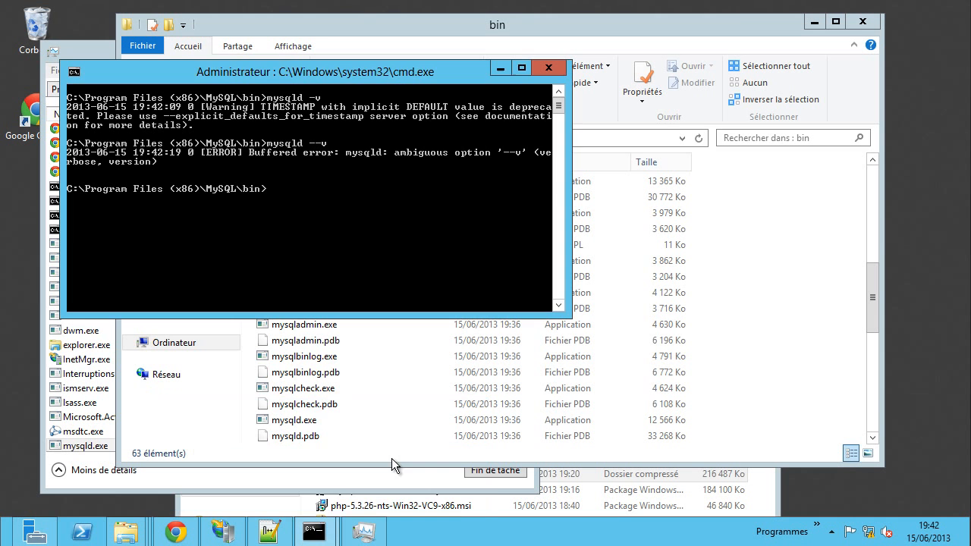
{"action": "mouse_move", "coordinate": [314, 535]}
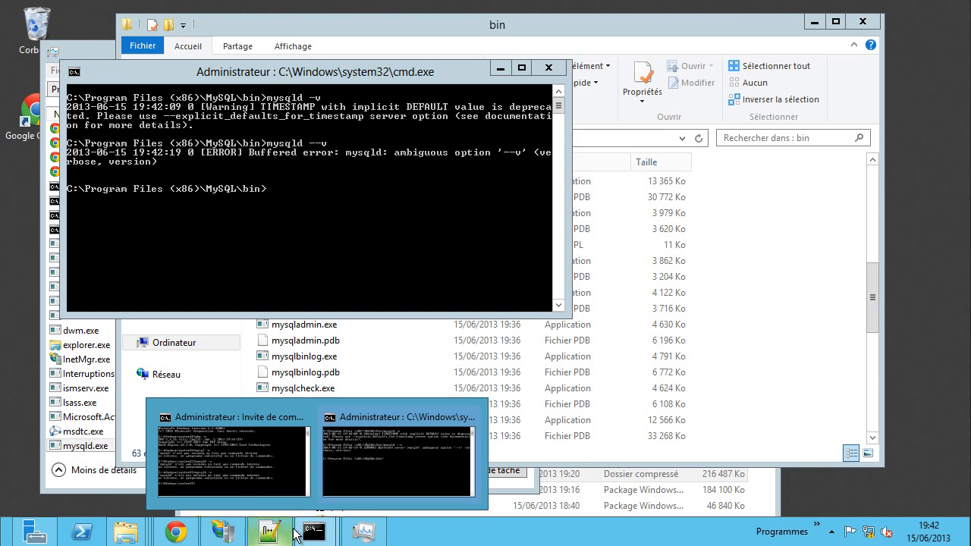
{"action": "left_click", "coordinate": [277, 497]}
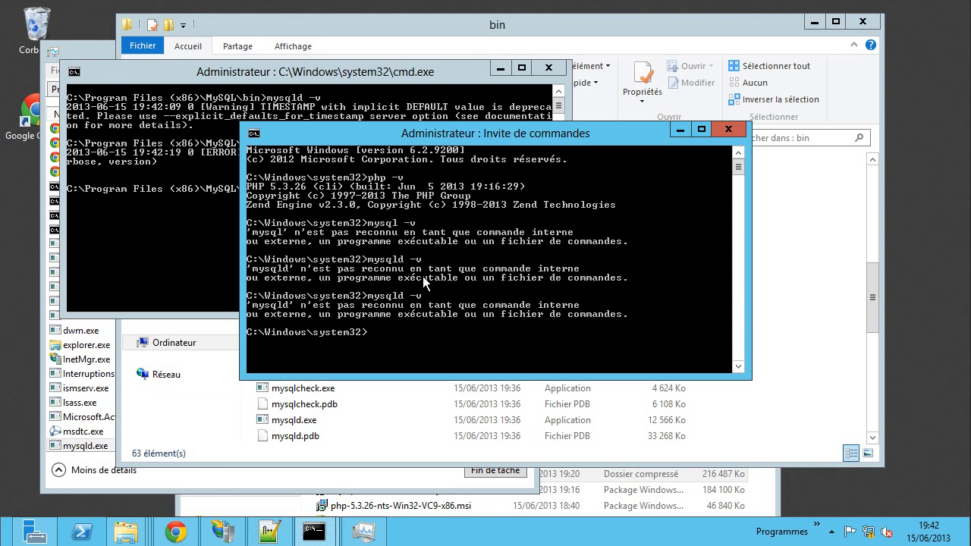
{"action": "key", "text": "Up"}
{"action": "key", "text": "Return"}
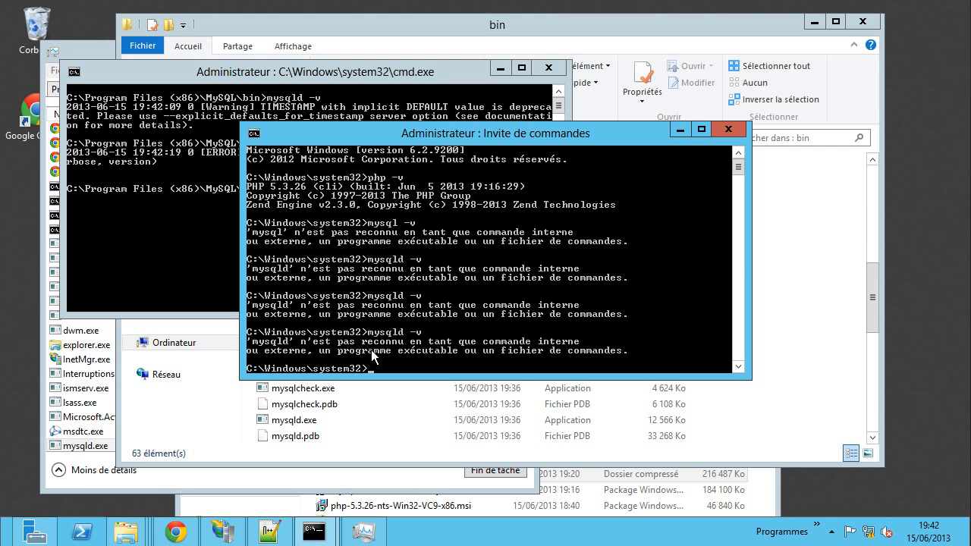
{"action": "left_click", "coordinate": [817, 404]}
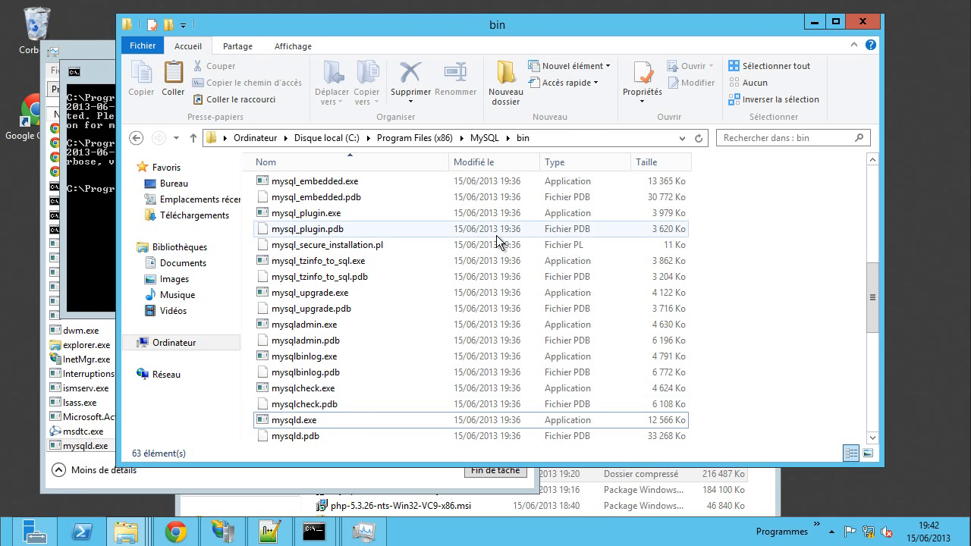
- Copy the MySQL bin folder path and open Environment Variables from Ordinateur's properties
{"action": "left_click", "coordinate": [575, 133]}
{"action": "key", "text": "ctrl+c"}
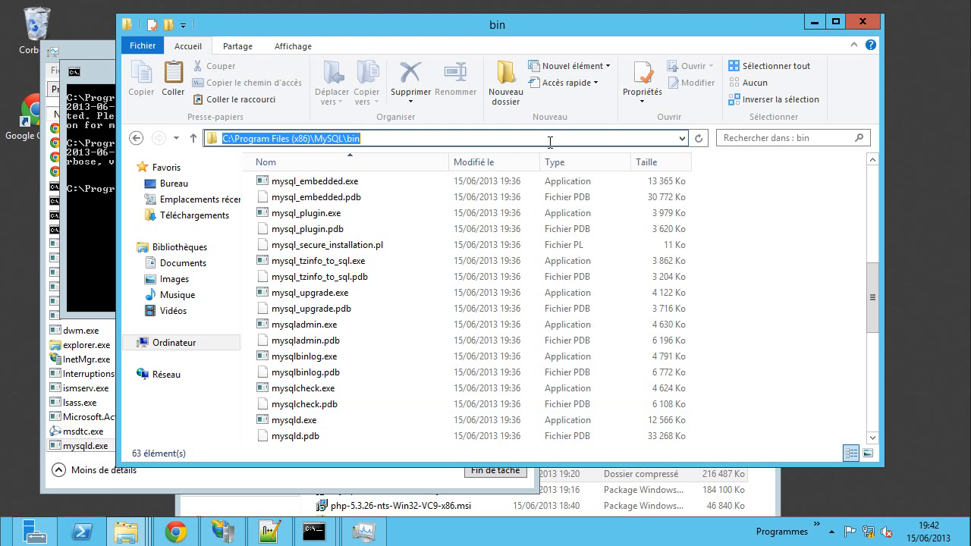
{"action": "right_click", "coordinate": [550, 141]}
{"action": "left_click", "coordinate": [607, 190]}
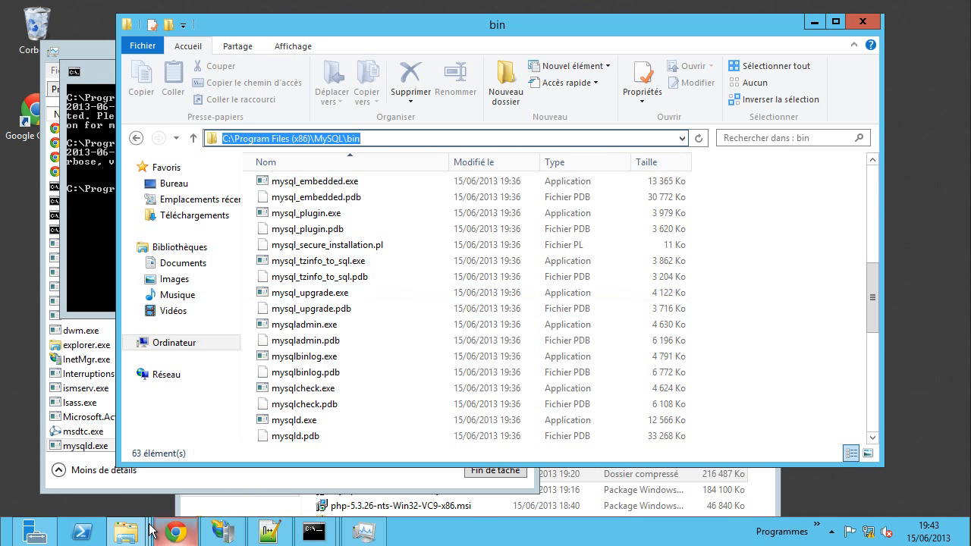
{"action": "left_click", "coordinate": [125, 533]}
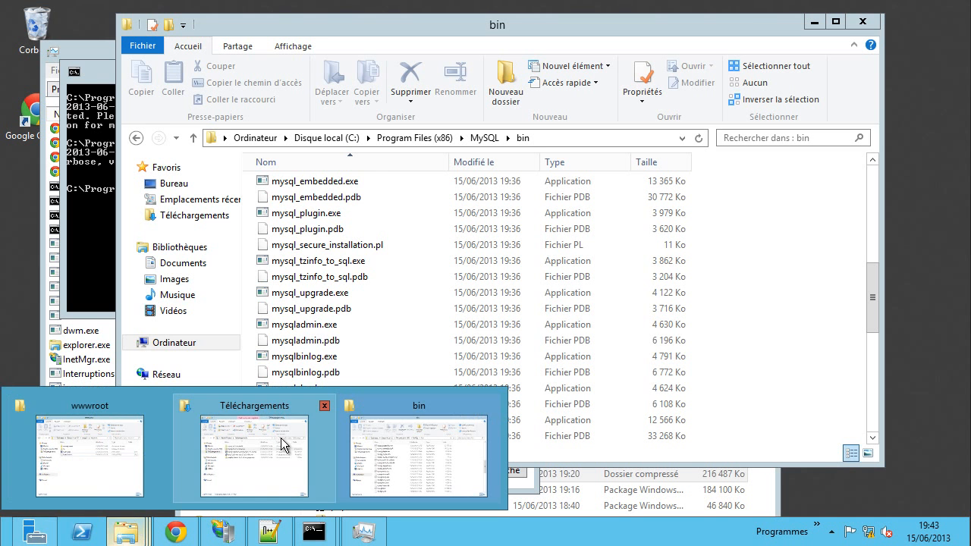
{"action": "right_click", "coordinate": [179, 346]}
{"action": "left_click", "coordinate": [232, 338]}
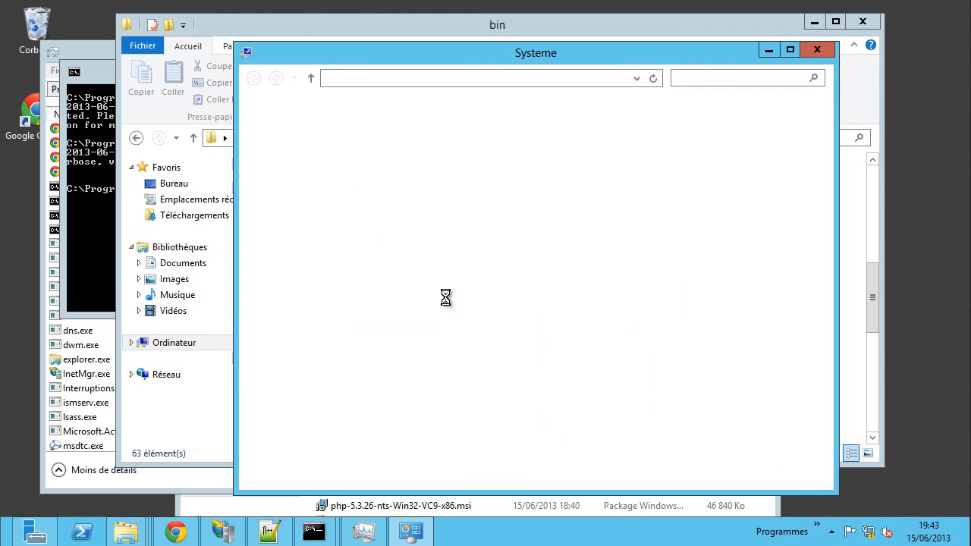
{"action": "left_click", "coordinate": [312, 194]}
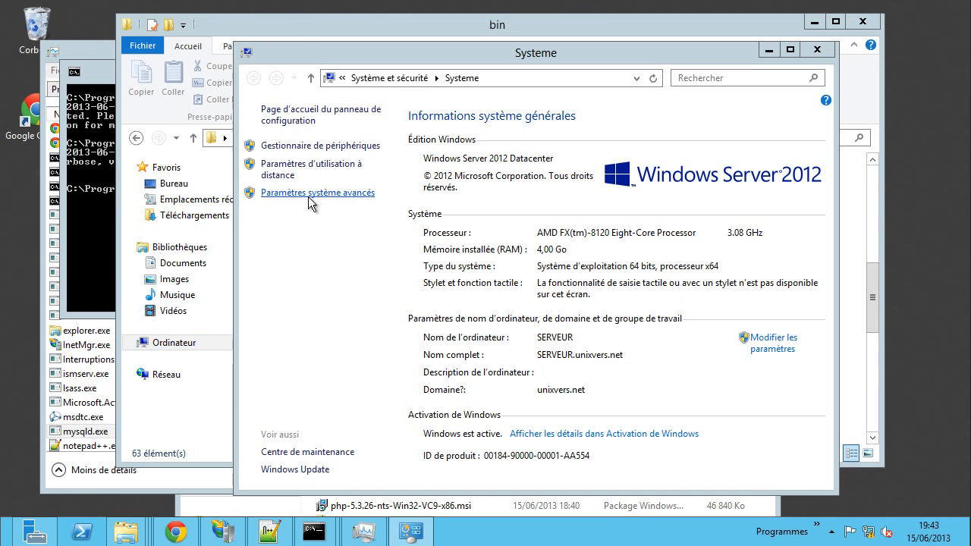
{"action": "left_click", "coordinate": [306, 400]}
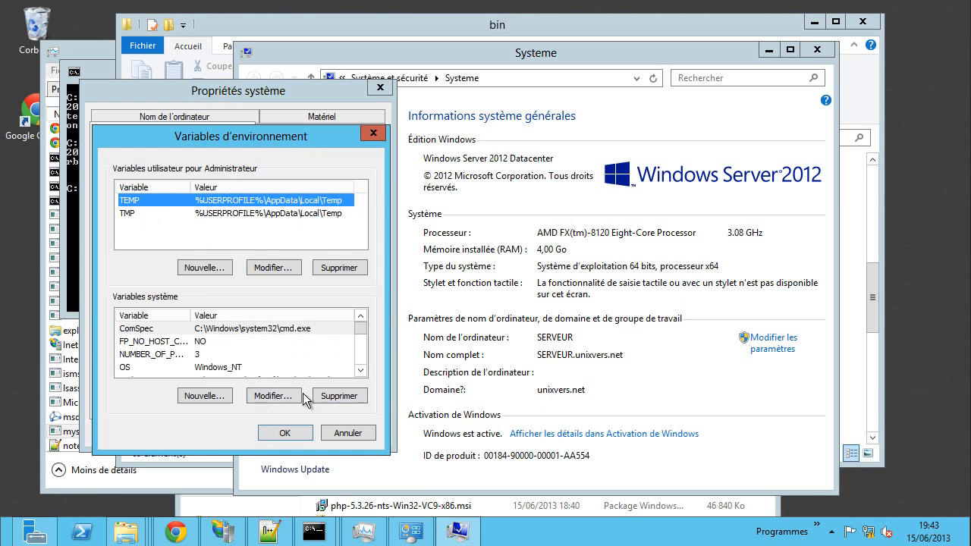
- Append ;C:\Program Files (x86)\MySQL\bin to the system Path variable and save
{"action": "left_click", "coordinate": [163, 343]}
{"action": "scroll", "coordinate": [165, 350], "scroll_direction": "down", "scroll_amount": 1}
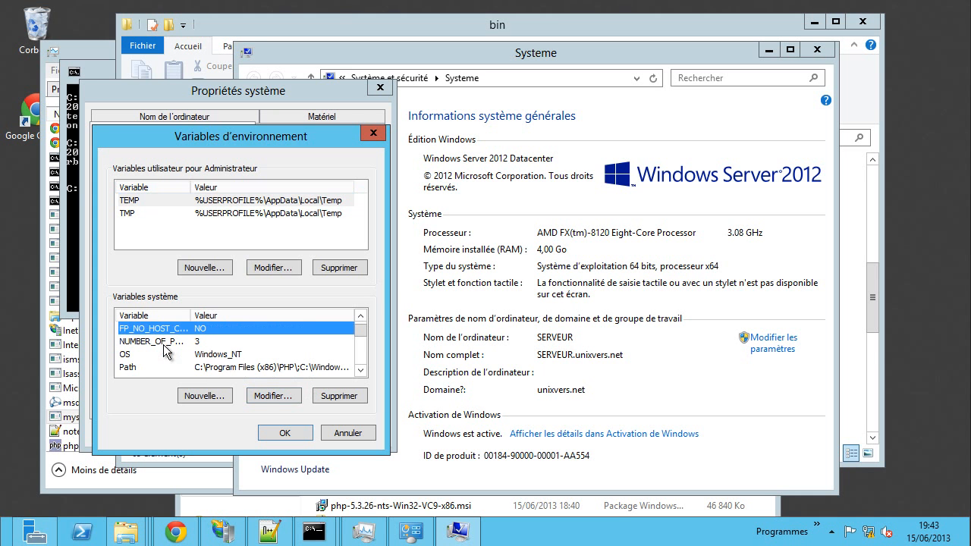
{"action": "left_click", "coordinate": [166, 367]}
{"action": "left_click", "coordinate": [271, 396]}
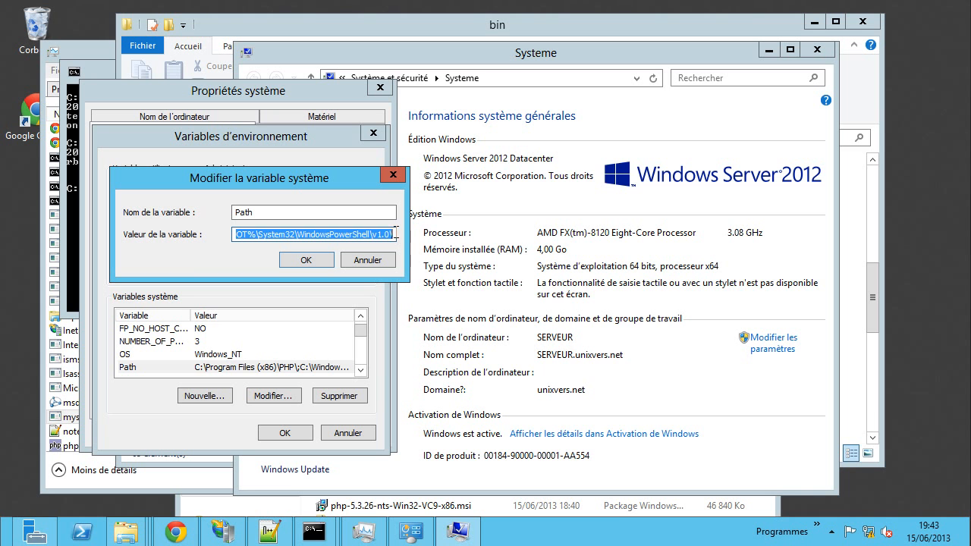
{"action": "left_click", "coordinate": [395, 232]}
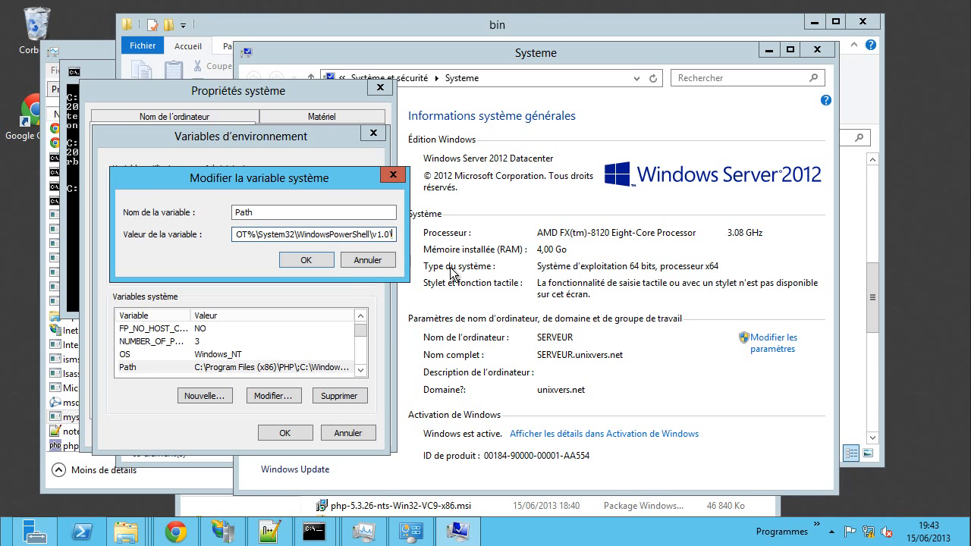
{"action": "type", "text": ";"}
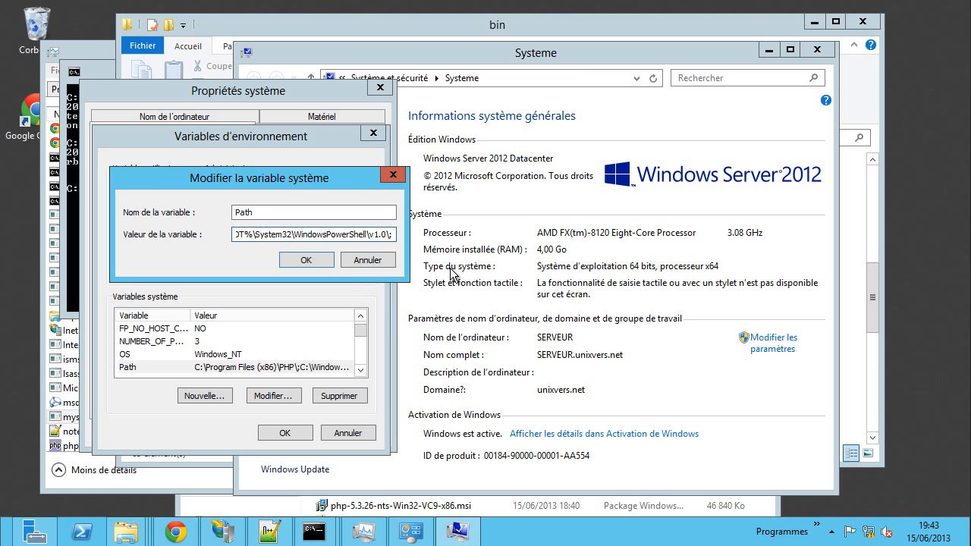
{"action": "key", "text": "ctrl+v"}
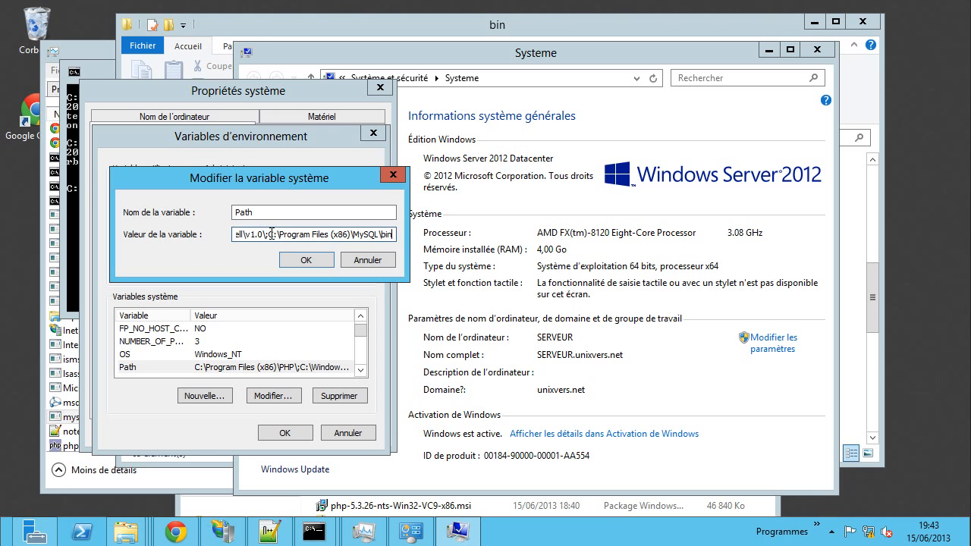
{"action": "left_click", "coordinate": [321, 262]}
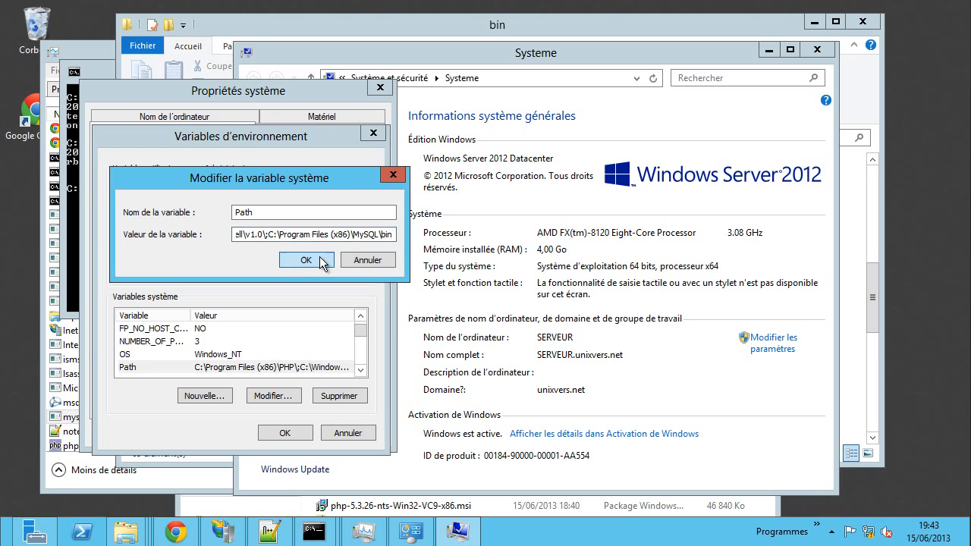
{"action": "left_click", "coordinate": [294, 432]}
- Close System Properties and the bin console, rerun mysqld -v in the old prompt, then close it
{"action": "left_click", "coordinate": [236, 434]}
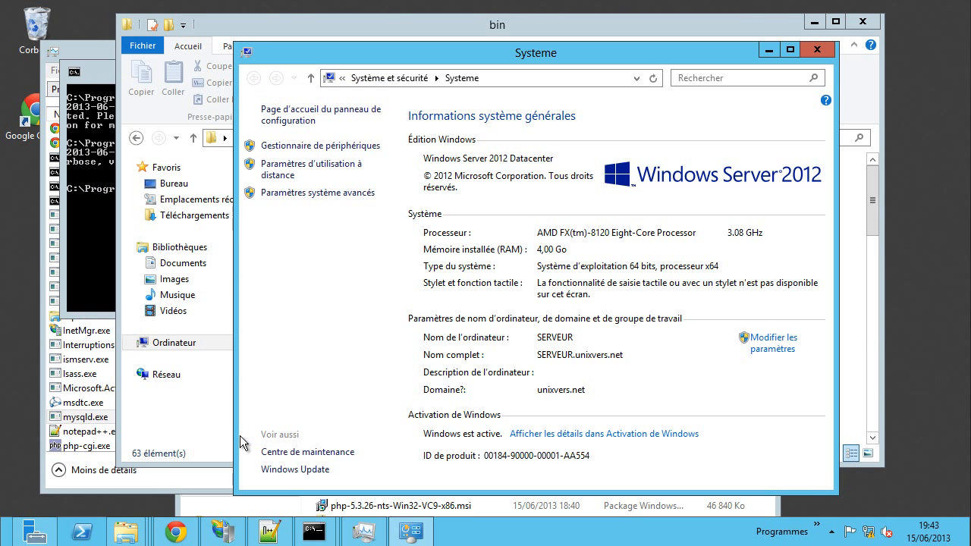
{"action": "left_click", "coordinate": [92, 203]}
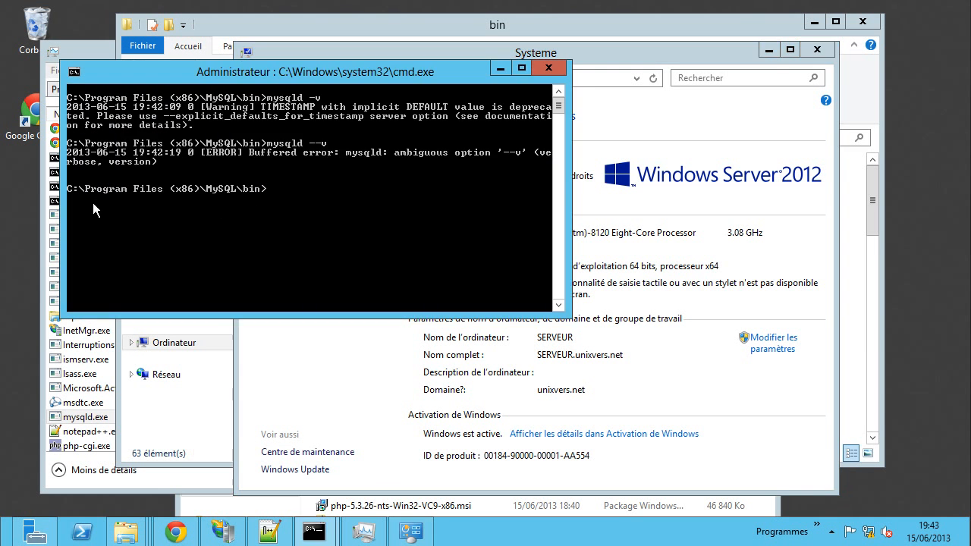
{"action": "left_click", "coordinate": [550, 67]}
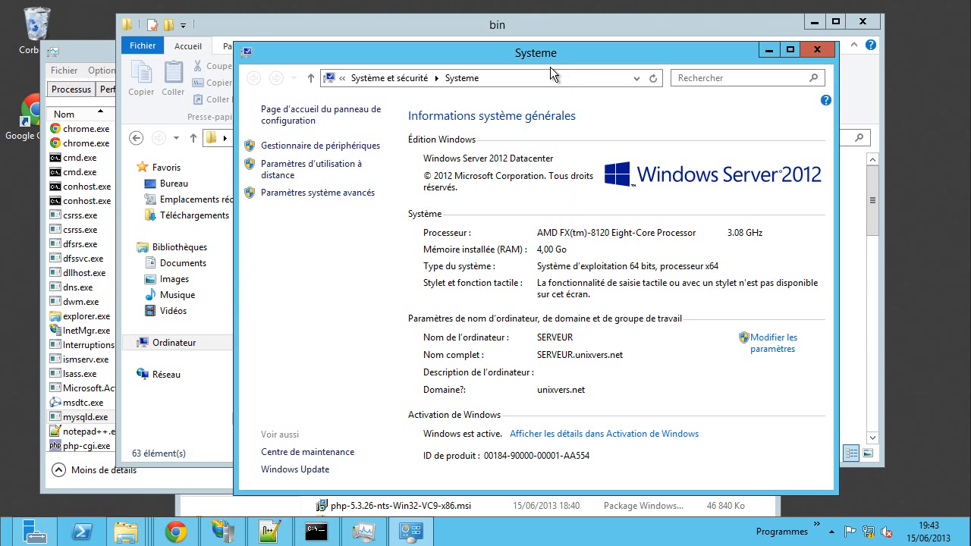
{"action": "left_click", "coordinate": [317, 532]}
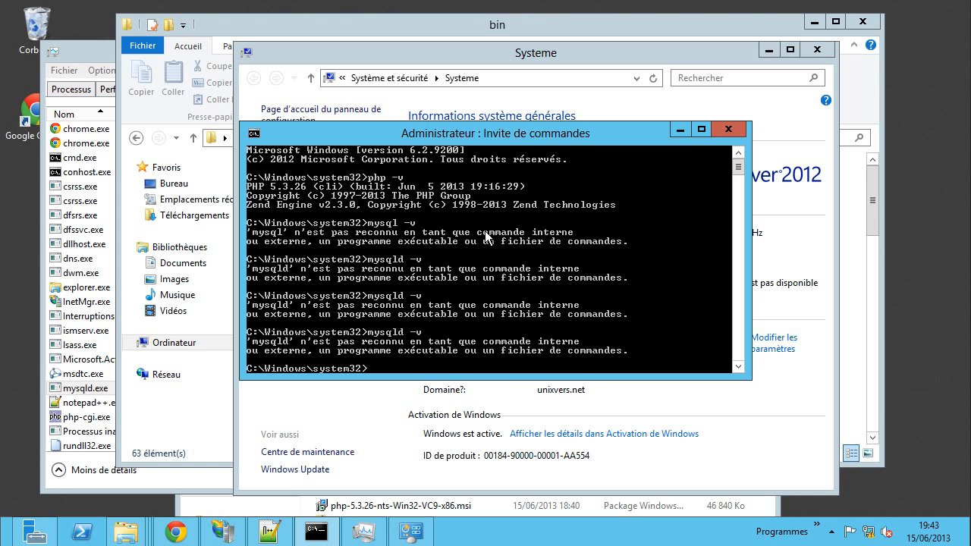
{"action": "key", "text": "Up"}
{"action": "key", "text": "Return"}
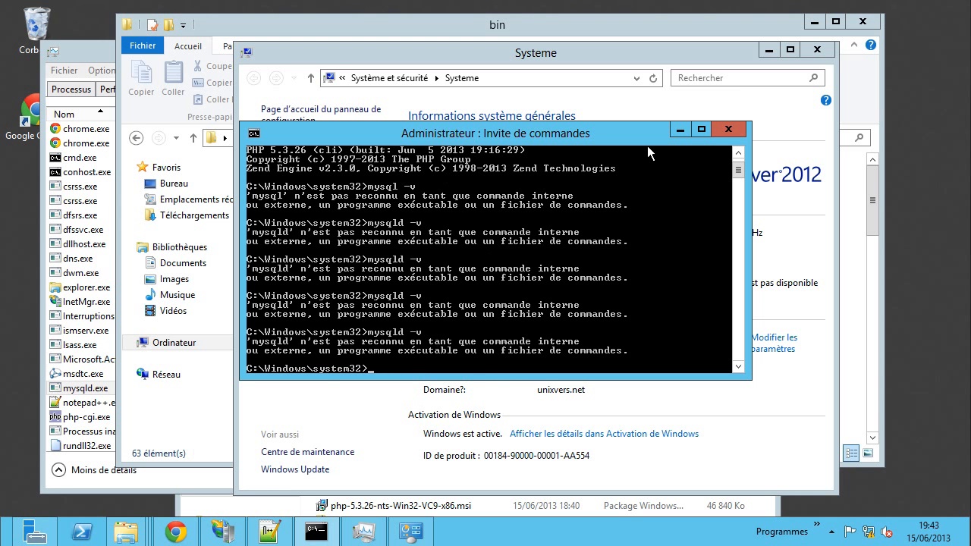
{"action": "left_click", "coordinate": [727, 129]}
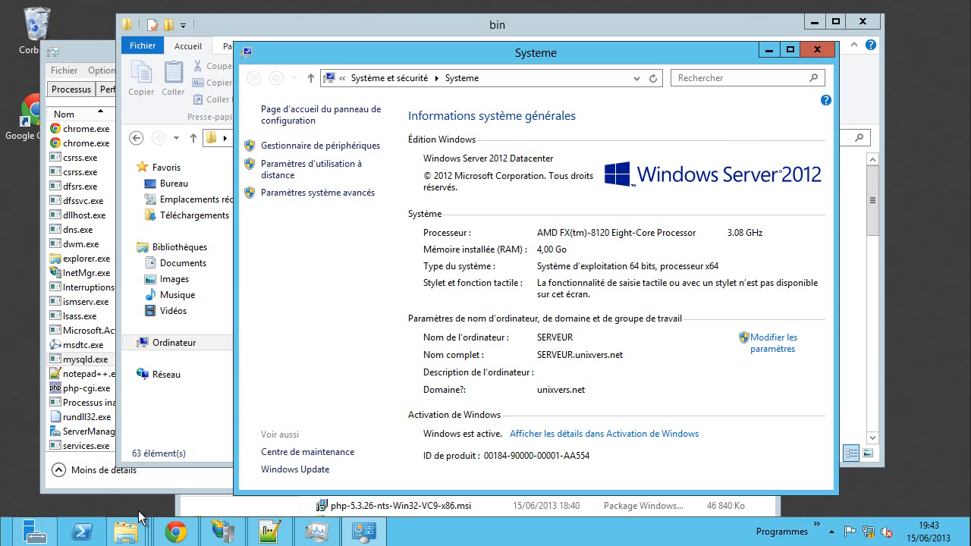
- Run mysqld -v in a fresh administrator command prompt opened via Win+X
{"action": "key", "text": "super+x"}
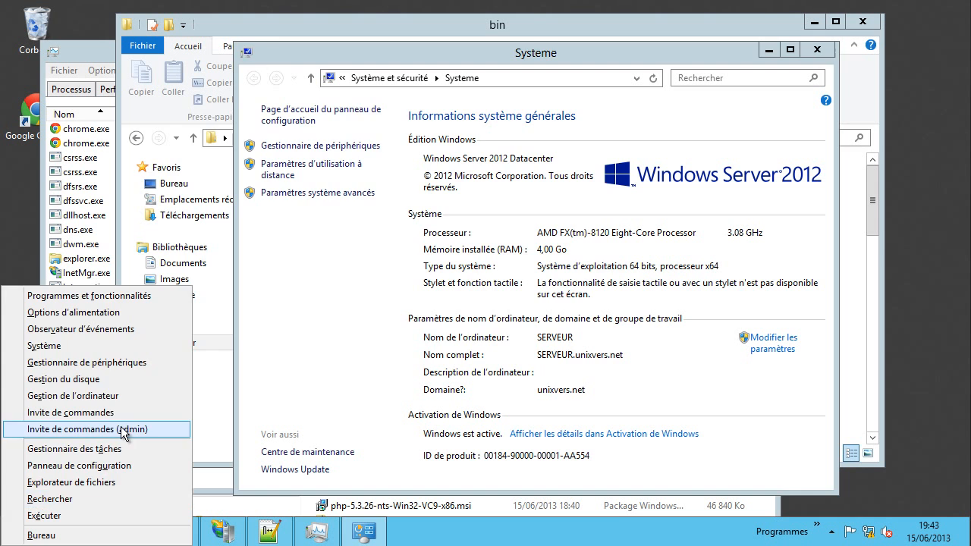
{"action": "left_click", "coordinate": [126, 430]}
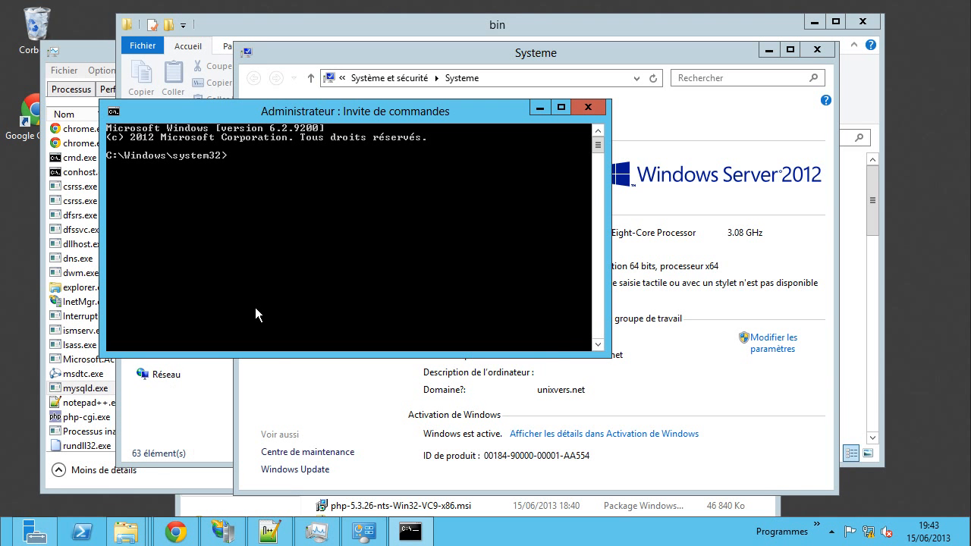
{"action": "type", "text": "mysqld -v"}
{"action": "key", "text": "Return"}
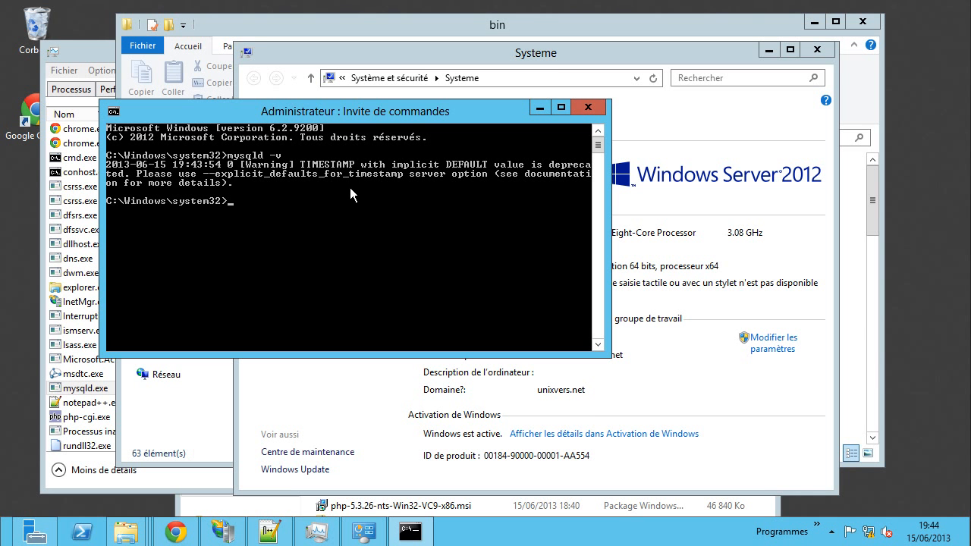
- Close the command prompt and open Environment Variables from Advanced system settings
{"action": "left_click", "coordinate": [589, 109]}
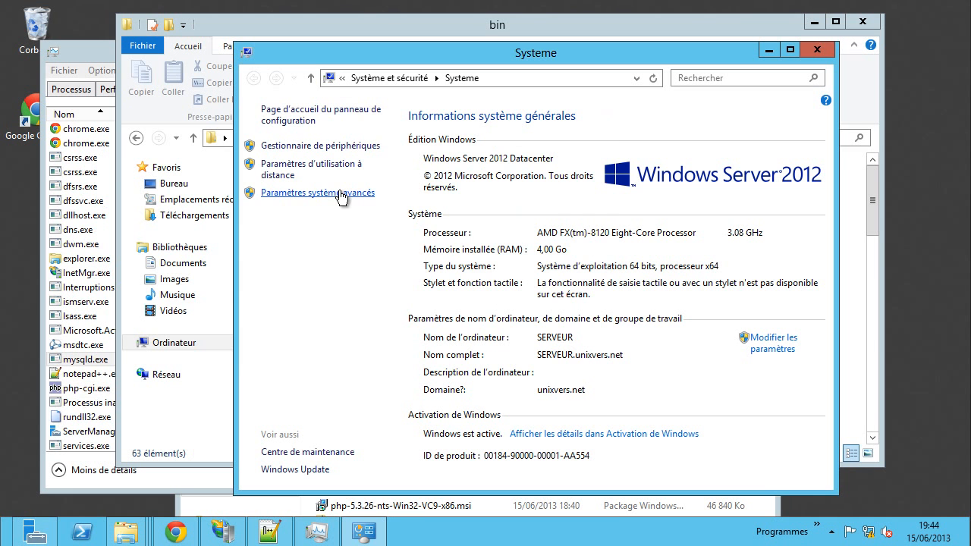
{"action": "left_click_drag", "start_coordinate": [487, 53], "coordinate": [622, 84]}
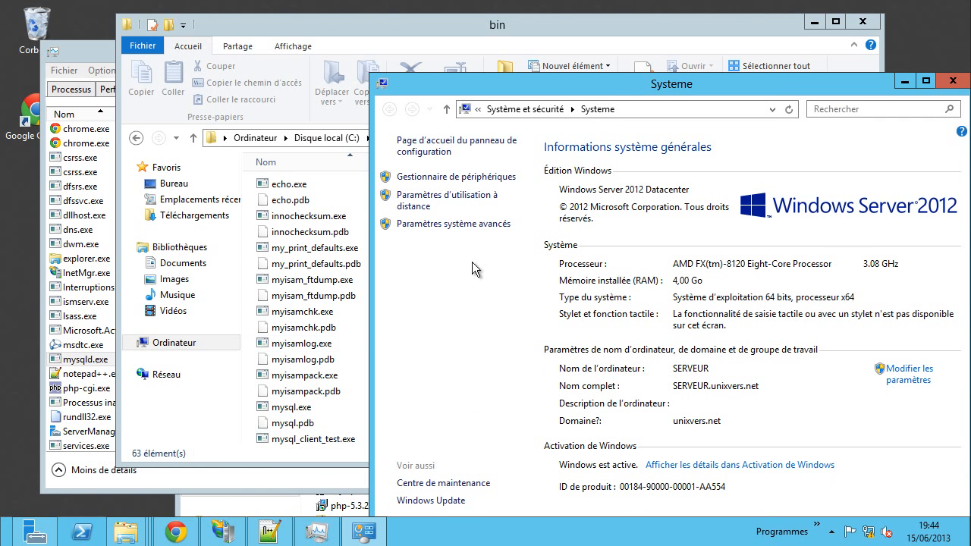
{"action": "left_click_drag", "start_coordinate": [657, 88], "coordinate": [513, 52]}
{"action": "left_click", "coordinate": [337, 194]}
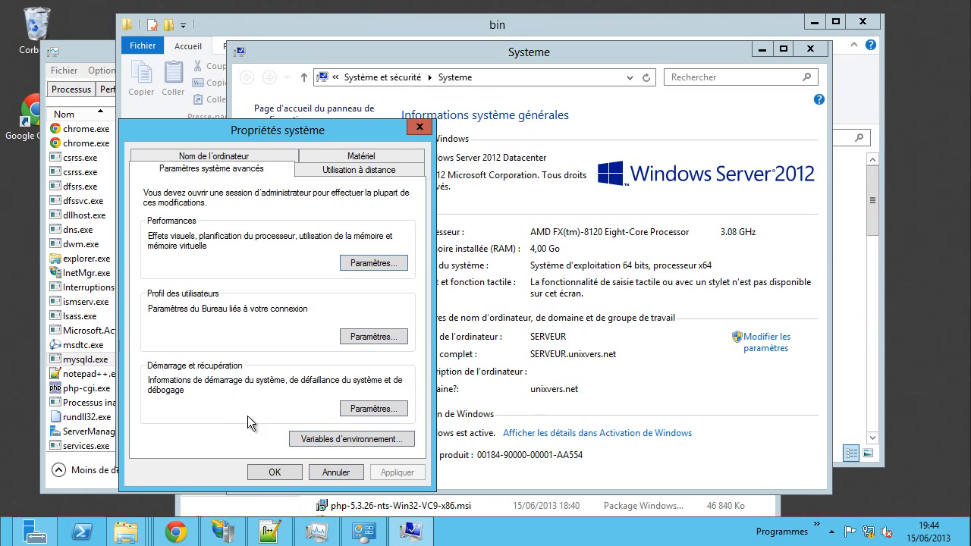
{"action": "left_click", "coordinate": [330, 440]}
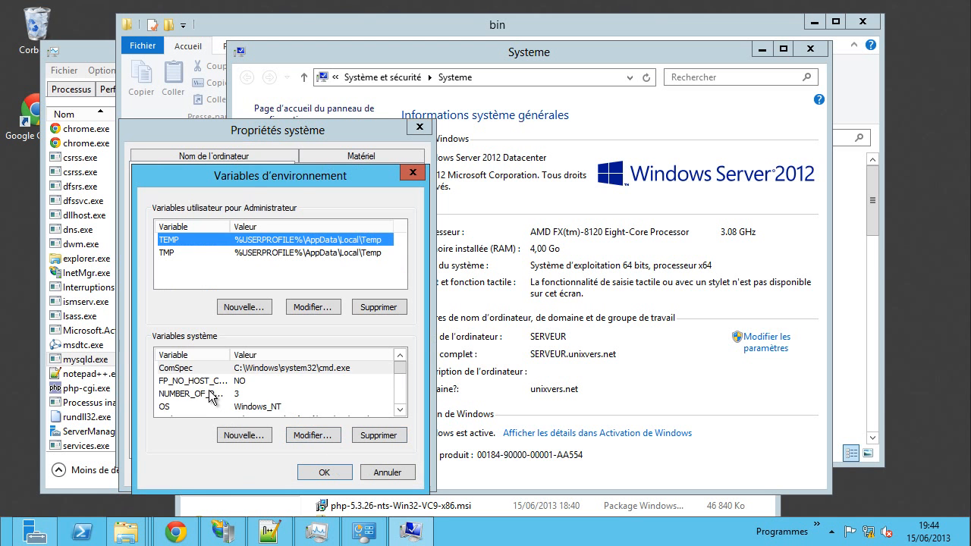
- Delete the trailing C:\Program Files (x86)\MySQL\bin entry from the system Path and close all dialogs
{"action": "left_click", "coordinate": [217, 396]}
{"action": "scroll", "coordinate": [202, 401], "scroll_direction": "down", "scroll_amount": 1}
{"action": "left_click", "coordinate": [201, 395]}
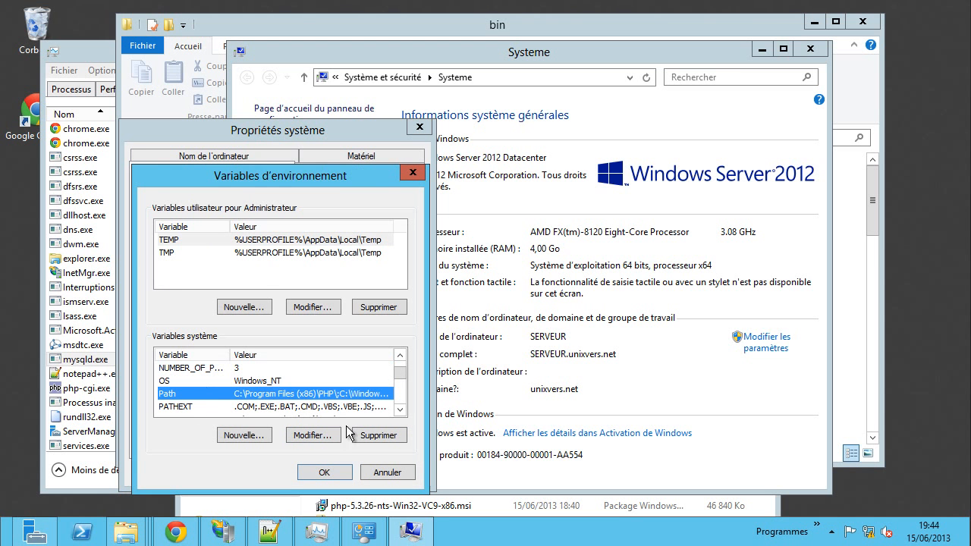
{"action": "left_click", "coordinate": [319, 436]}
{"action": "left_click", "coordinate": [325, 274]}
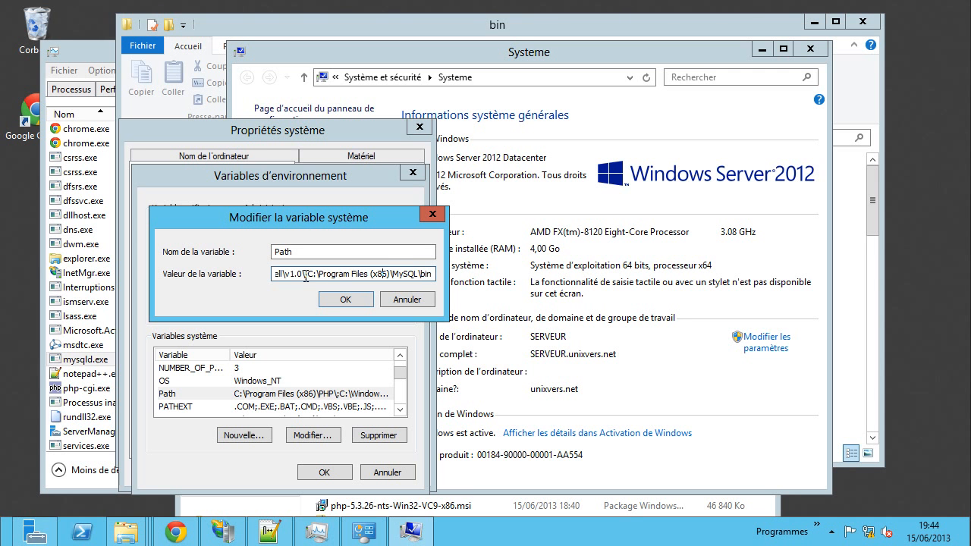
{"action": "left_click_drag", "start_coordinate": [305, 276], "coordinate": [472, 284]}
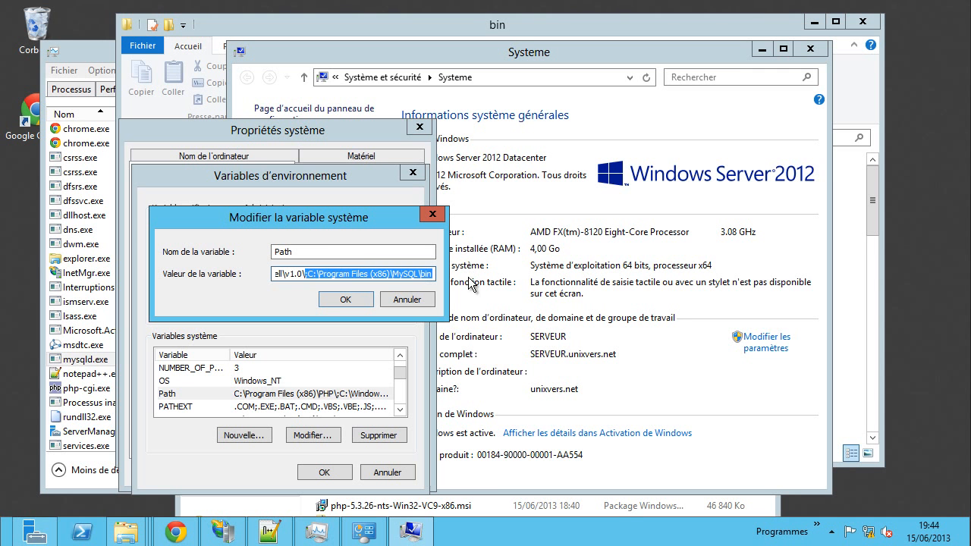
{"action": "key", "text": "Delete"}
{"action": "left_click", "coordinate": [345, 300]}
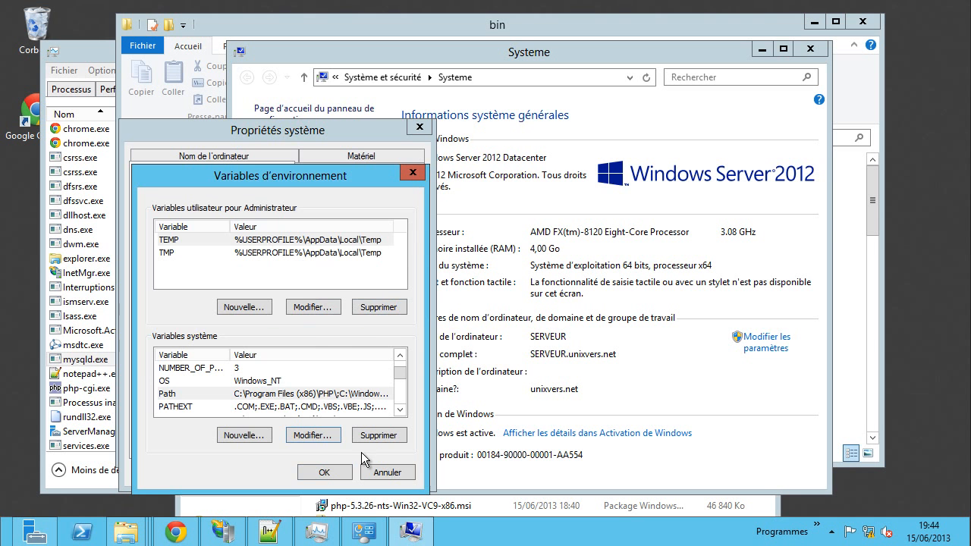
{"action": "left_click", "coordinate": [324, 472]}
{"action": "left_click", "coordinate": [279, 471]}
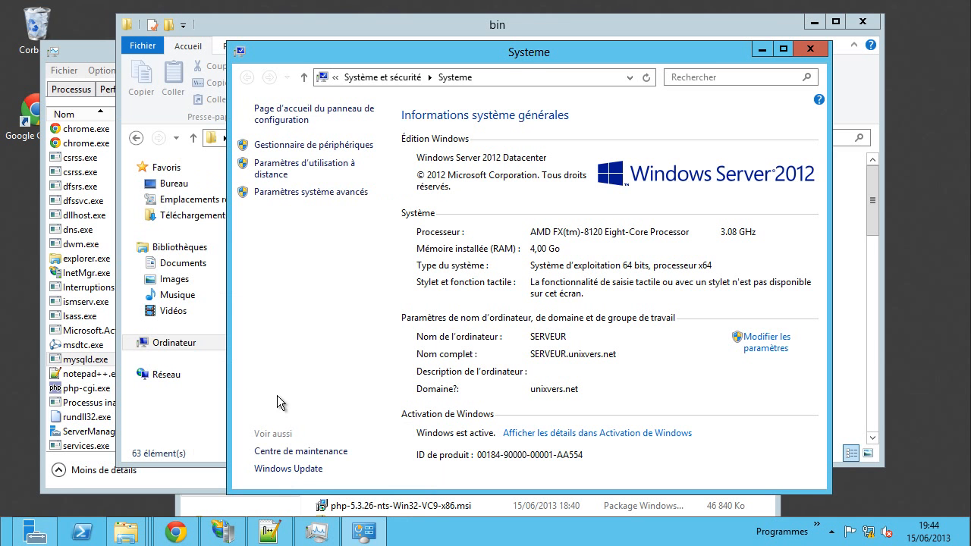
{"action": "left_click", "coordinate": [813, 49]}
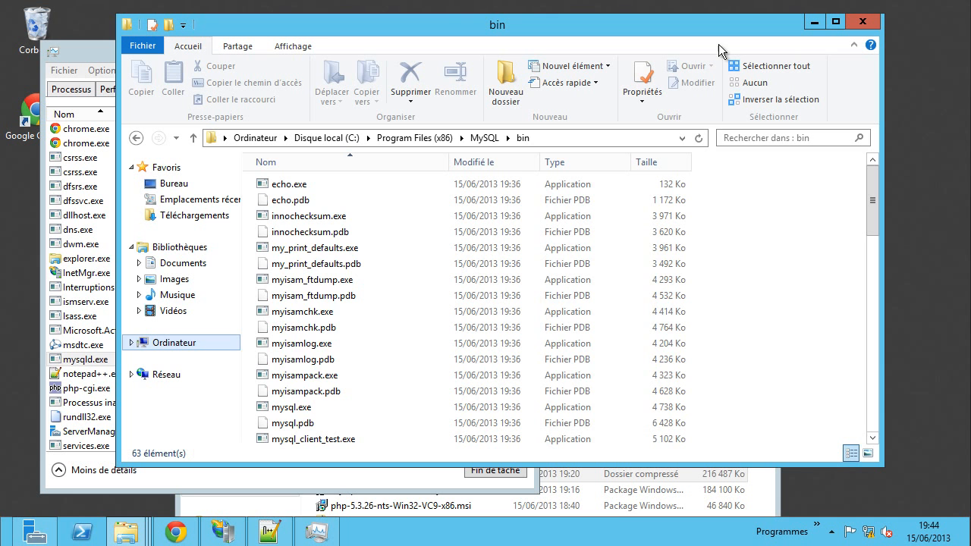
- End mysqld.exe in Task Manager so the MySQL folder in Program Files (x86) can be deleted
{"action": "left_click", "coordinate": [423, 139]}
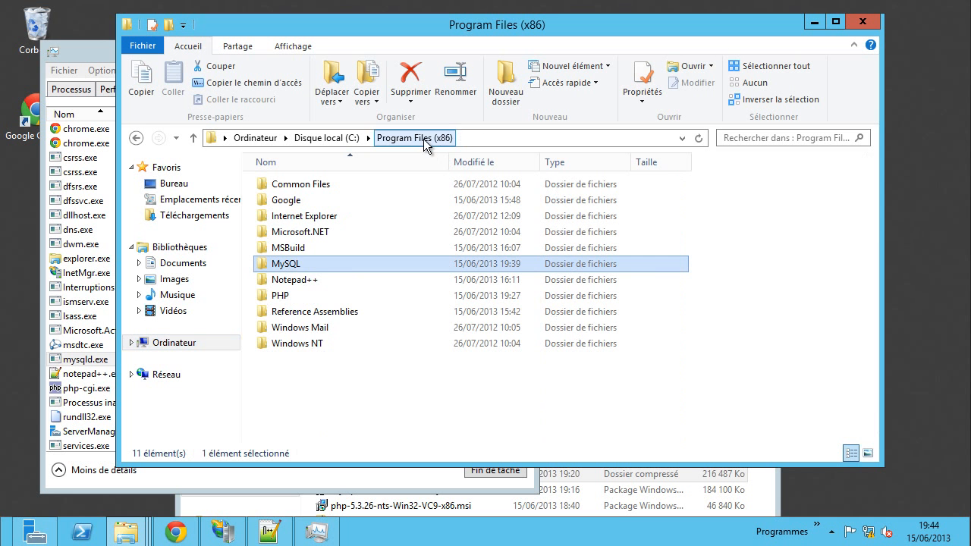
{"action": "right_click", "coordinate": [292, 265]}
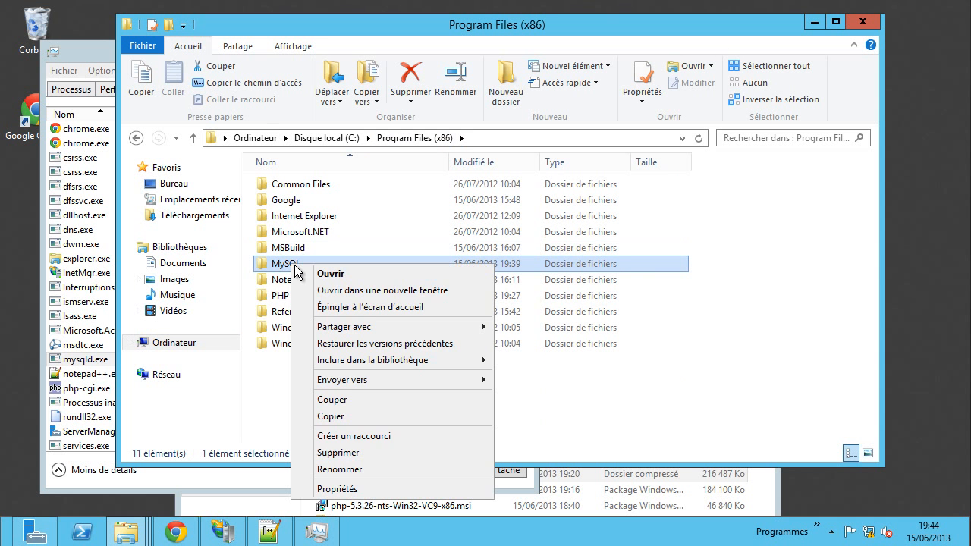
{"action": "left_click", "coordinate": [339, 454]}
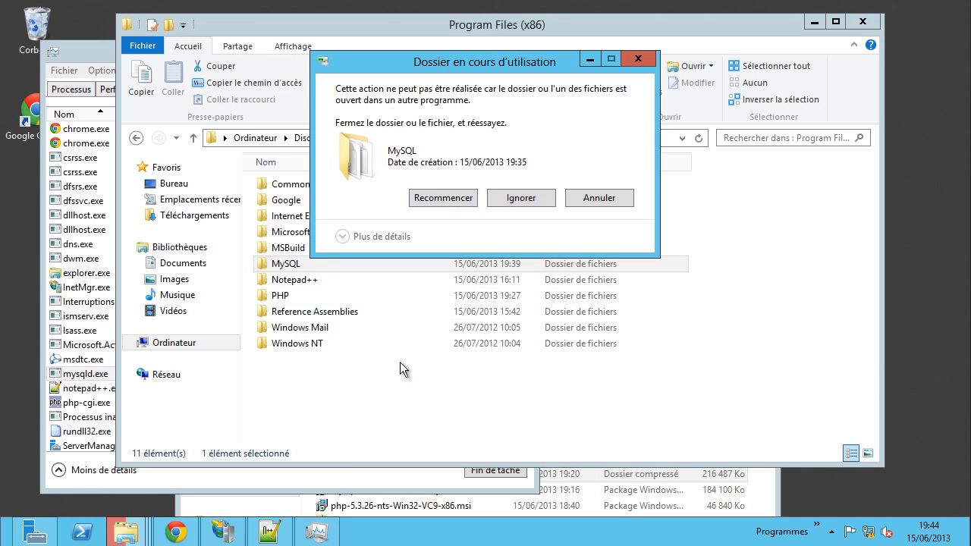
{"action": "left_click", "coordinate": [326, 474]}
{"action": "right_click", "coordinate": [88, 373]}
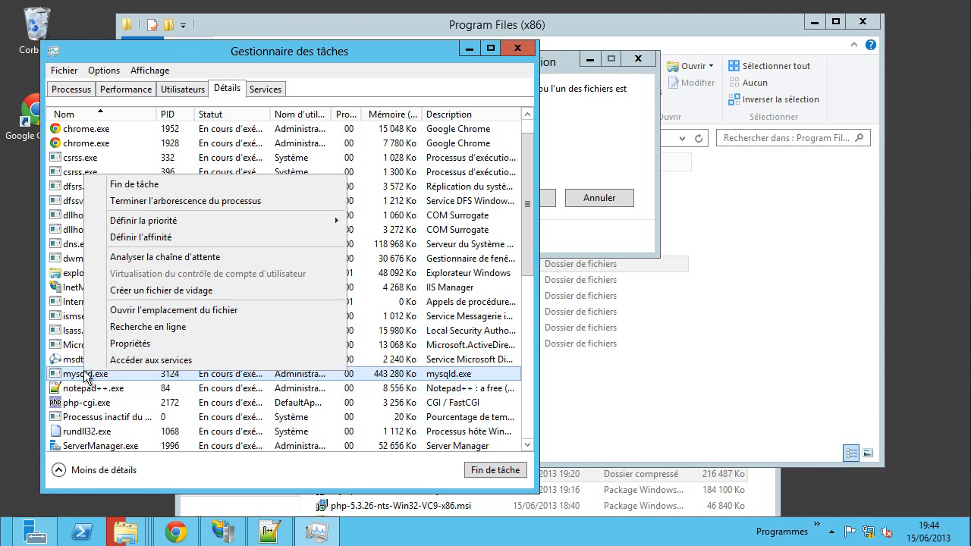
{"action": "left_click", "coordinate": [164, 186]}
{"action": "left_click", "coordinate": [444, 291]}
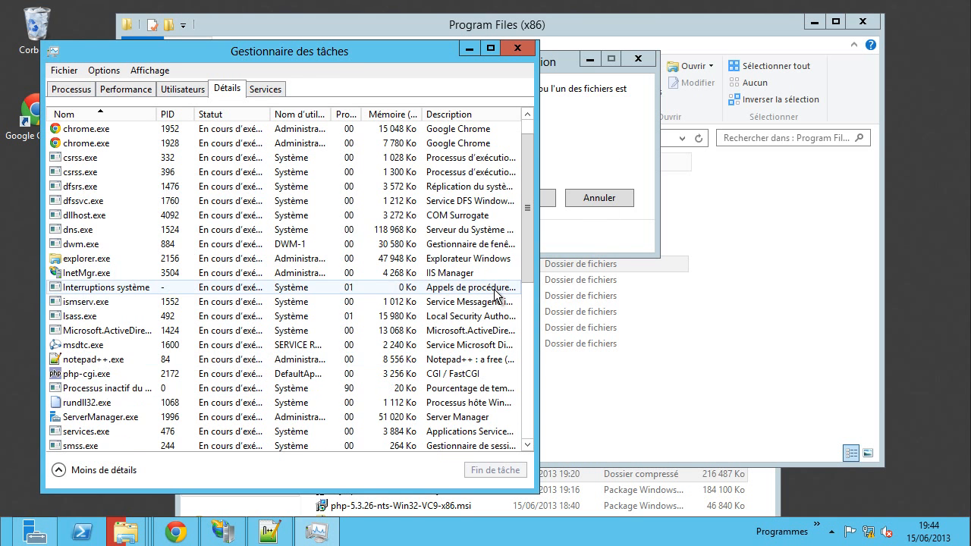
{"action": "left_click", "coordinate": [595, 233]}
{"action": "left_click", "coordinate": [443, 197]}
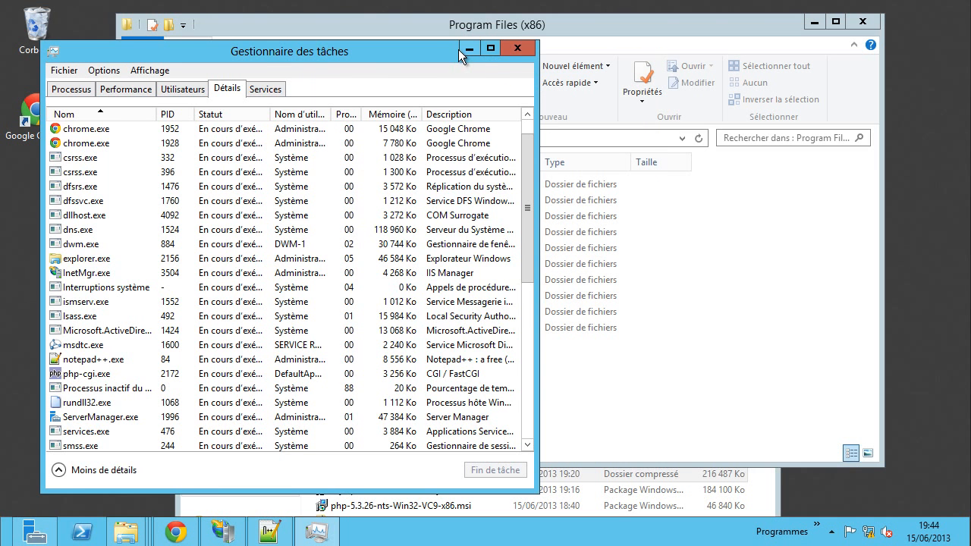
{"action": "left_click", "coordinate": [460, 48]}
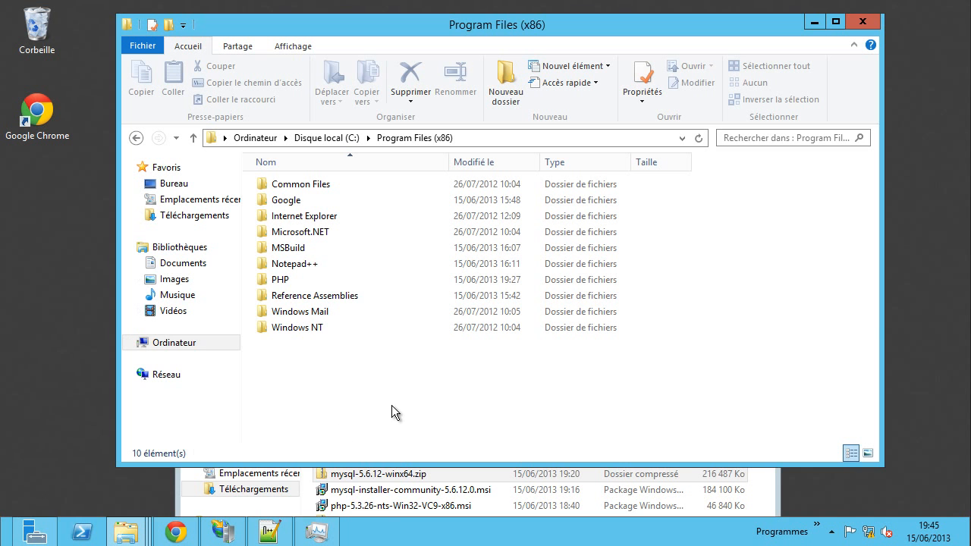
{"action": "key", "text": "super+r"}
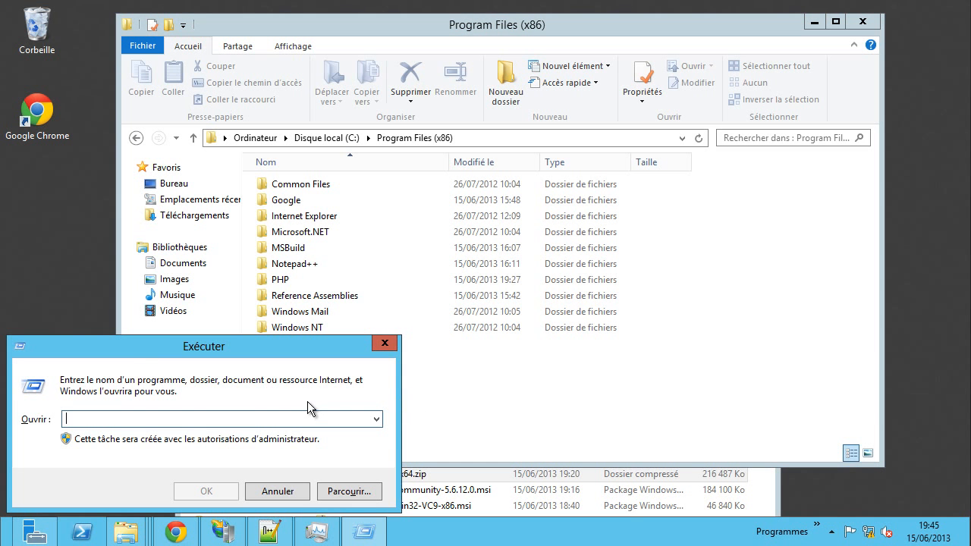
{"action": "type", "text": "cm"}
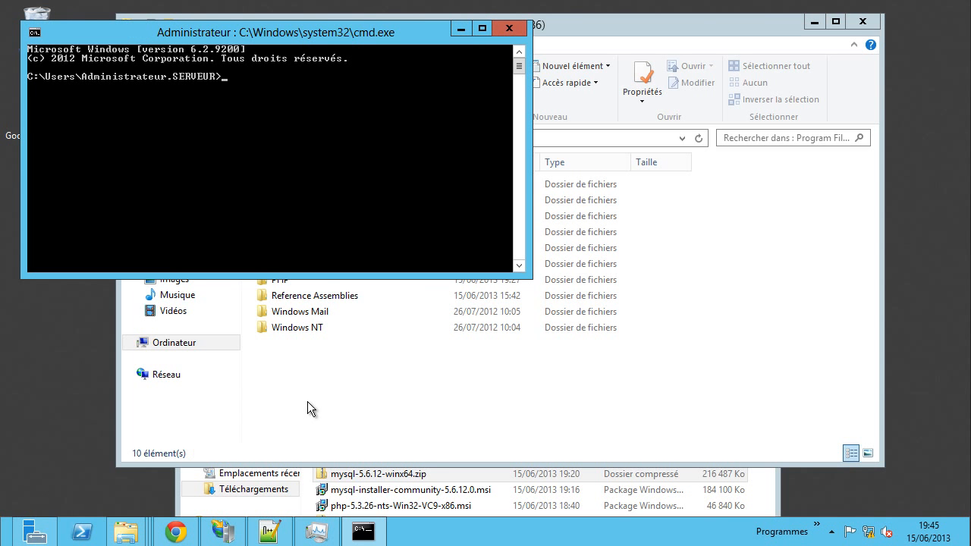
{"action": "type", "text": "mysqld -v"}
{"action": "key", "text": "Return"}
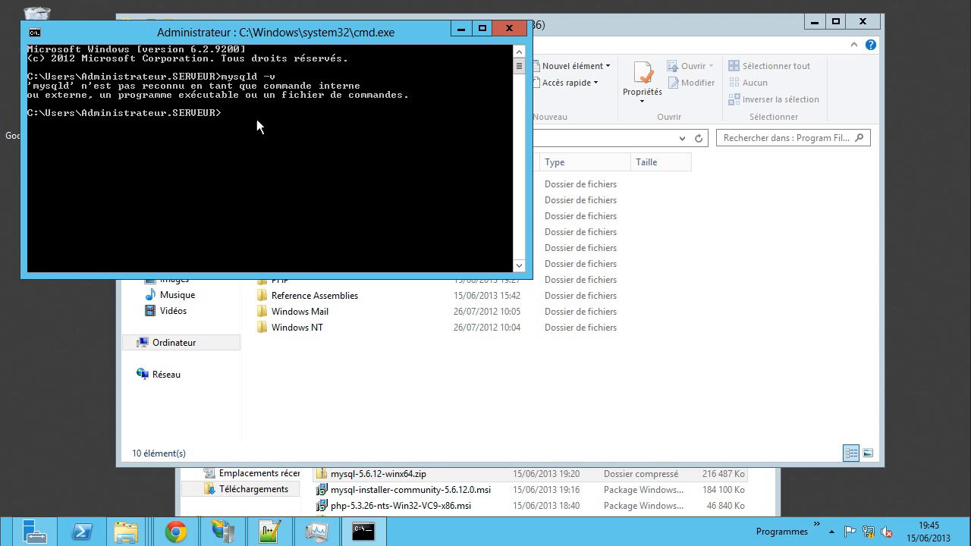
{"action": "left_click", "coordinate": [509, 28]}
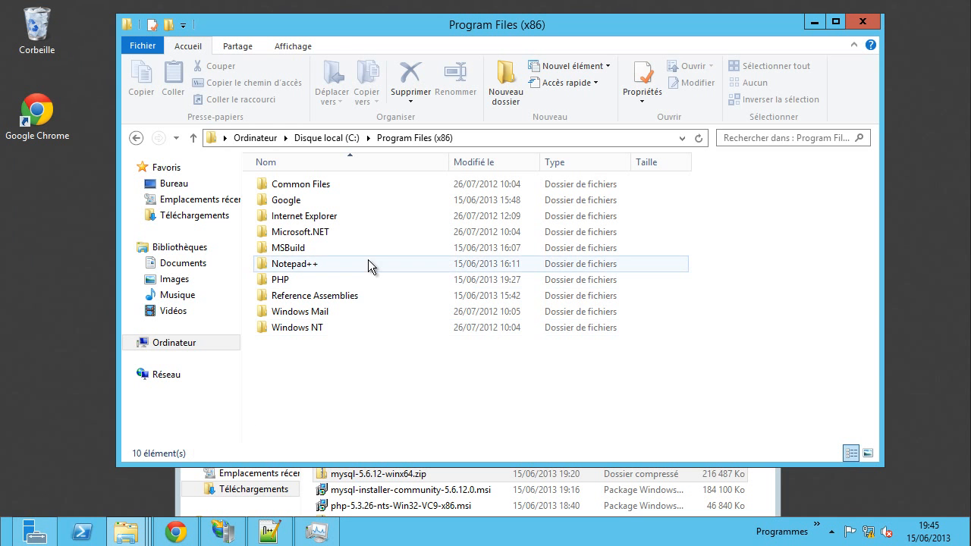
- Run mysql-installer-community-5.6.12.0.msi from Downloads, allowing it past the security warning
{"action": "left_click", "coordinate": [395, 491]}
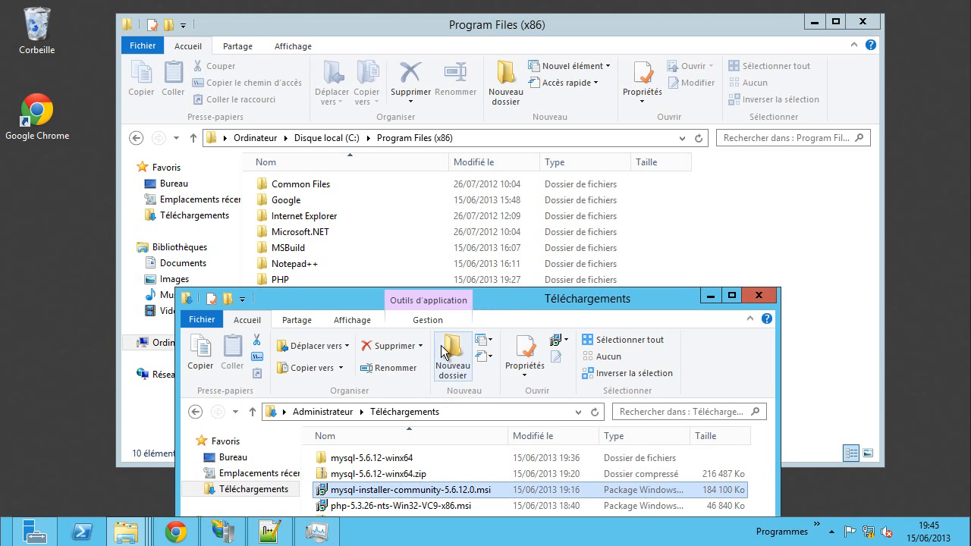
{"action": "left_click_drag", "start_coordinate": [493, 303], "coordinate": [509, 119]}
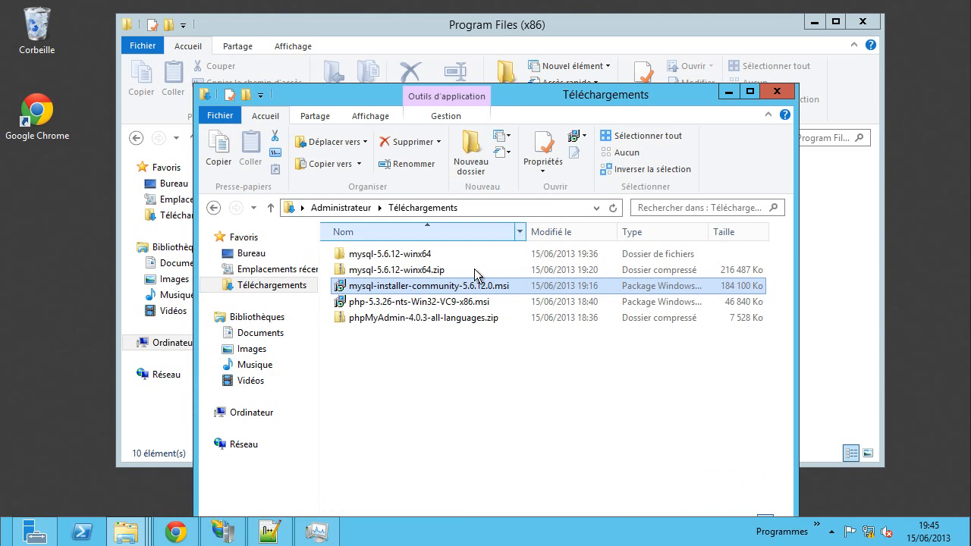
{"action": "double_click", "coordinate": [384, 289]}
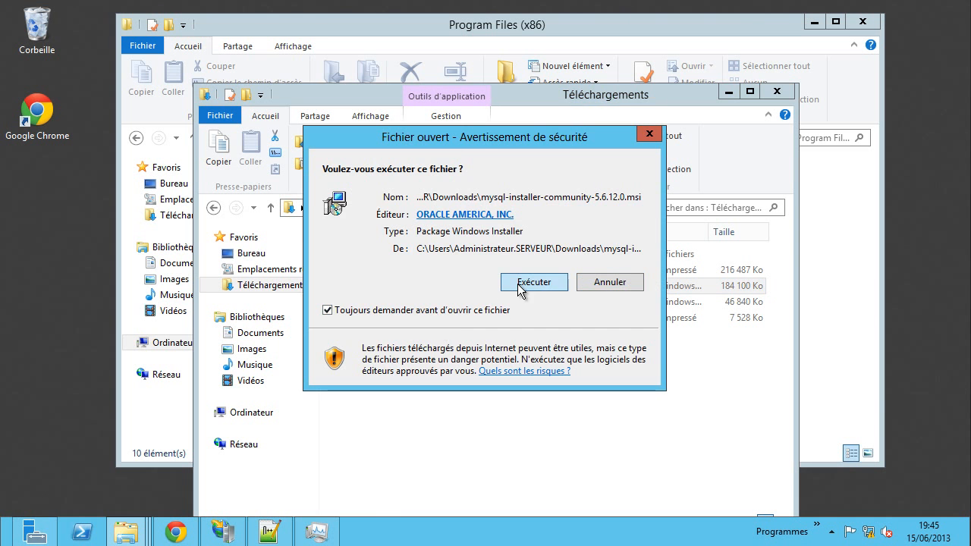
{"action": "left_click", "coordinate": [467, 343]}
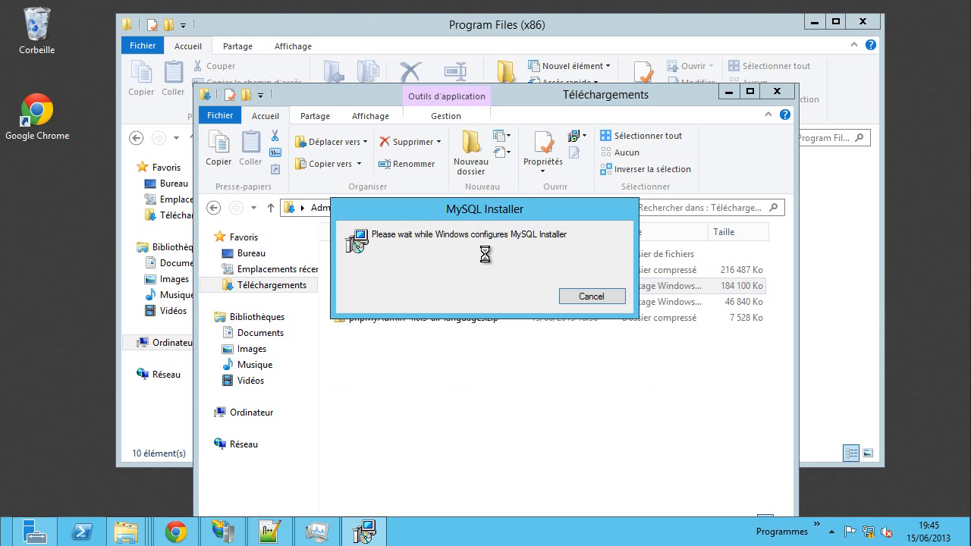
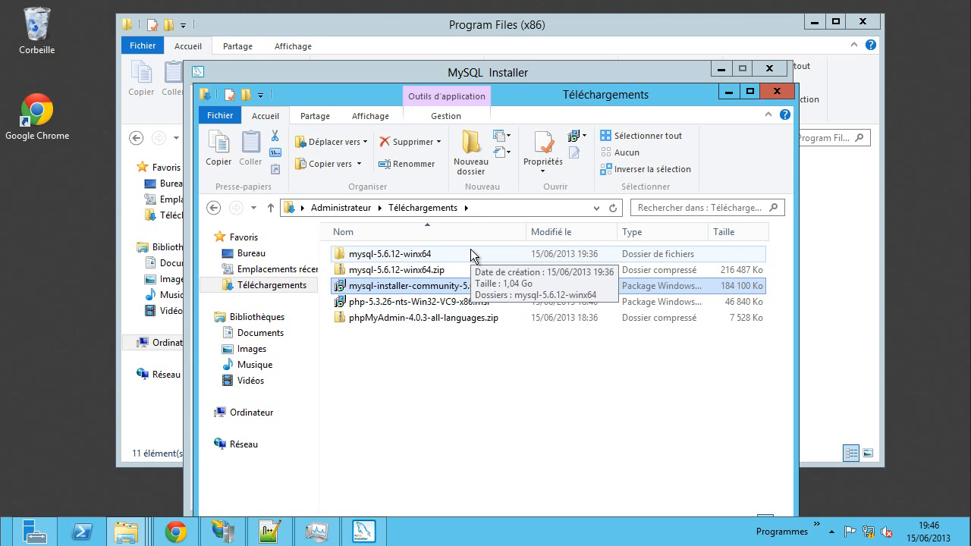
- Begin Install MySQL Products, accept the license terms, and skip the product update check
{"action": "left_click", "coordinate": [375, 529]}
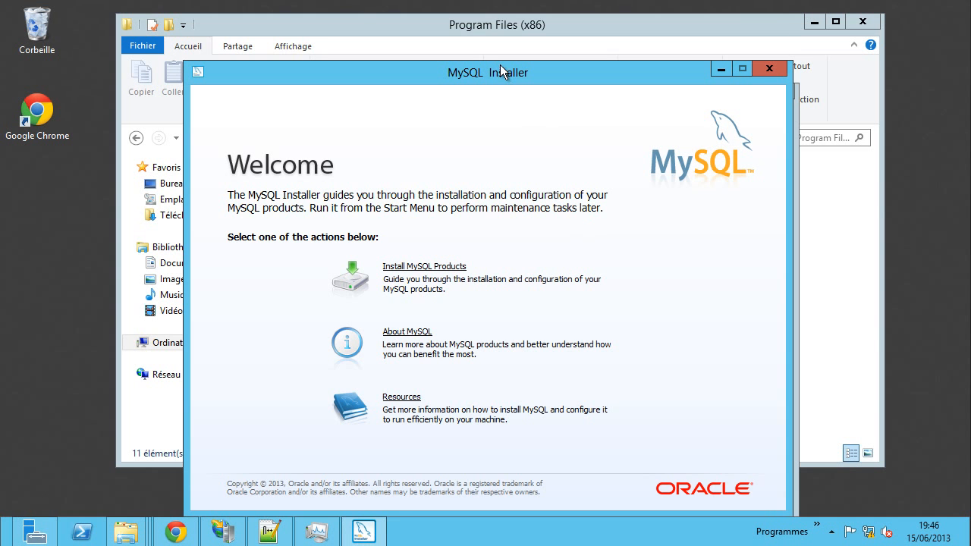
{"action": "left_click_drag", "start_coordinate": [501, 64], "coordinate": [501, 19]}
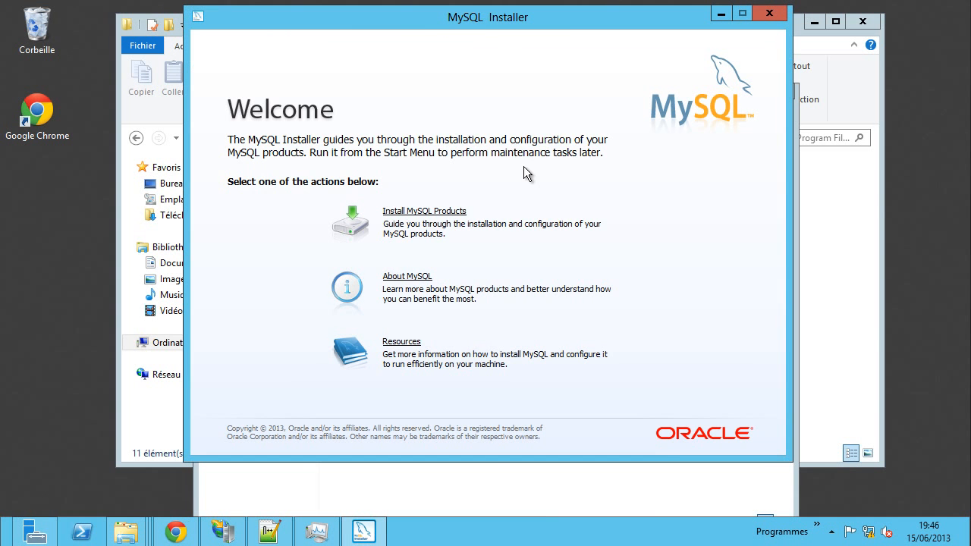
{"action": "left_click", "coordinate": [418, 214]}
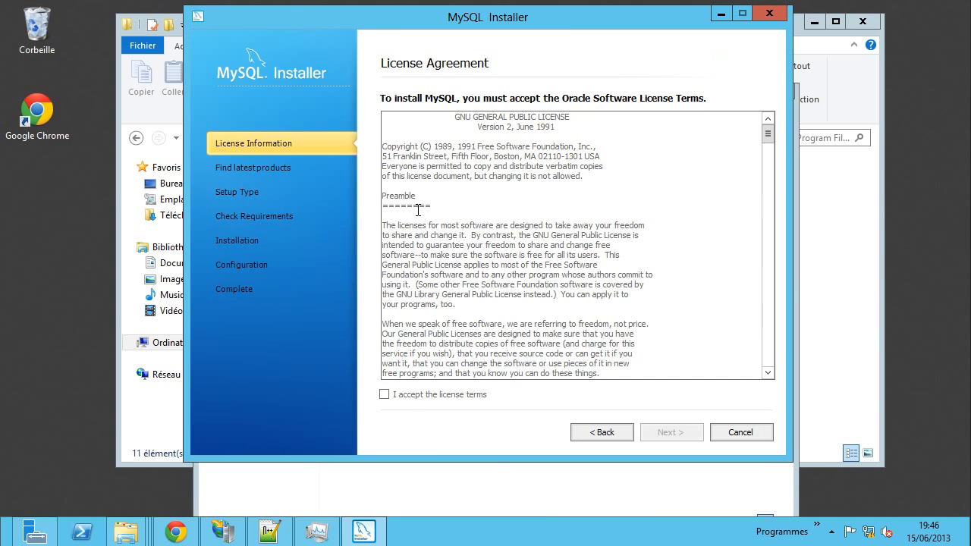
{"action": "left_click", "coordinate": [384, 395]}
{"action": "left_click", "coordinate": [668, 432]}
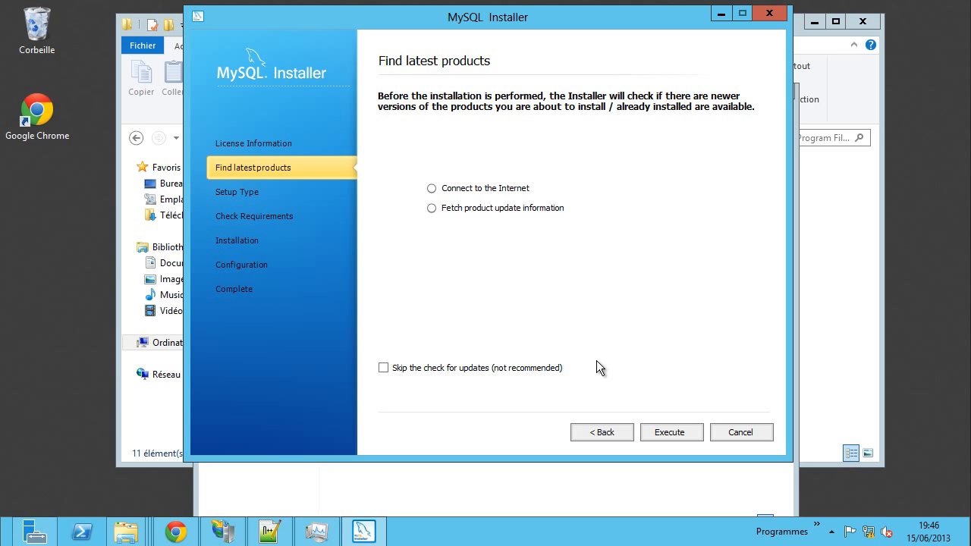
{"action": "left_click", "coordinate": [516, 370]}
{"action": "left_click", "coordinate": [674, 432]}
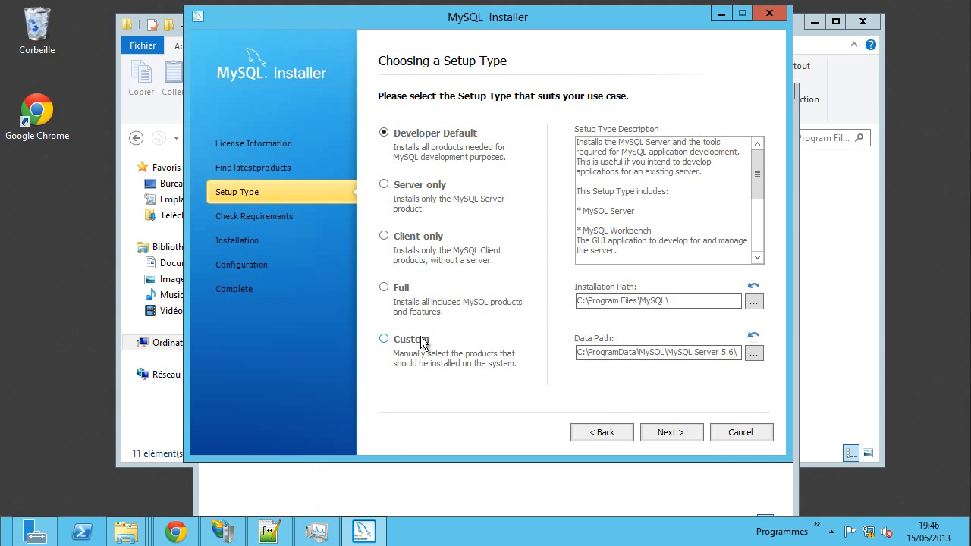
- Pick the Full setup type and continue to Check Requirements
{"action": "left_click", "coordinate": [404, 289]}
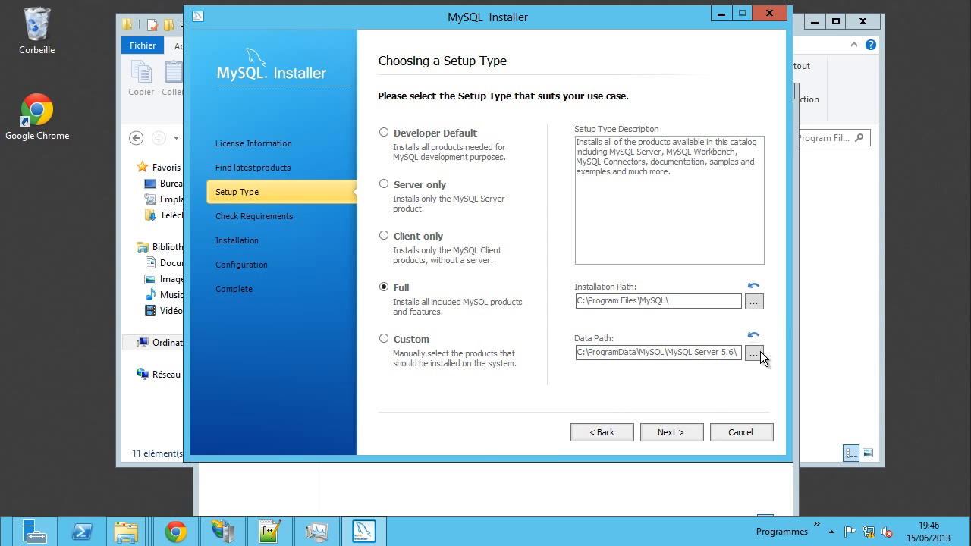
{"action": "left_click", "coordinate": [675, 431]}
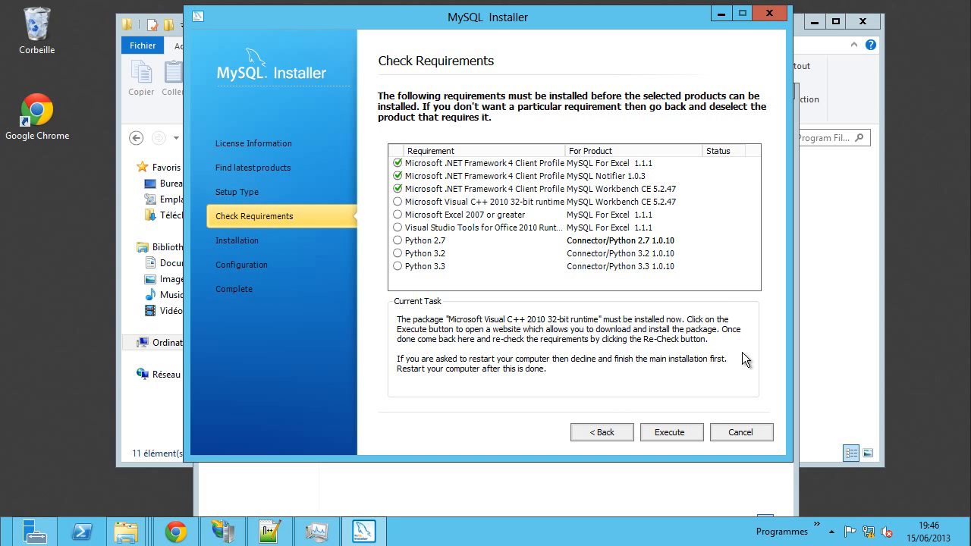
- Install the Visual C++ 2010 runtime, accepting its license terms
{"action": "left_click", "coordinate": [669, 434]}
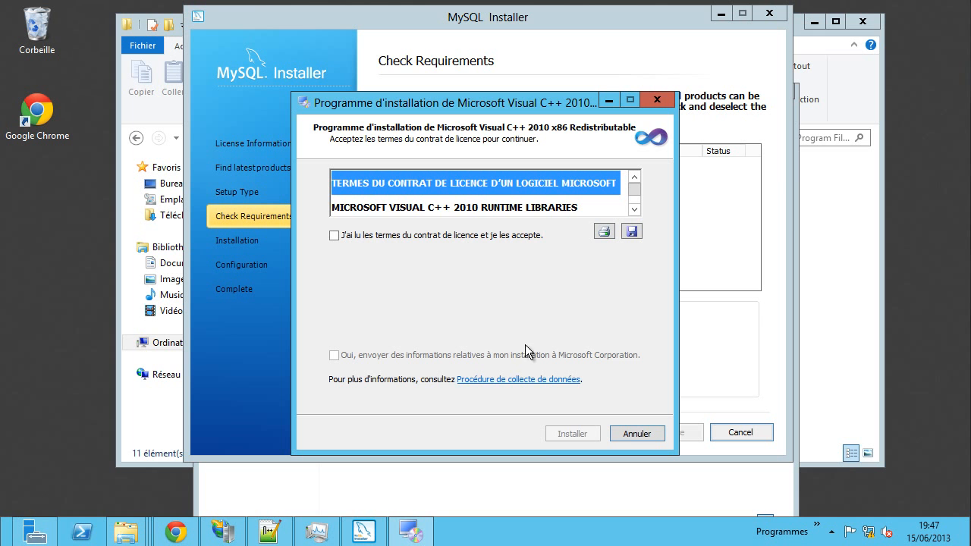
{"action": "left_click", "coordinate": [361, 235]}
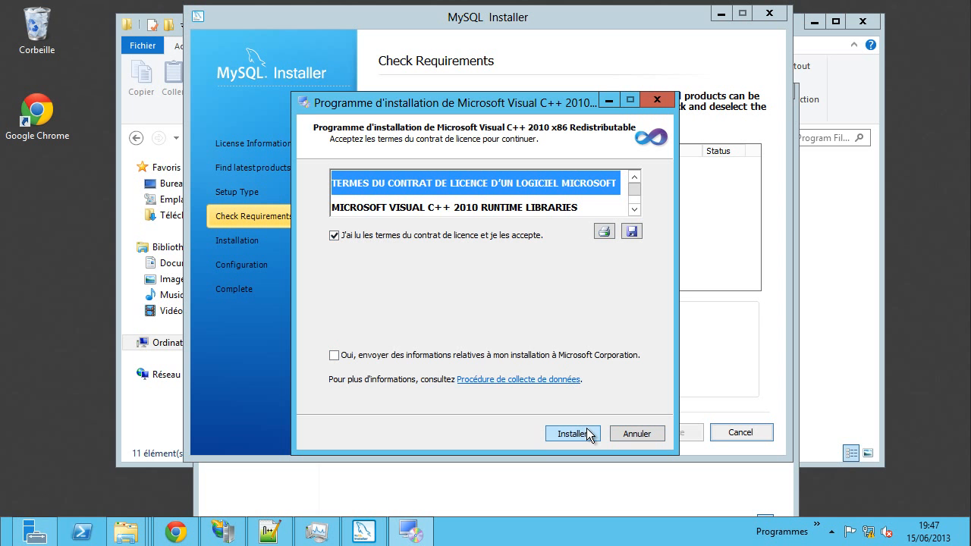
{"action": "left_click", "coordinate": [567, 435]}
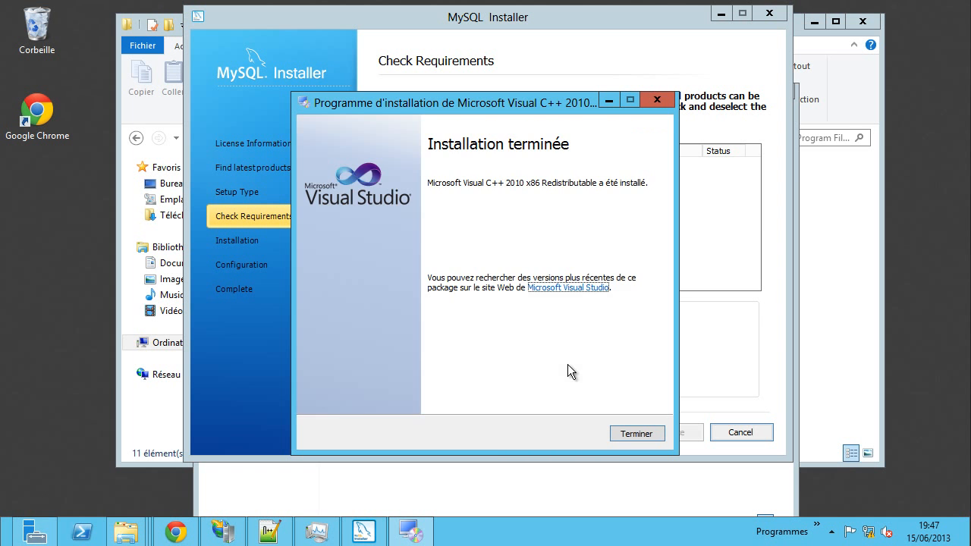
{"action": "left_click", "coordinate": [627, 431]}
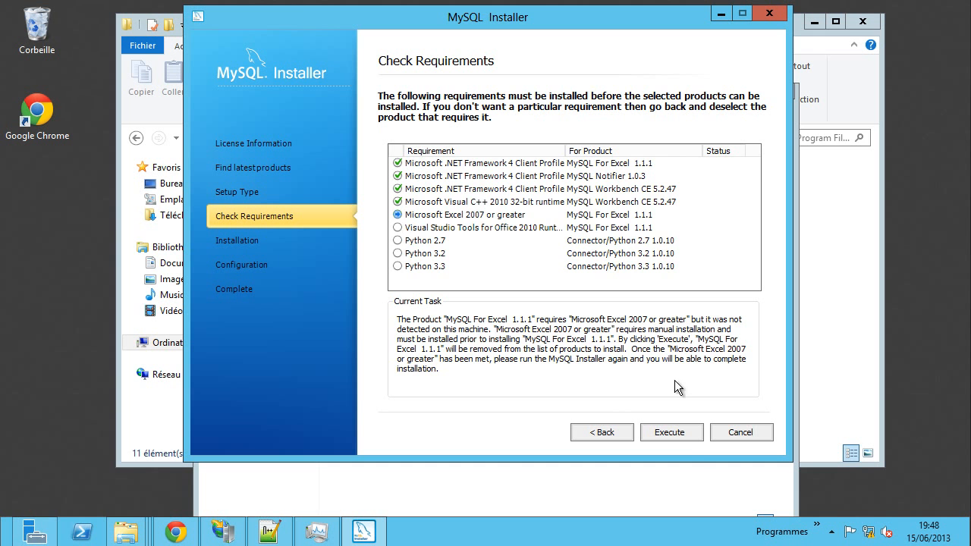
- Drop the unmet Excel, Python 2.7, 3.2 and 3.3 requirements and continue to installation
{"action": "left_click", "coordinate": [676, 435]}
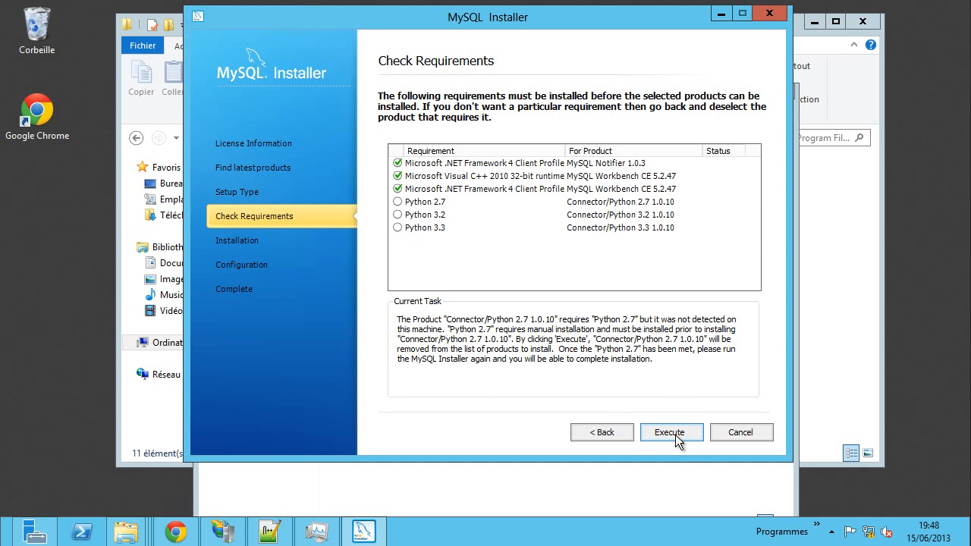
{"action": "left_click", "coordinate": [674, 434]}
{"action": "left_click", "coordinate": [673, 439]}
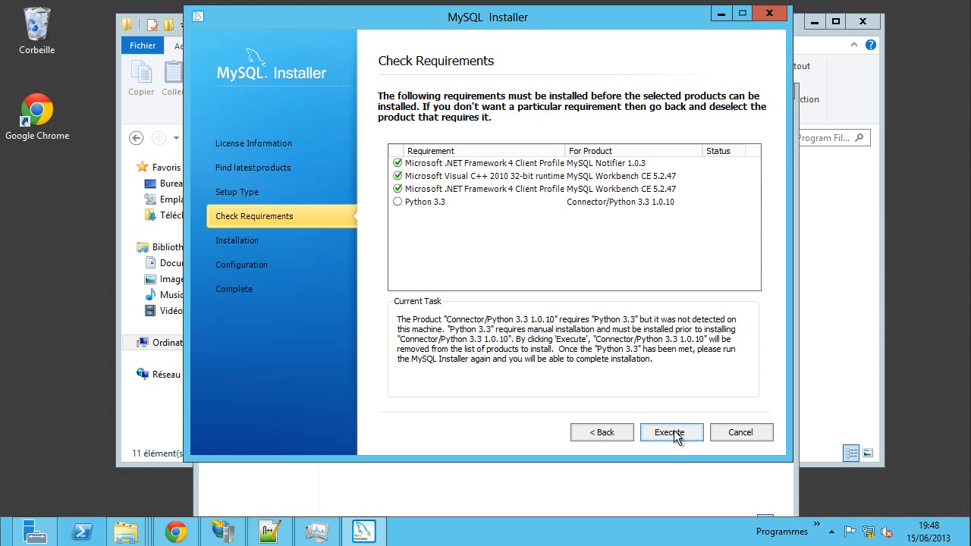
{"action": "left_click", "coordinate": [674, 437]}
{"action": "left_click", "coordinate": [674, 432]}
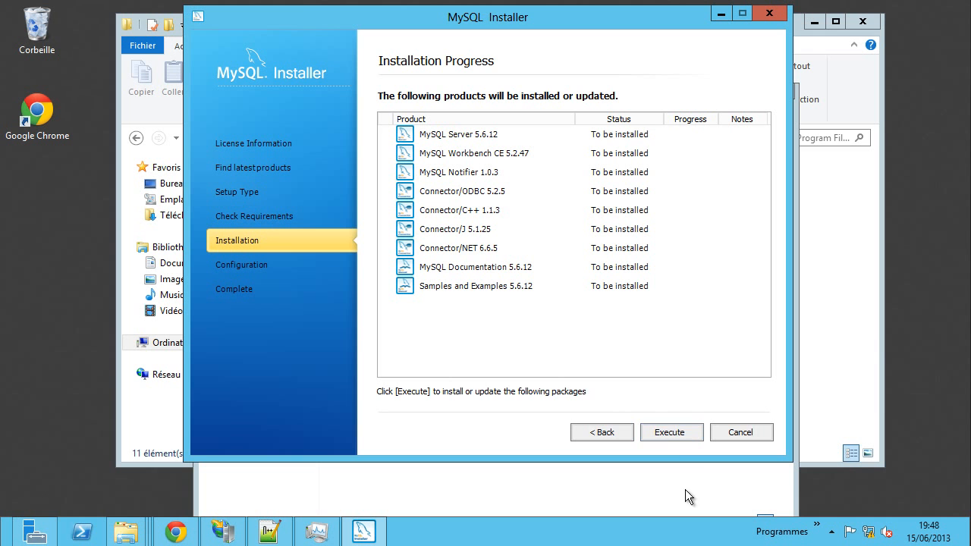
- Install all nine listed products, including MySQL Server 5.6.12, then continue to Configuration Overview
{"action": "left_click", "coordinate": [687, 438]}
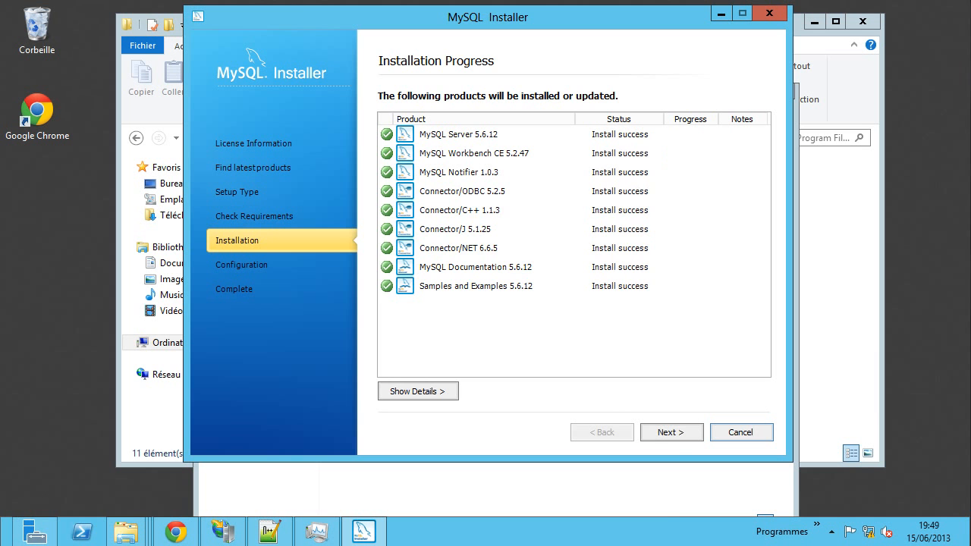
{"action": "left_click", "coordinate": [671, 433]}
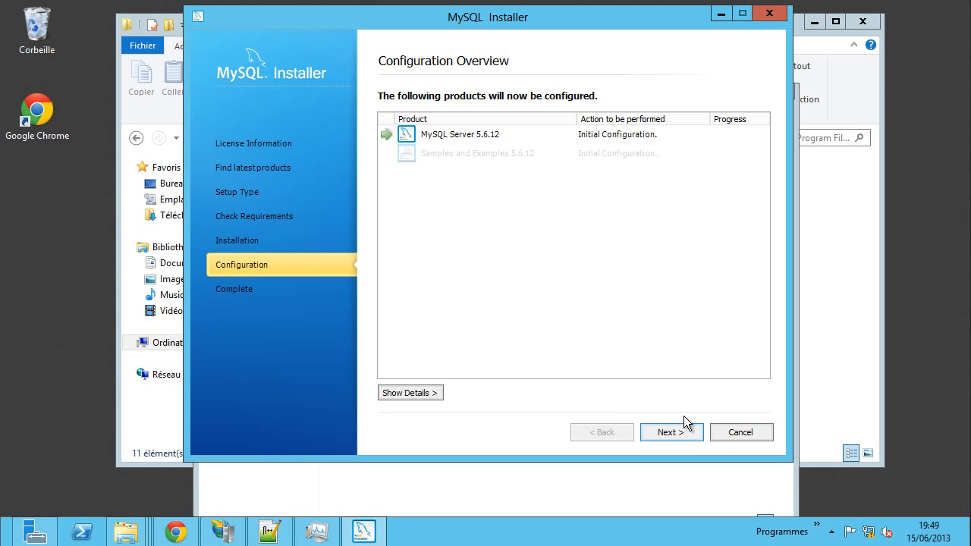
- Set the MySQL Server Config Type to Server Machine and continue to the root password page
{"action": "left_click", "coordinate": [672, 433]}
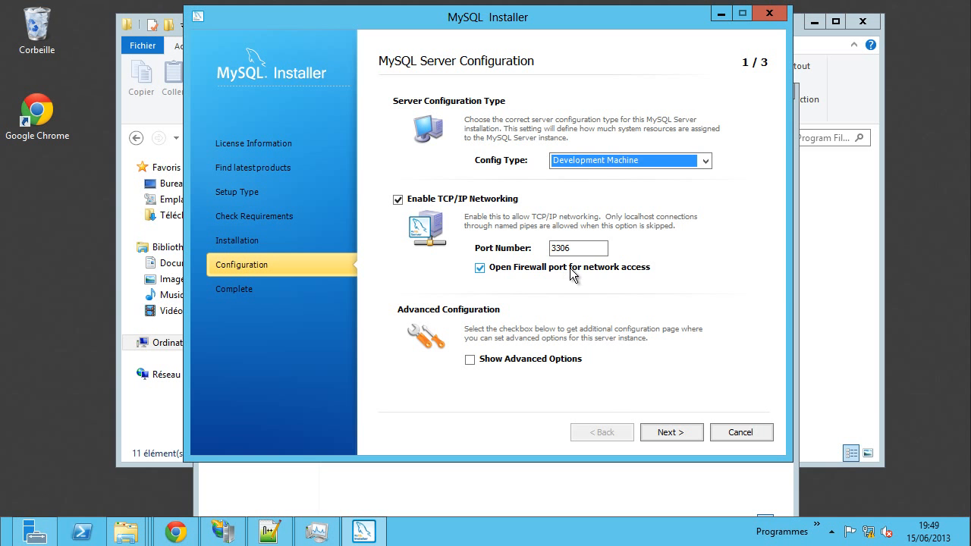
{"action": "left_click", "coordinate": [649, 160]}
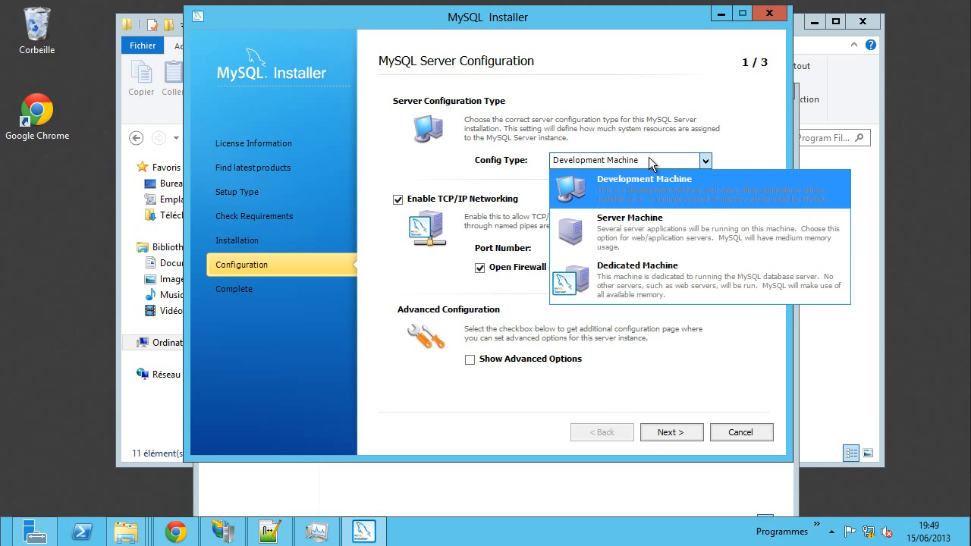
{"action": "left_click", "coordinate": [641, 238]}
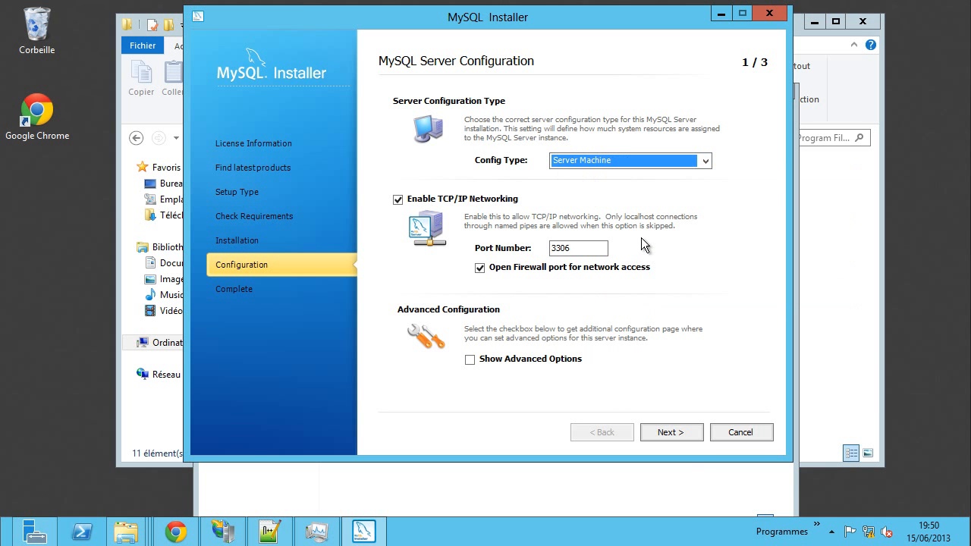
{"action": "left_click", "coordinate": [679, 437]}
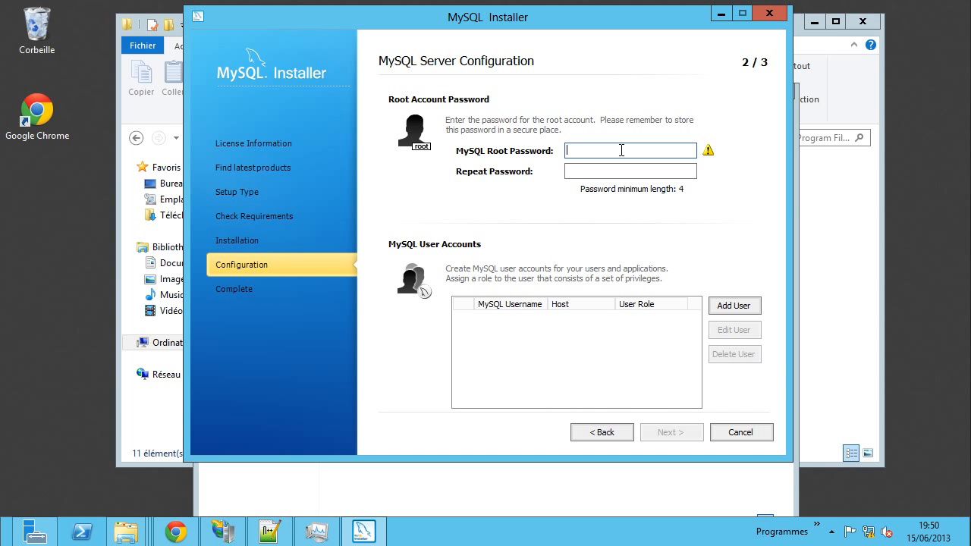
- Enter and repeat the root account password, then continue to the Windows service settings
{"action": "type", "text": "root"}
{"action": "key", "text": "Tab"}
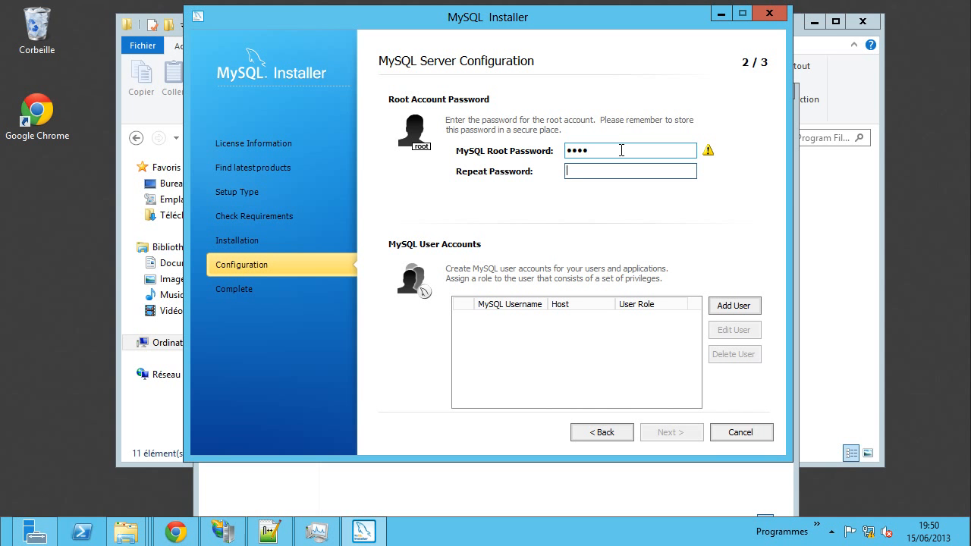
{"action": "type", "text": "root"}
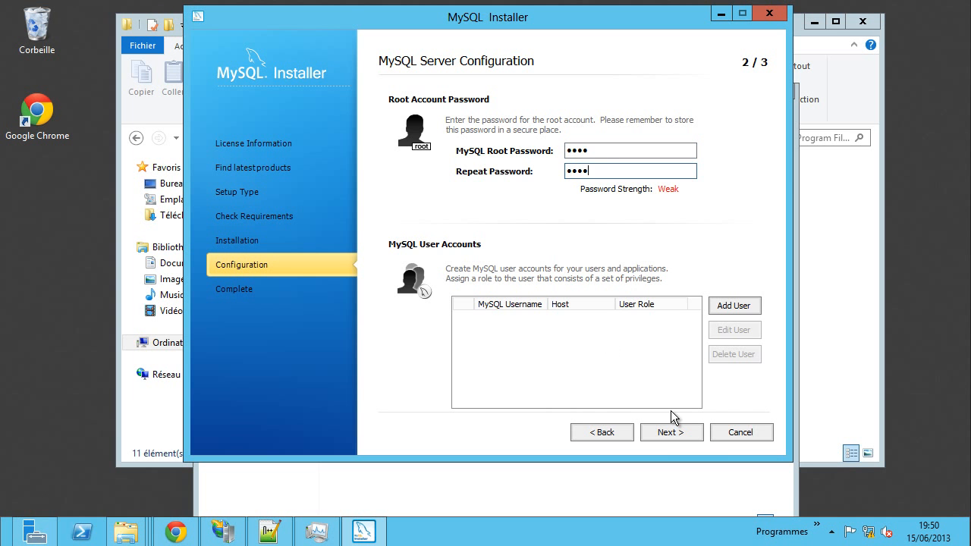
{"action": "left_click", "coordinate": [681, 436]}
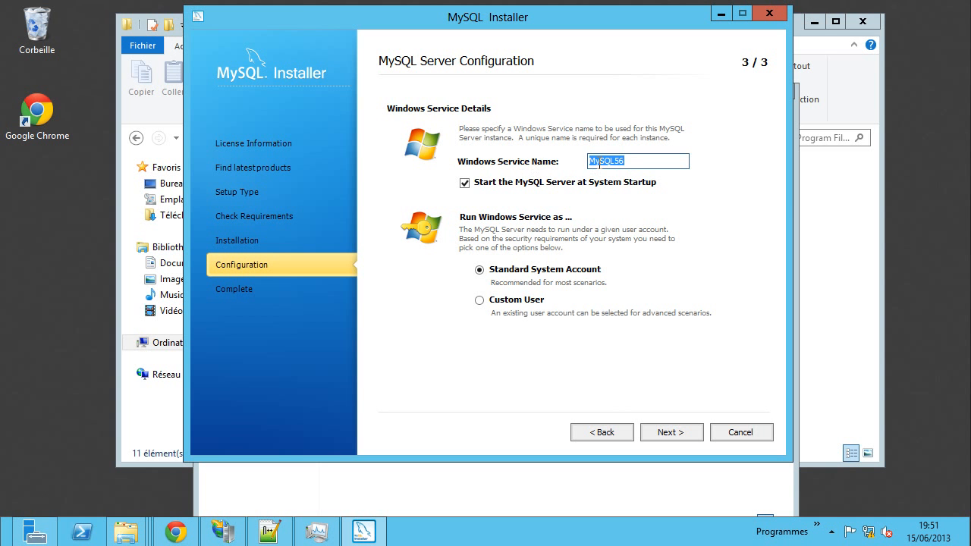
- Rename the Windows service from MySQL56 to MySQL and apply the server configuration
{"action": "left_click_drag", "start_coordinate": [613, 162], "coordinate": [630, 162]}
{"action": "key", "text": "BackSpace"}
{"action": "left_click", "coordinate": [673, 434]}
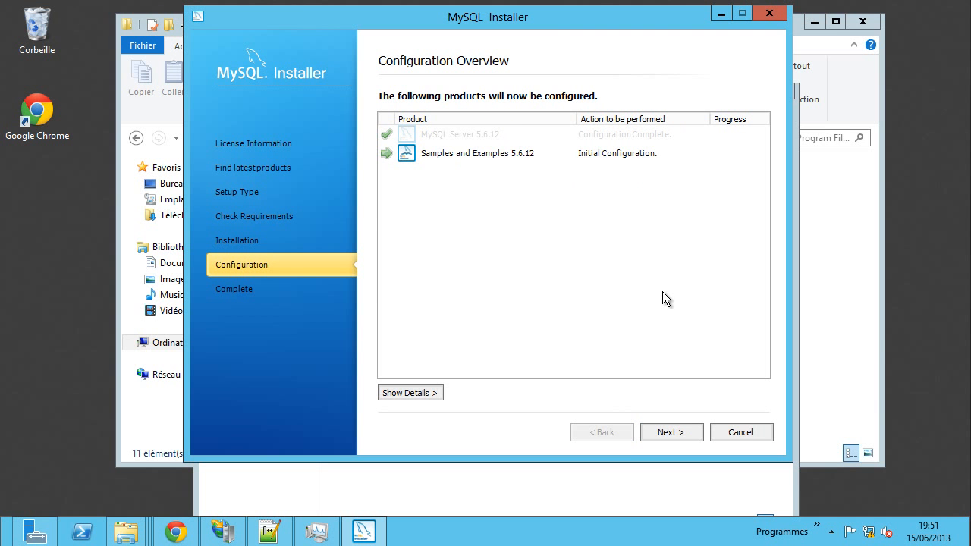
- Configure Samples and Examples, then untick Start MySQL Workbench after Setup
{"action": "left_click", "coordinate": [673, 432]}
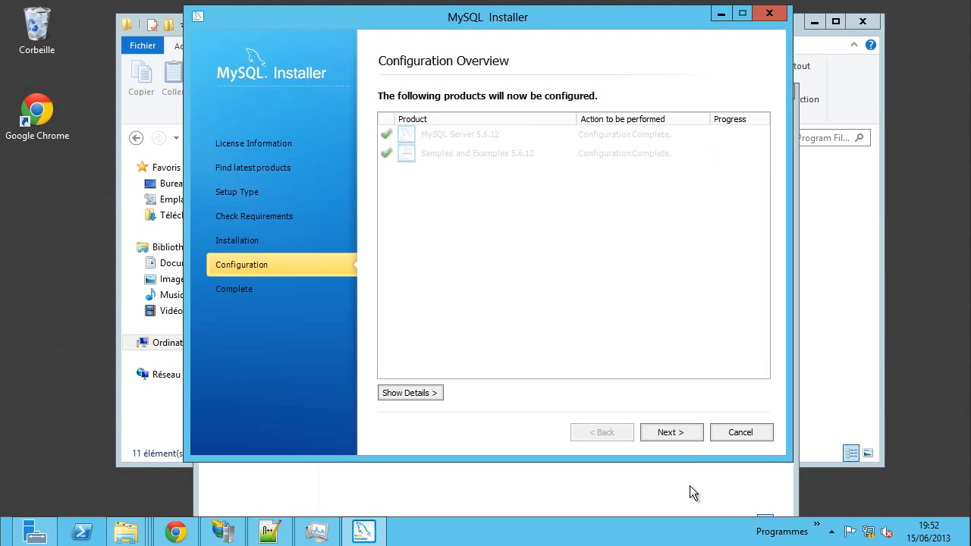
{"action": "left_click", "coordinate": [672, 433]}
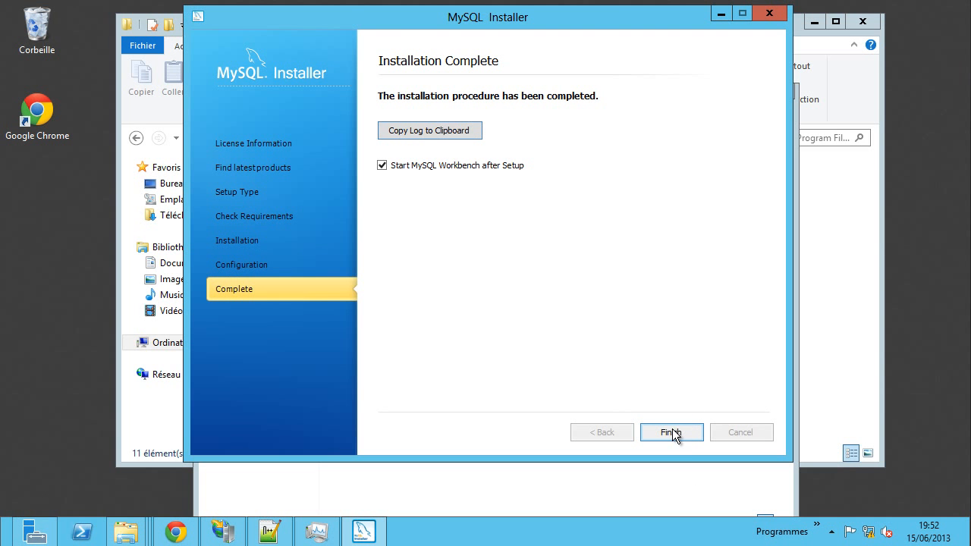
{"action": "left_click", "coordinate": [457, 169]}
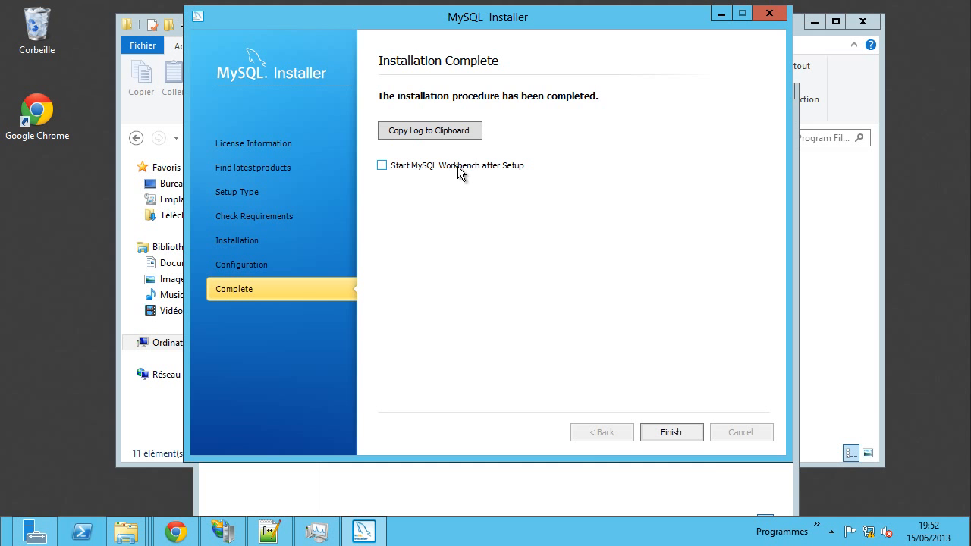
- Close the finished installer and open an administrator Command Prompt
{"action": "left_click", "coordinate": [676, 433]}
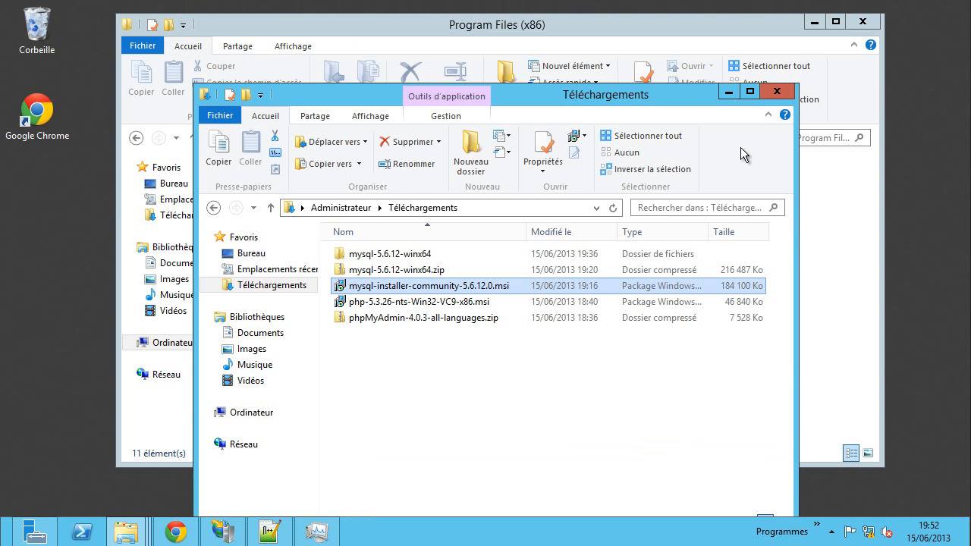
{"action": "left_click_drag", "start_coordinate": [638, 94], "coordinate": [636, 28]}
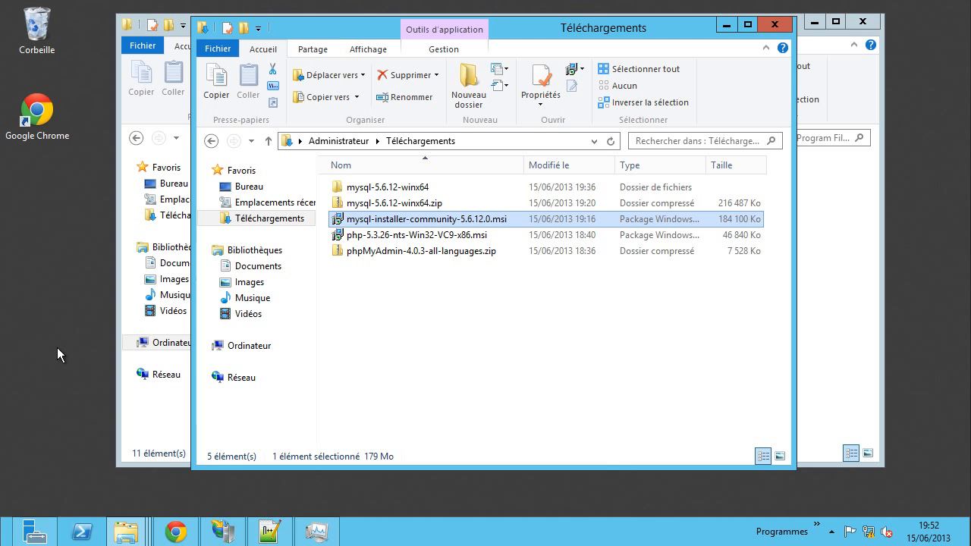
{"action": "key", "text": "super+x"}
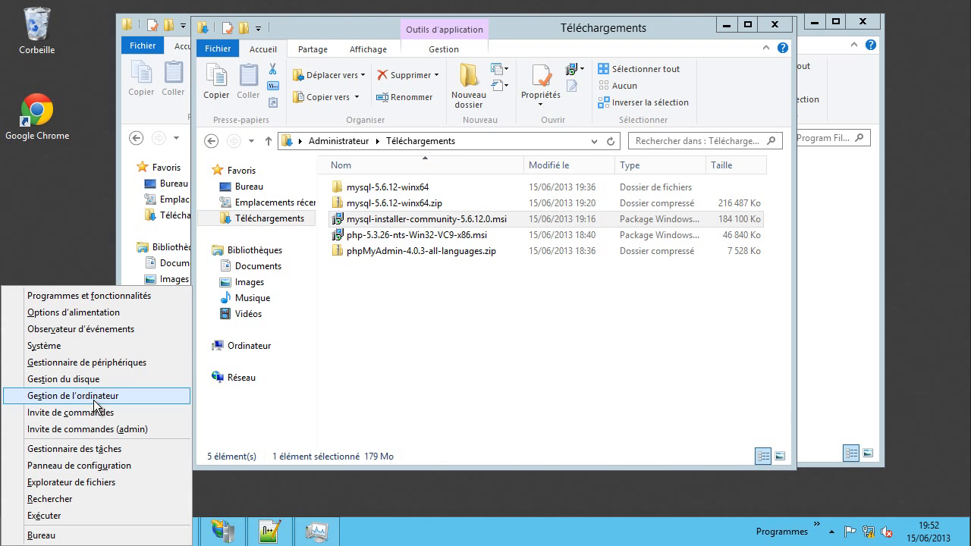
{"action": "left_click", "coordinate": [118, 430]}
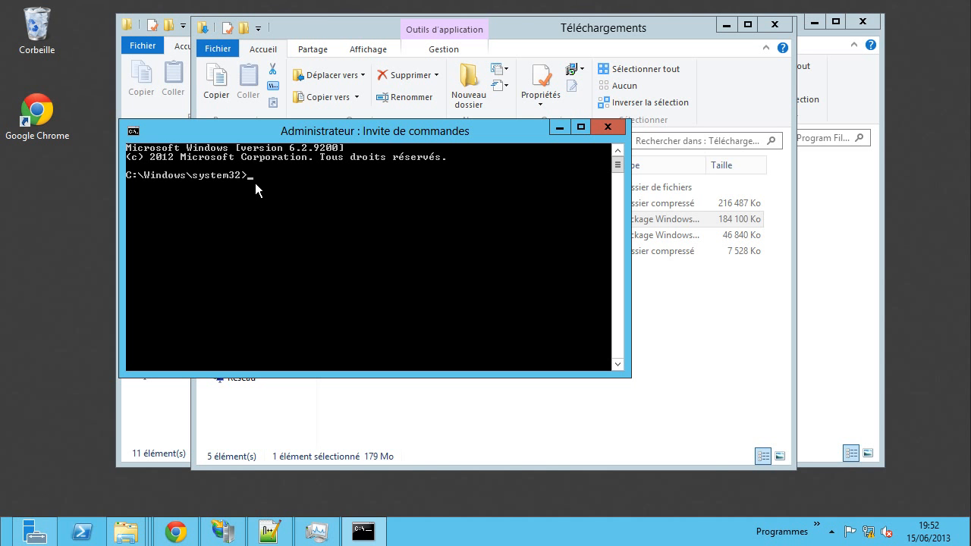
- Run mysqld -v, which fails as an unrecognised command
{"action": "type", "text": "mysqld -v"}
{"action": "key", "text": "Return"}
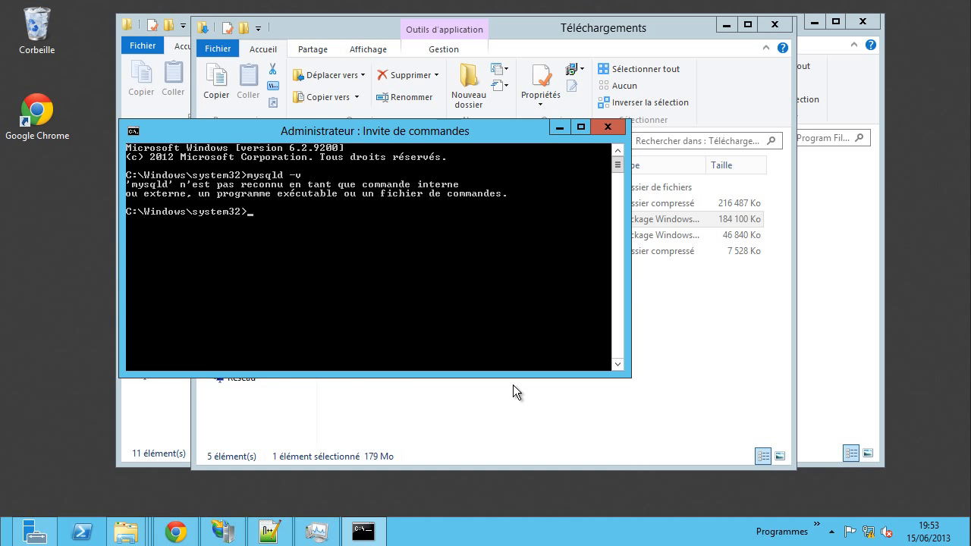
{"action": "left_click", "coordinate": [463, 392]}
- Browse drive C: into Program Files (x86)\MySQL\MySQL Installer
{"action": "right_click", "coordinate": [254, 348]}
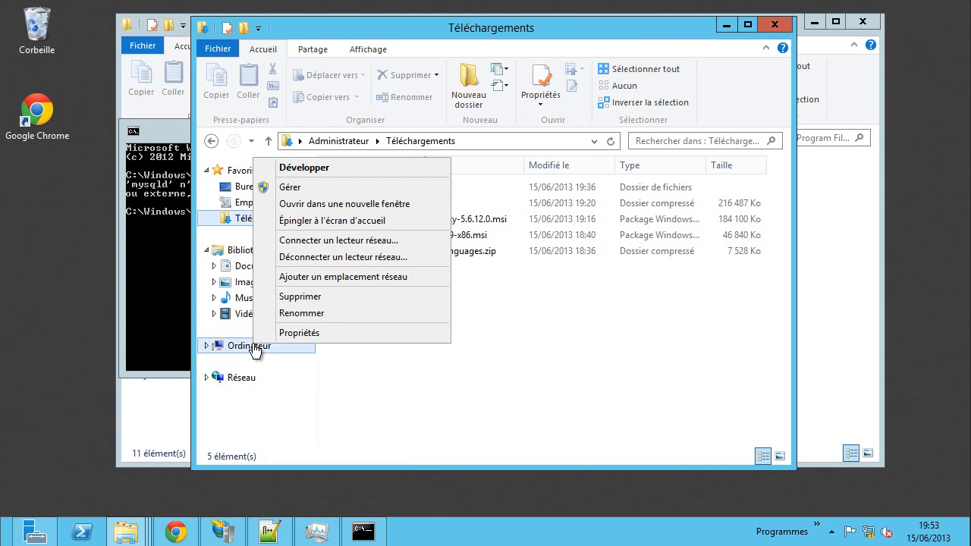
{"action": "left_click", "coordinate": [531, 386]}
{"action": "left_click", "coordinate": [231, 346]}
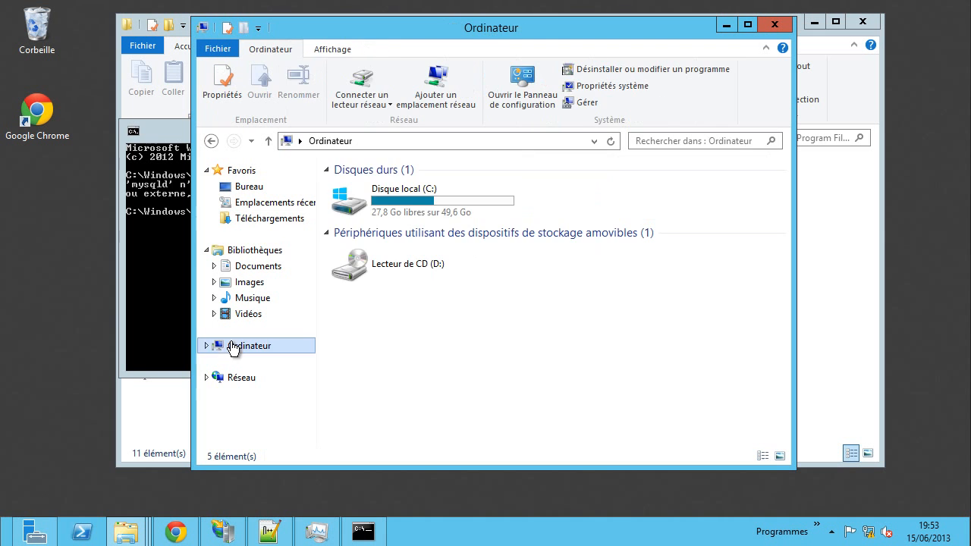
{"action": "double_click", "coordinate": [410, 202]}
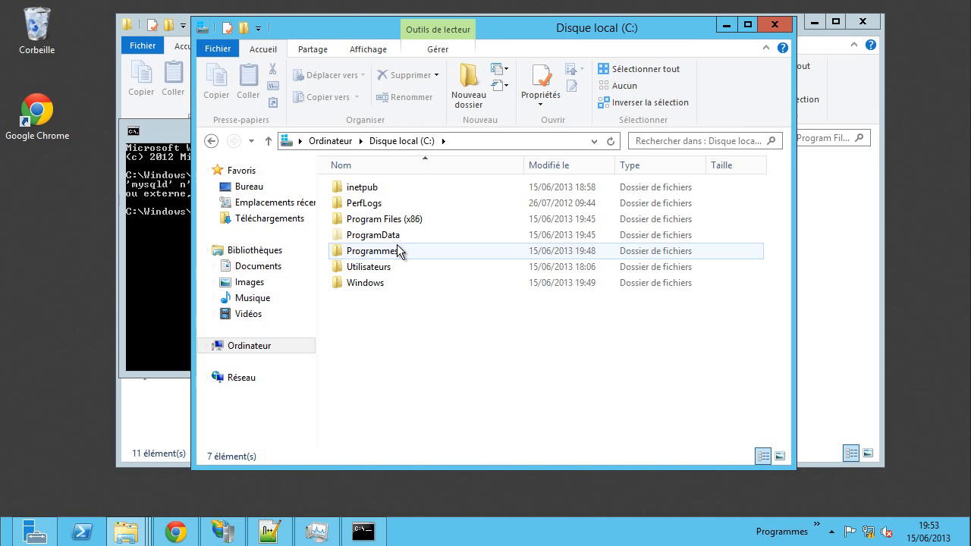
{"action": "left_click", "coordinate": [400, 221]}
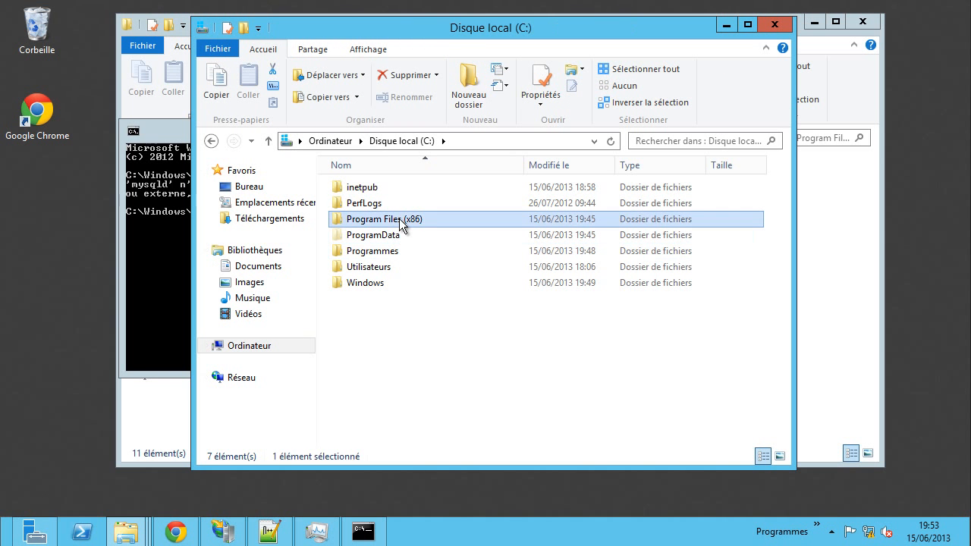
{"action": "double_click", "coordinate": [400, 221]}
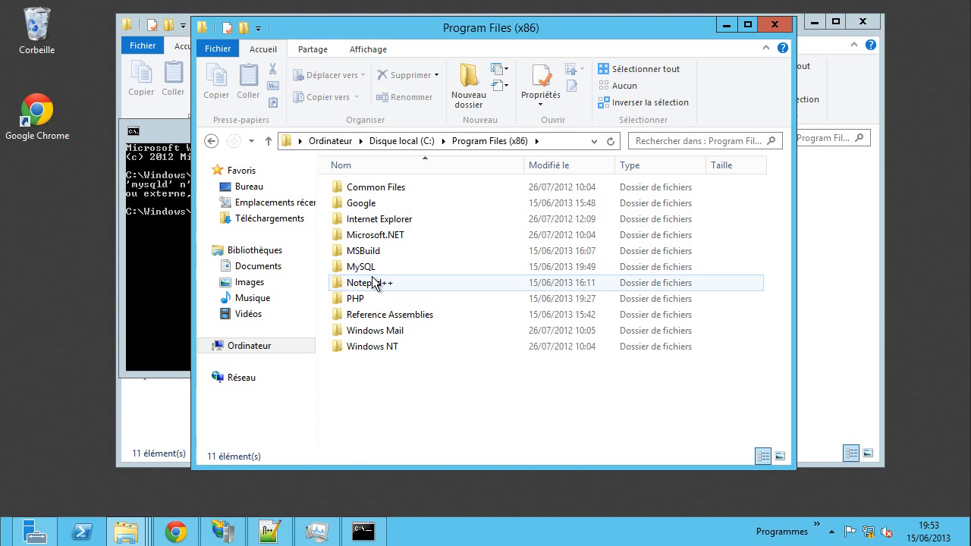
{"action": "double_click", "coordinate": [371, 266]}
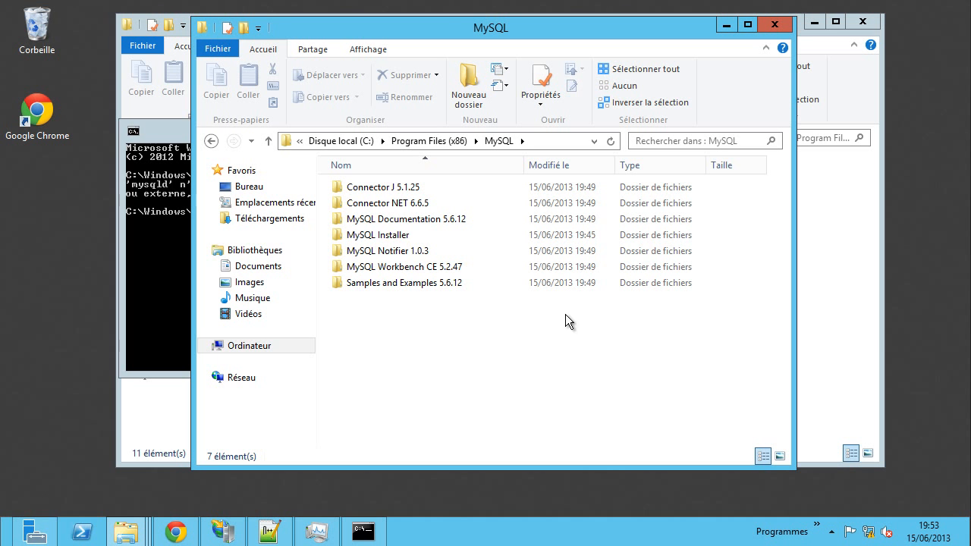
{"action": "double_click", "coordinate": [393, 235]}
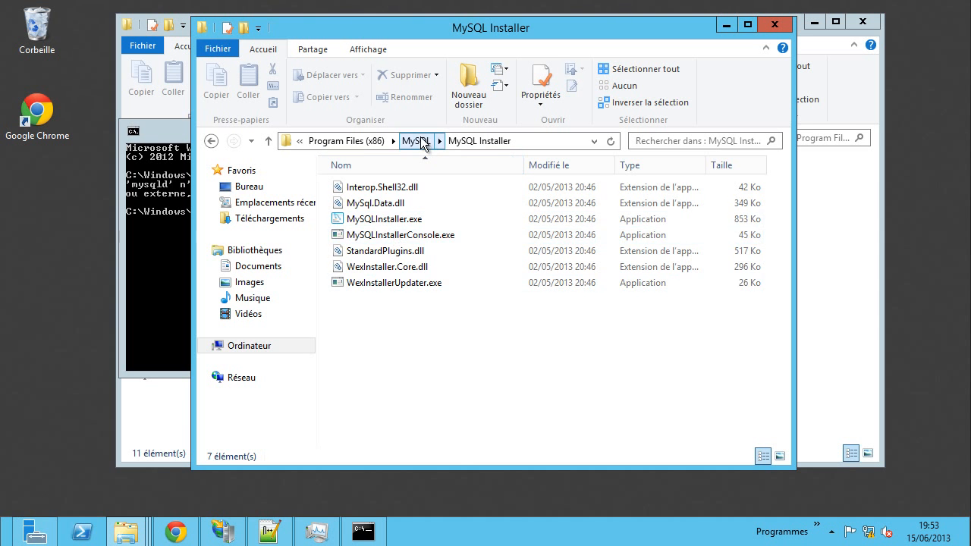
- Navigate to C:\Program Files\MySQL\MySQL Server 5.6\bin, which contains mysqld.exe
{"action": "left_click", "coordinate": [419, 141]}
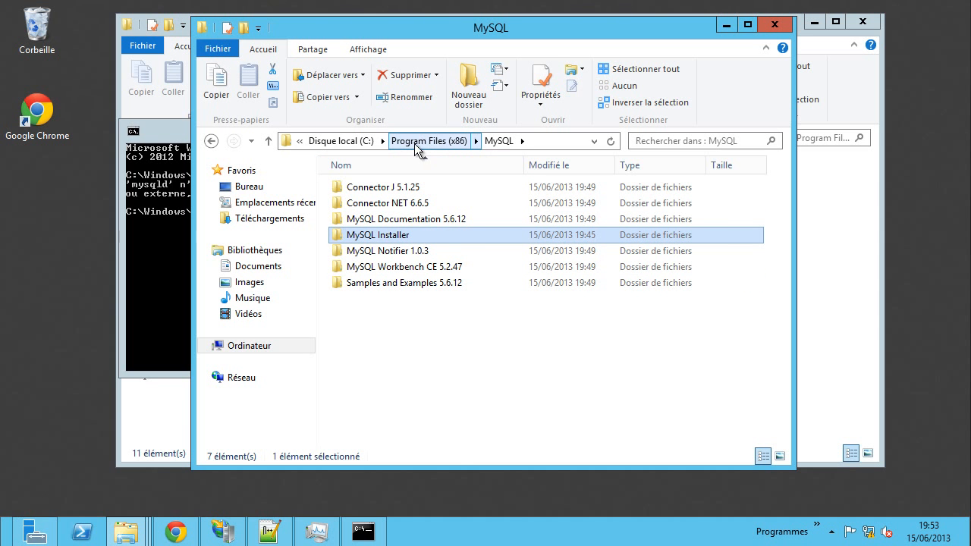
{"action": "left_click", "coordinate": [412, 141]}
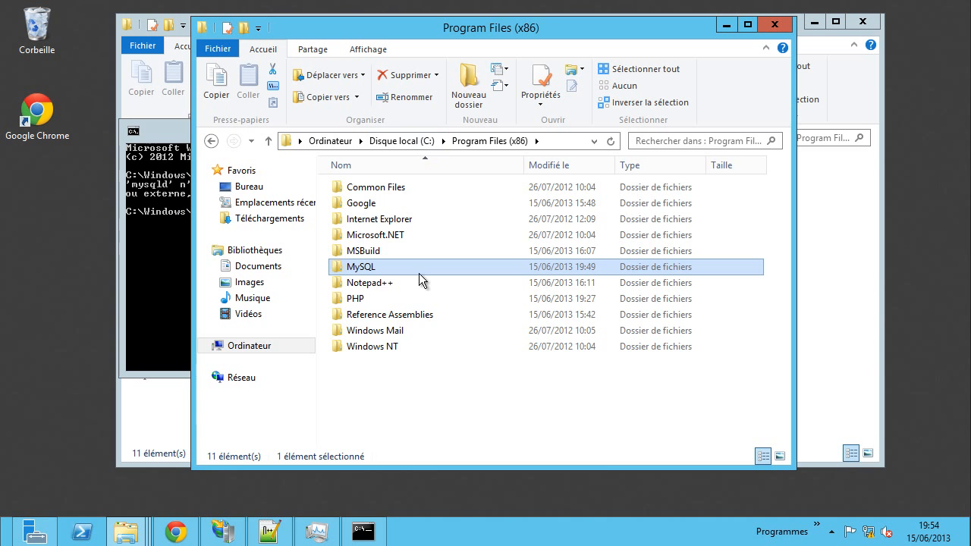
{"action": "left_click", "coordinate": [406, 140]}
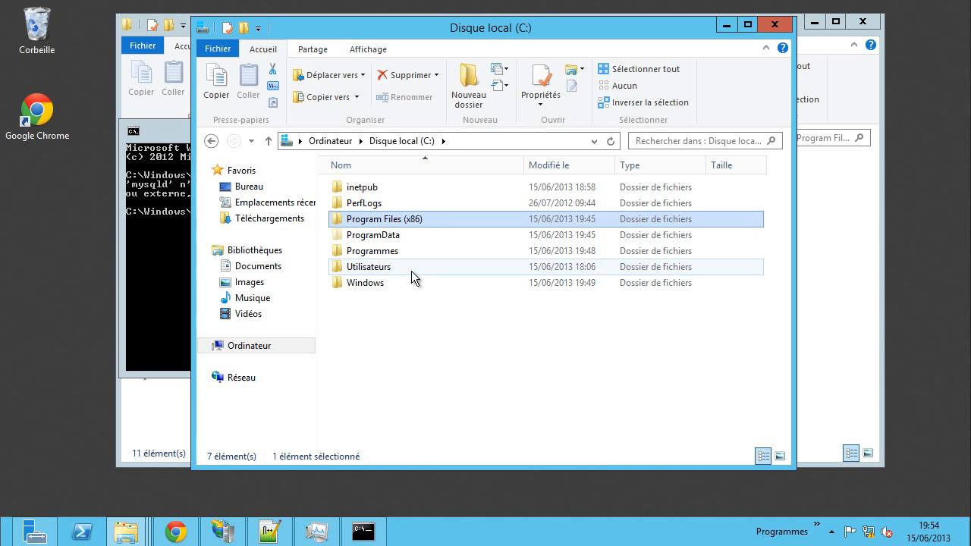
{"action": "left_click", "coordinate": [388, 252]}
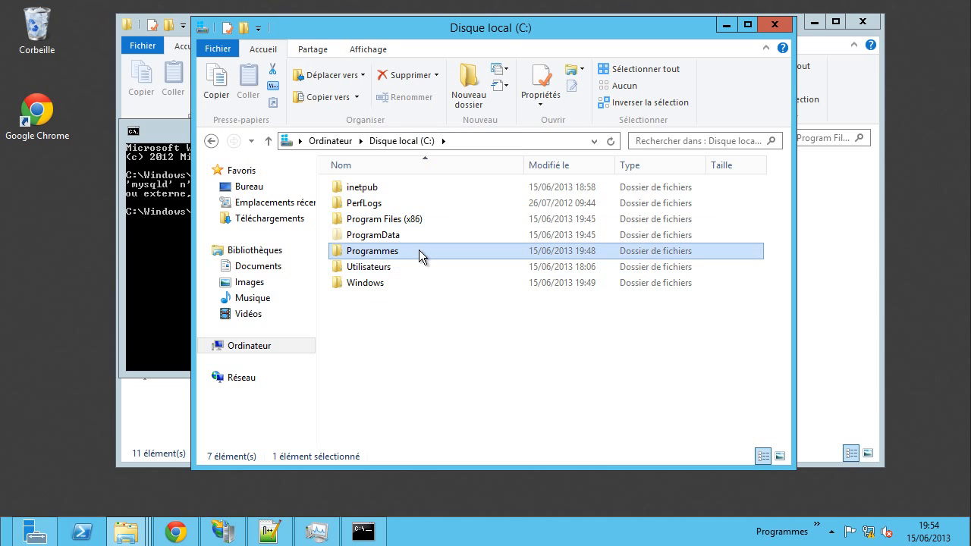
{"action": "double_click", "coordinate": [421, 249]}
{"action": "double_click", "coordinate": [368, 236]}
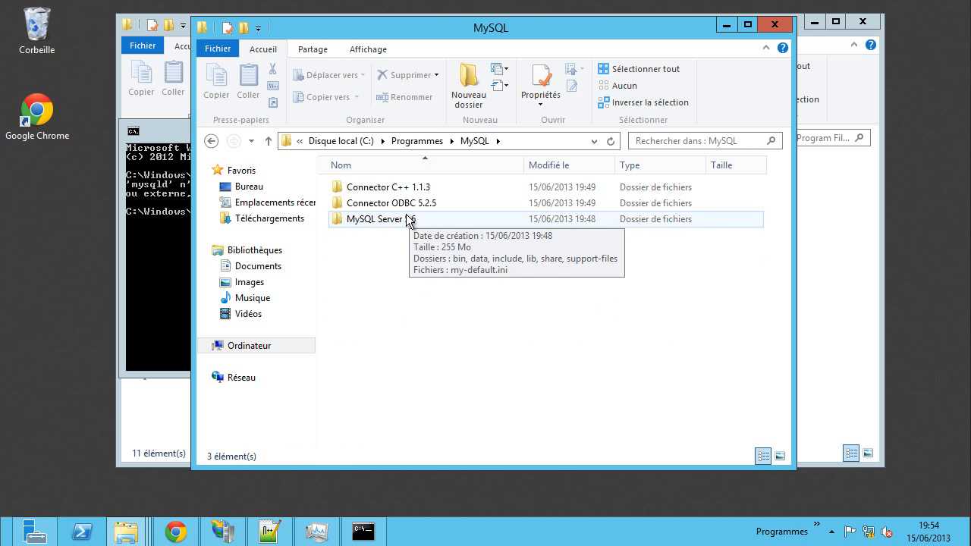
{"action": "double_click", "coordinate": [404, 218]}
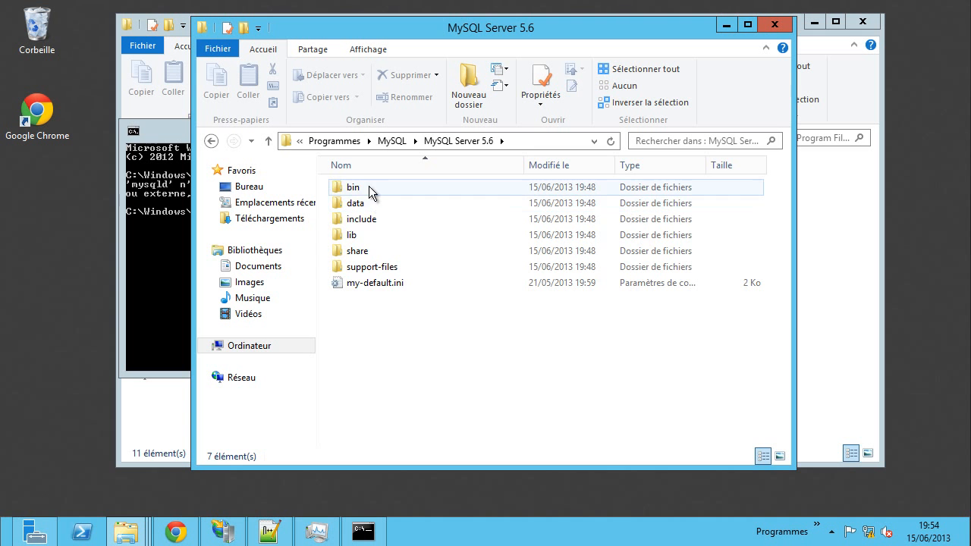
{"action": "double_click", "coordinate": [369, 188]}
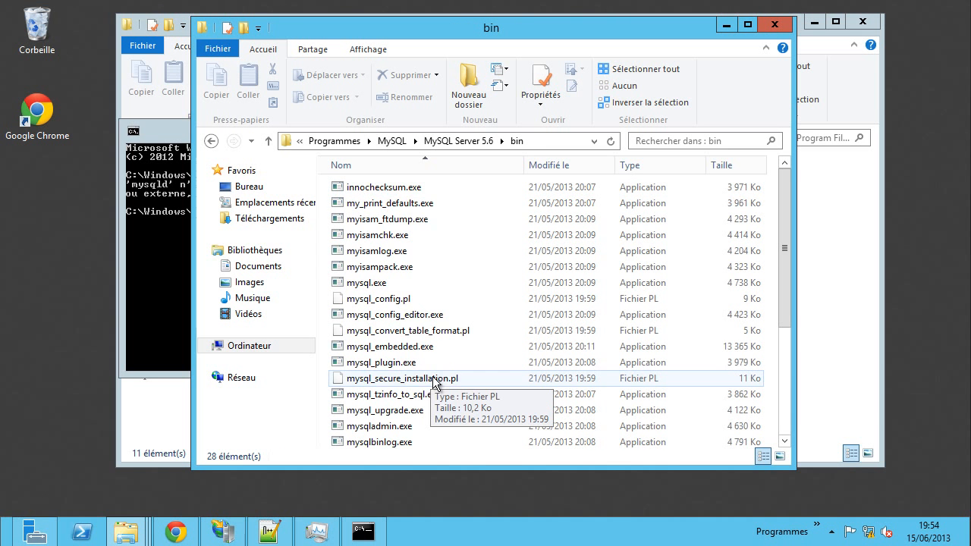
{"action": "scroll", "coordinate": [416, 378], "scroll_direction": "down", "scroll_amount": 2}
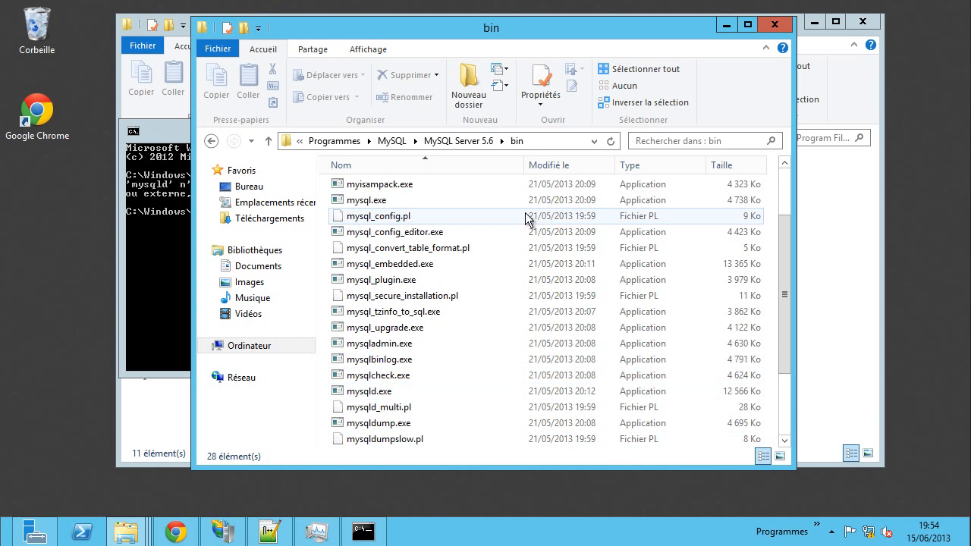
- Copy the bin folder's full path and open the computer's system properties
{"action": "left_click", "coordinate": [548, 139]}
{"action": "right_click", "coordinate": [547, 139]}
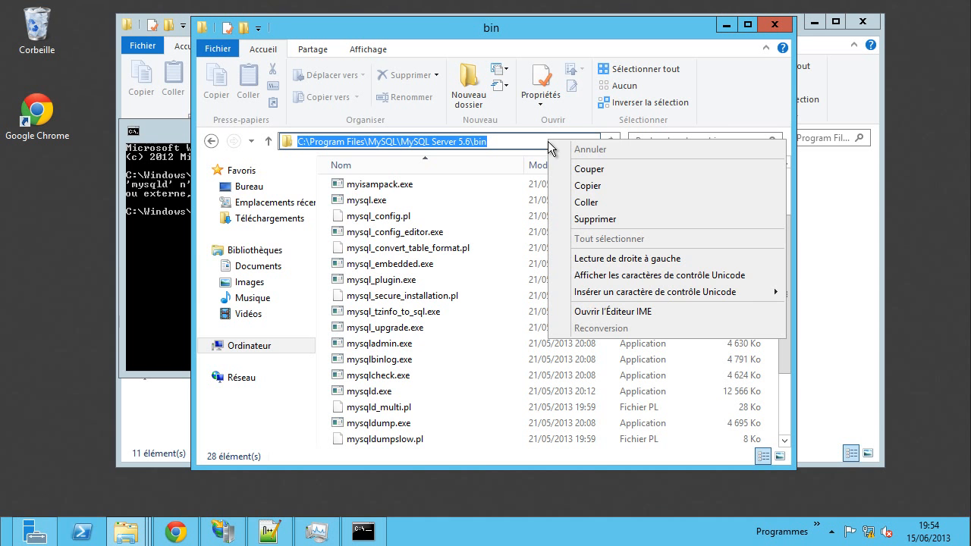
{"action": "left_click", "coordinate": [581, 188]}
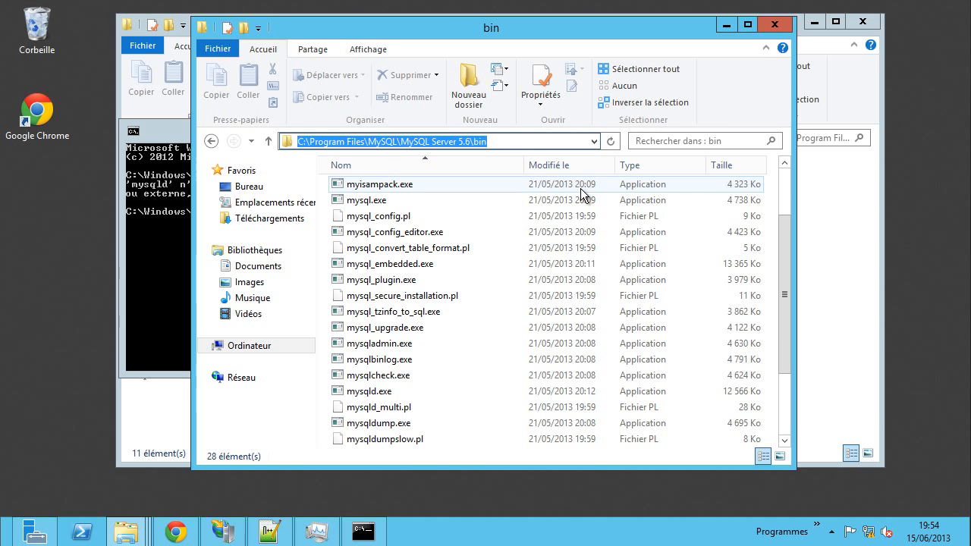
{"action": "right_click", "coordinate": [256, 346]}
{"action": "left_click", "coordinate": [289, 336]}
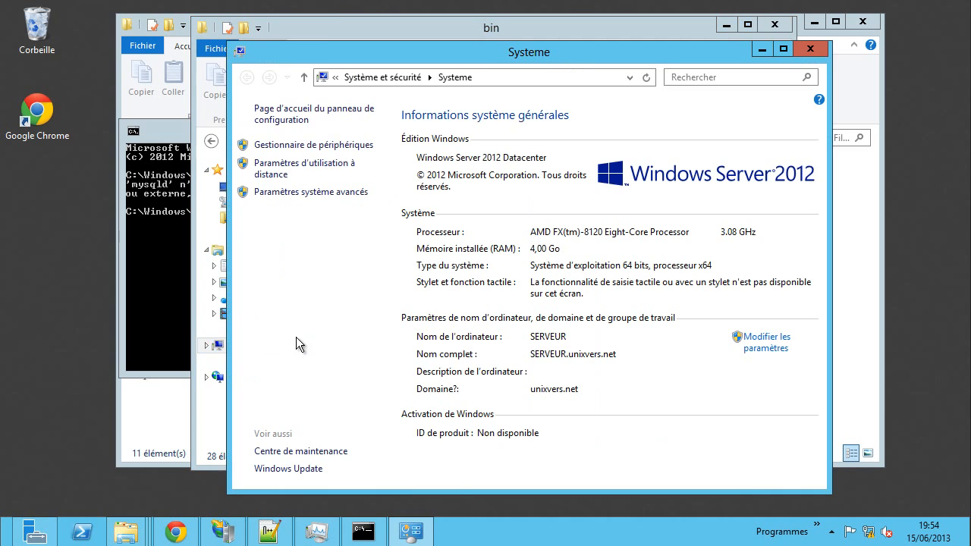
- Open Environment Variables and start editing the system Path variable
{"action": "left_click", "coordinate": [302, 192]}
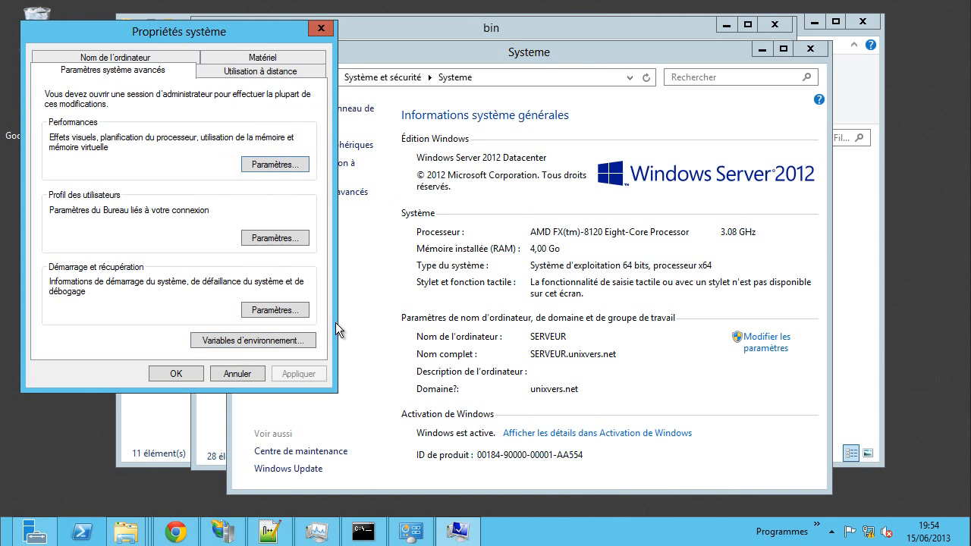
{"action": "left_click", "coordinate": [287, 341]}
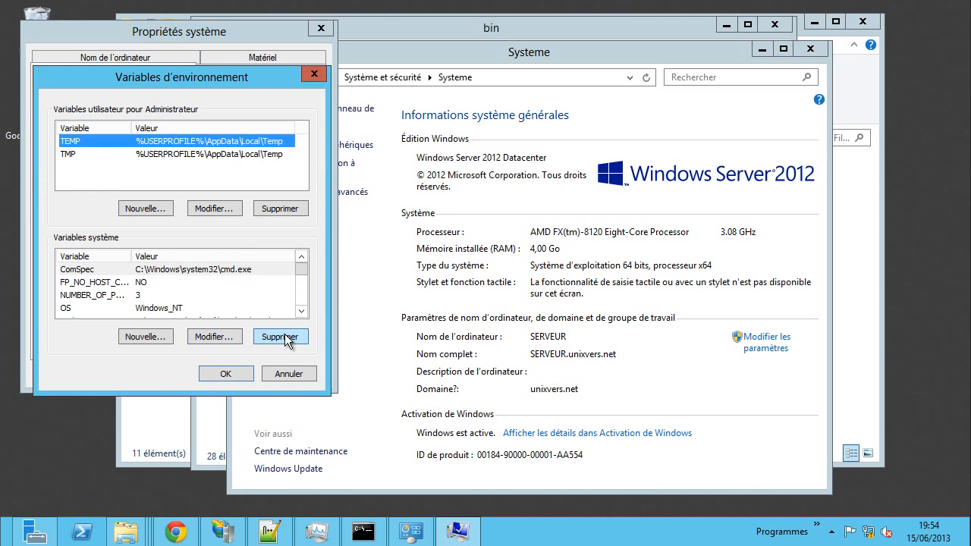
{"action": "left_click", "coordinate": [101, 300]}
{"action": "scroll", "coordinate": [101, 301], "scroll_direction": "down", "scroll_amount": 2}
{"action": "scroll", "coordinate": [105, 284], "scroll_direction": "up", "scroll_amount": 1}
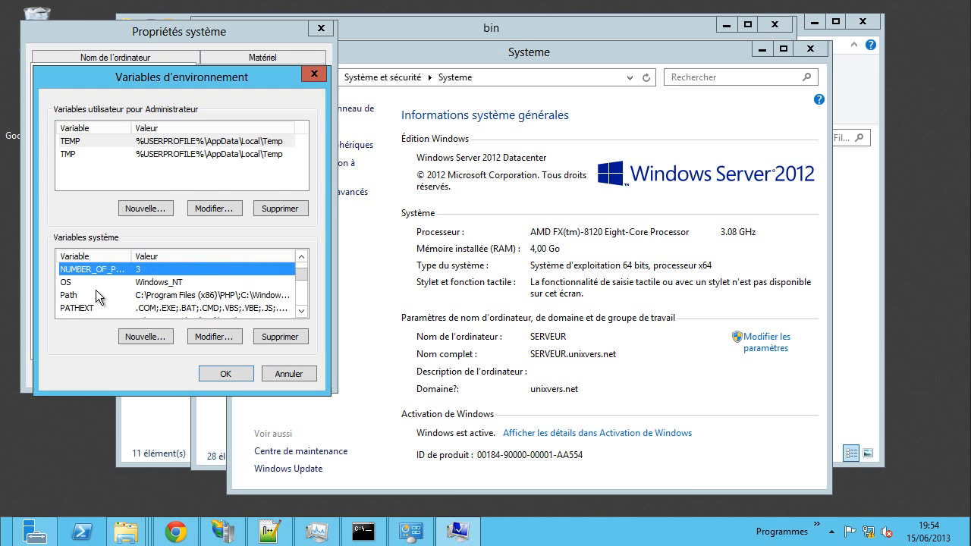
{"action": "left_click", "coordinate": [84, 299]}
{"action": "left_click", "coordinate": [218, 342]}
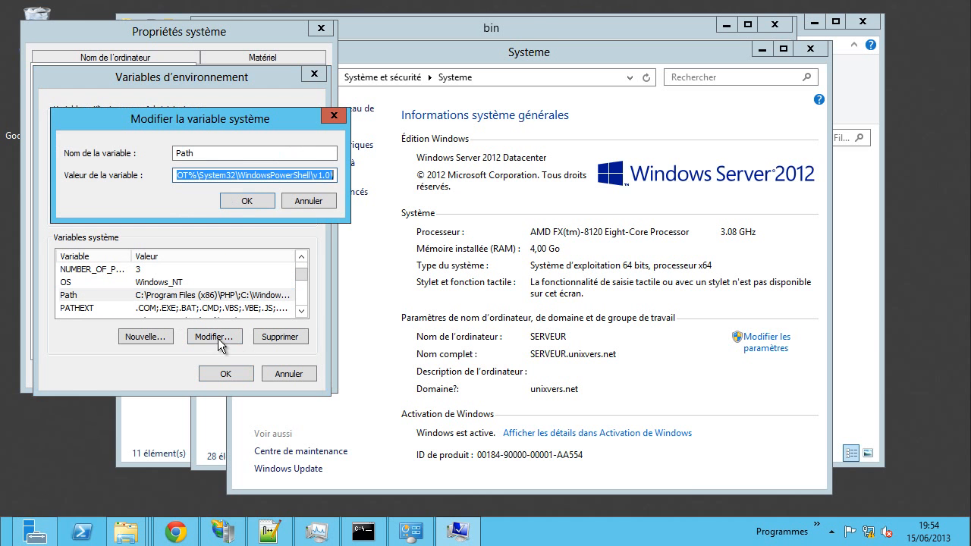
- Paste the MySQL Server 5.6 bin path at the end of Path and confirm
{"action": "left_click", "coordinate": [279, 174]}
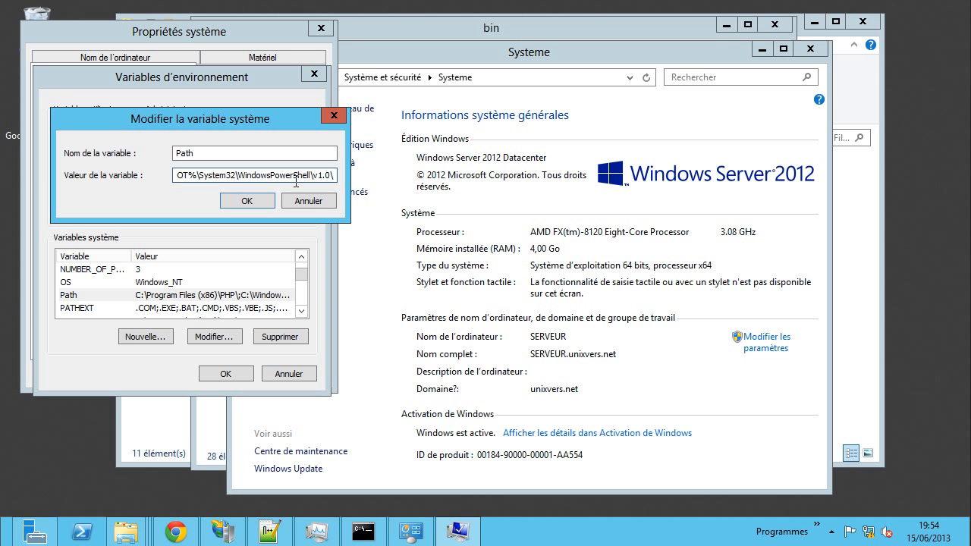
{"action": "key", "text": "Left"}
{"action": "key", "text": "Left"}
{"action": "key", "text": "Left"}
{"action": "key", "text": "Left"}
{"action": "key", "text": "Left"}
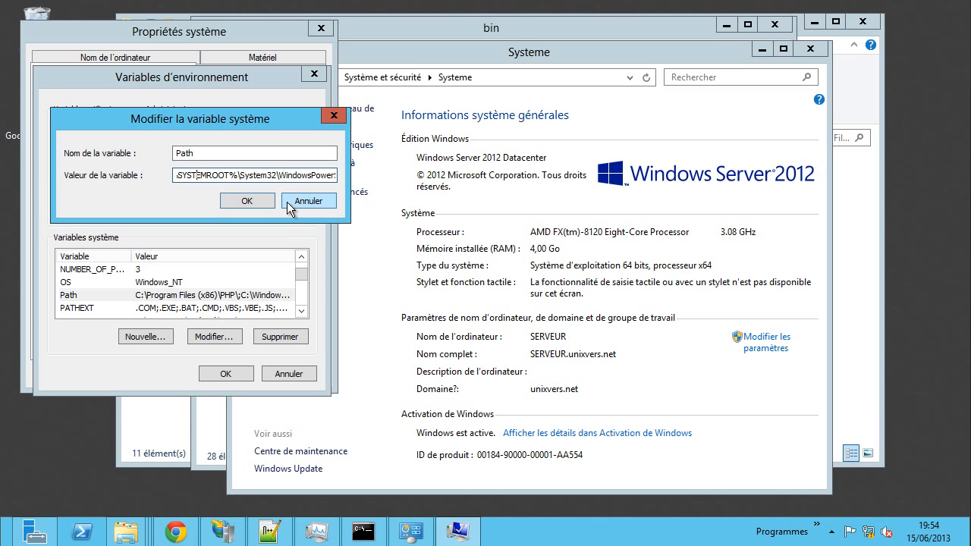
{"action": "key", "text": "Left"}
{"action": "key", "text": "Left"}
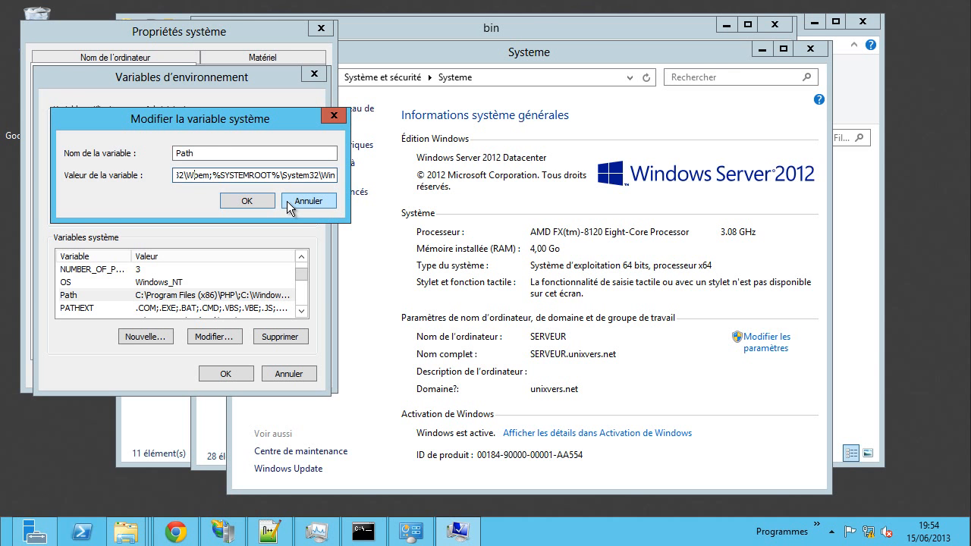
{"action": "key", "text": "Left"}
{"action": "key", "text": "Left"}
{"action": "key", "text": "Left"}
{"action": "key", "text": "Left"}
{"action": "key", "text": "Left"}
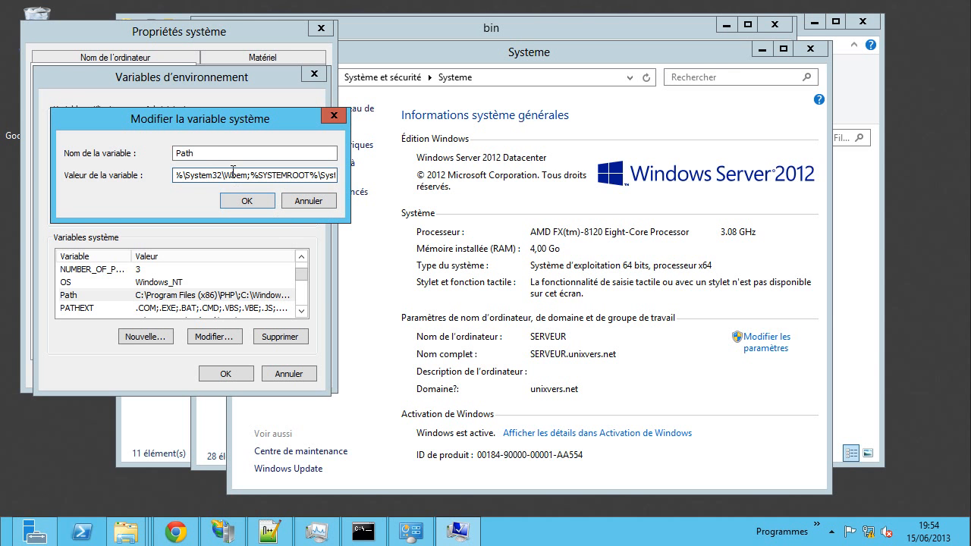
{"action": "key", "text": "Left"}
{"action": "key", "text": "Left"}
{"action": "key", "text": "Left"}
{"action": "key", "text": "Left"}
{"action": "key", "text": "Left"}
{"action": "key", "text": "Left"}
{"action": "key", "text": "Left"}
{"action": "key", "text": "Left"}
{"action": "key", "text": "Left"}
{"action": "key", "text": "Left"}
{"action": "key", "text": "Left"}
{"action": "key", "text": "Left"}
{"action": "key", "text": "Left"}
{"action": "key", "text": "Left"}
{"action": "key", "text": "Left"}
{"action": "key", "text": "Left"}
{"action": "key", "text": "Left"}
{"action": "key", "text": "Left"}
{"action": "key", "text": "Left"}
{"action": "key", "text": "Left"}
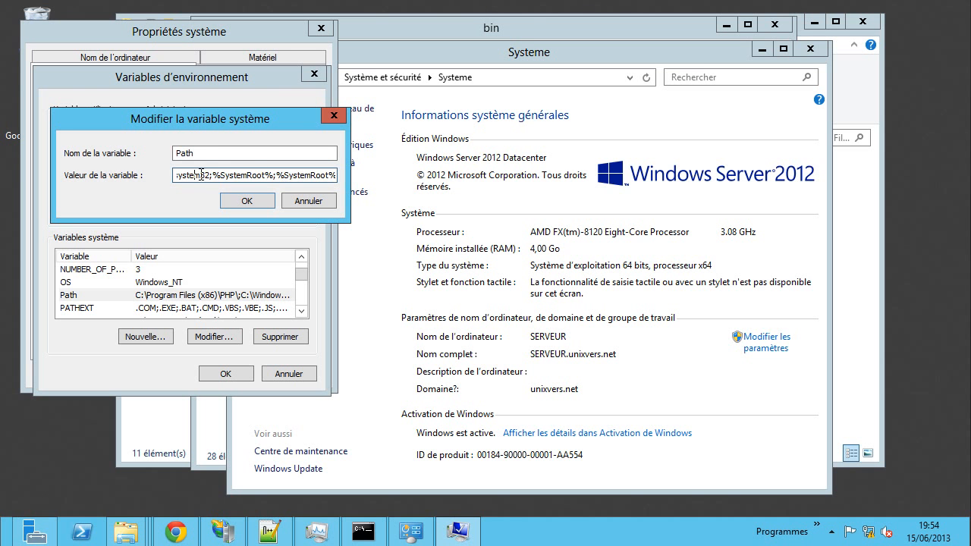
{"action": "key", "text": "Left"}
{"action": "key", "text": "Left"}
{"action": "key", "text": "Left"}
{"action": "key", "text": "Left"}
{"action": "key", "text": "Left"}
{"action": "key", "text": "Left"}
{"action": "key", "text": "Left"}
{"action": "key", "text": "Left"}
{"action": "key", "text": "Left"}
{"action": "key", "text": "Left"}
{"action": "key", "text": "Left"}
{"action": "key", "text": "Left"}
{"action": "key", "text": "Left"}
{"action": "key", "text": "Left"}
{"action": "key", "text": "Left"}
{"action": "key", "text": "Left"}
{"action": "key", "text": "Left"}
{"action": "key", "text": "Left"}
{"action": "key", "text": "Left"}
{"action": "key", "text": "Left"}
{"action": "key", "text": "Left"}
{"action": "key", "text": "Left"}
{"action": "key", "text": "Left"}
{"action": "key", "text": "Left"}
{"action": "key", "text": "Left"}
{"action": "key", "text": "Left"}
{"action": "key", "text": "Left"}
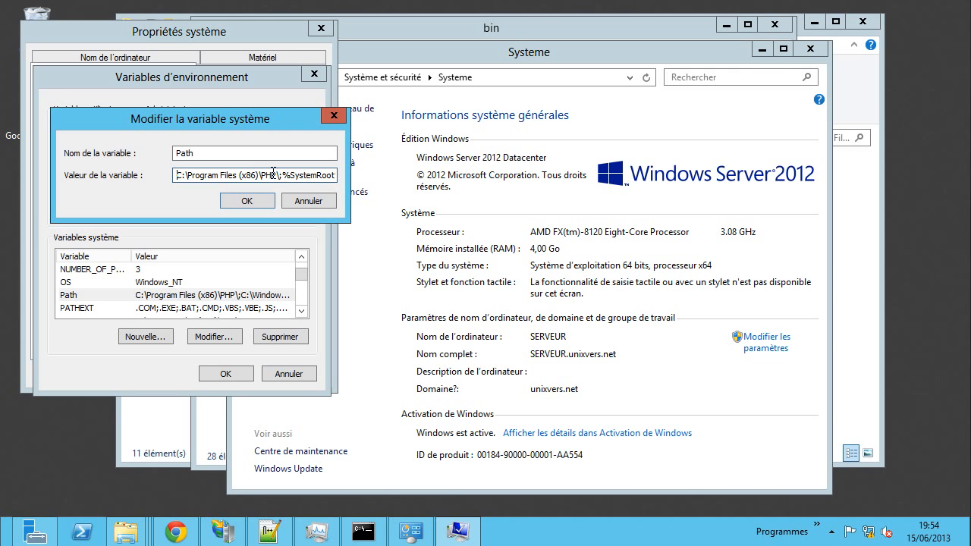
{"action": "key", "text": "Right"}
{"action": "key", "text": "Right"}
{"action": "key", "text": "Right"}
{"action": "key", "text": "Right"}
{"action": "key", "text": "Right"}
{"action": "key", "text": "Right"}
{"action": "key", "text": "Right"}
{"action": "key", "text": "Right"}
{"action": "key", "text": "Right"}
{"action": "key", "text": "Right"}
{"action": "key", "text": "Right"}
{"action": "key", "text": "Right"}
{"action": "key", "text": "Right"}
{"action": "key", "text": "Right"}
{"action": "key", "text": "Right"}
{"action": "key", "text": "Right"}
{"action": "key", "text": "Right"}
{"action": "key", "text": "Right"}
{"action": "key", "text": "Right"}
{"action": "key", "text": "Right"}
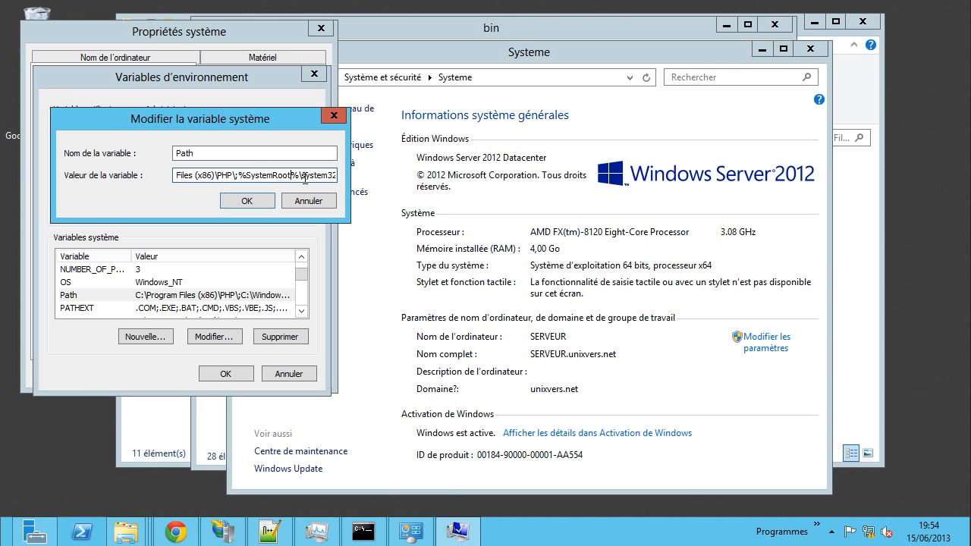
{"action": "key", "text": "Right"}
{"action": "key", "text": "Right"}
{"action": "key", "text": "Right"}
{"action": "key", "text": "Right"}
{"action": "key", "text": "Right"}
{"action": "key", "text": "Right"}
{"action": "key", "text": "Right"}
{"action": "key", "text": "Right"}
{"action": "key", "text": "Right"}
{"action": "key", "text": "Right"}
{"action": "key", "text": "Right"}
{"action": "key", "text": "Right"}
{"action": "key", "text": "Right"}
{"action": "key", "text": "Right"}
{"action": "key", "text": "Right"}
{"action": "key", "text": "Right"}
{"action": "key", "text": "Right"}
{"action": "key", "text": "Right"}
{"action": "key", "text": "Right"}
{"action": "key", "text": "Right"}
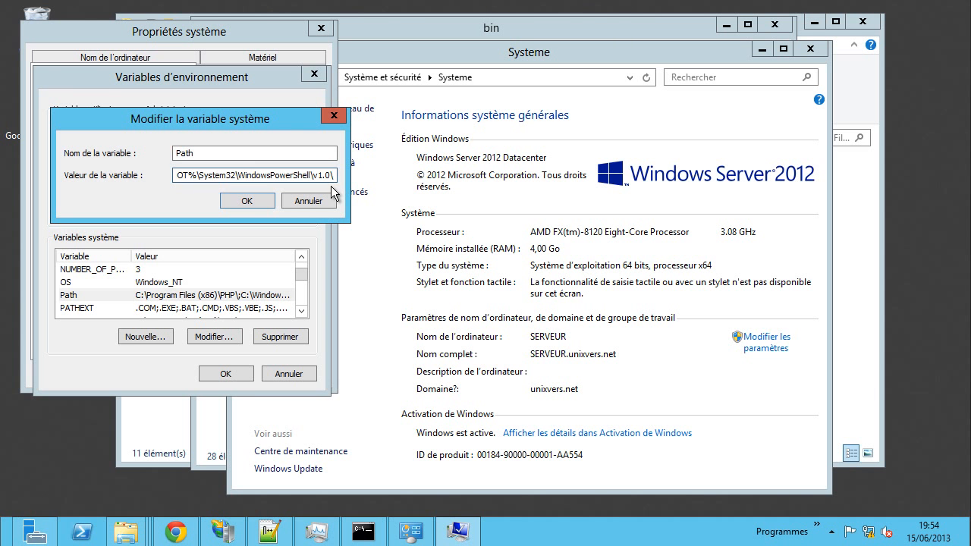
{"action": "key", "text": "Right"}
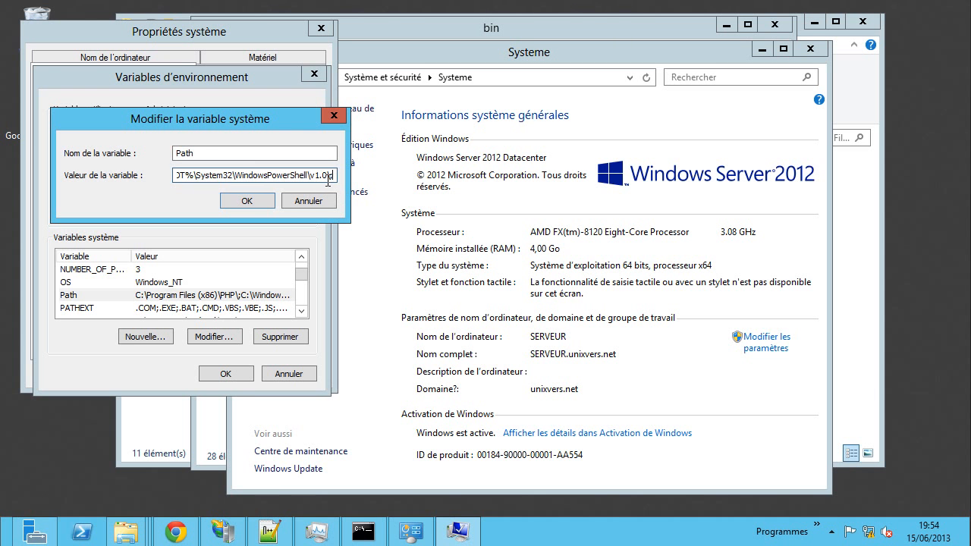
{"action": "type", "text": ";C:\\Program Files\\MySQL\\MySQL Server 5.6\\bin"}
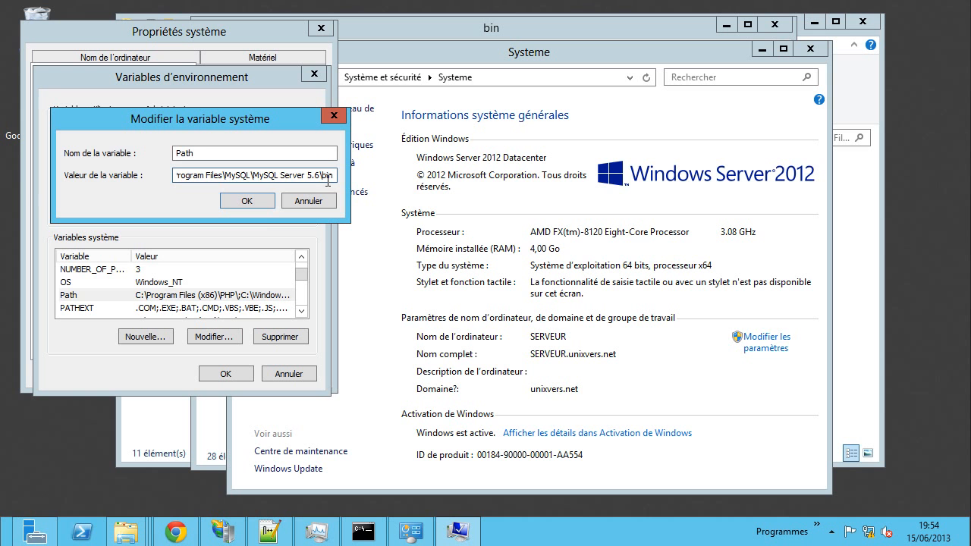
{"action": "left_click", "coordinate": [250, 203]}
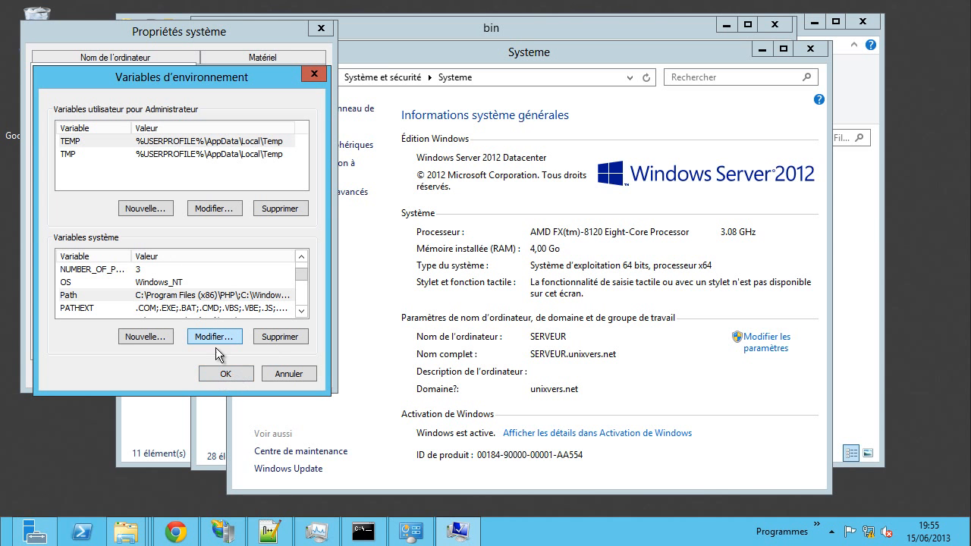
- Review the system Path value, confirm the MySQL bin folder is at its end, and close every dialog with OK
{"action": "left_click", "coordinate": [234, 372]}
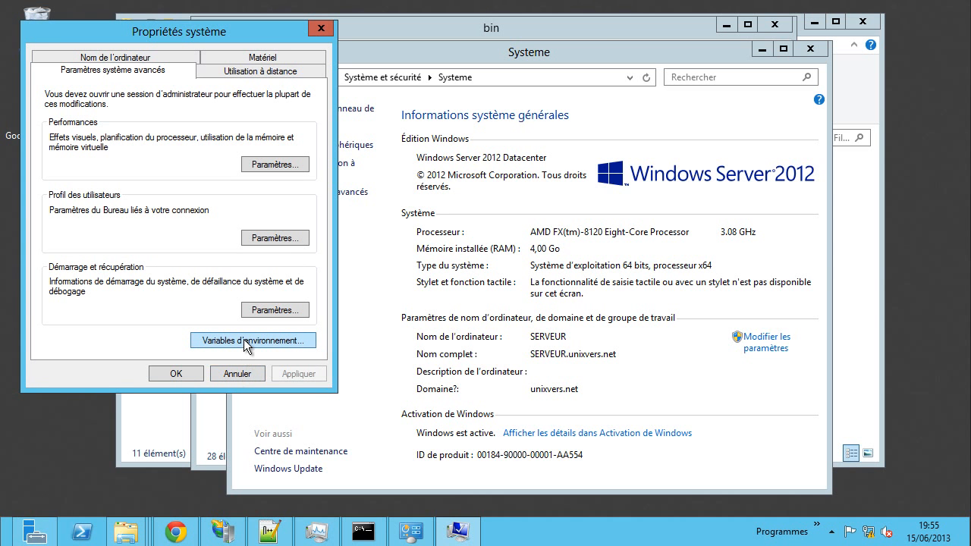
{"action": "left_click", "coordinate": [244, 339]}
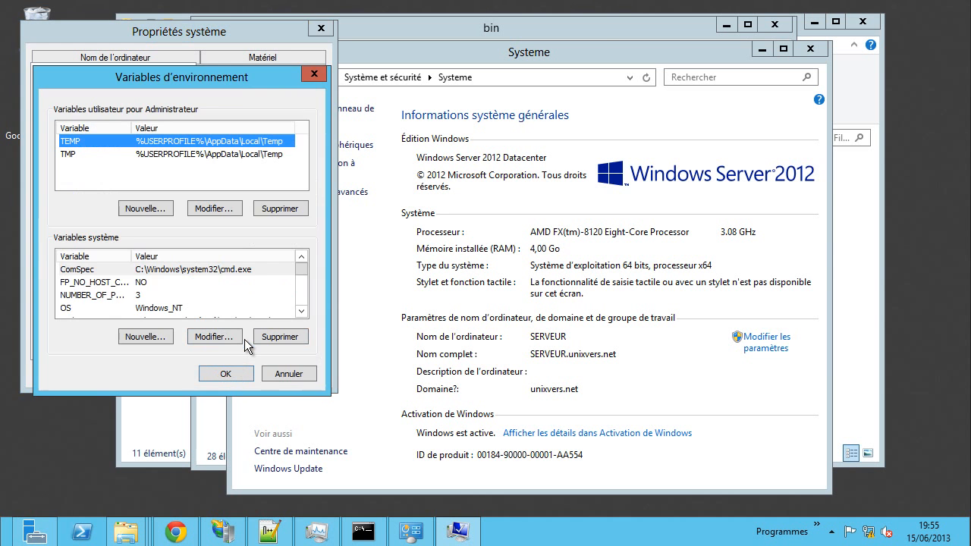
{"action": "left_click", "coordinate": [199, 297]}
{"action": "scroll", "coordinate": [189, 298], "scroll_direction": "down", "scroll_amount": 1}
{"action": "left_click", "coordinate": [158, 295]}
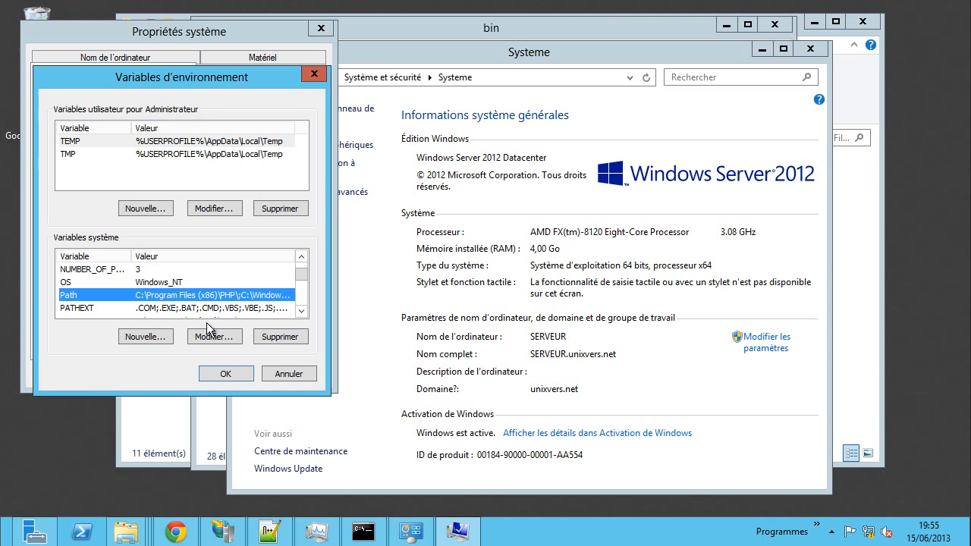
{"action": "left_click", "coordinate": [215, 337]}
{"action": "key", "text": "End"}
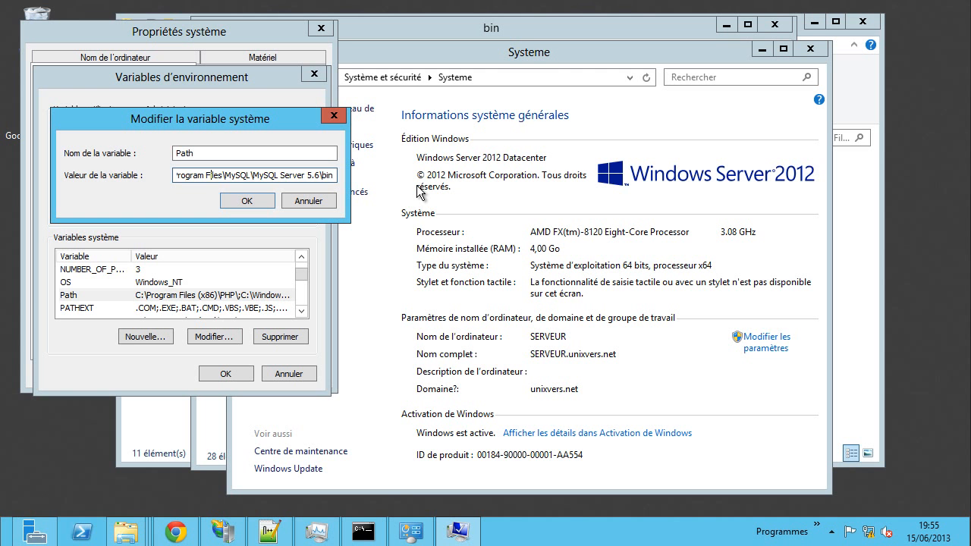
{"action": "key", "text": "Left"}
{"action": "key", "text": "Left"}
{"action": "key", "text": "Left"}
{"action": "key", "text": "Left"}
{"action": "key", "text": "Left"}
{"action": "key", "text": "Left"}
{"action": "key", "text": "Left"}
{"action": "key", "text": "Left"}
{"action": "key", "text": "Left"}
{"action": "key", "text": "Left"}
{"action": "key", "text": "Left"}
{"action": "key", "text": "Left"}
{"action": "key", "text": "Left"}
{"action": "key", "text": "Left"}
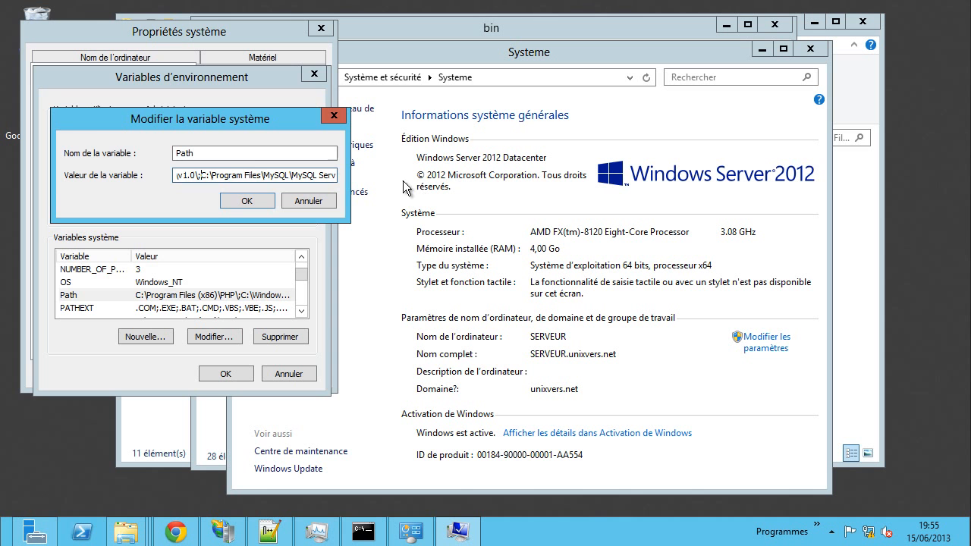
{"action": "left_click", "coordinate": [241, 200]}
{"action": "left_click", "coordinate": [225, 374]}
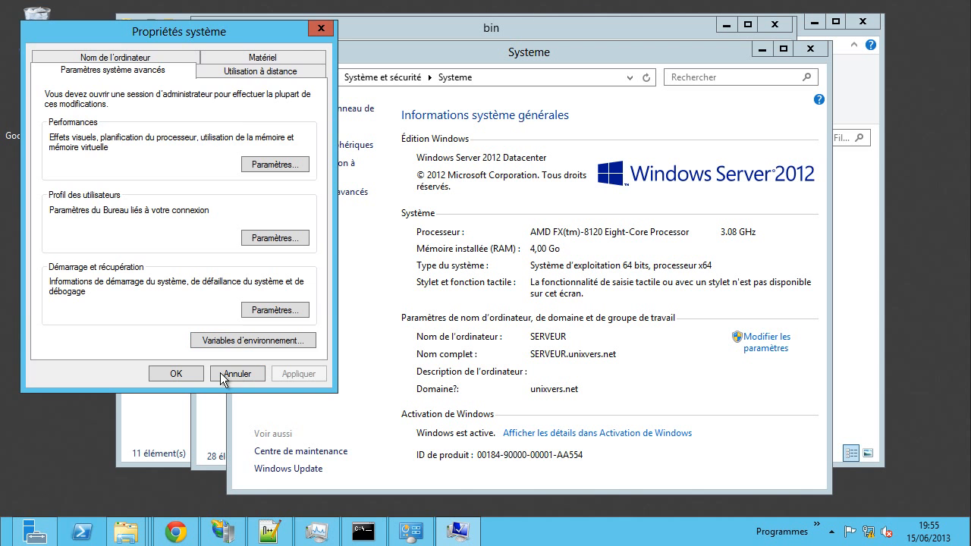
{"action": "left_click", "coordinate": [194, 374]}
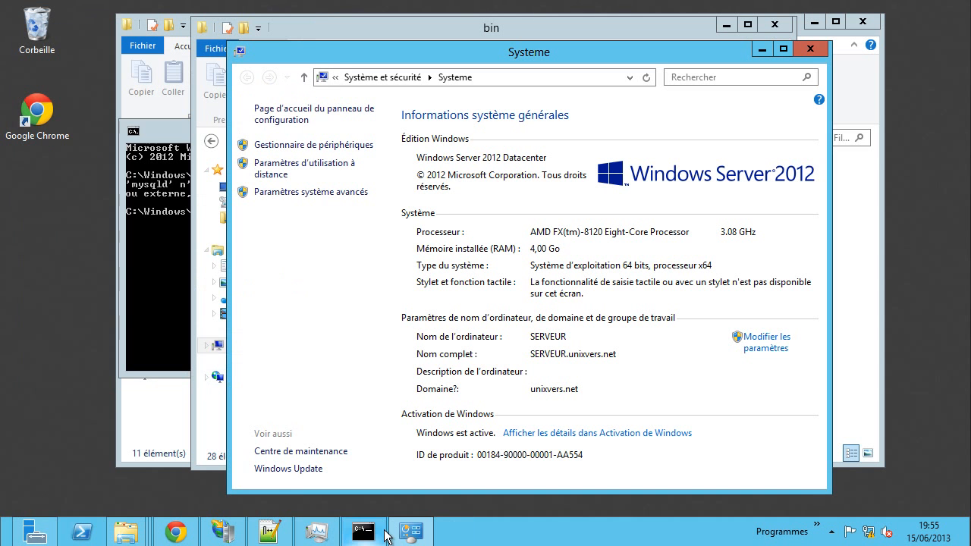
- Replace the old command prompt with an administrator one and run mysqld -v to test the new Path
{"action": "left_click", "coordinate": [151, 233]}
{"action": "left_click", "coordinate": [608, 126]}
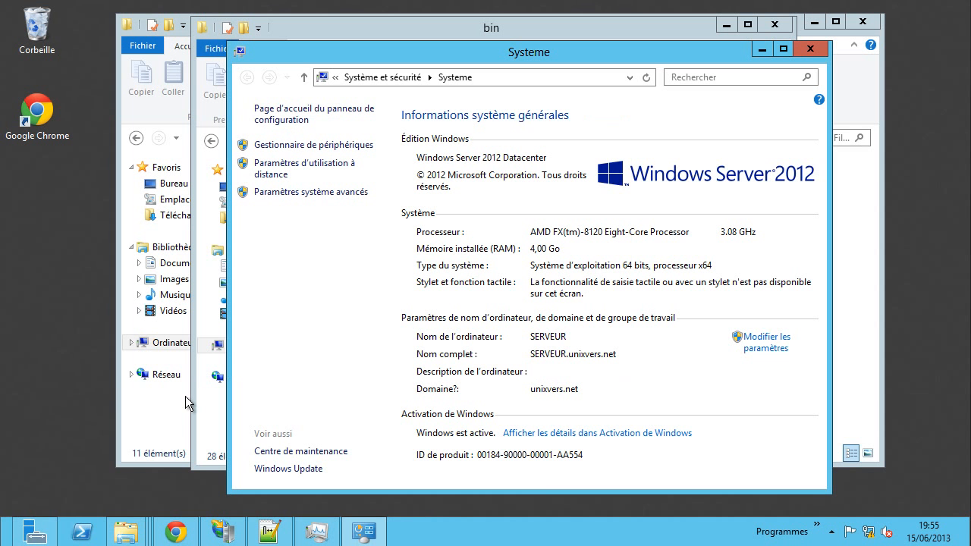
{"action": "key", "text": "super+x"}
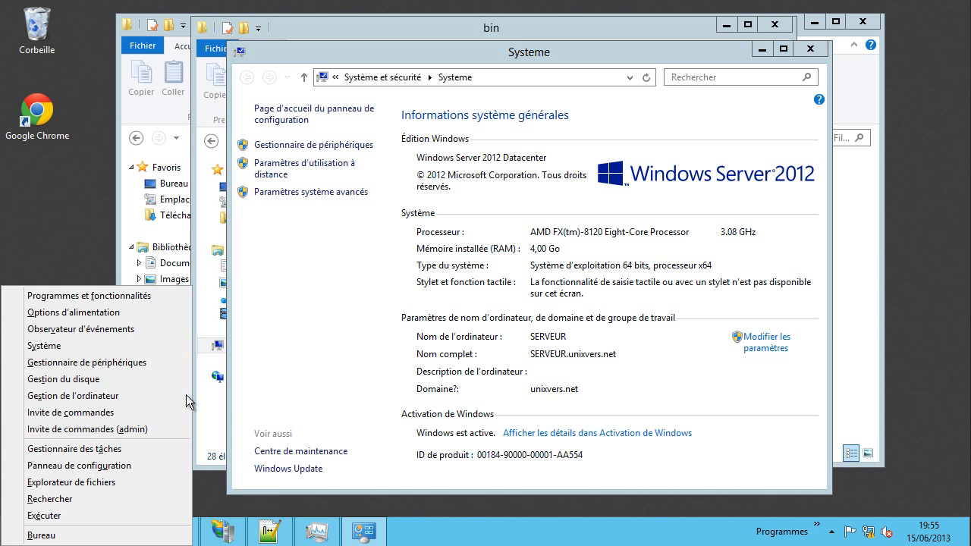
{"action": "left_click", "coordinate": [144, 430]}
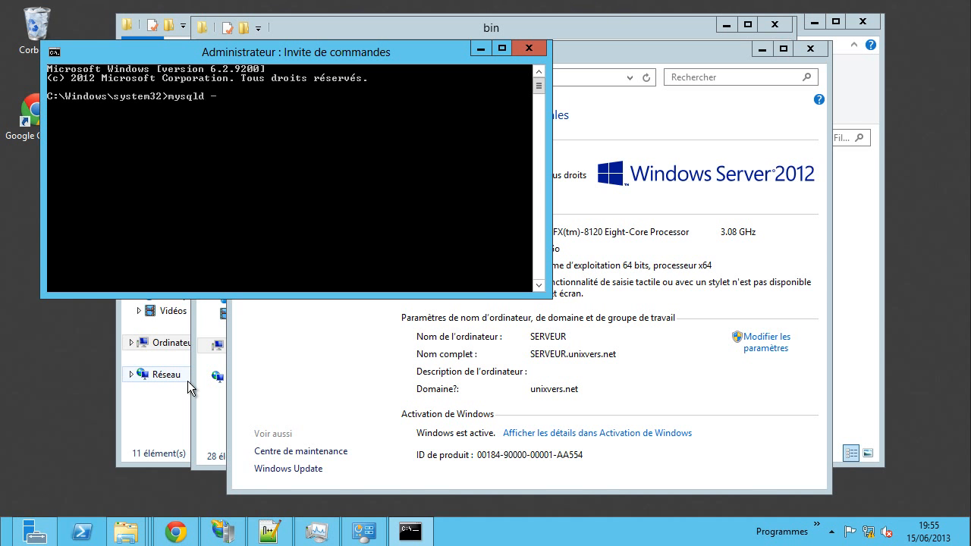
{"action": "type", "text": "mysqld -v"}
{"action": "key", "text": "Return"}
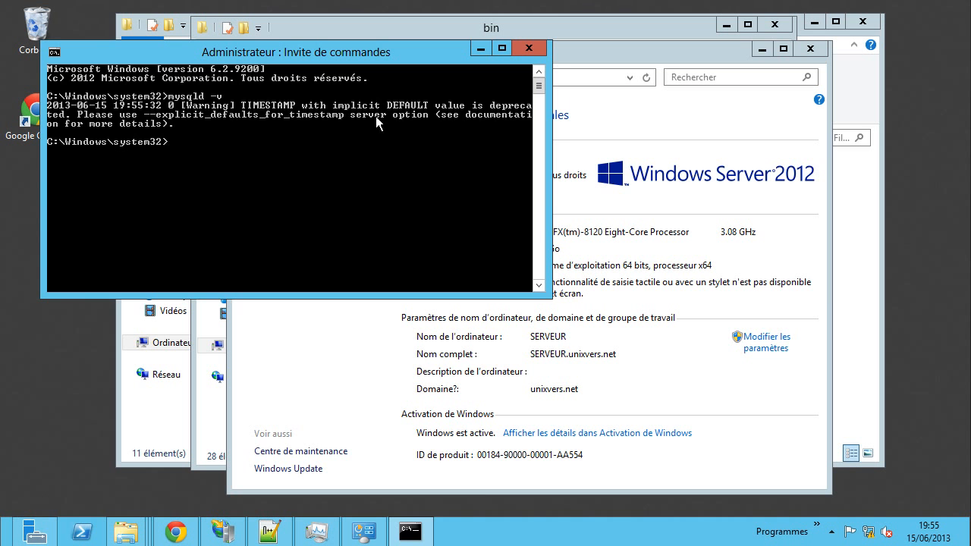
{"action": "left_click", "coordinate": [528, 48]}
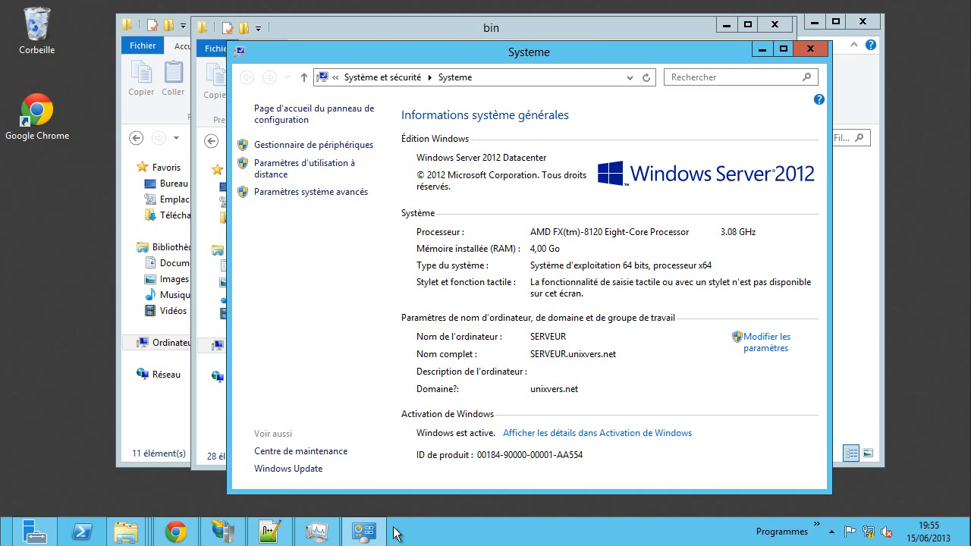
- Confirm mysqld.exe is running in Task Manager, then close it
{"action": "left_click", "coordinate": [325, 534]}
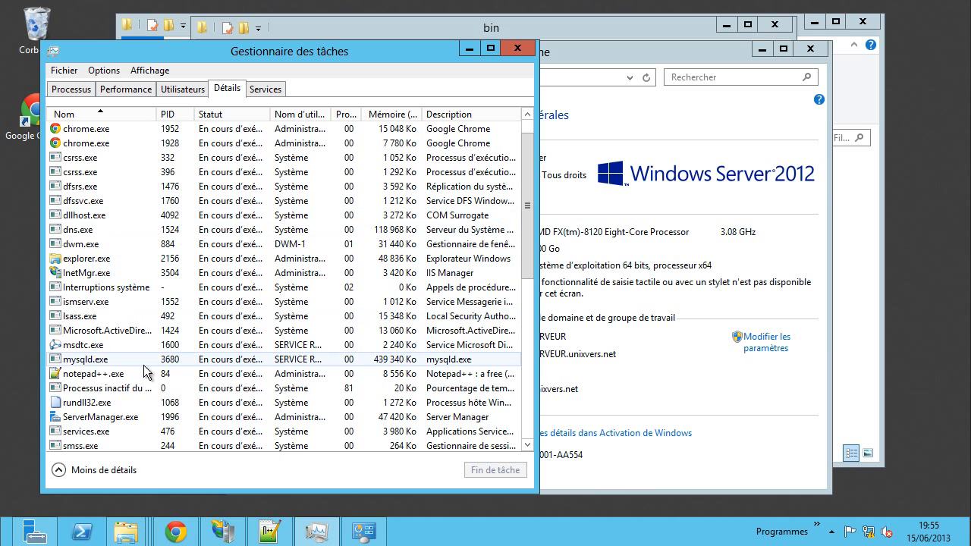
{"action": "left_click", "coordinate": [83, 362]}
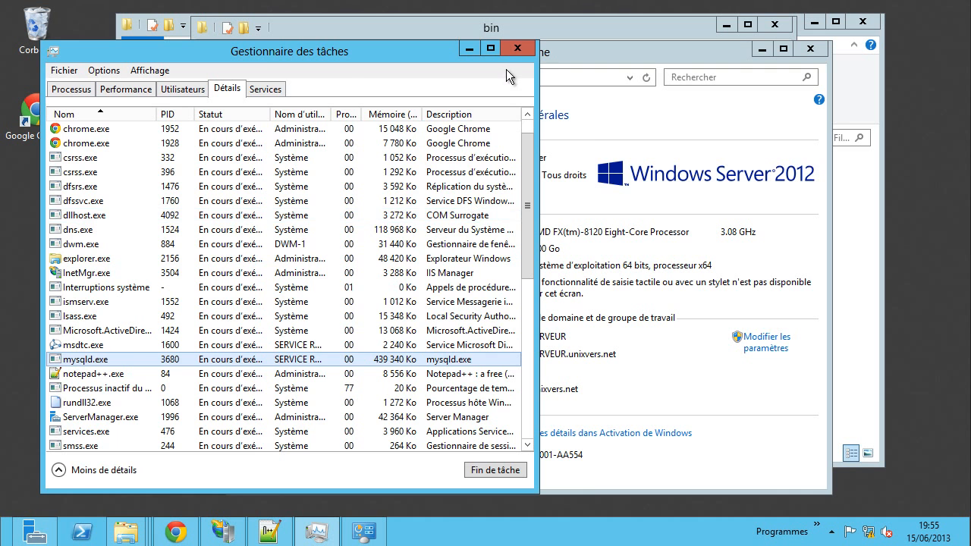
{"action": "left_click", "coordinate": [519, 49]}
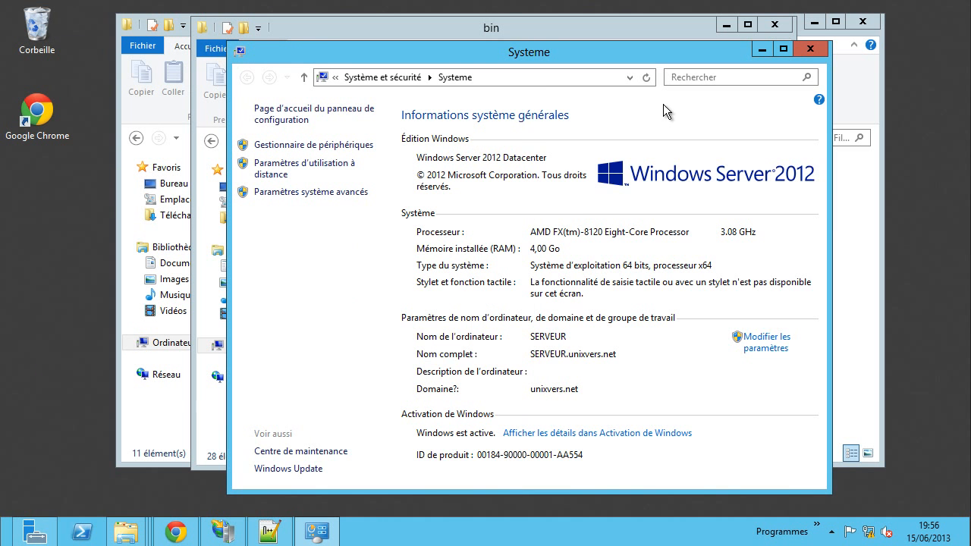
- Close the system information and MySQL bin windows, then browse to C:\inetpub\wwwroot
{"action": "left_click", "coordinate": [810, 48]}
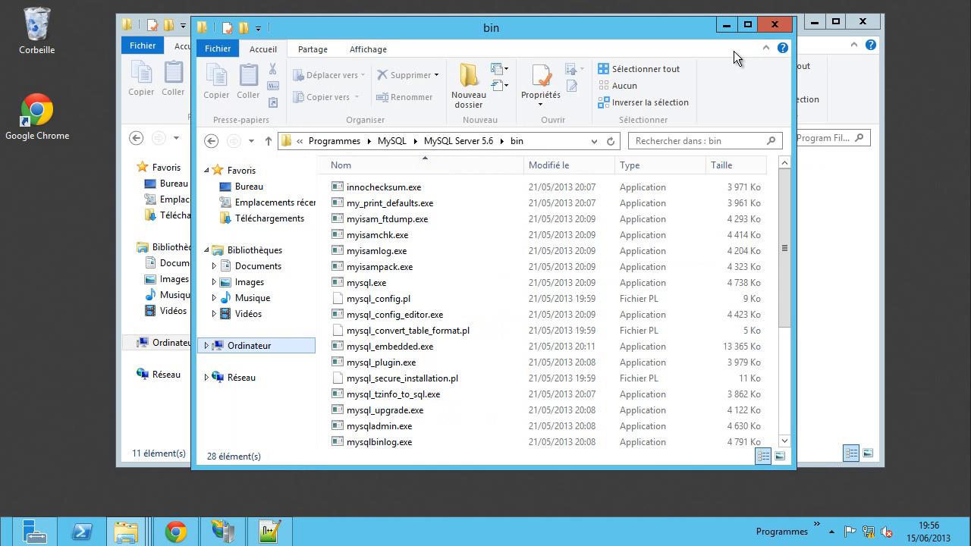
{"action": "left_click", "coordinate": [774, 26]}
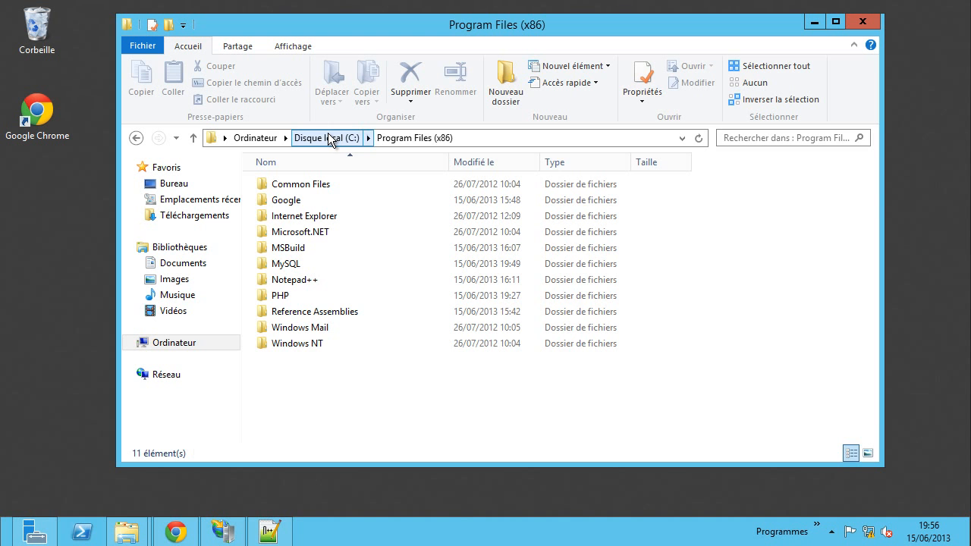
{"action": "left_click", "coordinate": [256, 139]}
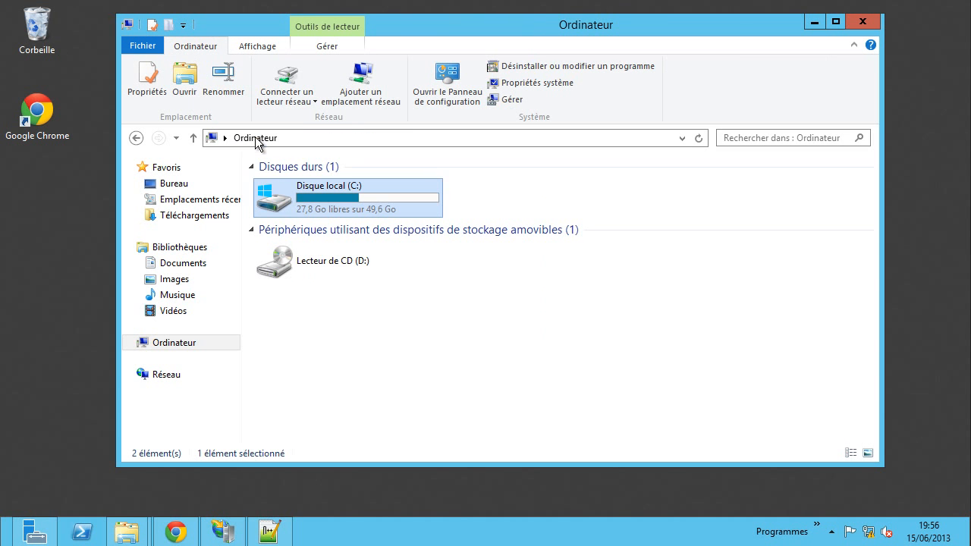
{"action": "double_click", "coordinate": [303, 190]}
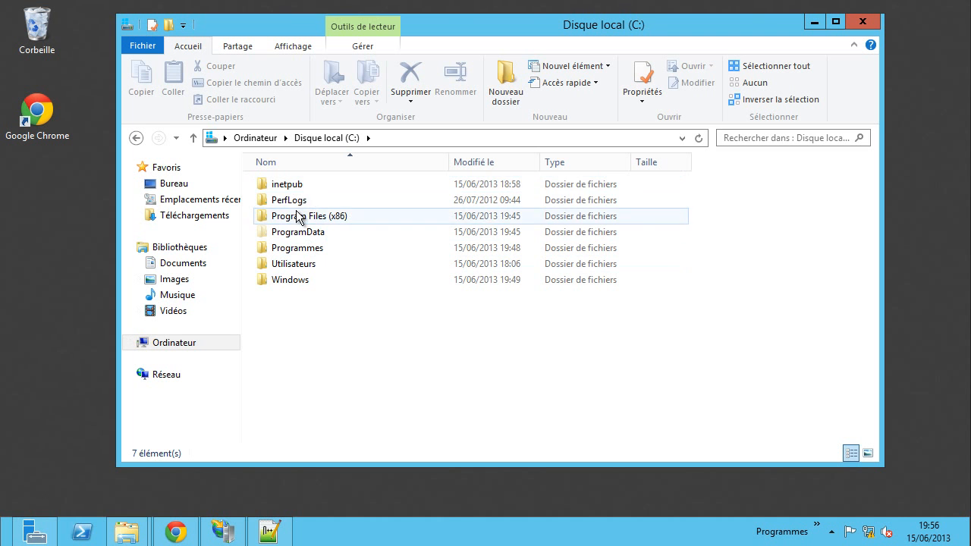
{"action": "double_click", "coordinate": [293, 187]}
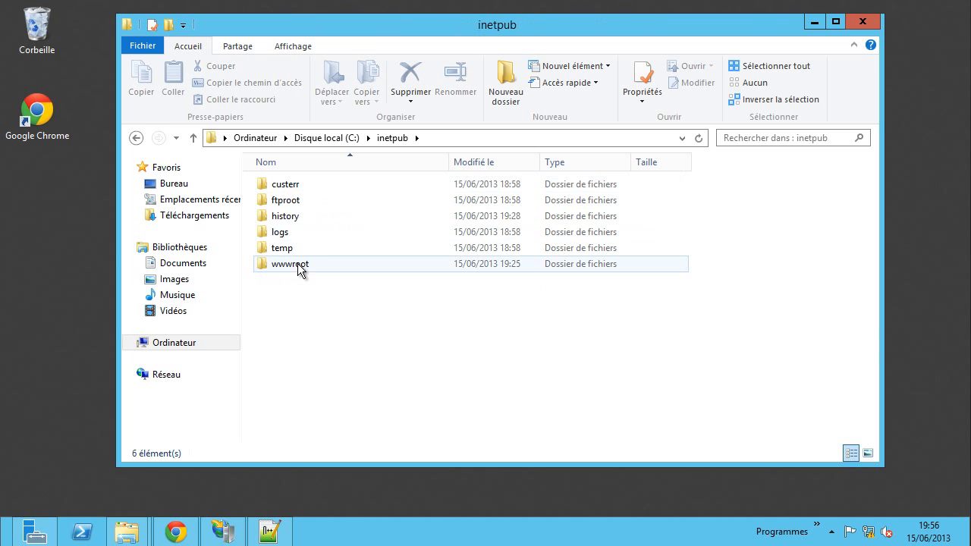
{"action": "double_click", "coordinate": [296, 264]}
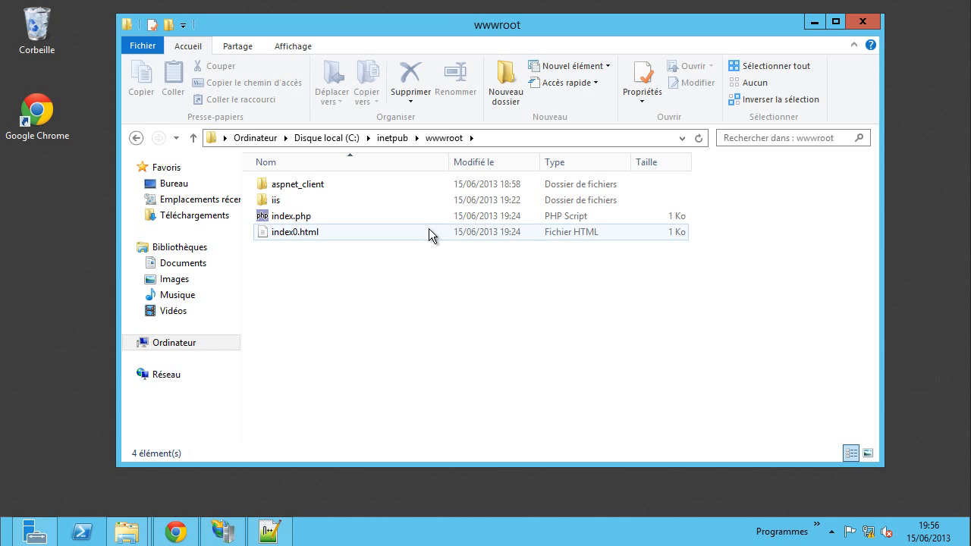
- Create a new folder named pma in C:\inetpub
{"action": "left_click", "coordinate": [393, 138]}
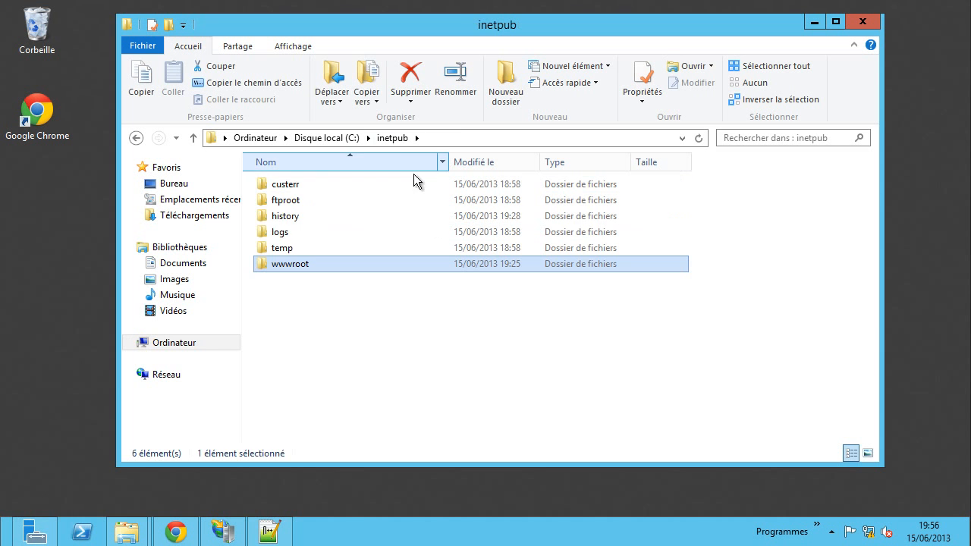
{"action": "left_click", "coordinate": [334, 300]}
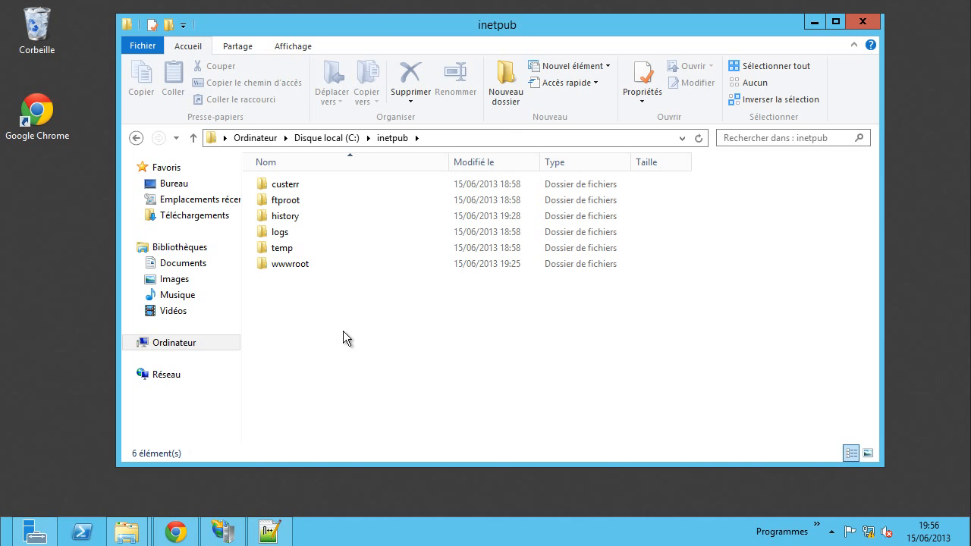
{"action": "left_click", "coordinate": [507, 82]}
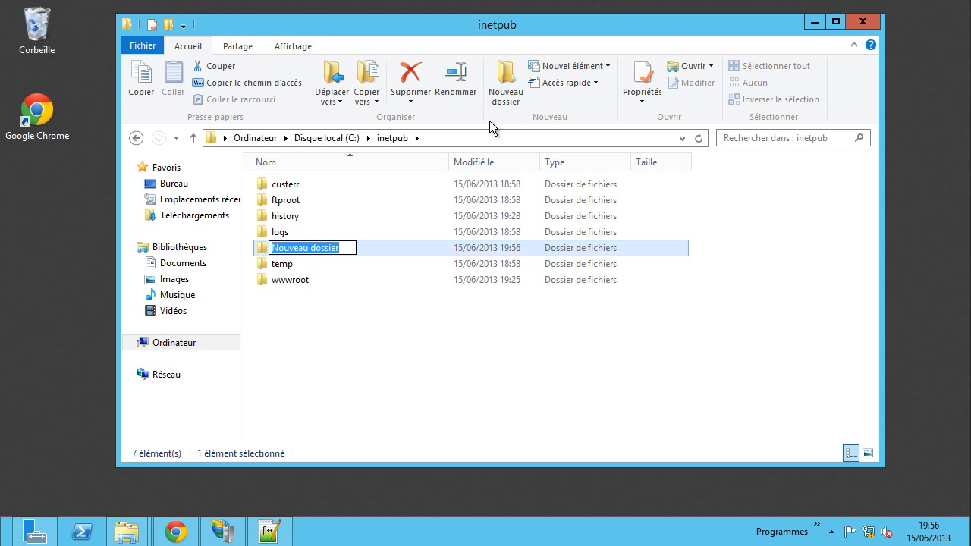
{"action": "type", "text": "pma"}
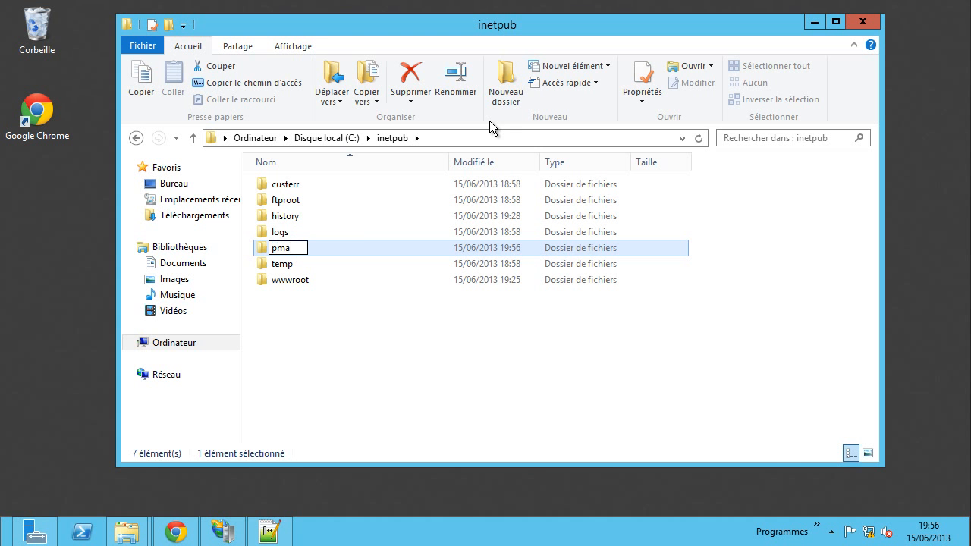
{"action": "left_click", "coordinate": [407, 331]}
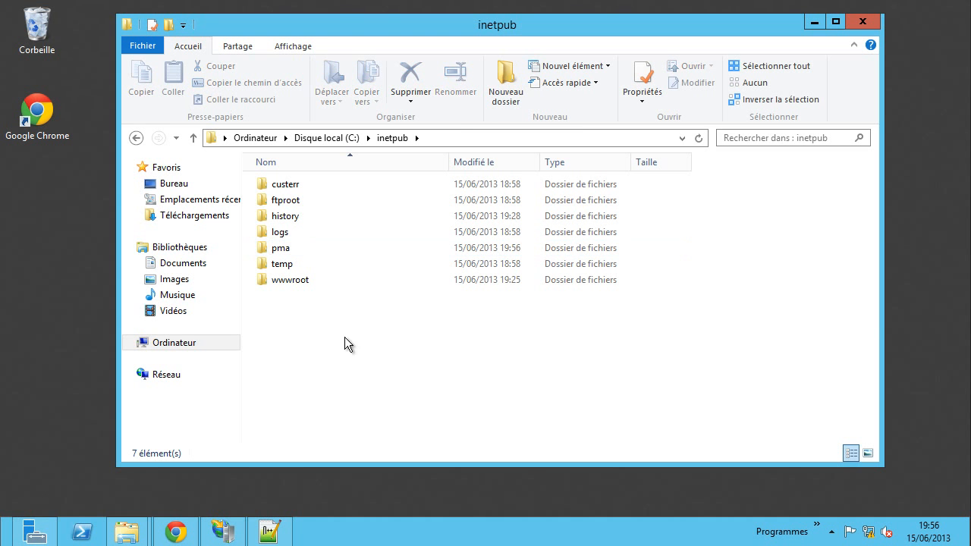
{"action": "mouse_move", "coordinate": [126, 531]}
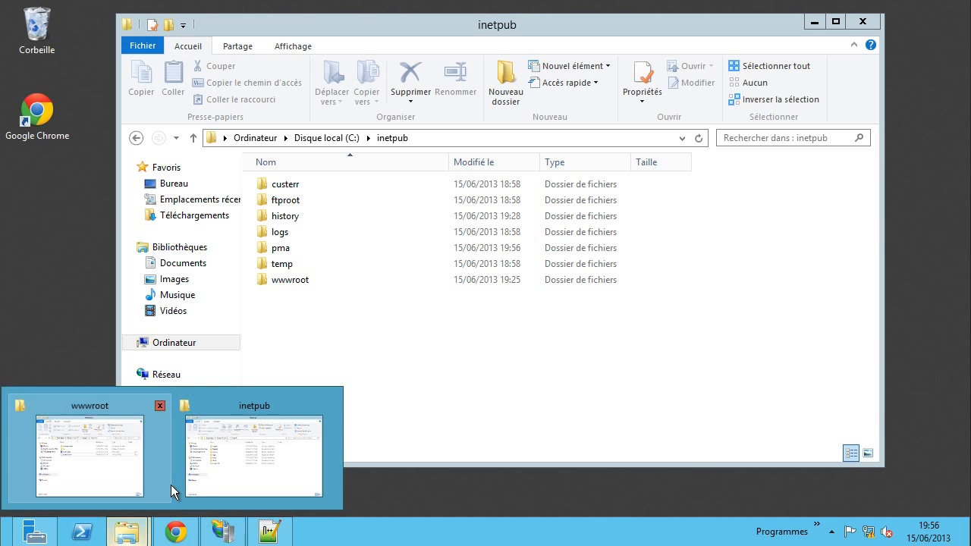
- Extract the phpMyAdmin-4.0.3-all-languages zip in Téléchargements into its suggested folder
{"action": "left_click", "coordinate": [114, 448]}
{"action": "left_click", "coordinate": [425, 225]}
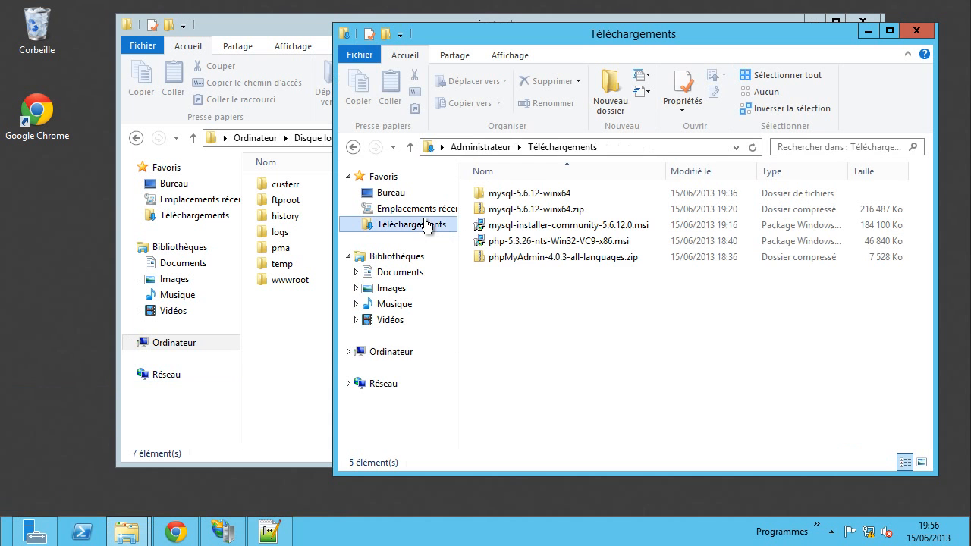
{"action": "right_click", "coordinate": [516, 260]}
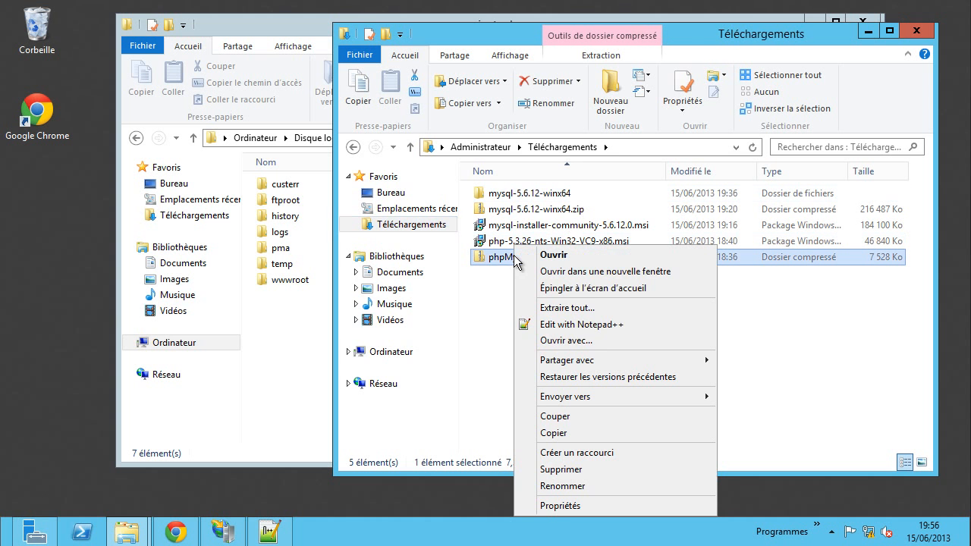
{"action": "left_click", "coordinate": [568, 308]}
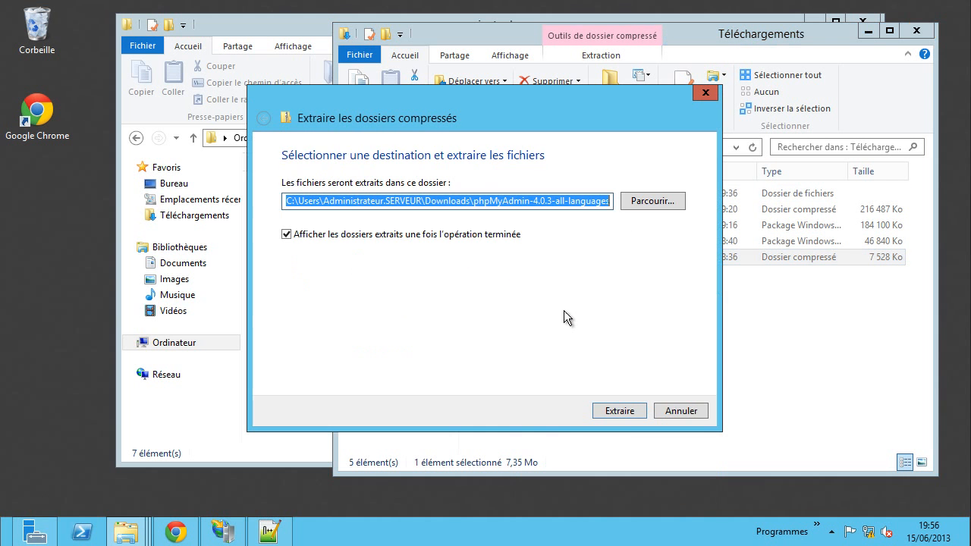
{"action": "left_click", "coordinate": [616, 407]}
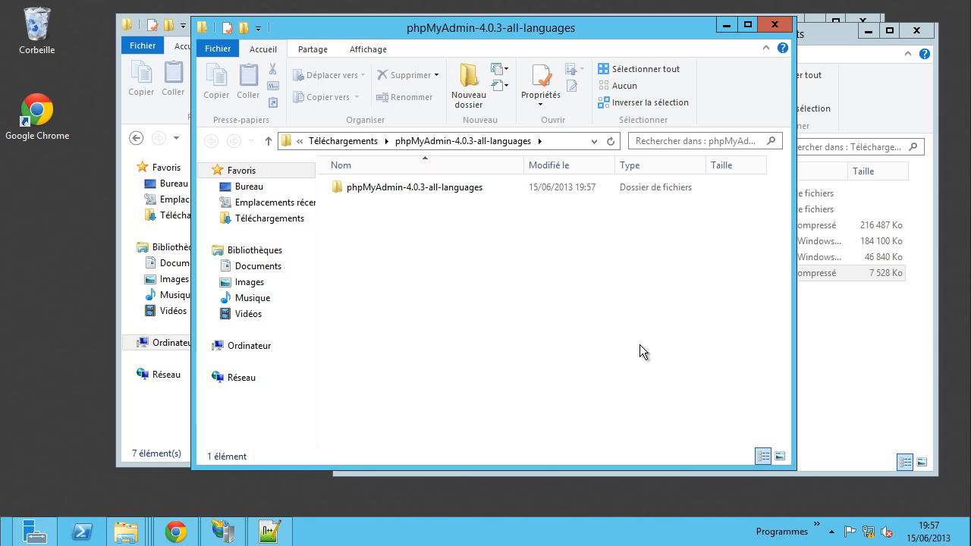
- Copy all files in the extracted phpMyAdmin folder, then close its window
{"action": "double_click", "coordinate": [381, 189]}
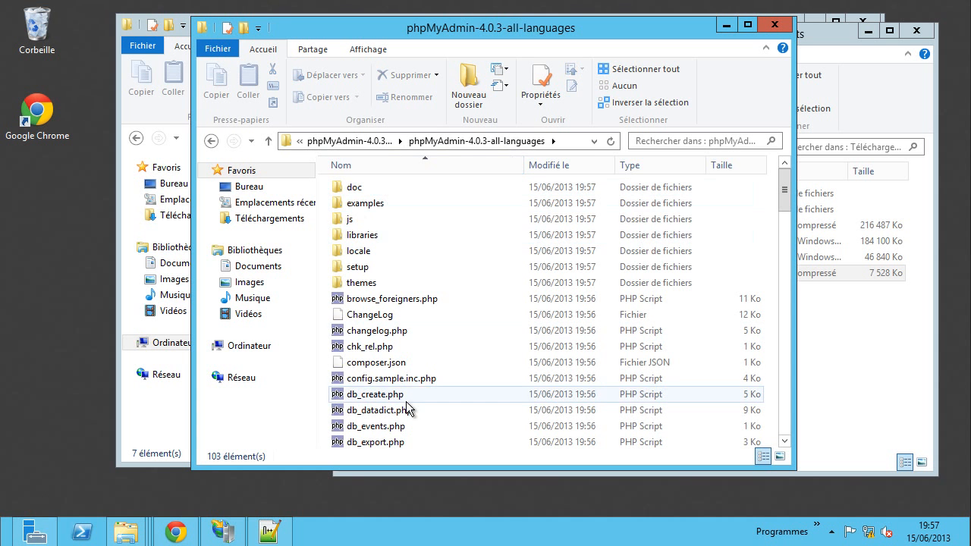
{"action": "scroll", "coordinate": [423, 369], "scroll_direction": "down", "scroll_amount": 8}
{"action": "scroll", "coordinate": [422, 369], "scroll_direction": "up", "scroll_amount": 6}
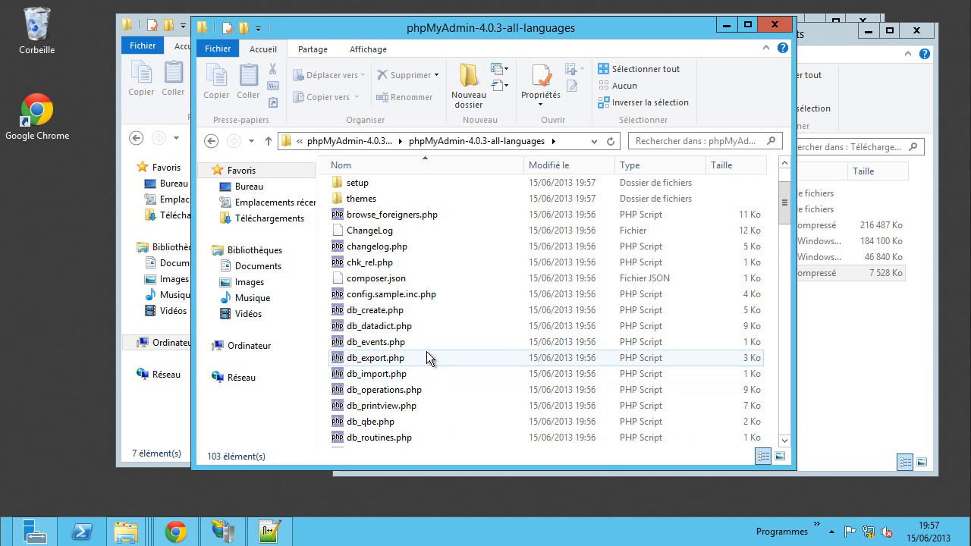
{"action": "key", "text": "ctrl+a"}
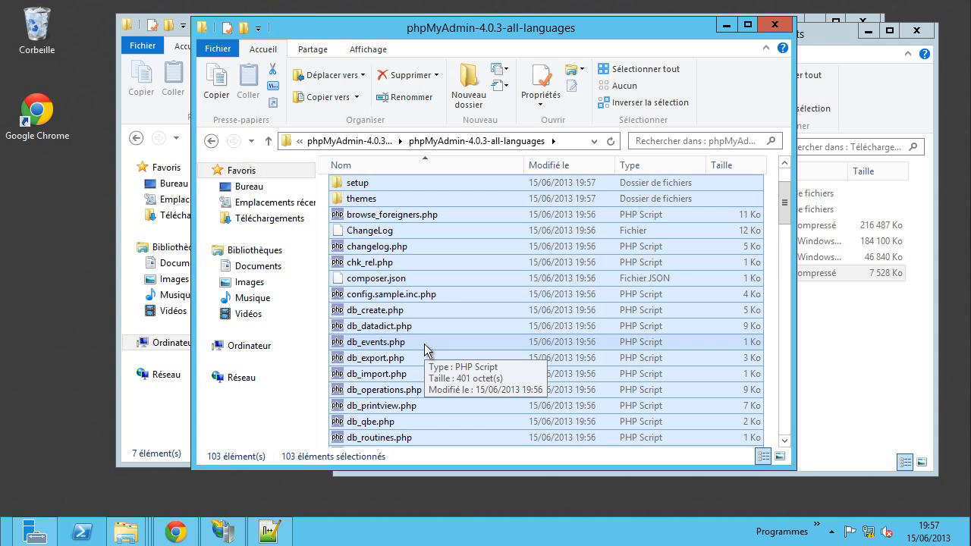
{"action": "key", "text": "ctrl+c"}
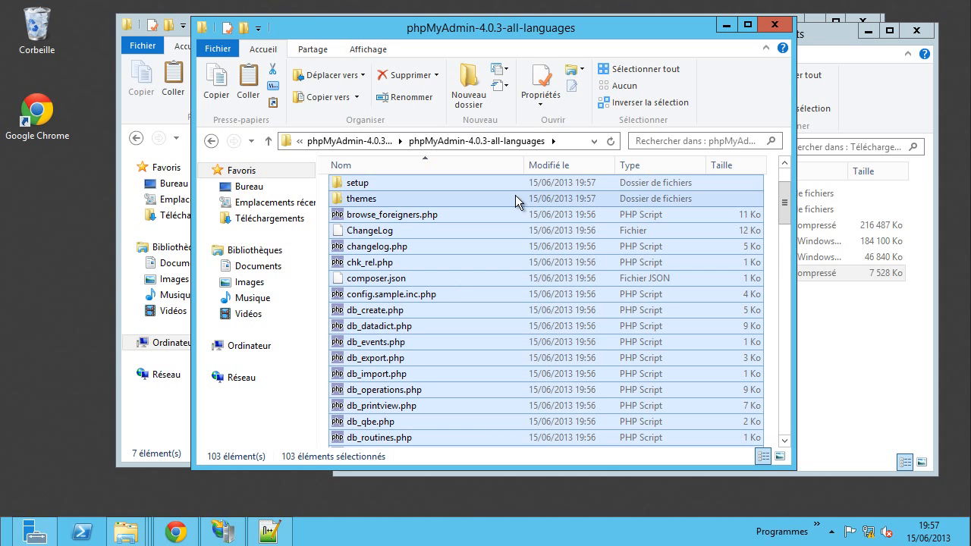
{"action": "left_click", "coordinate": [775, 26]}
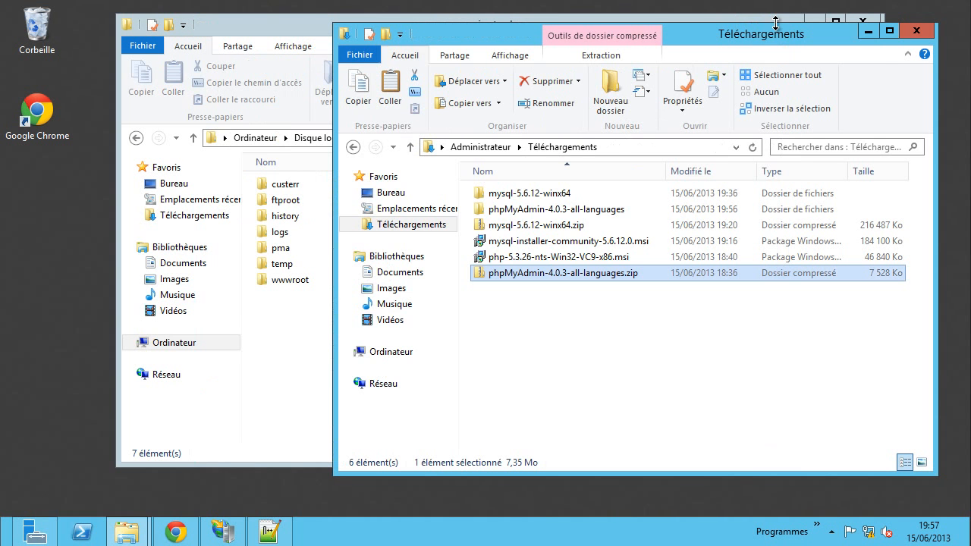
- Paste all 103 phpMyAdmin items into C:\inetpub\pma, then switch to IIS Manager
{"action": "left_click", "coordinate": [255, 367]}
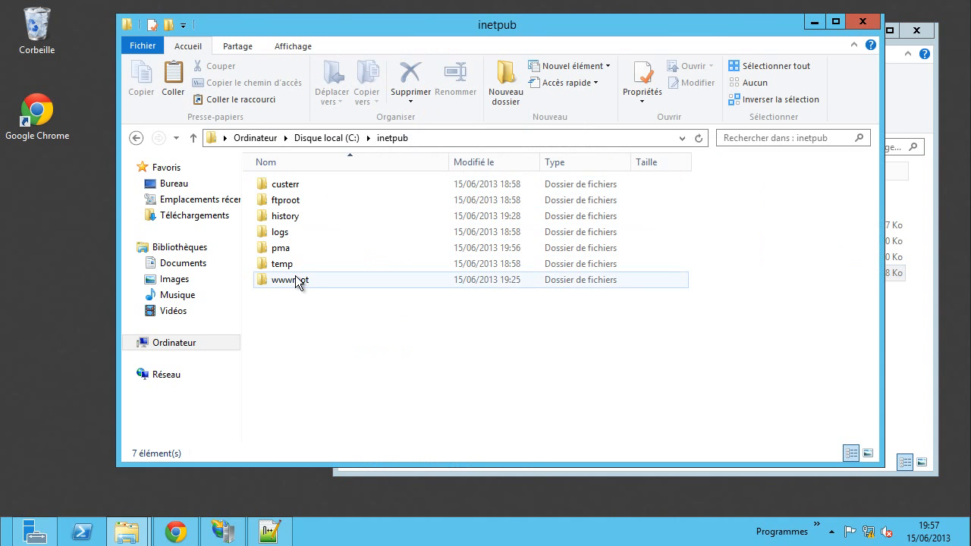
{"action": "double_click", "coordinate": [279, 250]}
{"action": "right_click", "coordinate": [308, 251]}
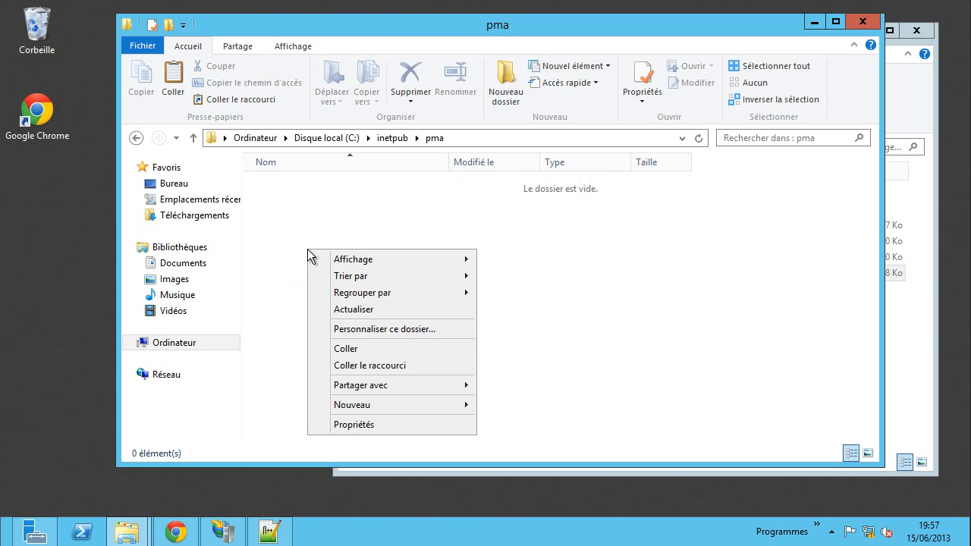
{"action": "left_click", "coordinate": [345, 349]}
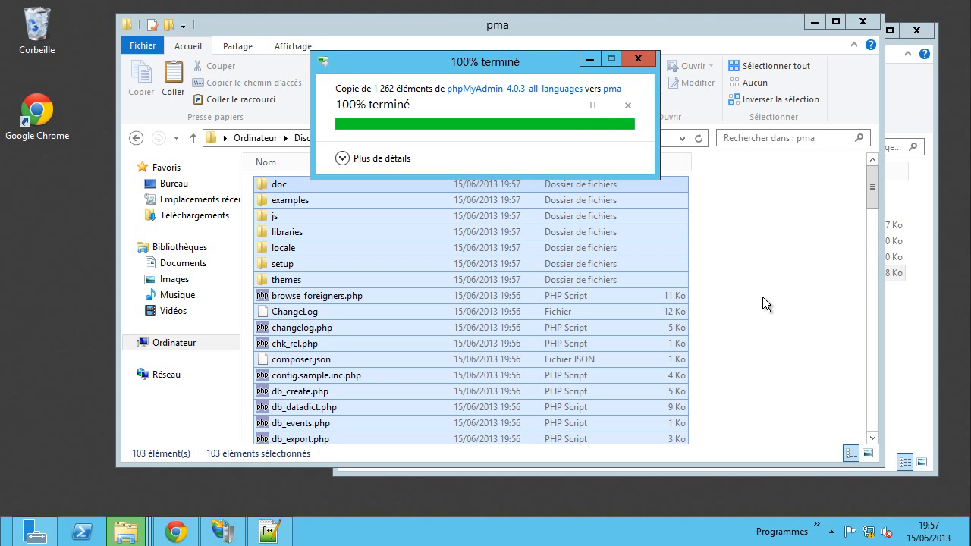
{"action": "left_click", "coordinate": [763, 296]}
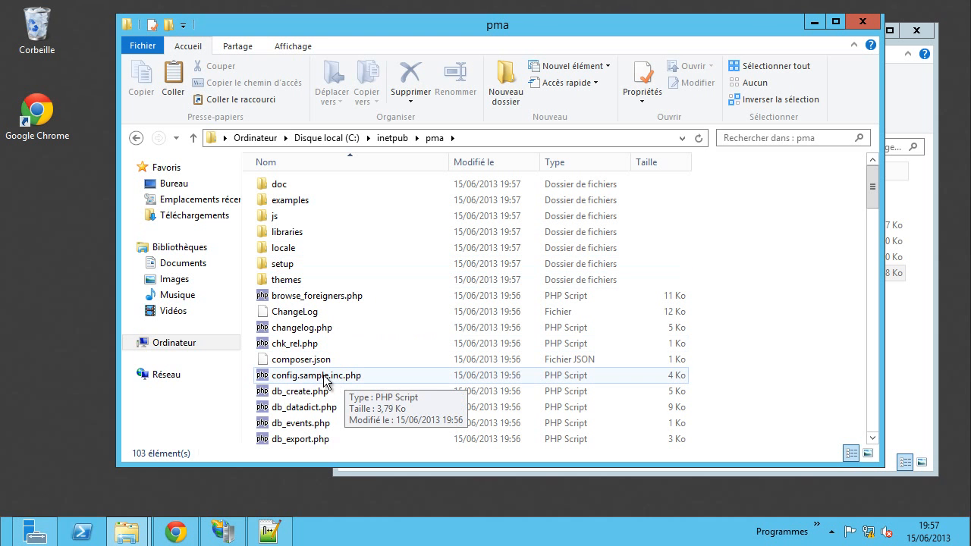
{"action": "left_click", "coordinate": [290, 267]}
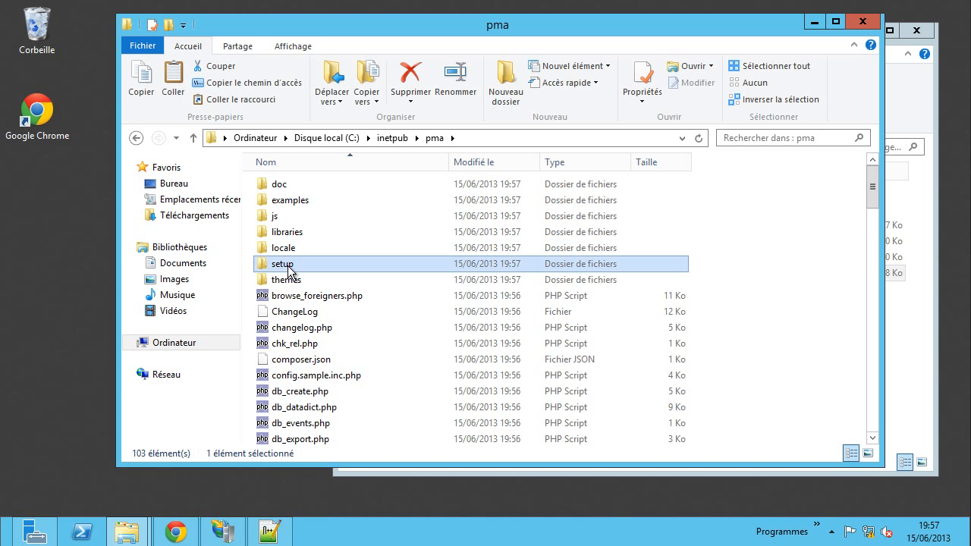
{"action": "left_click", "coordinate": [815, 267]}
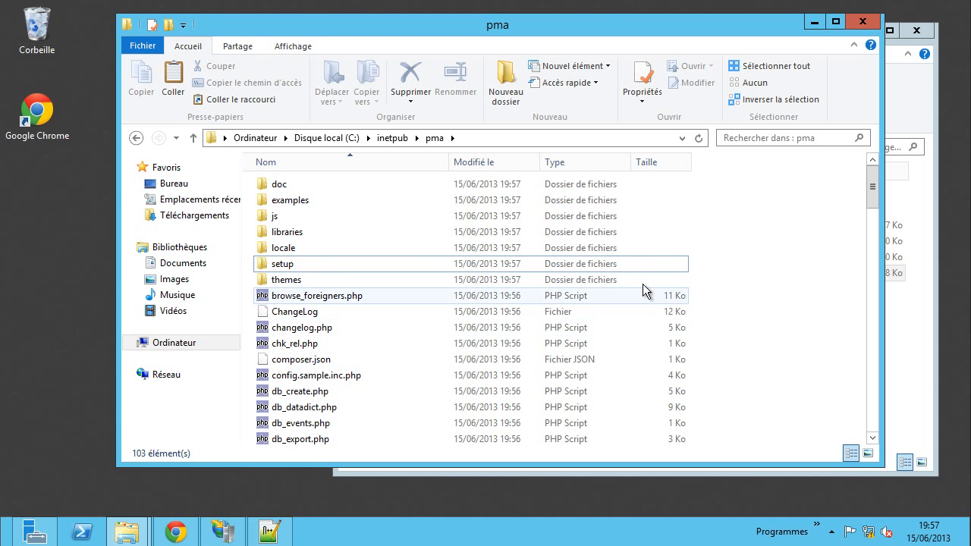
{"action": "left_click", "coordinate": [232, 523]}
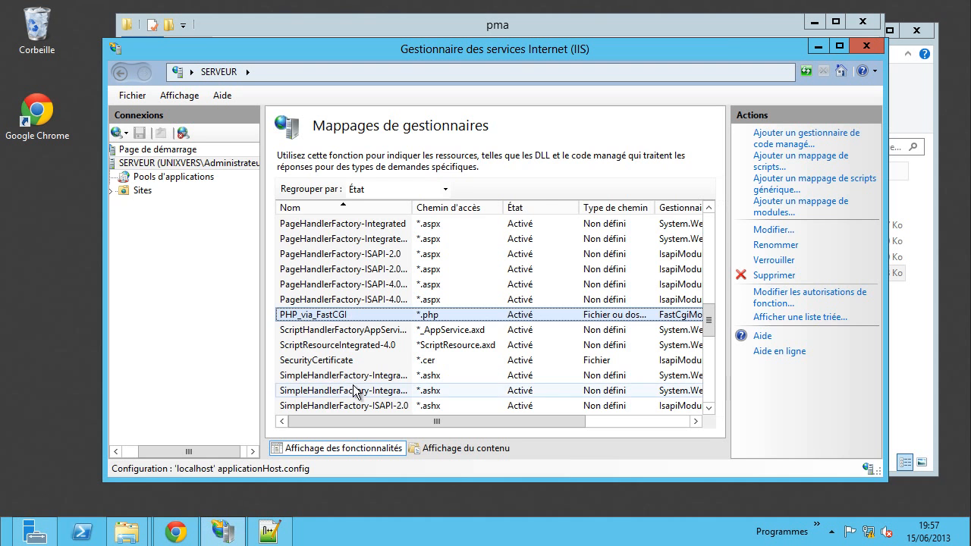
- Start a new IIS website named PhpMyAdmin with physical path C:\inetpub\pma
{"action": "left_click", "coordinate": [158, 190]}
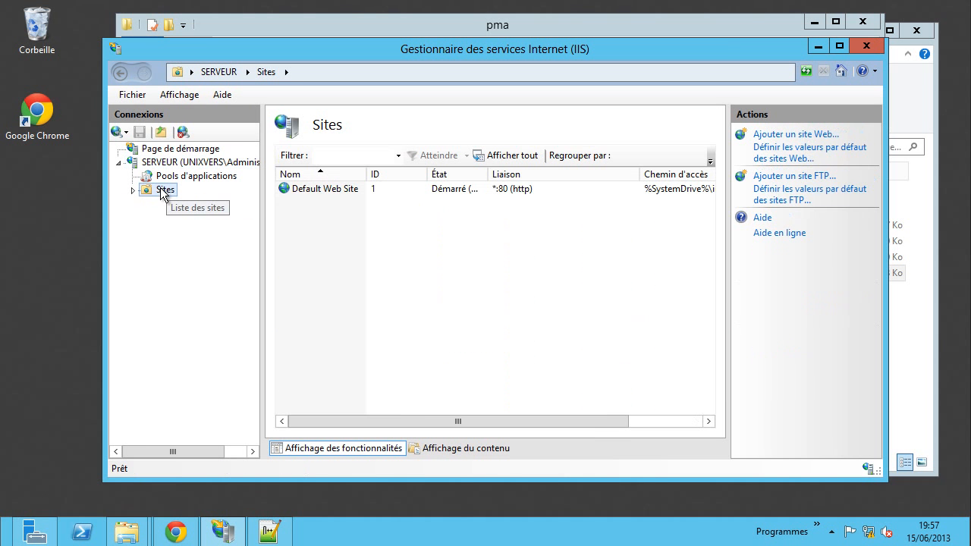
{"action": "left_click", "coordinate": [780, 137]}
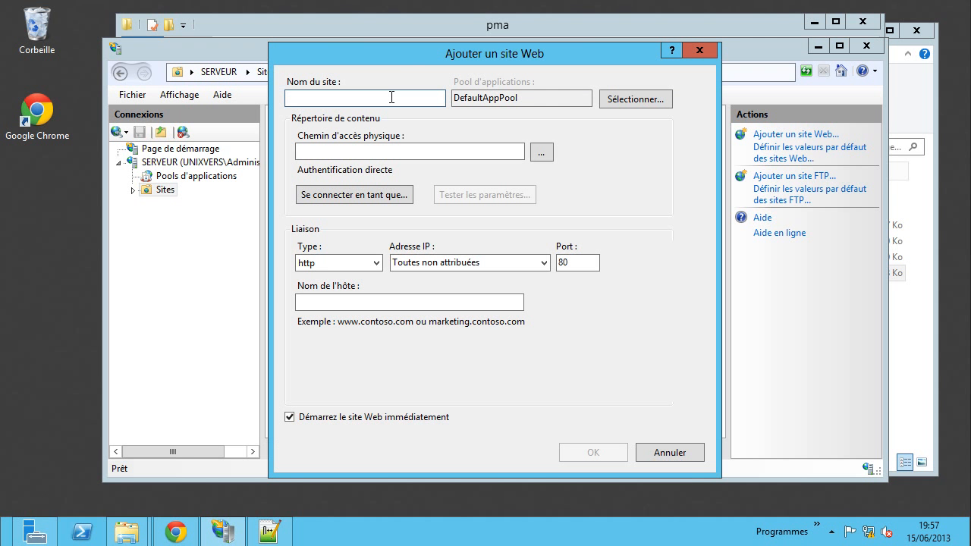
{"action": "type", "text": "PhpMyAdmin"}
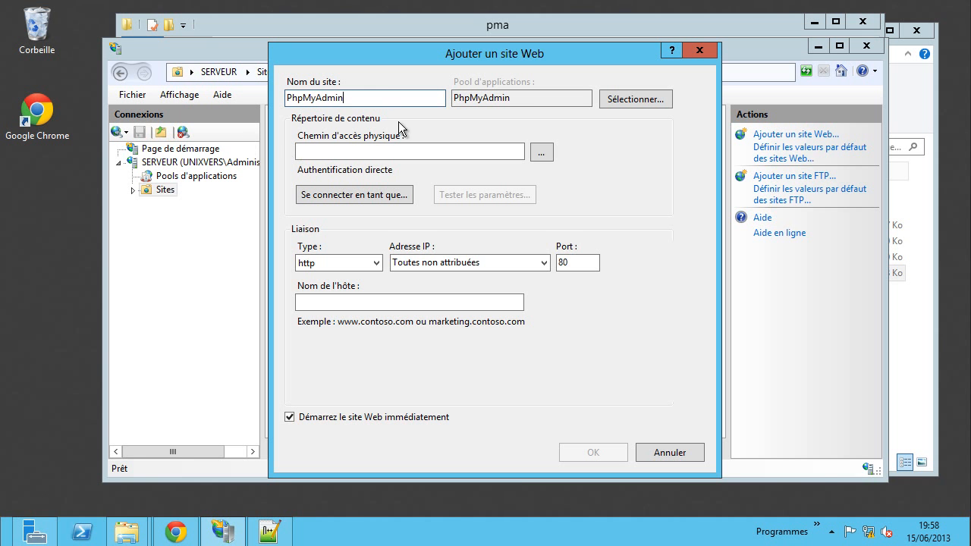
{"action": "left_click", "coordinate": [542, 154]}
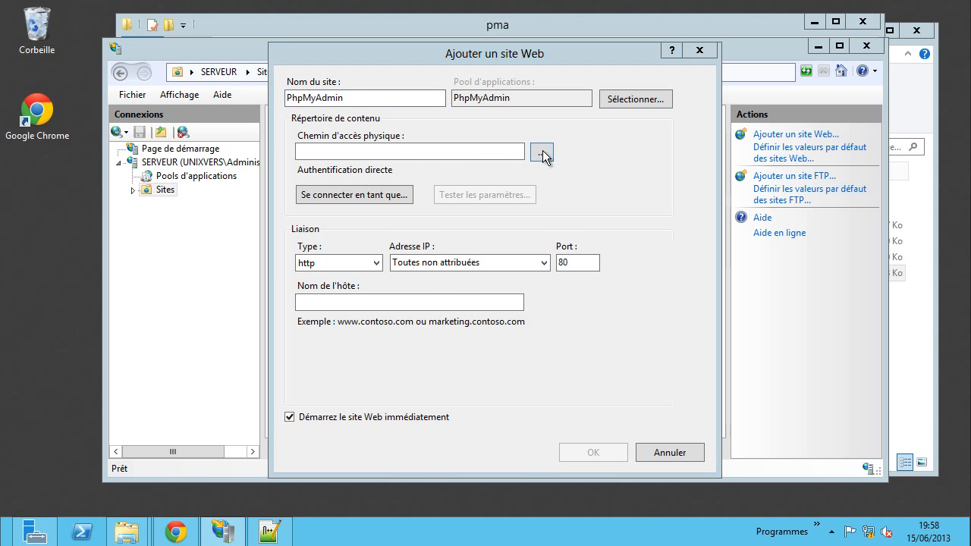
{"action": "double_click", "coordinate": [427, 271]}
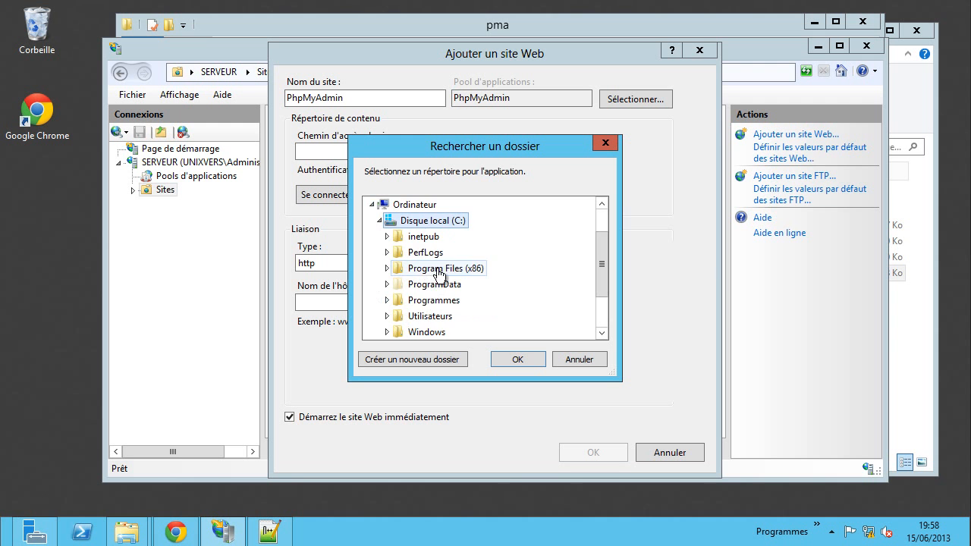
{"action": "double_click", "coordinate": [422, 241]}
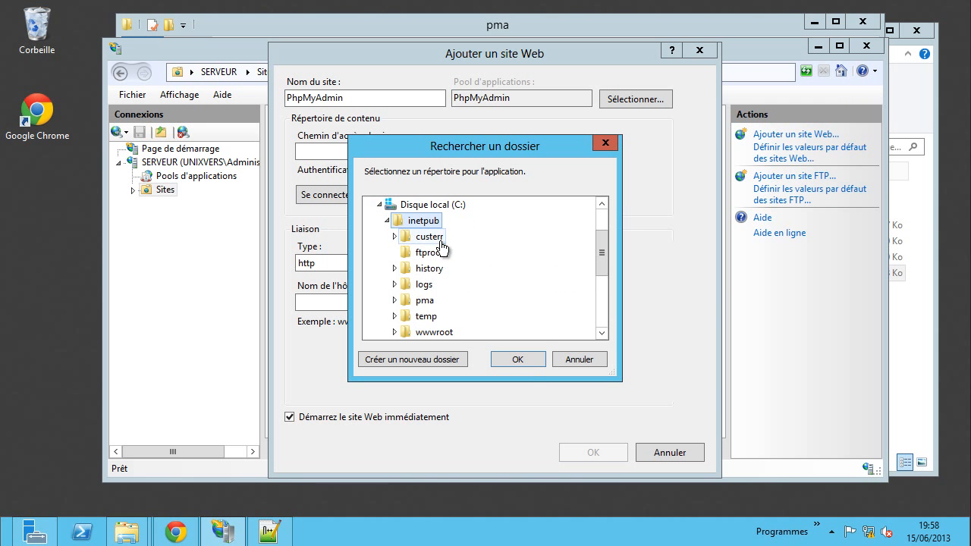
{"action": "double_click", "coordinate": [425, 302]}
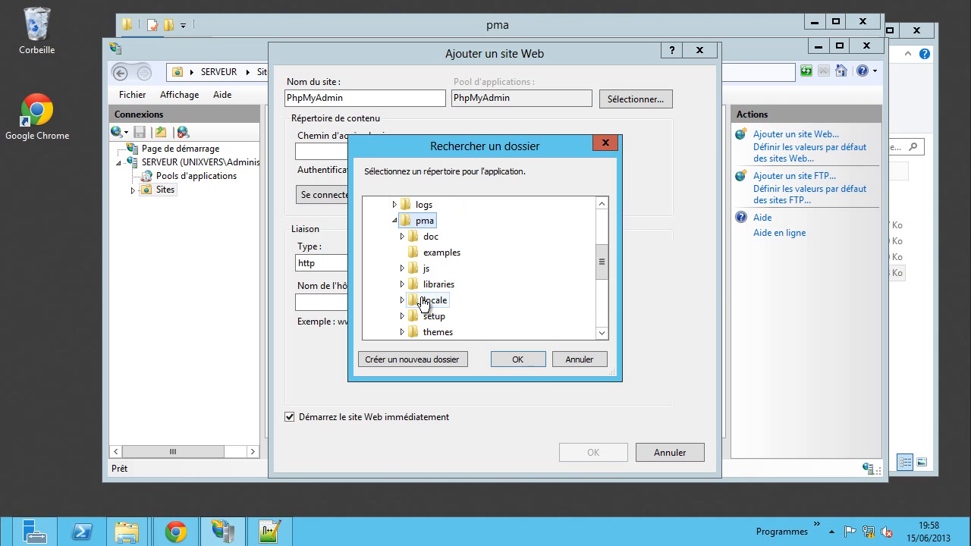
{"action": "left_click", "coordinate": [524, 362]}
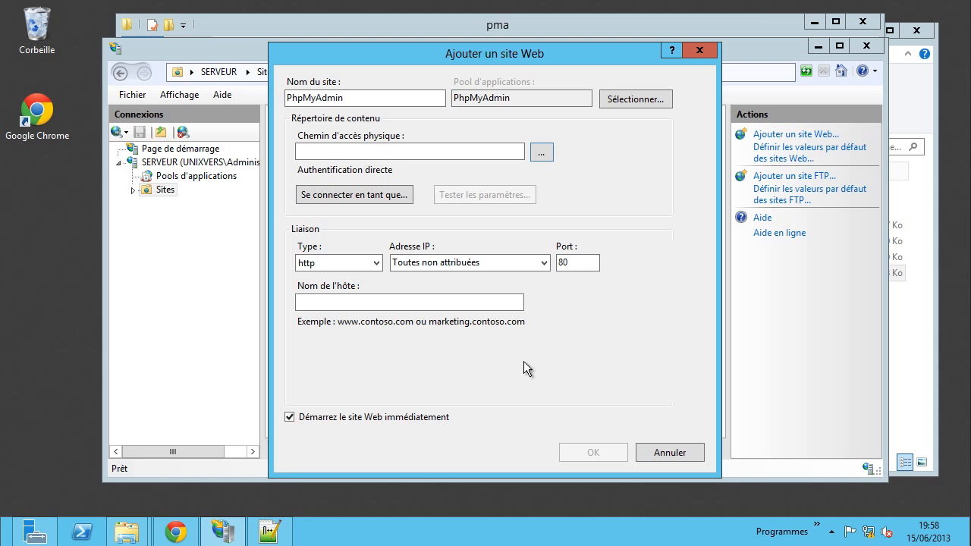
- Enter the host name pma.unixvers.net, copy it, and create the site
{"action": "left_click", "coordinate": [349, 303]}
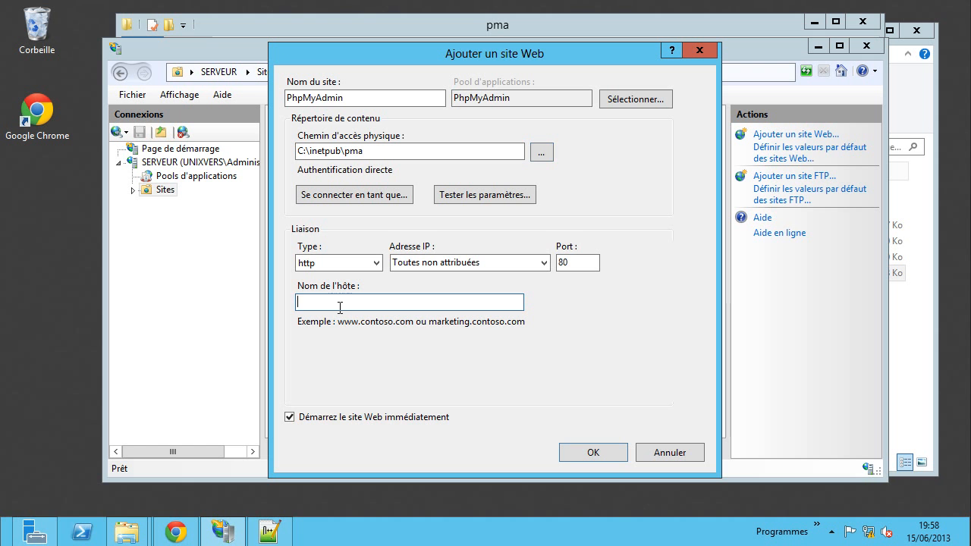
{"action": "type", "text": "pma"}
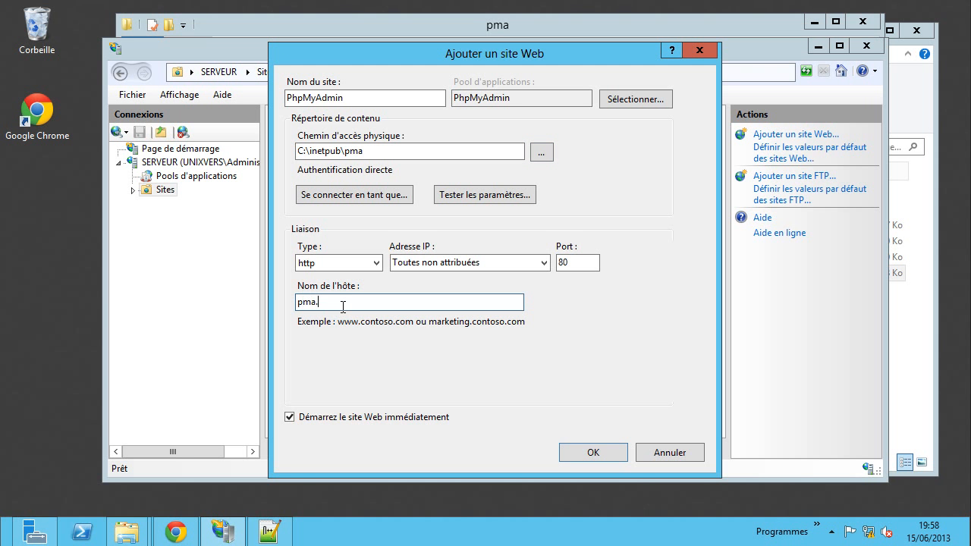
{"action": "type", "text": ".unixvers.net"}
{"action": "left_click_drag", "start_coordinate": [389, 301], "coordinate": [292, 302]}
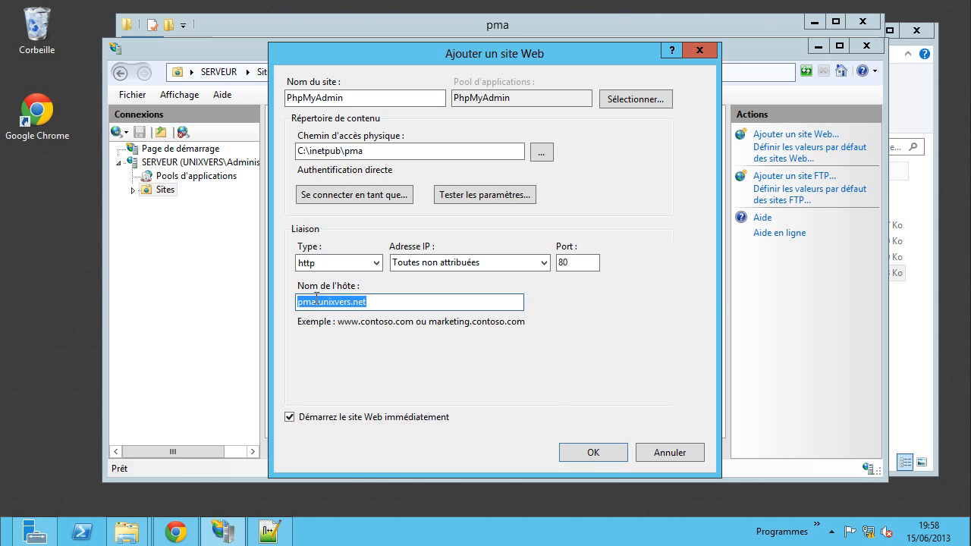
{"action": "right_click", "coordinate": [317, 300]}
{"action": "left_click", "coordinate": [363, 346]}
{"action": "left_click", "coordinate": [593, 453]}
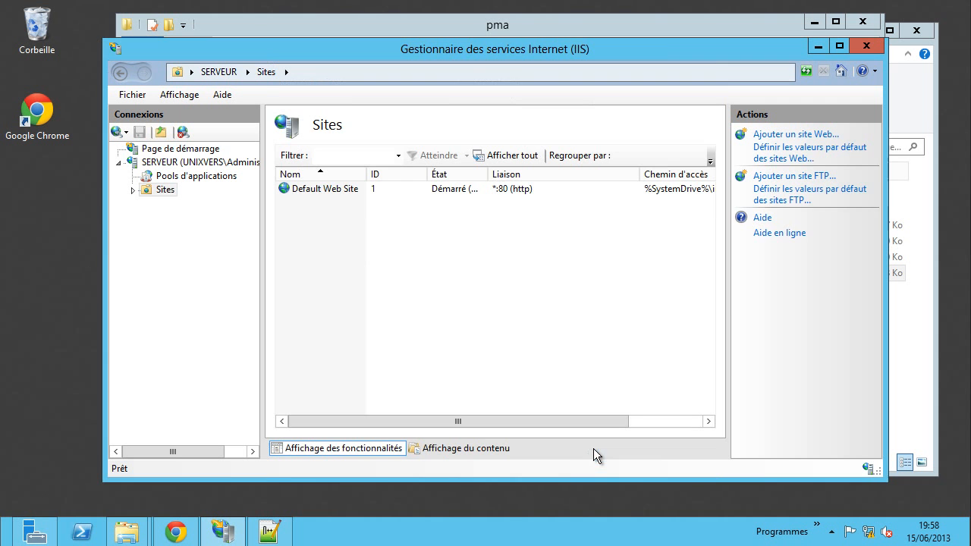
- Select the PhpMyAdmin site and browse pma.unixvers.net on *:80 in Chrome
{"action": "left_click", "coordinate": [319, 203]}
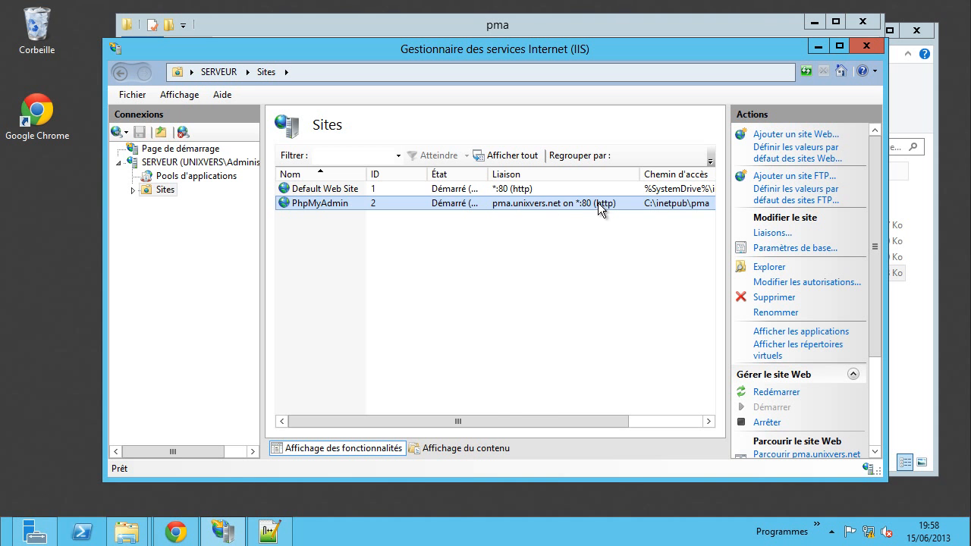
{"action": "left_click_drag", "start_coordinate": [516, 416], "coordinate": [569, 415]}
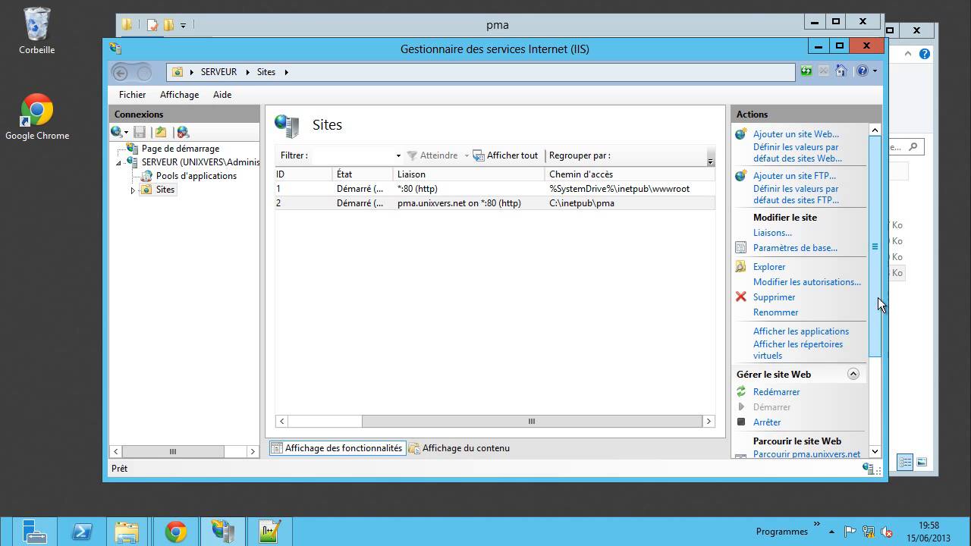
{"action": "scroll", "coordinate": [877, 327], "scroll_direction": "down", "scroll_amount": 3}
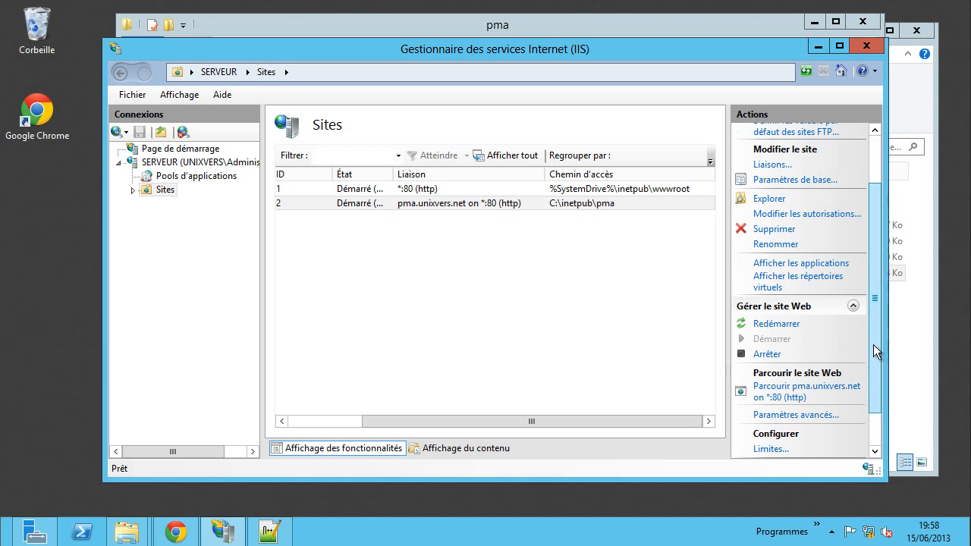
{"action": "left_click", "coordinate": [774, 392]}
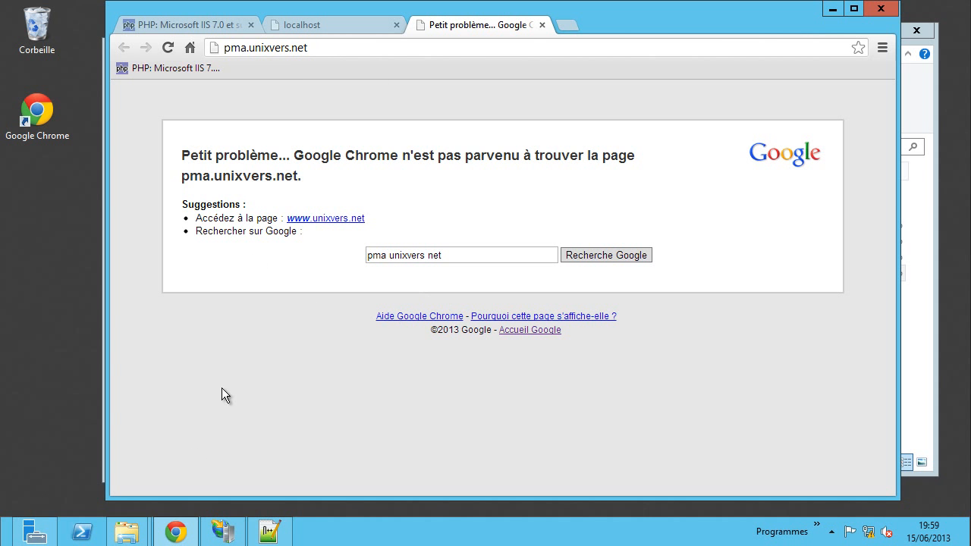
- Browse to C:\Windows\System32\Drivers\etc and open the hosts file with Notepad++
{"action": "mouse_move", "coordinate": [132, 533]}
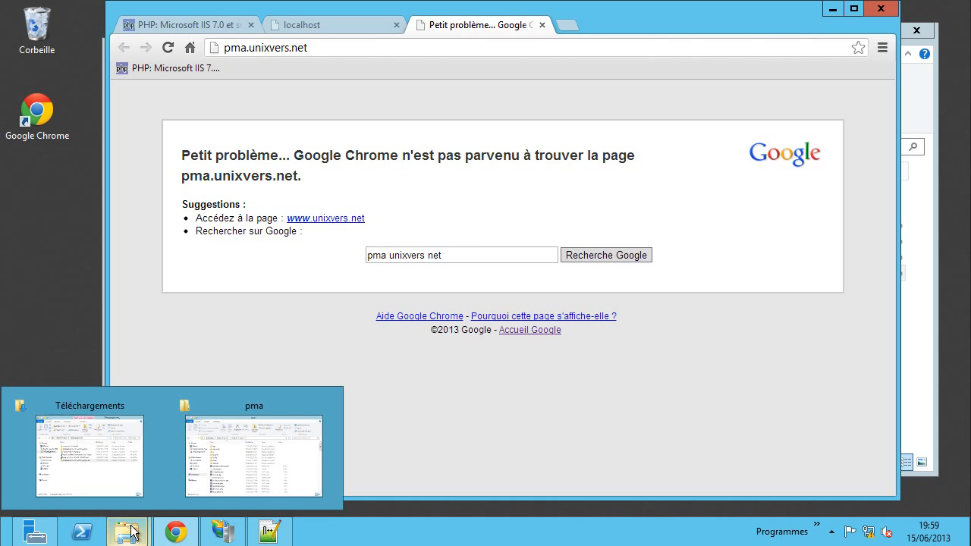
{"action": "left_click", "coordinate": [96, 475]}
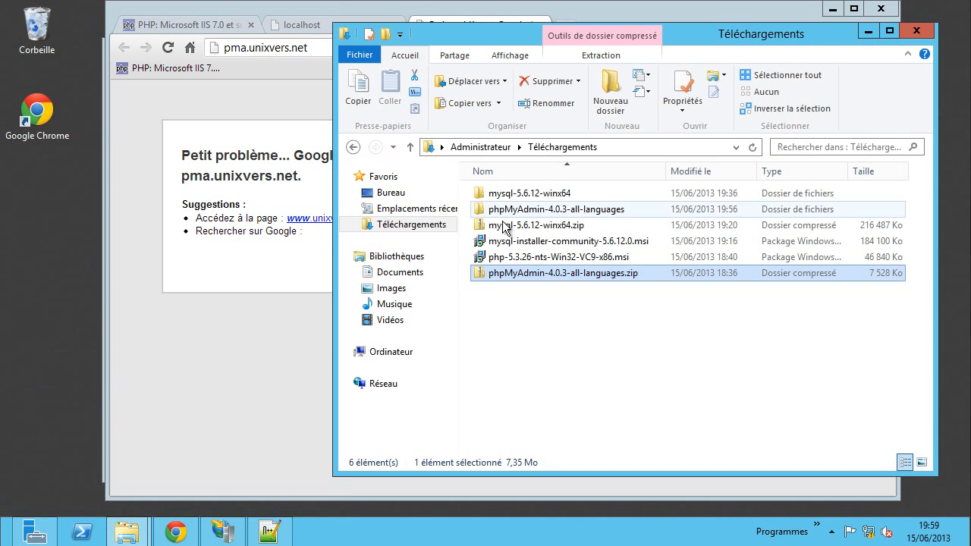
{"action": "left_click", "coordinate": [402, 355]}
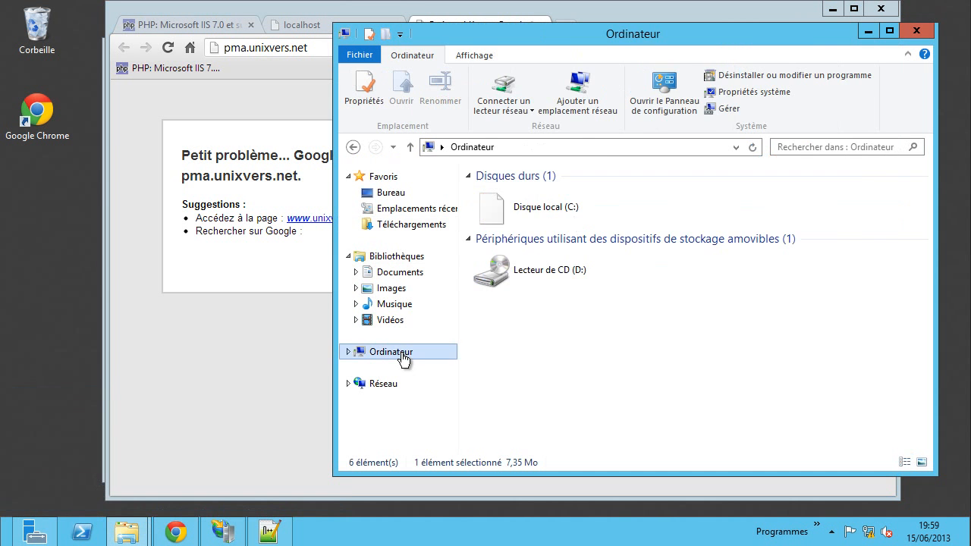
{"action": "double_click", "coordinate": [531, 205]}
{"action": "double_click", "coordinate": [507, 288]}
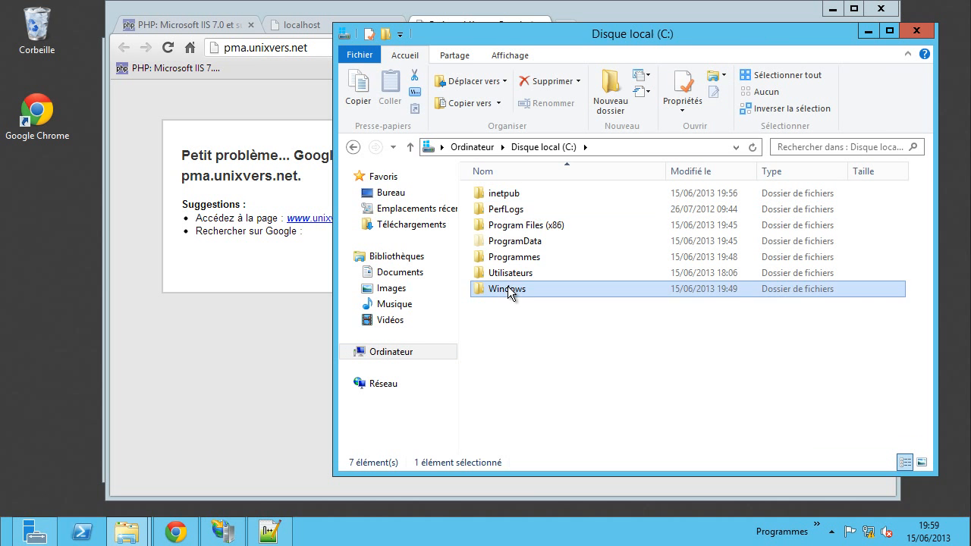
{"action": "scroll", "coordinate": [545, 291], "scroll_direction": "down", "scroll_amount": 7}
{"action": "scroll", "coordinate": [545, 311], "scroll_direction": "down", "scroll_amount": 7}
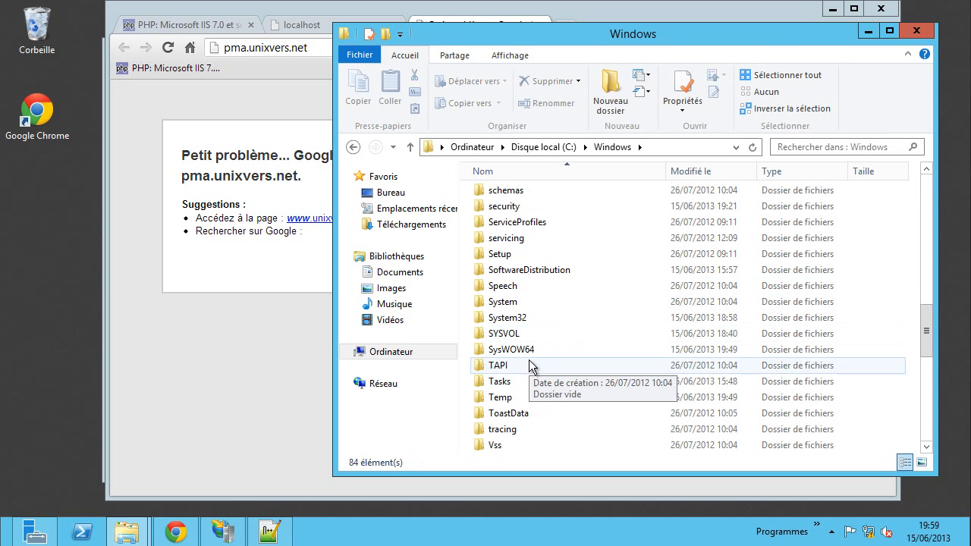
{"action": "double_click", "coordinate": [513, 314]}
{"action": "scroll", "coordinate": [547, 315], "scroll_direction": "down", "scroll_amount": 6}
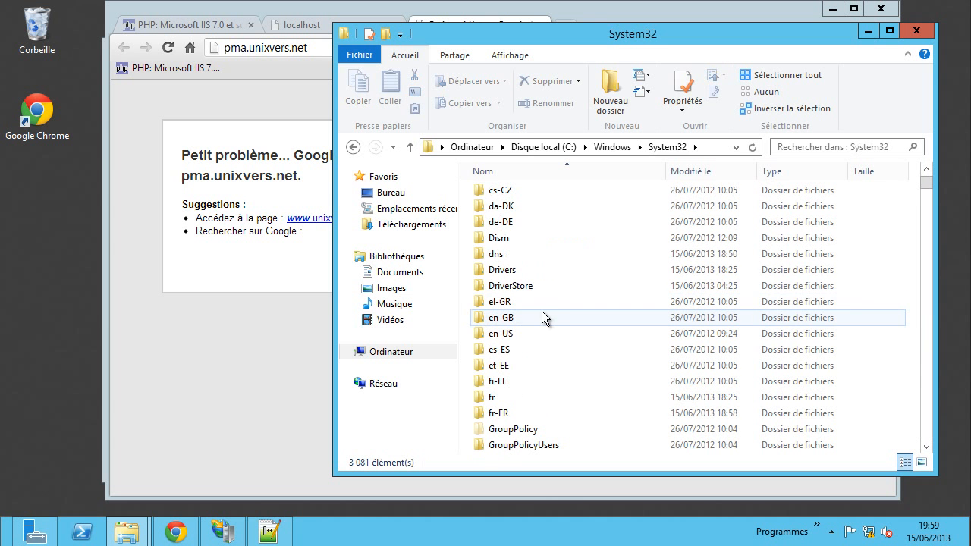
{"action": "double_click", "coordinate": [505, 271]}
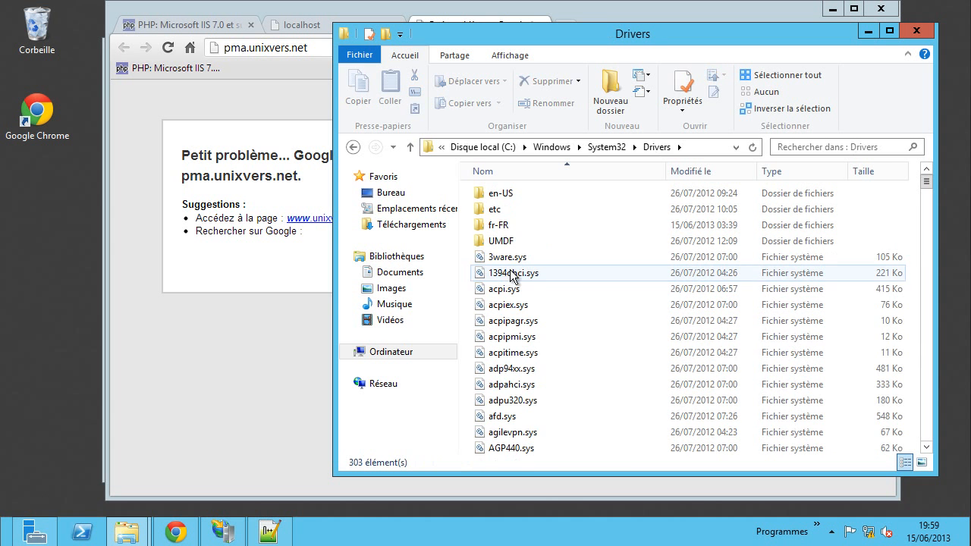
{"action": "double_click", "coordinate": [499, 210]}
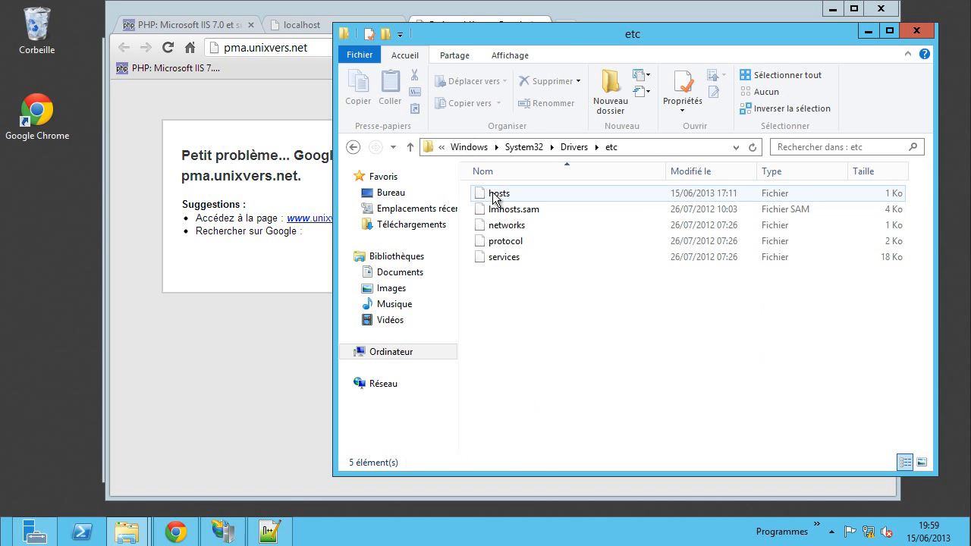
{"action": "right_click", "coordinate": [495, 199]}
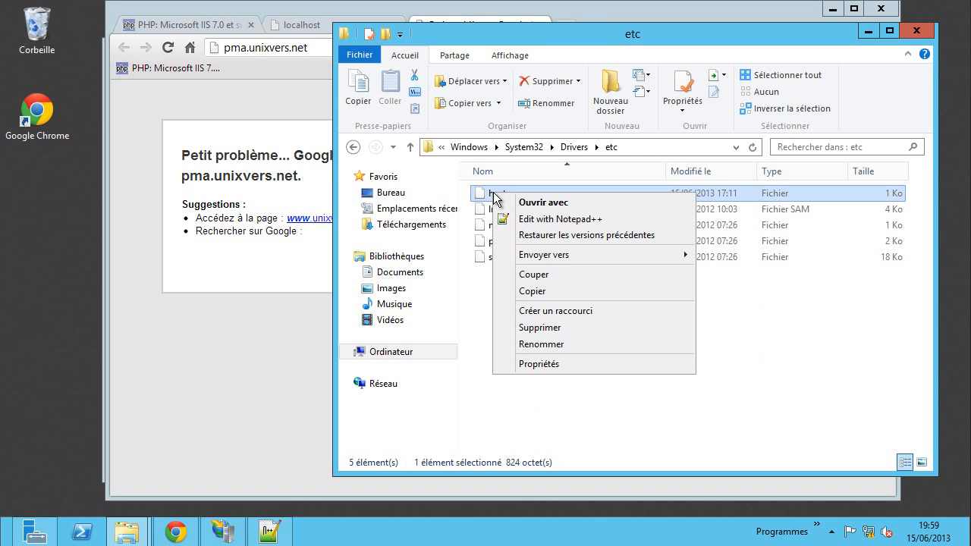
{"action": "left_click", "coordinate": [550, 220]}
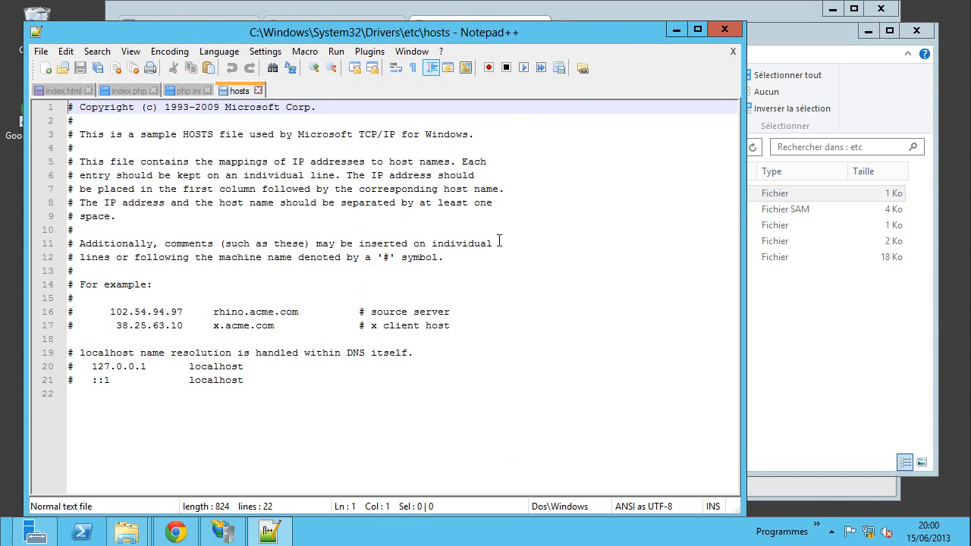
- Add '10.0.2.15 pma.unixvers.net' as line 22 of hosts, using the IP from Server Manager, and save
{"action": "left_click", "coordinate": [195, 395]}
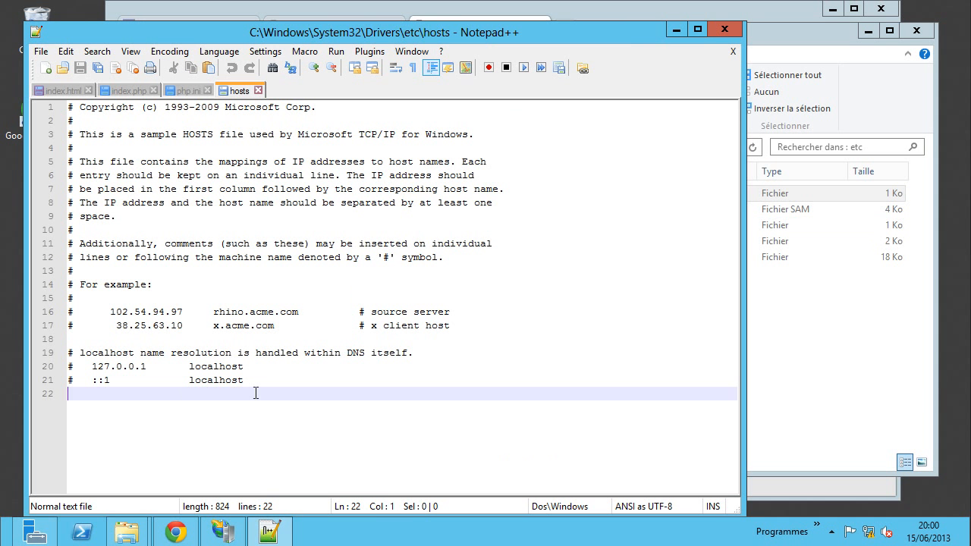
{"action": "type", "text": "pma.unixvers.net"}
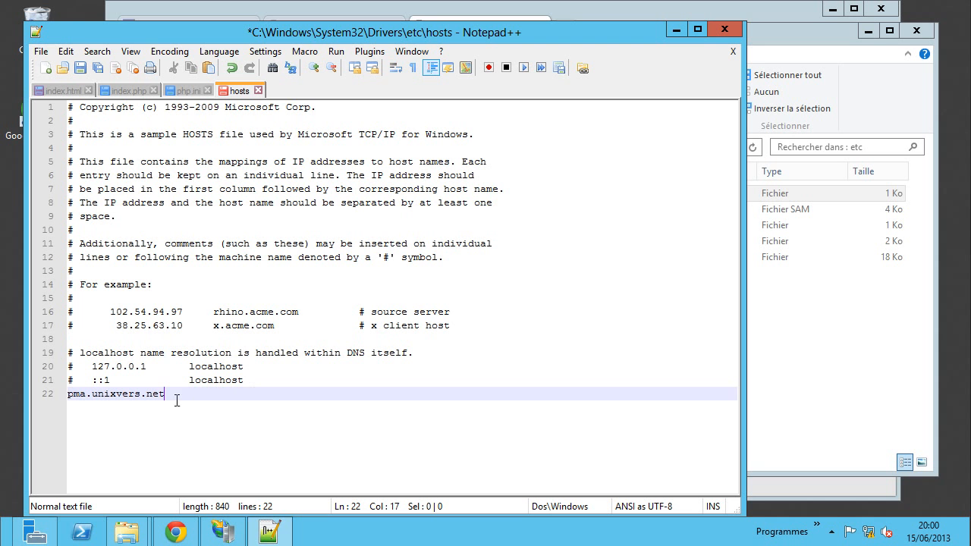
{"action": "left_click", "coordinate": [69, 393]}
{"action": "key", "text": "shift+End"}
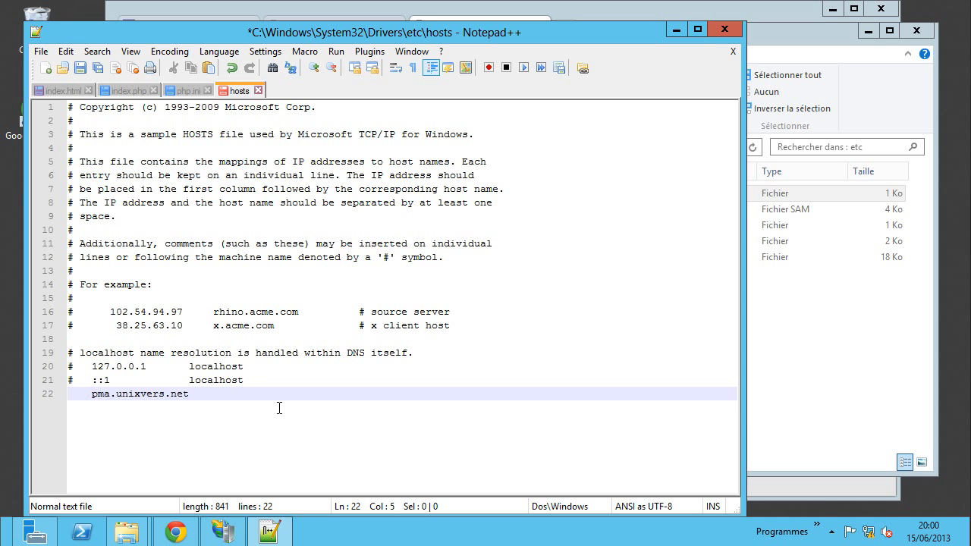
{"action": "left_click", "coordinate": [34, 531]}
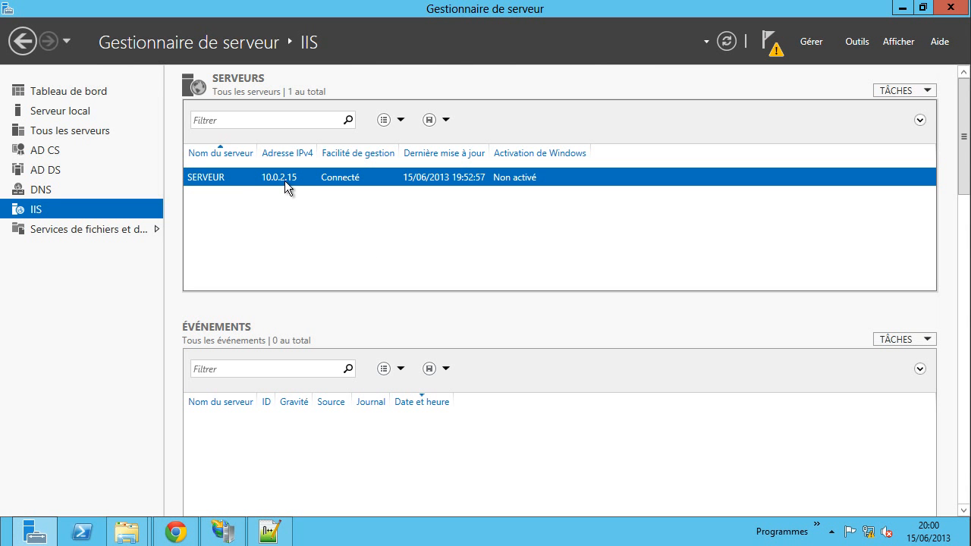
{"action": "left_click", "coordinate": [269, 531]}
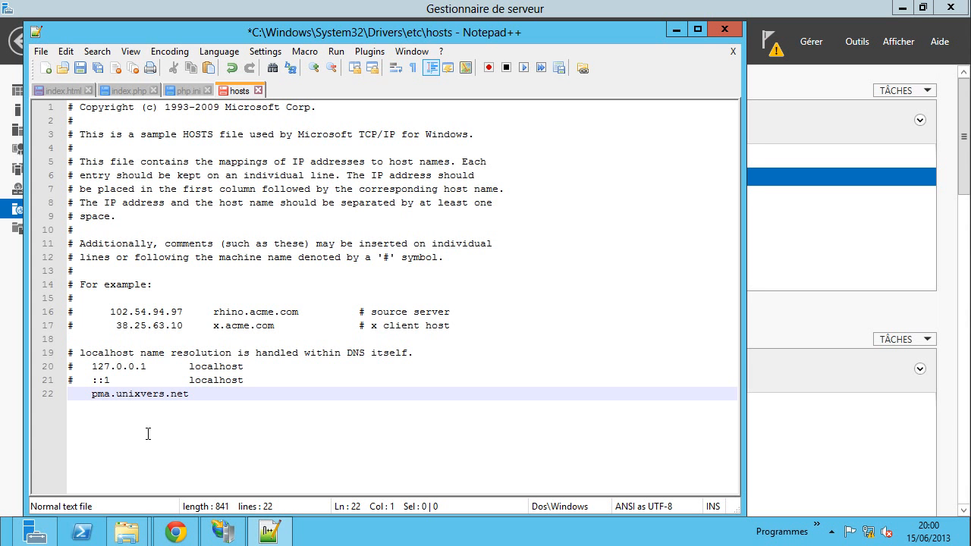
{"action": "type", "text": "10.0.2.15"}
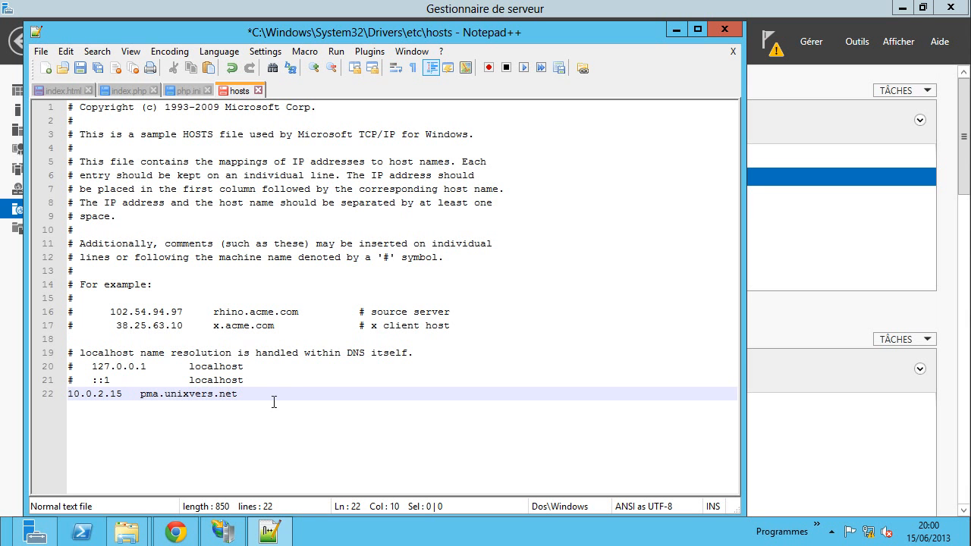
{"action": "key", "text": "ctrl+s"}
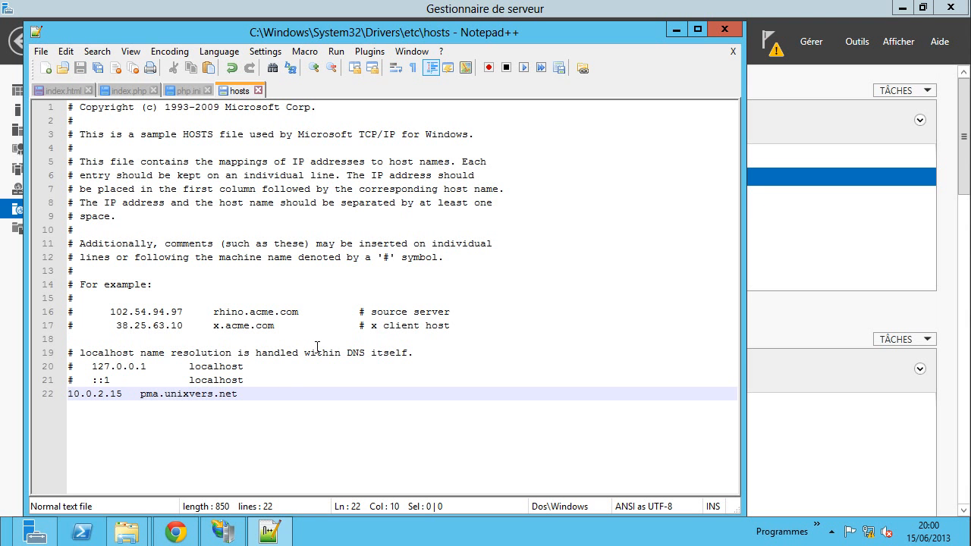
{"action": "left_click", "coordinate": [176, 532]}
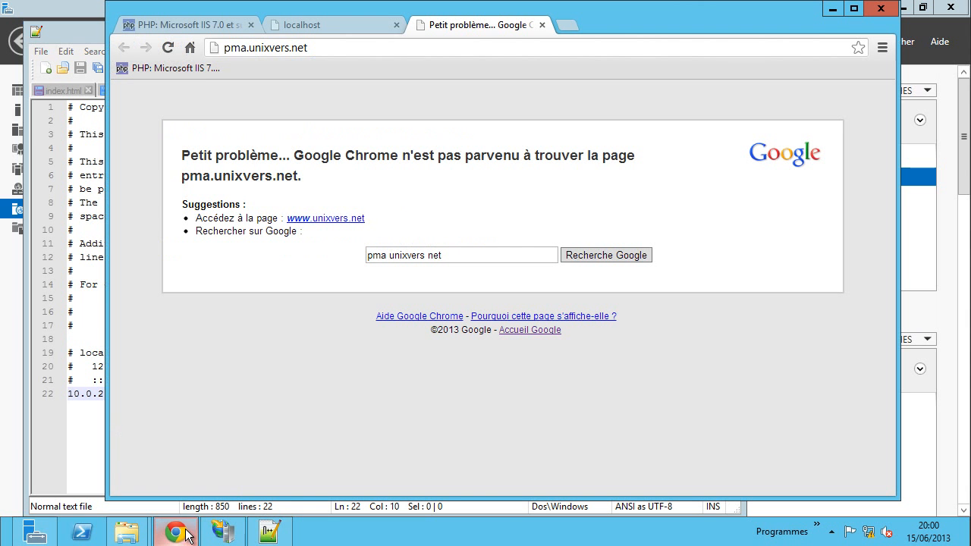
- Reload pma.unixvers.net in Chrome to reach the phpMyAdmin login page, checking the site in IIS Manager
{"action": "left_click", "coordinate": [168, 47]}
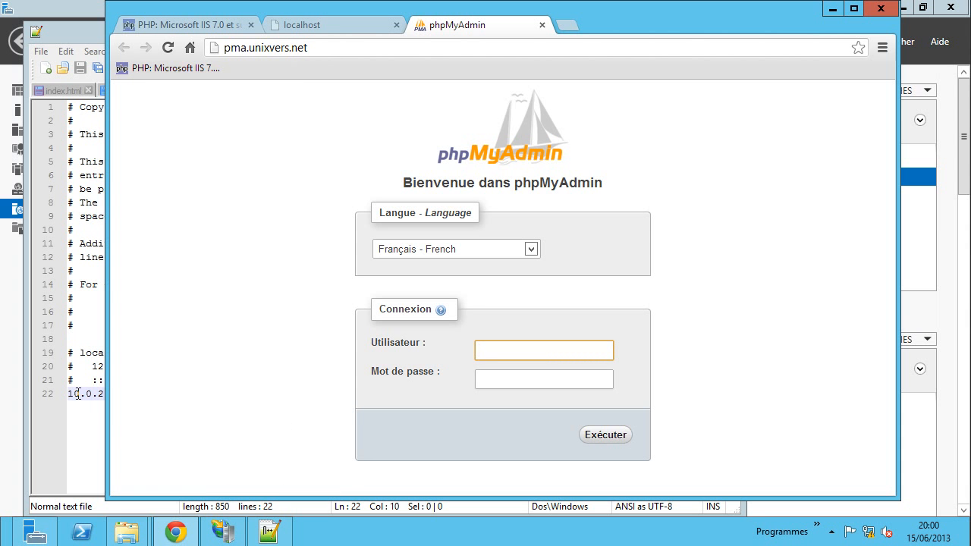
{"action": "left_click", "coordinate": [223, 532]}
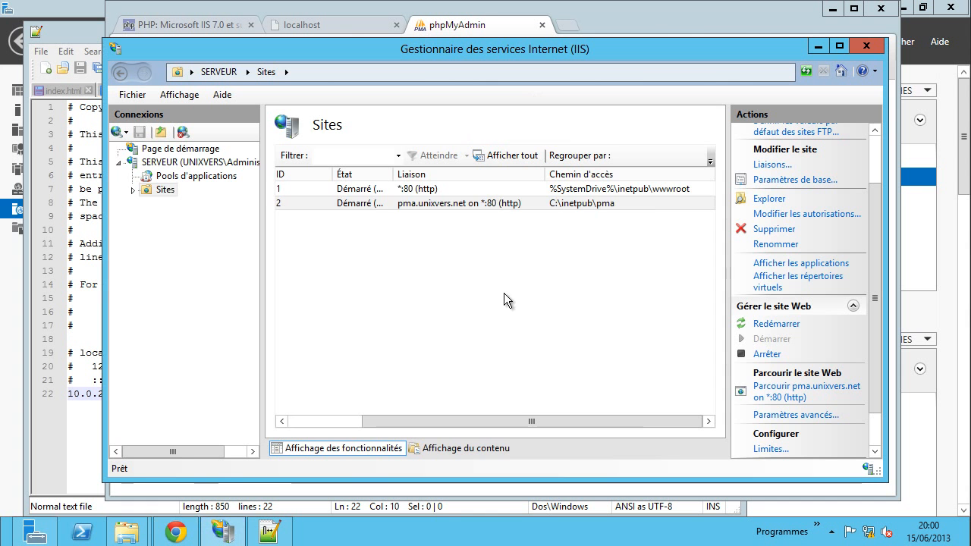
{"action": "left_click", "coordinate": [486, 205]}
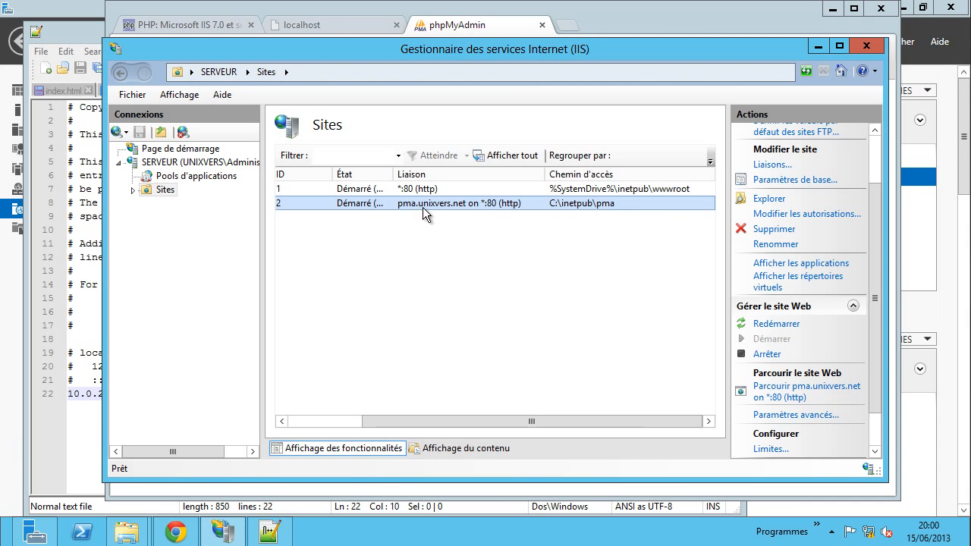
{"action": "left_click", "coordinate": [191, 532]}
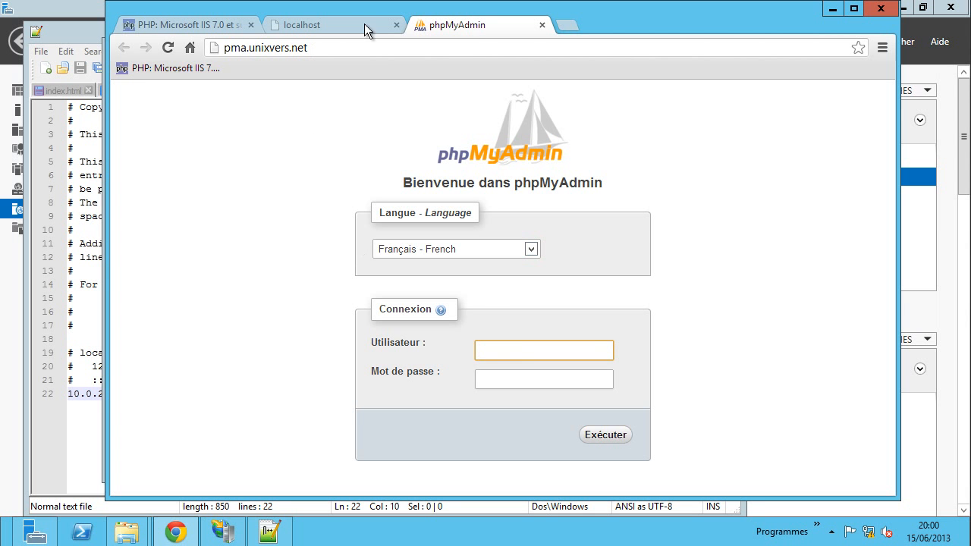
- Log in to phpMyAdmin at pma.unixvers.net as root with the account password
{"action": "left_click", "coordinate": [736, 289]}
{"action": "left_click", "coordinate": [506, 350]}
{"action": "type", "text": "root"}
{"action": "key", "text": "Tab"}
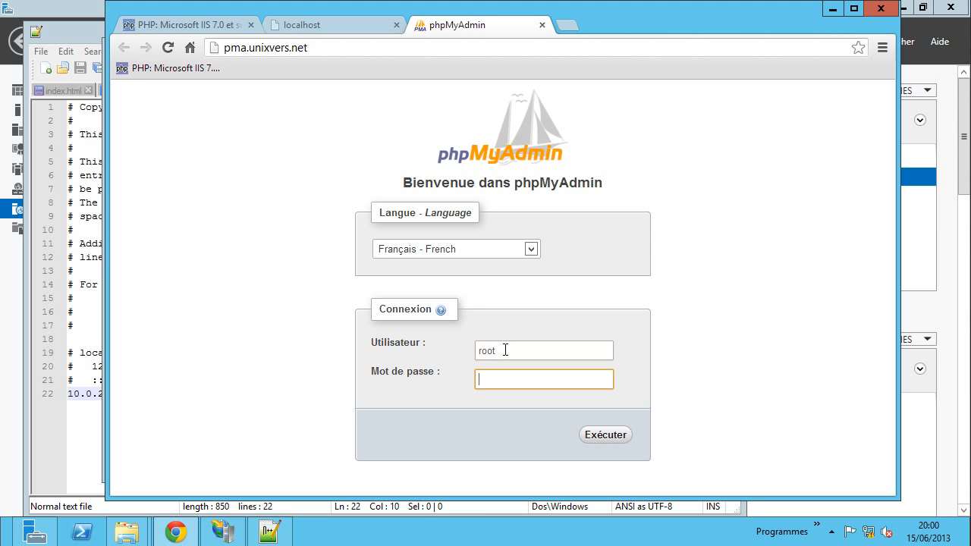
{"action": "type", "text": "r"}
{"action": "type", "text": "•"}
{"action": "key", "text": "Return"}
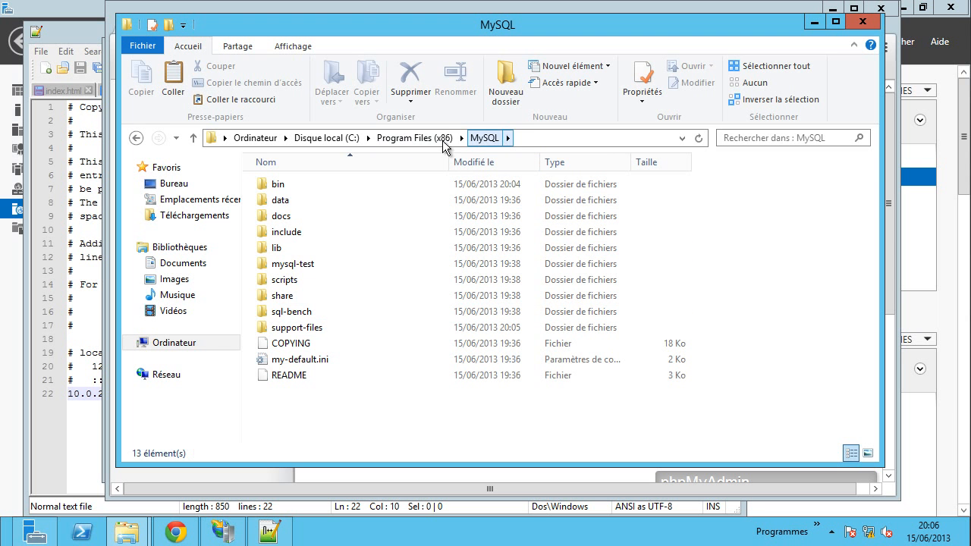
- Copy the C:\Program Files (x86)\MySQL\bin folder path from the address bar
{"action": "double_click", "coordinate": [321, 186]}
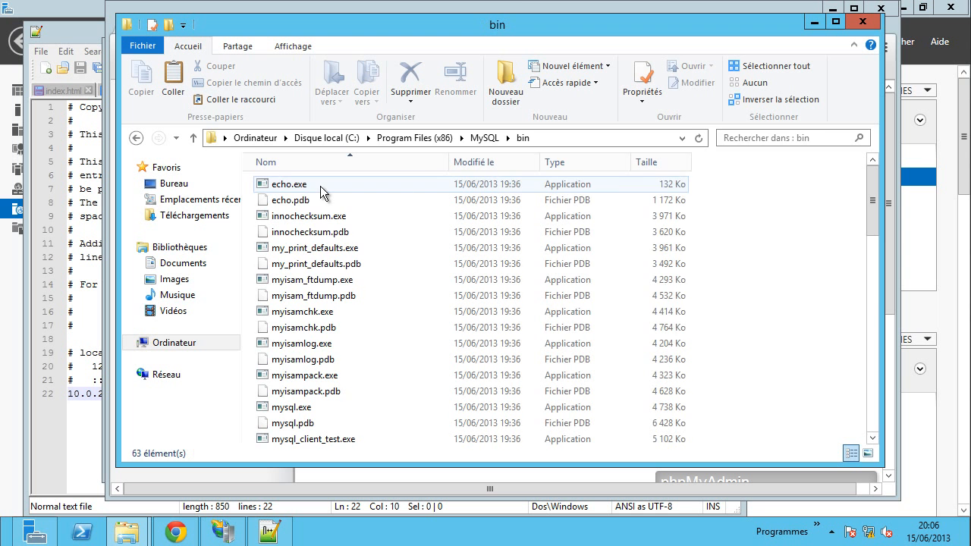
{"action": "left_click", "coordinate": [568, 137]}
{"action": "right_click", "coordinate": [568, 137]}
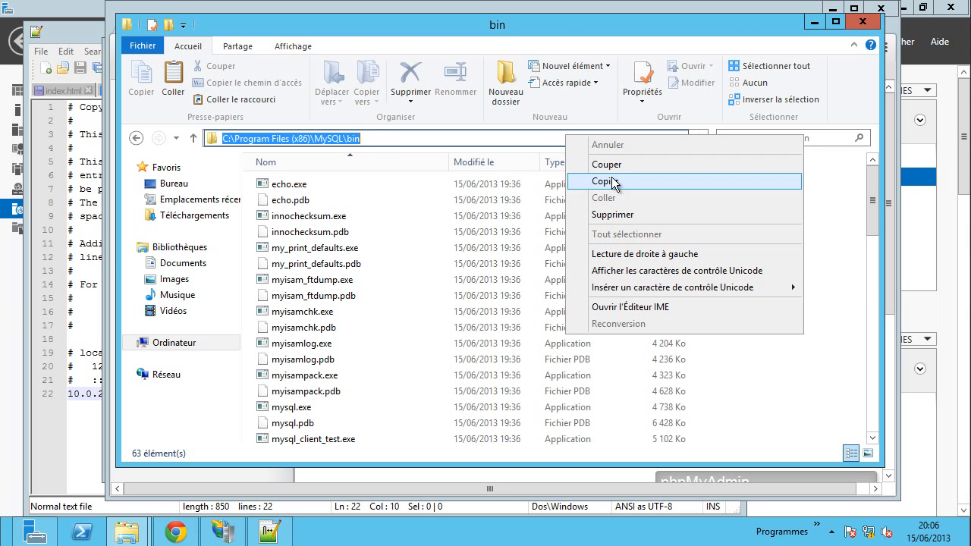
{"action": "left_click", "coordinate": [588, 179]}
- Open the system Path variable for editing in the Environment Variables dialog
{"action": "right_click", "coordinate": [211, 341]}
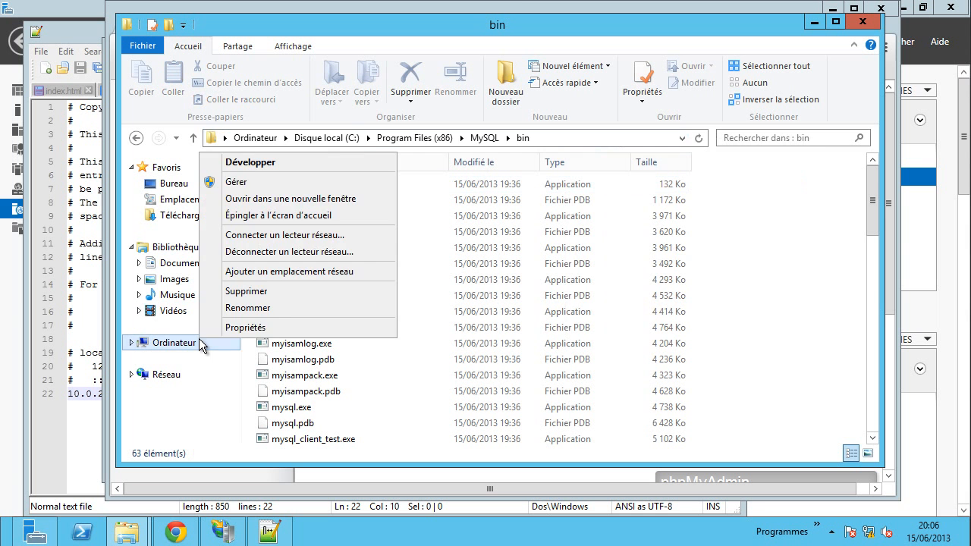
{"action": "left_click", "coordinate": [237, 331]}
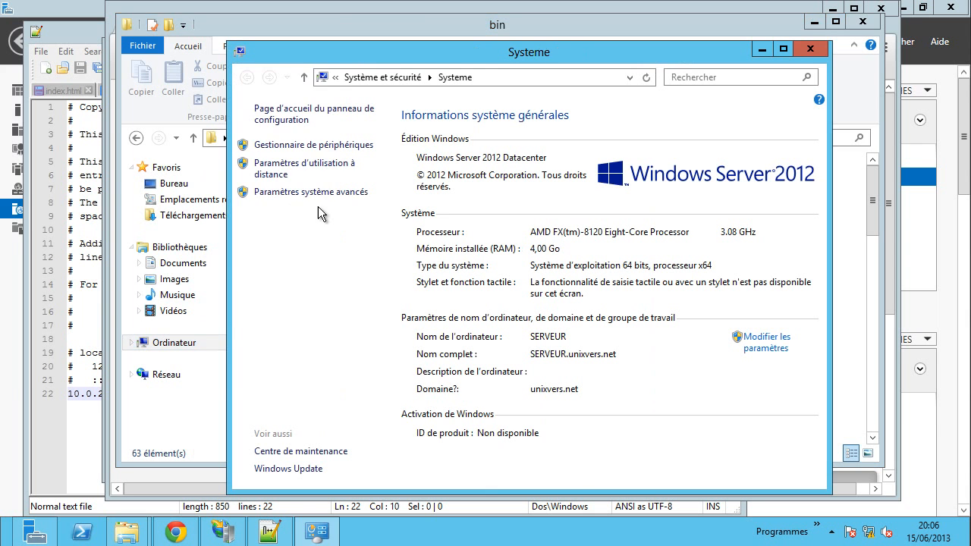
{"action": "left_click", "coordinate": [303, 192]}
{"action": "left_click", "coordinate": [261, 338]}
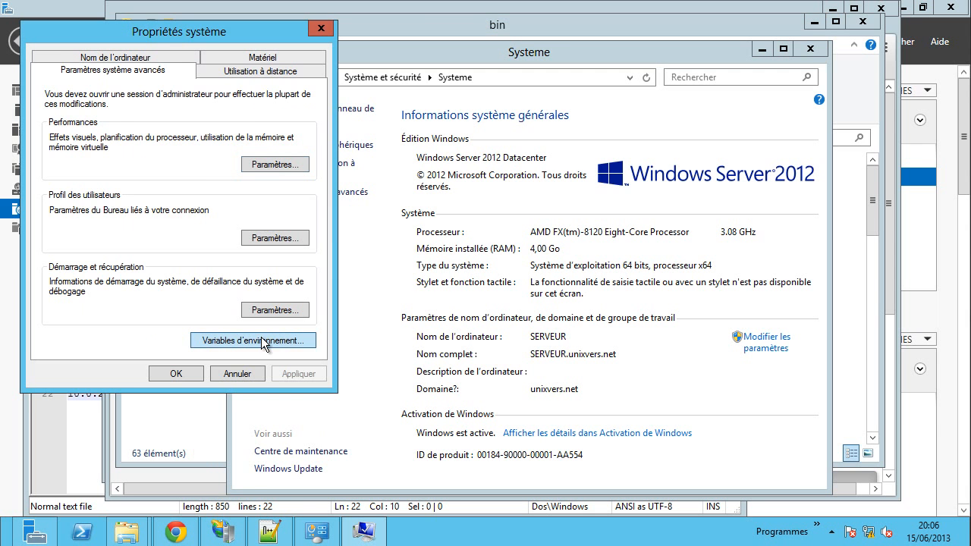
{"action": "left_click", "coordinate": [157, 285]}
{"action": "scroll", "coordinate": [157, 284], "scroll_direction": "down", "scroll_amount": 1}
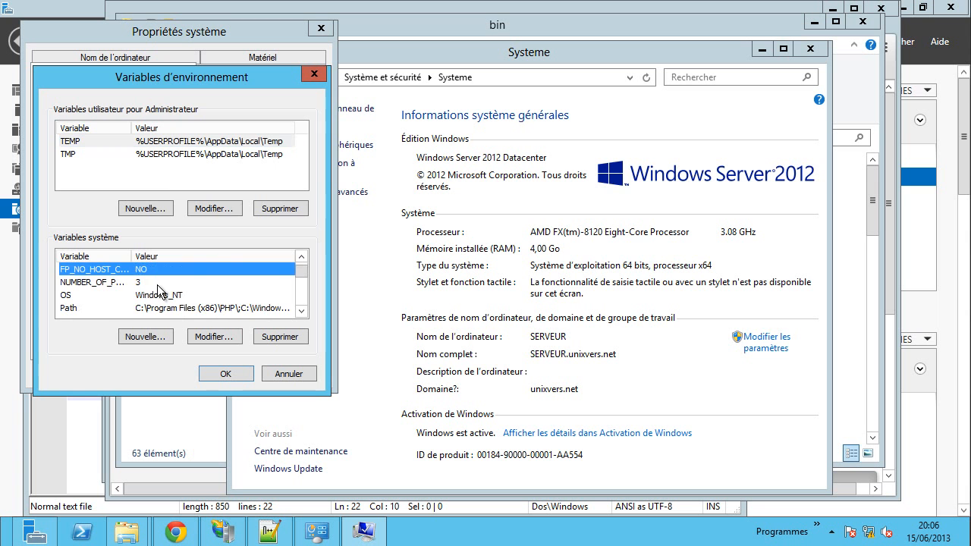
{"action": "left_click", "coordinate": [102, 307]}
{"action": "left_click", "coordinate": [210, 337]}
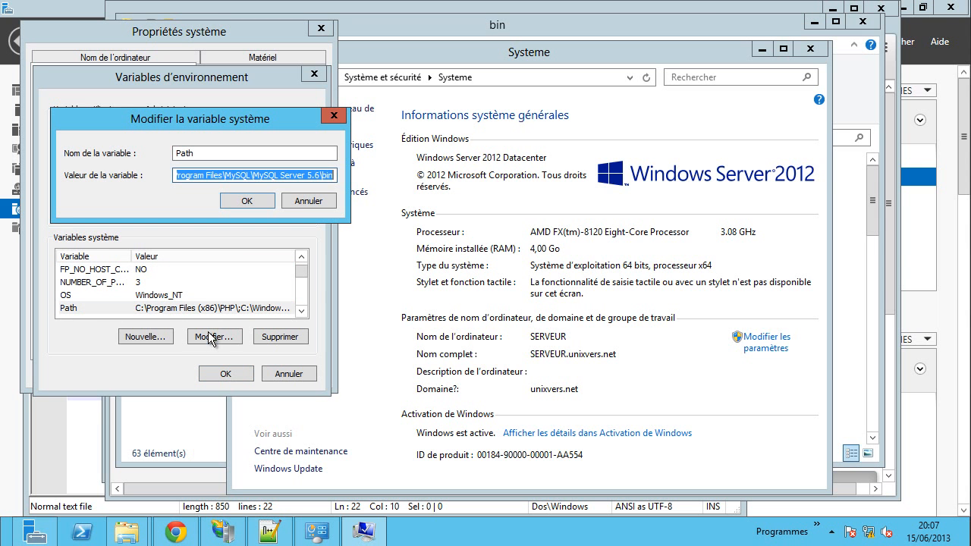
- Replace the MySQL Server 5.6\bin Path entry with C:\Program Files (x86)\MySQL\bin and confirm
{"action": "left_click", "coordinate": [251, 178]}
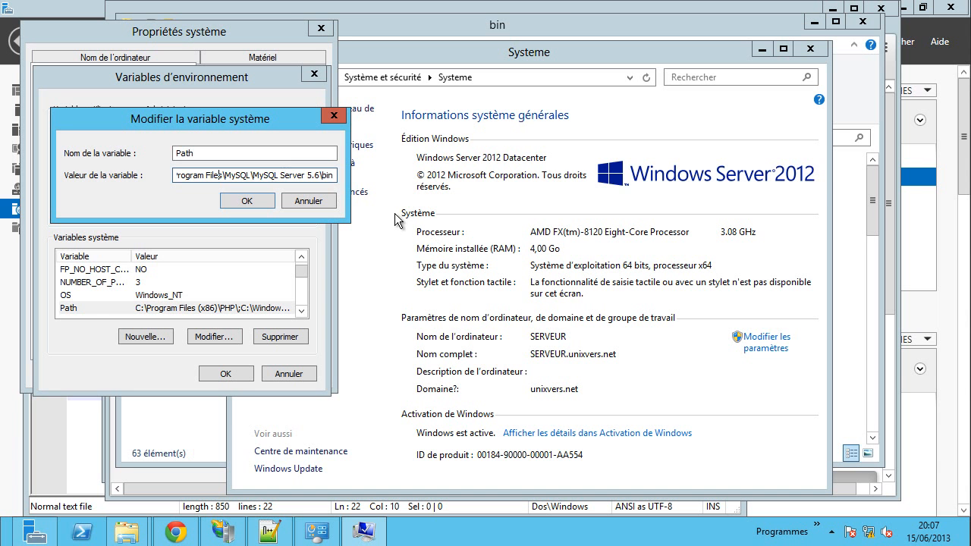
{"action": "key", "text": "Left"}
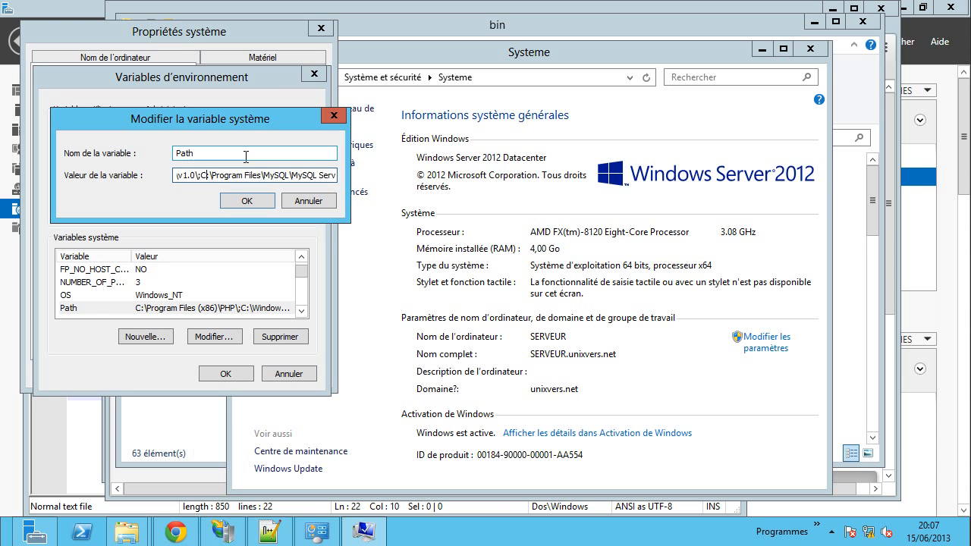
{"action": "left_click_drag", "start_coordinate": [204, 175], "coordinate": [362, 175]}
{"action": "key", "text": "Left"}
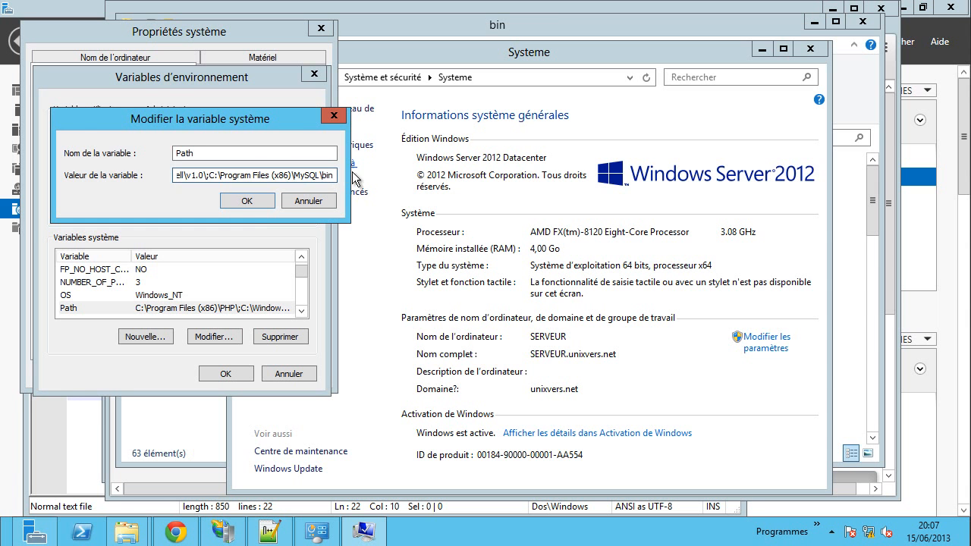
{"action": "left_click", "coordinate": [240, 201]}
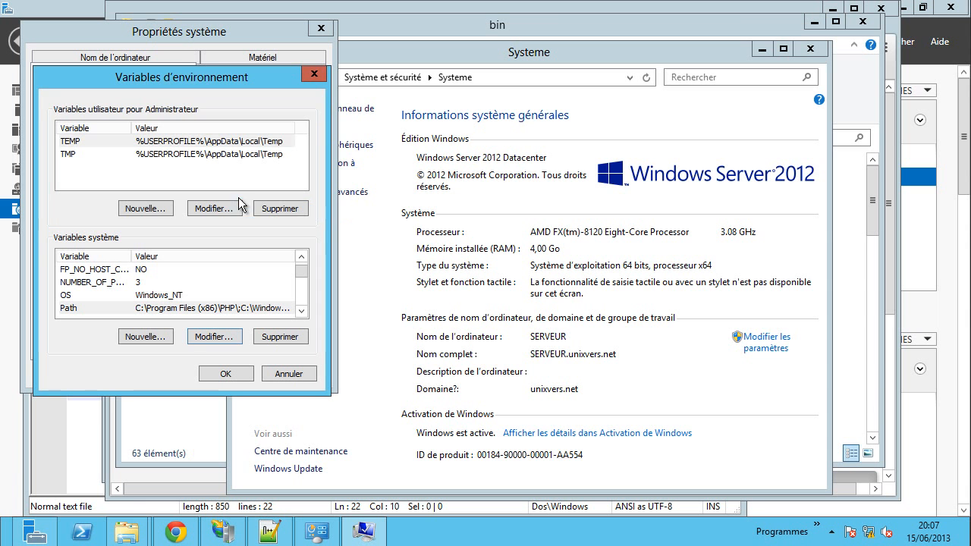
{"action": "left_click", "coordinate": [235, 376]}
{"action": "left_click", "coordinate": [190, 359]}
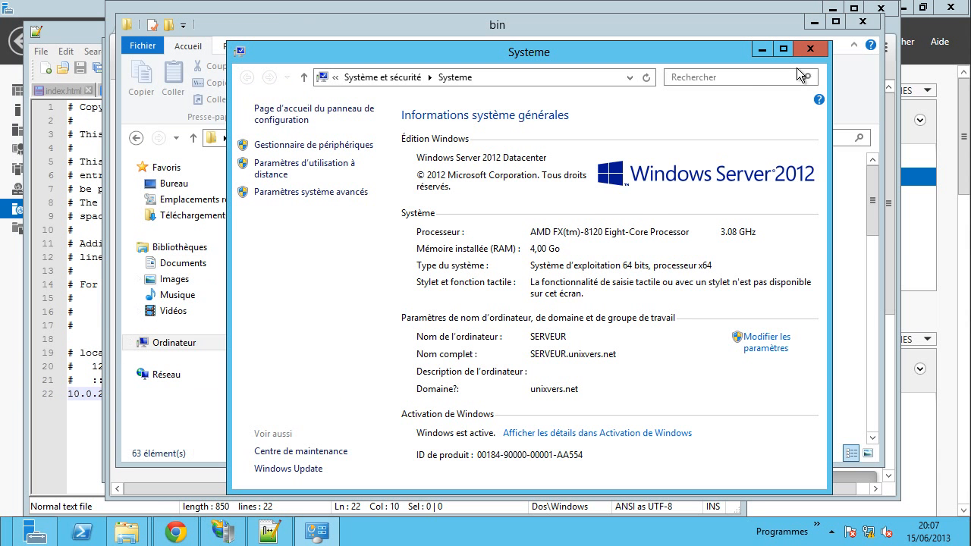
{"action": "left_click", "coordinate": [811, 48]}
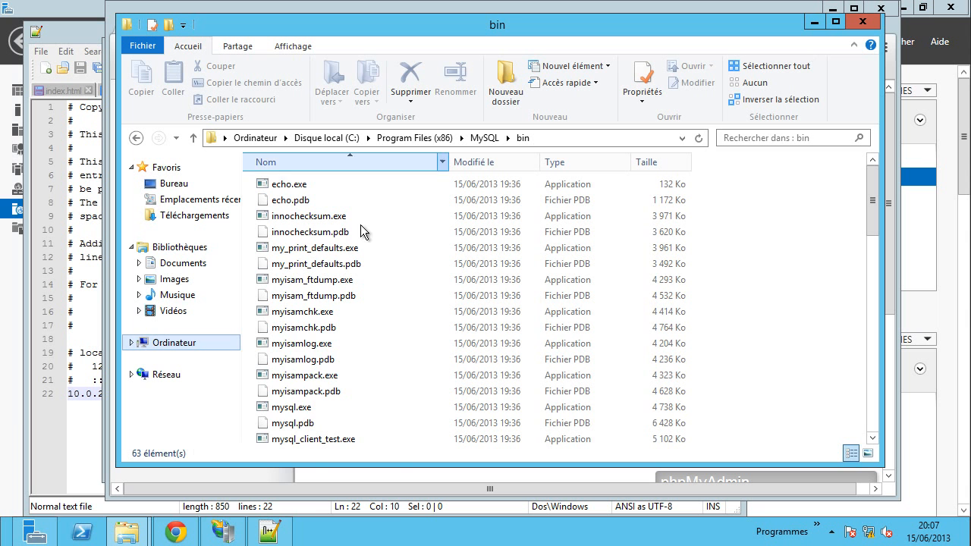
- Run mysqld -v in a new cmd window, getting only a TIMESTAMP warning
{"action": "mouse_move", "coordinate": [245, 531]}
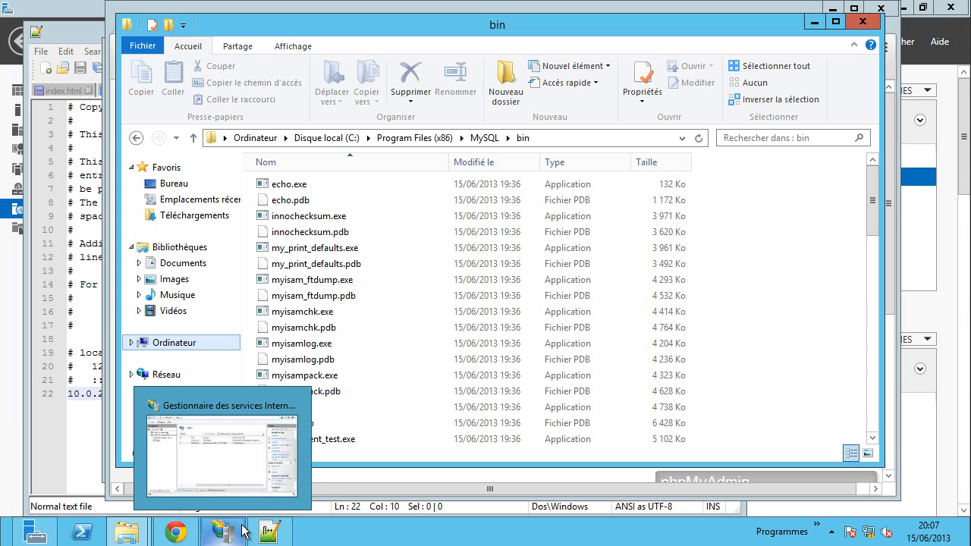
{"action": "key", "text": "super+r"}
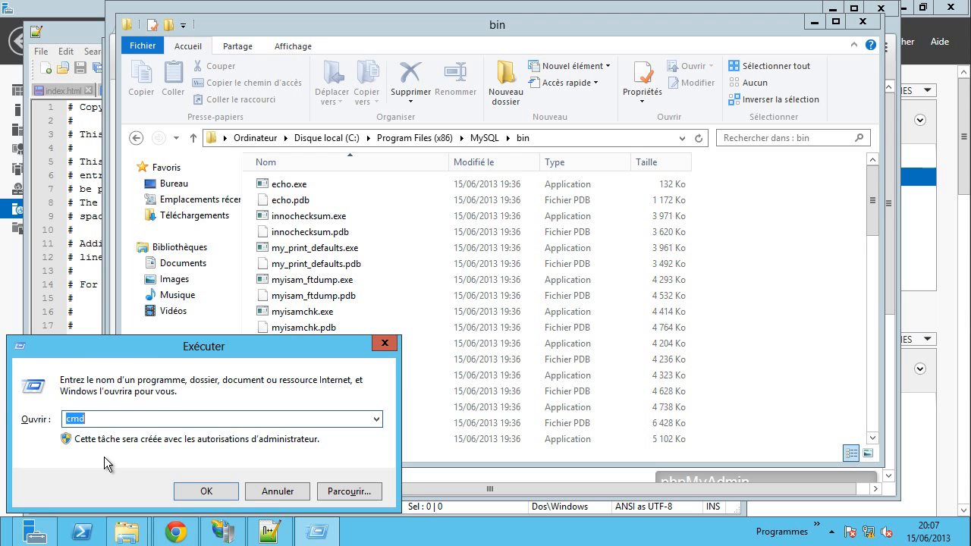
{"action": "key", "text": "Return"}
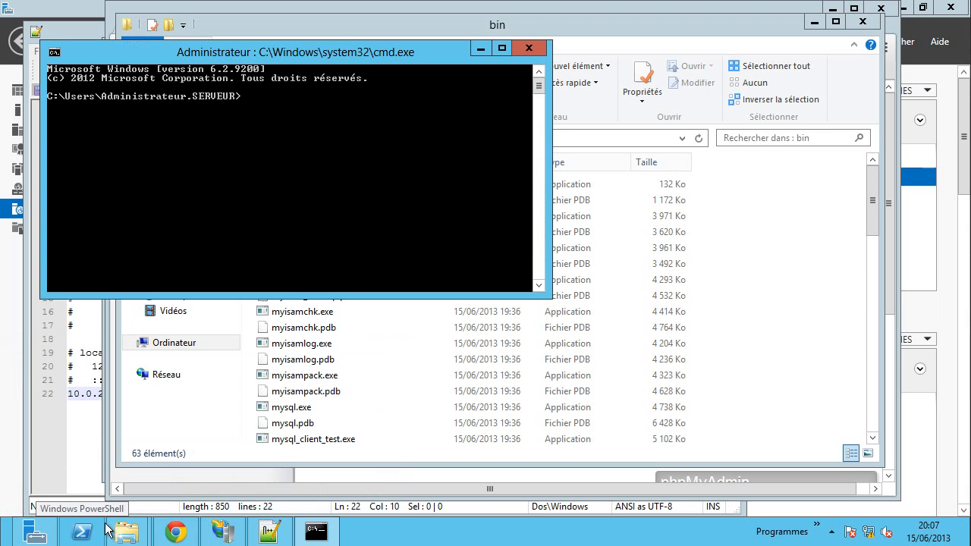
{"action": "type", "text": "mysqld"}
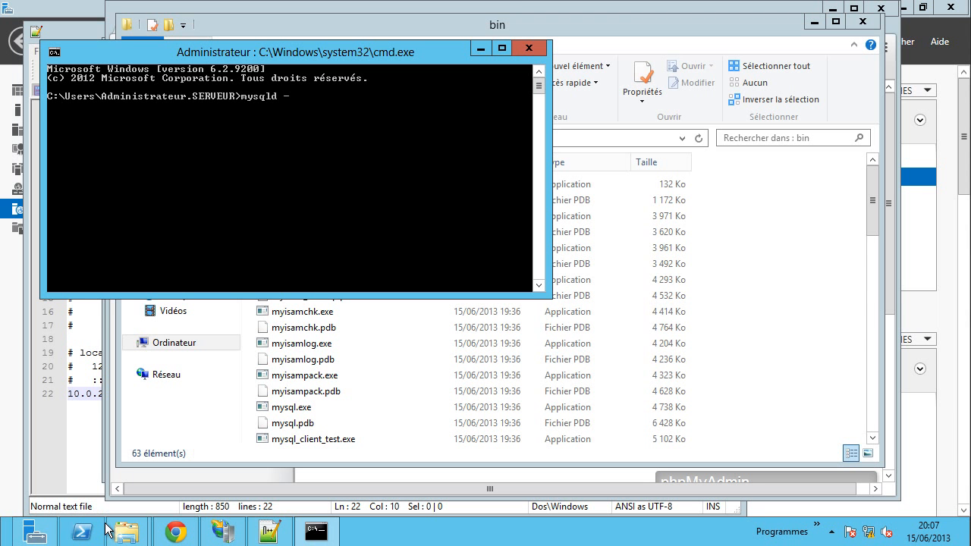
{"action": "type", "text": " -v"}
{"action": "key", "text": "Return"}
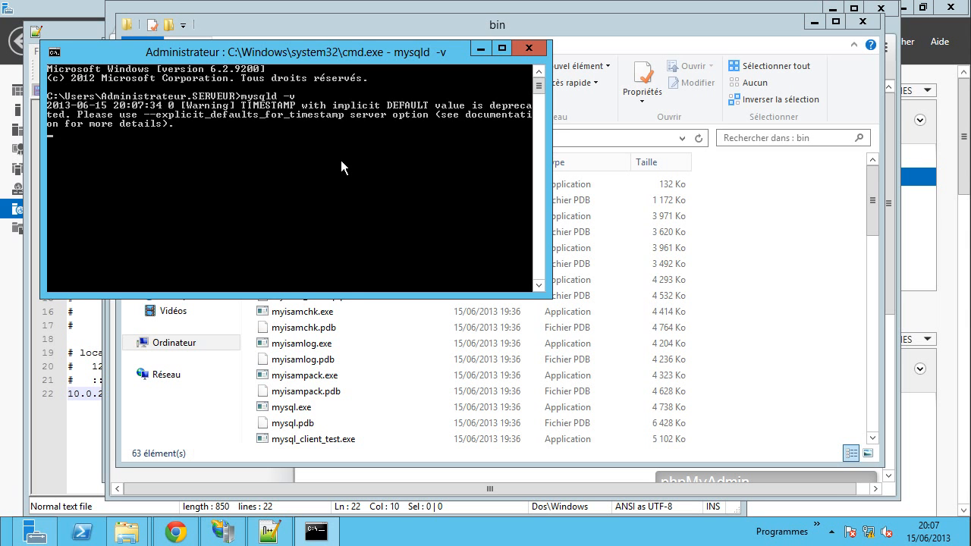
- Close the console and end the mysqld.exe process from Task Manager's Détails tab
{"action": "left_click", "coordinate": [531, 48]}
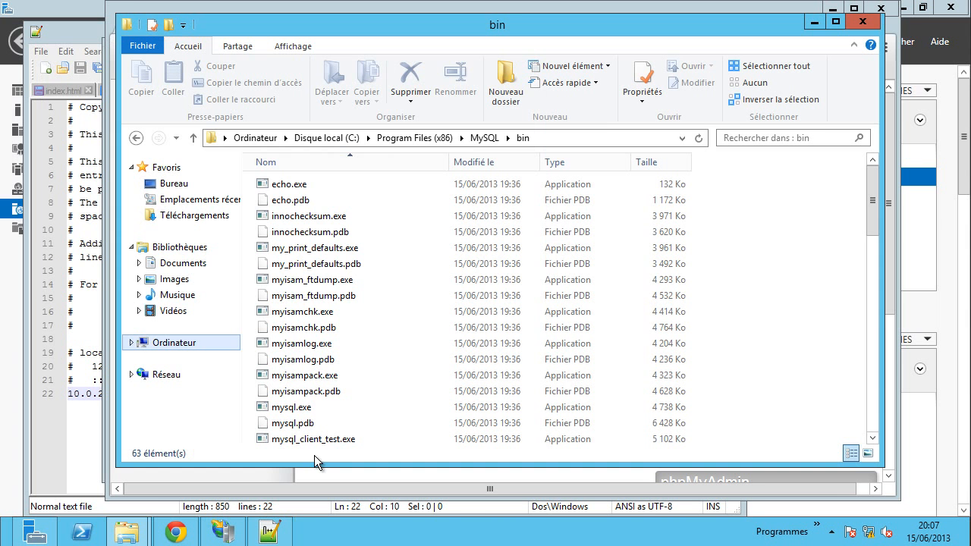
{"action": "right_click", "coordinate": [359, 539]}
{"action": "left_click", "coordinate": [432, 485]}
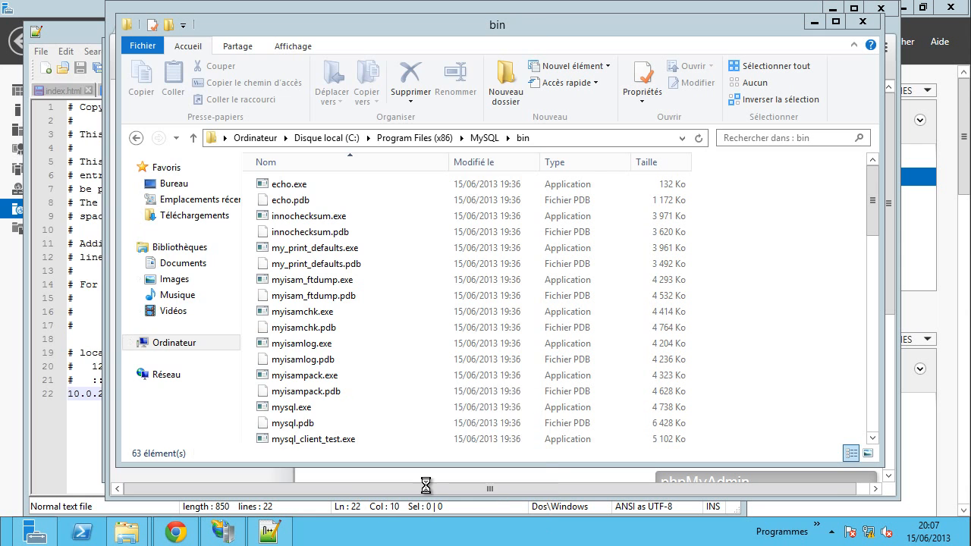
{"action": "left_click", "coordinate": [227, 89]}
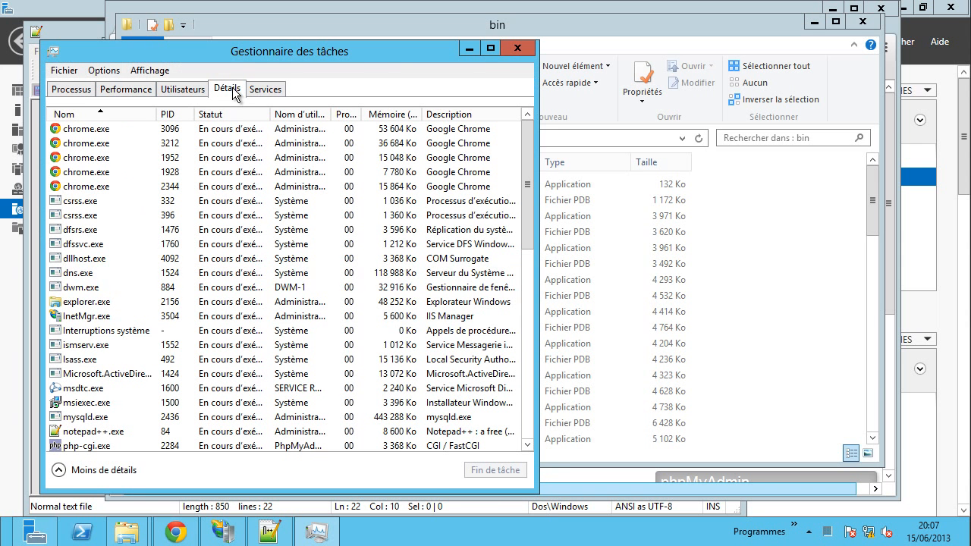
{"action": "left_click", "coordinate": [106, 349]}
{"action": "scroll", "coordinate": [114, 372], "scroll_direction": "down", "scroll_amount": 1}
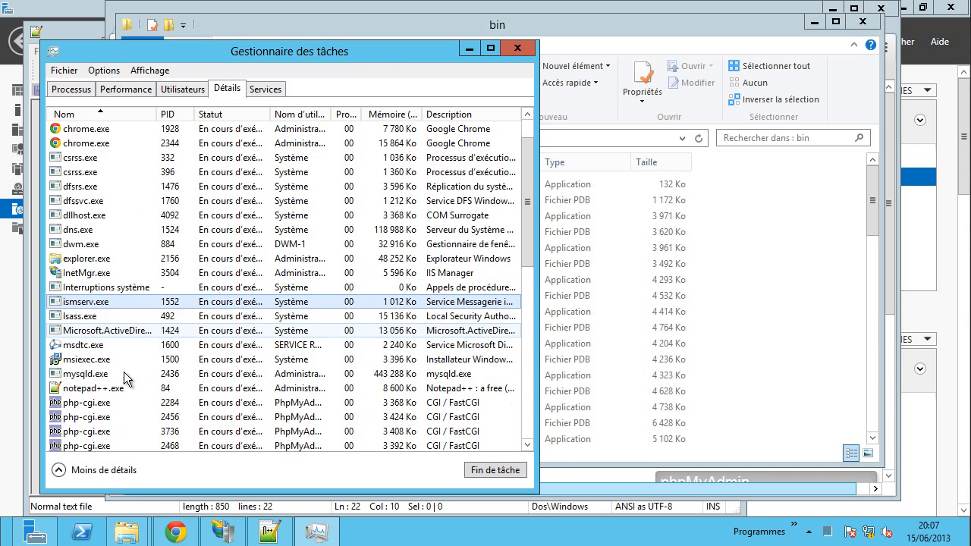
{"action": "left_click", "coordinate": [89, 375]}
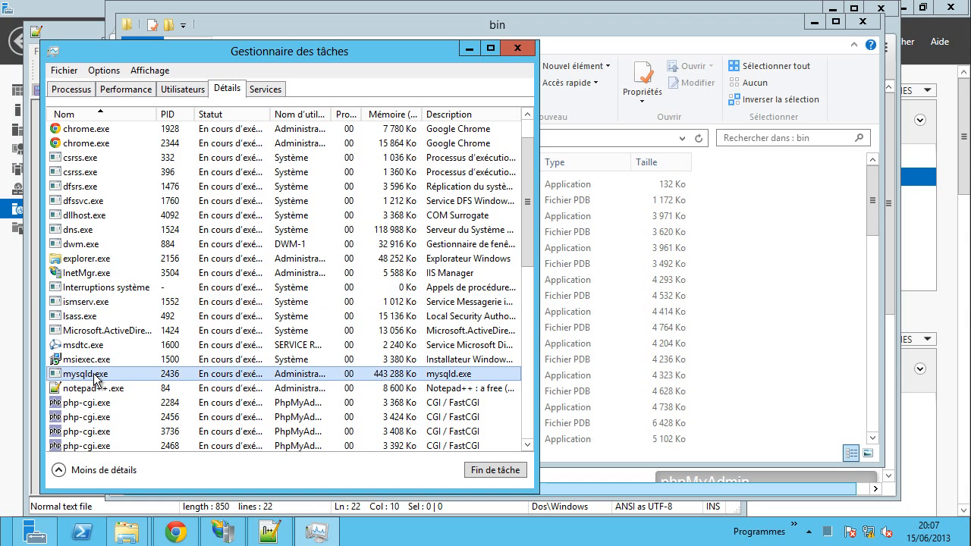
{"action": "right_click", "coordinate": [95, 375]}
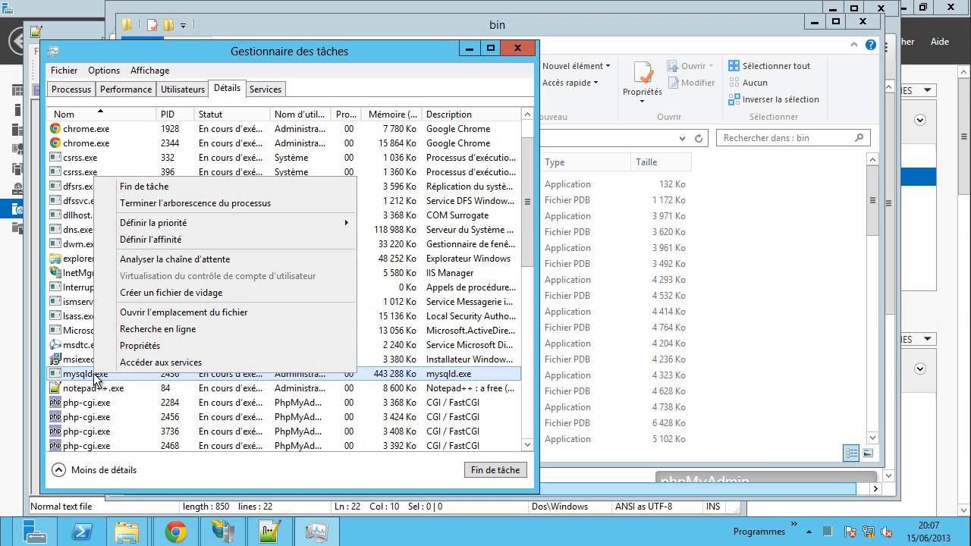
{"action": "left_click", "coordinate": [148, 186]}
{"action": "left_click", "coordinate": [472, 293]}
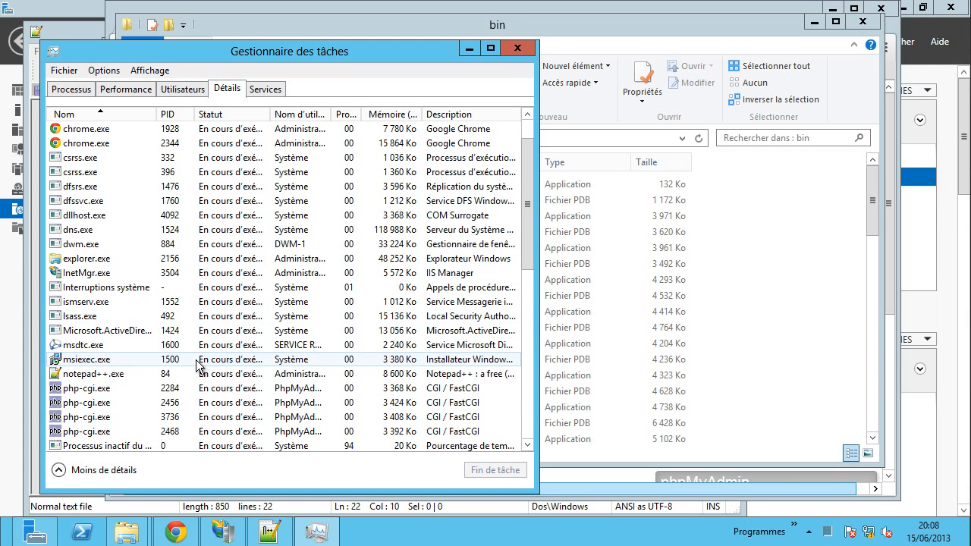
{"action": "left_click", "coordinate": [804, 349]}
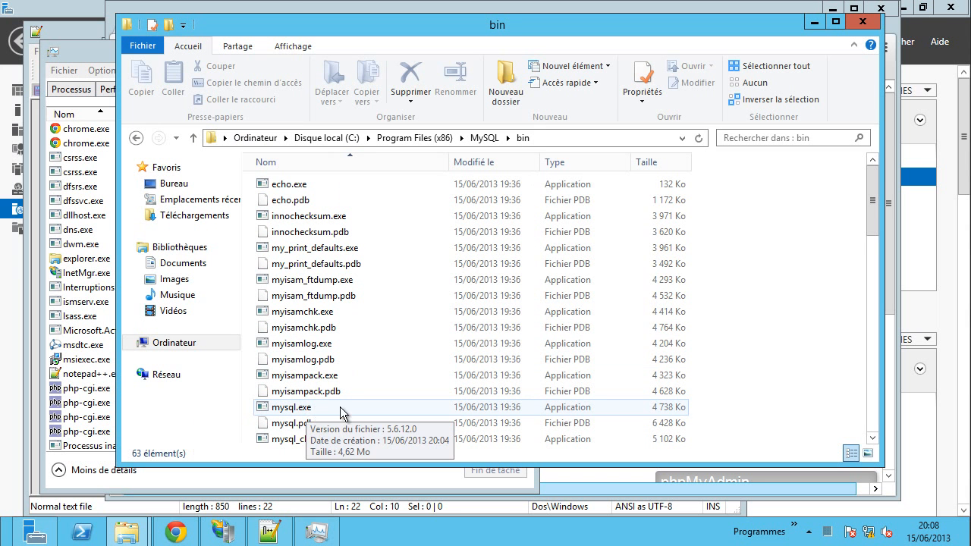
- Scroll the bin folder down to mysqld.exe and bring up the Win+X shortcuts menu
{"action": "scroll", "coordinate": [795, 387], "scroll_direction": "down", "scroll_amount": 4}
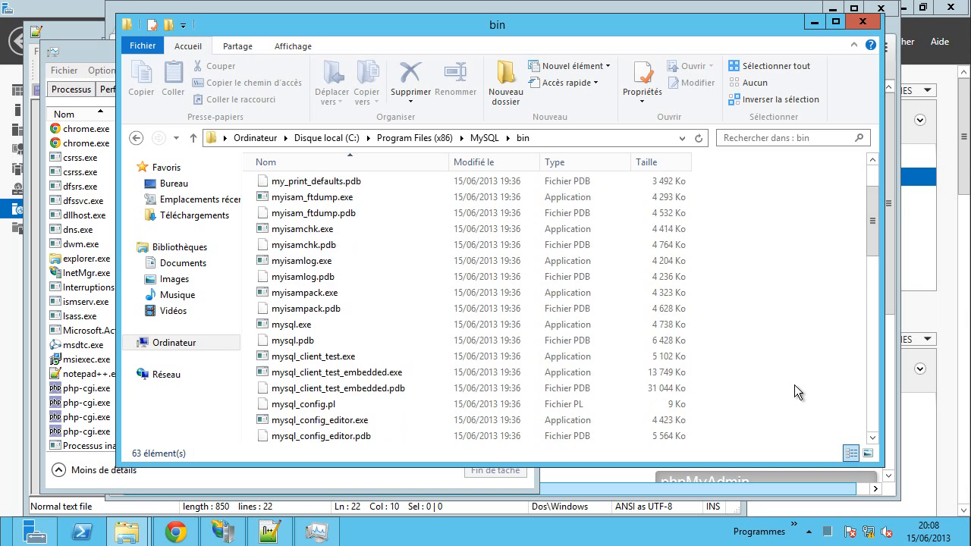
{"action": "scroll", "coordinate": [794, 384], "scroll_direction": "down", "scroll_amount": 1}
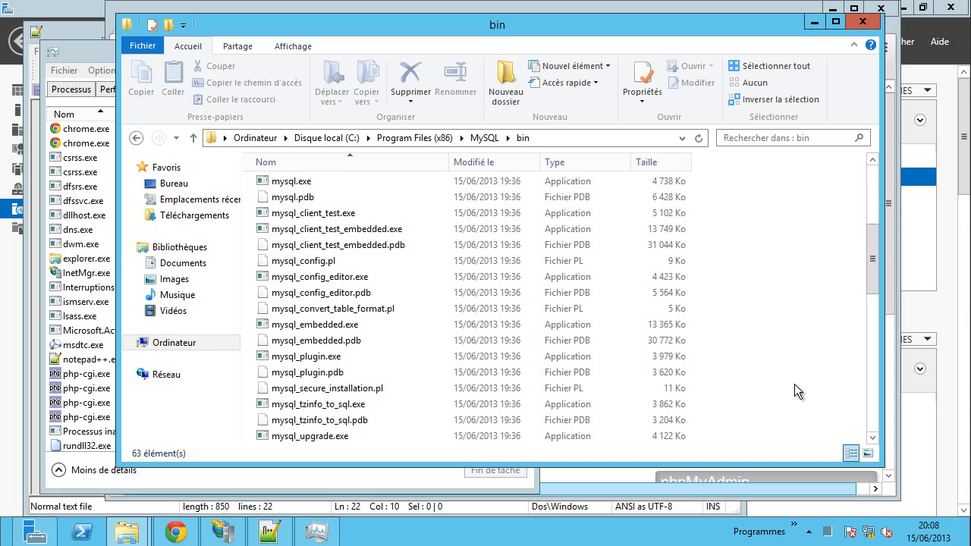
{"action": "scroll", "coordinate": [795, 383], "scroll_direction": "down", "scroll_amount": 3}
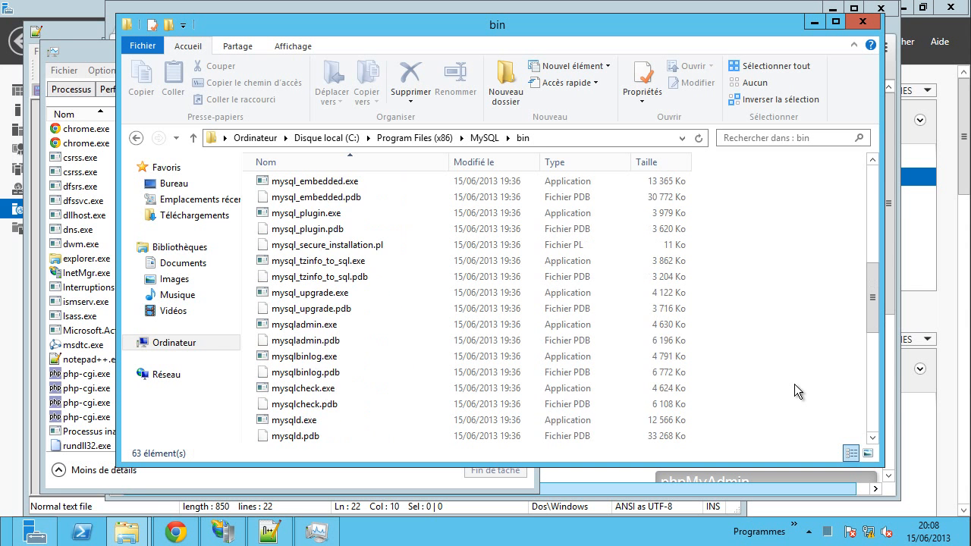
{"action": "scroll", "coordinate": [791, 382], "scroll_direction": "down", "scroll_amount": 1}
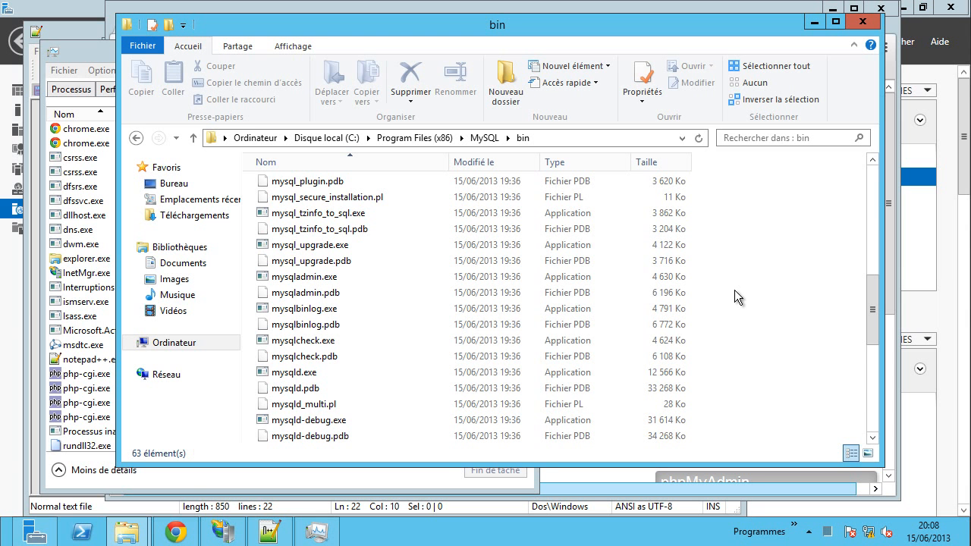
{"action": "key", "text": "super+x"}
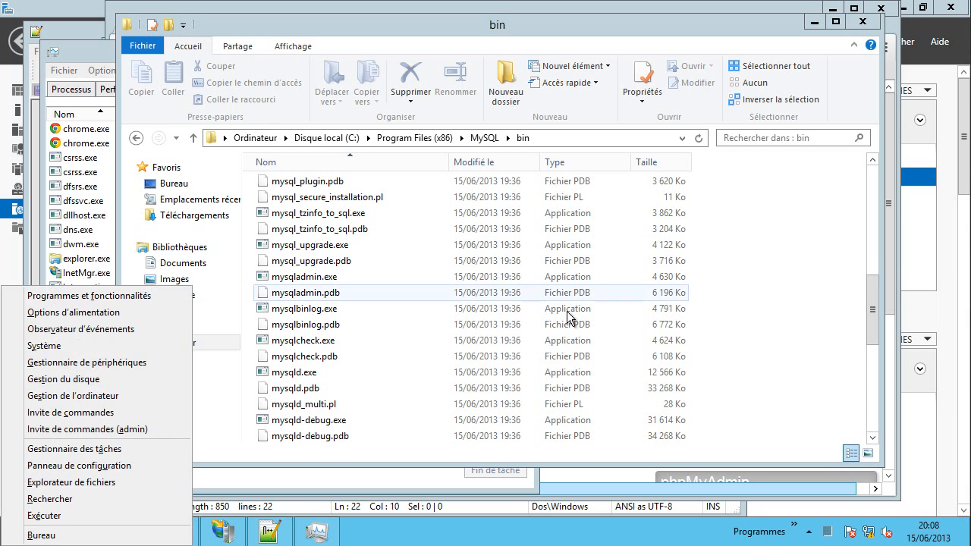
- Run mysqld.exe --install MySQL in an administrator Command Prompt
{"action": "left_click", "coordinate": [125, 429]}
{"action": "left_click_drag", "start_coordinate": [247, 84], "coordinate": [407, 187]}
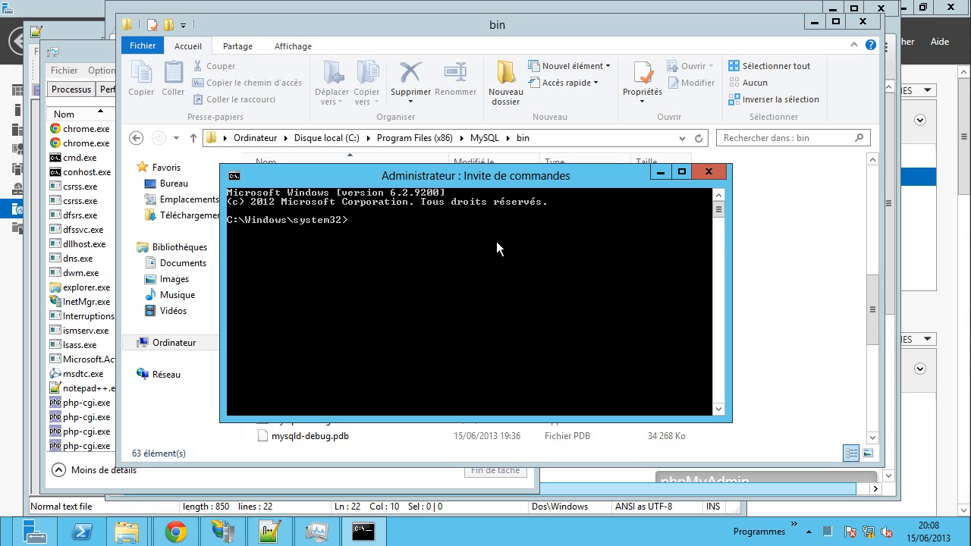
{"action": "type", "text": "mysqld"}
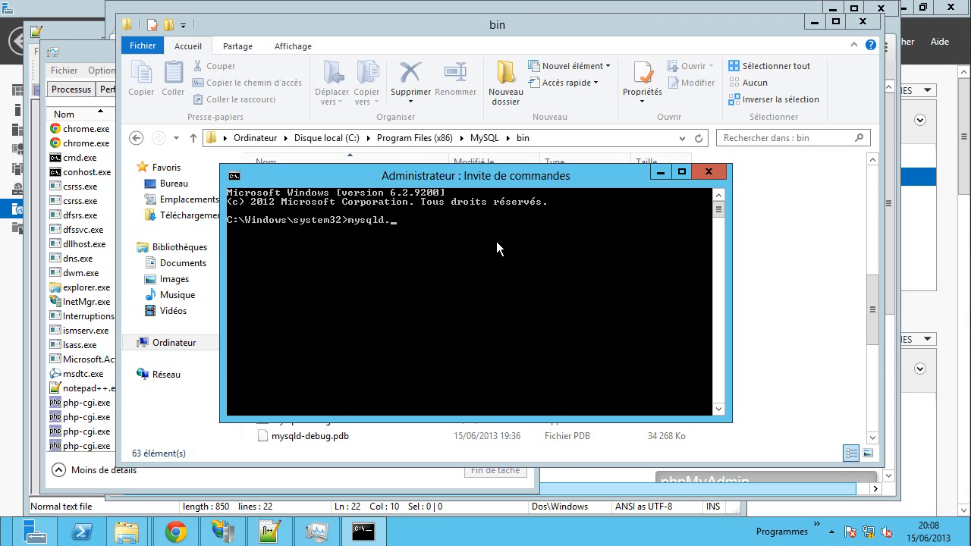
{"action": "type", "text": ".exe --install"}
{"action": "type", "text": "MySQL"}
{"action": "key", "text": "Return"}
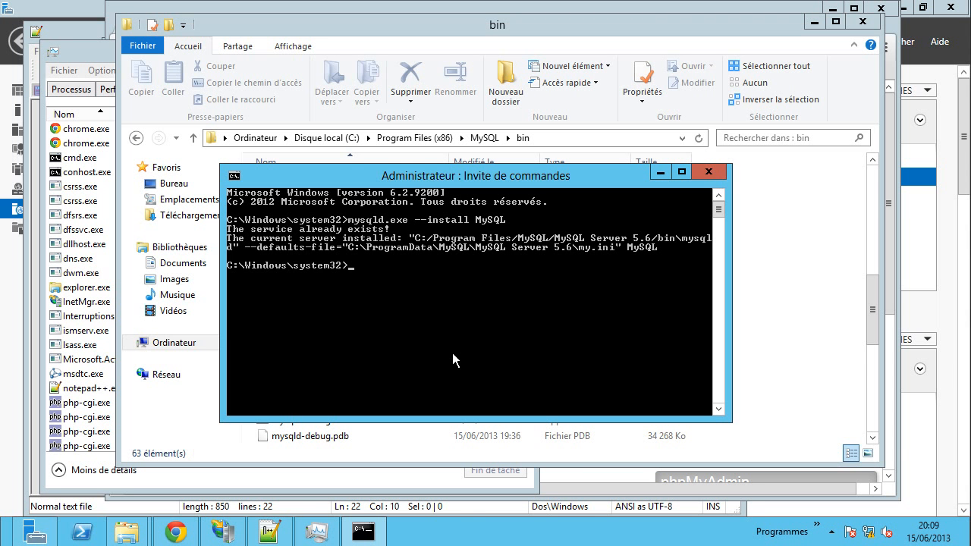
- Delete the service with sc delete MySQL, then rerun the install command successfully
{"action": "type", "text": "sc"}
{"action": "type", "text": "delete MySQL"}
{"action": "key", "text": "Return"}
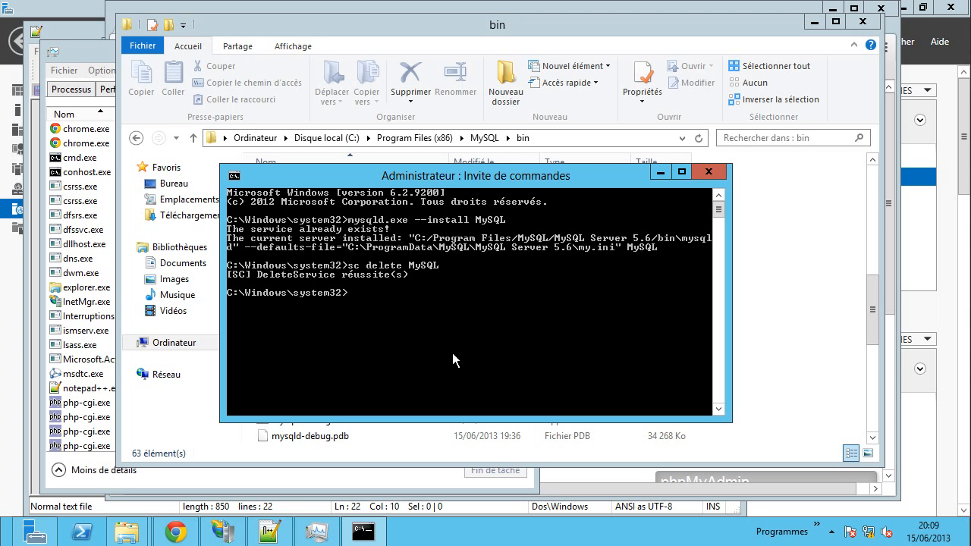
{"action": "key", "text": "Up"}
{"action": "key", "text": "Up"}
{"action": "key", "text": "Return"}
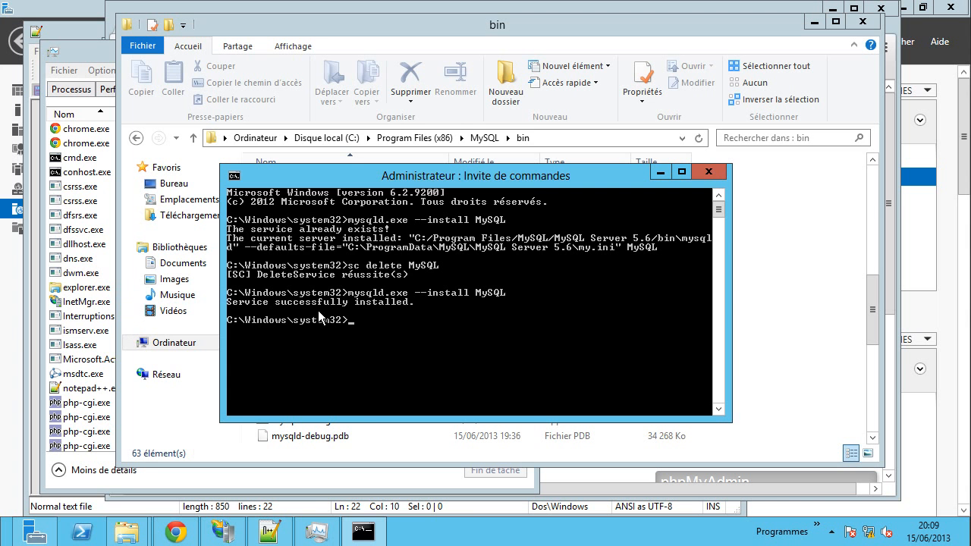
{"action": "left_click", "coordinate": [87, 374]}
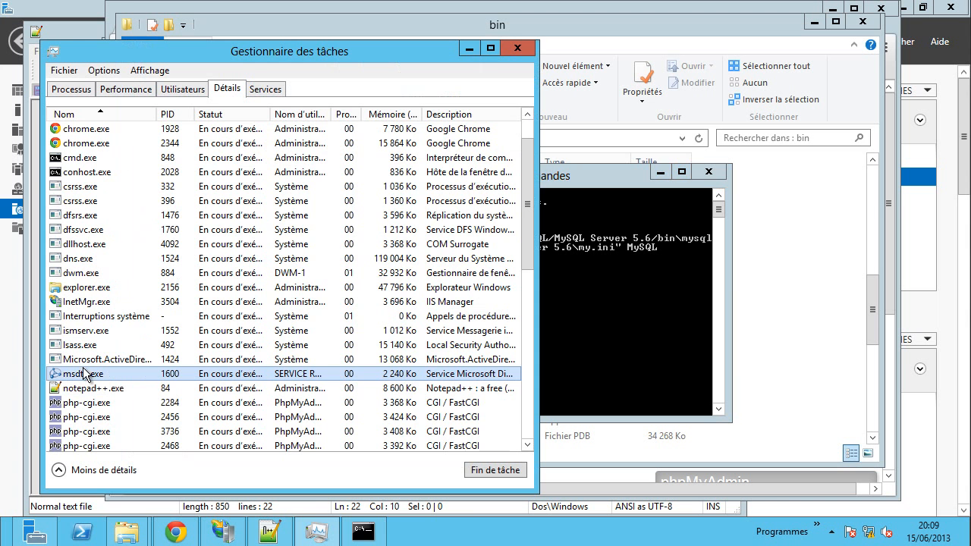
- Refresh Task Manager's Détails list with Affichage > Actualiser maintenant, showing no mysqld.exe
{"action": "left_click", "coordinate": [203, 331]}
{"action": "scroll", "coordinate": [173, 394], "scroll_direction": "down", "scroll_amount": 2}
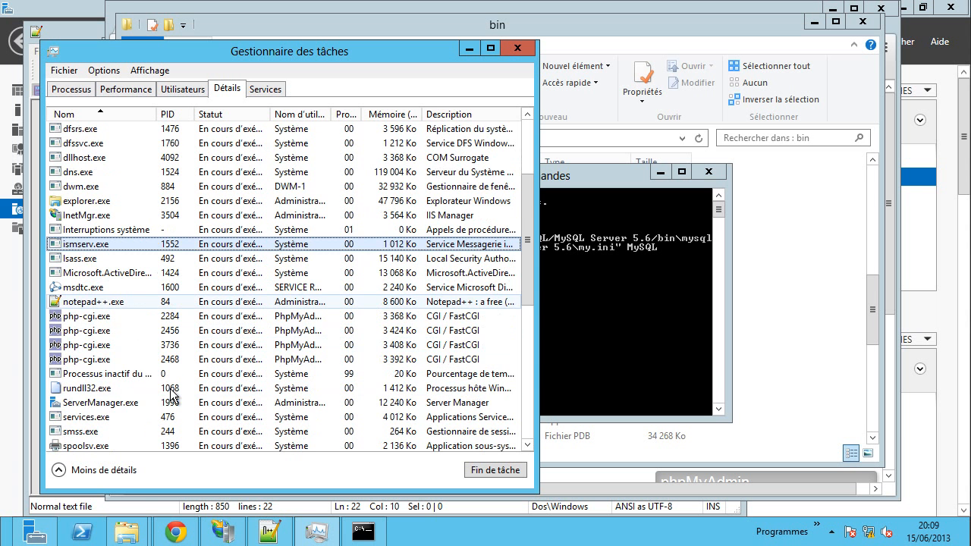
{"action": "scroll", "coordinate": [174, 399], "scroll_direction": "down", "scroll_amount": 1}
{"action": "scroll", "coordinate": [189, 357], "scroll_direction": "up", "scroll_amount": 4}
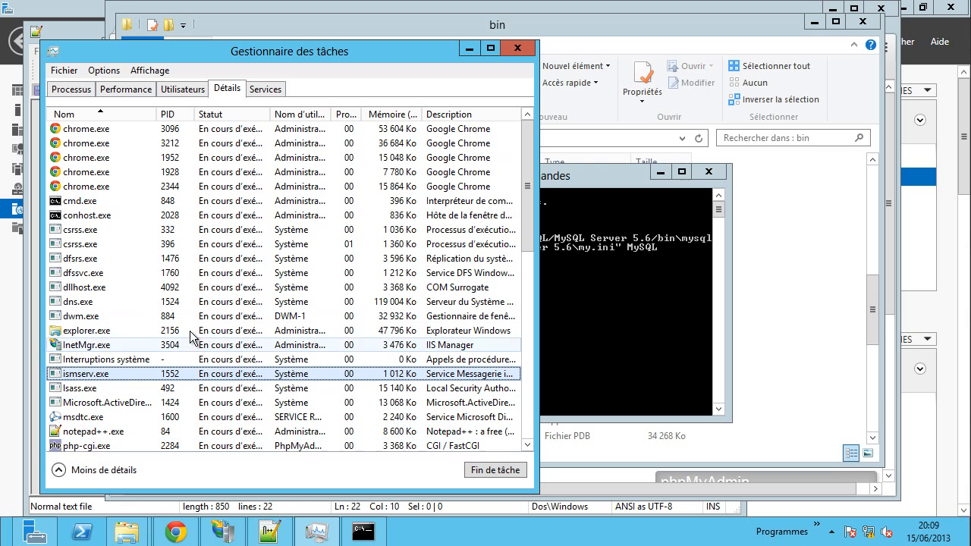
{"action": "left_click", "coordinate": [150, 70]}
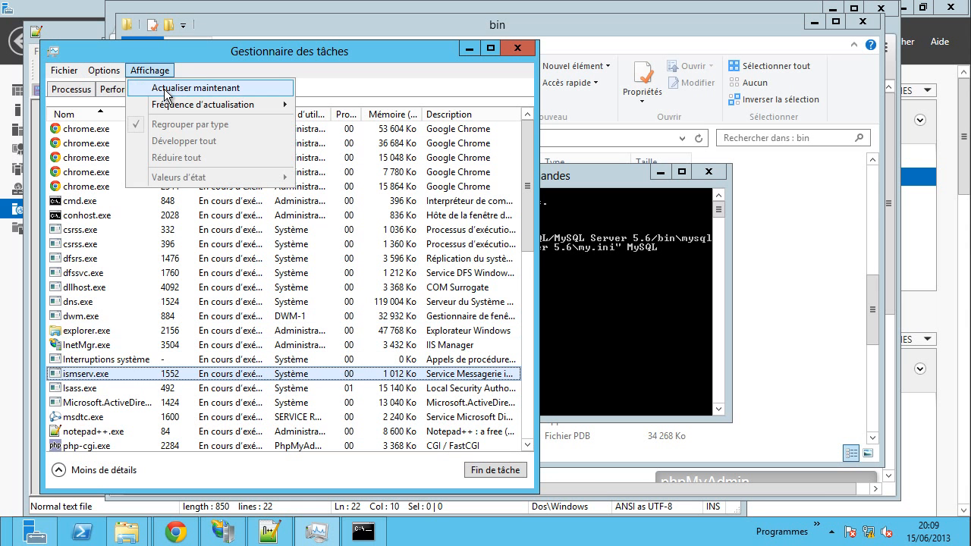
{"action": "left_click", "coordinate": [164, 89]}
{"action": "left_click", "coordinate": [144, 287]}
- Switch Task Manager to the Services tab and browse the list for MySQL
{"action": "scroll", "coordinate": [144, 319], "scroll_direction": "down", "scroll_amount": 1}
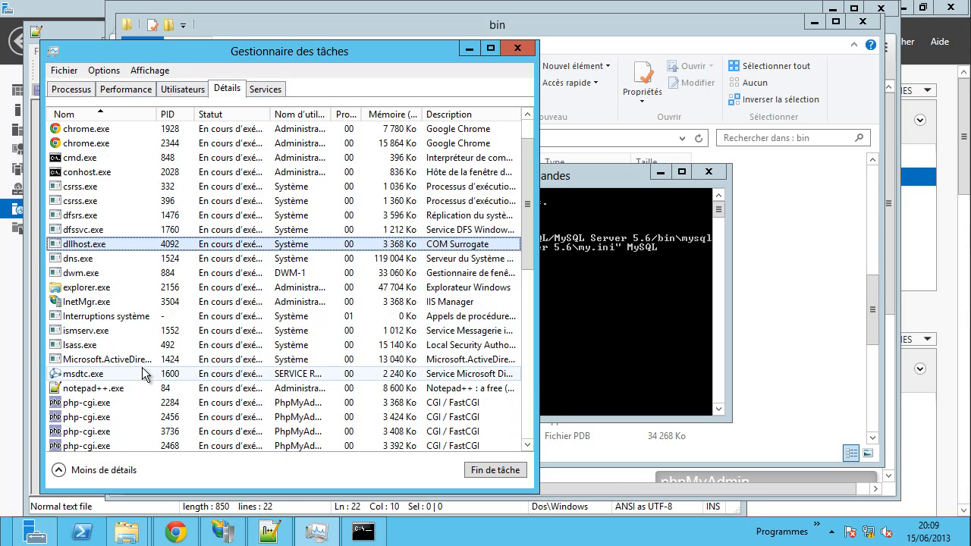
{"action": "left_click", "coordinate": [265, 89]}
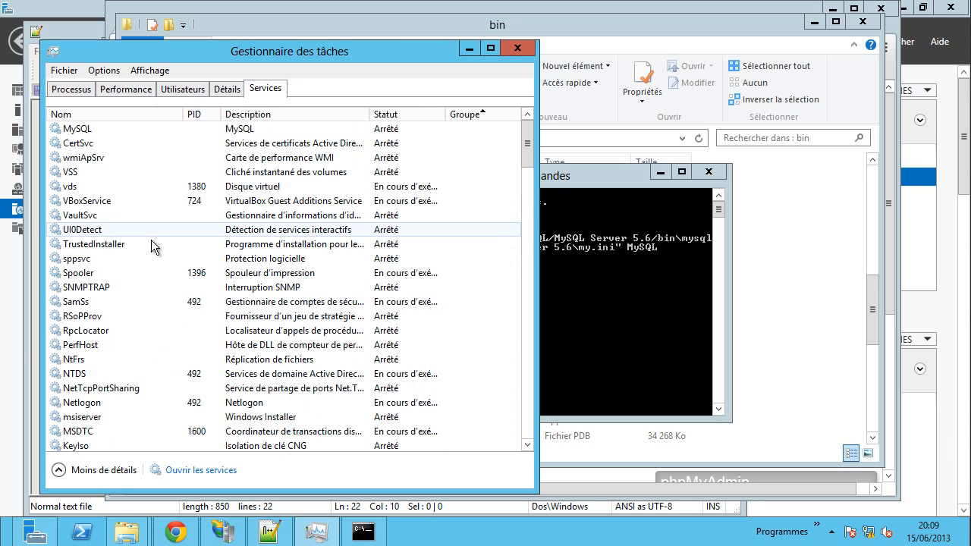
{"action": "left_click", "coordinate": [152, 244]}
{"action": "left_click", "coordinate": [143, 388]}
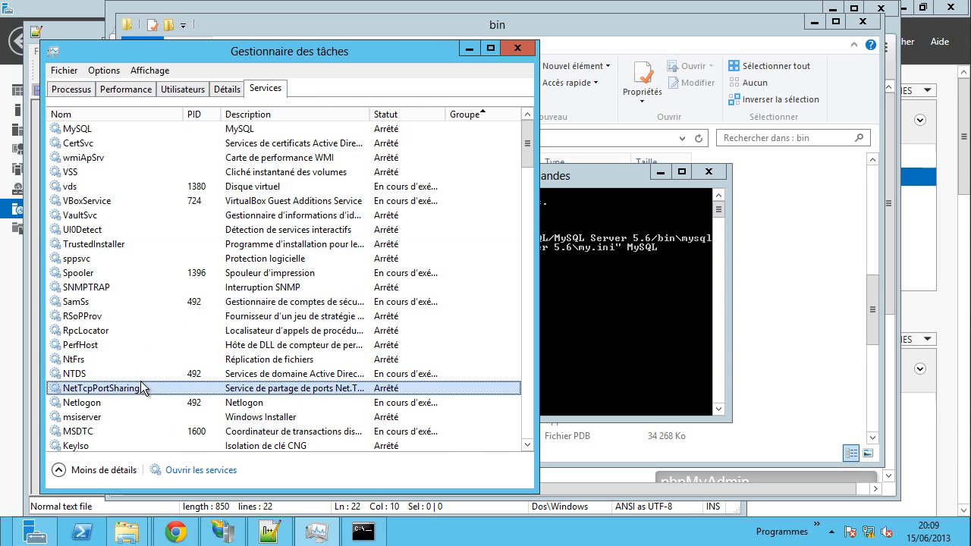
{"action": "scroll", "coordinate": [144, 390], "scroll_direction": "down", "scroll_amount": 1}
{"action": "scroll", "coordinate": [139, 381], "scroll_direction": "down", "scroll_amount": 2}
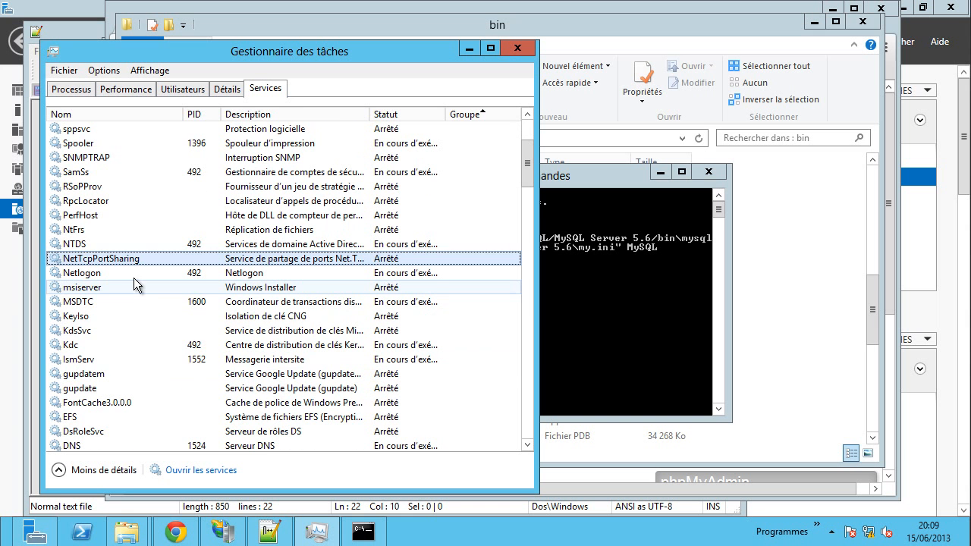
{"action": "scroll", "coordinate": [131, 371], "scroll_direction": "down", "scroll_amount": 12}
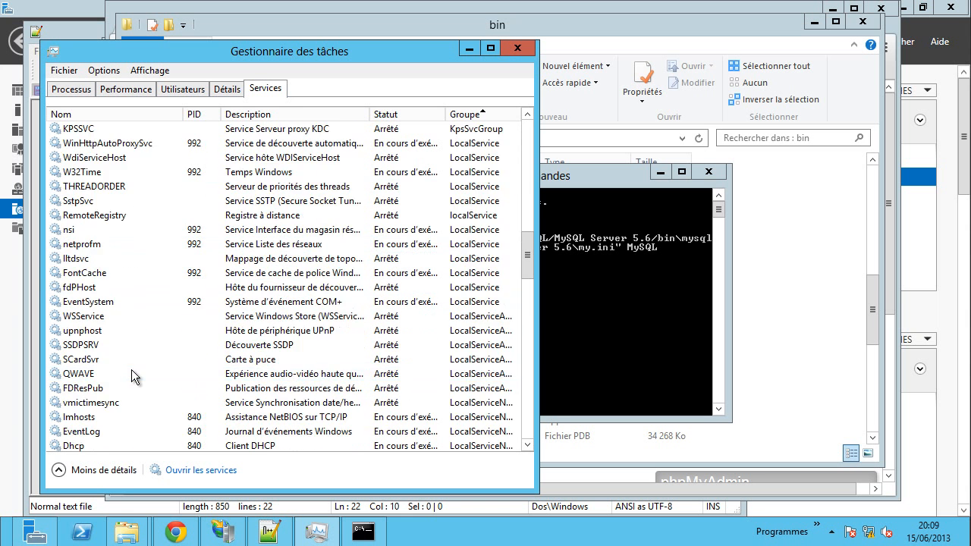
{"action": "scroll", "coordinate": [135, 345], "scroll_direction": "up", "scroll_amount": 14}
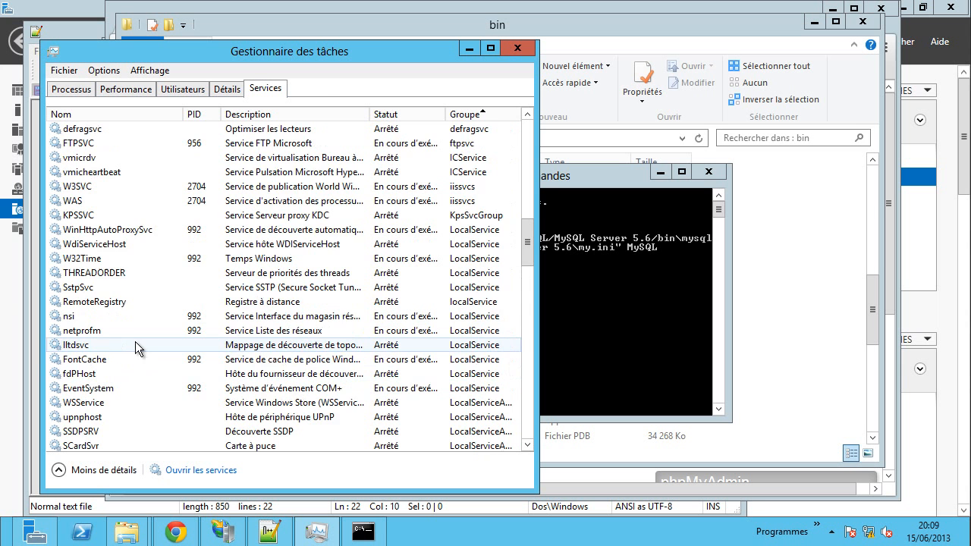
- Sort services by the Nom column and select the stopped MySQL service
{"action": "left_click", "coordinate": [144, 110]}
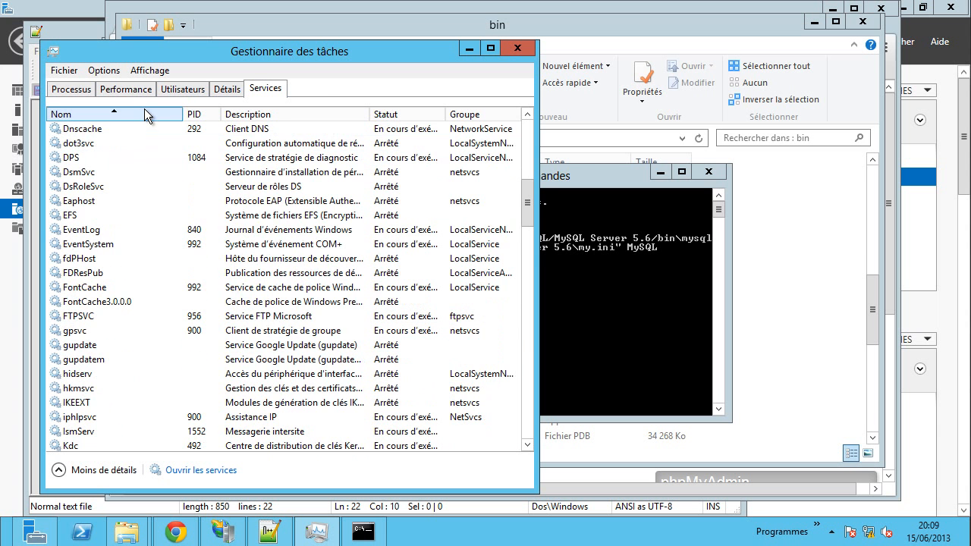
{"action": "scroll", "coordinate": [124, 314], "scroll_direction": "down", "scroll_amount": 9}
{"action": "scroll", "coordinate": [124, 315], "scroll_direction": "up", "scroll_amount": 2}
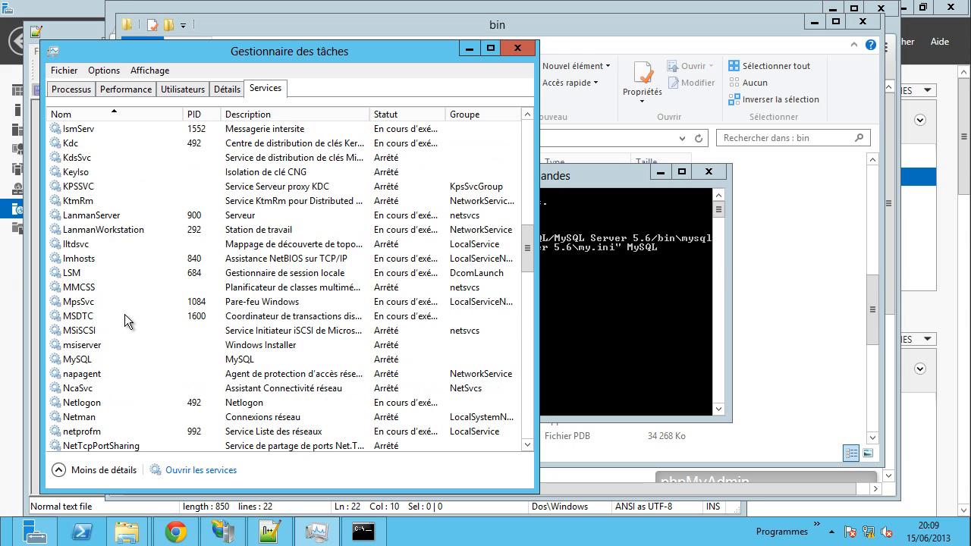
{"action": "left_click", "coordinate": [122, 359]}
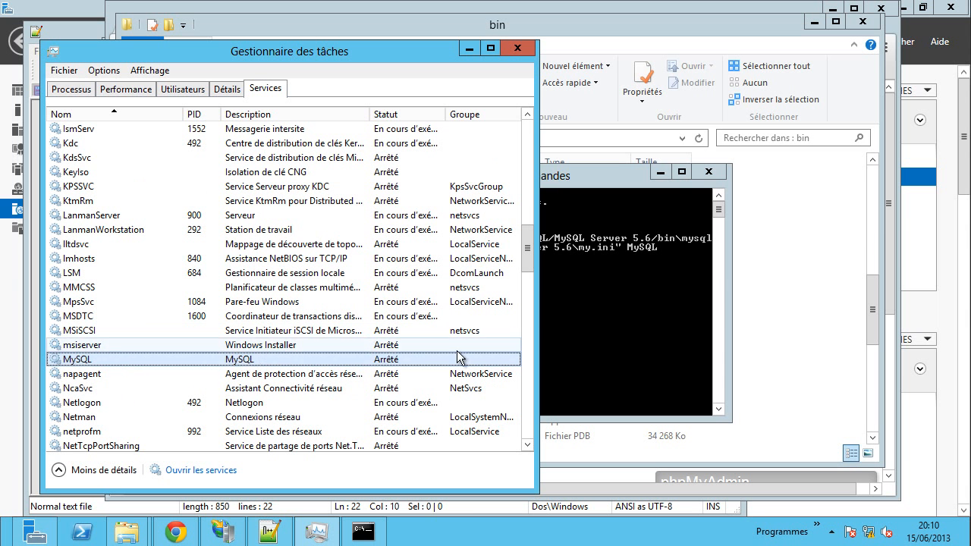
{"action": "left_click", "coordinate": [619, 338]}
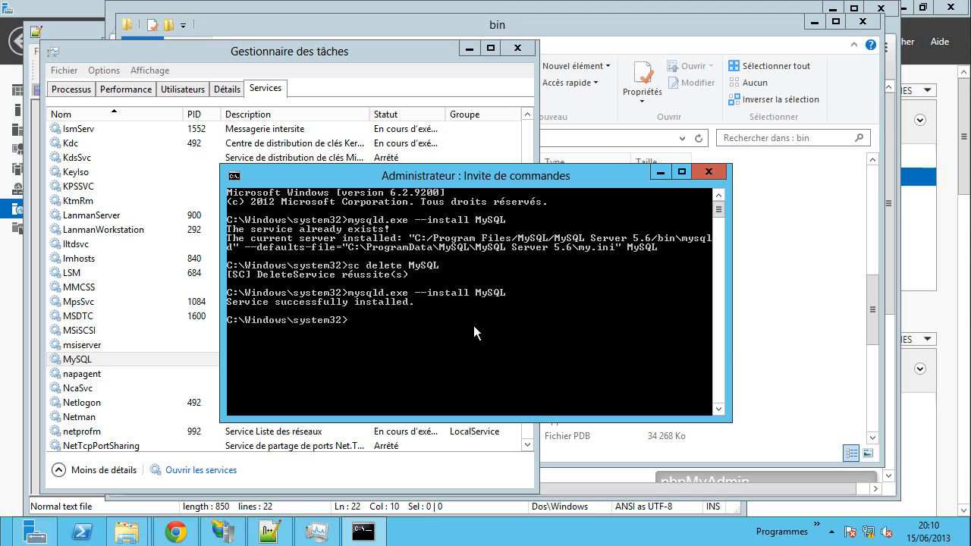
- Try starting MySQL via sc start MySQL and Task Manager, dismissing the file-not-found error
{"action": "type", "text": "sc start MySQL"}
{"action": "key", "text": "Return"}
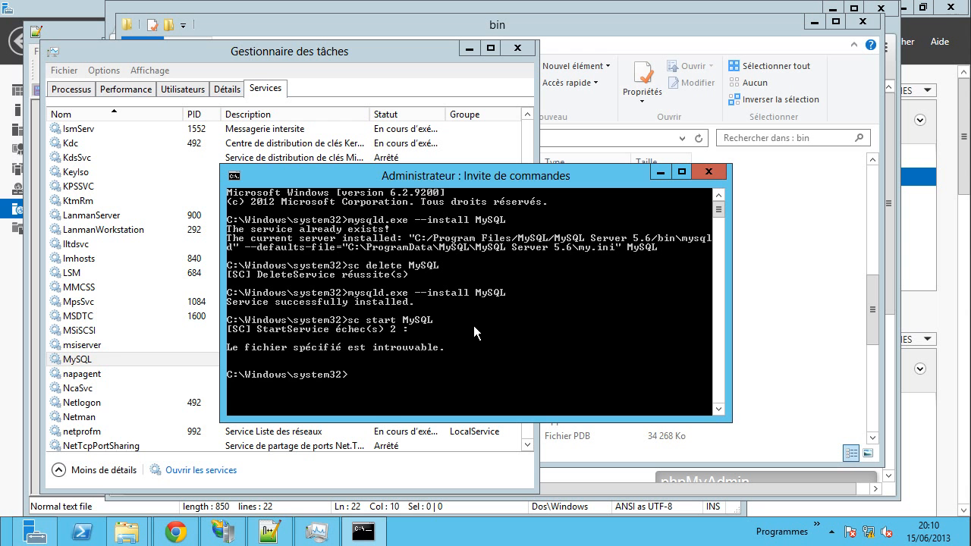
{"action": "right_click", "coordinate": [94, 361]}
{"action": "left_click", "coordinate": [127, 368]}
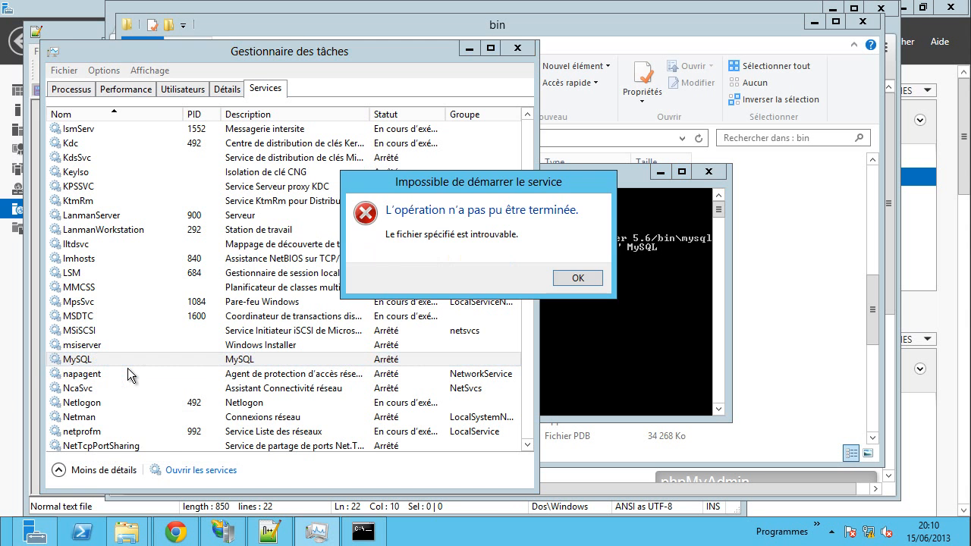
{"action": "left_click", "coordinate": [573, 278]}
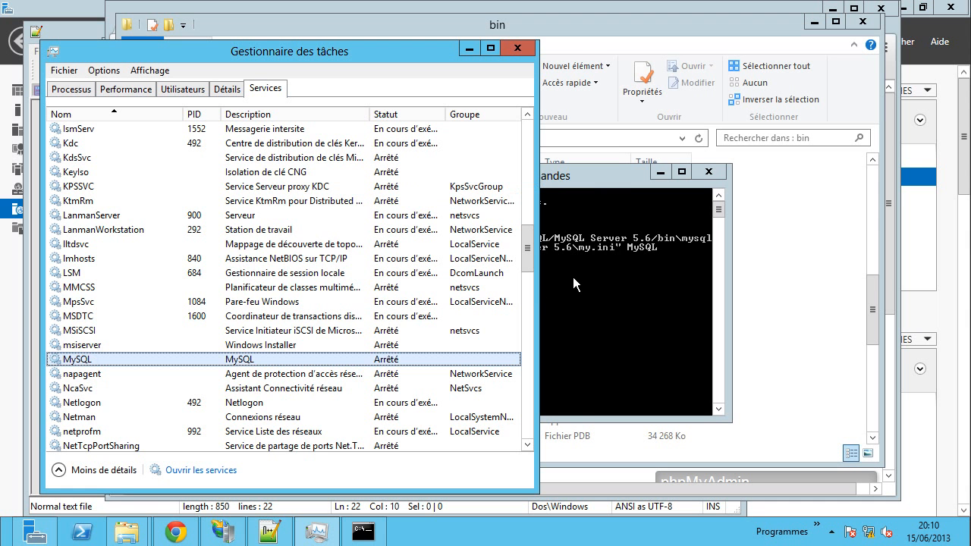
{"action": "right_click", "coordinate": [278, 360]}
{"action": "left_click", "coordinate": [611, 335]}
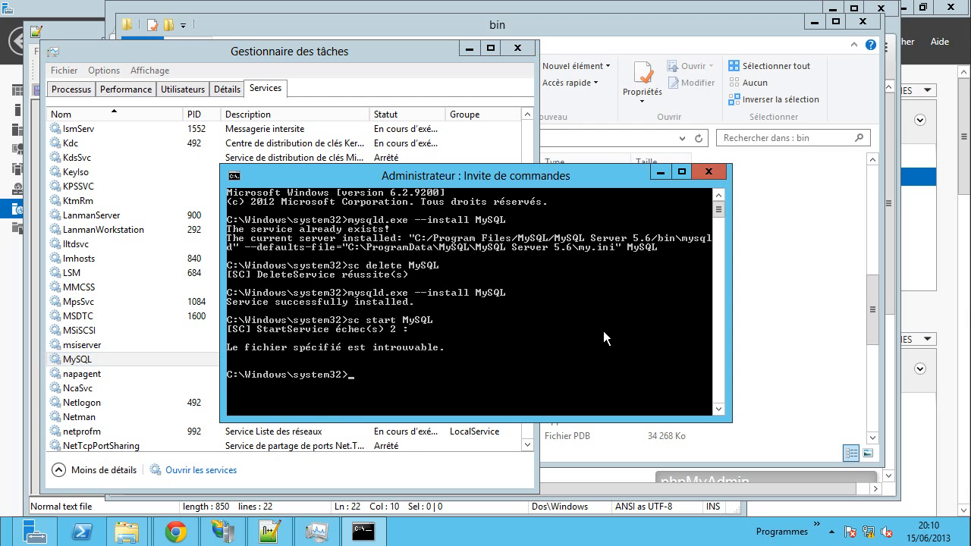
- Rerun sc delete MySQL, then close the console and Task Manager
{"action": "key", "text": "Up"}
{"action": "key", "text": "Up"}
{"action": "key", "text": "Up"}
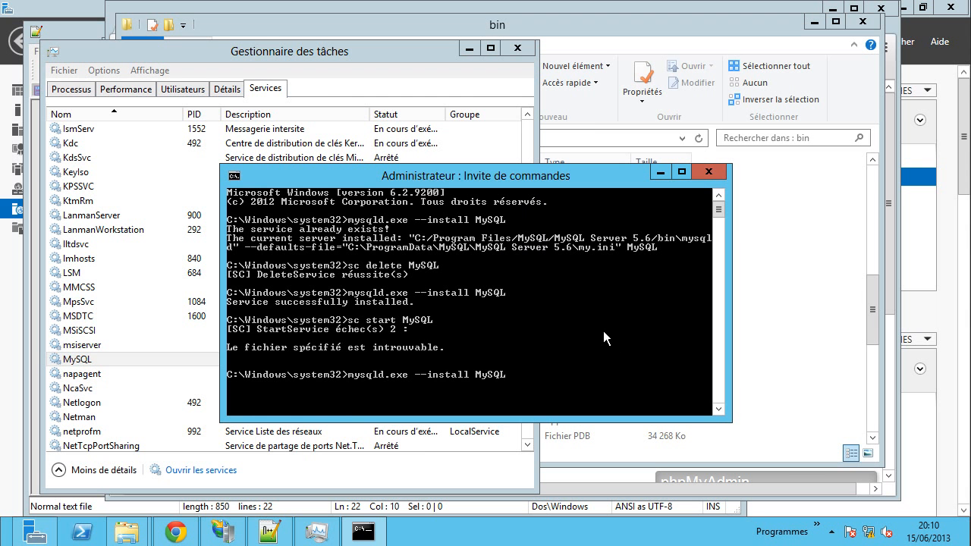
{"action": "key", "text": "Return"}
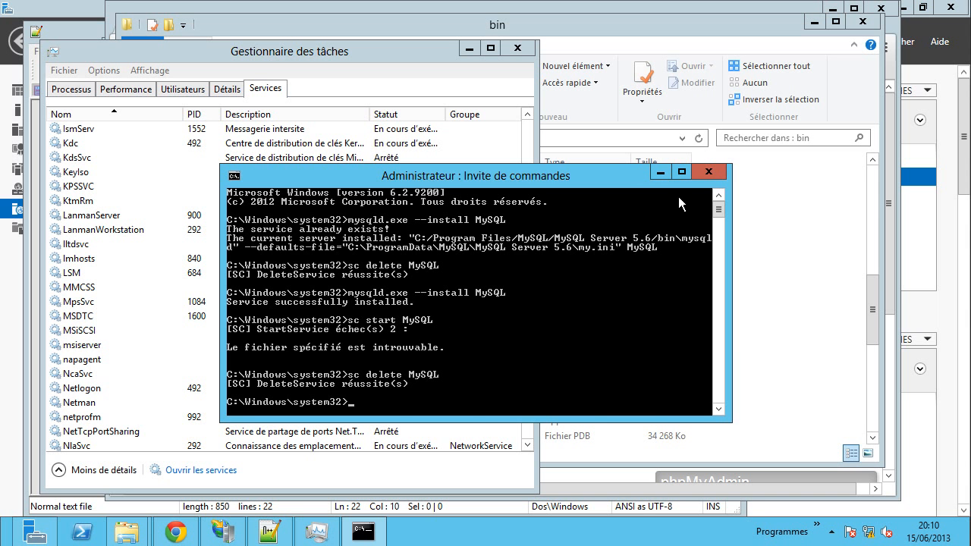
{"action": "left_click", "coordinate": [708, 171]}
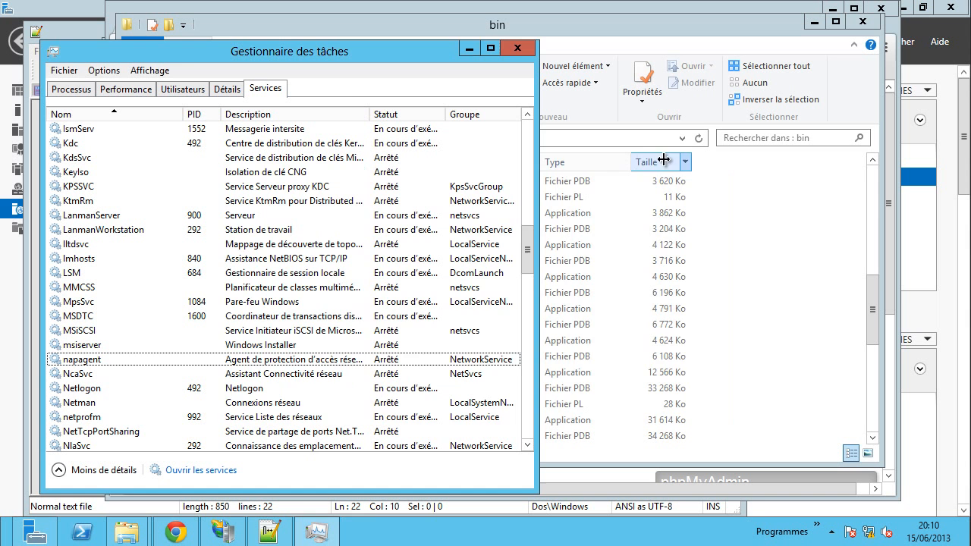
{"action": "left_click", "coordinate": [519, 49]}
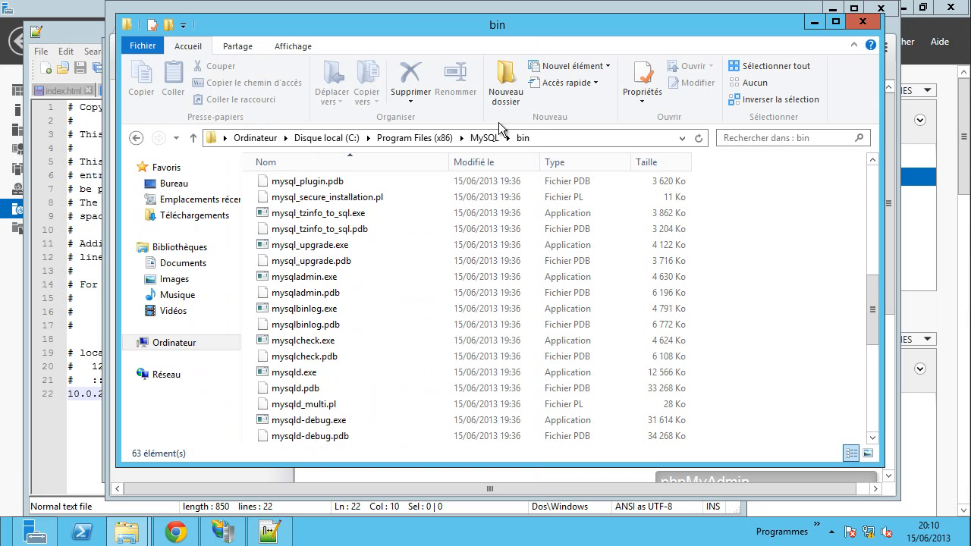
- Run mysqld.exe from the bin folder, accepting the security warning, then close the folder
{"action": "double_click", "coordinate": [288, 375]}
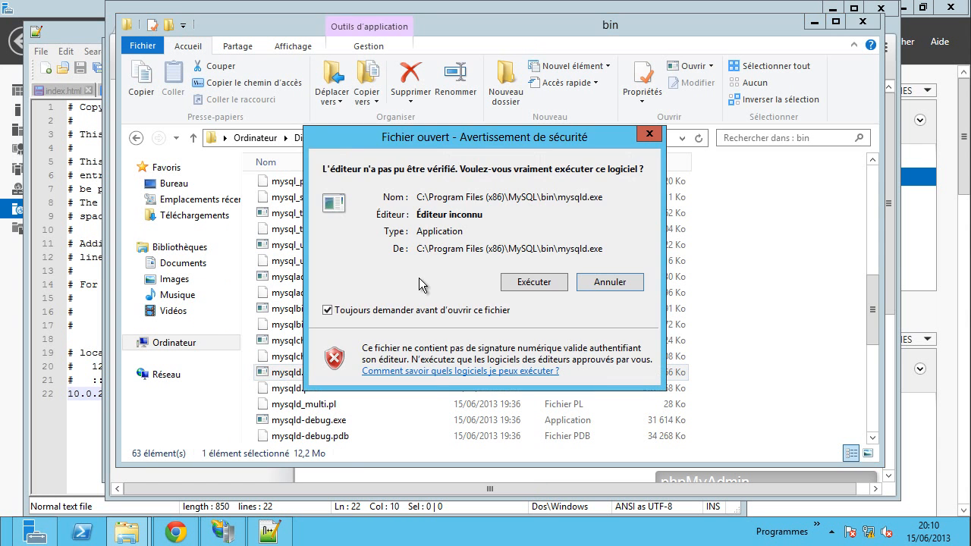
{"action": "left_click", "coordinate": [527, 287]}
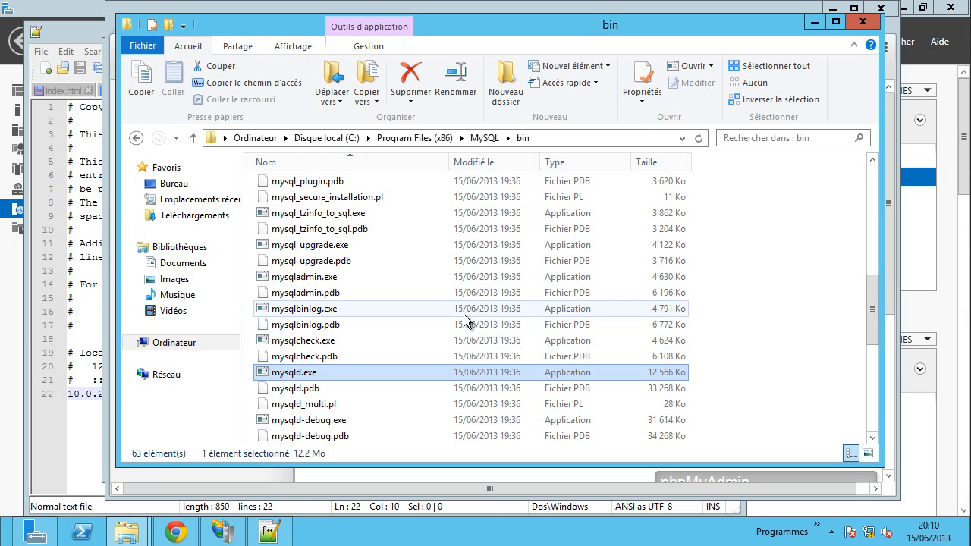
{"action": "left_click", "coordinate": [863, 23]}
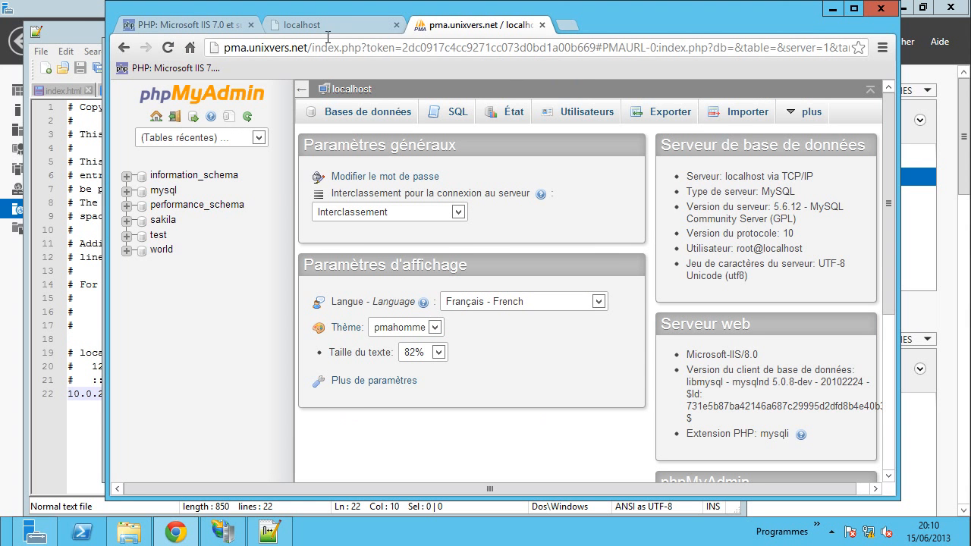
- Trim the address down to pma.unixvers.net and load the site in Chrome
{"action": "left_click_drag", "start_coordinate": [307, 48], "coordinate": [915, 59]}
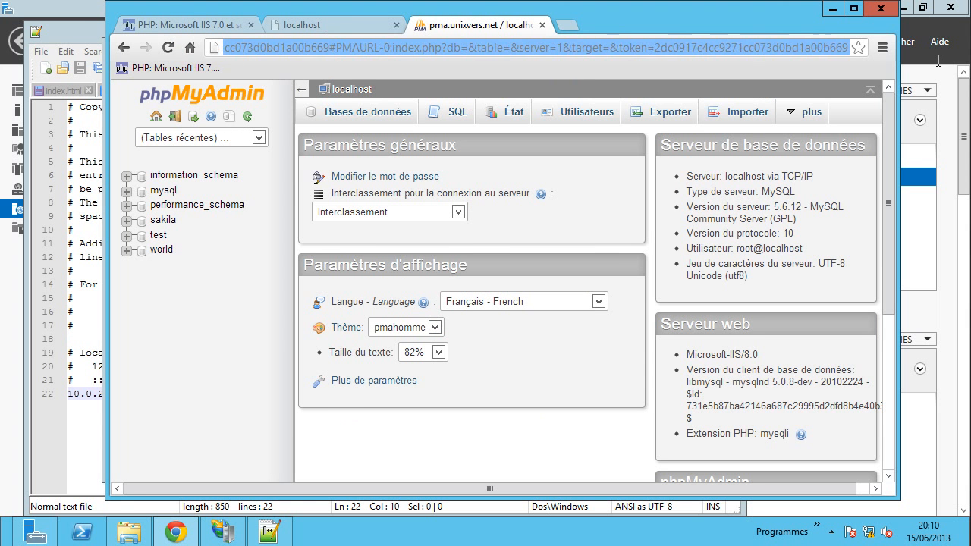
{"action": "key", "text": "BackSpace"}
{"action": "key", "text": "Return"}
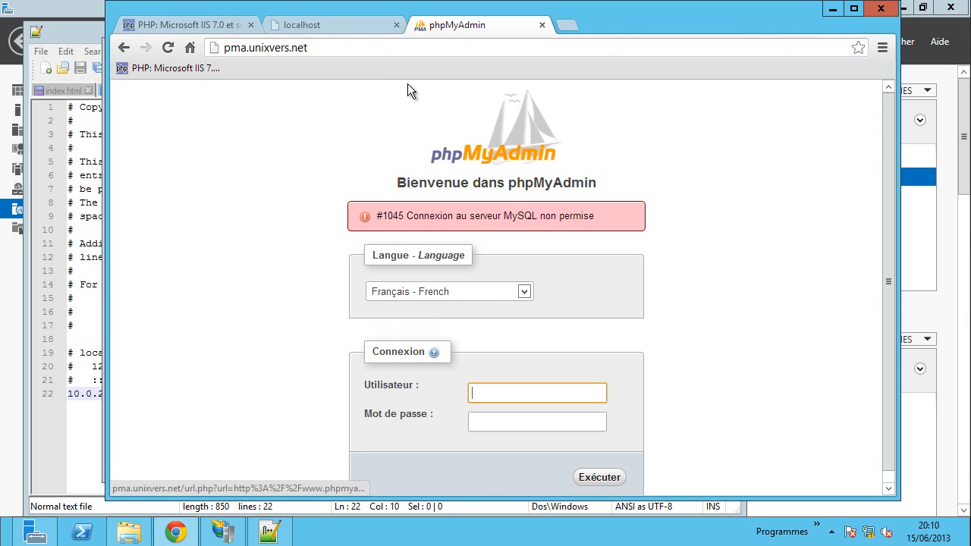
- Submit the login as root with an empty password and read the AllowNoPassword error
{"action": "scroll", "coordinate": [283, 289], "scroll_direction": "down", "scroll_amount": 1}
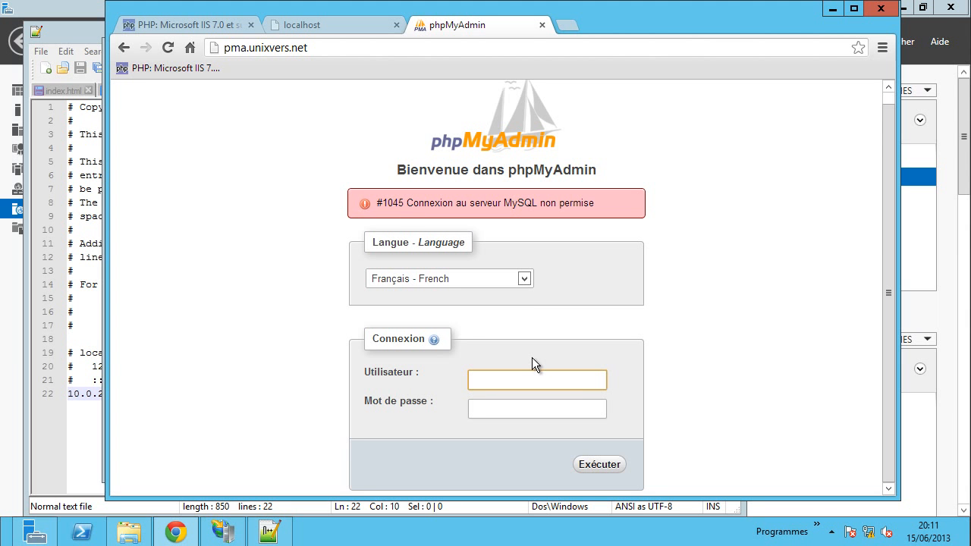
{"action": "type", "text": "root"}
{"action": "key", "text": "Return"}
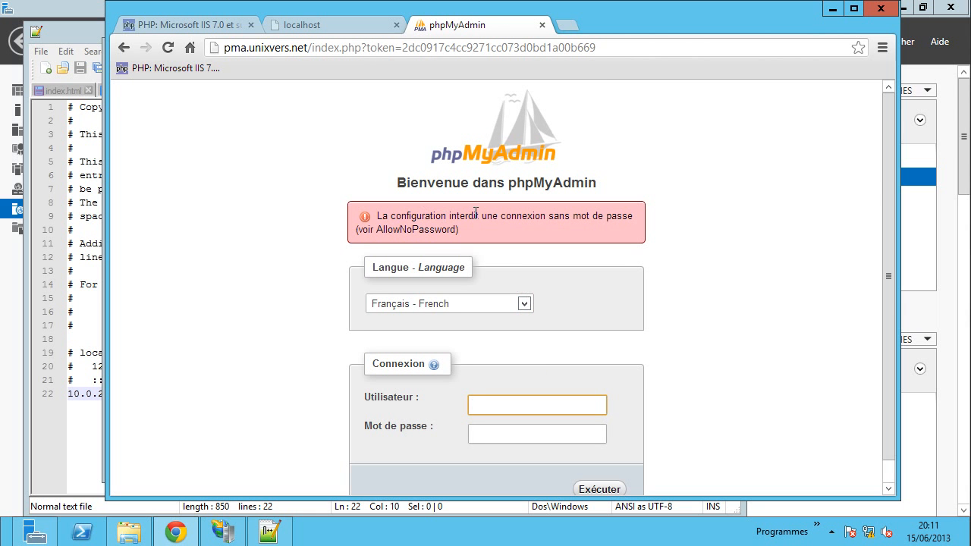
{"action": "left_click_drag", "start_coordinate": [377, 229], "coordinate": [415, 229]}
{"action": "left_click", "coordinate": [415, 229]}
{"action": "mouse_move", "coordinate": [609, 23]}
{"action": "left_mouse_down"}
{"action": "mouse_move", "coordinate": [600, 2]}
{"action": "mouse_move", "coordinate": [601, 20]}
{"action": "left_mouse_up"}
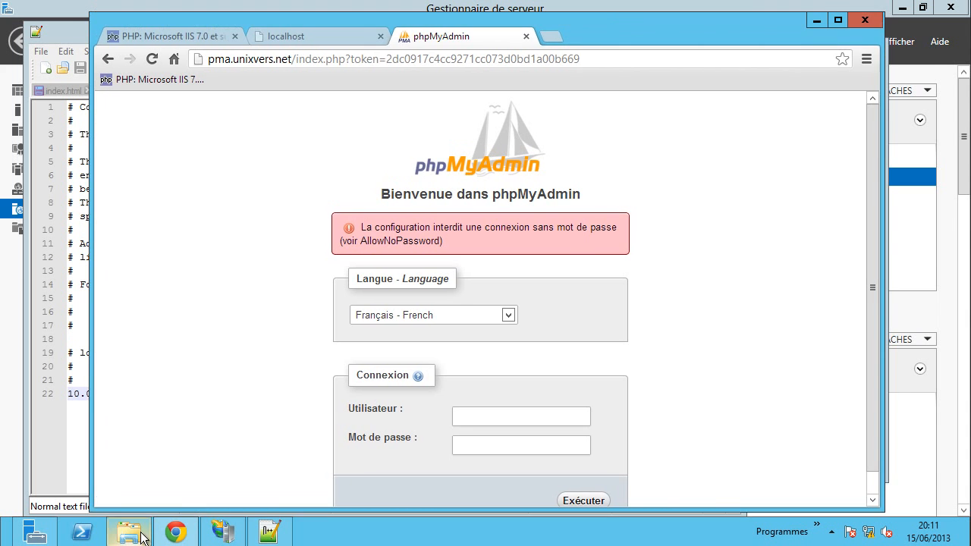
- In File Explorer, browse to the C:\inetpub\pma folder
{"action": "left_click", "coordinate": [136, 533]}
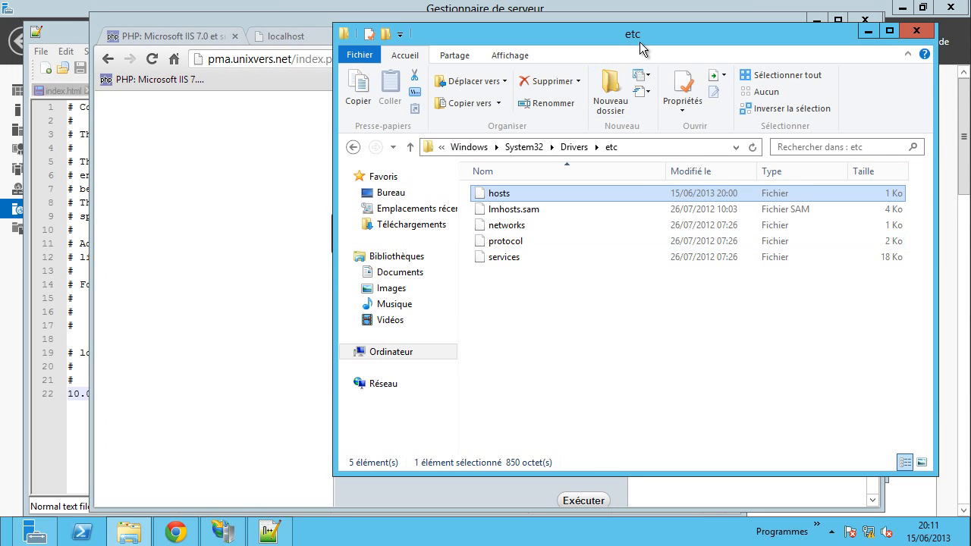
{"action": "left_click_drag", "start_coordinate": [640, 41], "coordinate": [556, 37]}
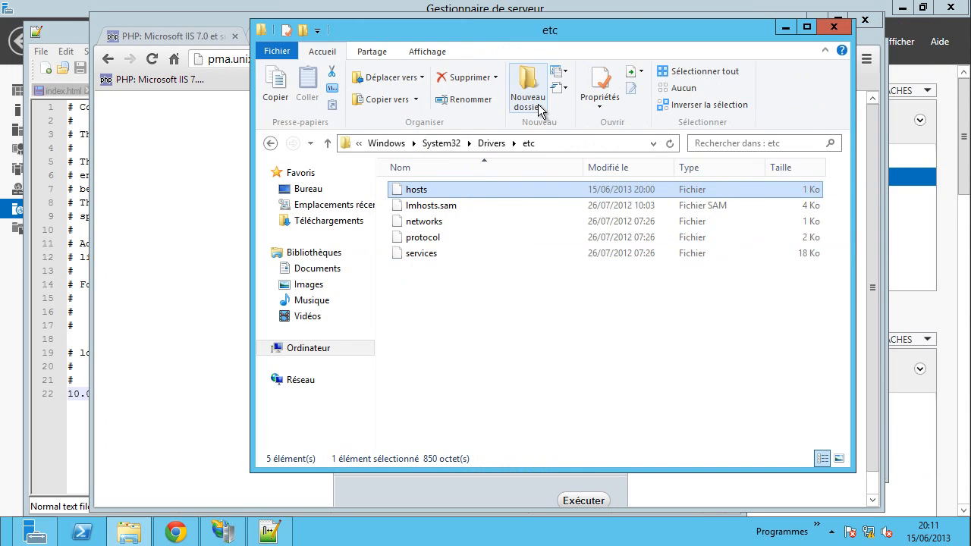
{"action": "left_click", "coordinate": [305, 347]}
{"action": "double_click", "coordinate": [465, 201]}
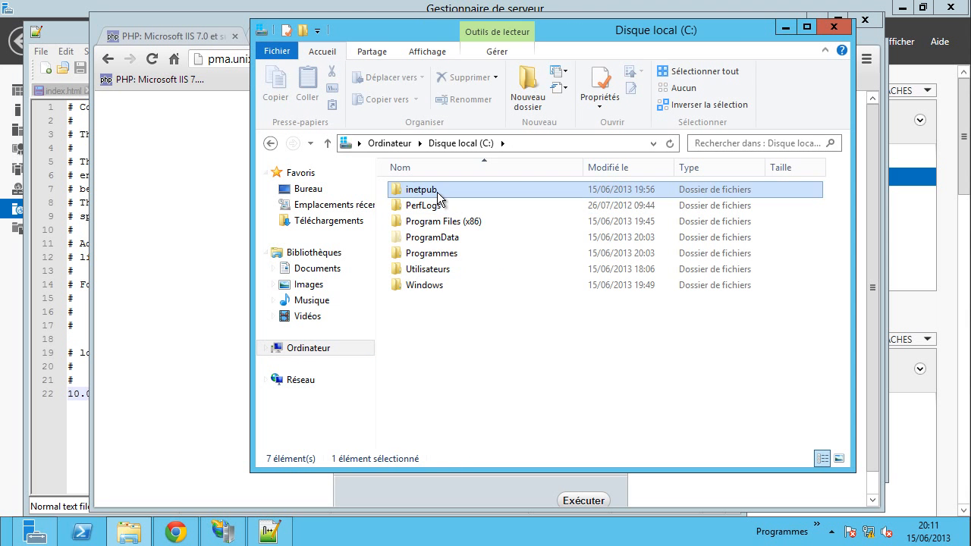
{"action": "double_click", "coordinate": [437, 192]}
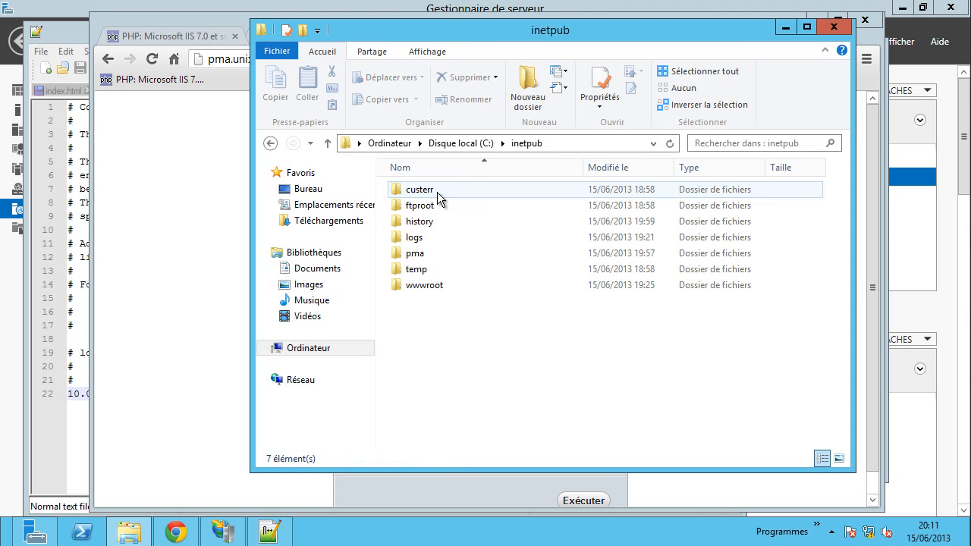
{"action": "double_click", "coordinate": [415, 255]}
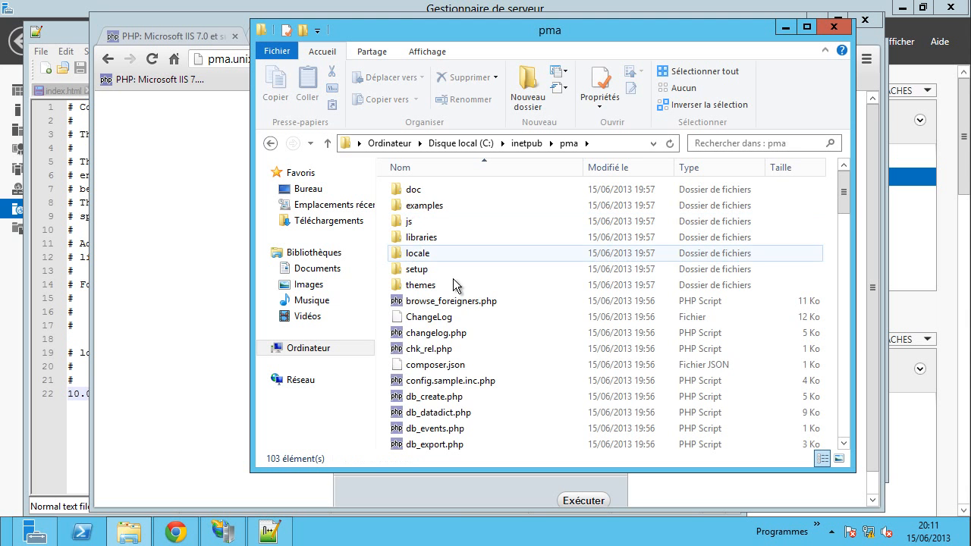
{"action": "scroll", "coordinate": [486, 368], "scroll_direction": "down", "scroll_amount": 1}
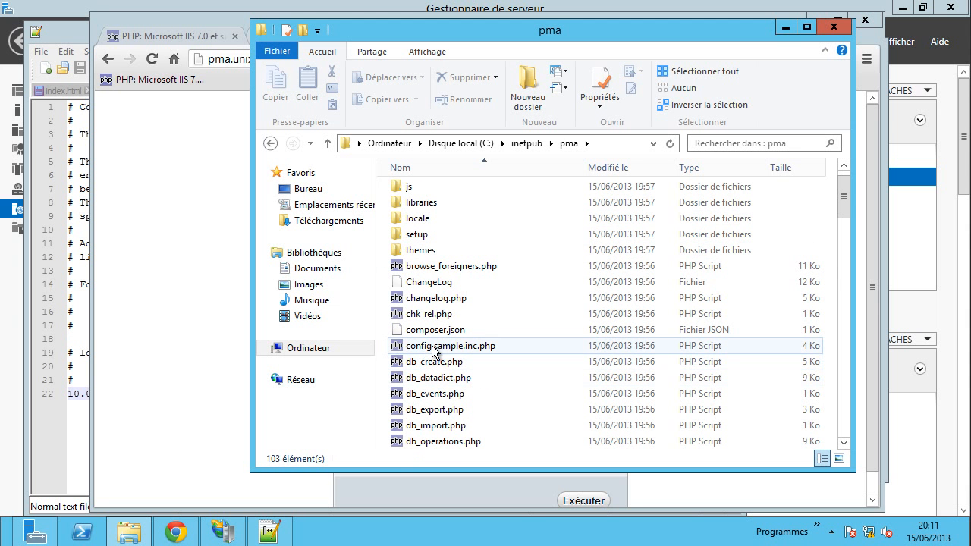
- Rename config.sample.inc.php to config.inc.php
{"action": "left_click", "coordinate": [452, 349]}
{"action": "left_click", "coordinate": [452, 346]}
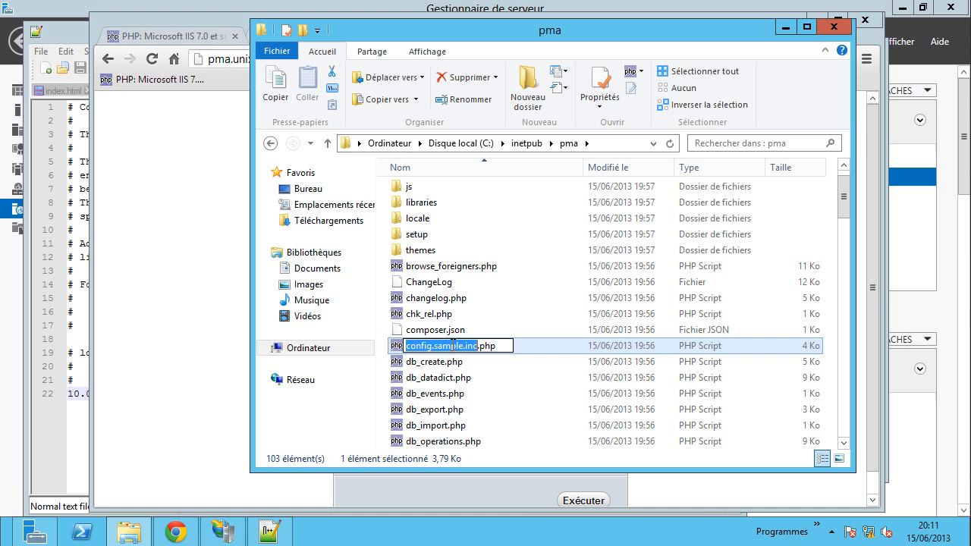
{"action": "left_click", "coordinate": [463, 346]}
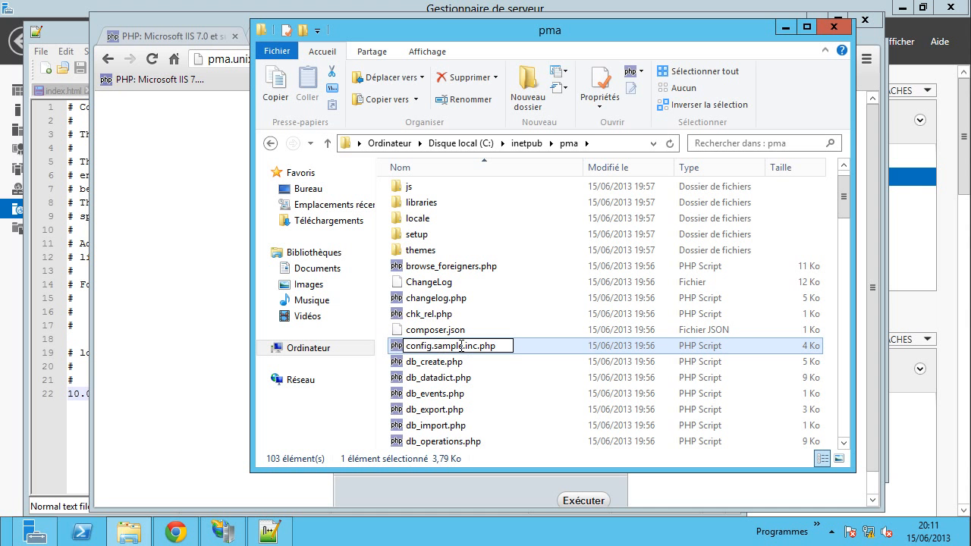
{"action": "key", "text": "BackSpace"}
{"action": "key", "text": "BackSpace"}
{"action": "key", "text": "BackSpace"}
{"action": "key", "text": "BackSpace"}
{"action": "key", "text": "BackSpace"}
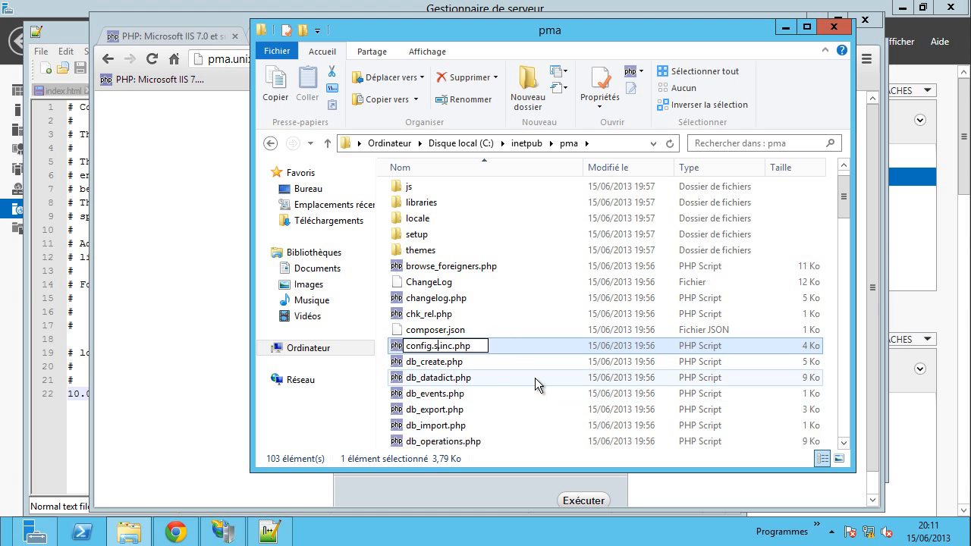
{"action": "key", "text": "BackSpace"}
{"action": "key", "text": "BackSpace"}
{"action": "key", "text": "Return"}
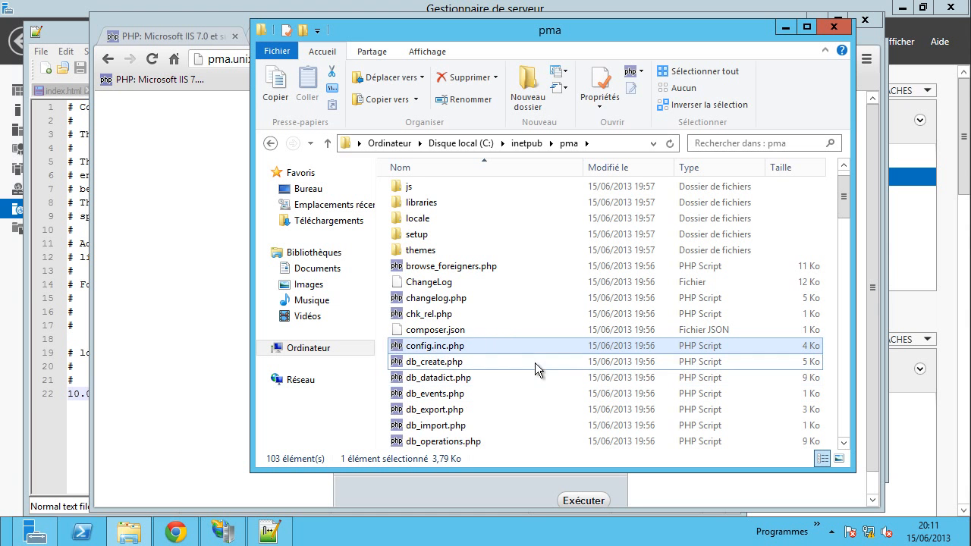
{"action": "right_click", "coordinate": [448, 349]}
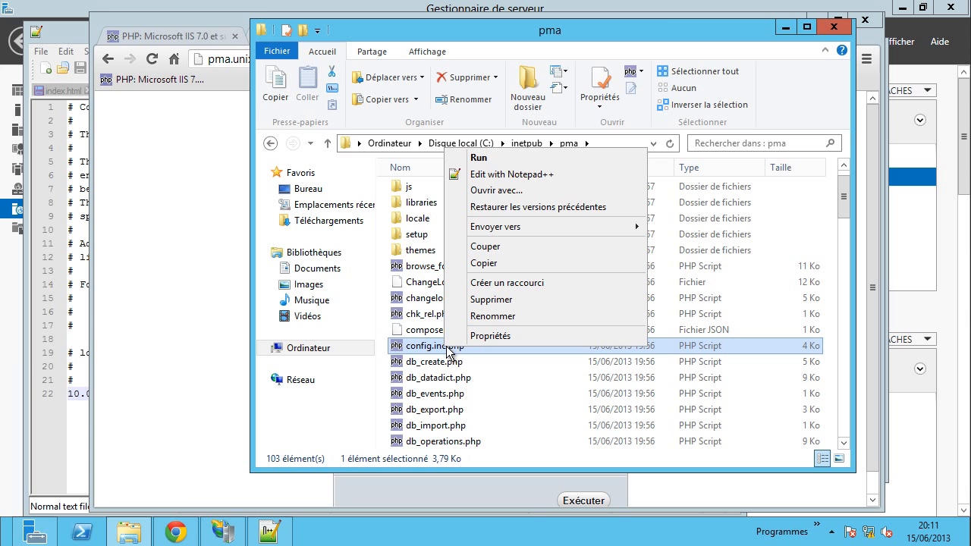
- Open config.inc.php in Notepad++, change AllowNoPassword from false to true, and save
{"action": "left_click", "coordinate": [498, 177]}
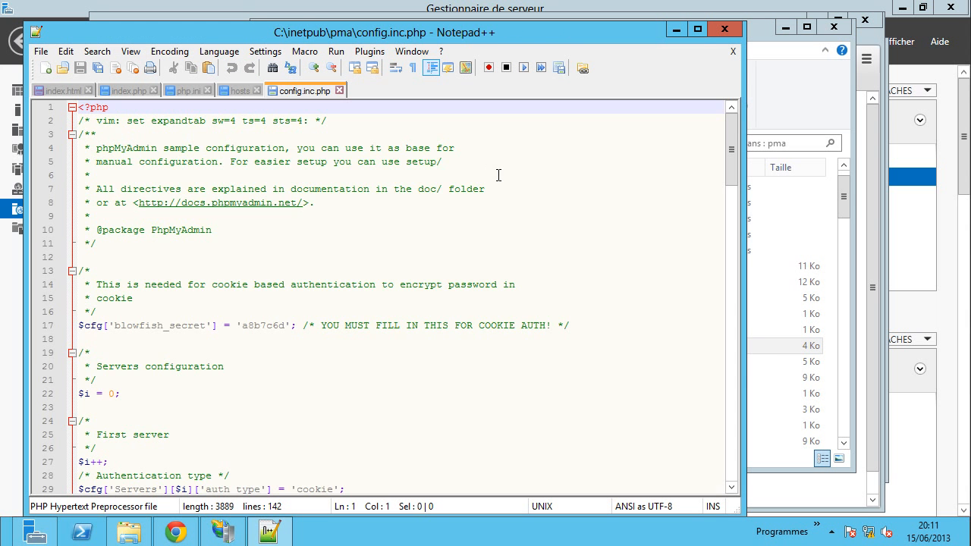
{"action": "scroll", "coordinate": [480, 292], "scroll_direction": "down", "scroll_amount": 7}
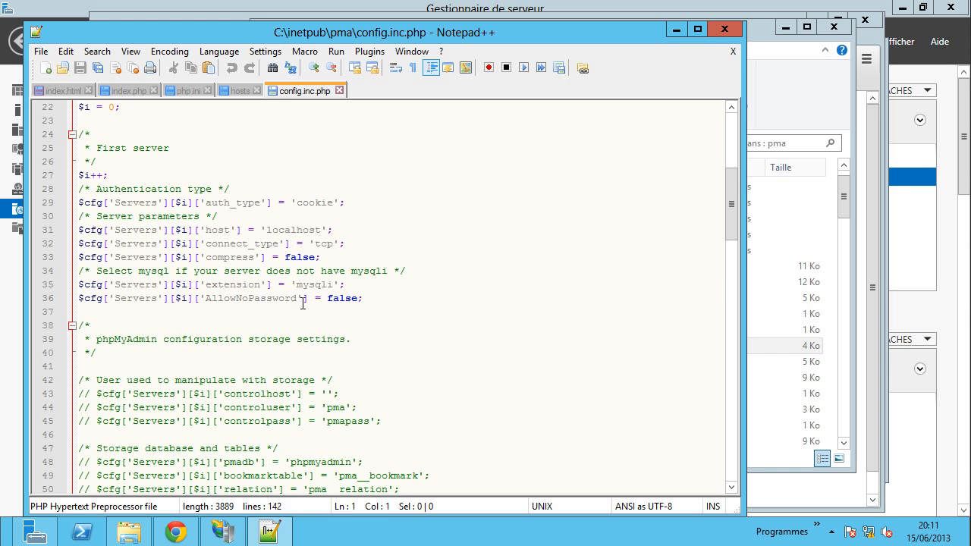
{"action": "double_click", "coordinate": [342, 300]}
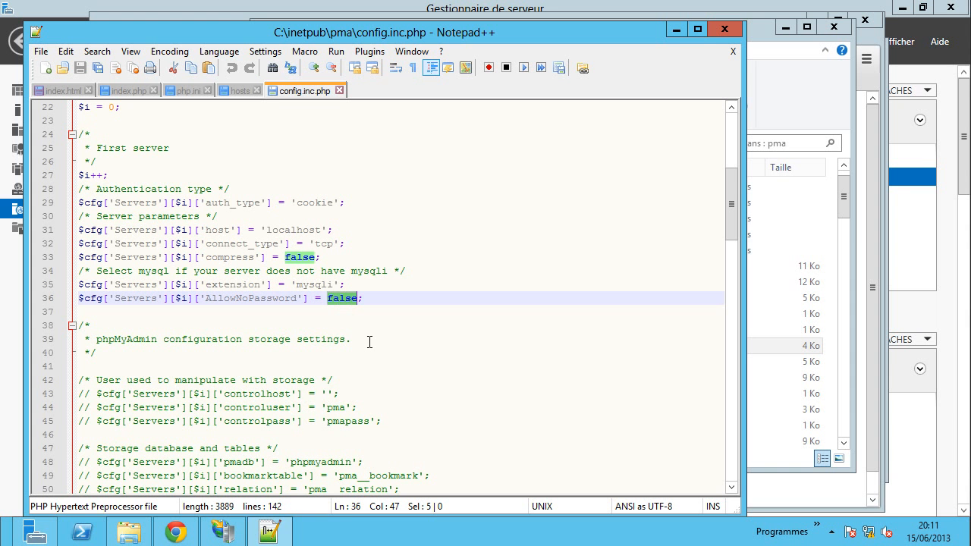
{"action": "type", "text": "true"}
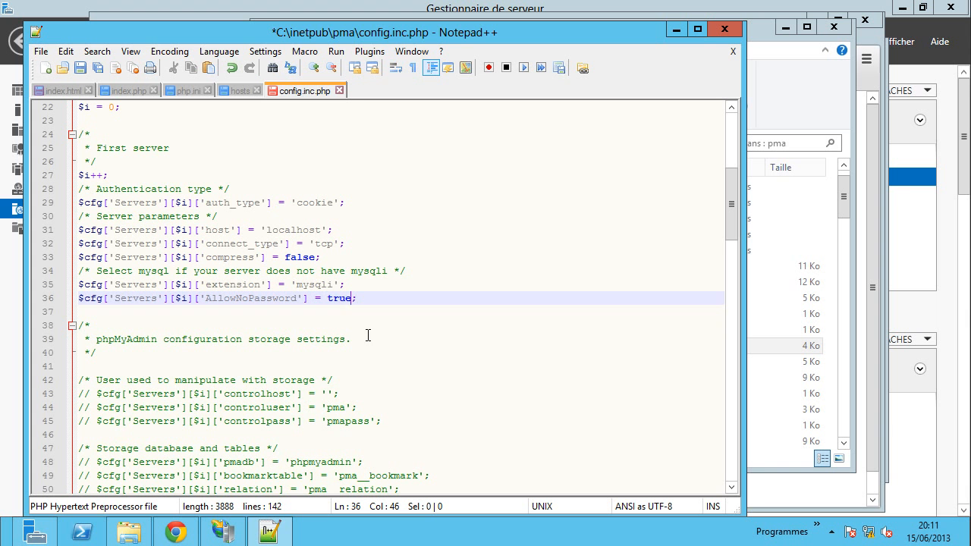
{"action": "key", "text": "ctrl+s"}
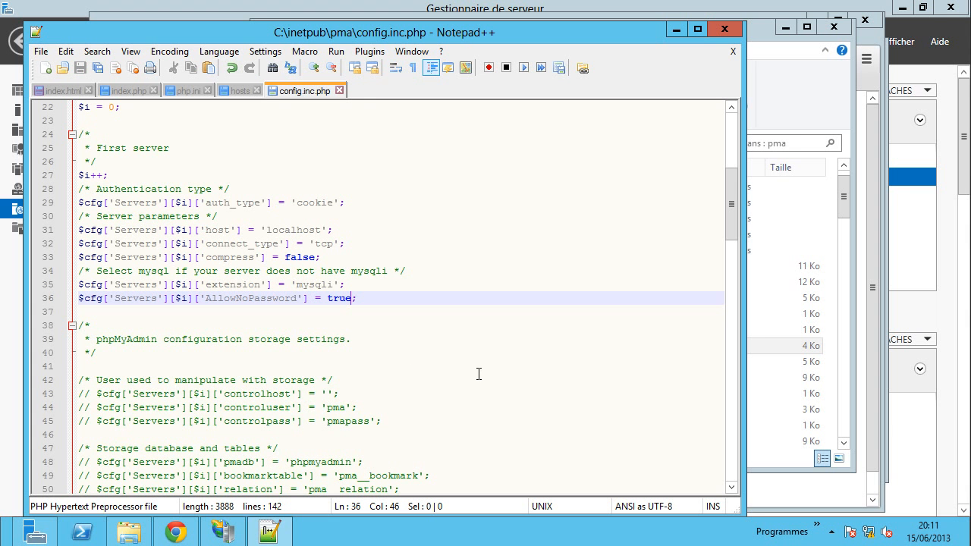
{"action": "left_click", "coordinate": [182, 536]}
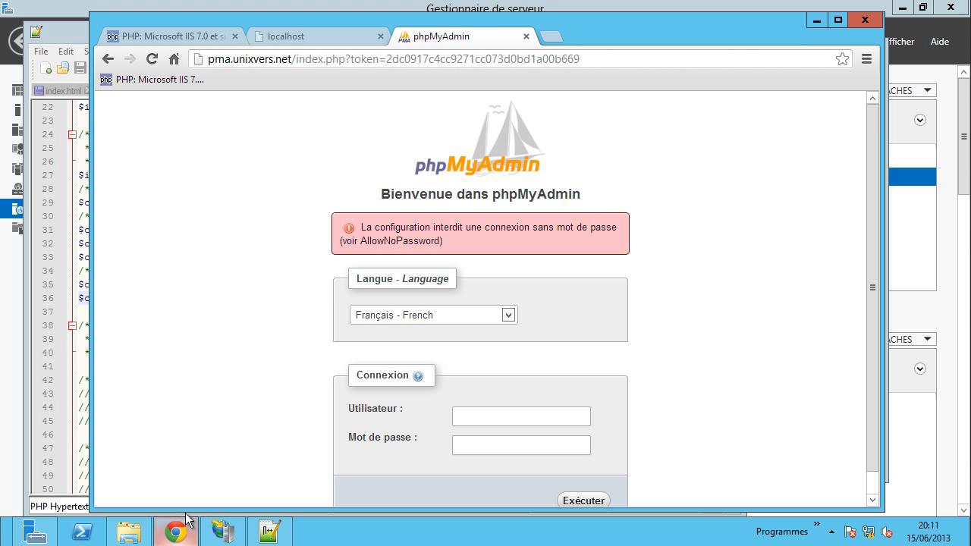
- Reload the phpMyAdmin login page and log in as root with no password
{"action": "left_click", "coordinate": [153, 61]}
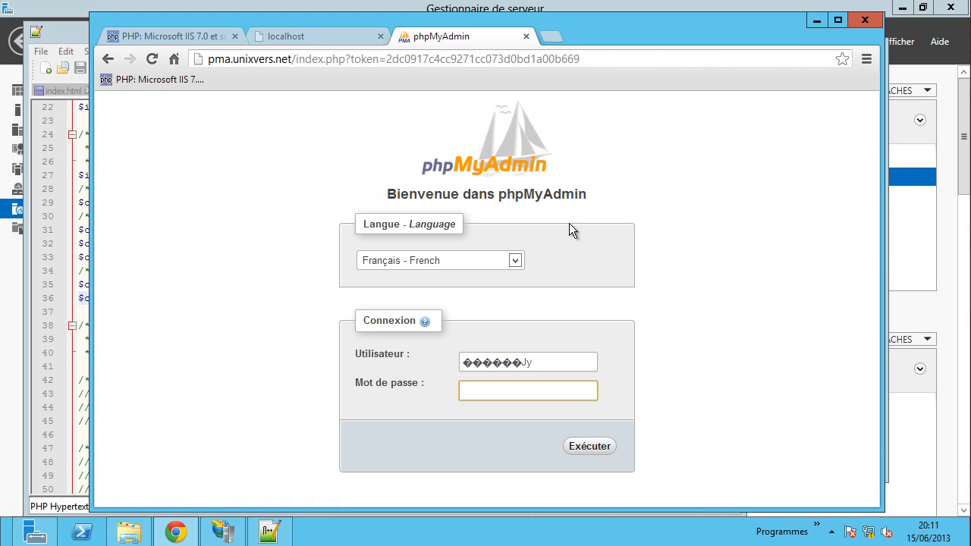
{"action": "left_click_drag", "start_coordinate": [575, 365], "coordinate": [292, 373]}
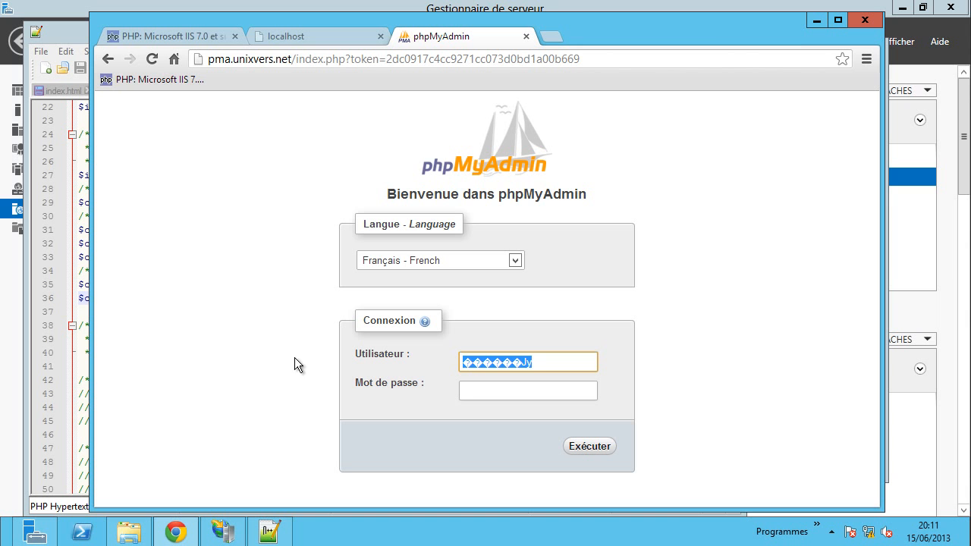
{"action": "type", "text": "root"}
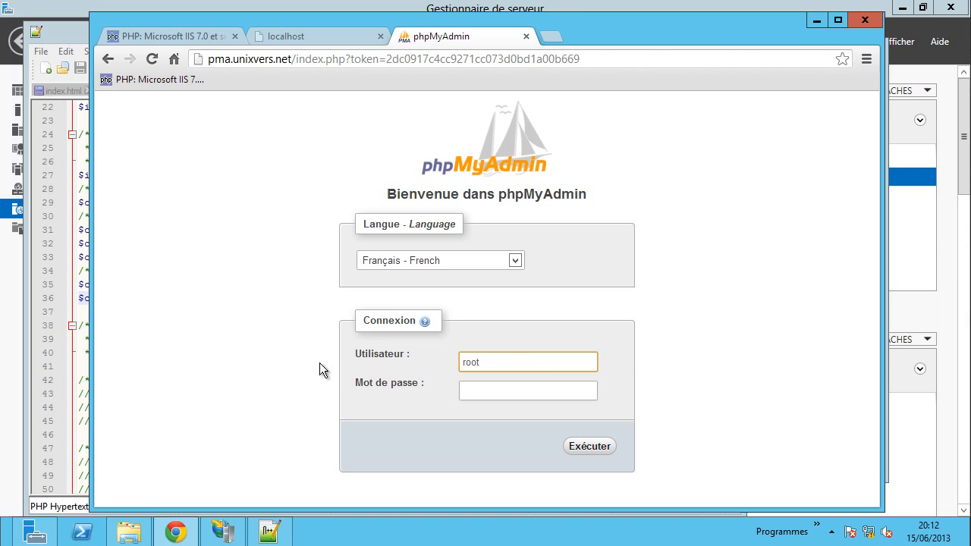
{"action": "left_click", "coordinate": [595, 447]}
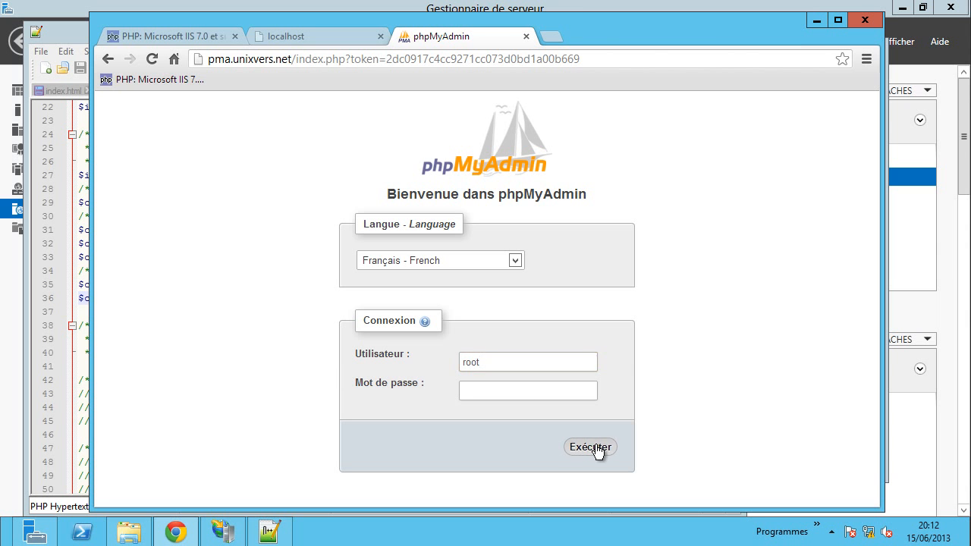
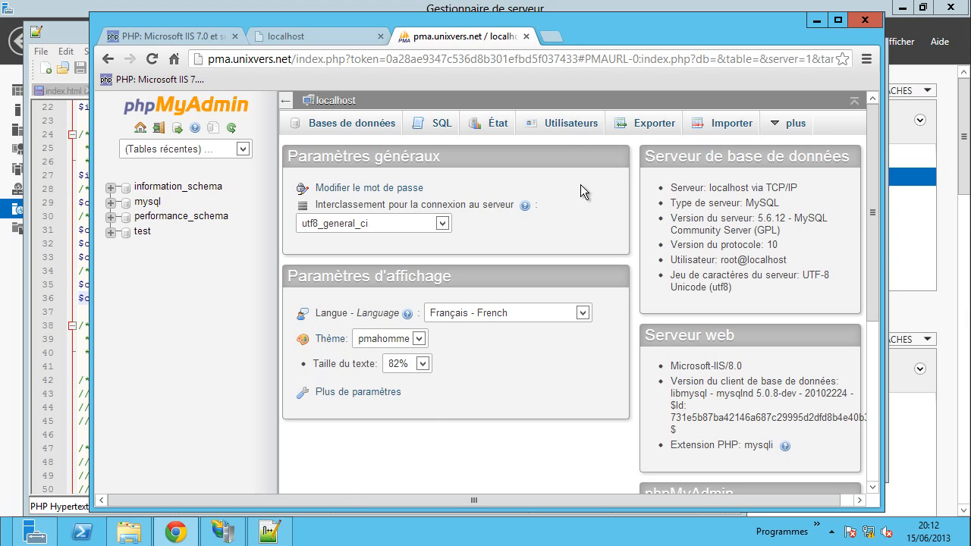
{"action": "left_click", "coordinate": [566, 129]}
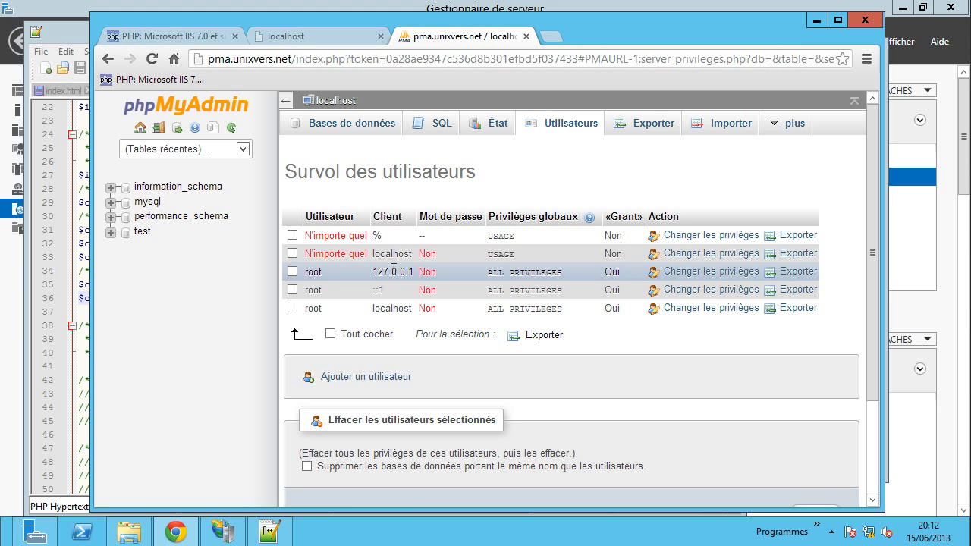
{"action": "left_click", "coordinate": [701, 272]}
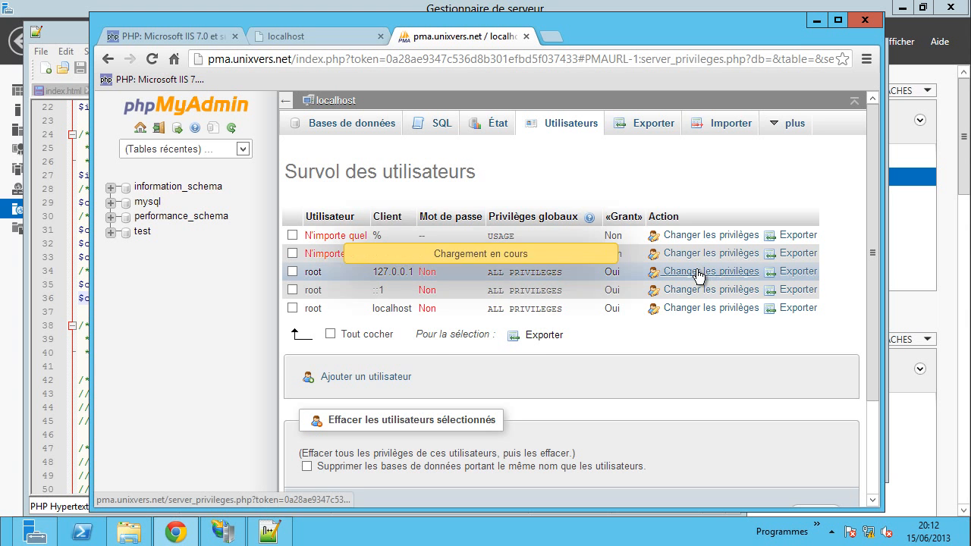
{"action": "scroll", "coordinate": [829, 272], "scroll_direction": "down", "scroll_amount": 5}
{"action": "scroll", "coordinate": [827, 266], "scroll_direction": "down", "scroll_amount": 4}
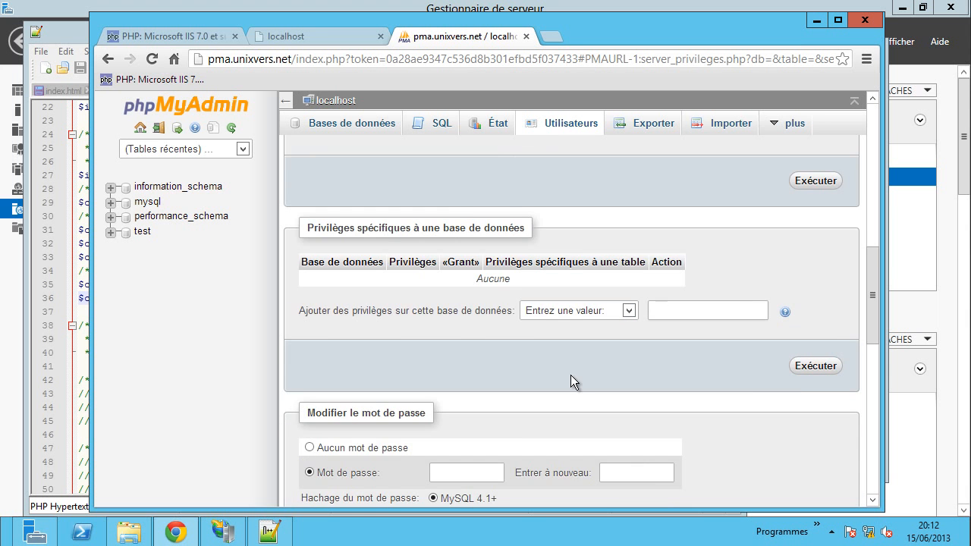
{"action": "scroll", "coordinate": [574, 375], "scroll_direction": "down", "scroll_amount": 3}
{"action": "left_click", "coordinate": [453, 246]}
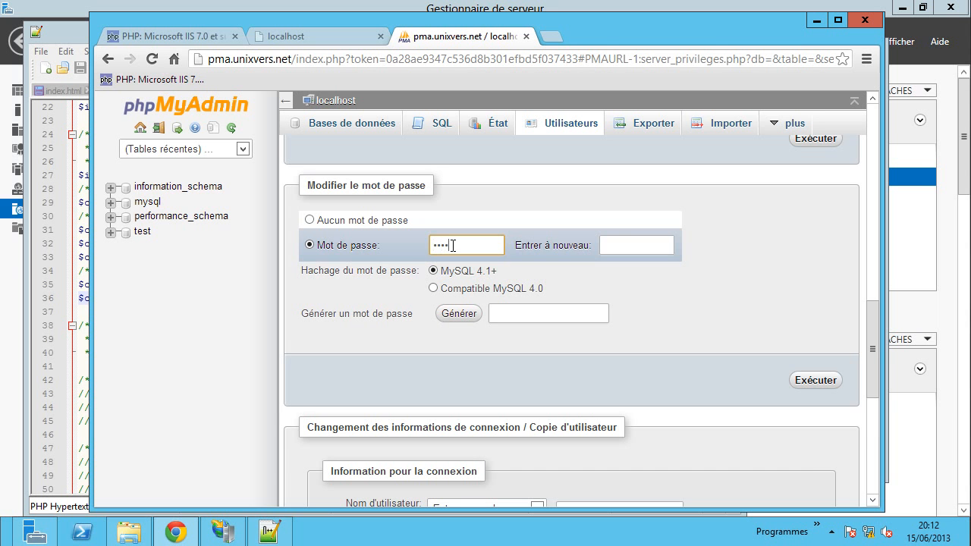
{"action": "left_click", "coordinate": [642, 247]}
{"action": "left_click", "coordinate": [809, 387]}
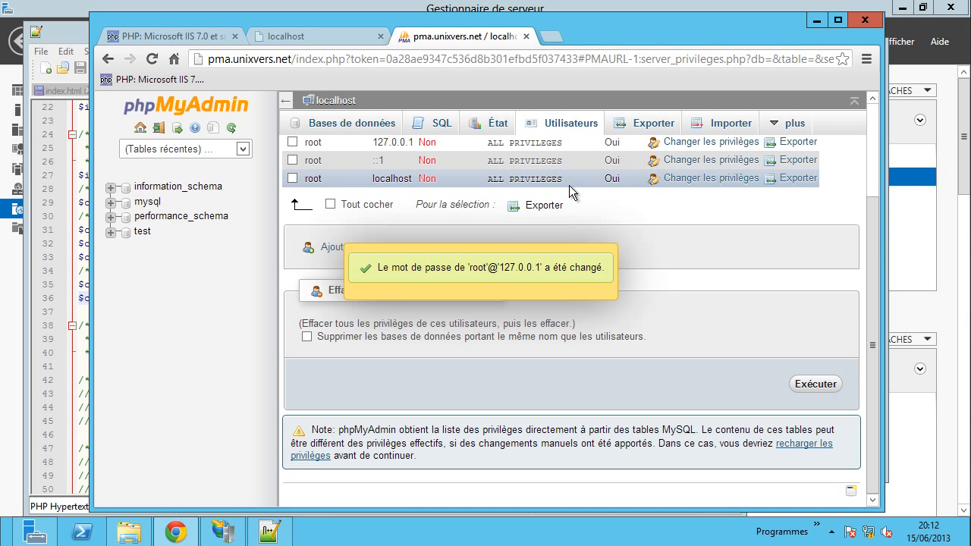
{"action": "scroll", "coordinate": [759, 296], "scroll_direction": "up", "scroll_amount": 3}
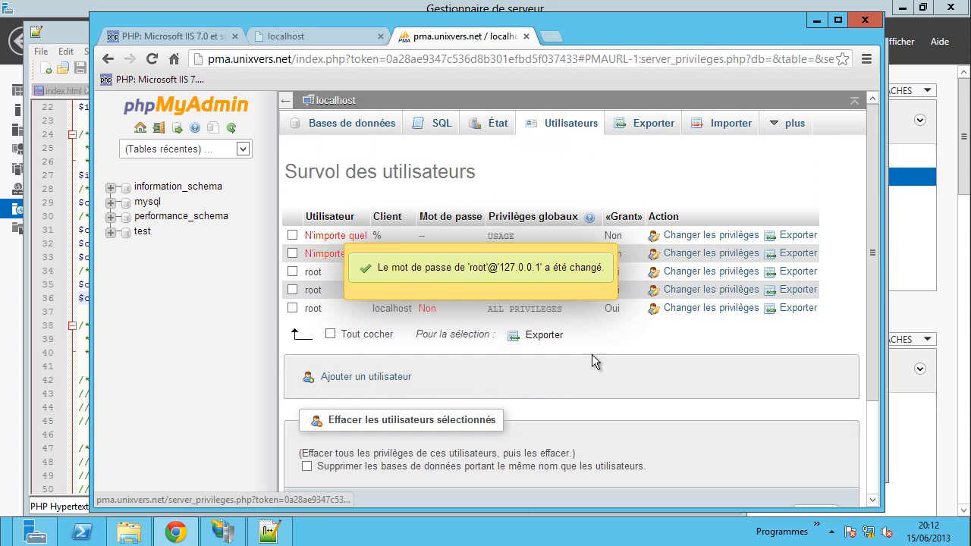
- Give root@::1 a password, entered and confirmed
{"action": "left_click", "coordinate": [695, 292]}
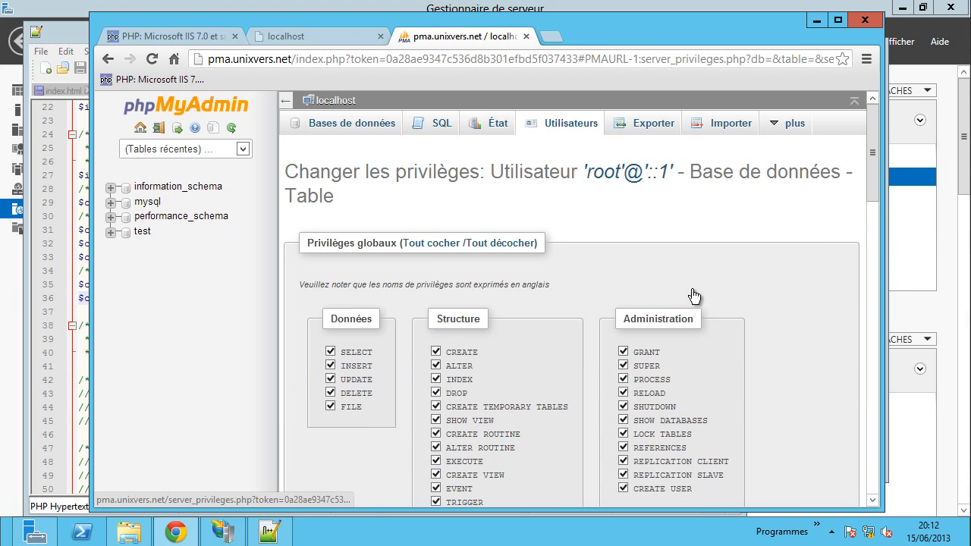
{"action": "scroll", "coordinate": [747, 299], "scroll_direction": "down", "scroll_amount": 10}
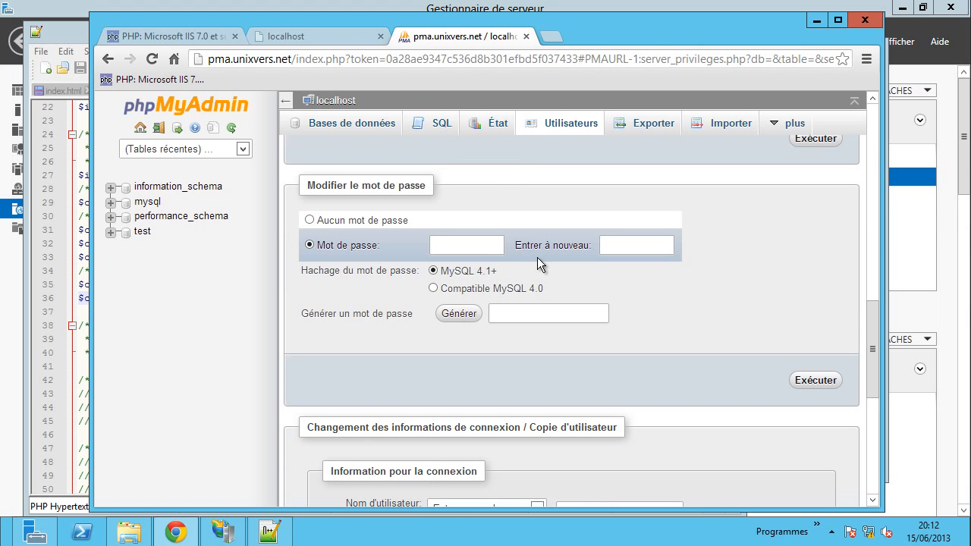
{"action": "left_click", "coordinate": [483, 248]}
{"action": "type", "text": "••••"}
{"action": "left_click", "coordinate": [605, 245]}
{"action": "type", "text": "••••"}
{"action": "left_click", "coordinate": [805, 381]}
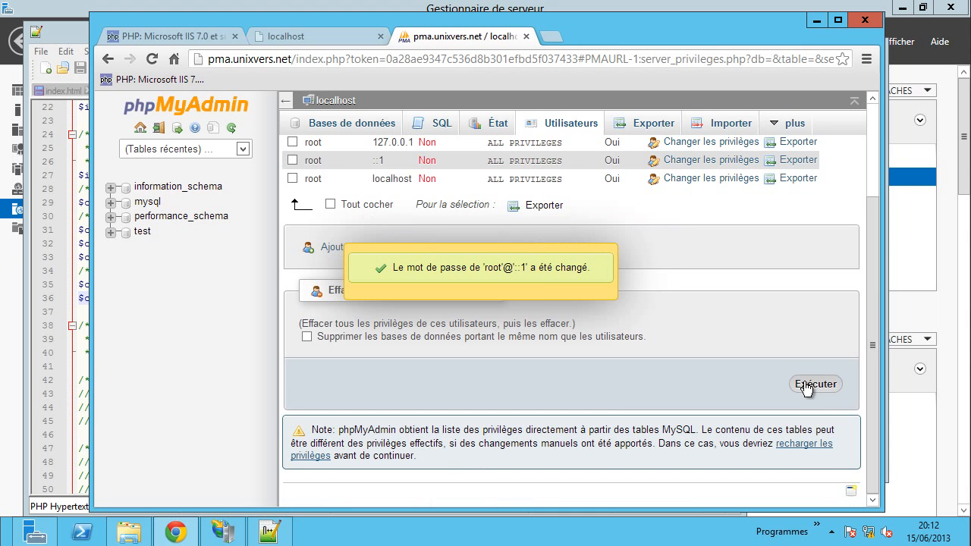
- Set and confirm a password for root@localhost
{"action": "left_click", "coordinate": [694, 181]}
{"action": "scroll", "coordinate": [815, 286], "scroll_direction": "down", "scroll_amount": 10}
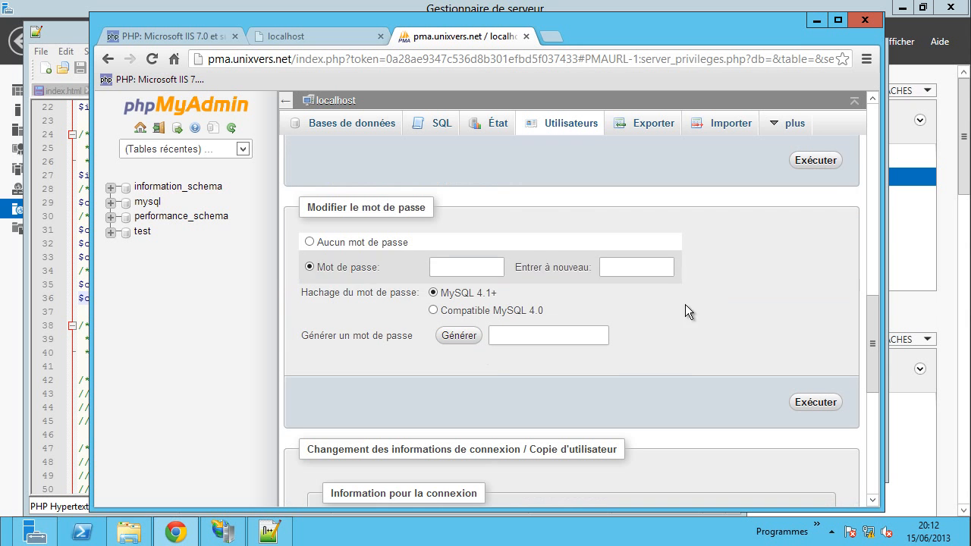
{"action": "left_click", "coordinate": [473, 271]}
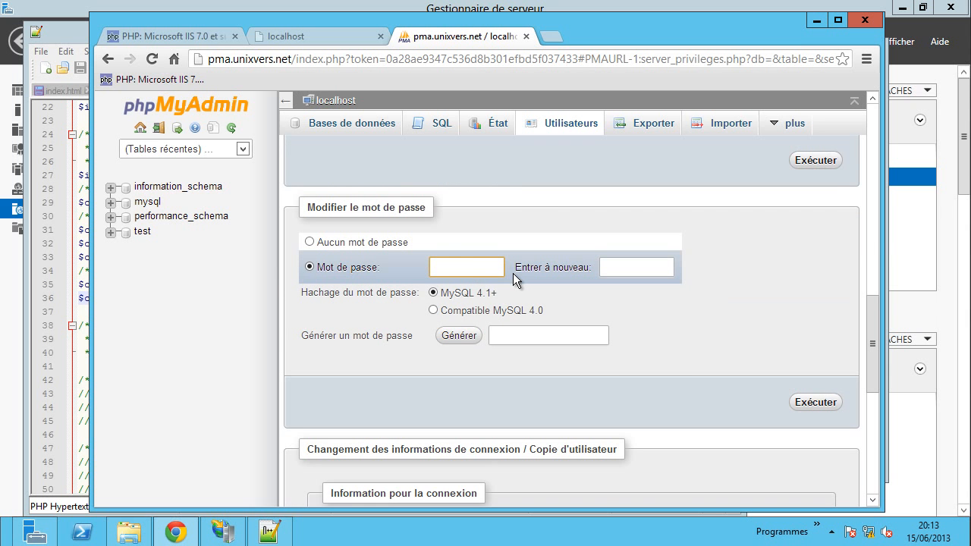
{"action": "type", "text": "root"}
{"action": "key", "text": "Tab"}
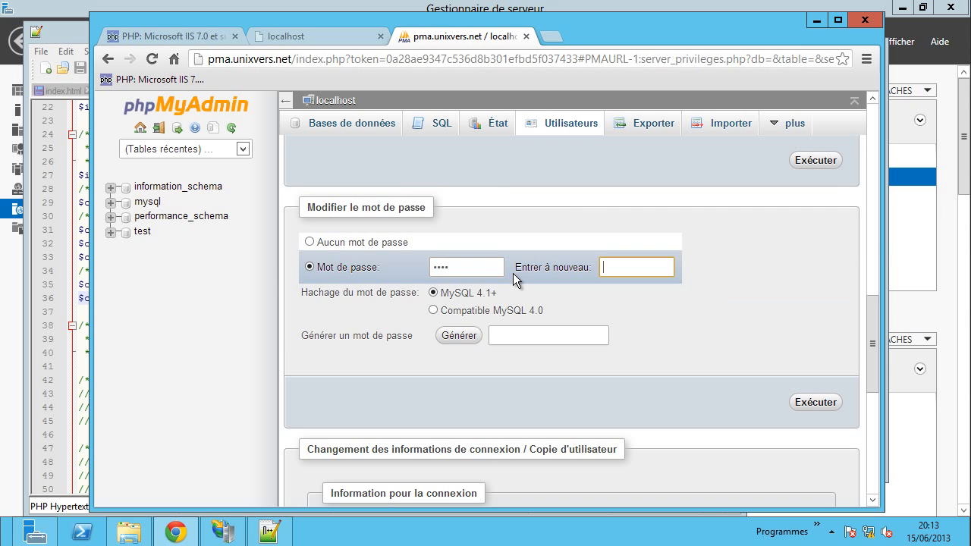
{"action": "type", "text": "root"}
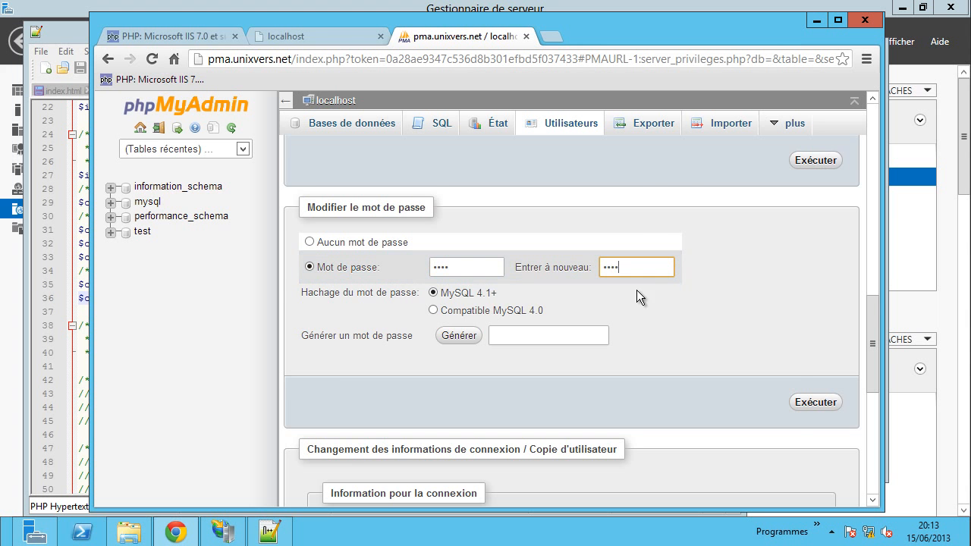
{"action": "left_click", "coordinate": [815, 404]}
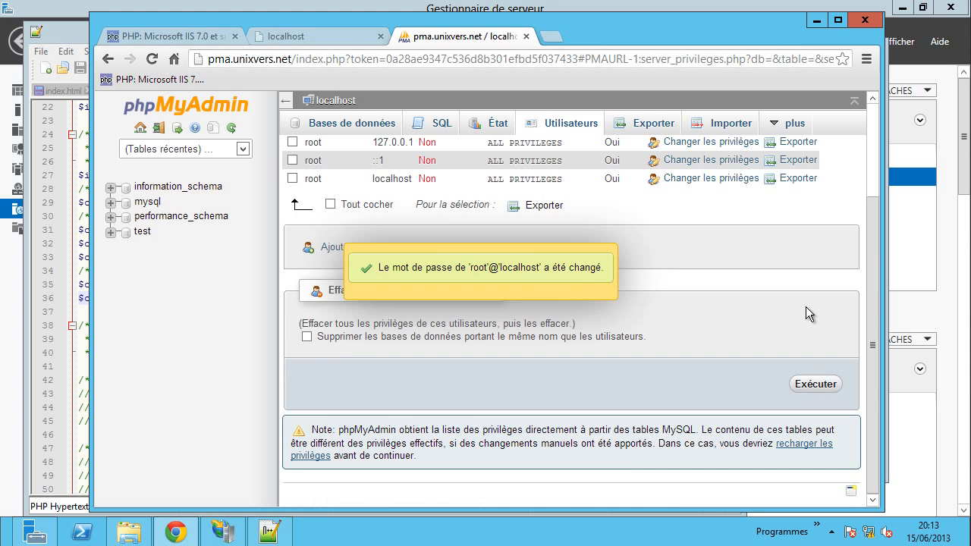
{"action": "scroll", "coordinate": [793, 296], "scroll_direction": "up", "scroll_amount": 2}
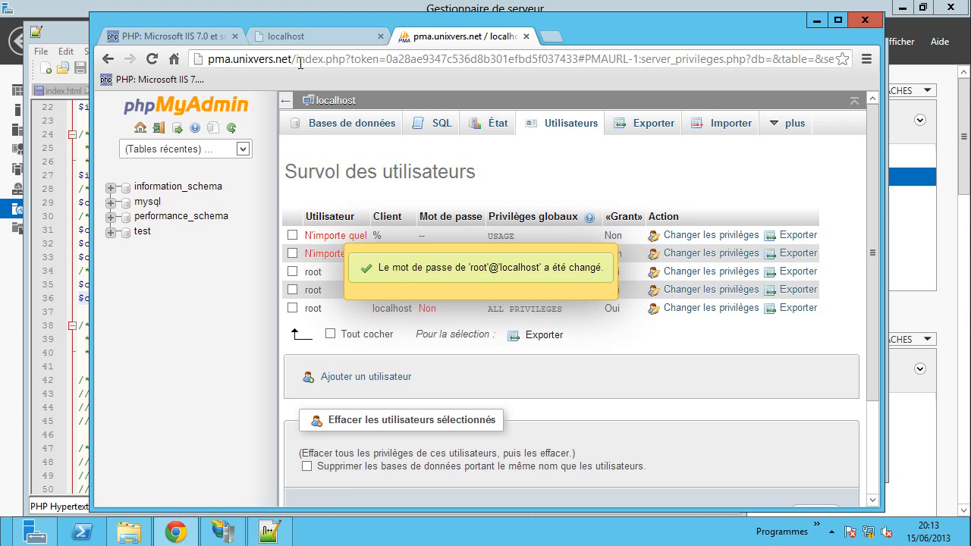
{"action": "left_click_drag", "start_coordinate": [298, 64], "coordinate": [860, 59]}
- Load the phpMyAdmin home address, which now shows the connection-refused error
{"action": "key", "text": "BackSpace"}
{"action": "key", "text": "Return"}
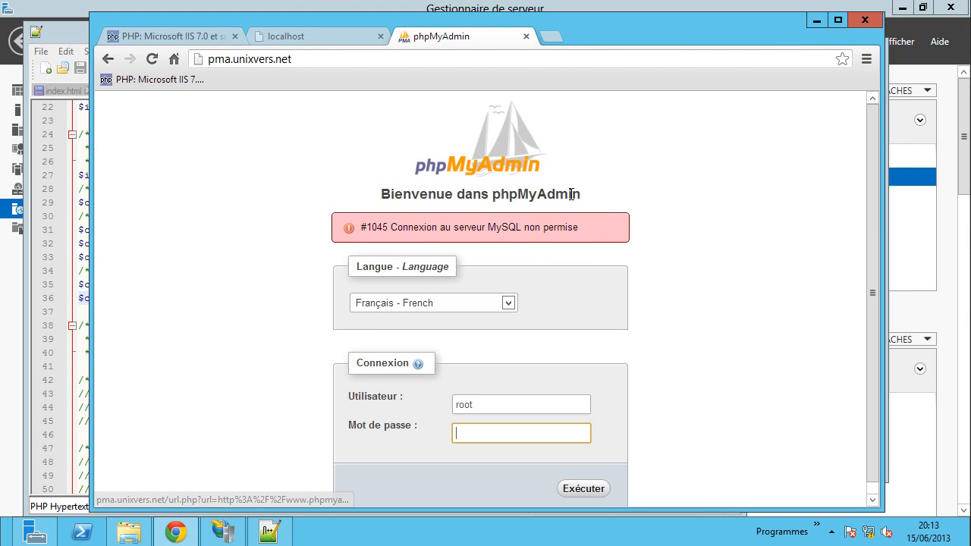
{"action": "left_click_drag", "start_coordinate": [419, 227], "coordinate": [657, 238]}
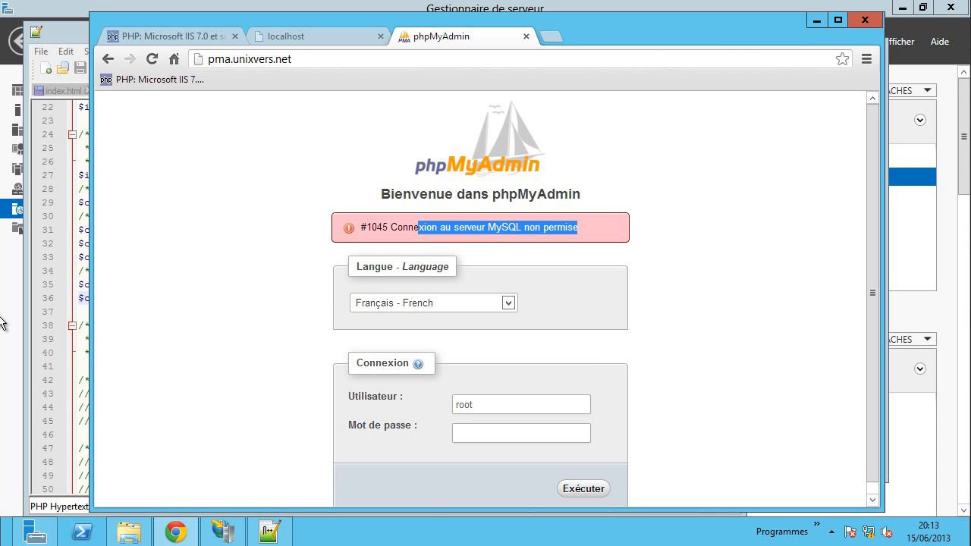
- Set AllowNoPassword back to false in config.inc.php and save it
{"action": "left_click", "coordinate": [85, 365]}
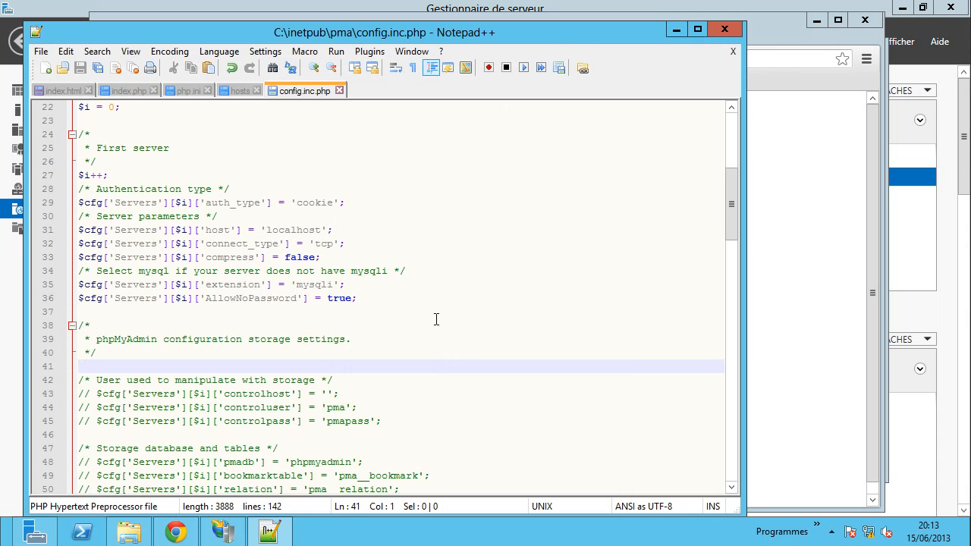
{"action": "double_click", "coordinate": [341, 299]}
{"action": "type", "text": "f"}
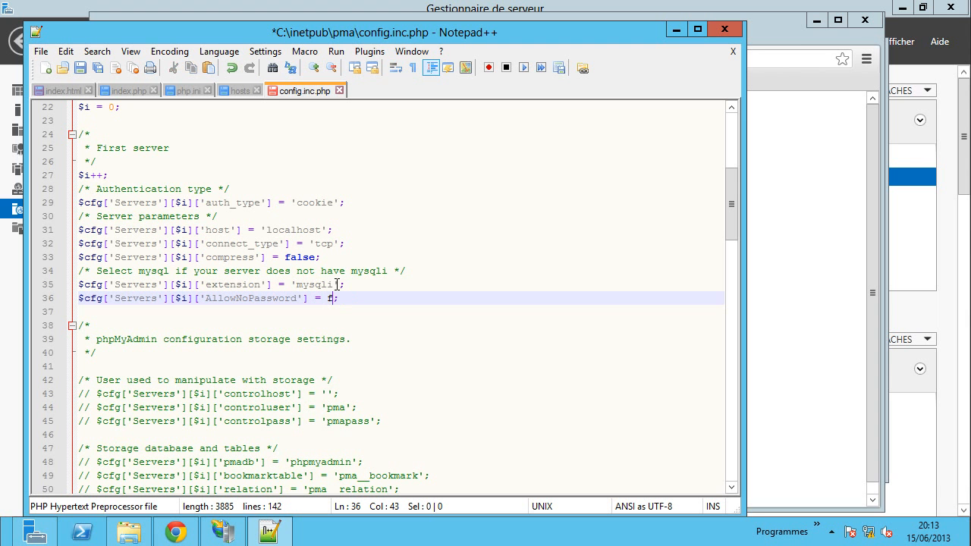
{"action": "type", "text": "alse"}
{"action": "key", "text": "ctrl+s"}
- Reload the login page and sign in as root with the new password, letting Chrome remember it
{"action": "left_click", "coordinate": [807, 301]}
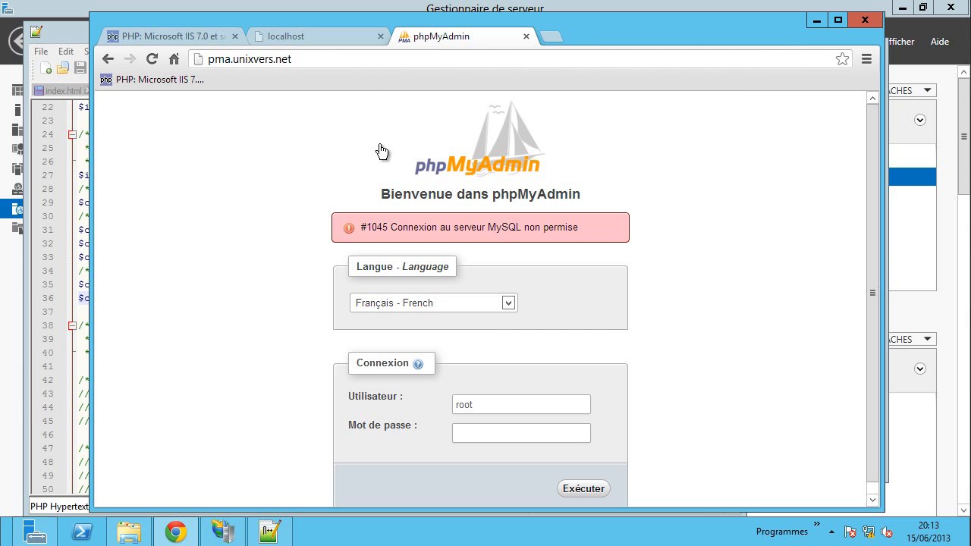
{"action": "left_click", "coordinate": [151, 61]}
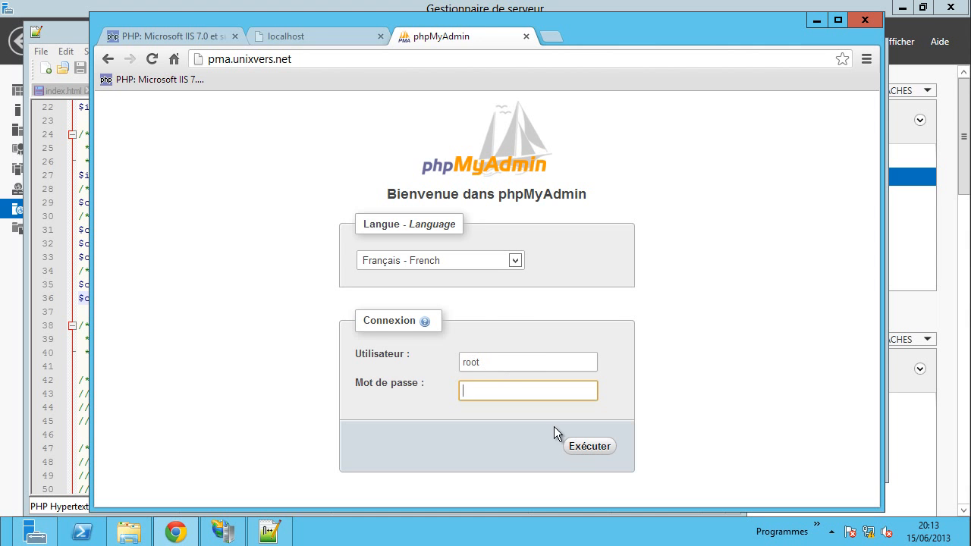
{"action": "left_click", "coordinate": [581, 448]}
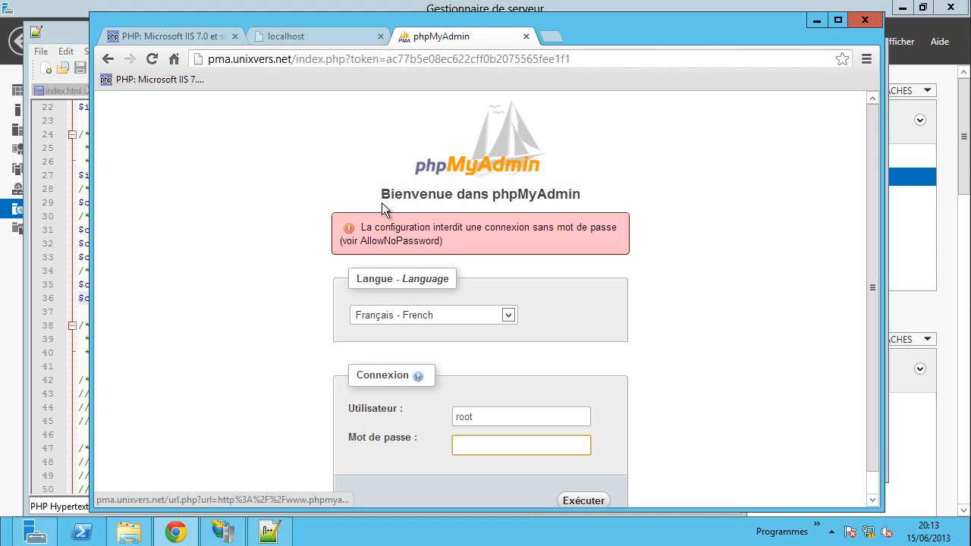
{"action": "type", "text": "•"}
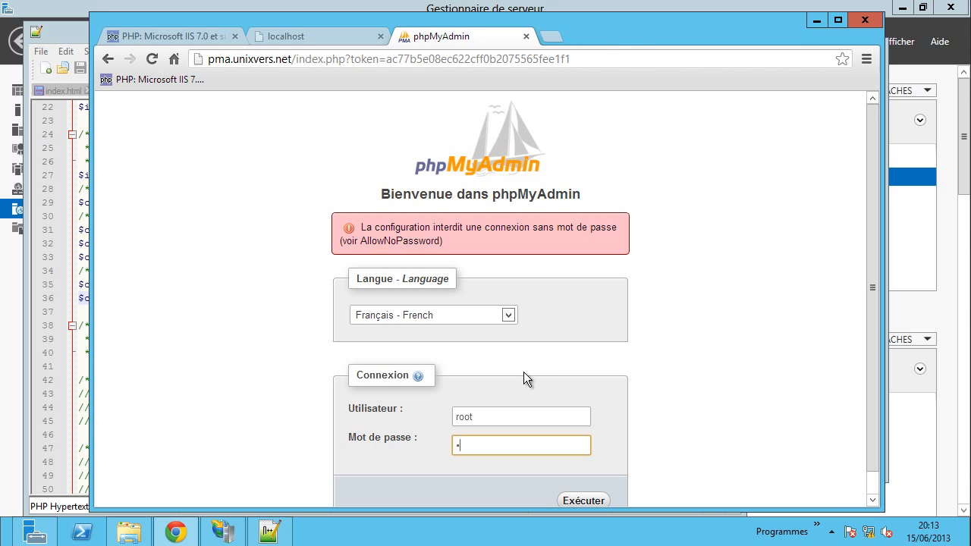
{"action": "type", "text": "•••"}
{"action": "key", "text": "Return"}
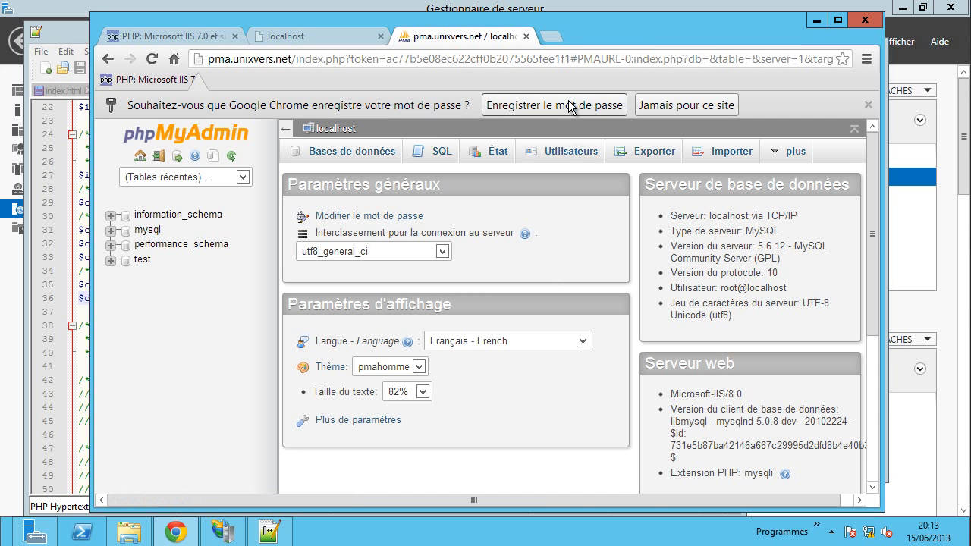
{"action": "left_click", "coordinate": [568, 104]}
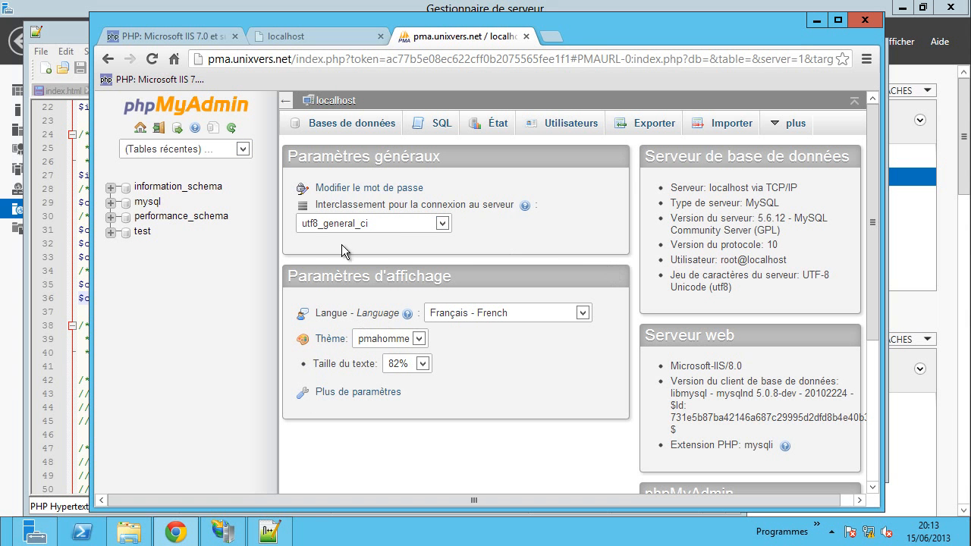
- Start a new user named joomla restricted to localhost, with a typed and confirmed password
{"action": "left_click", "coordinate": [561, 132]}
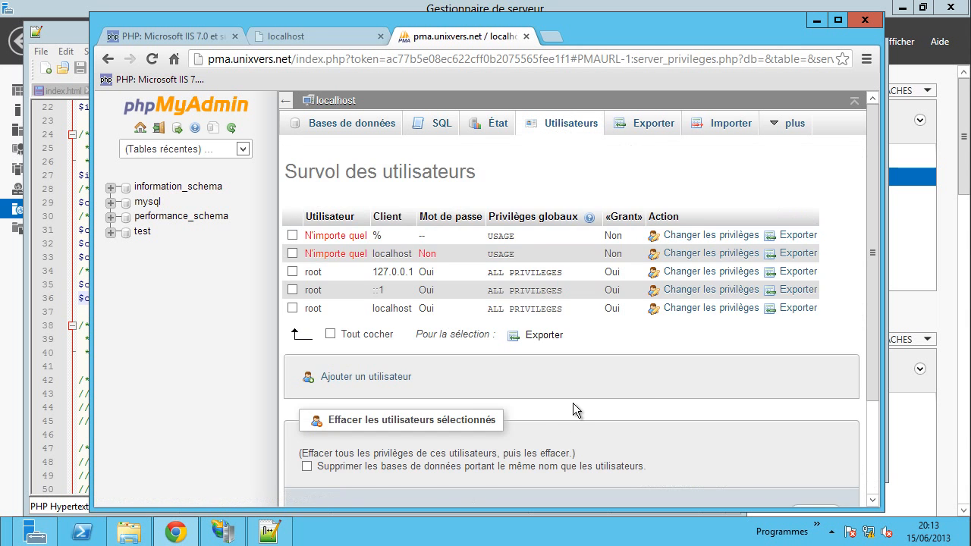
{"action": "scroll", "coordinate": [573, 410], "scroll_direction": "down", "scroll_amount": 1}
{"action": "left_click", "coordinate": [369, 305]}
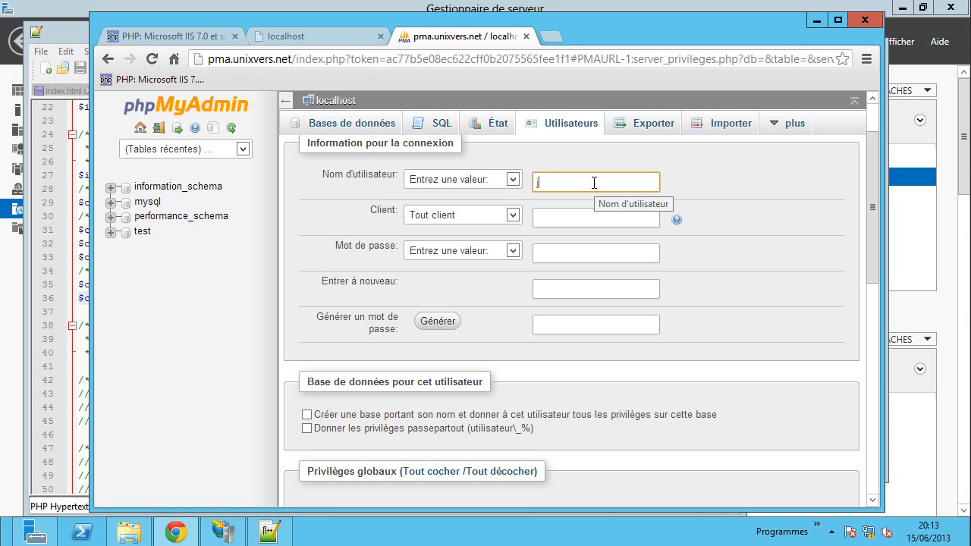
{"action": "type", "text": "joomla"}
{"action": "left_click", "coordinate": [509, 215]}
{"action": "left_click", "coordinate": [436, 244]}
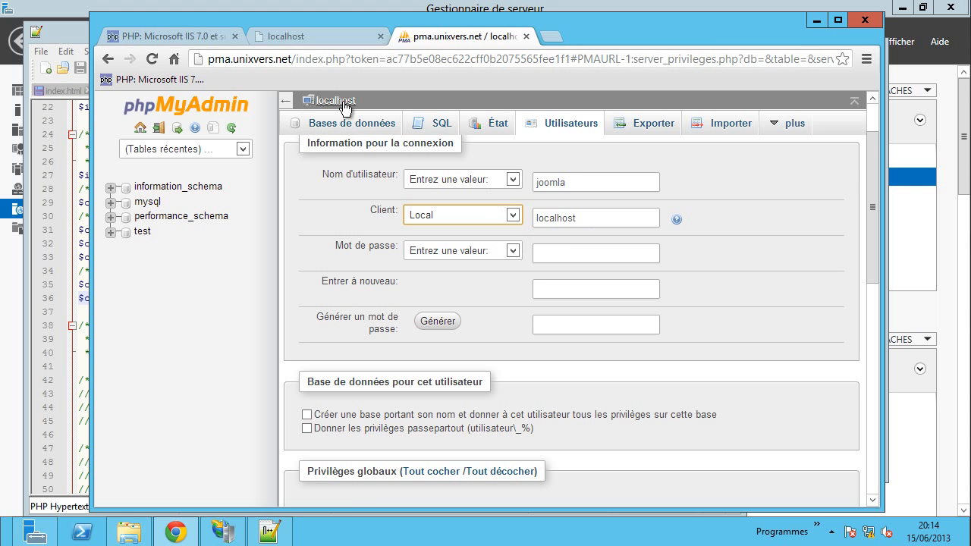
{"action": "left_click", "coordinate": [453, 256]}
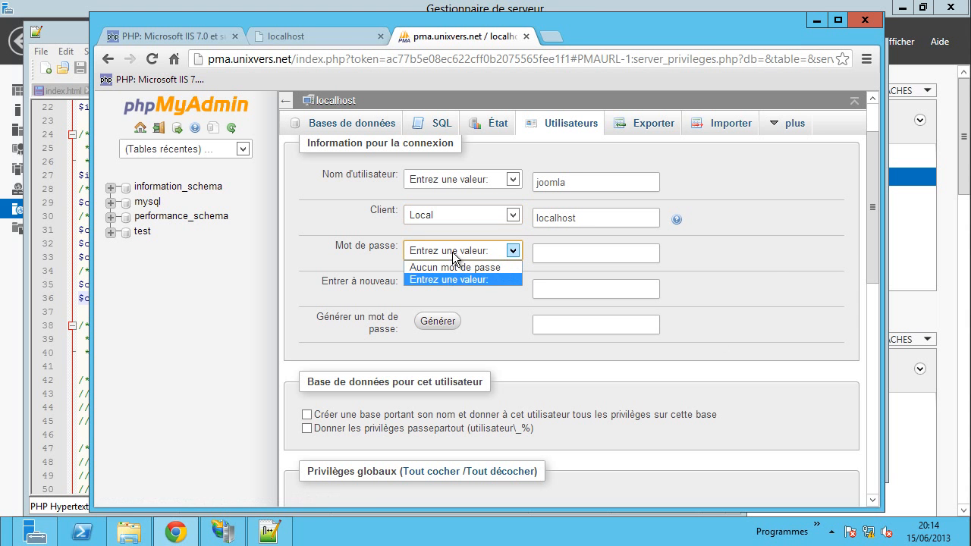
{"action": "left_click", "coordinate": [539, 254]}
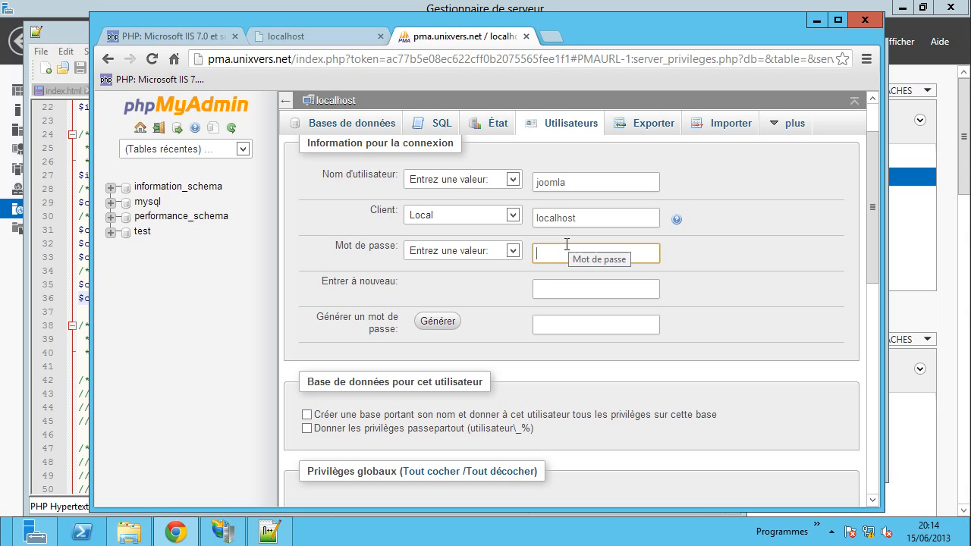
{"action": "type", "text": "joomla"}
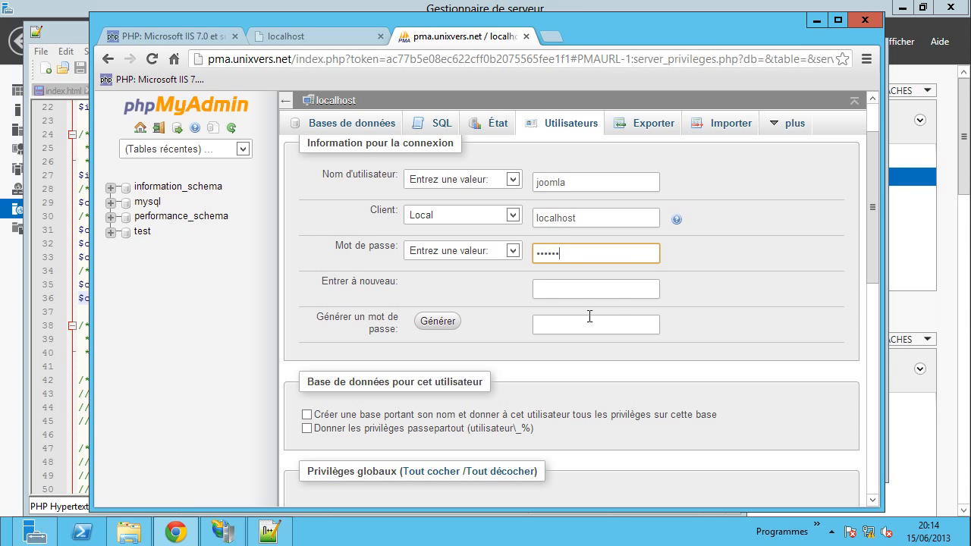
{"action": "left_click", "coordinate": [546, 292]}
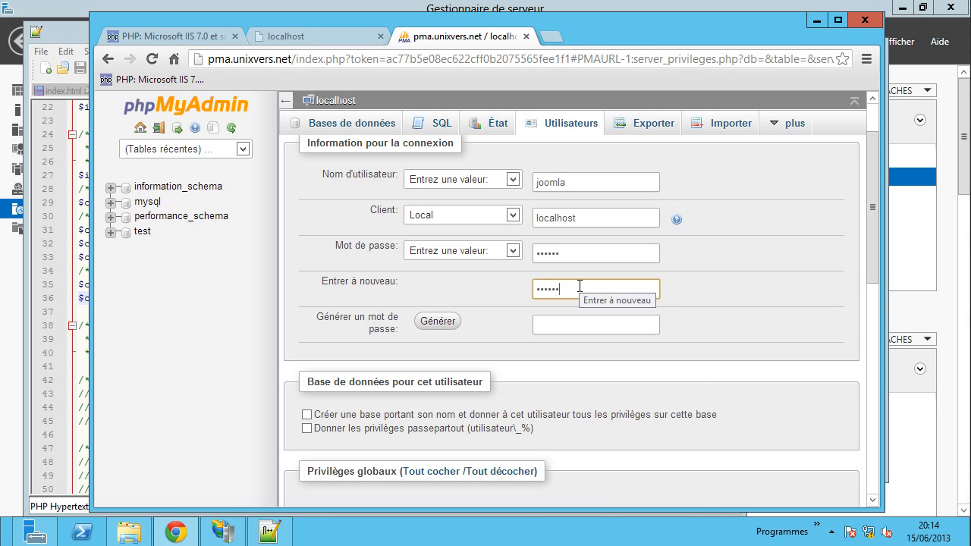
{"action": "left_click", "coordinate": [699, 343]}
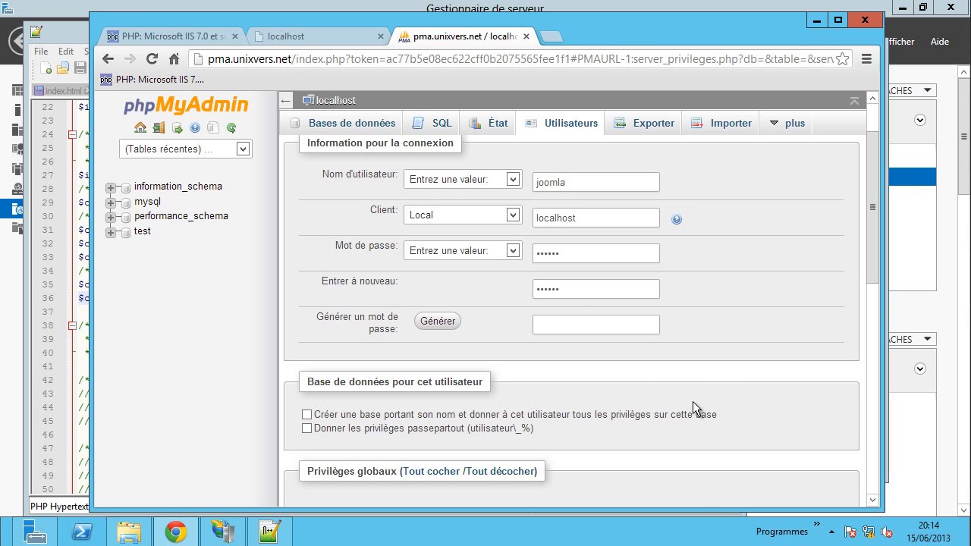
- Tick creating a same-named database with all privileges and submit the new user
{"action": "left_click", "coordinate": [327, 419]}
{"action": "scroll", "coordinate": [756, 368], "scroll_direction": "down", "scroll_amount": 10}
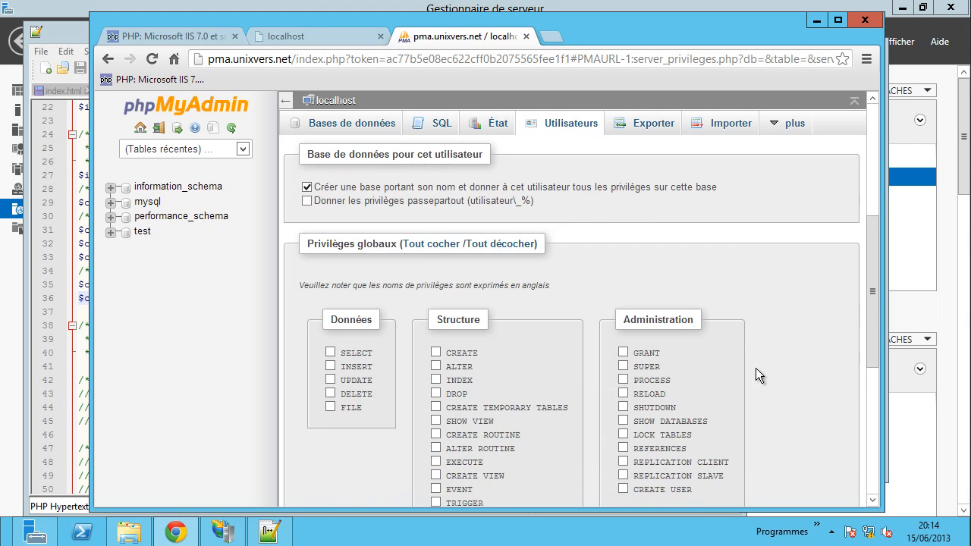
{"action": "left_click", "coordinate": [809, 448]}
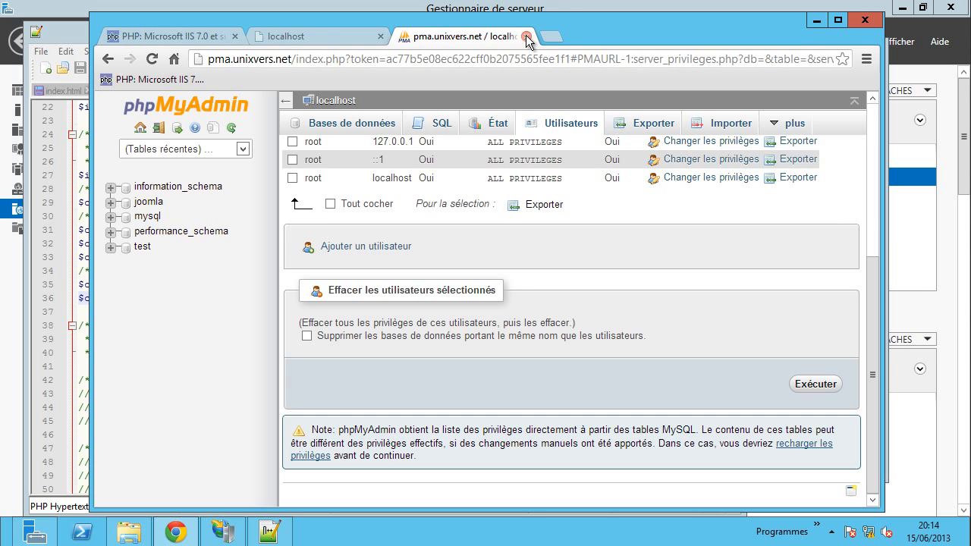
- Close the phpMyAdmin tab and search Google for joomla in a new tab
{"action": "left_click", "coordinate": [526, 36]}
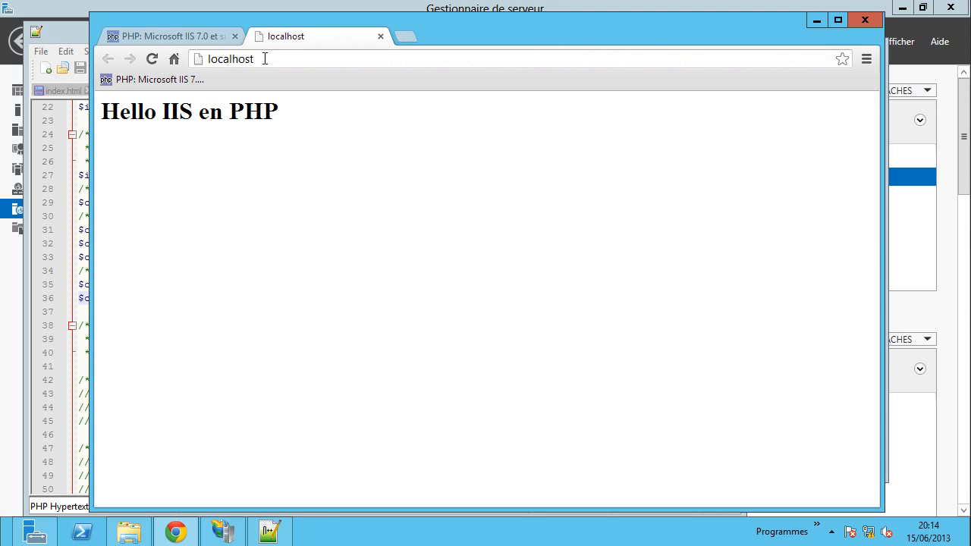
{"action": "left_click", "coordinate": [152, 59]}
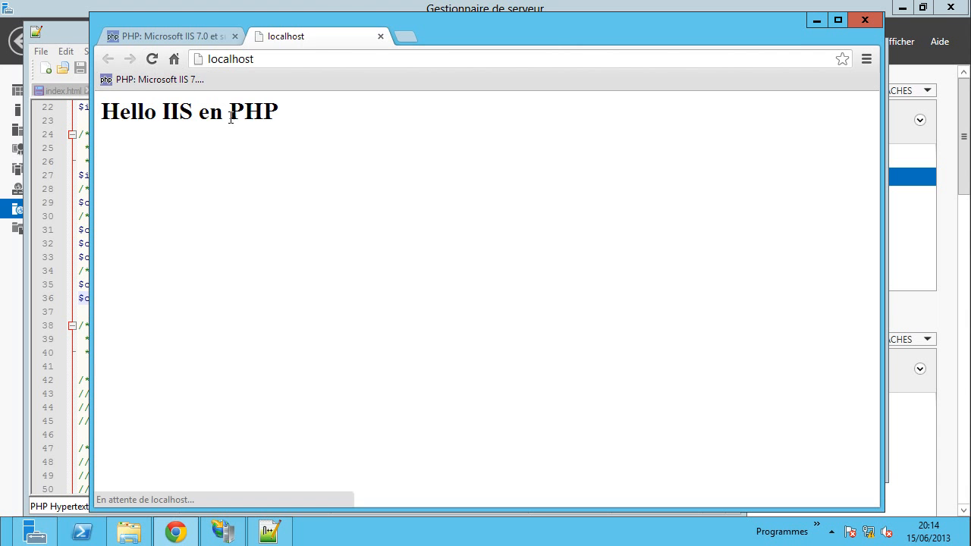
{"action": "left_click", "coordinate": [405, 38]}
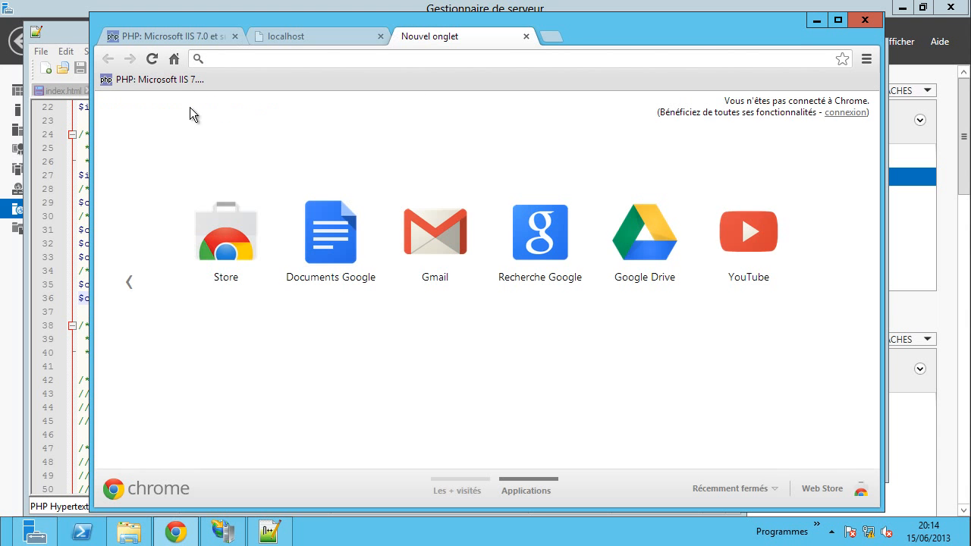
{"action": "left_click", "coordinate": [322, 38]}
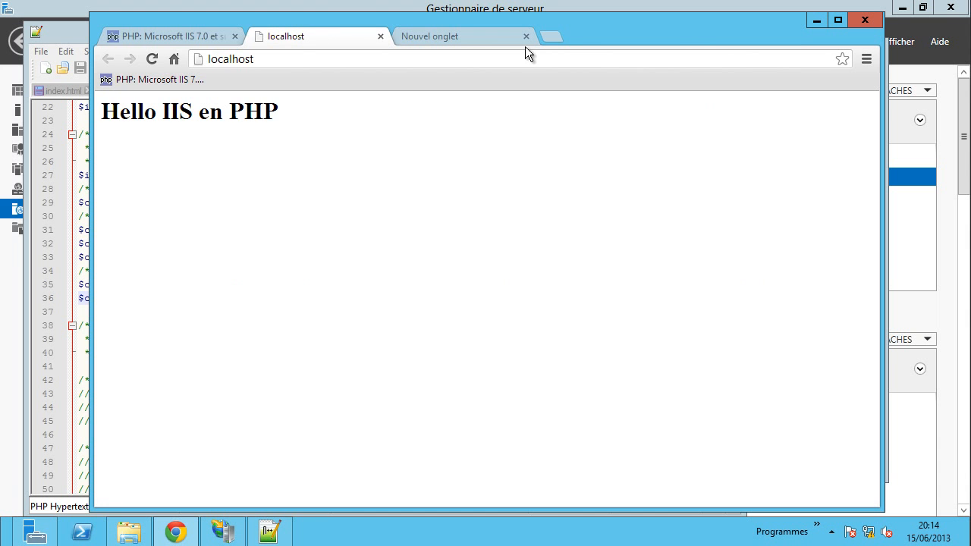
{"action": "left_click", "coordinate": [554, 38]}
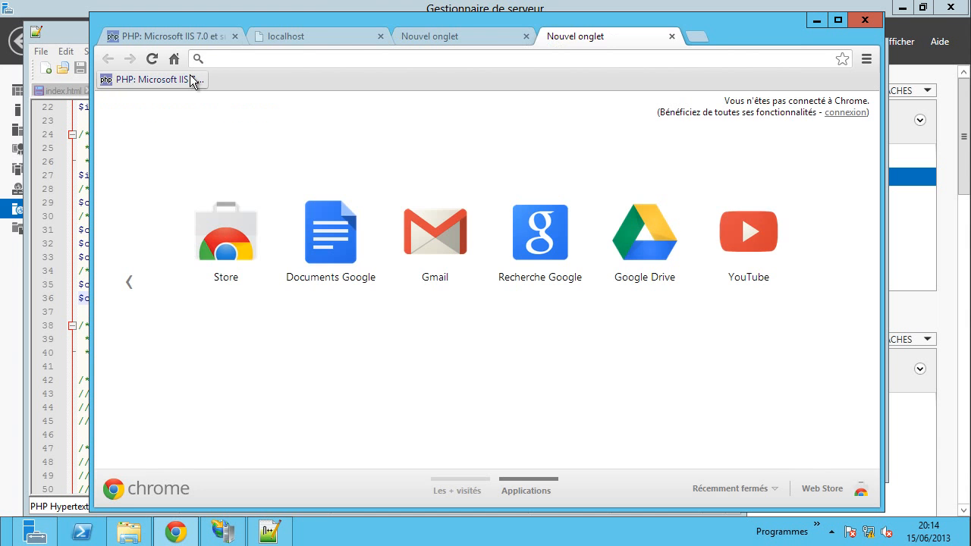
{"action": "left_click", "coordinate": [174, 59]}
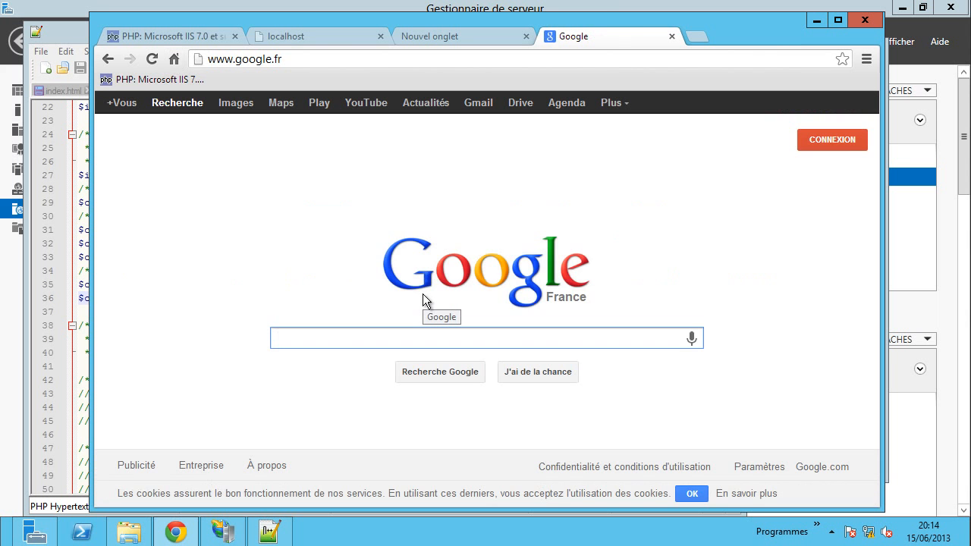
{"action": "type", "text": "joomla"}
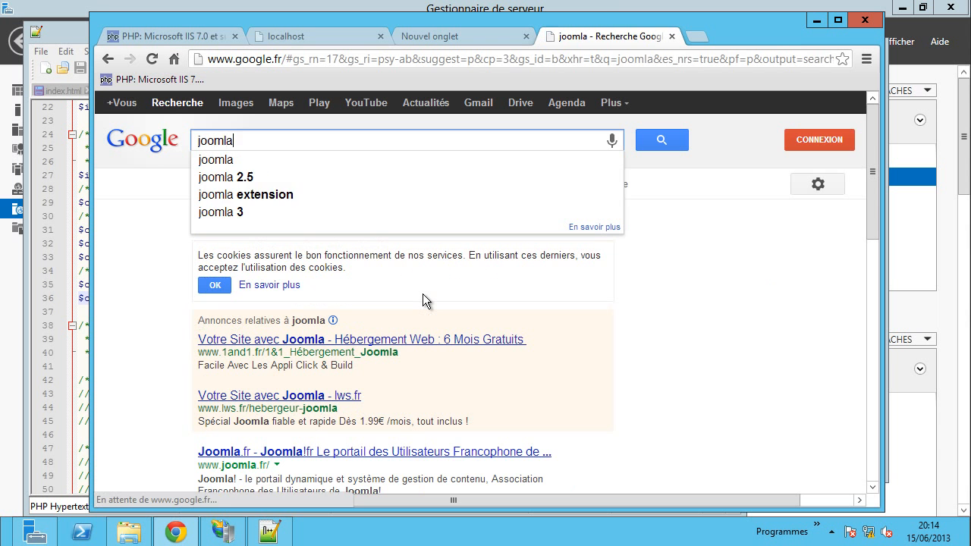
{"action": "key", "text": "Return"}
- On joomla.fr, go to Télécharger Joomla 3 and download the Joomla 3.1.1 Édition francophone
{"action": "scroll", "coordinate": [420, 293], "scroll_direction": "down", "scroll_amount": 3}
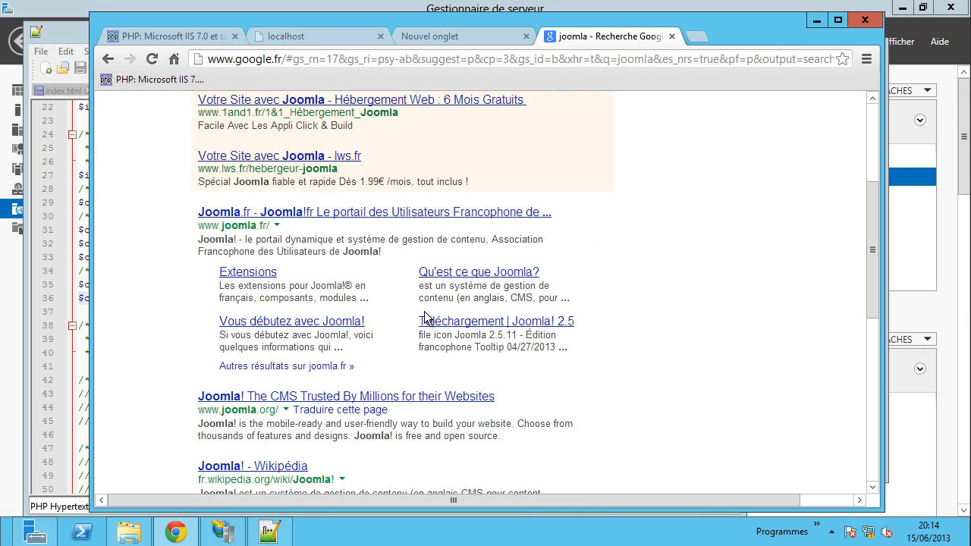
{"action": "left_click", "coordinate": [226, 214]}
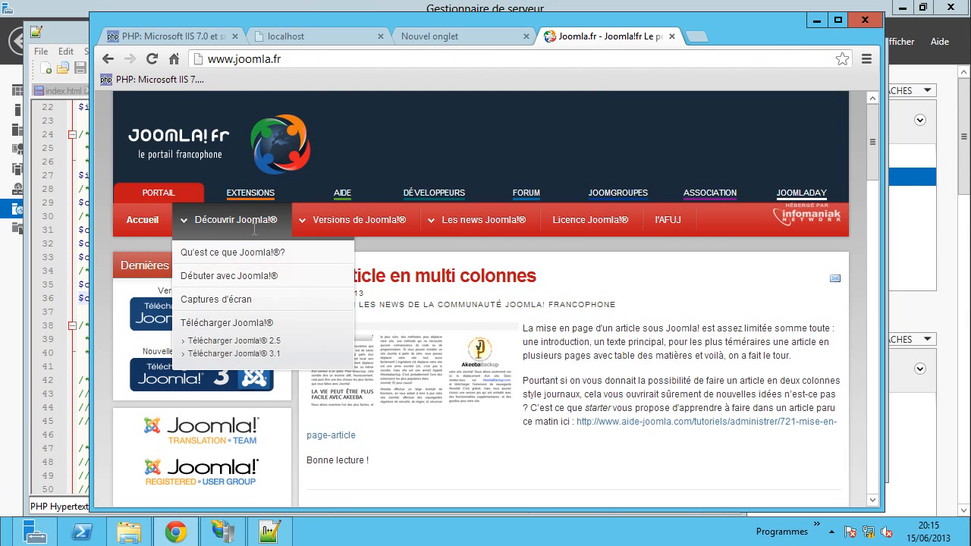
{"action": "left_click", "coordinate": [156, 383]}
{"action": "scroll", "coordinate": [419, 334], "scroll_direction": "down", "scroll_amount": 4}
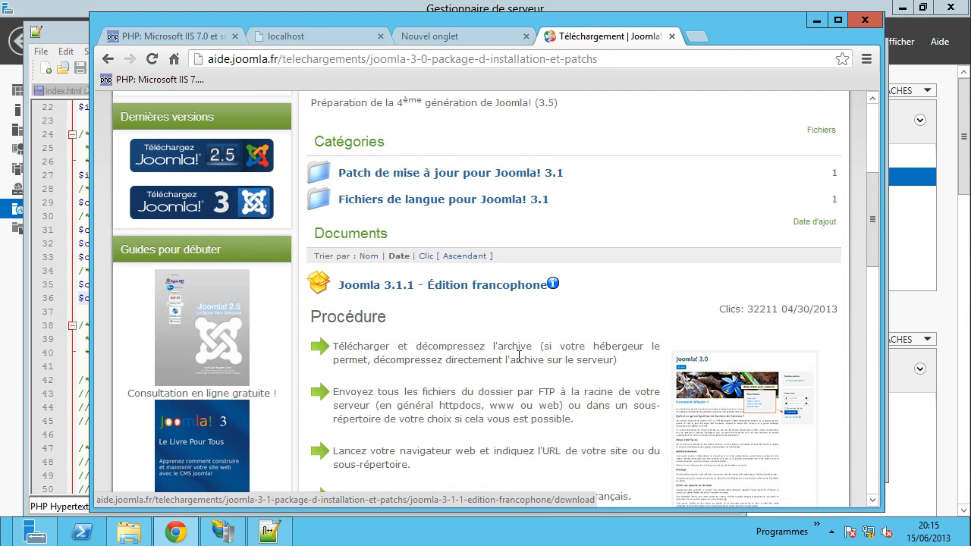
{"action": "left_click", "coordinate": [387, 289]}
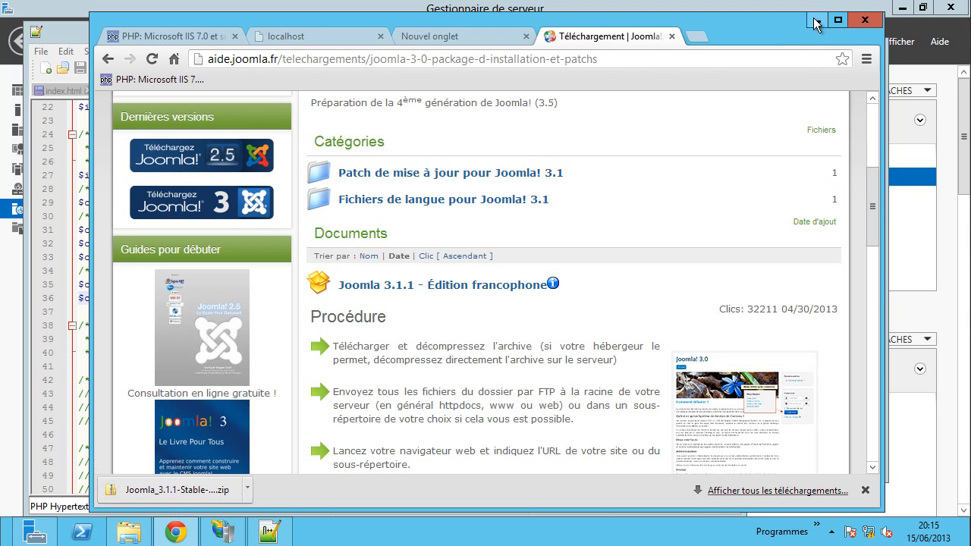
{"action": "left_click", "coordinate": [136, 536]}
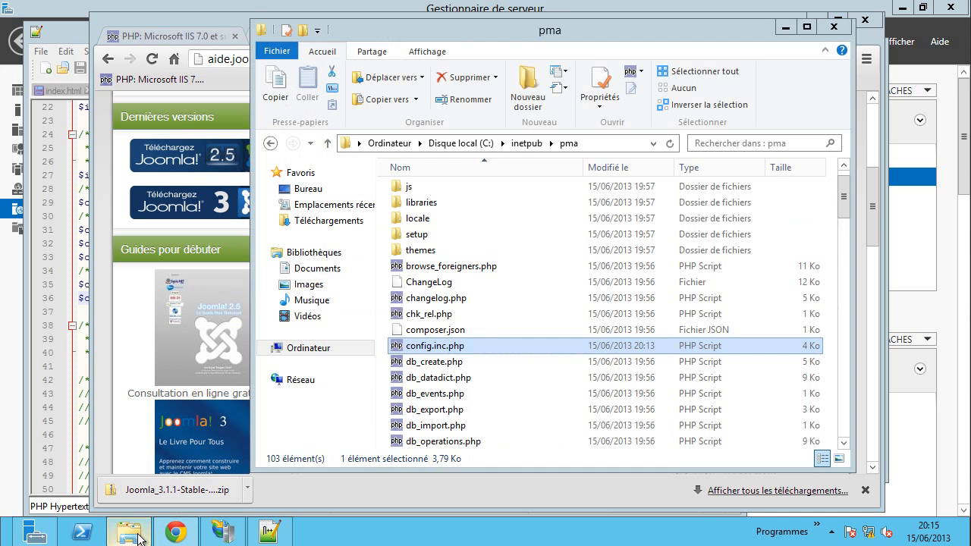
- Extract the Joomla zip in Téléchargements into the suggested Joomla_3.1.1-Stable-Full_Package_FR folder
{"action": "left_click", "coordinate": [318, 222]}
{"action": "right_click", "coordinate": [439, 221]}
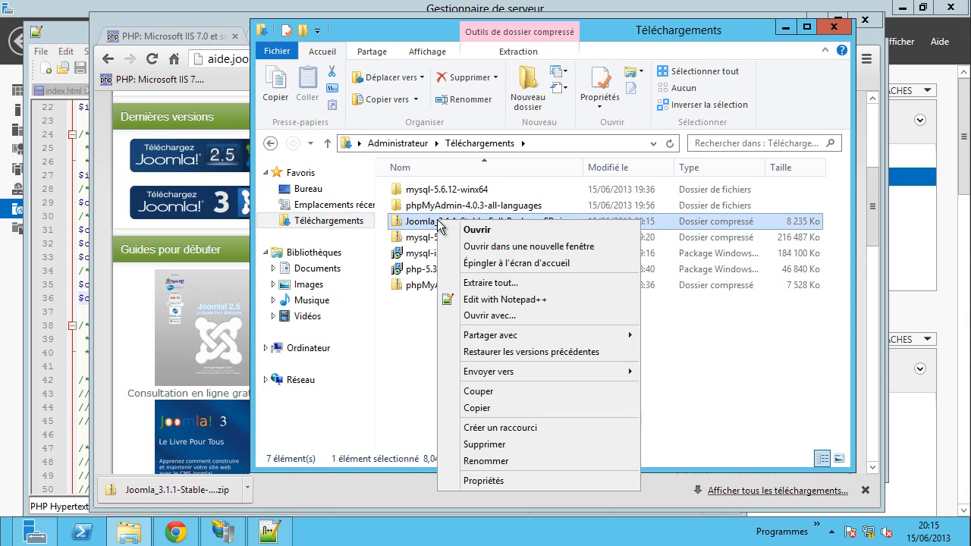
{"action": "left_click", "coordinate": [501, 284]}
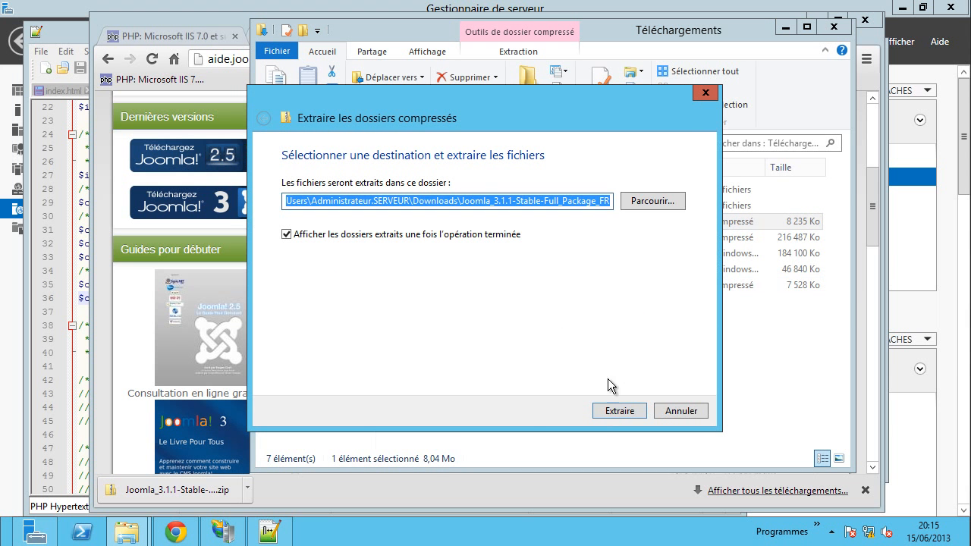
{"action": "left_click", "coordinate": [611, 414]}
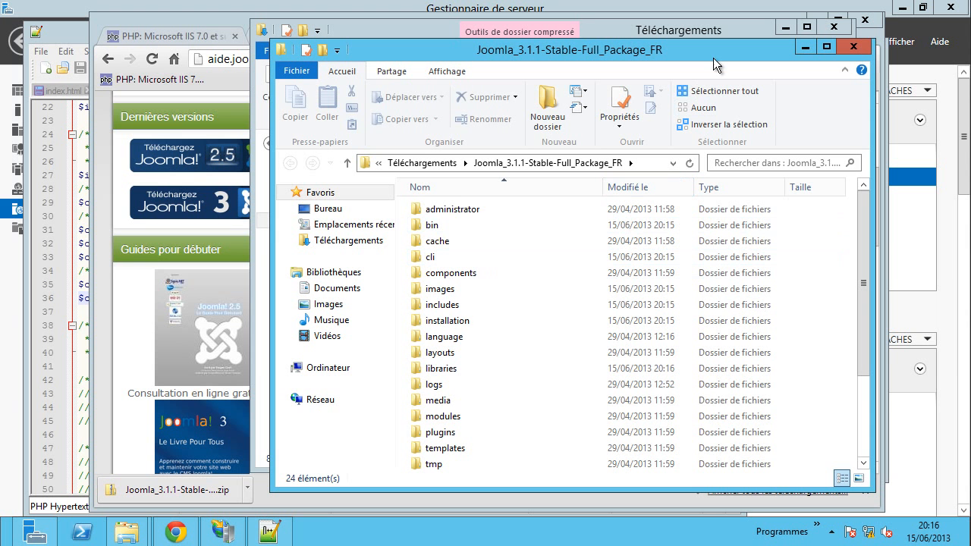
- Copy all 24 items of the extracted Joomla package folder
{"action": "left_click_drag", "start_coordinate": [713, 58], "coordinate": [598, 23]}
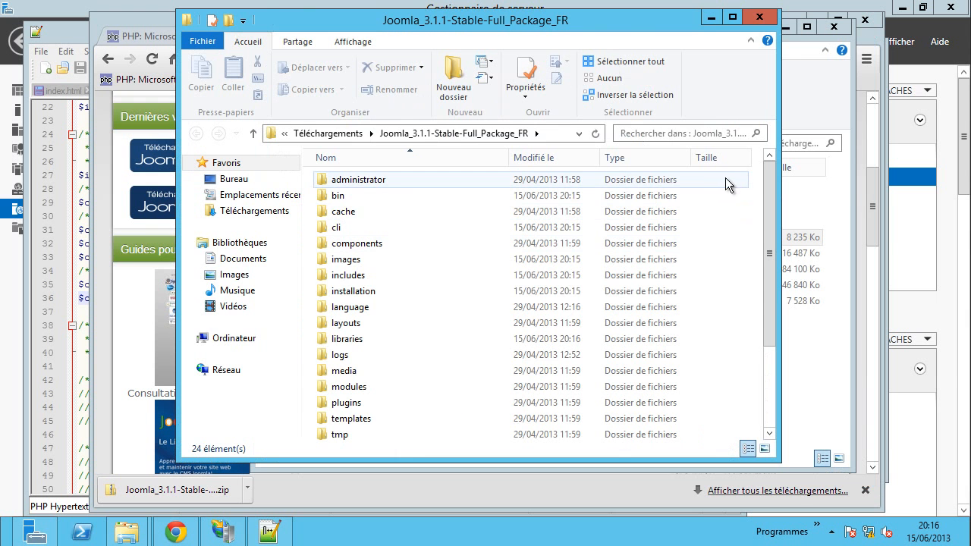
{"action": "left_click", "coordinate": [698, 292]}
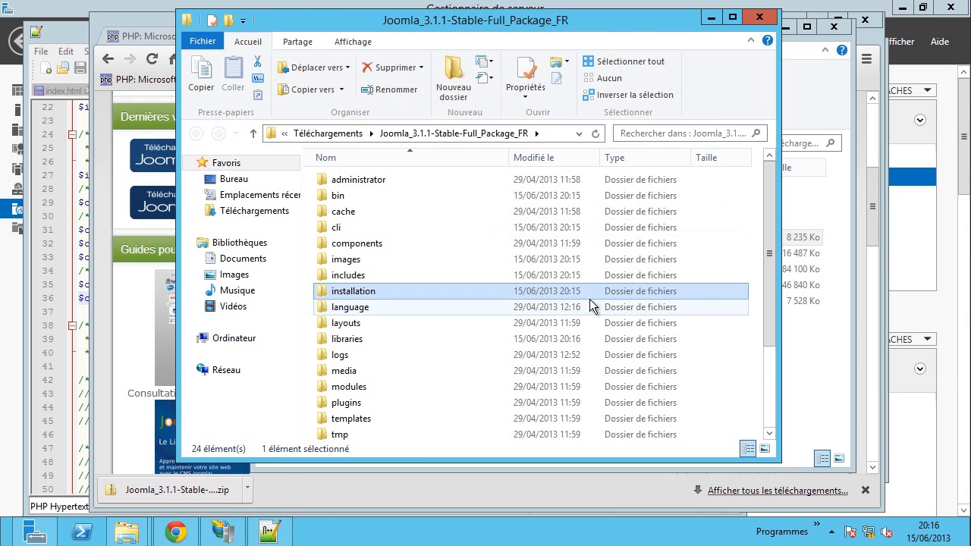
{"action": "key", "text": "ctrl+a"}
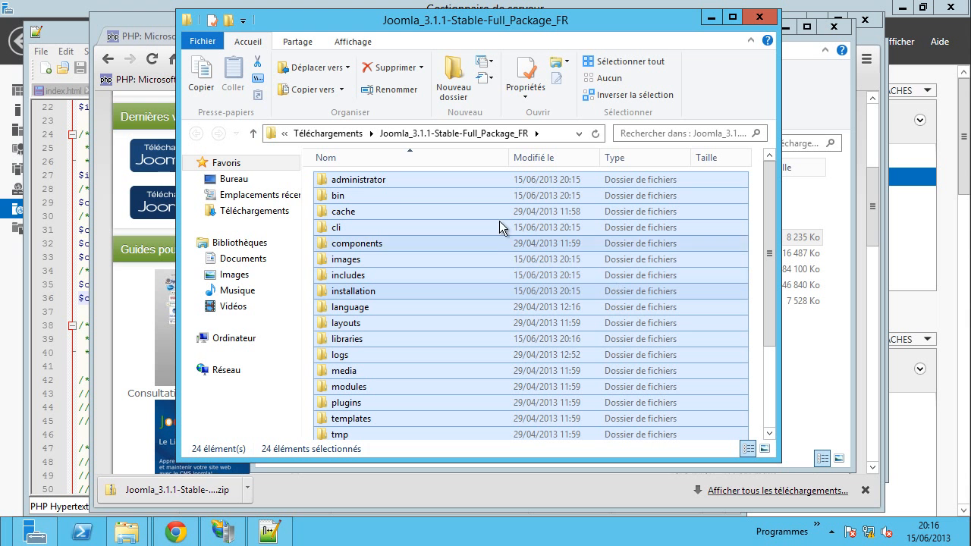
{"action": "key", "text": "ctrl+c"}
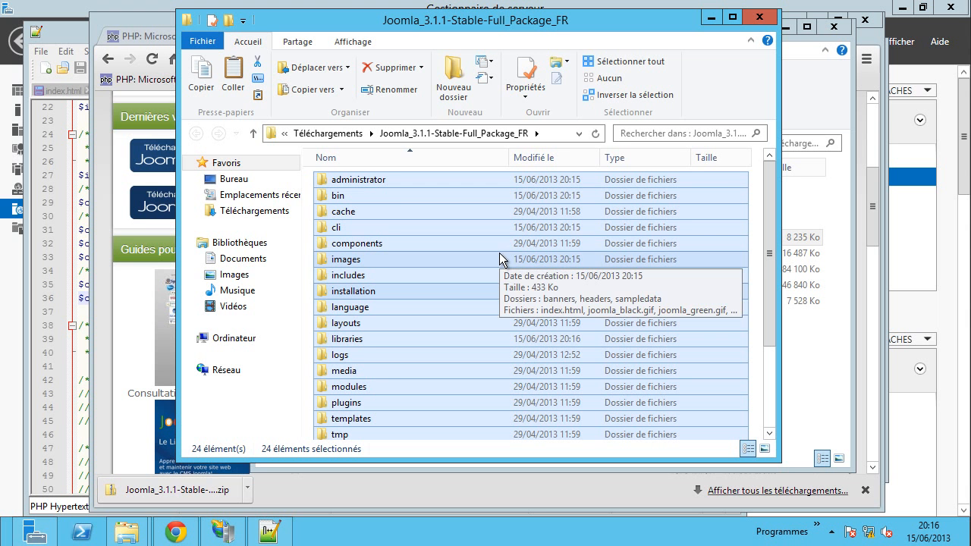
- Create a cms folder in C:\inetpub and paste the Joomla files into it
{"action": "left_click", "coordinate": [234, 337]}
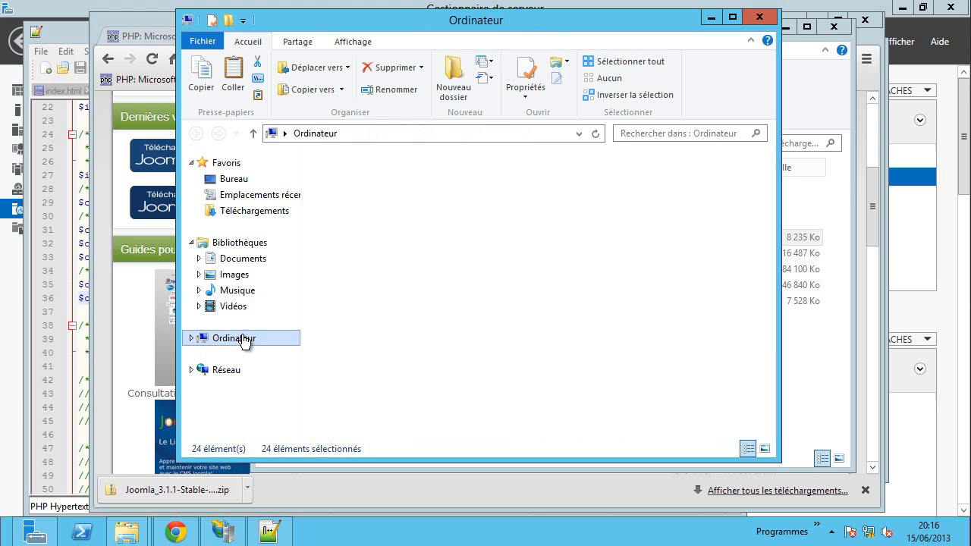
{"action": "double_click", "coordinate": [390, 198]}
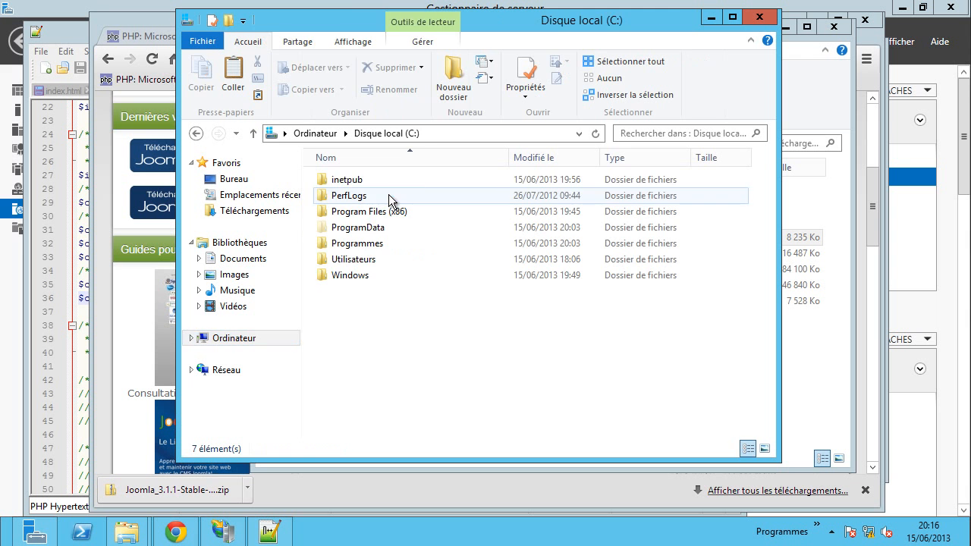
{"action": "double_click", "coordinate": [351, 180]}
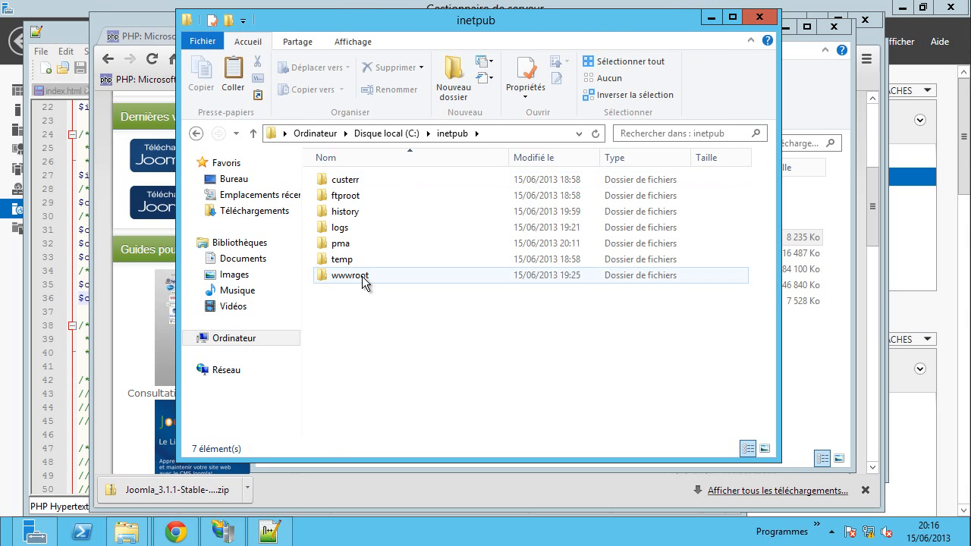
{"action": "double_click", "coordinate": [358, 275]}
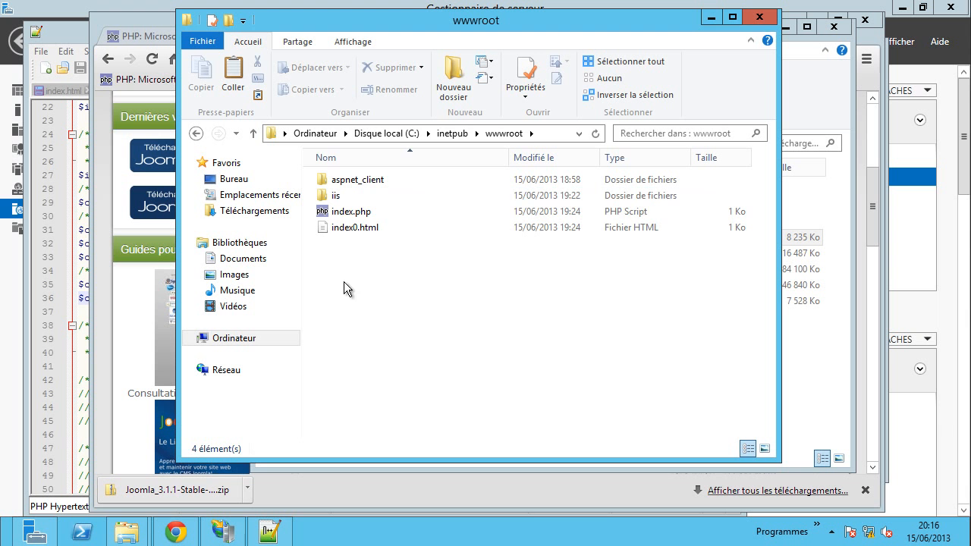
{"action": "left_click", "coordinate": [445, 133]}
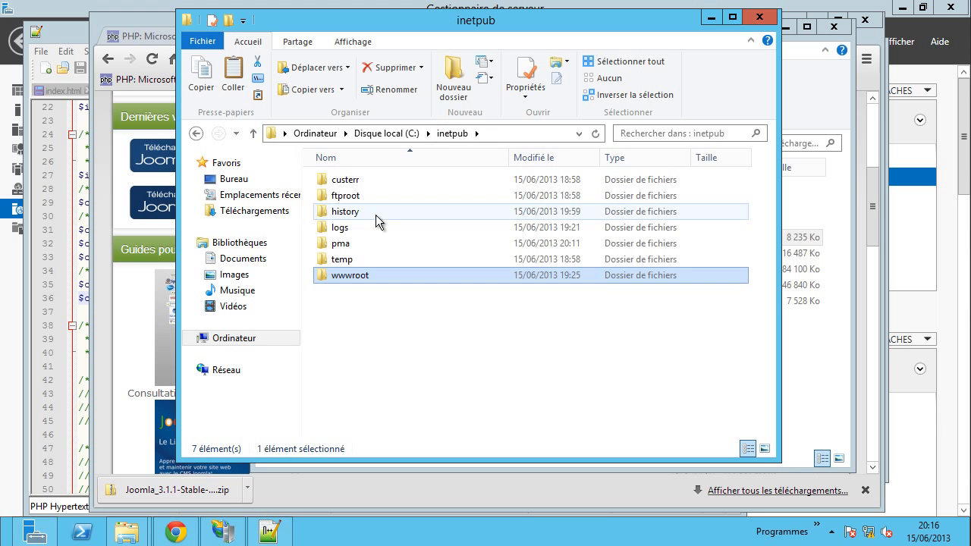
{"action": "left_click", "coordinate": [455, 90]}
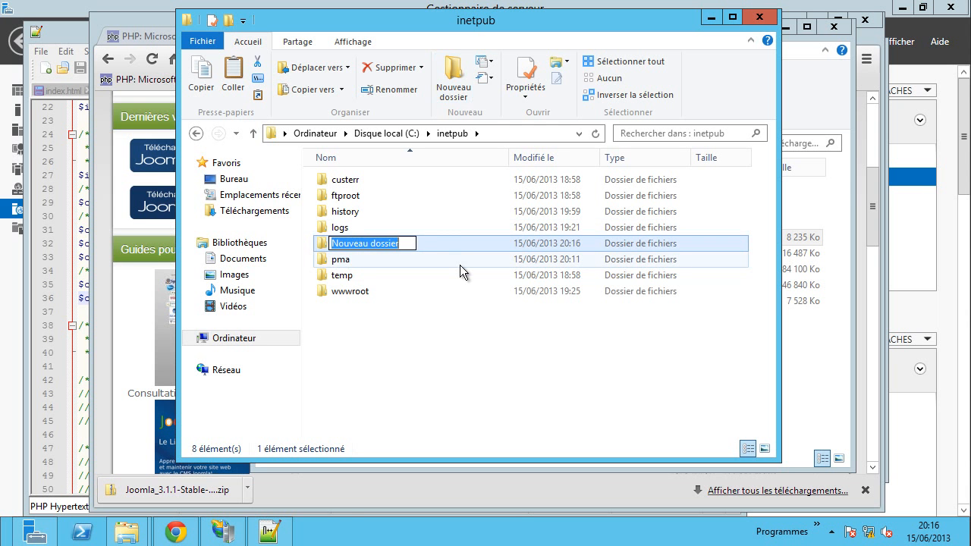
{"action": "type", "text": "cms"}
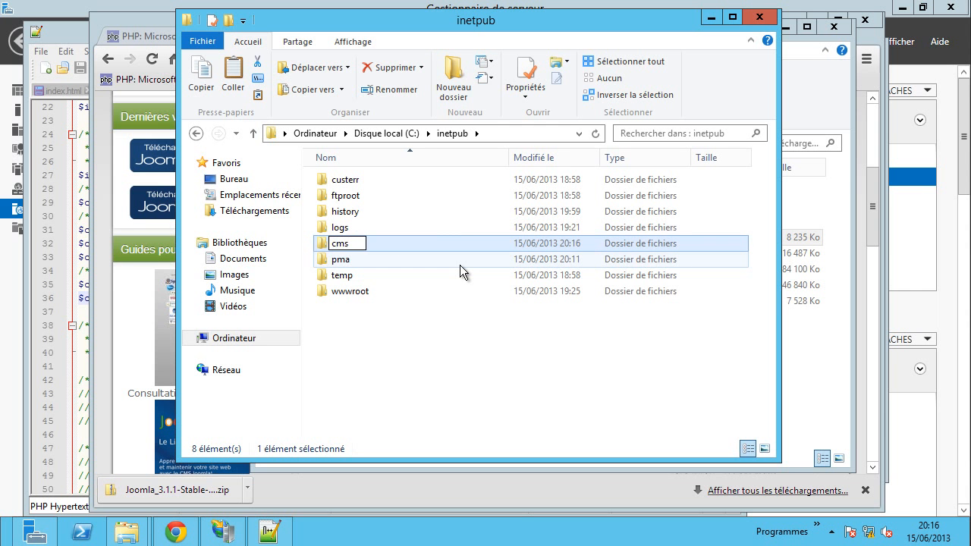
{"action": "left_click", "coordinate": [506, 369]}
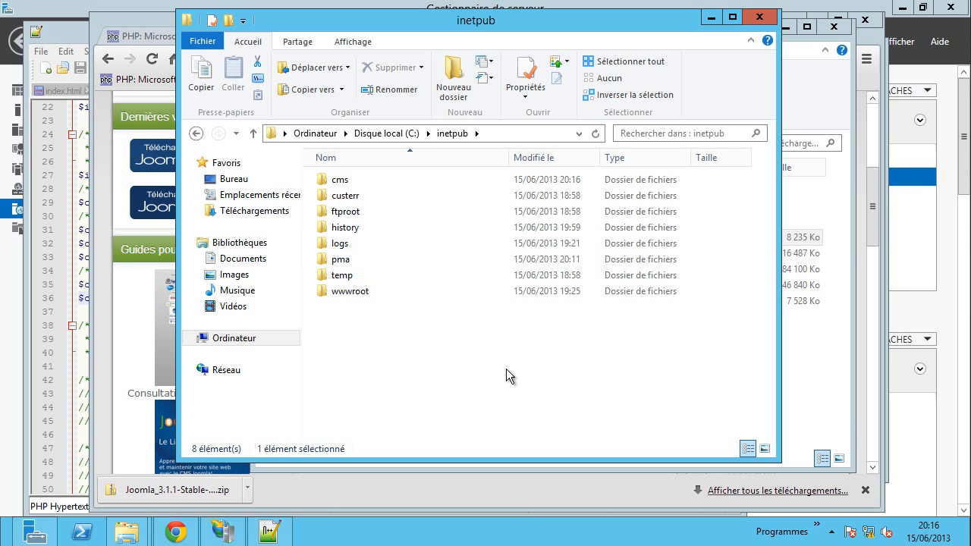
{"action": "double_click", "coordinate": [349, 185]}
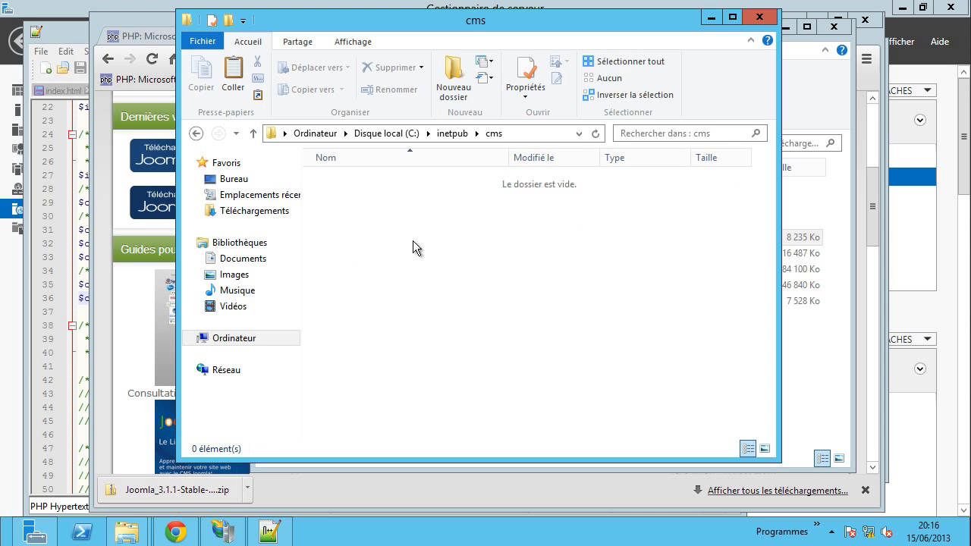
{"action": "key", "text": "ctrl+v"}
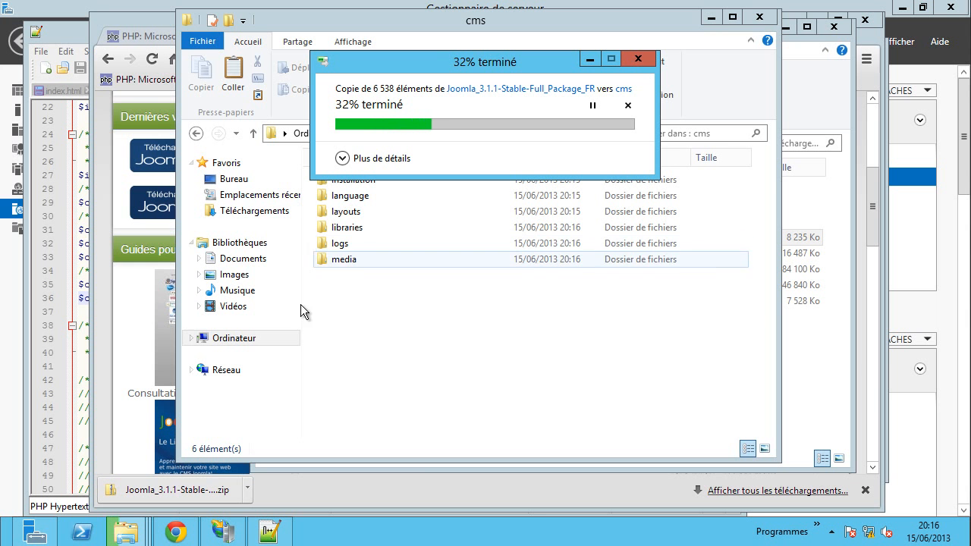
{"action": "left_click", "coordinate": [224, 532]}
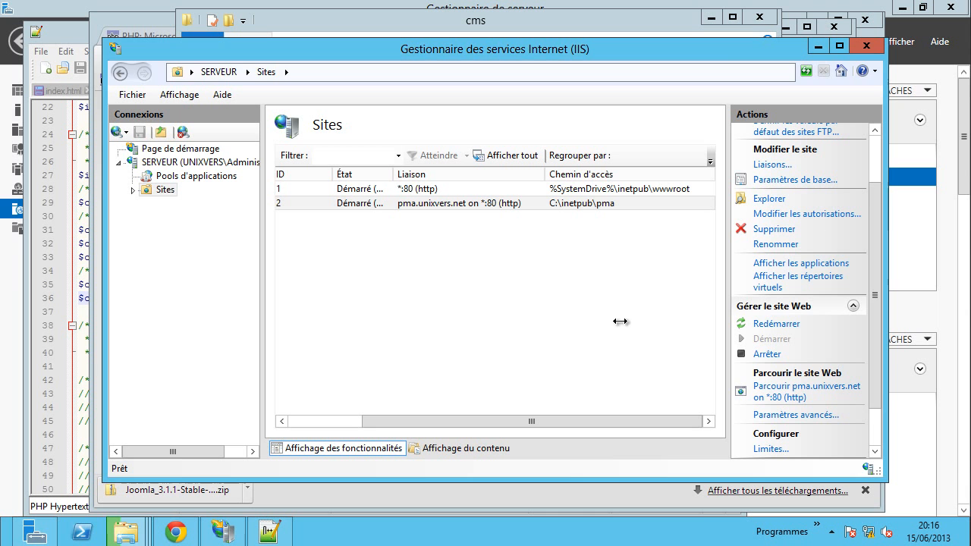
- Name the new website Joomla and set its physical path to C:\inetpub\cms
{"action": "left_click_drag", "start_coordinate": [875, 258], "coordinate": [865, 204]}
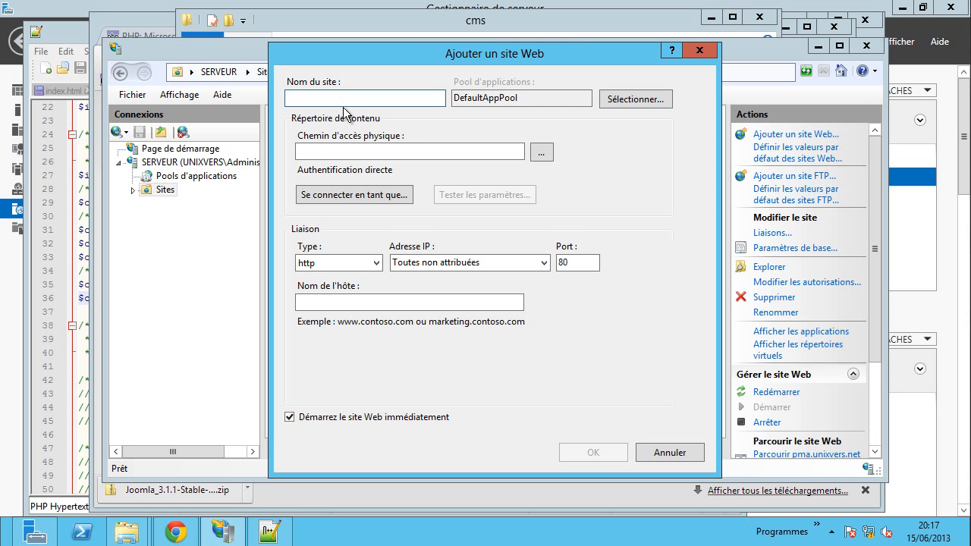
{"action": "type", "text": "Joomla"}
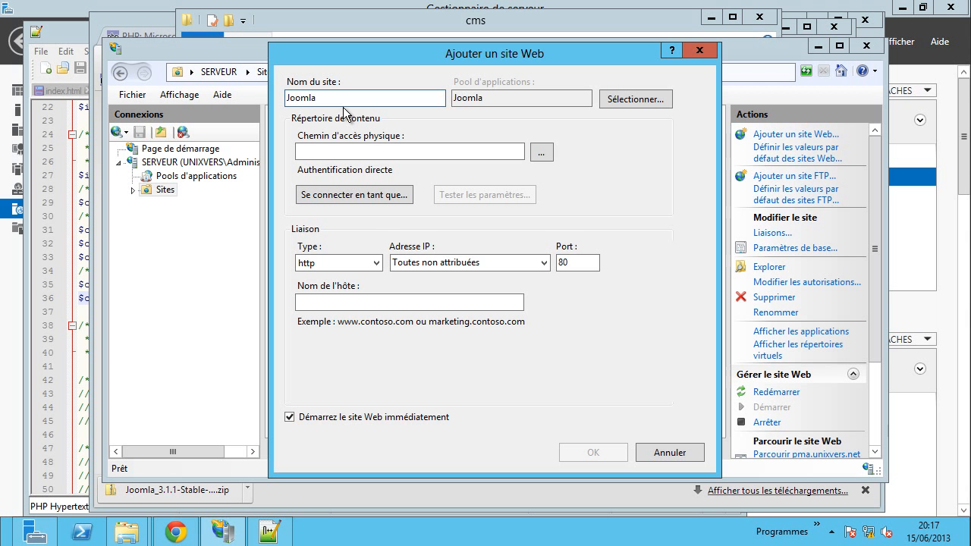
{"action": "left_click", "coordinate": [539, 152]}
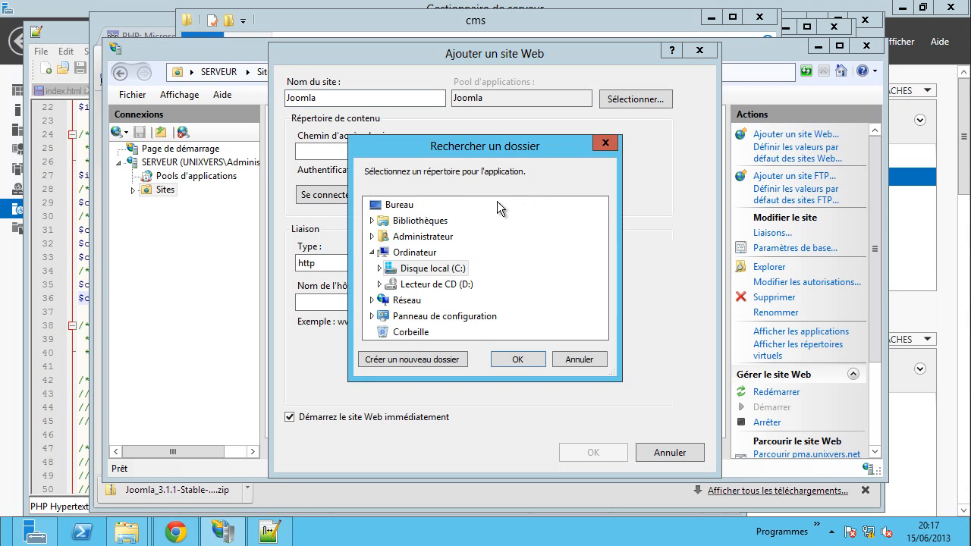
{"action": "double_click", "coordinate": [437, 269]}
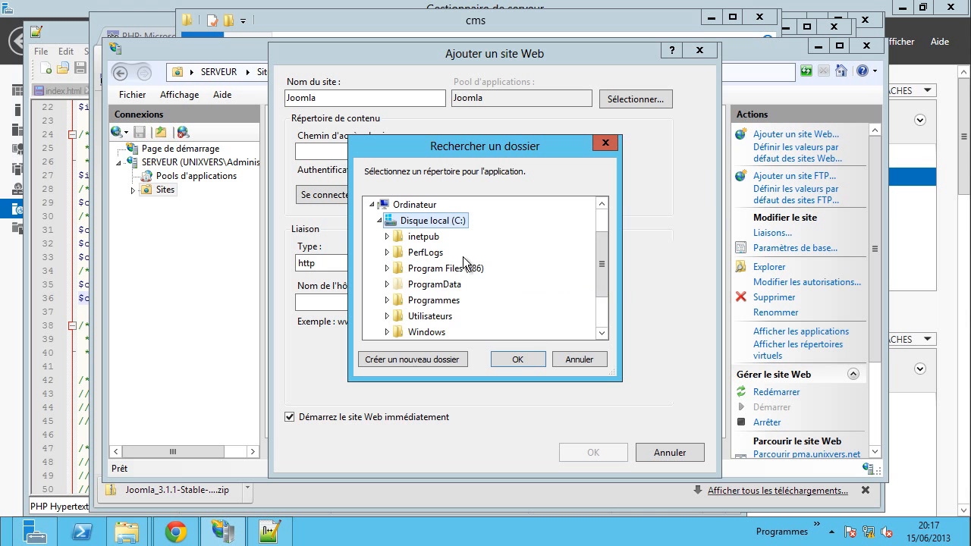
{"action": "double_click", "coordinate": [424, 236]}
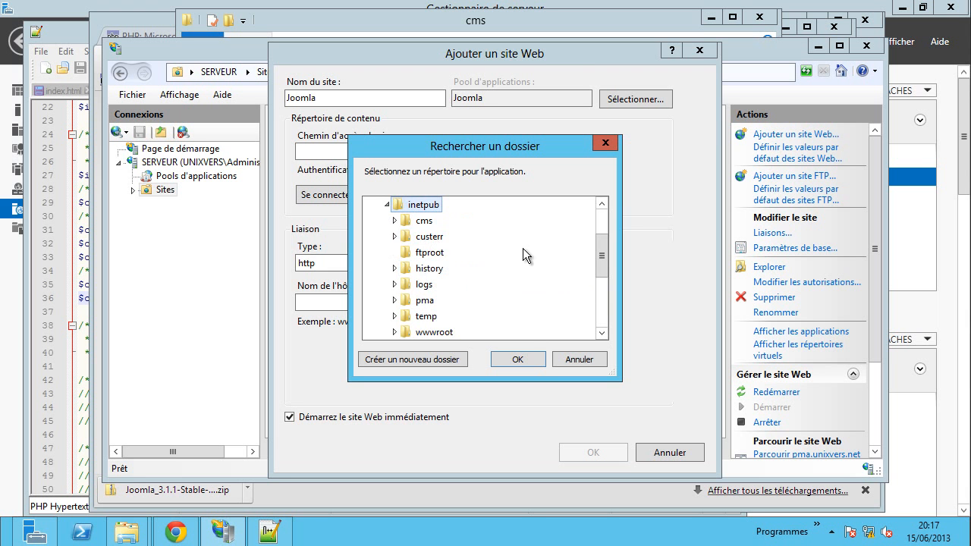
{"action": "double_click", "coordinate": [425, 221]}
{"action": "left_click", "coordinate": [519, 359]}
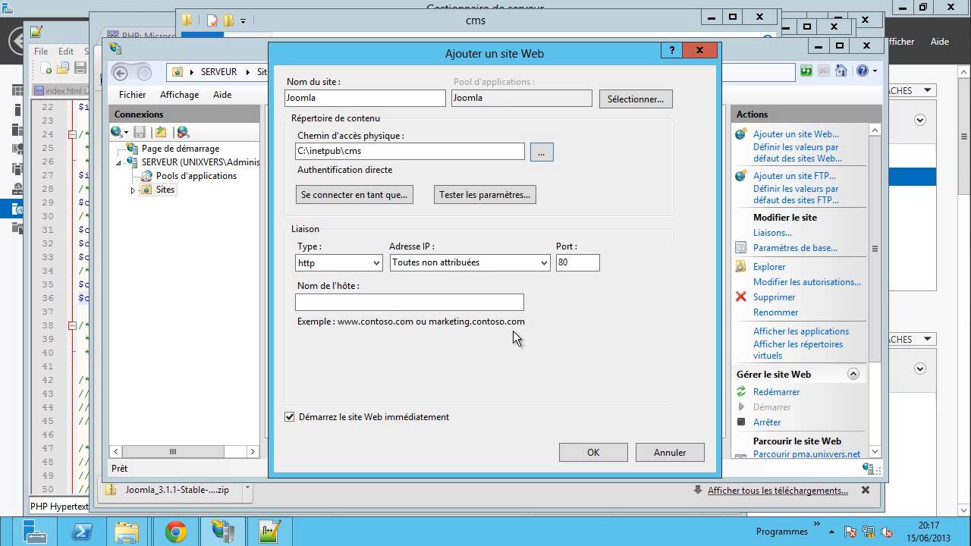
- Enter host name cms.unixvers.net and create the site
{"action": "left_click", "coordinate": [382, 305]}
{"action": "type", "text": "c"}
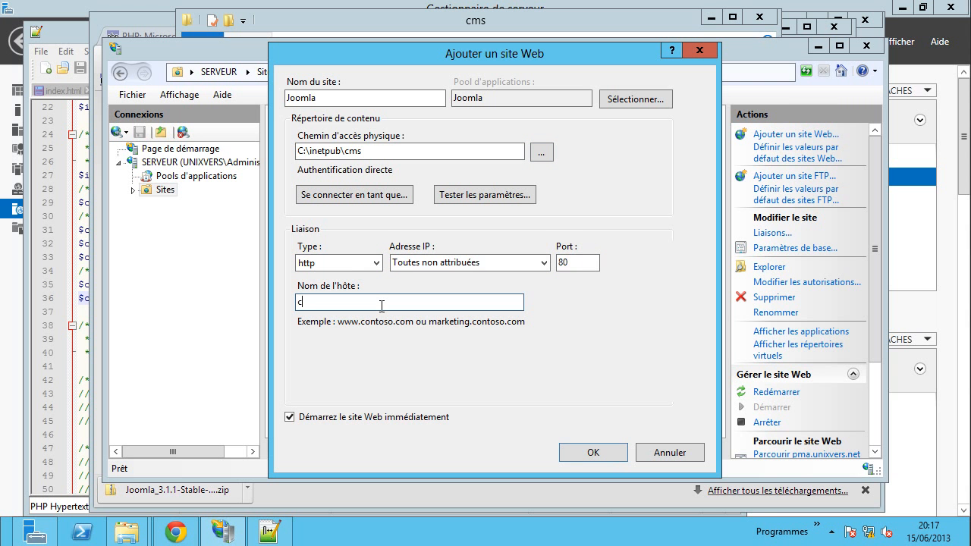
{"action": "type", "text": "ms.unixvers.net"}
{"action": "left_click", "coordinate": [597, 450]}
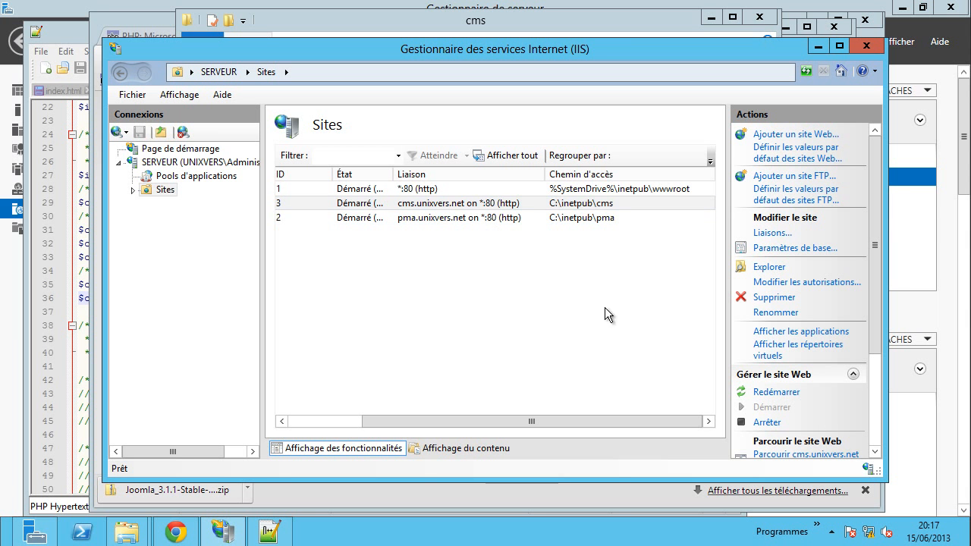
{"action": "left_click", "coordinate": [269, 532]}
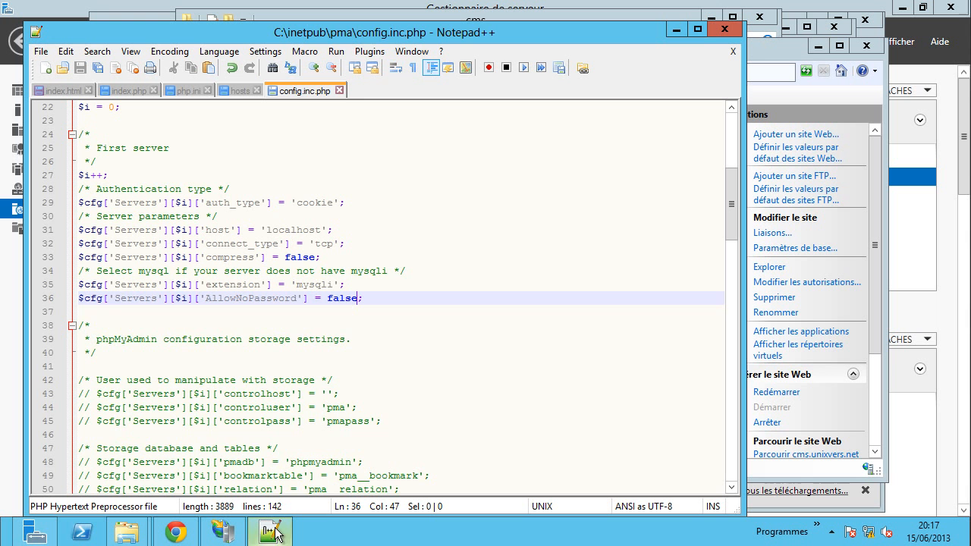
- Duplicate the pma hosts entry on line 23 as 10.0.2.15 cms.unixvers.net and save the hosts file
{"action": "left_click", "coordinate": [238, 90]}
{"action": "left_click_drag", "start_coordinate": [254, 395], "coordinate": [36, 401]}
{"action": "key", "text": "ctrl+c"}
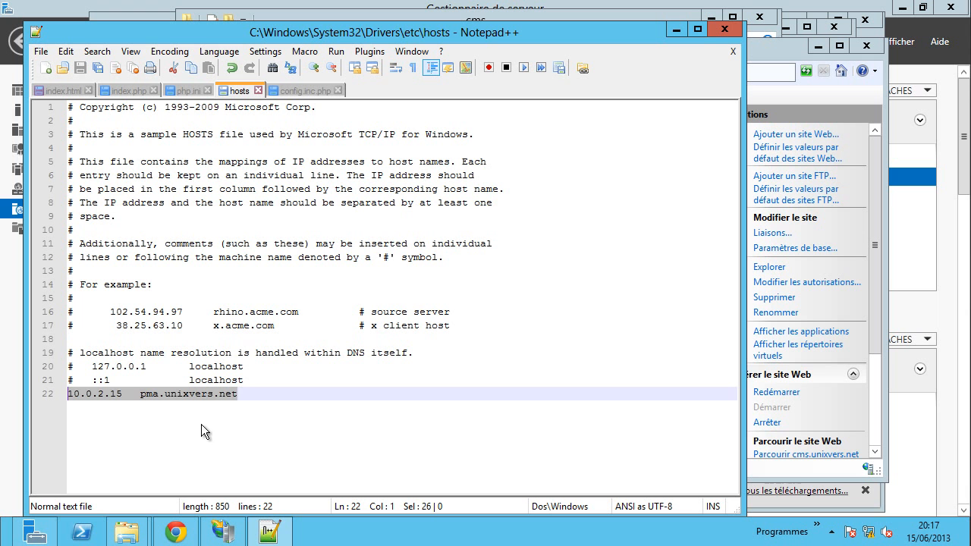
{"action": "left_click", "coordinate": [233, 420]}
{"action": "key", "text": "Return"}
{"action": "key", "text": "ctrl+v"}
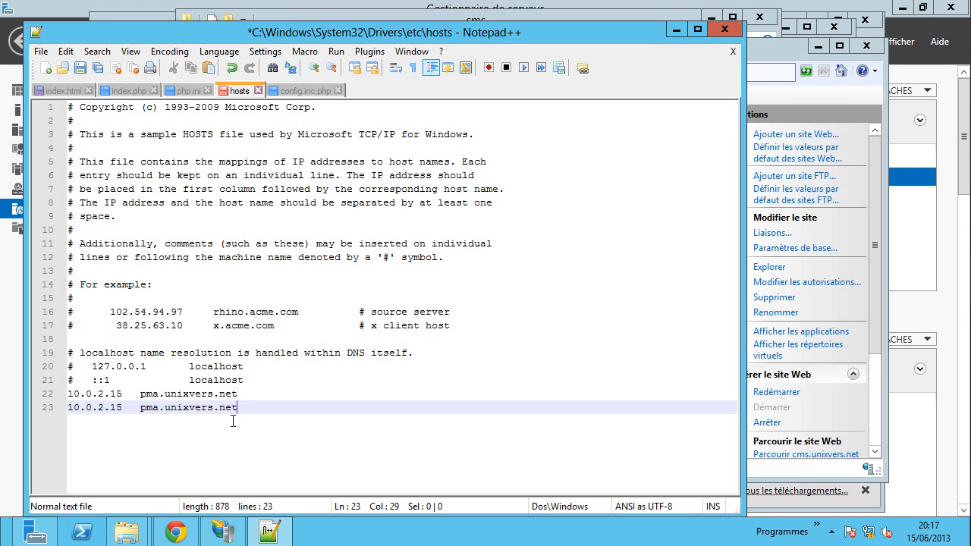
{"action": "double_click", "coordinate": [155, 408]}
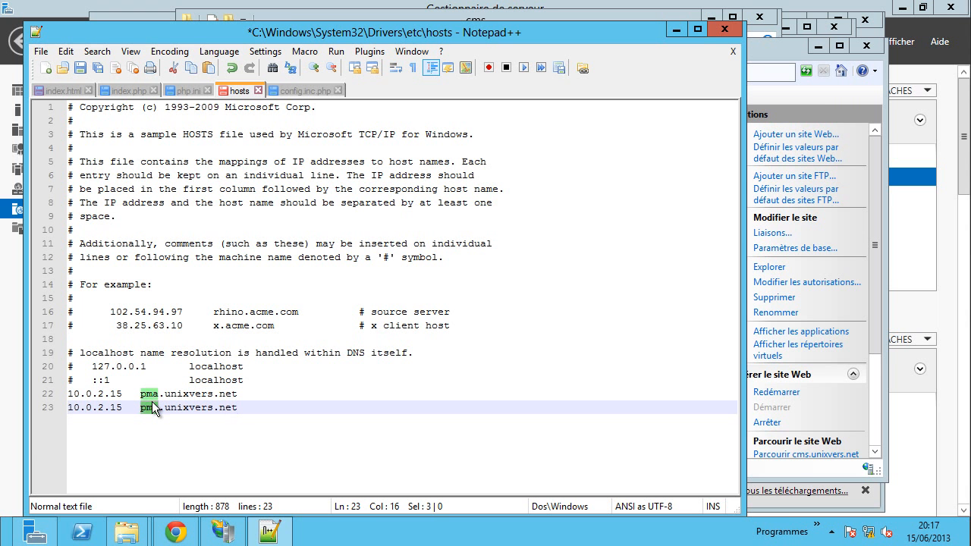
{"action": "type", "text": "cms"}
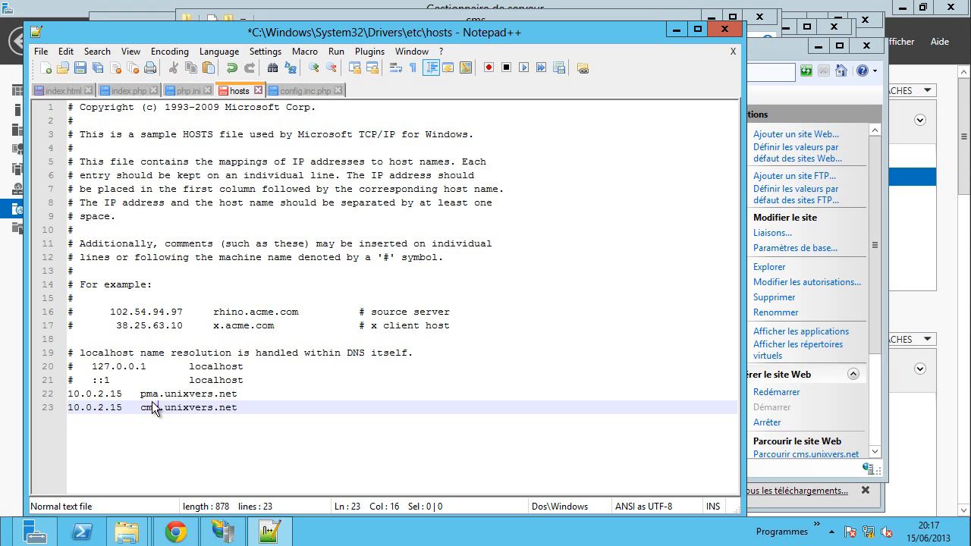
{"action": "key", "text": "ctrl+s"}
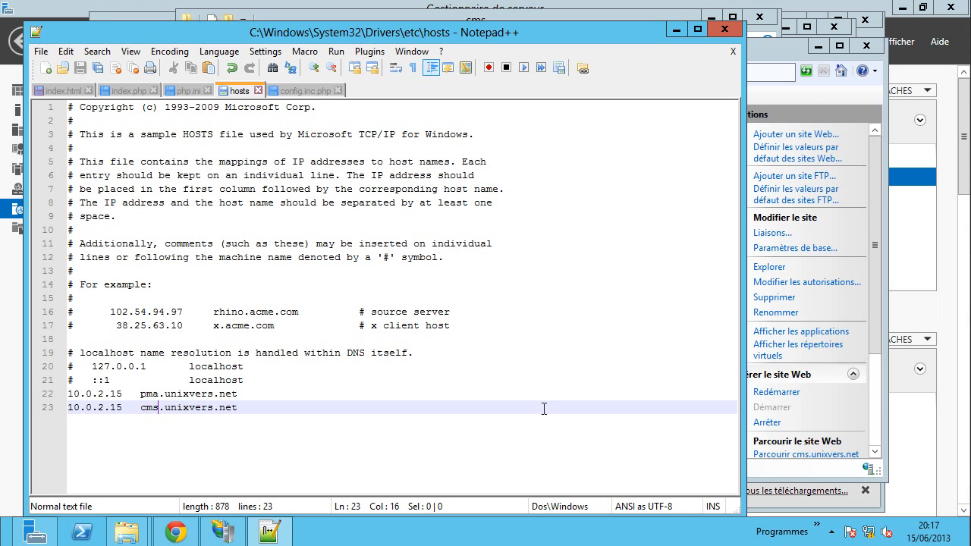
{"action": "left_click", "coordinate": [871, 413]}
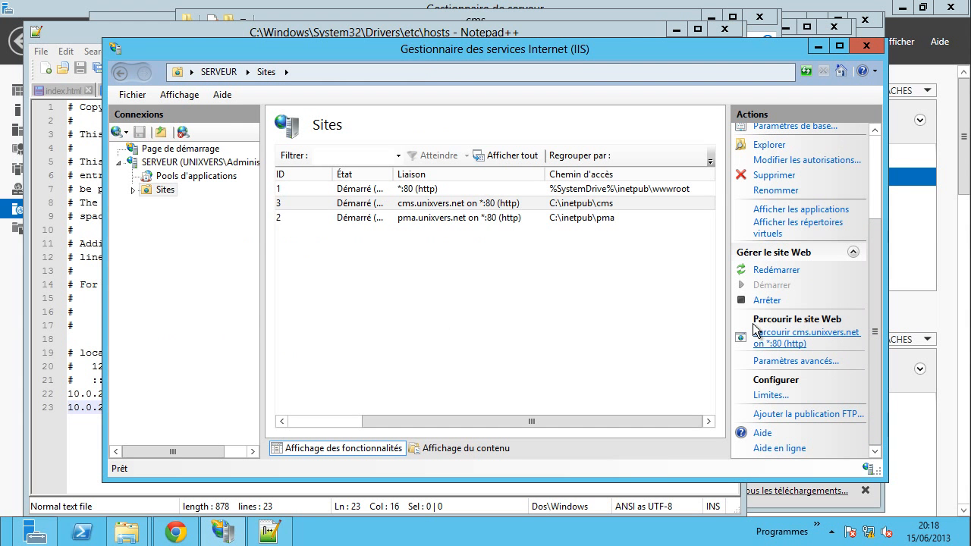
- Select the cms.unixvers.net site and browse it on *:80 (http) to open the Joomla installer
{"action": "left_click", "coordinate": [447, 203]}
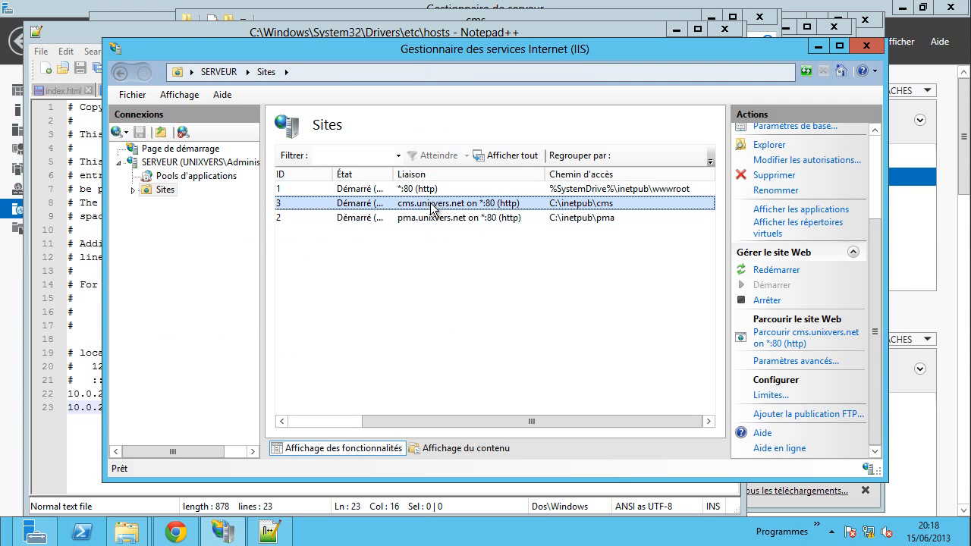
{"action": "left_click", "coordinate": [775, 345]}
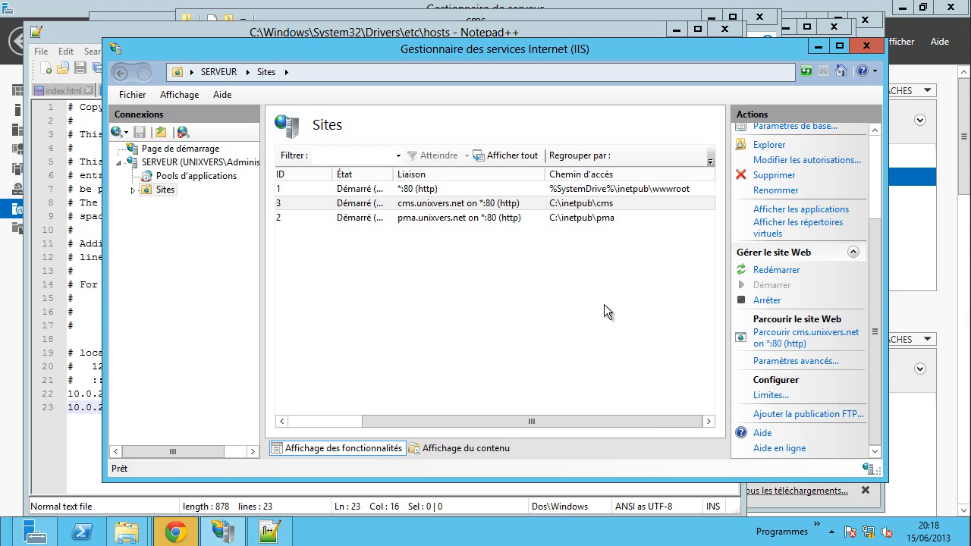
{"action": "left_click", "coordinate": [173, 531]}
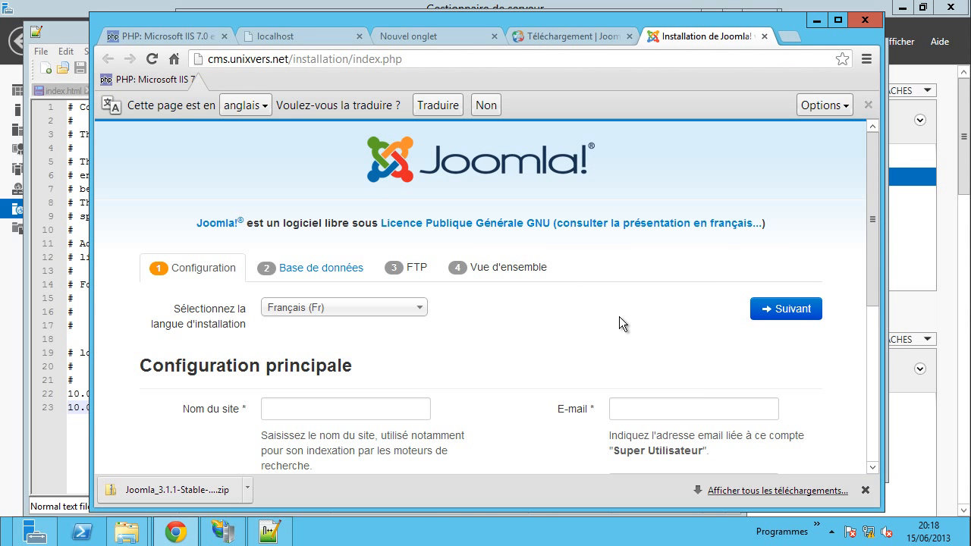
- Enter site name Tutoriel and description 'vidéo tutoriel'
{"action": "scroll", "coordinate": [650, 327], "scroll_direction": "down", "scroll_amount": 1}
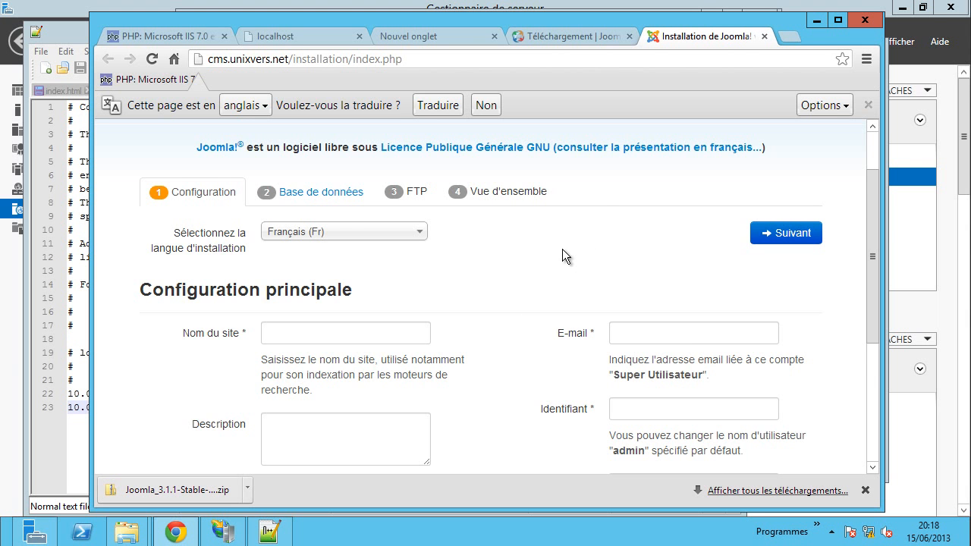
{"action": "scroll", "coordinate": [562, 249], "scroll_direction": "down", "scroll_amount": 1}
{"action": "left_click", "coordinate": [305, 258]}
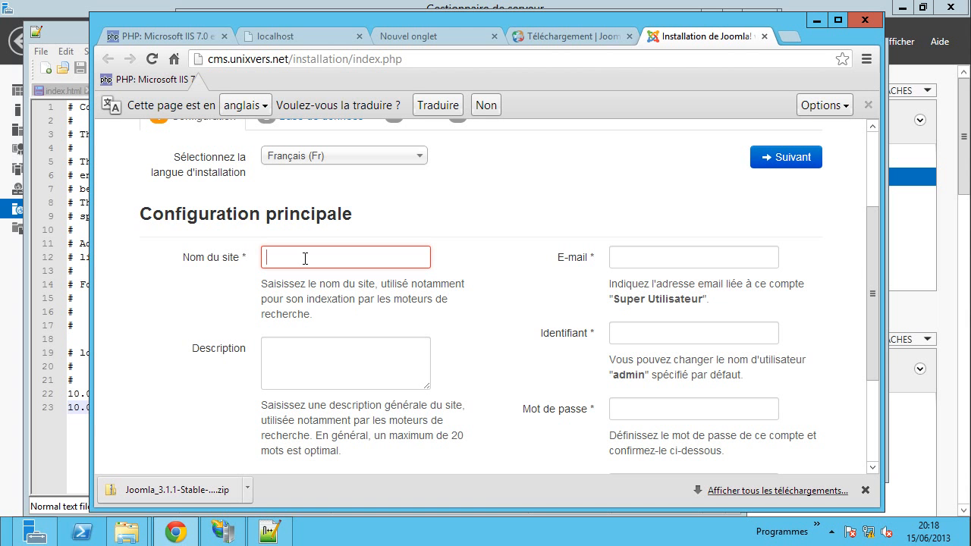
{"action": "type", "text": "Tutoriel"}
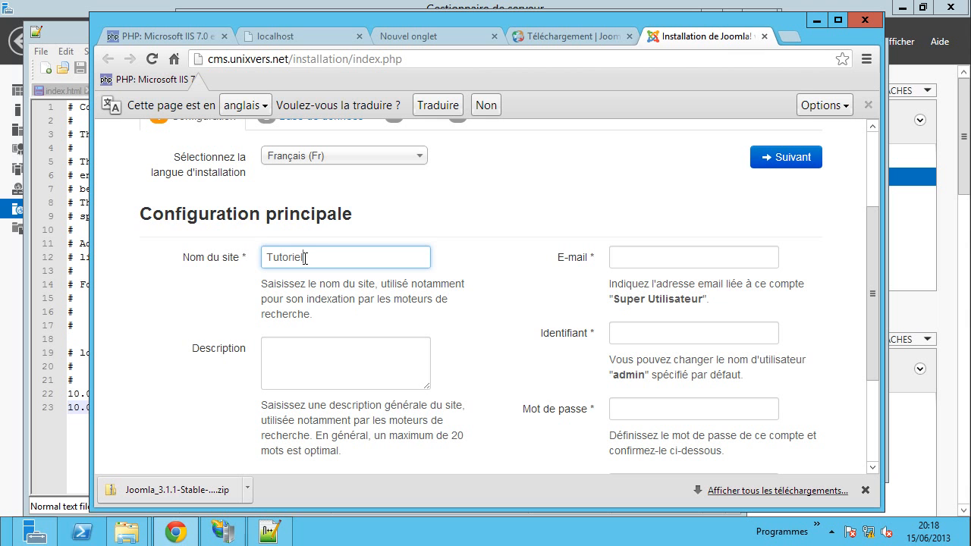
{"action": "left_click", "coordinate": [309, 343]}
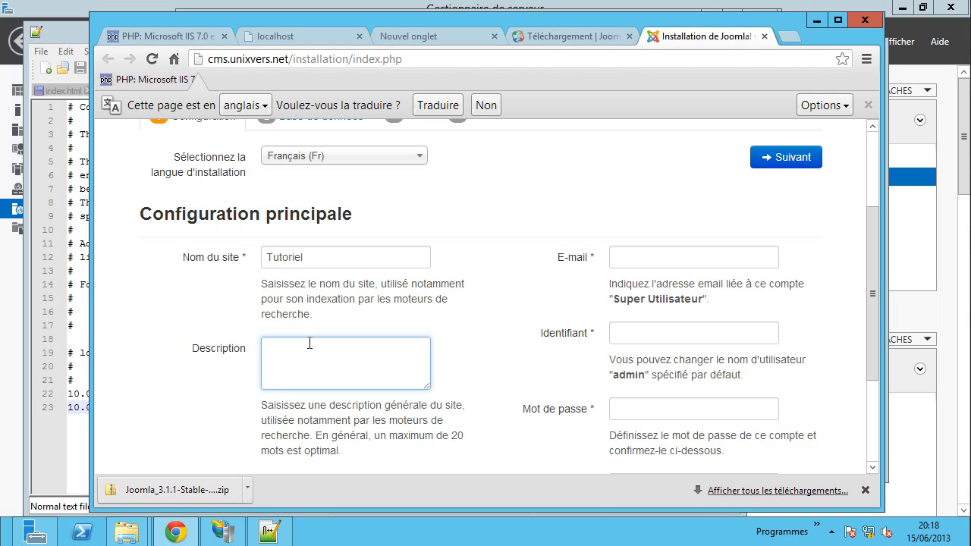
{"action": "type", "text": "vidéo tutoriel"}
- Fill in the administrator's e-mail, login admin and a password
{"action": "left_click", "coordinate": [628, 258]}
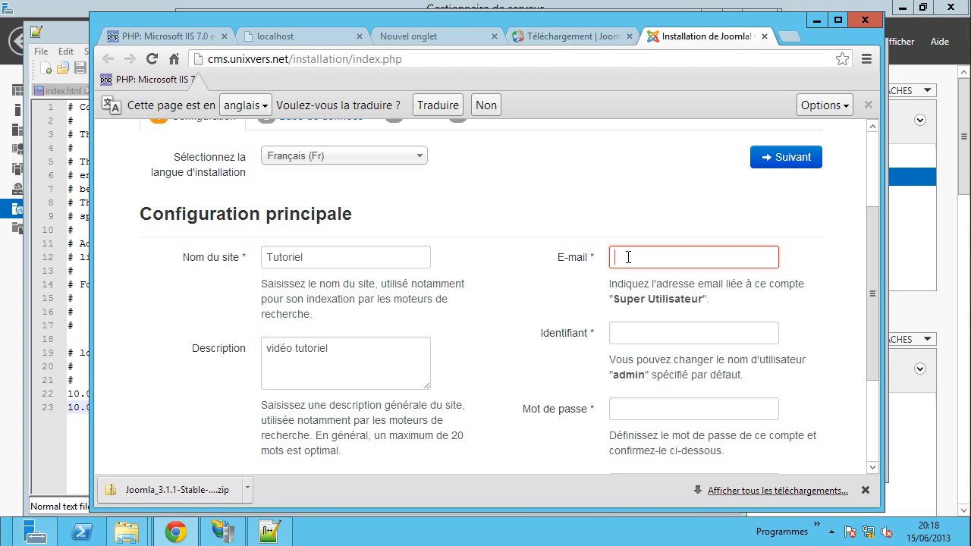
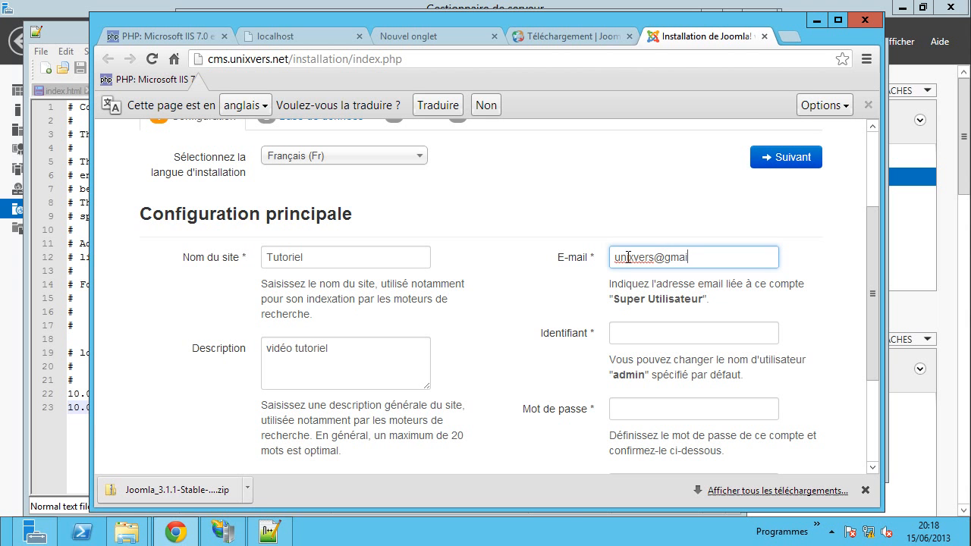
{"action": "key", "text": "Tab"}
{"action": "type", "text": "admin"}
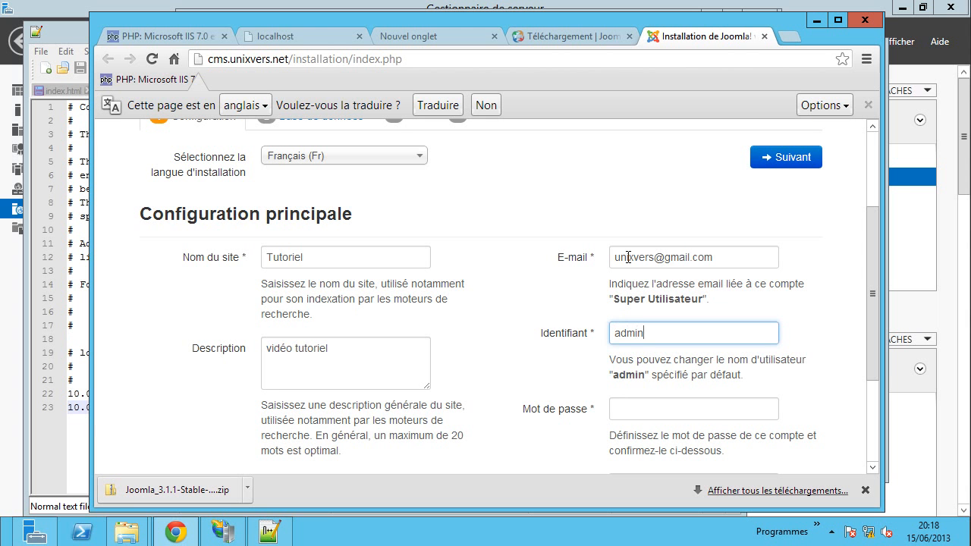
{"action": "key", "text": "Tab"}
{"action": "type", "text": "1234"}
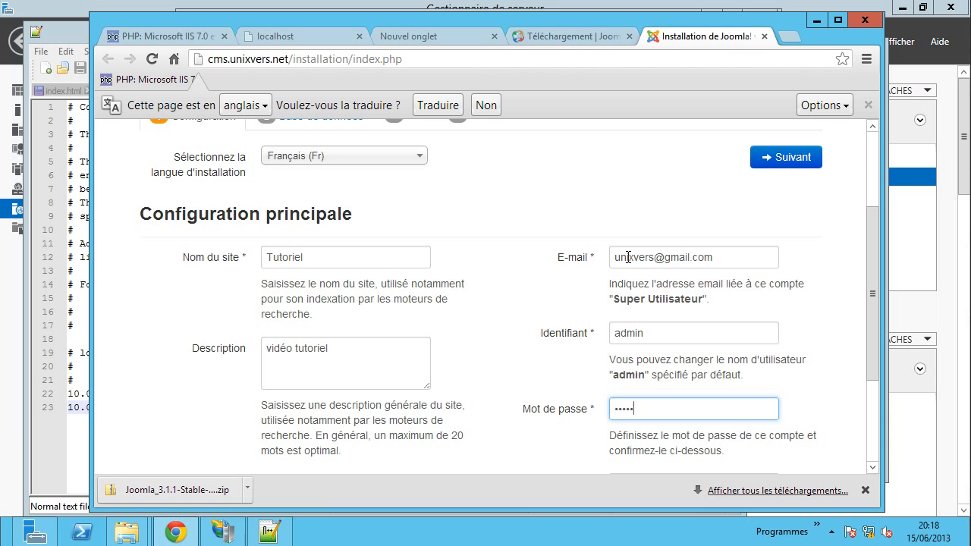
{"action": "key", "text": "BackSpace"}
{"action": "key", "text": "BackSpace"}
{"action": "key", "text": "BackSpace"}
{"action": "key", "text": "BackSpace"}
{"action": "key", "text": "BackSpace"}
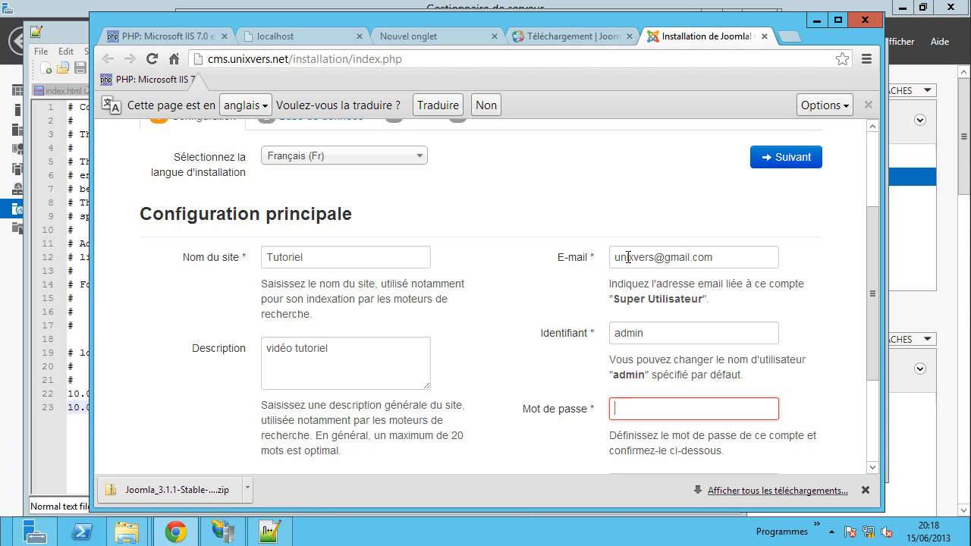
{"action": "type", "text": "1234"}
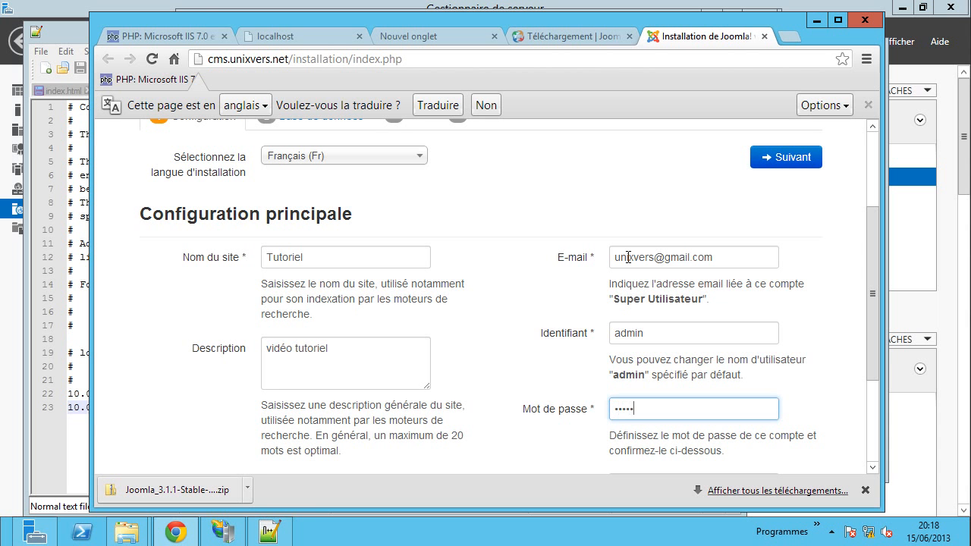
- Confirm the administrator password and continue to the Base de données step
{"action": "scroll", "coordinate": [519, 304], "scroll_direction": "down", "scroll_amount": 2}
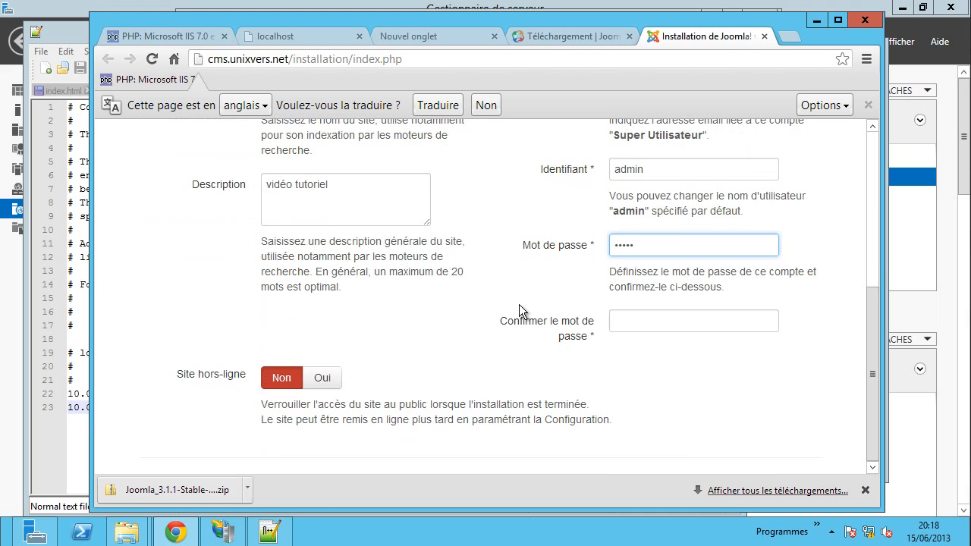
{"action": "left_click", "coordinate": [659, 319]}
{"action": "type", "text": "12345"}
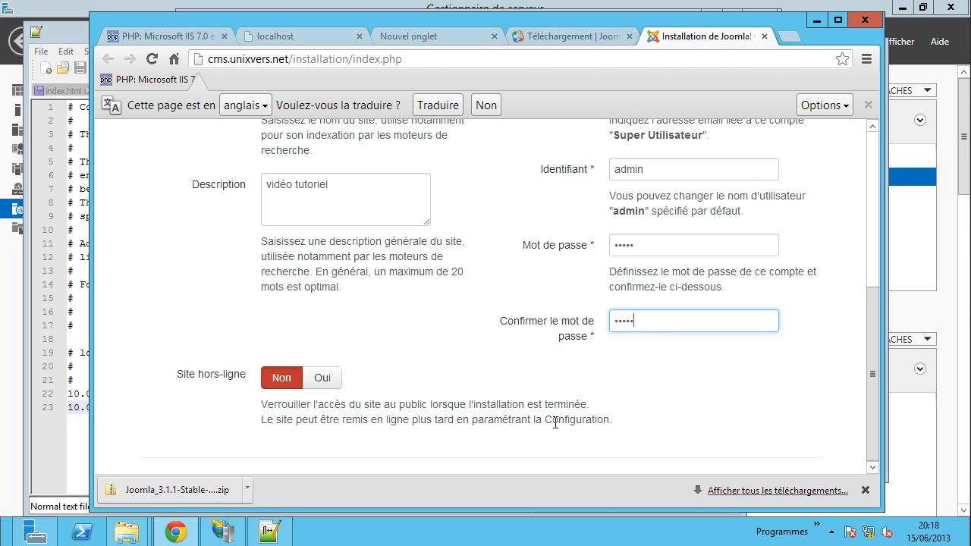
{"action": "scroll", "coordinate": [555, 422], "scroll_direction": "up", "scroll_amount": 2}
{"action": "scroll", "coordinate": [551, 356], "scroll_direction": "down", "scroll_amount": 1}
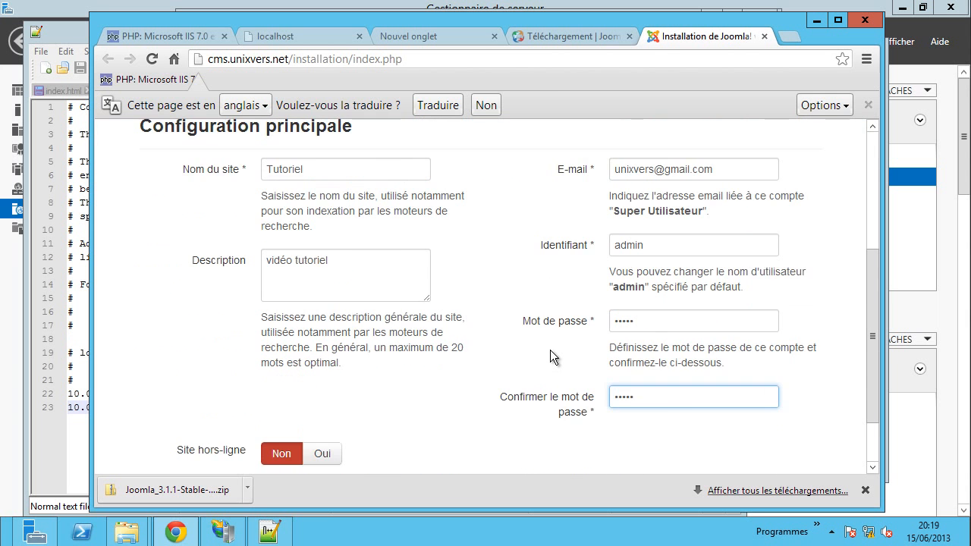
{"action": "scroll", "coordinate": [550, 350], "scroll_direction": "up", "scroll_amount": 3}
{"action": "left_click", "coordinate": [807, 305]}
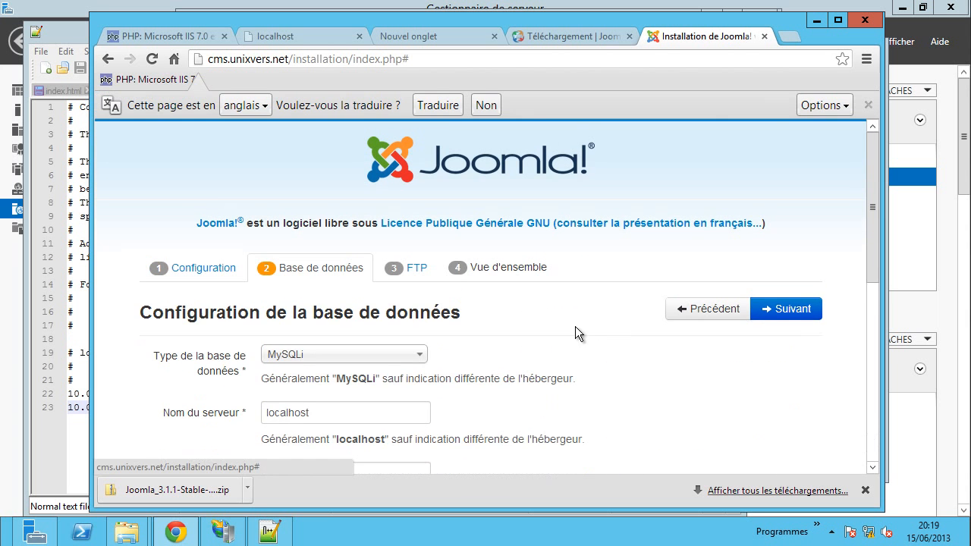
- Enter joomla as the database user name and as the database name
{"action": "scroll", "coordinate": [581, 349], "scroll_direction": "down", "scroll_amount": 2}
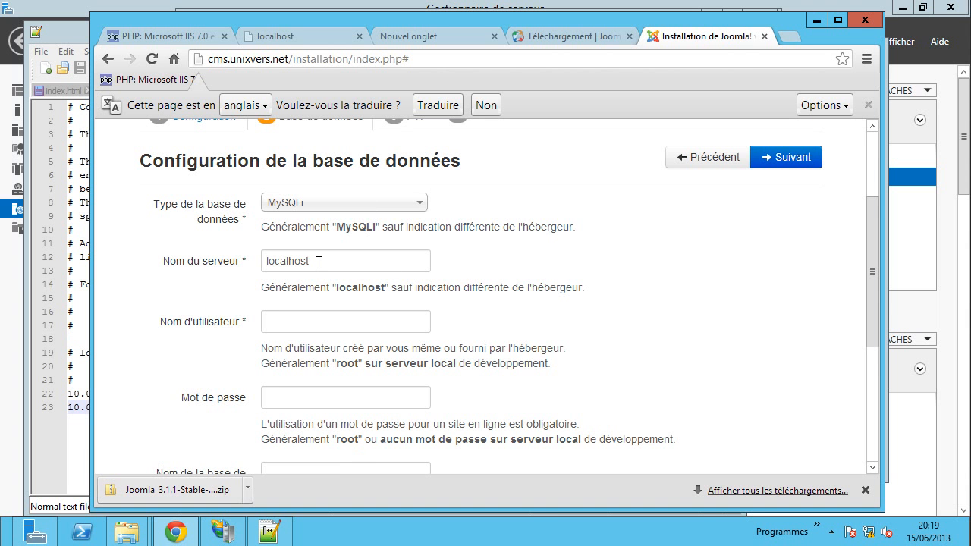
{"action": "left_click", "coordinate": [316, 320]}
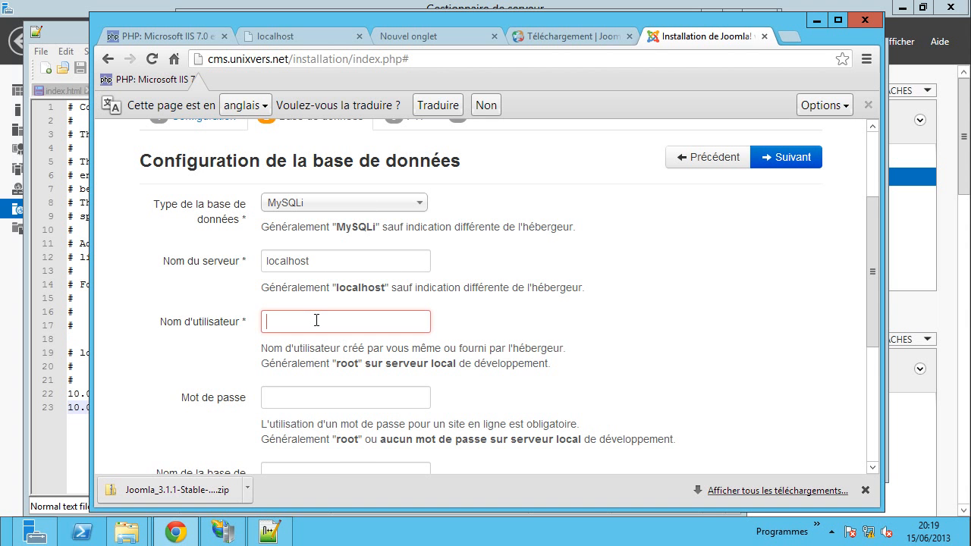
{"action": "type", "text": "joomla"}
{"action": "key", "text": "Tab"}
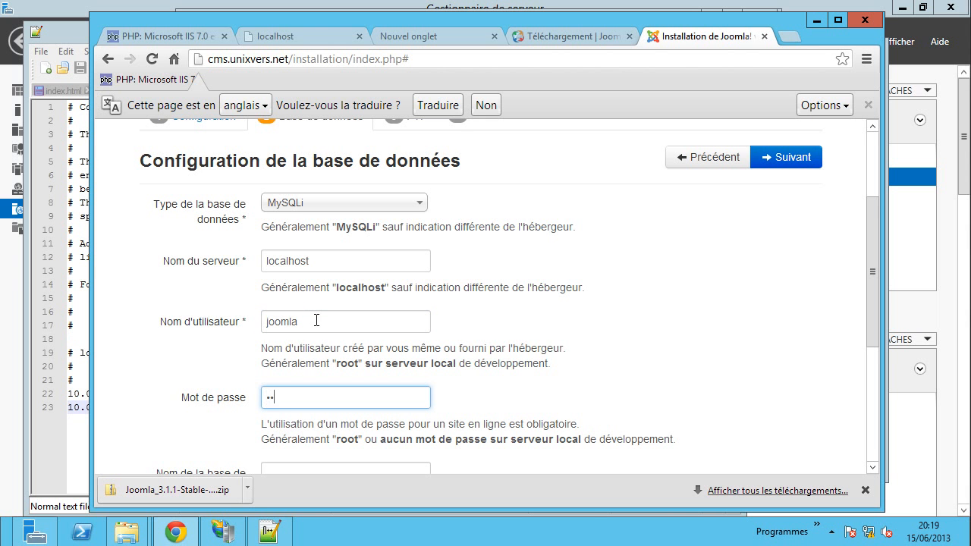
{"action": "key", "text": "Tab"}
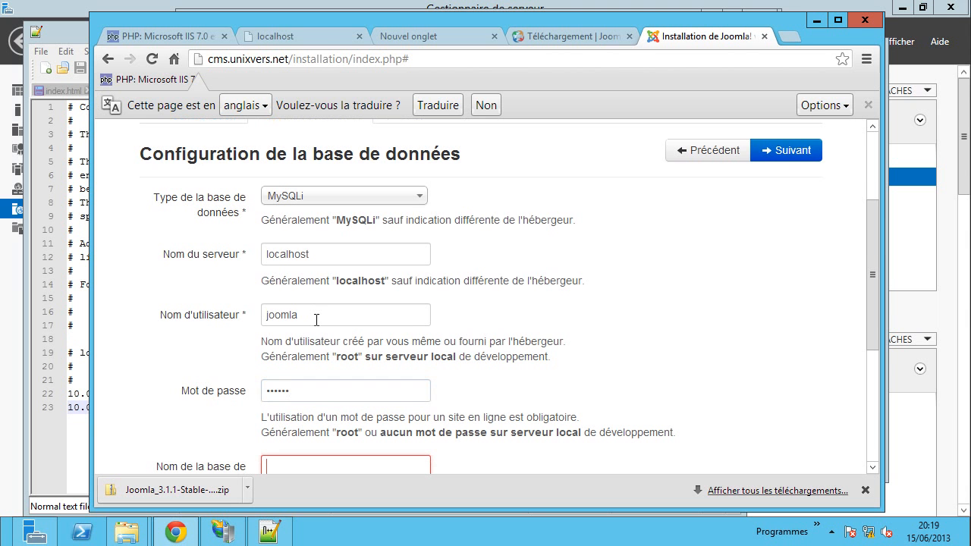
{"action": "type", "text": "joomla"}
- Replace the generated table prefix uhwi0_ with joomla_ and continue to the FTP step
{"action": "scroll", "coordinate": [348, 327], "scroll_direction": "down", "scroll_amount": 2}
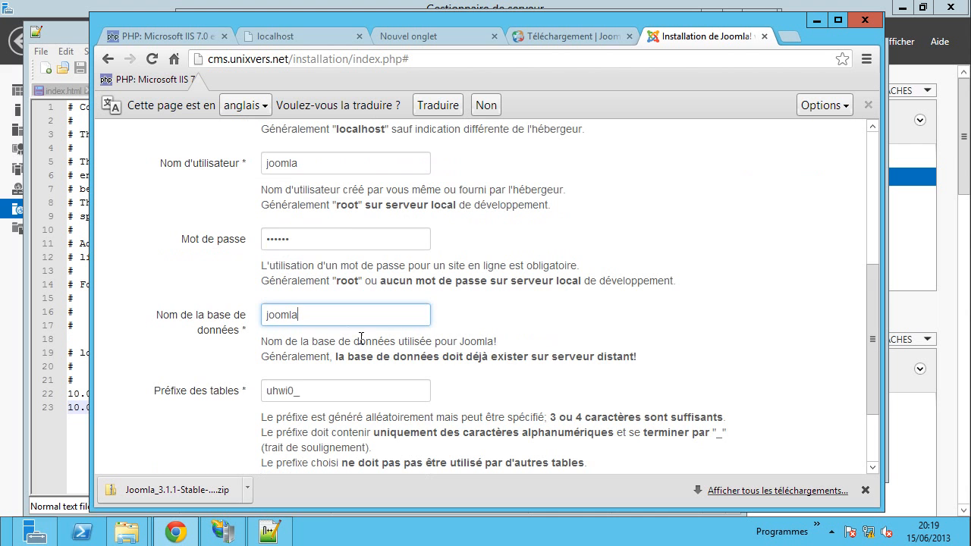
{"action": "left_click_drag", "start_coordinate": [295, 392], "coordinate": [267, 393]}
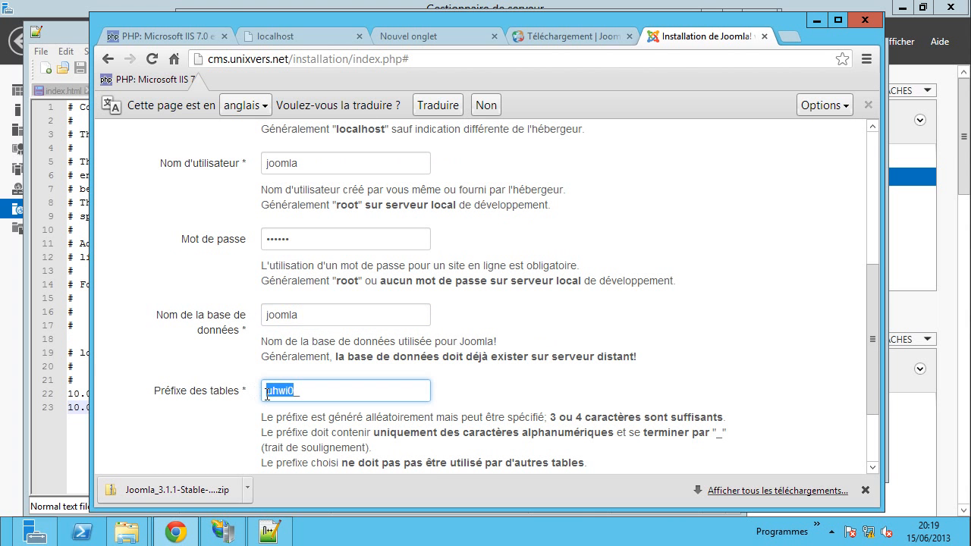
{"action": "type", "text": "joomla_"}
{"action": "left_click", "coordinate": [509, 402]}
{"action": "scroll", "coordinate": [508, 395], "scroll_direction": "down", "scroll_amount": 2}
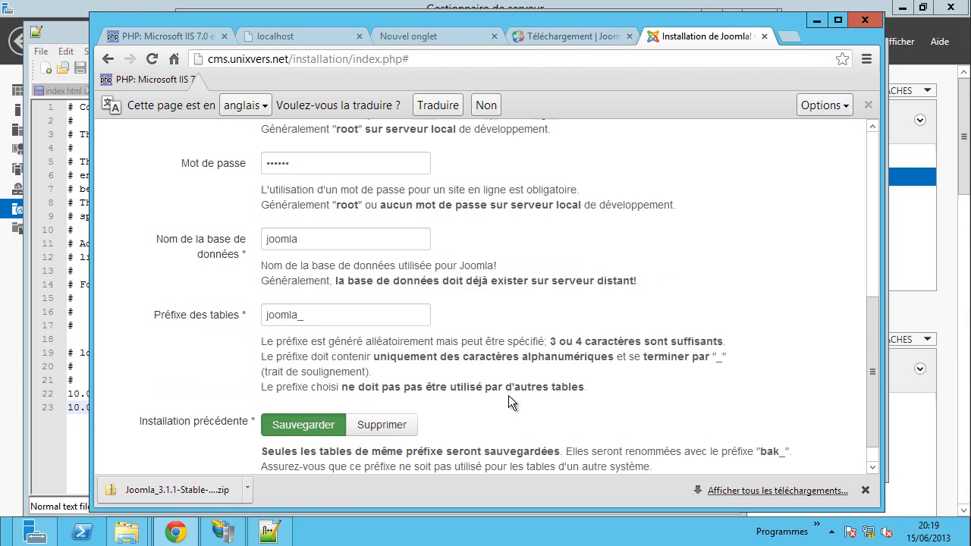
{"action": "scroll", "coordinate": [577, 374], "scroll_direction": "up", "scroll_amount": 6}
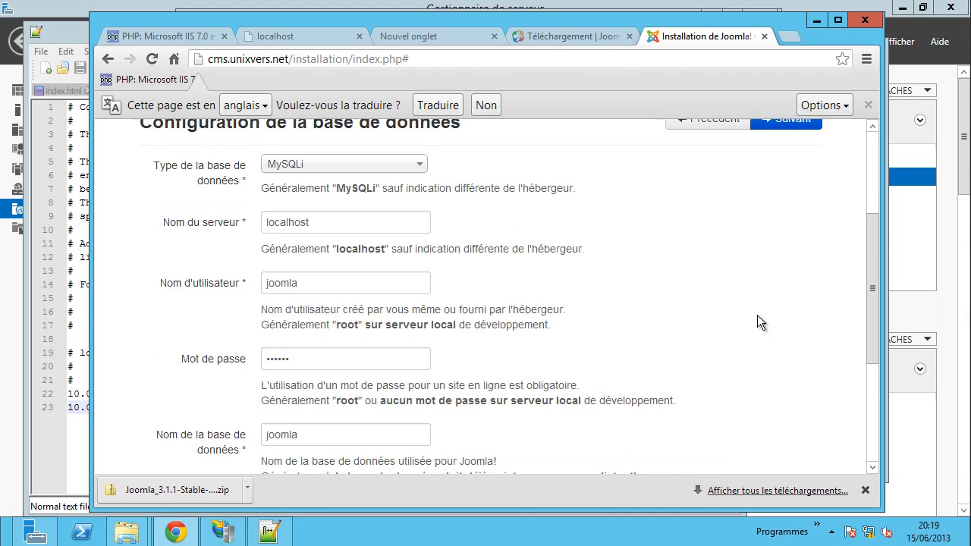
{"action": "left_click", "coordinate": [787, 281]}
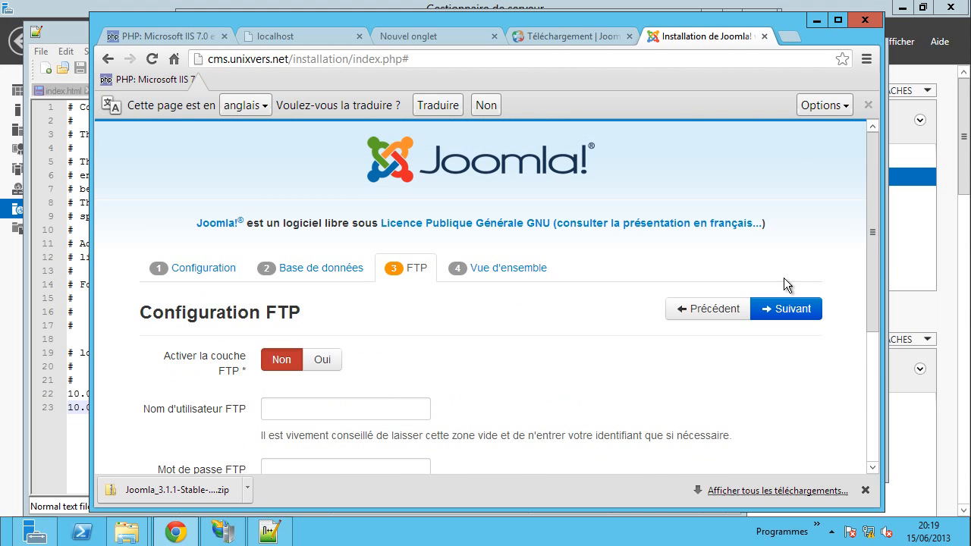
- Leave FTP disabled and move on to the finalisation step
{"action": "scroll", "coordinate": [467, 378], "scroll_direction": "down", "scroll_amount": 1}
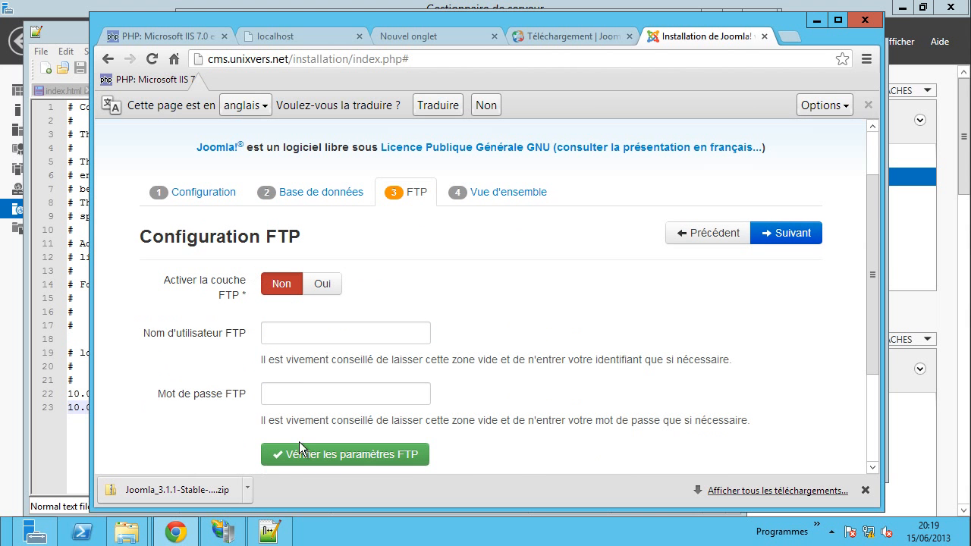
{"action": "scroll", "coordinate": [558, 409], "scroll_direction": "down", "scroll_amount": 2}
{"action": "scroll", "coordinate": [470, 391], "scroll_direction": "up", "scroll_amount": 3}
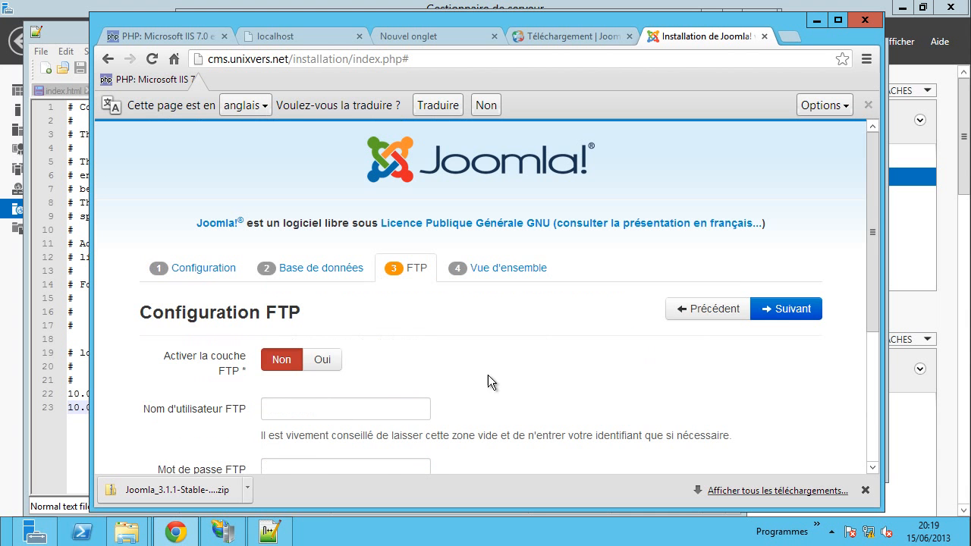
{"action": "left_click", "coordinate": [791, 308]}
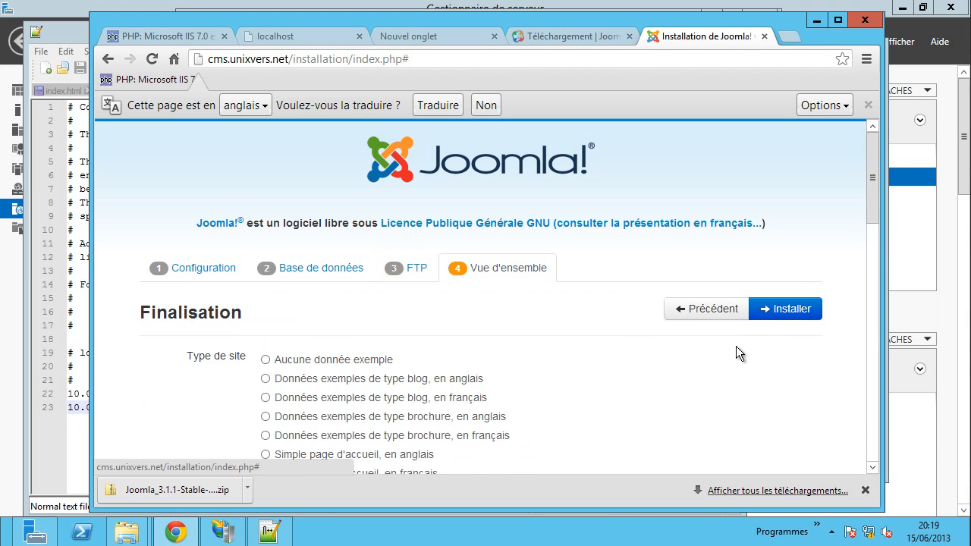
- Choose the French 'apprendre Joomla' sample data and review the finalisation summary
{"action": "scroll", "coordinate": [608, 346], "scroll_direction": "down", "scroll_amount": 1}
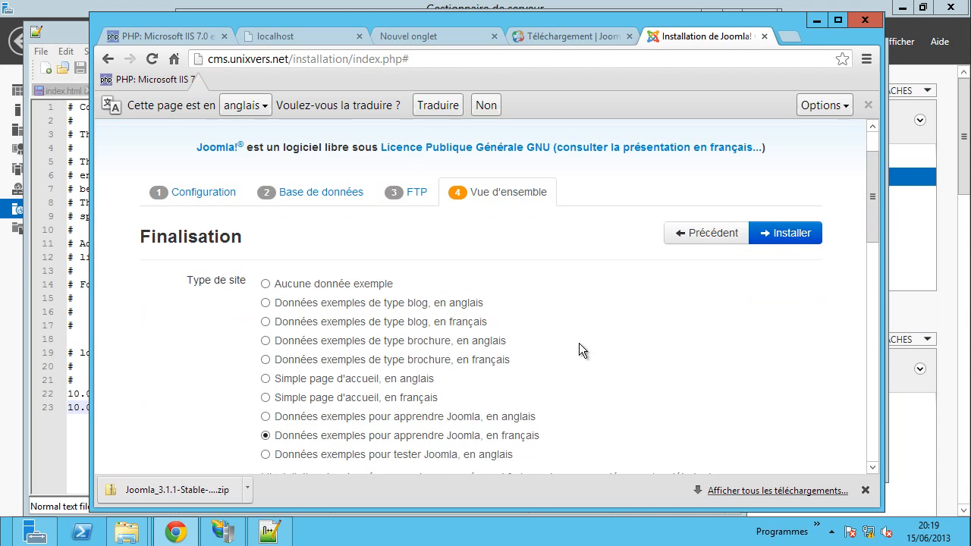
{"action": "left_click", "coordinate": [381, 326]}
{"action": "scroll", "coordinate": [656, 379], "scroll_direction": "down", "scroll_amount": 1}
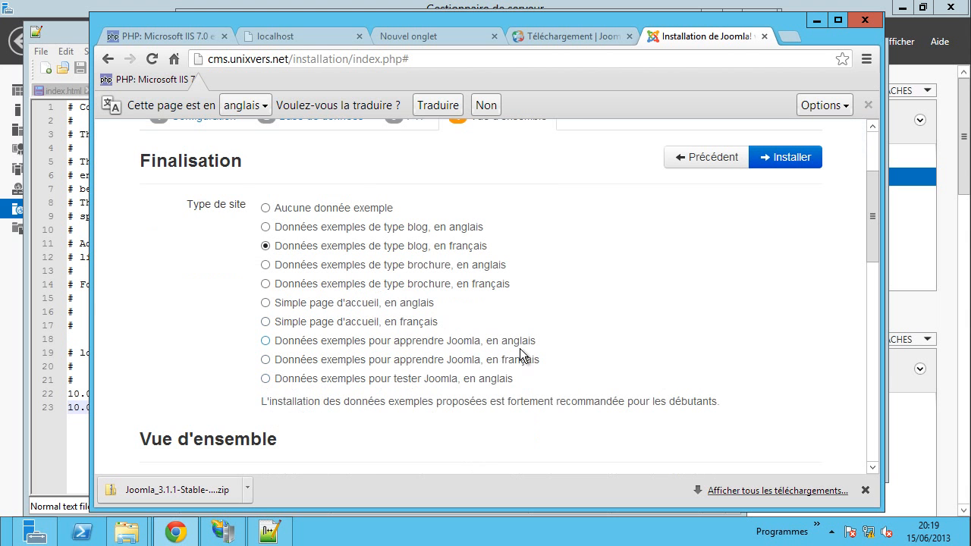
{"action": "left_click", "coordinate": [437, 361]}
{"action": "scroll", "coordinate": [638, 348], "scroll_direction": "down", "scroll_amount": 3}
{"action": "scroll", "coordinate": [611, 274], "scroll_direction": "down", "scroll_amount": 1}
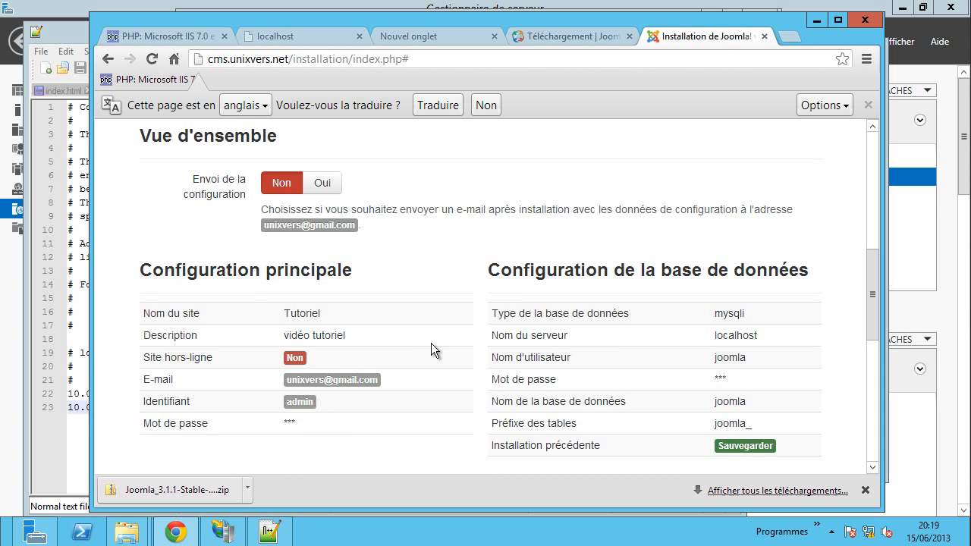
{"action": "scroll", "coordinate": [434, 335], "scroll_direction": "down", "scroll_amount": 4}
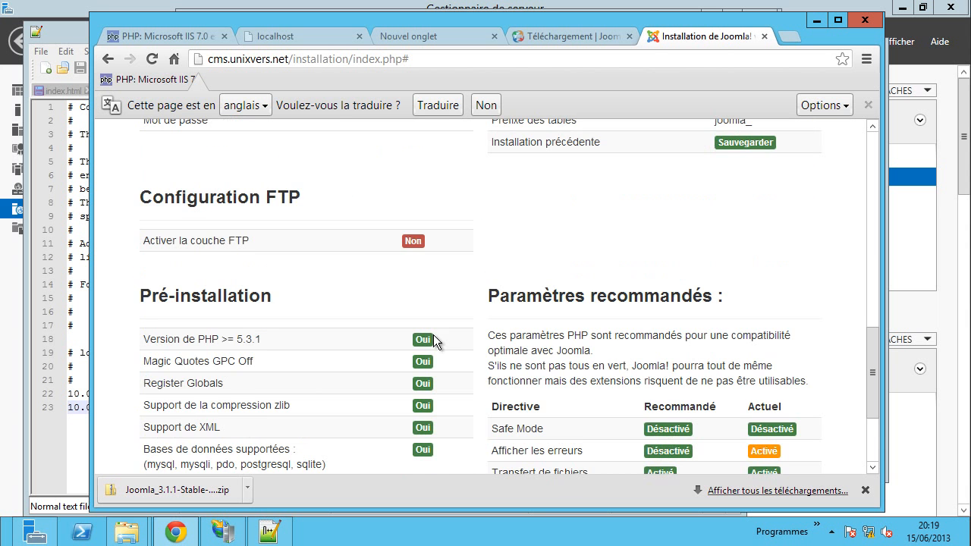
{"action": "scroll", "coordinate": [433, 335], "scroll_direction": "down", "scroll_amount": 2}
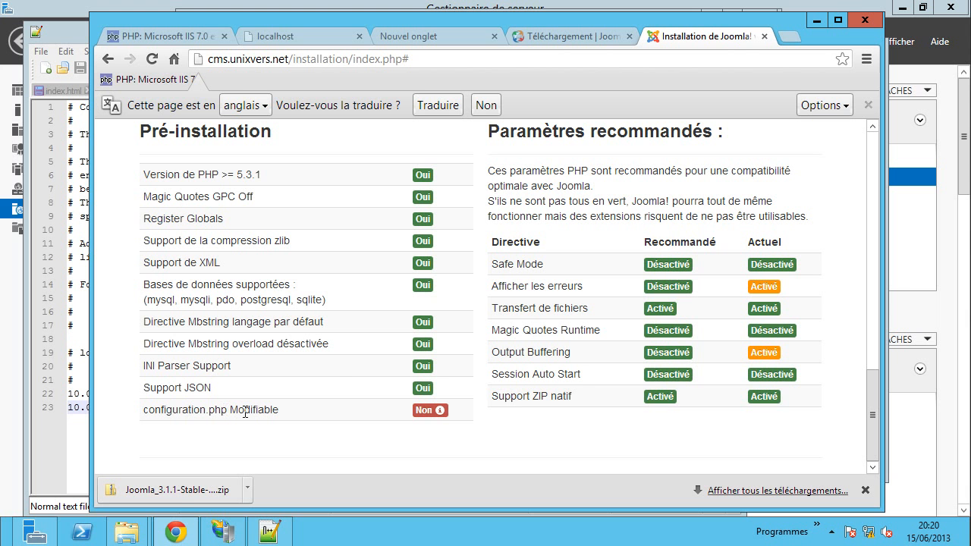
{"action": "mouse_move", "coordinate": [126, 532]}
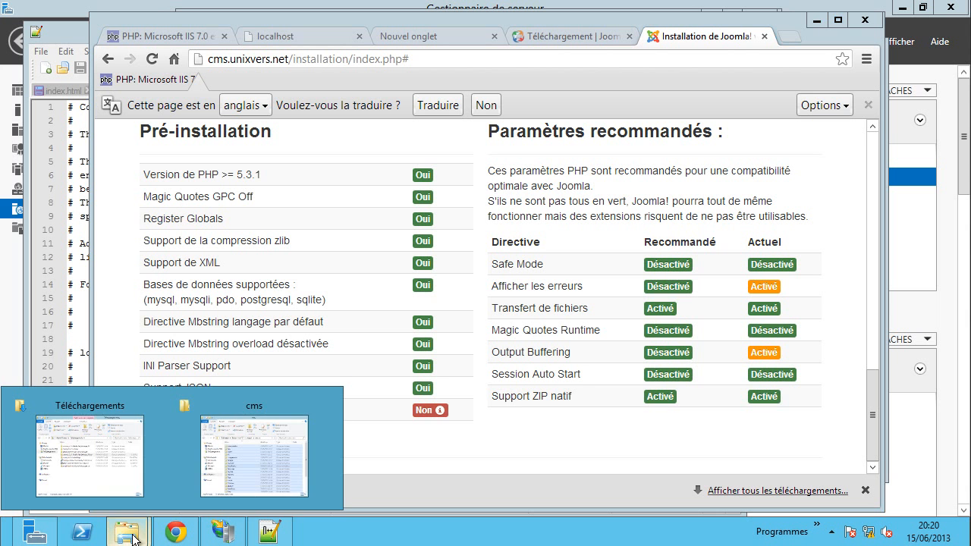
- Maximize the cms Explorer window and go up to the C:\inetpub folder
{"action": "left_click", "coordinate": [251, 466]}
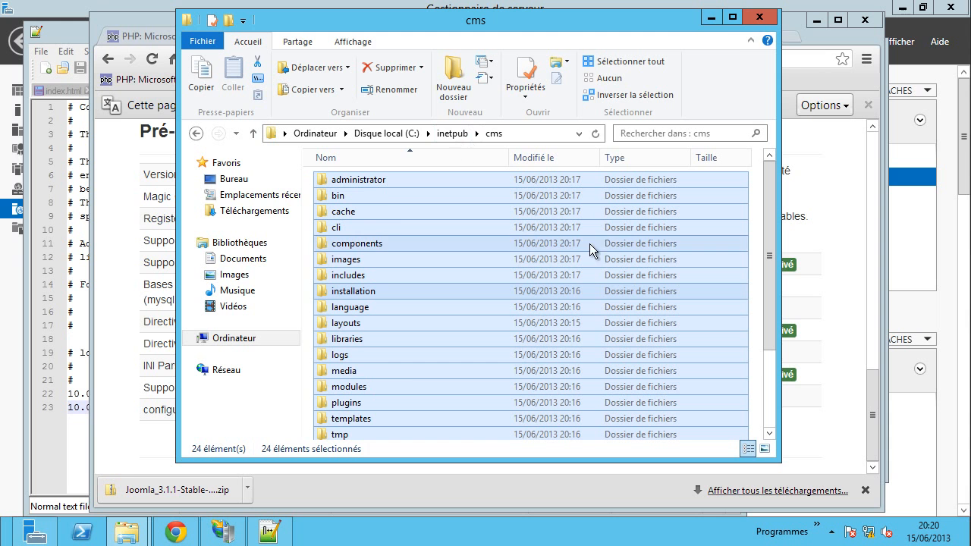
{"action": "left_click", "coordinate": [732, 18]}
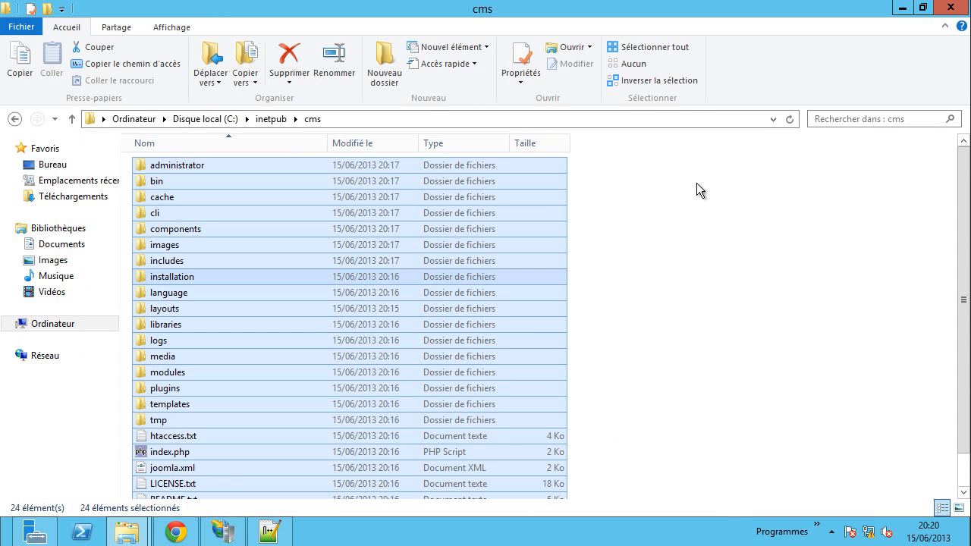
{"action": "left_click", "coordinate": [714, 201]}
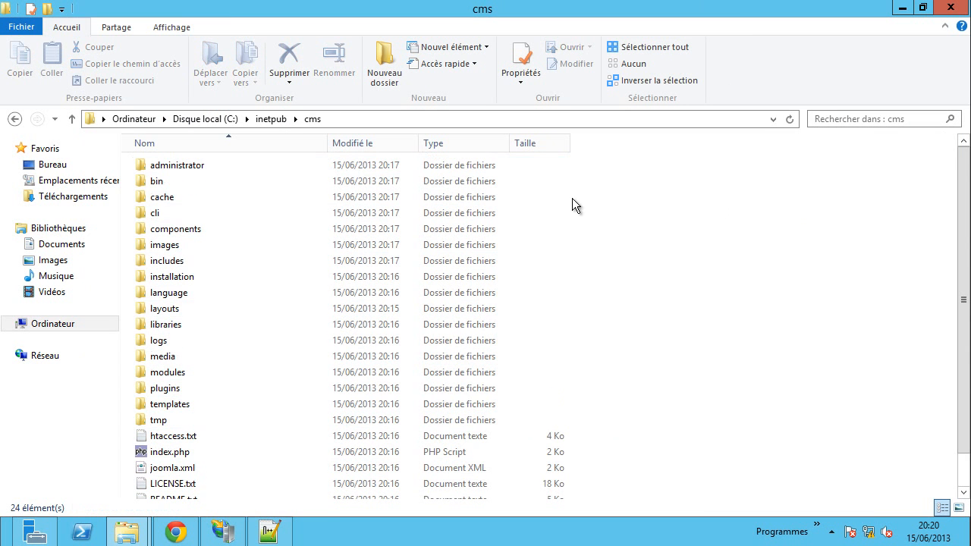
{"action": "left_click", "coordinate": [271, 119]}
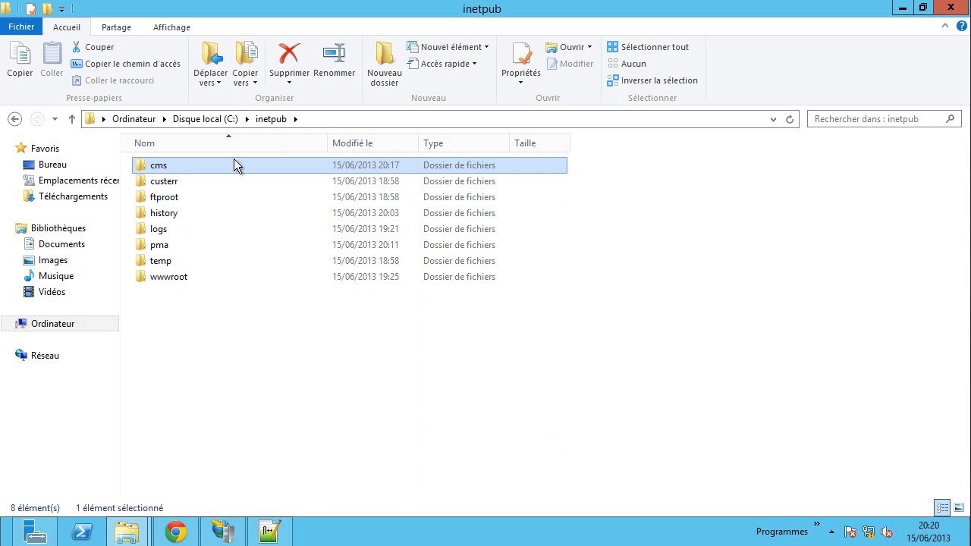
- Inspect the Utilisateurs group's permissions on the cms folder, closing without changes
{"action": "right_click", "coordinate": [162, 164]}
{"action": "left_click", "coordinate": [224, 391]}
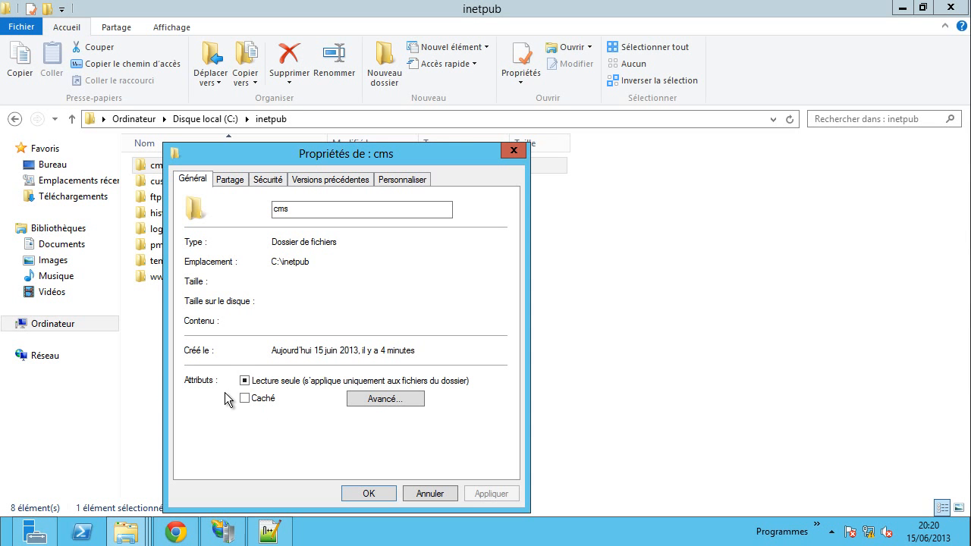
{"action": "left_click_drag", "start_coordinate": [275, 151], "coordinate": [463, 127]}
{"action": "left_click", "coordinate": [454, 156]}
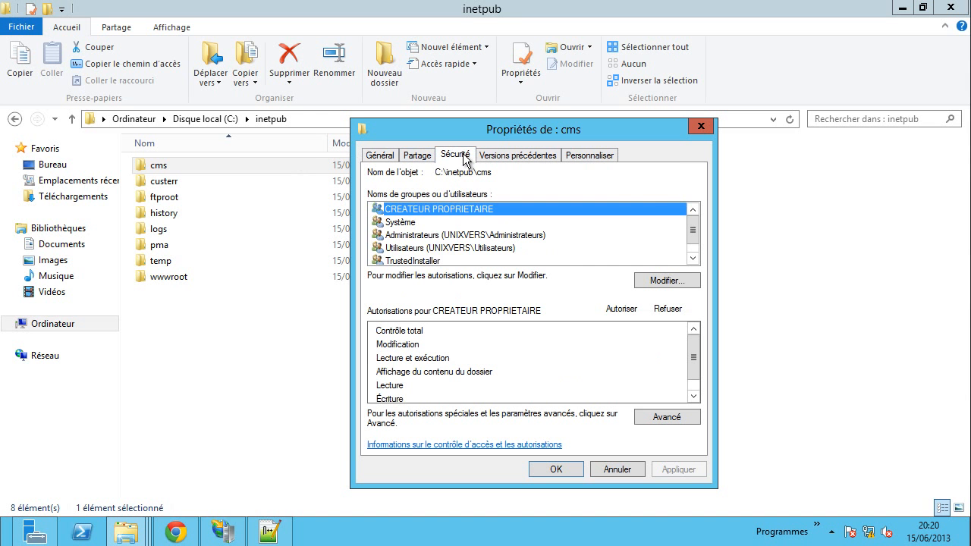
{"action": "left_click", "coordinate": [459, 249]}
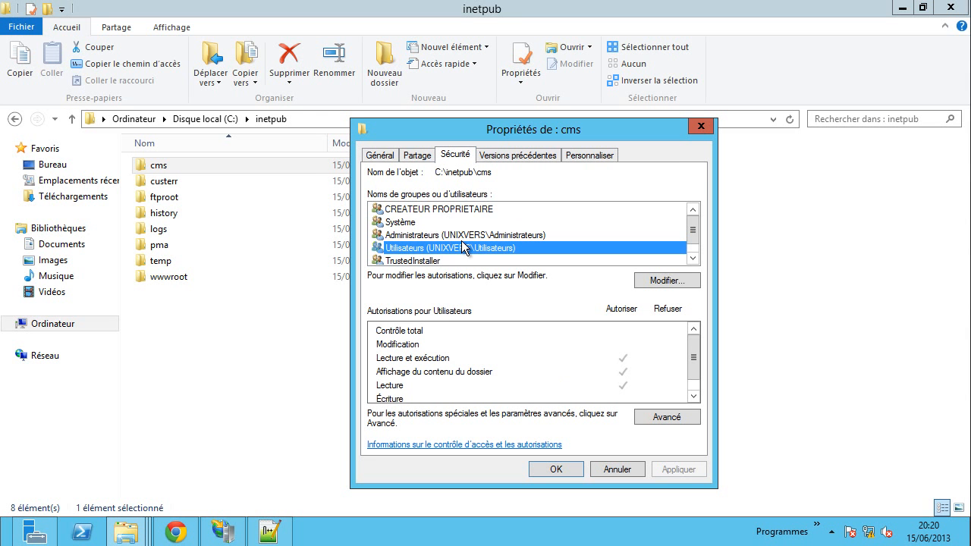
{"action": "scroll", "coordinate": [452, 246], "scroll_direction": "down", "scroll_amount": 1}
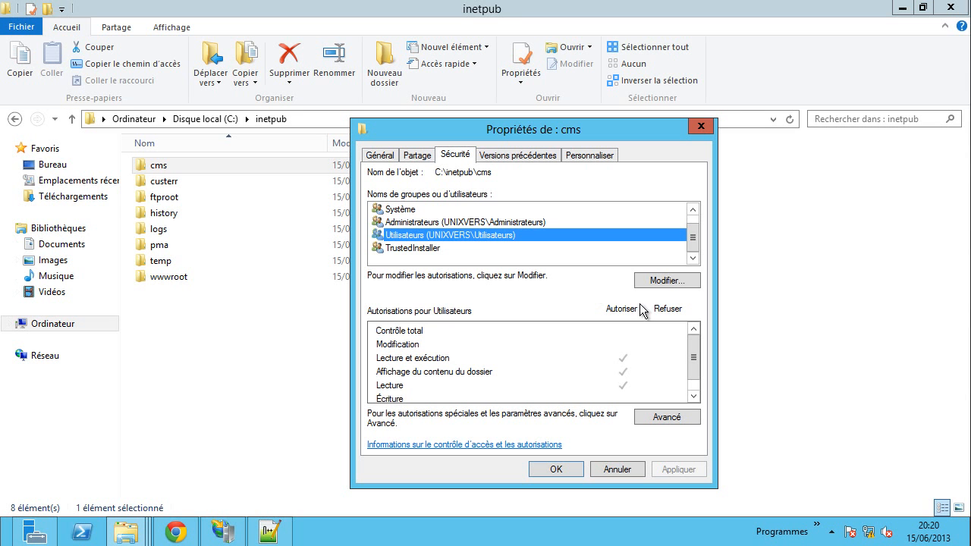
{"action": "scroll", "coordinate": [467, 234], "scroll_direction": "up", "scroll_amount": 1}
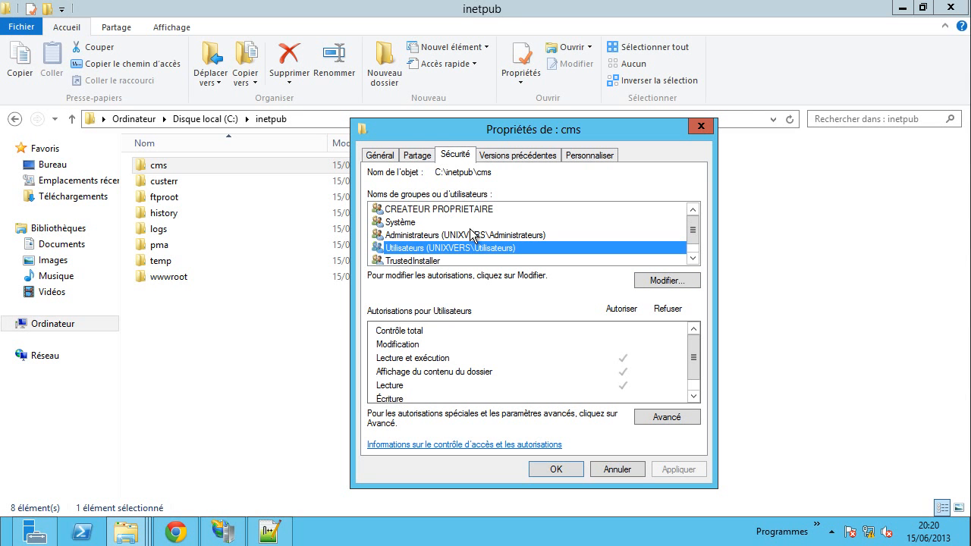
{"action": "scroll", "coordinate": [515, 244], "scroll_direction": "down", "scroll_amount": 1}
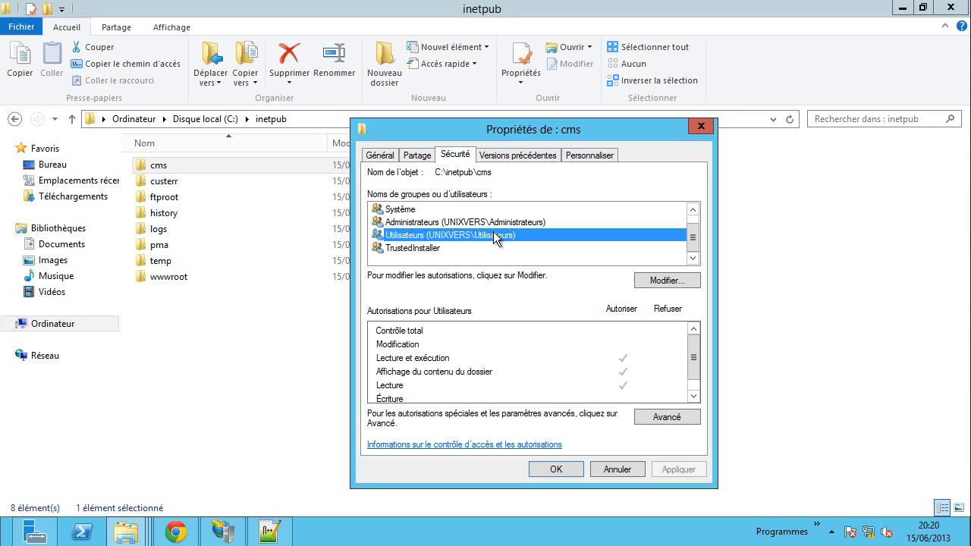
{"action": "scroll", "coordinate": [423, 217], "scroll_direction": "up", "scroll_amount": 1}
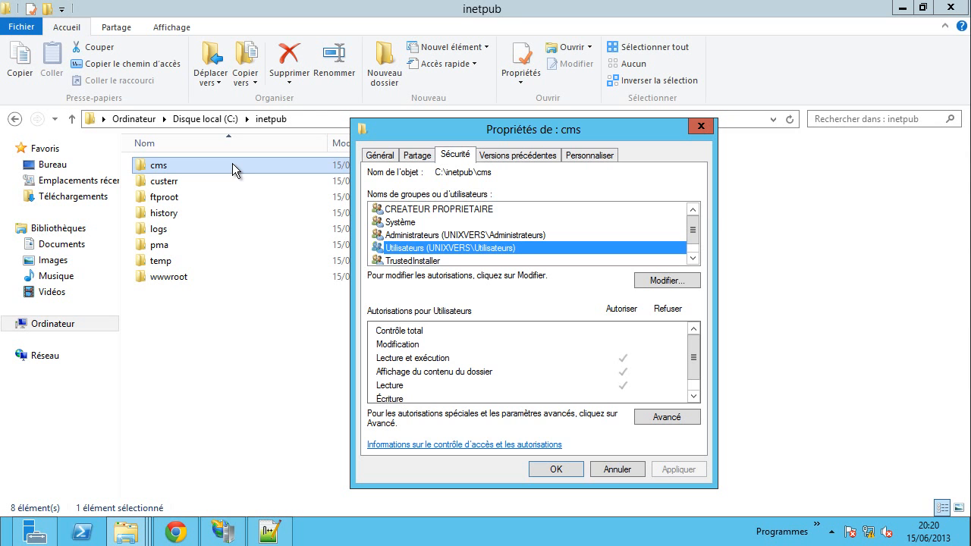
{"action": "left_click", "coordinate": [612, 469]}
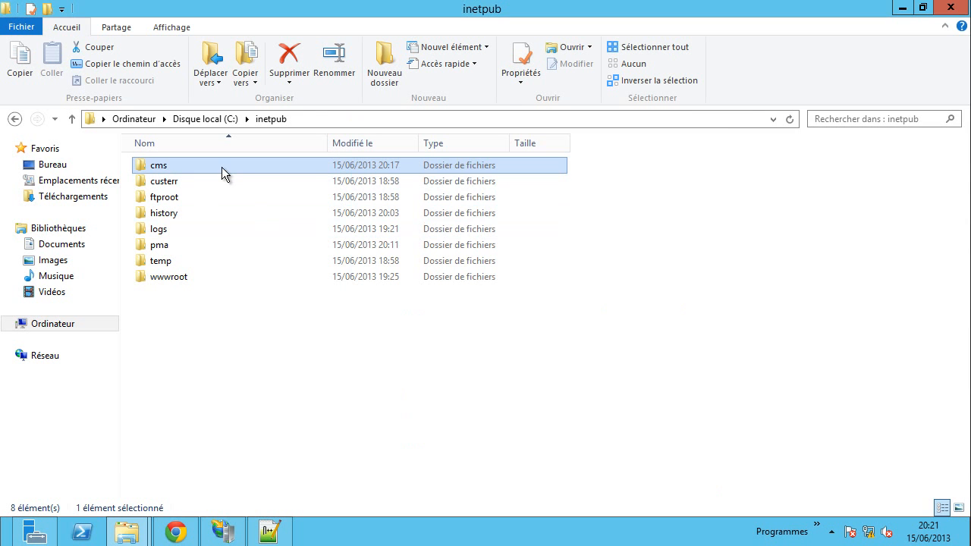
- Open the cms folder and scroll through its Joomla files
{"action": "double_click", "coordinate": [222, 167]}
{"action": "scroll", "coordinate": [668, 326], "scroll_direction": "down", "scroll_amount": 1}
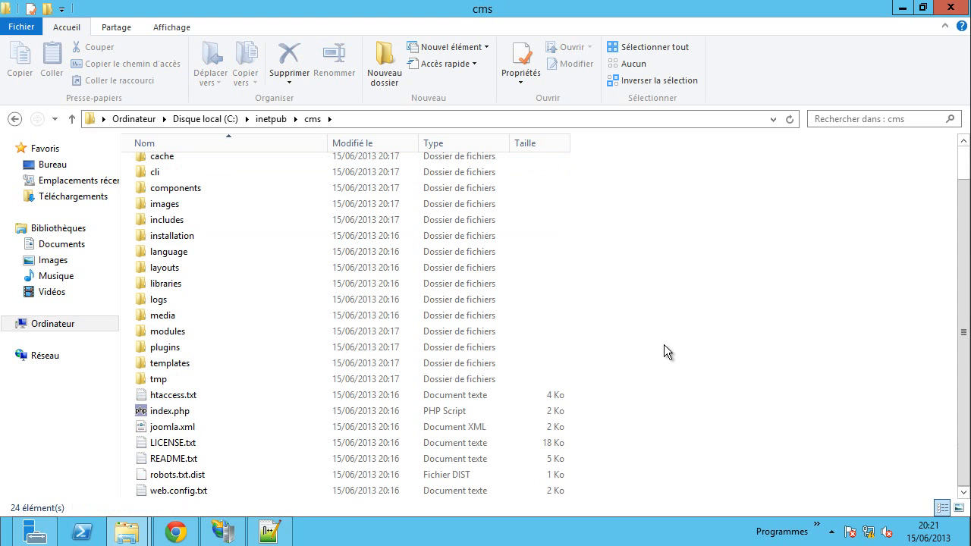
{"action": "right_click", "coordinate": [752, 291]}
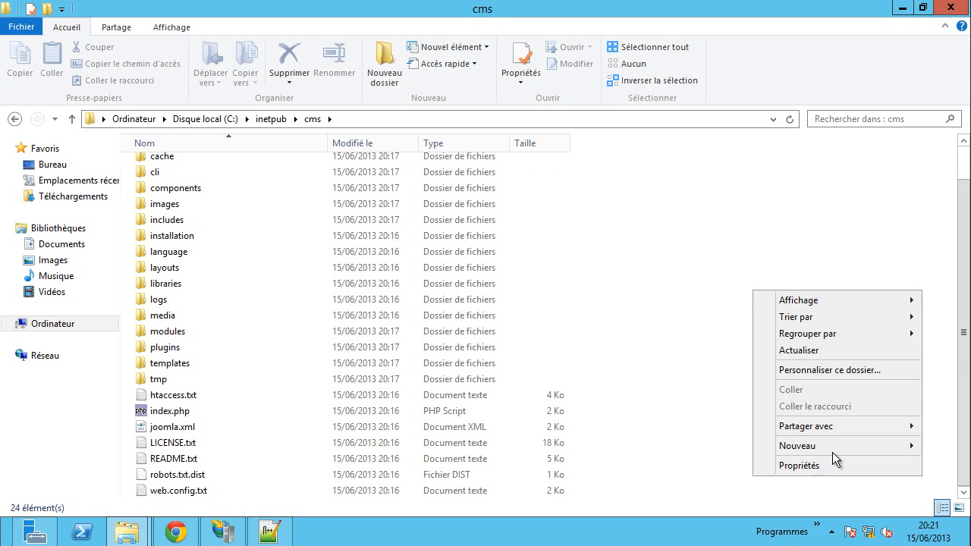
- Create a new text document and rename it configuration.php, accepting the extension change
{"action": "mouse_move", "coordinate": [833, 453]}
{"action": "left_click", "coordinate": [668, 430]}
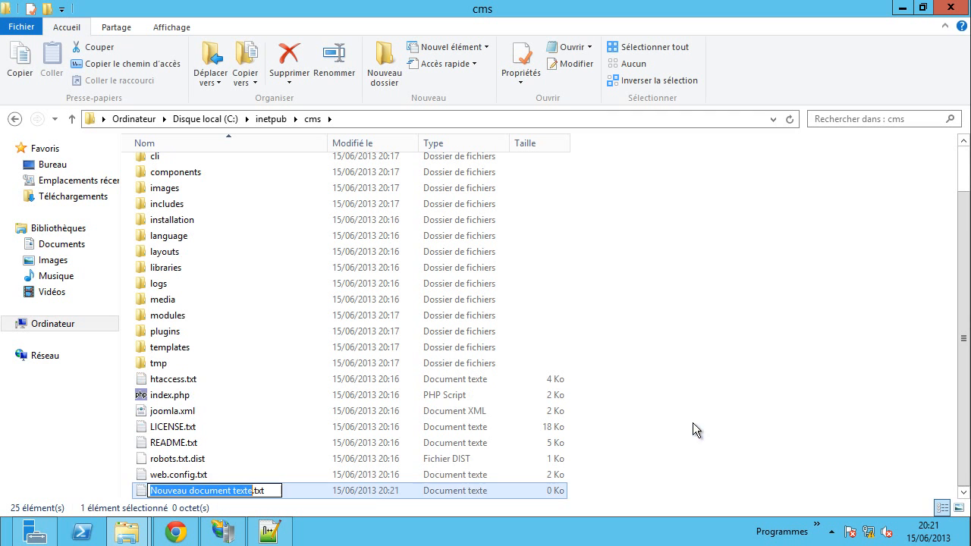
{"action": "left_click_drag", "start_coordinate": [272, 444], "coordinate": [120, 447]}
{"action": "type", "text": "co"}
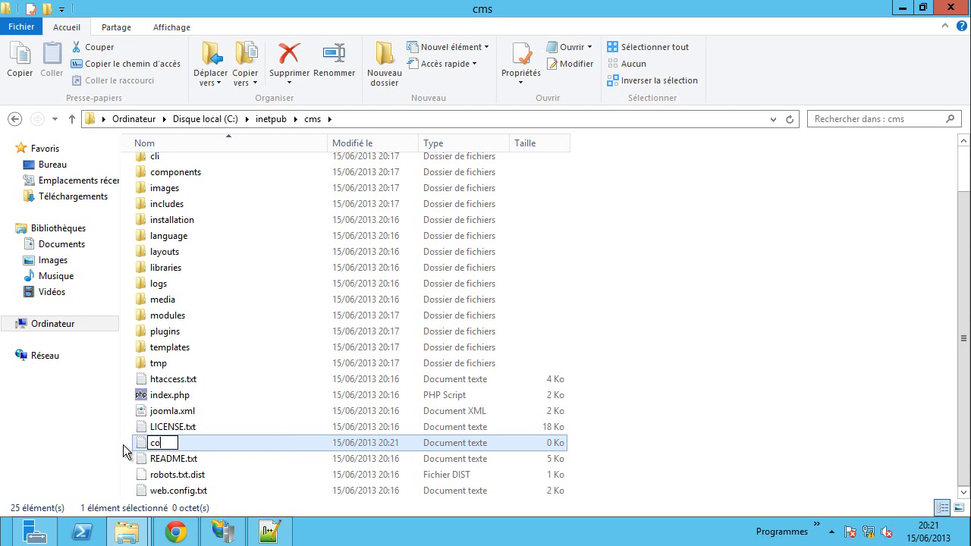
{"action": "type", "text": "nfiguration."}
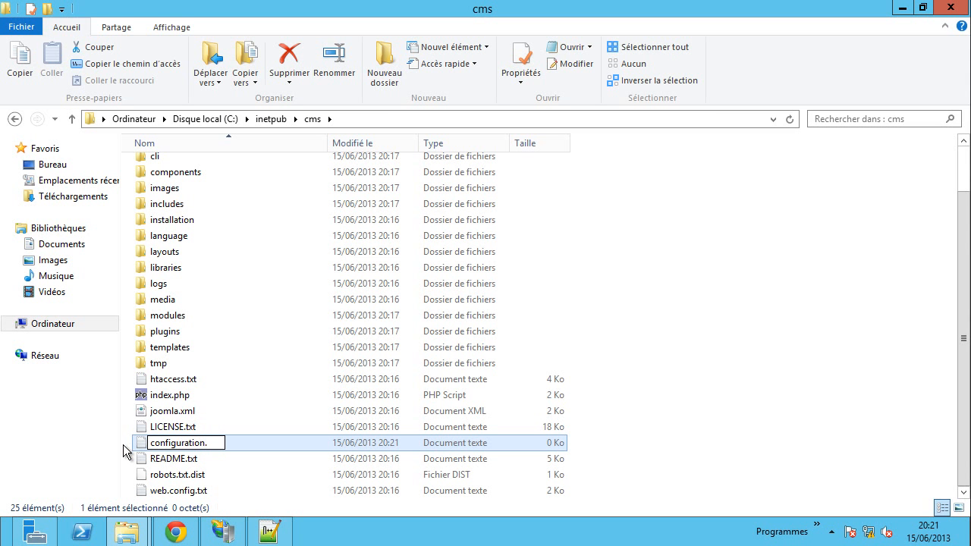
{"action": "type", "text": "php"}
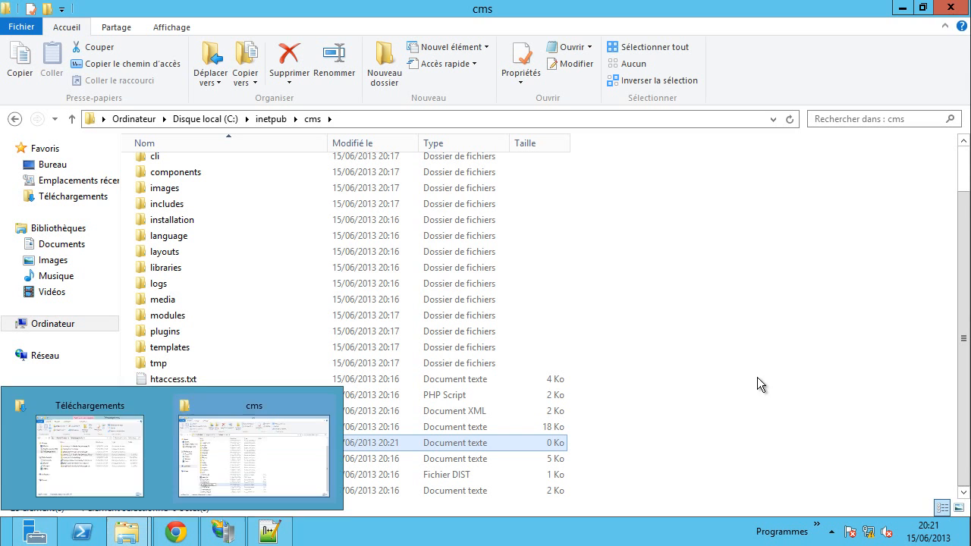
{"action": "left_click", "coordinate": [756, 376]}
{"action": "left_click", "coordinate": [560, 272]}
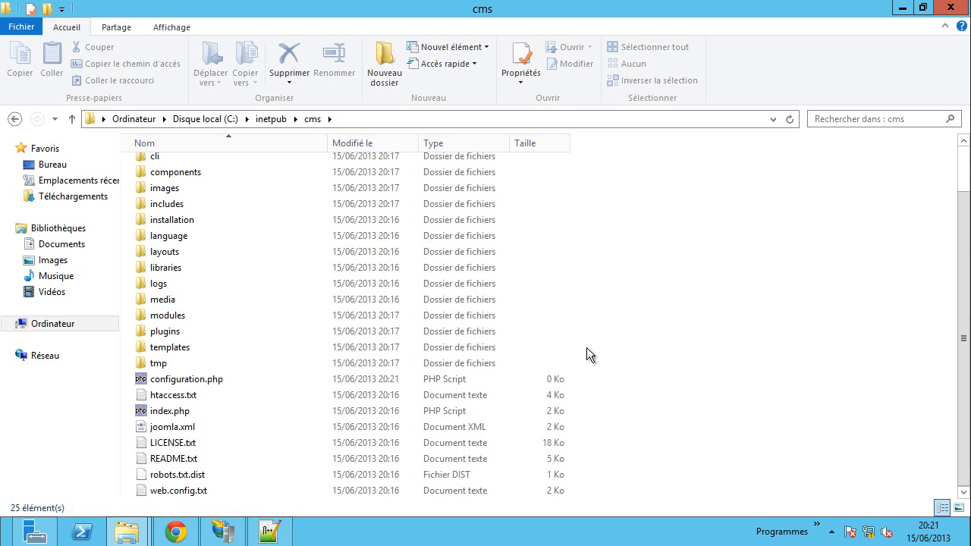
- Add Tout le monde to configuration.php's security with Modification allowed, then apply and close
{"action": "right_click", "coordinate": [195, 378]}
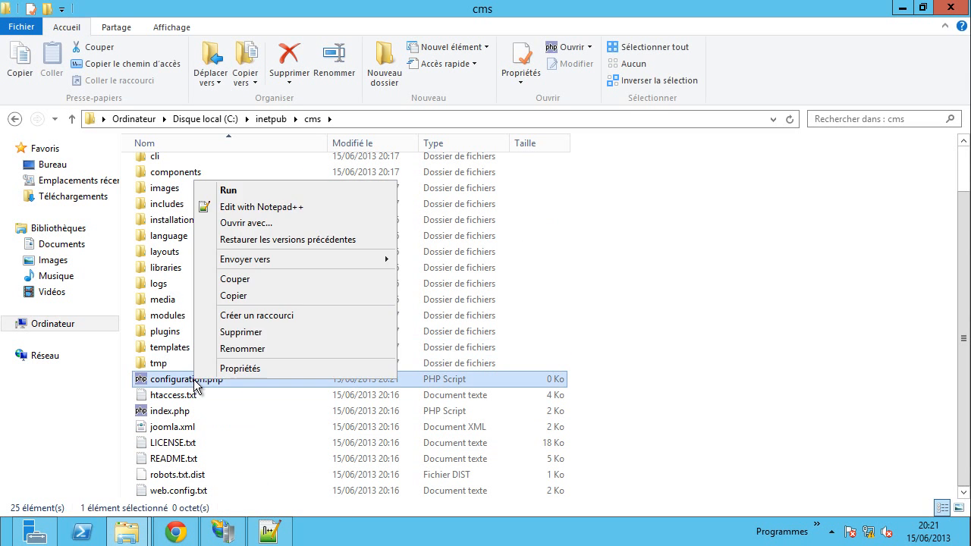
{"action": "left_click", "coordinate": [229, 369]}
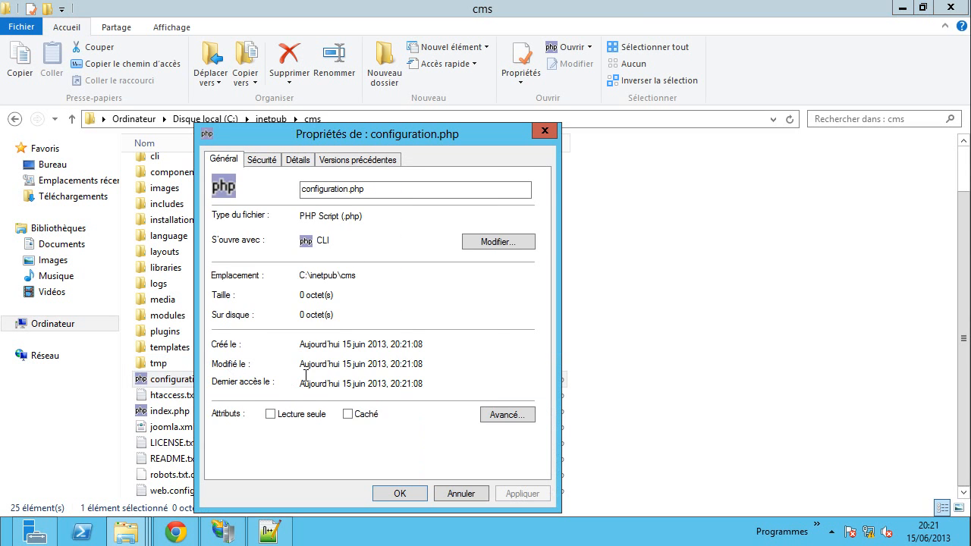
{"action": "left_click", "coordinate": [266, 164]}
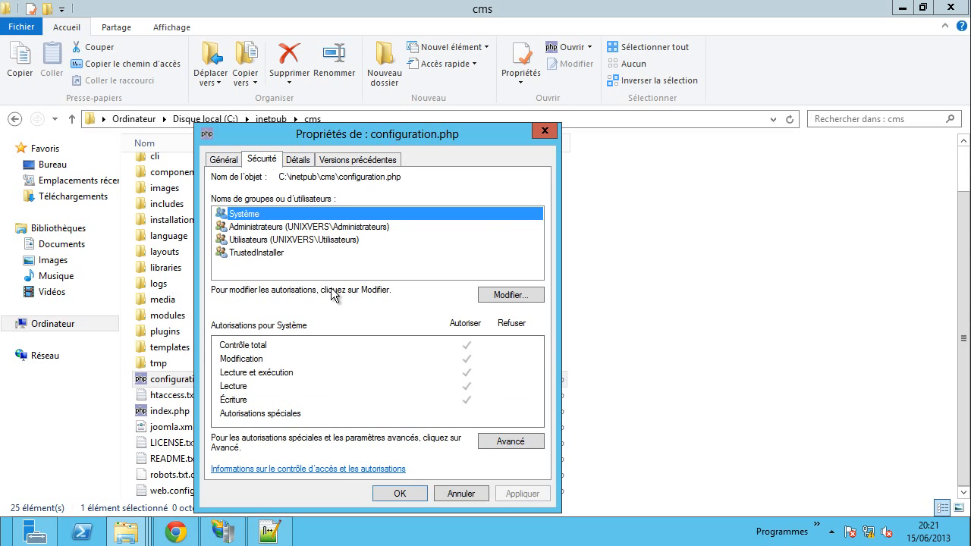
{"action": "left_click", "coordinate": [514, 296]}
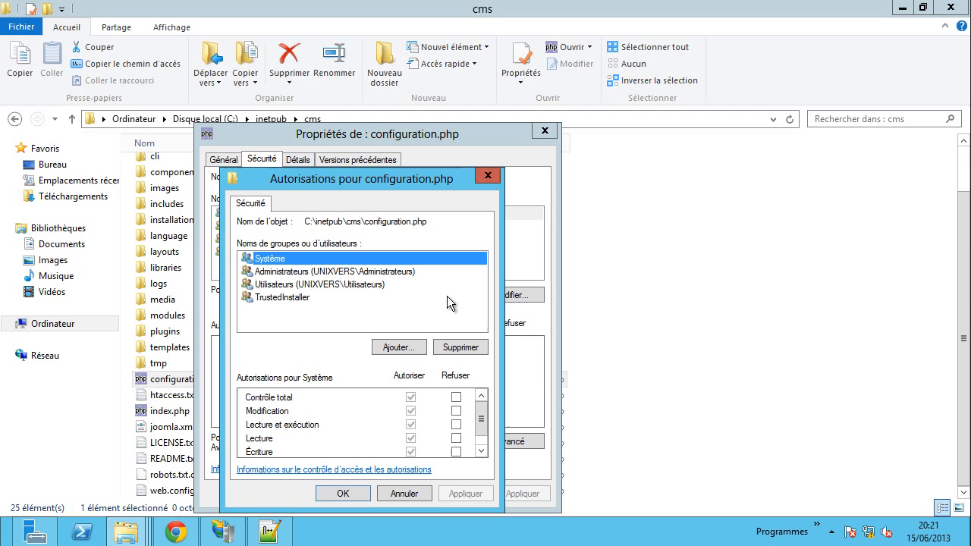
{"action": "left_click", "coordinate": [396, 346]}
{"action": "type", "text": "t"}
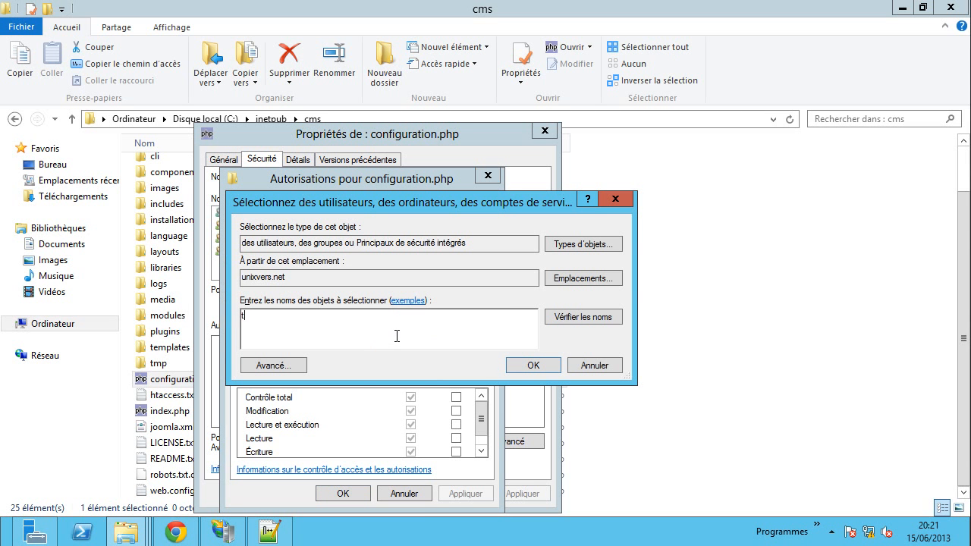
{"action": "type", "text": "out le monde"}
{"action": "left_click", "coordinate": [555, 321]}
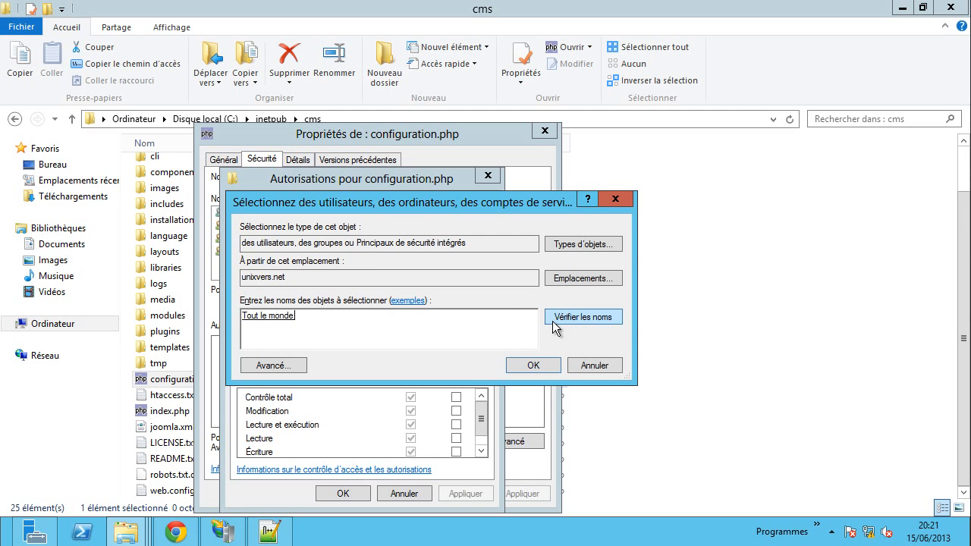
{"action": "left_click", "coordinate": [534, 366]}
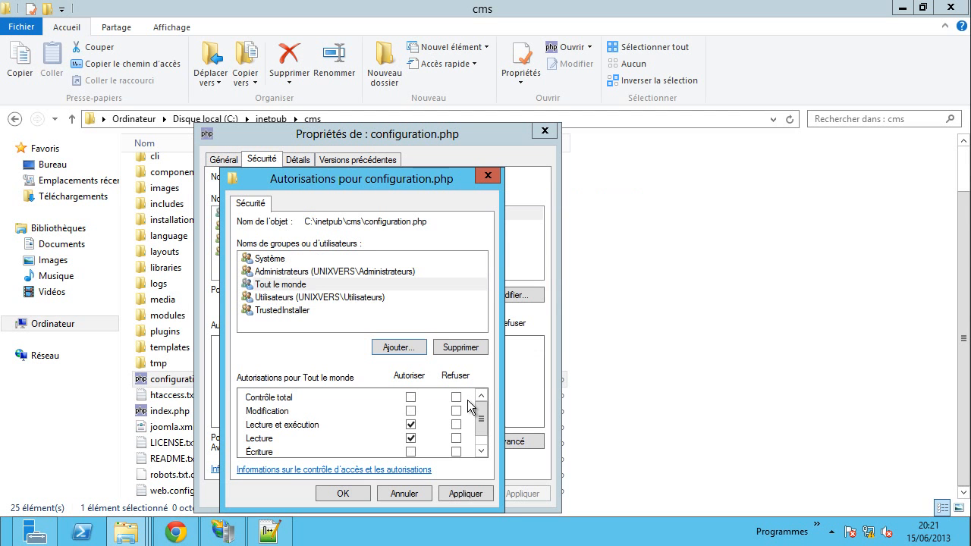
{"action": "left_click", "coordinate": [414, 410]}
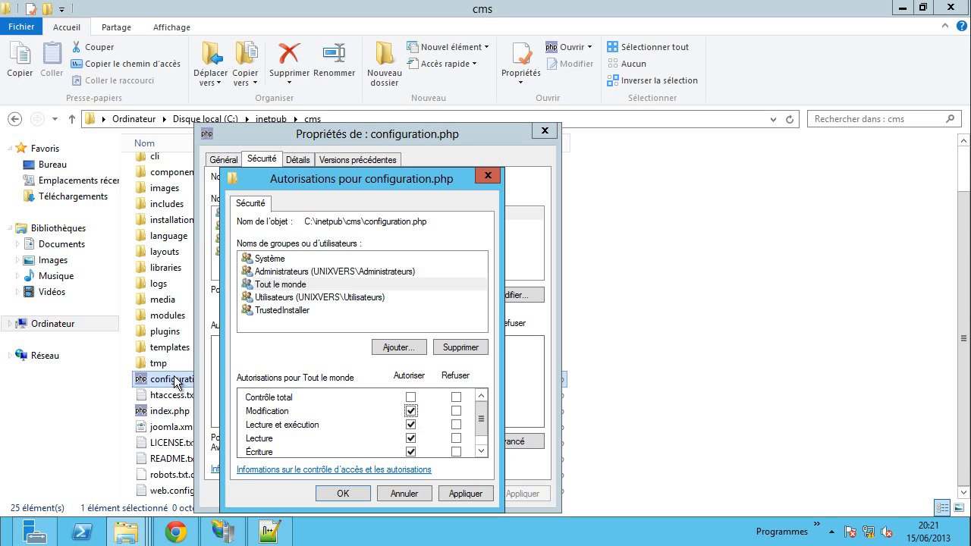
{"action": "left_click", "coordinate": [468, 494]}
{"action": "left_click", "coordinate": [343, 494]}
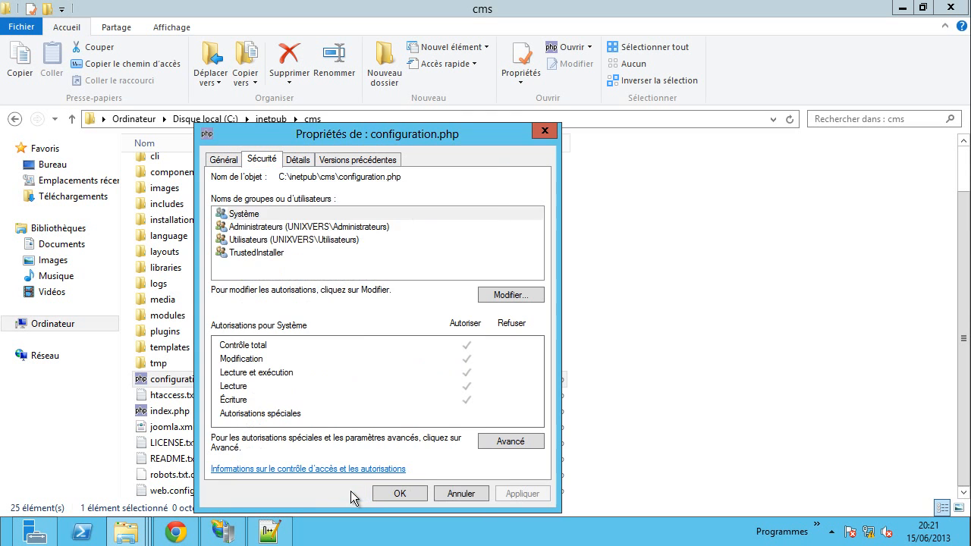
{"action": "left_click", "coordinate": [400, 494]}
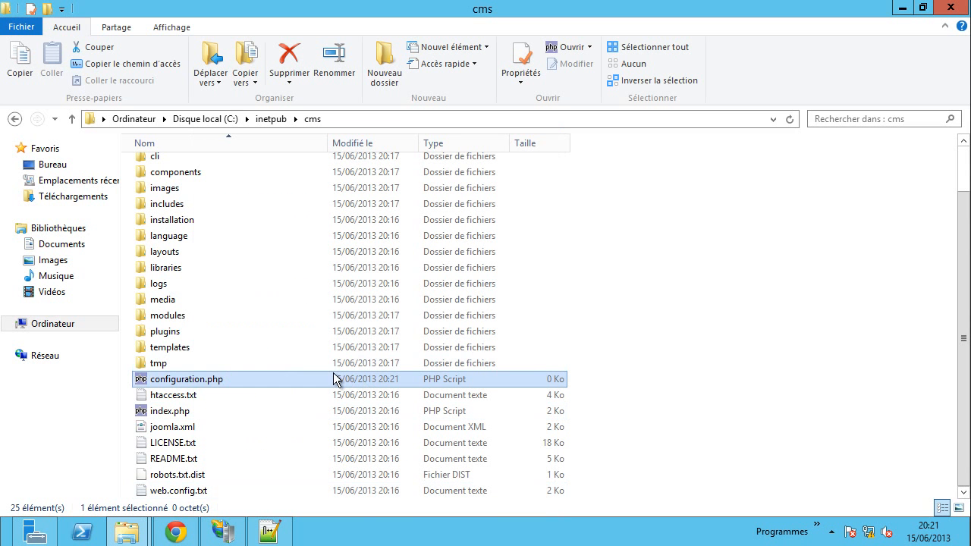
- Add Tout le monde to the media folder's security with Modification allowed, then apply and close
{"action": "right_click", "coordinate": [167, 302]}
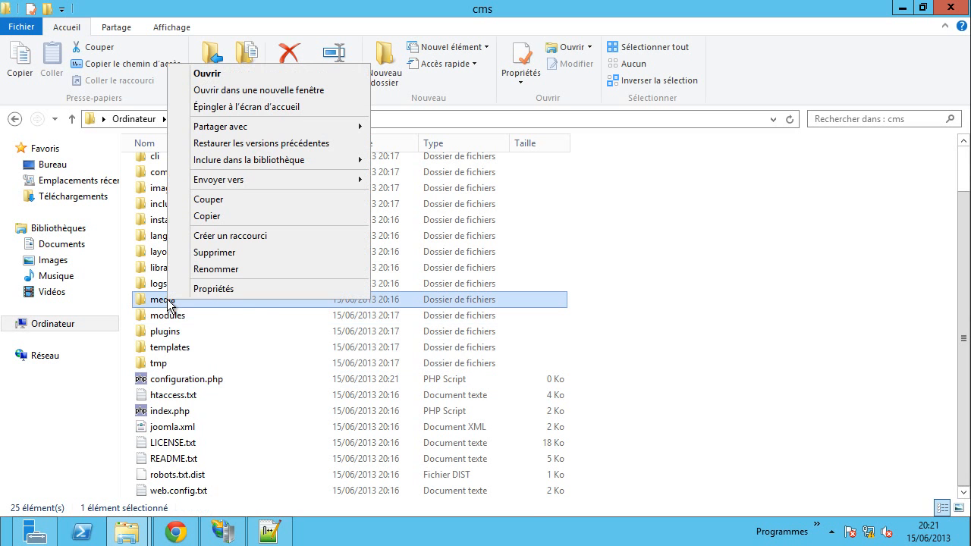
{"action": "left_click", "coordinate": [209, 290]}
{"action": "left_click", "coordinate": [281, 178]}
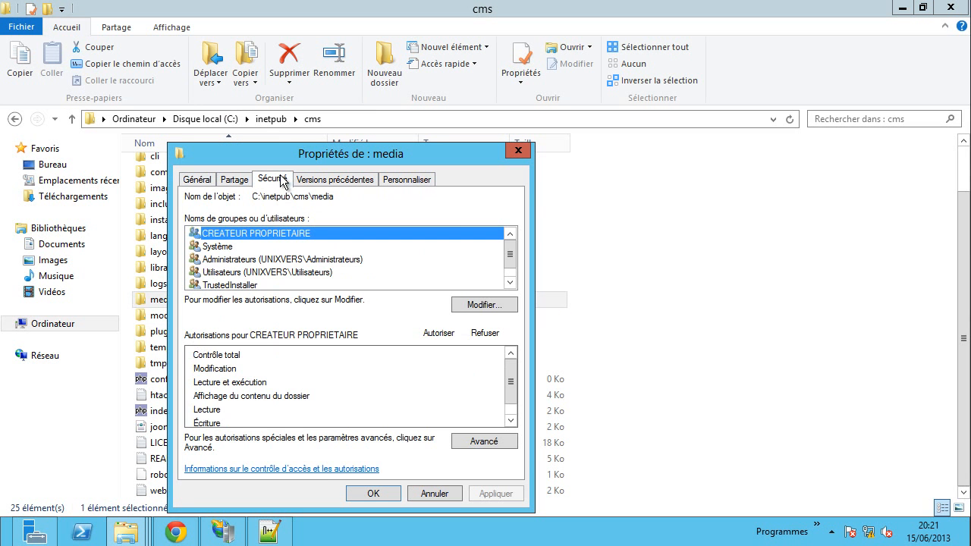
{"action": "left_click", "coordinate": [466, 310]}
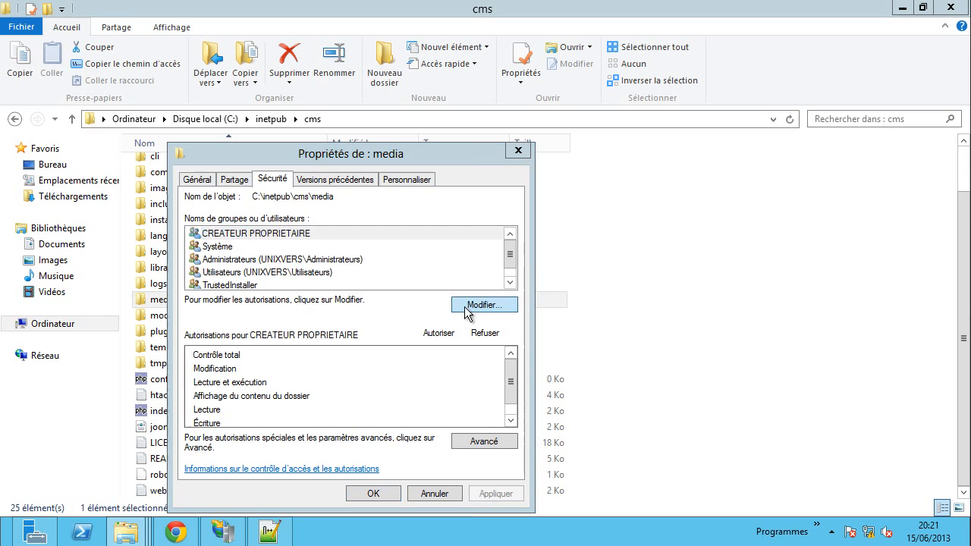
{"action": "left_click", "coordinate": [361, 346]}
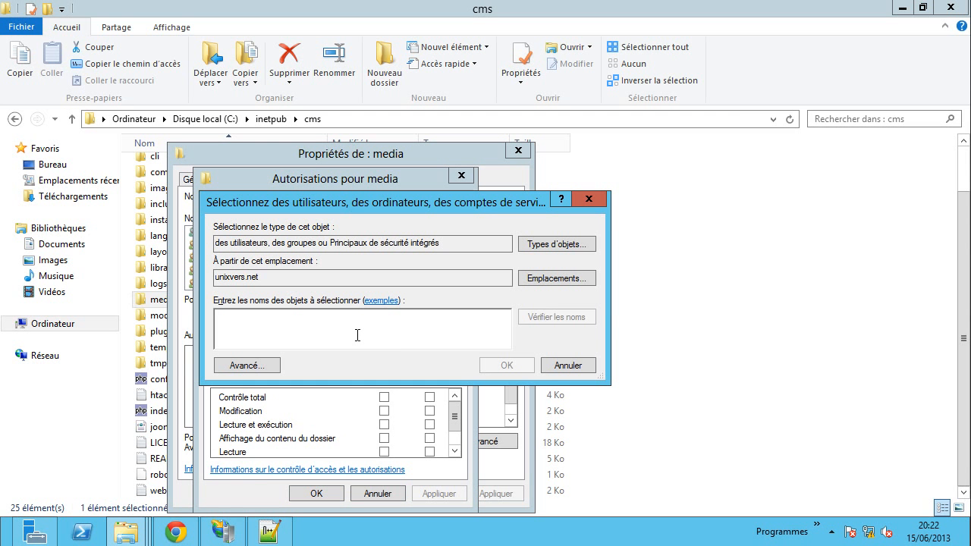
{"action": "type", "text": "to"}
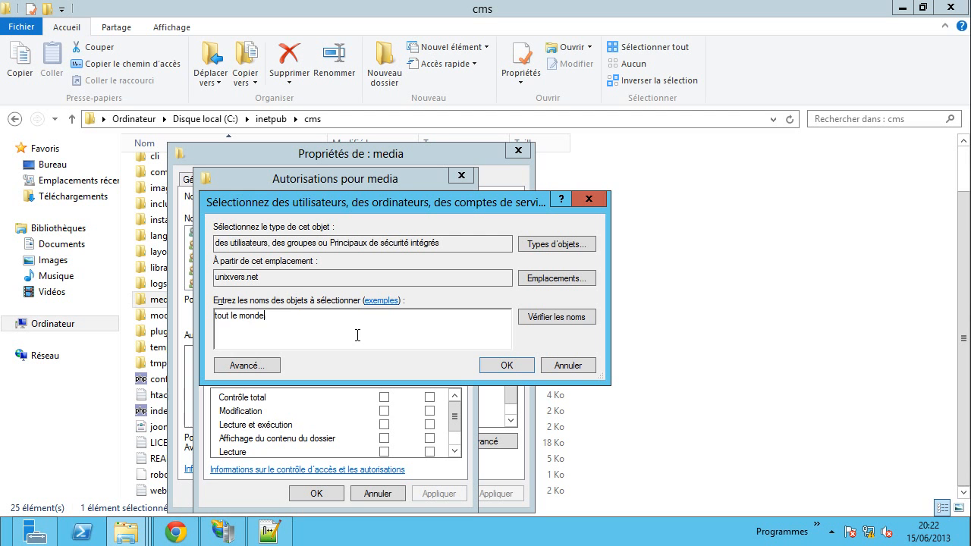
{"action": "type", "text": "ut le monde"}
{"action": "left_click", "coordinate": [561, 319]}
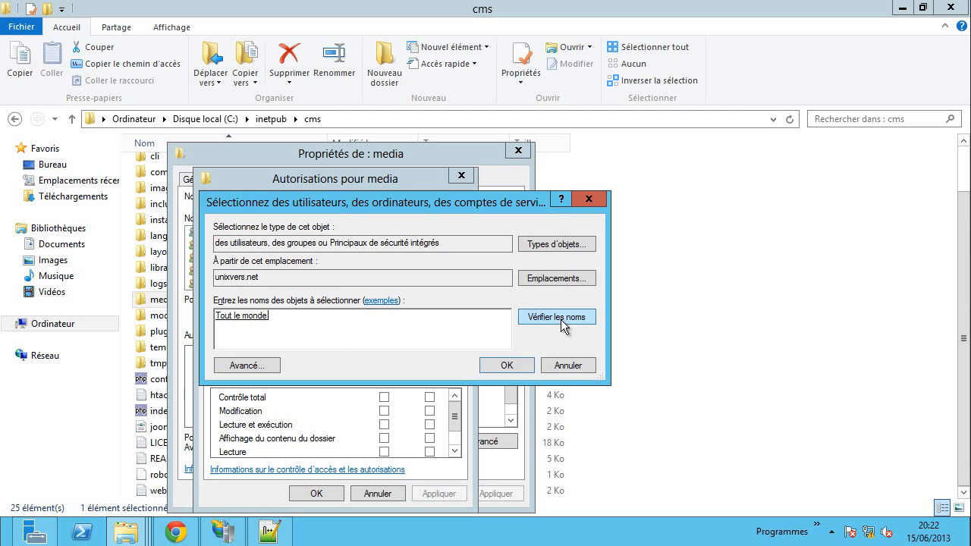
{"action": "left_click", "coordinate": [518, 367]}
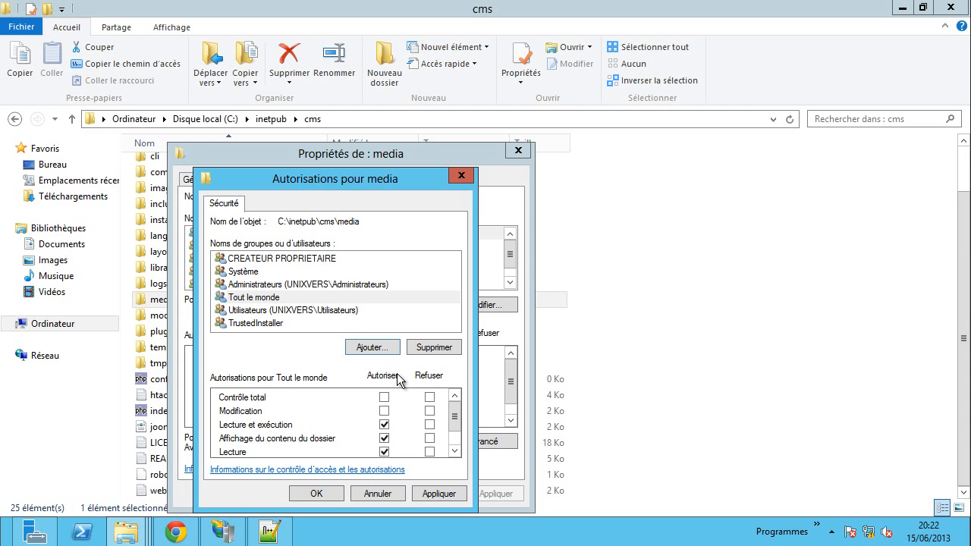
{"action": "left_click", "coordinate": [384, 410]}
{"action": "left_click", "coordinate": [447, 494]}
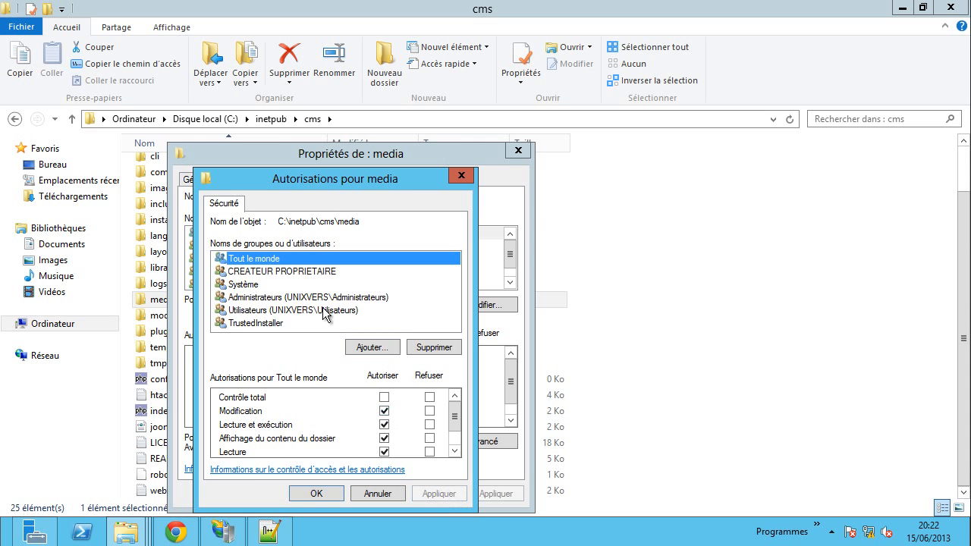
{"action": "left_click", "coordinate": [316, 493]}
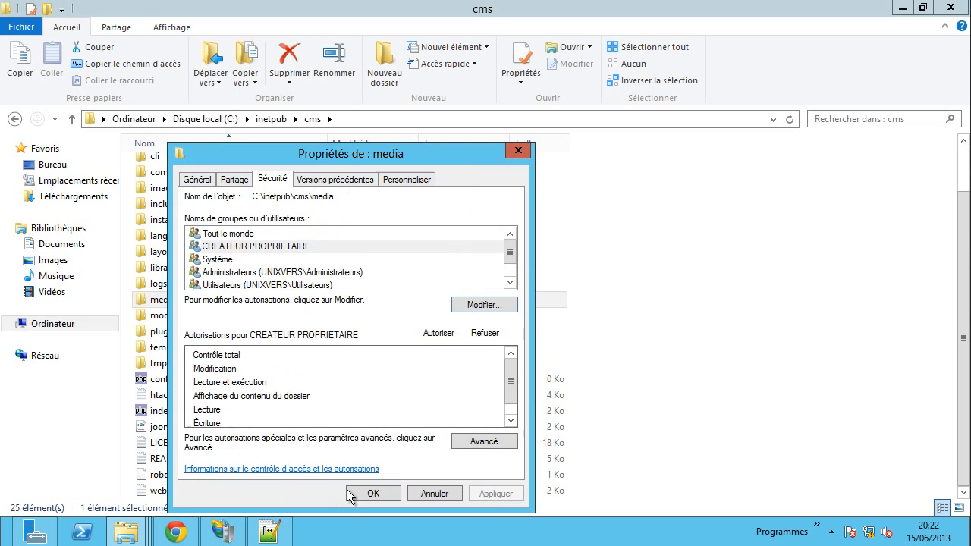
{"action": "left_click", "coordinate": [372, 493]}
- Add Tout le monde to the tmp folder's security with Modification rights, then apply and close
{"action": "right_click", "coordinate": [186, 363]}
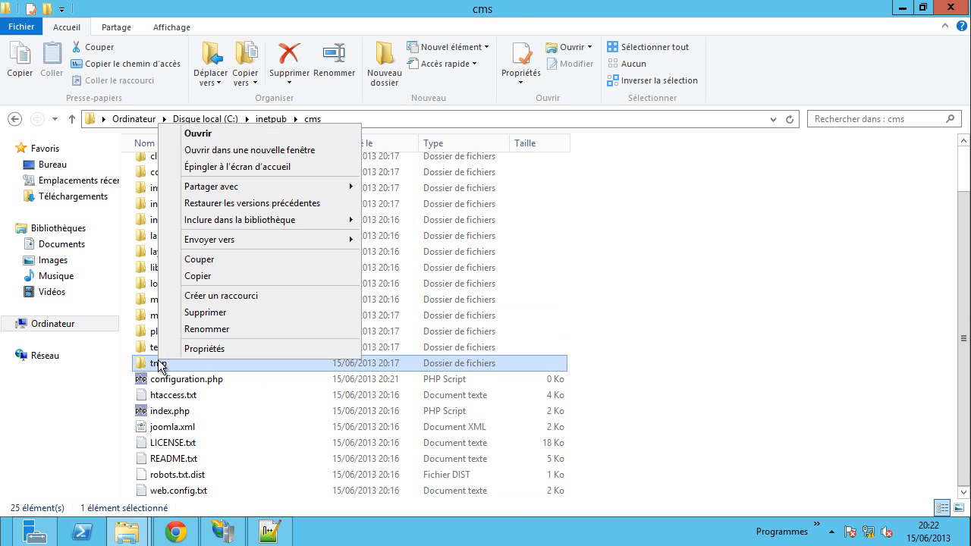
{"action": "left_click", "coordinate": [195, 349]}
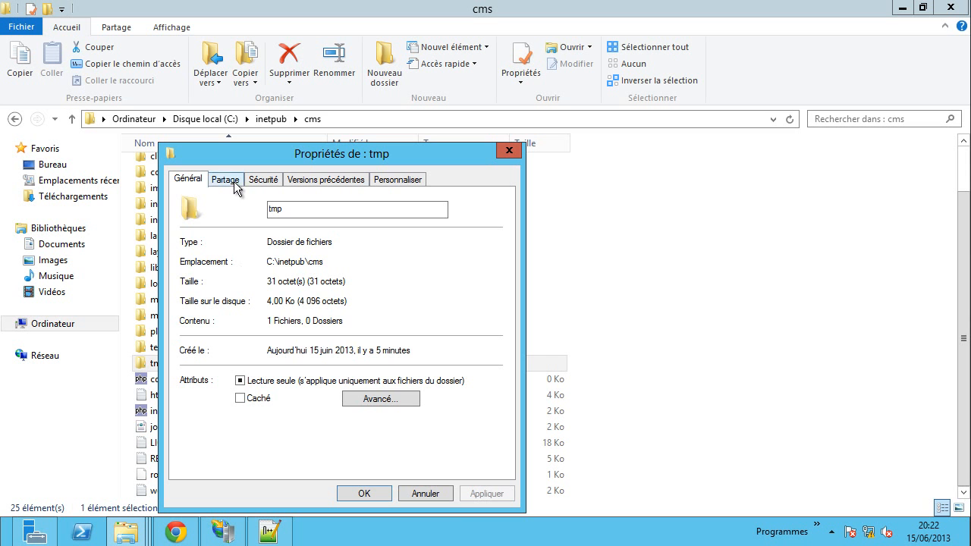
{"action": "left_click", "coordinate": [263, 179]}
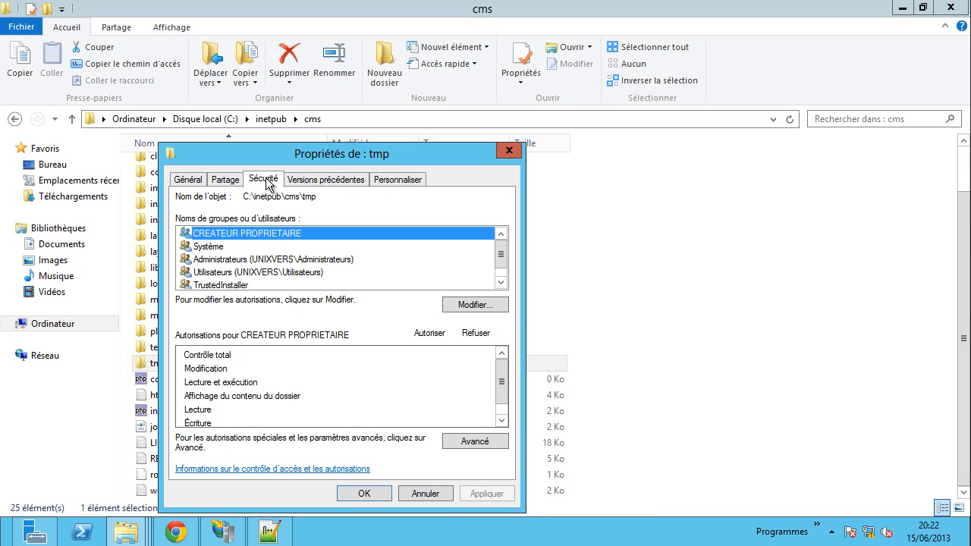
{"action": "left_click", "coordinate": [481, 307]}
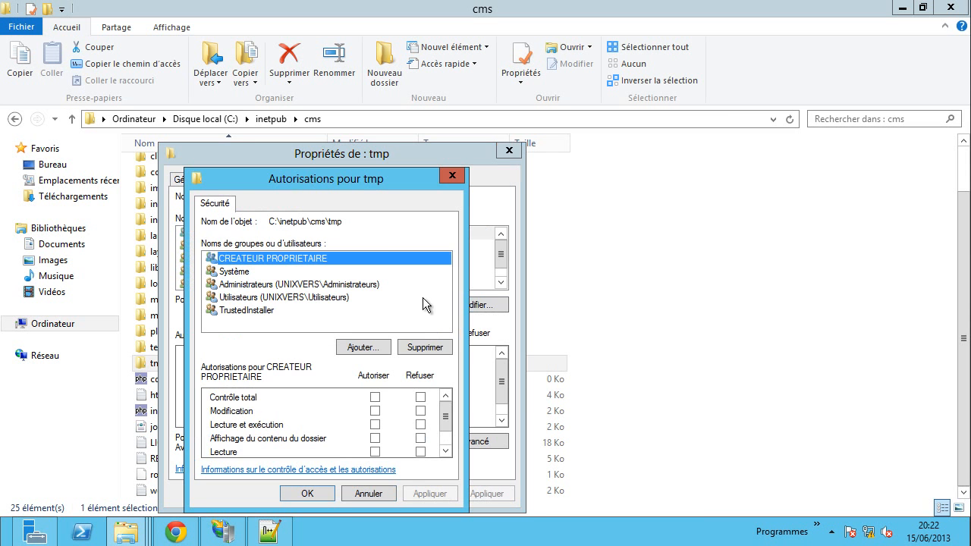
{"action": "left_click", "coordinate": [360, 347]}
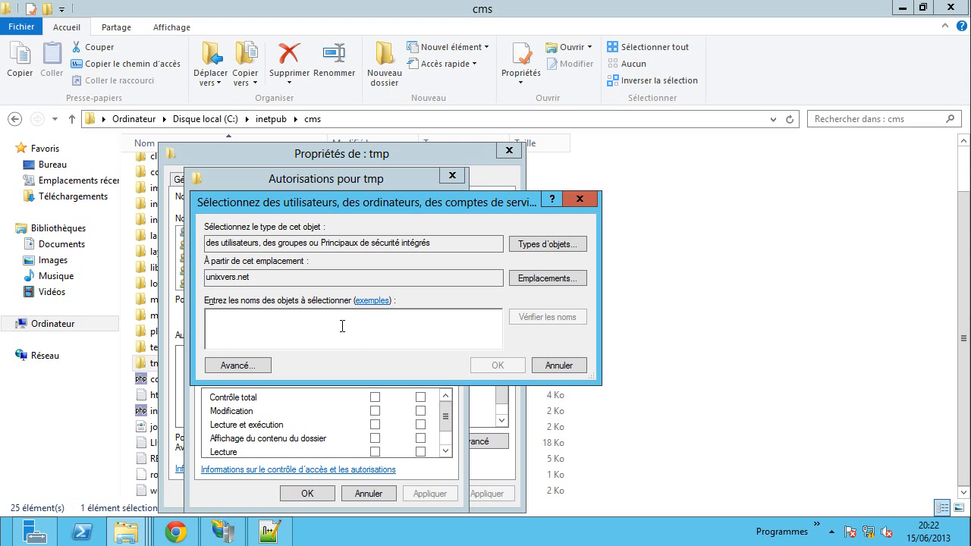
{"action": "type", "text": "tout le mo"}
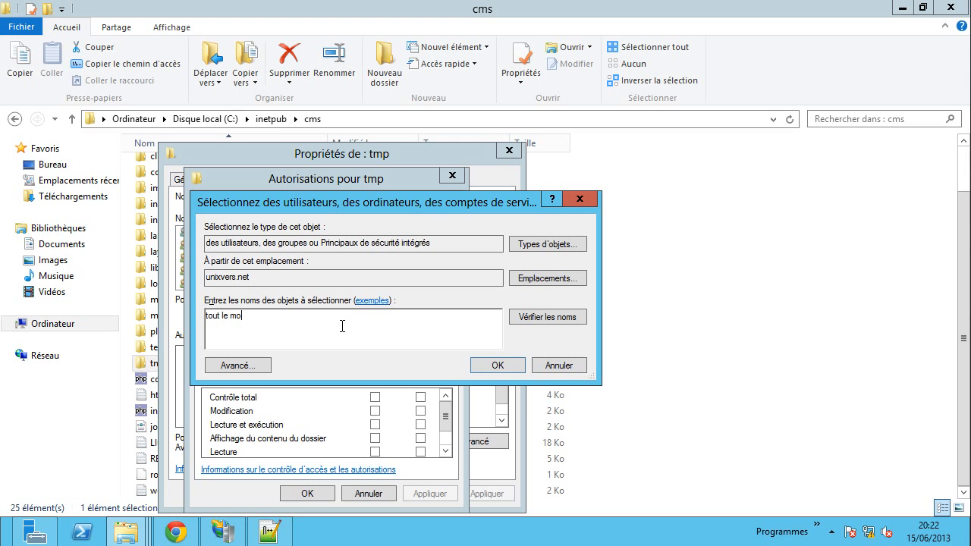
{"action": "type", "text": "nde"}
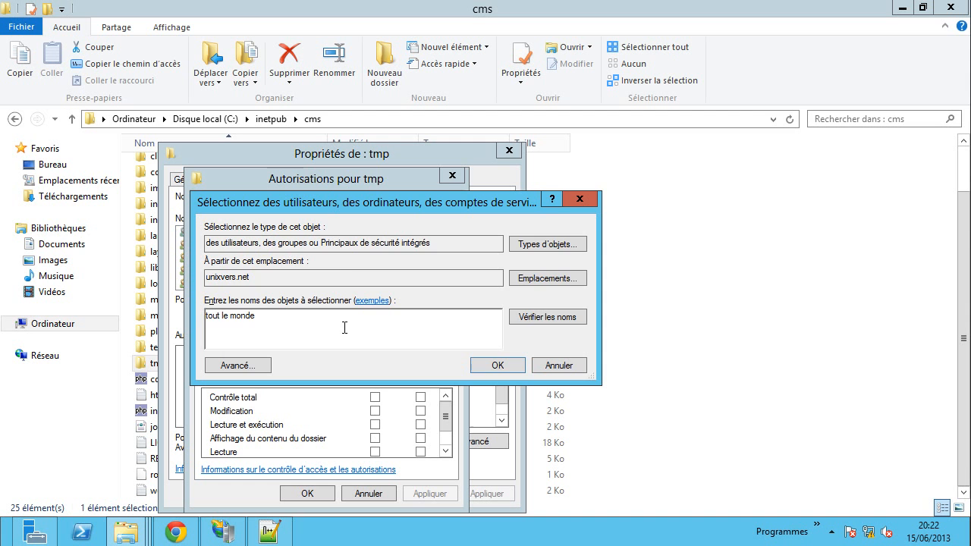
{"action": "left_click", "coordinate": [565, 321]}
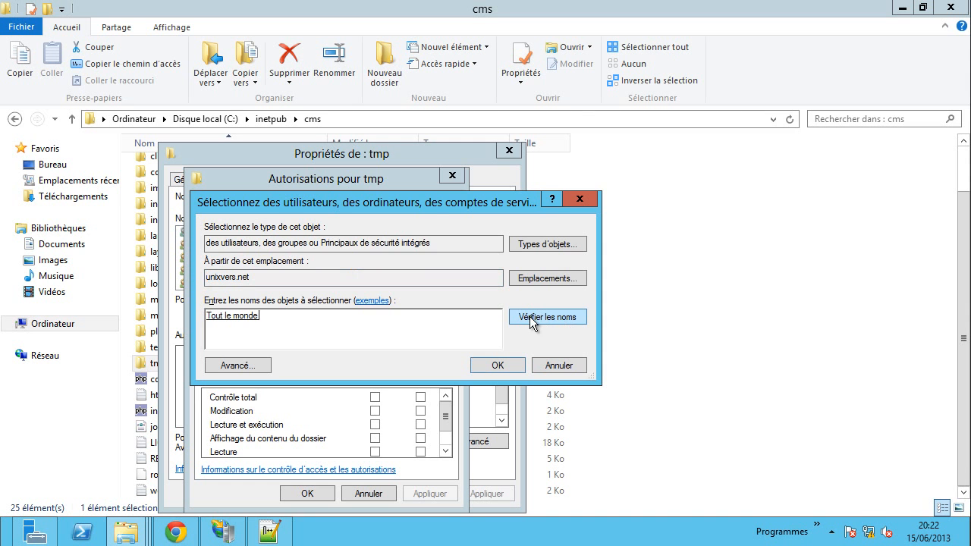
{"action": "left_click", "coordinate": [515, 370]}
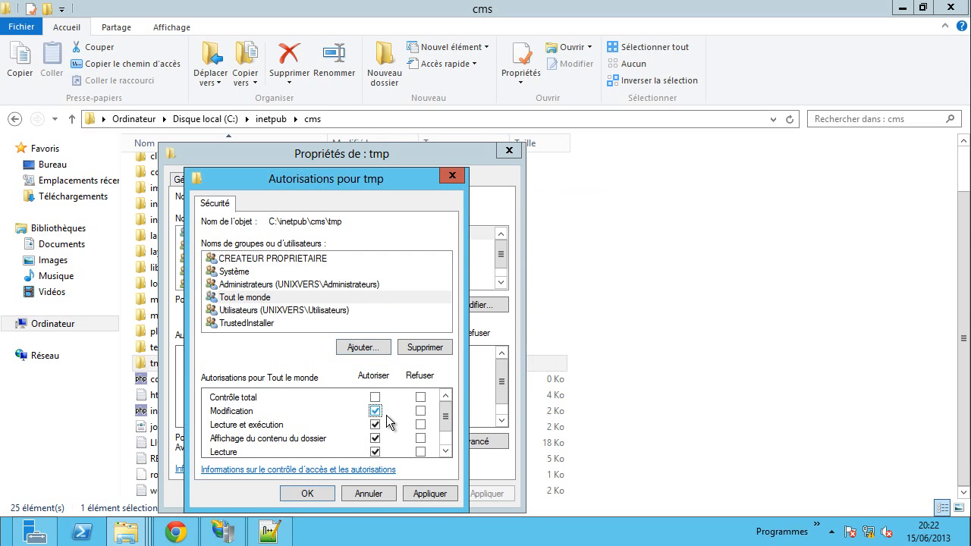
{"action": "left_click", "coordinate": [435, 501]}
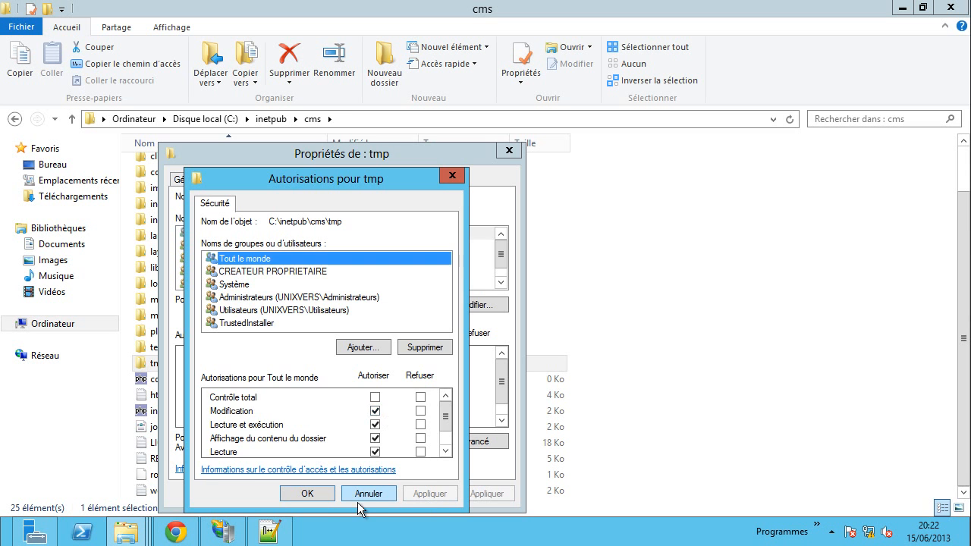
{"action": "left_click", "coordinate": [322, 497]}
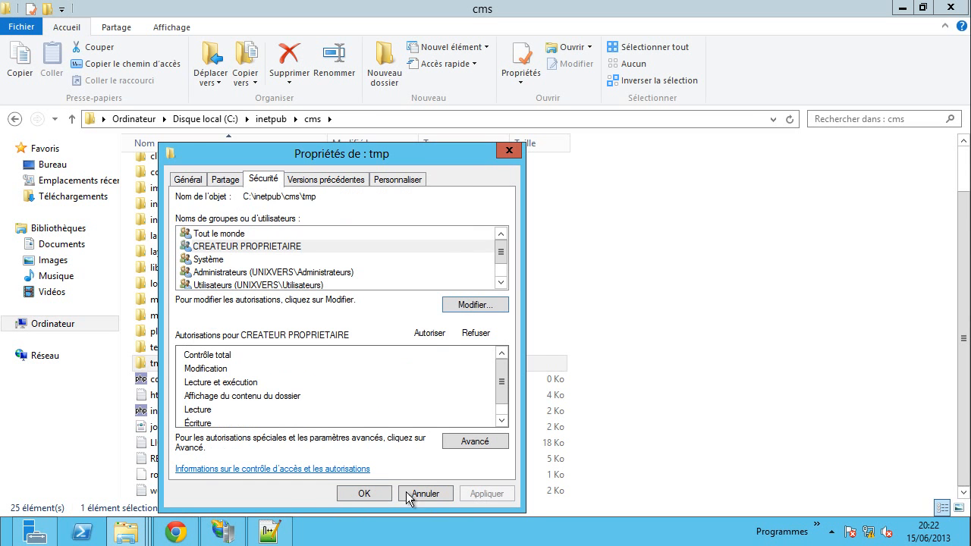
{"action": "left_click", "coordinate": [364, 494]}
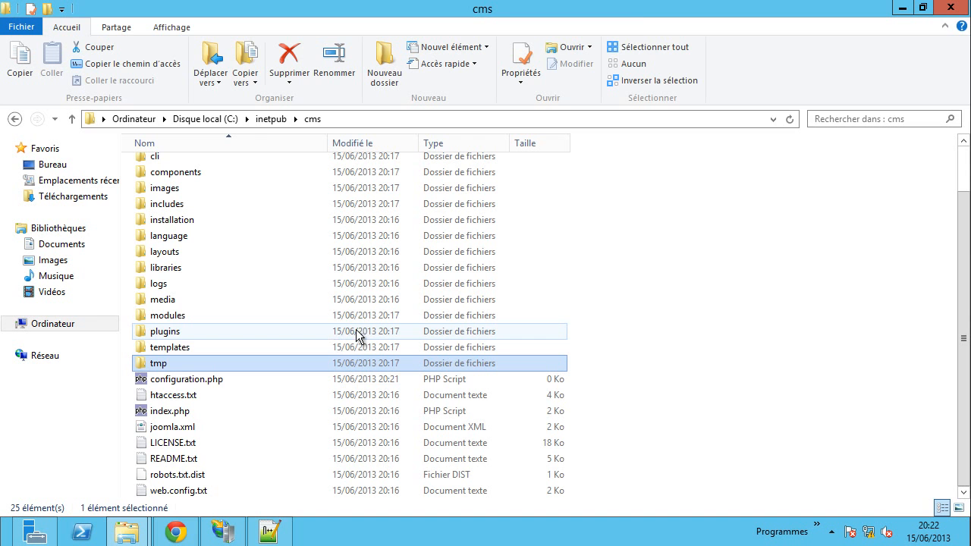
- Return to the Joomla installer and highlight the configuration.php Modifiable and Afficher les erreurs checks
{"action": "left_click", "coordinate": [176, 531]}
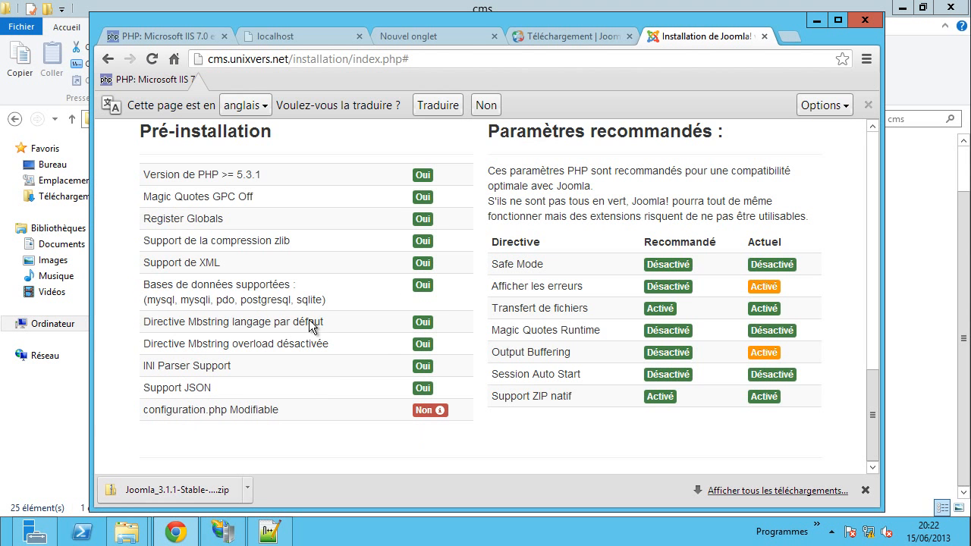
{"action": "scroll", "coordinate": [445, 306], "scroll_direction": "up", "scroll_amount": 3}
{"action": "scroll", "coordinate": [455, 369], "scroll_direction": "up", "scroll_amount": 1}
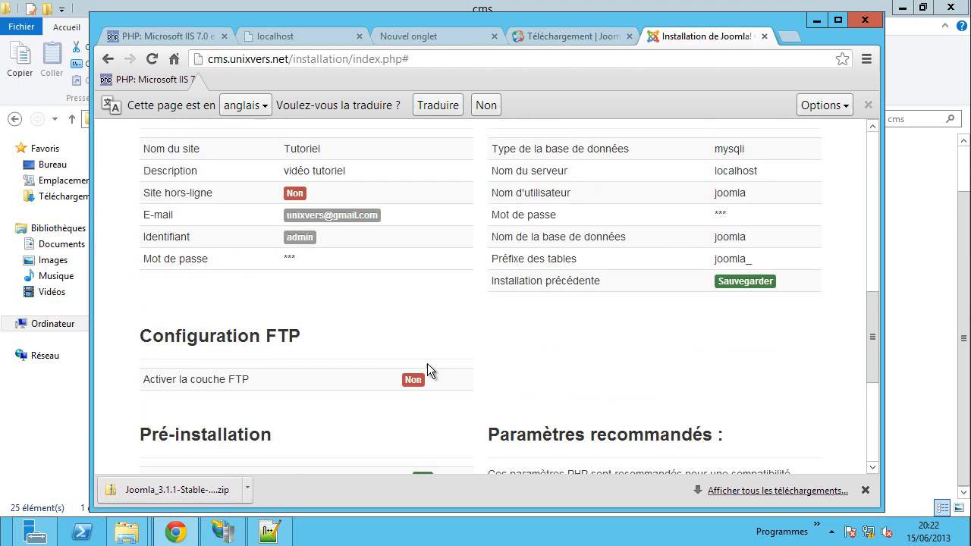
{"action": "scroll", "coordinate": [394, 264], "scroll_direction": "down", "scroll_amount": 4}
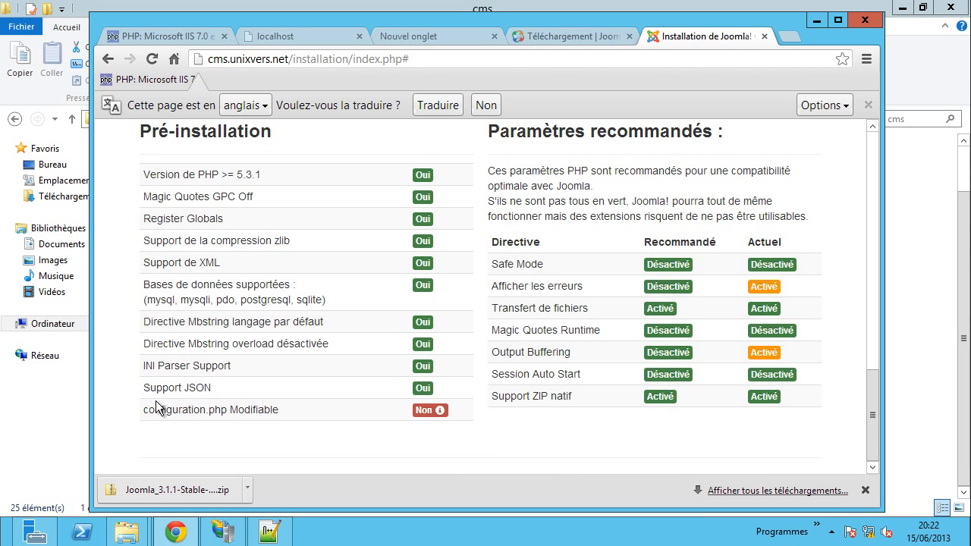
{"action": "left_click_drag", "start_coordinate": [154, 411], "coordinate": [246, 411]}
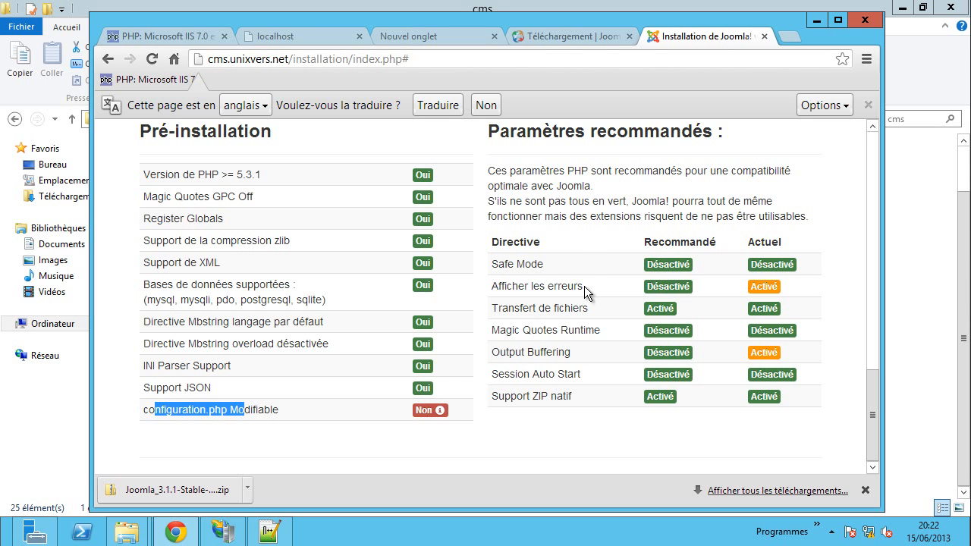
{"action": "left_click_drag", "start_coordinate": [513, 286], "coordinate": [549, 286]}
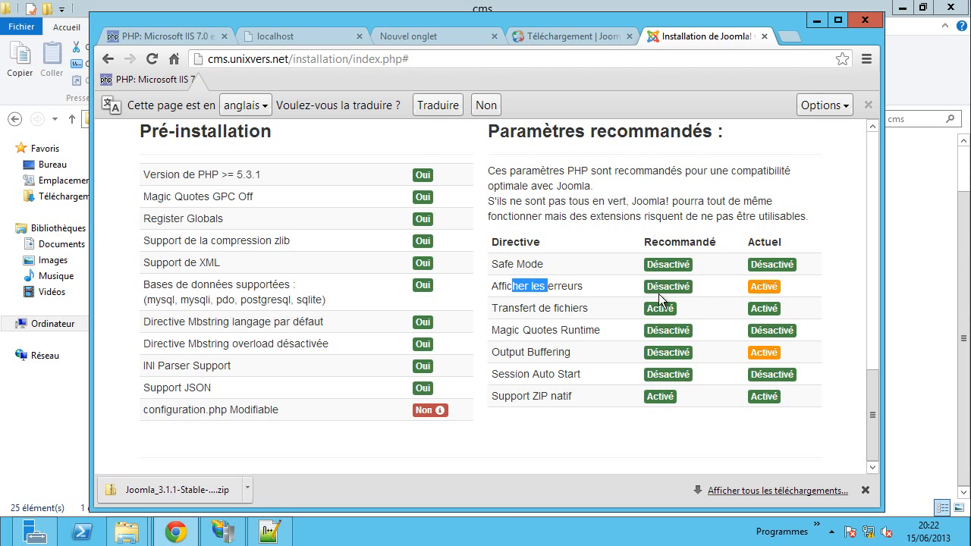
{"action": "left_click_drag", "start_coordinate": [665, 286], "coordinate": [679, 286]}
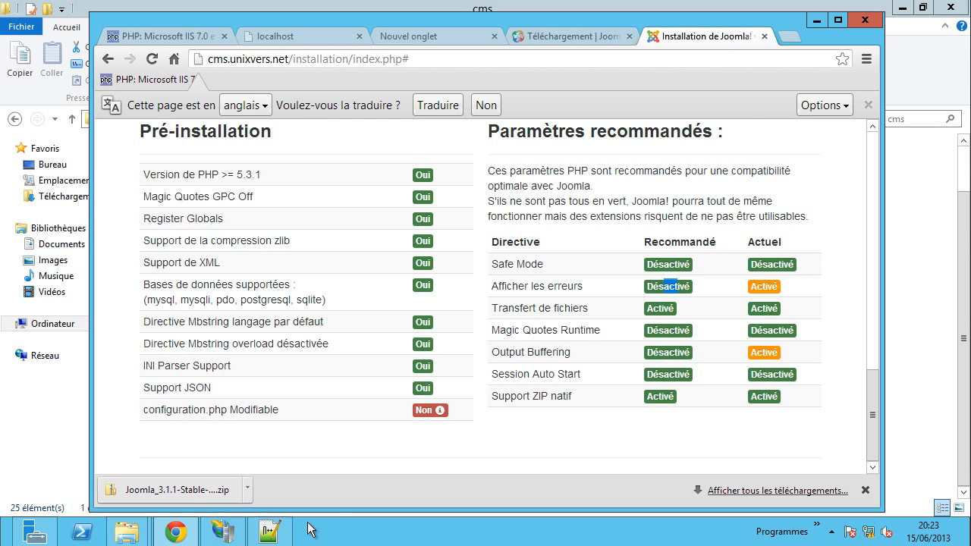
- Bring up the php.ini tab in Notepad++ and compare it against the installer checks
{"action": "left_click", "coordinate": [269, 531]}
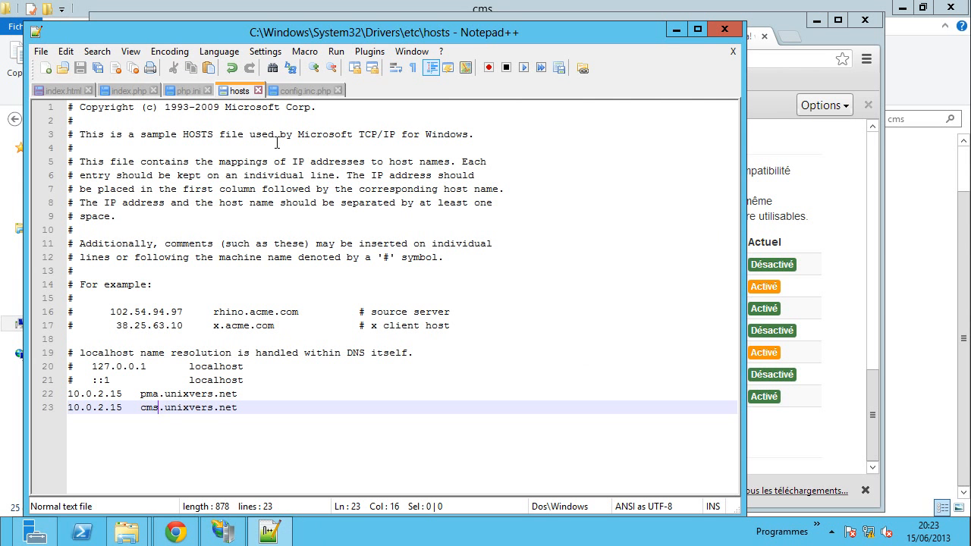
{"action": "left_click", "coordinate": [188, 92]}
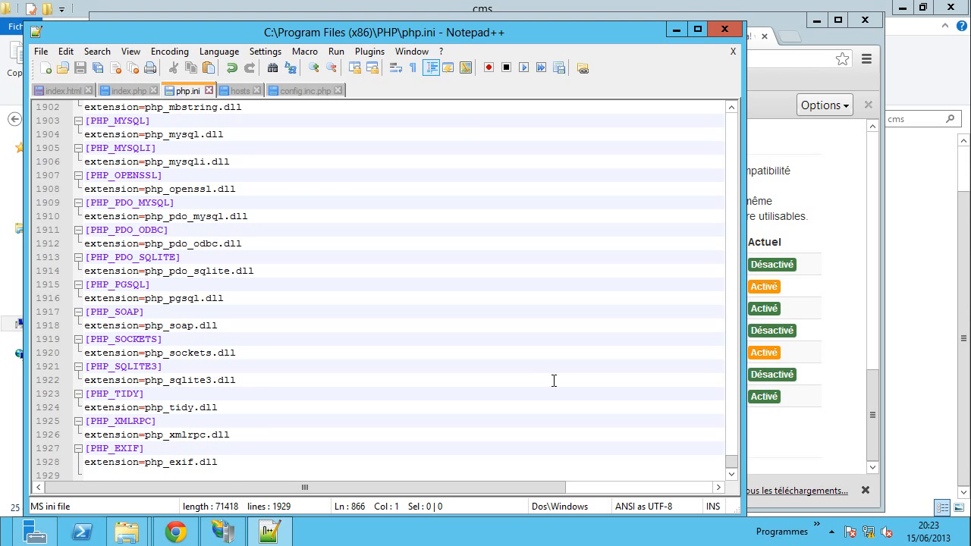
{"action": "left_click_drag", "start_coordinate": [732, 460], "coordinate": [723, 218]}
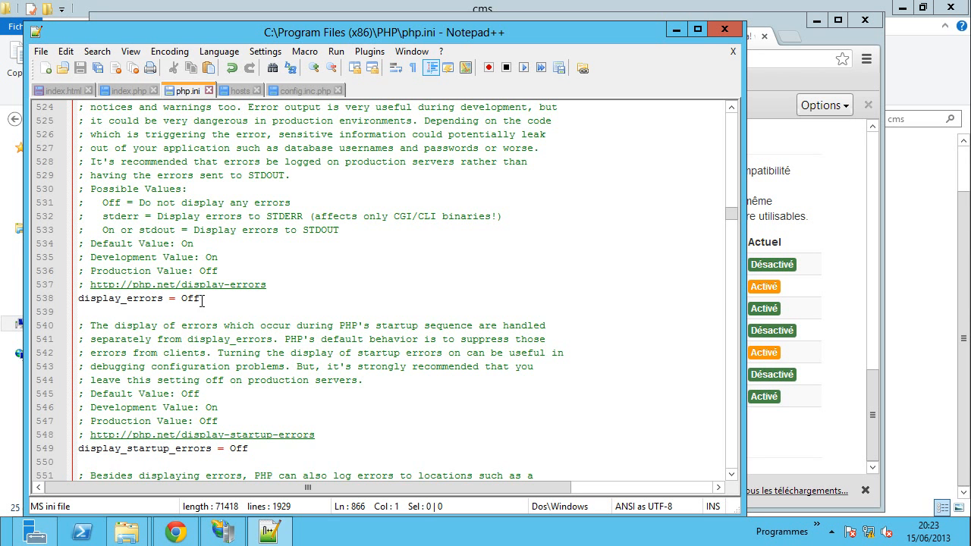
{"action": "left_click", "coordinate": [843, 305]}
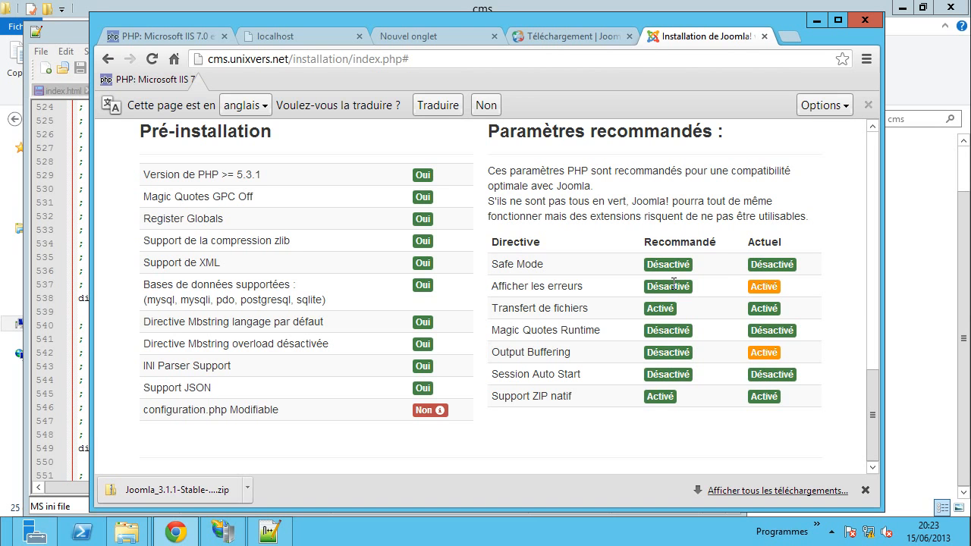
{"action": "left_click", "coordinate": [81, 316]}
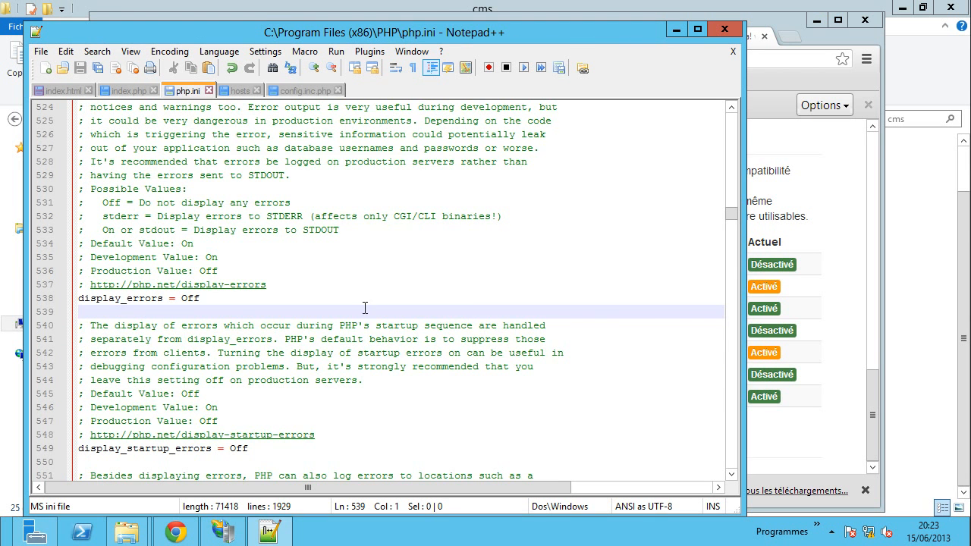
- Scroll php.ini to display_errors near line 538 and confirm it reads Off
{"action": "scroll", "coordinate": [365, 307], "scroll_direction": "up", "scroll_amount": 2}
{"action": "scroll", "coordinate": [364, 307], "scroll_direction": "down", "scroll_amount": 4}
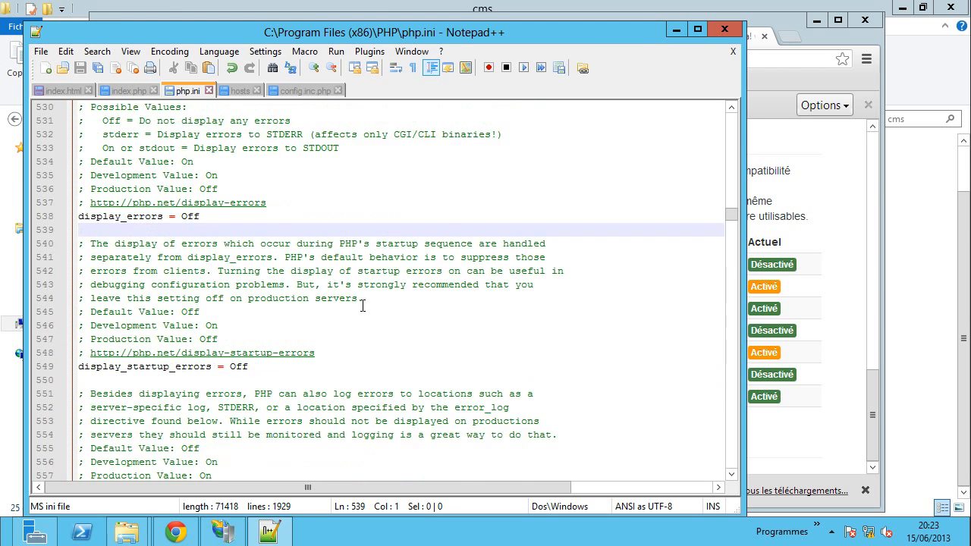
{"action": "scroll", "coordinate": [363, 306], "scroll_direction": "down", "scroll_amount": 3}
{"action": "scroll", "coordinate": [363, 306], "scroll_direction": "down", "scroll_amount": 8}
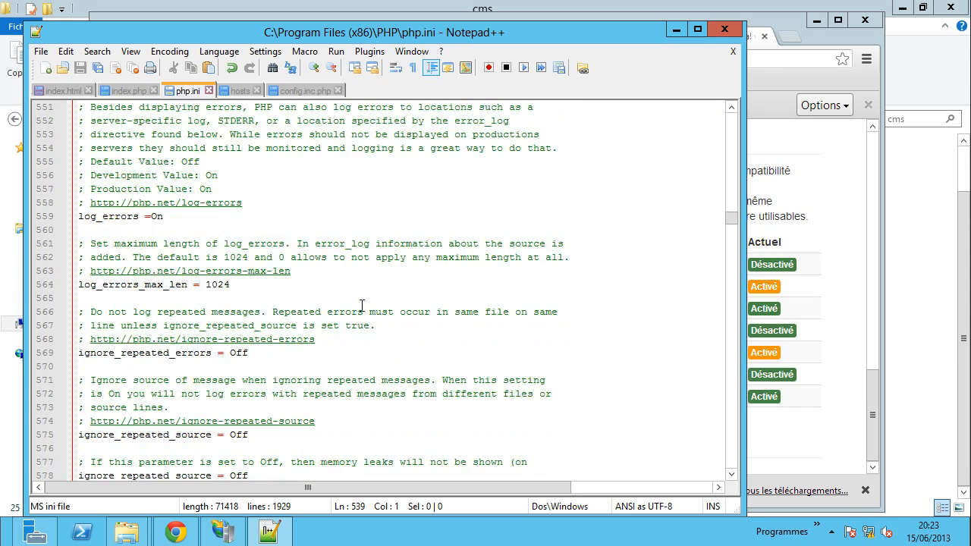
{"action": "scroll", "coordinate": [362, 306], "scroll_direction": "down", "scroll_amount": 8}
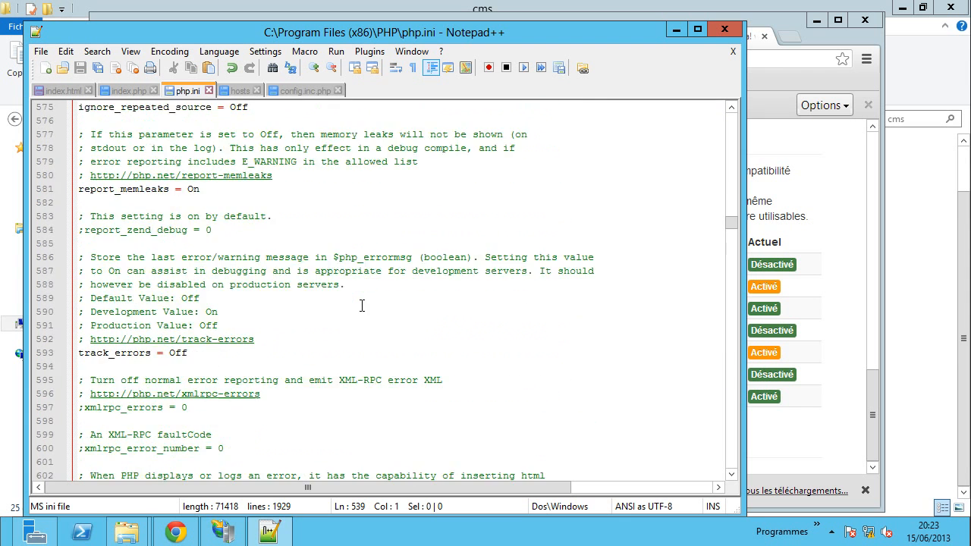
{"action": "scroll", "coordinate": [363, 305], "scroll_direction": "down", "scroll_amount": 10}
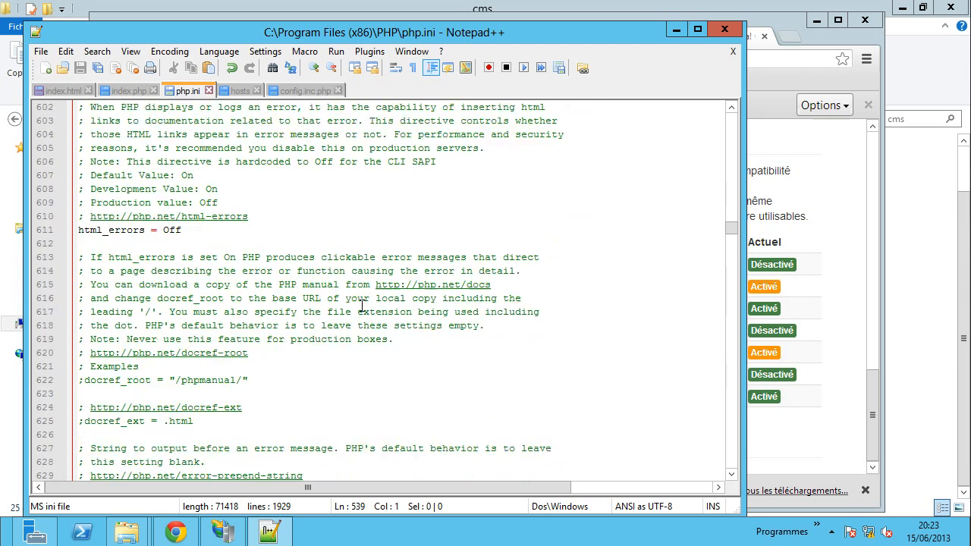
{"action": "scroll", "coordinate": [361, 306], "scroll_direction": "down", "scroll_amount": 11}
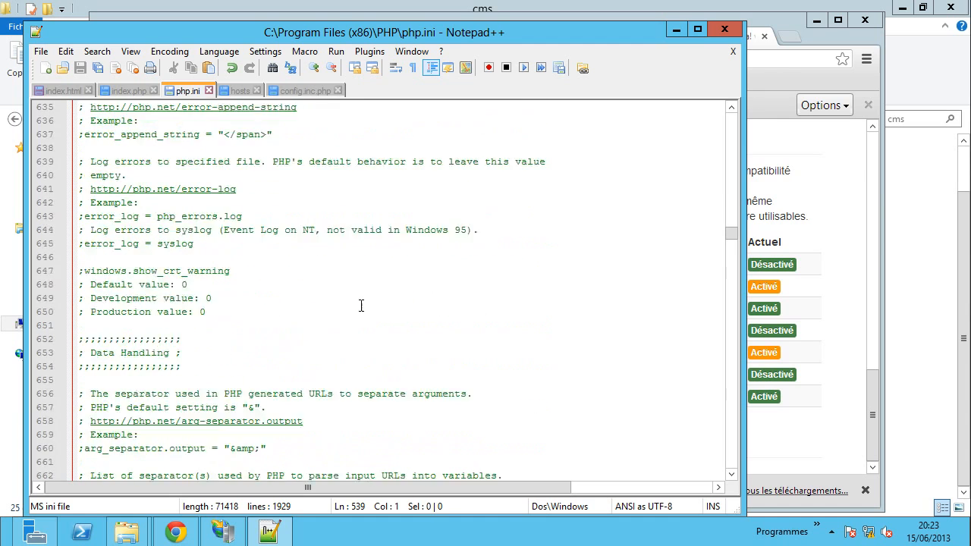
{"action": "scroll", "coordinate": [361, 305], "scroll_direction": "up", "scroll_amount": 15}
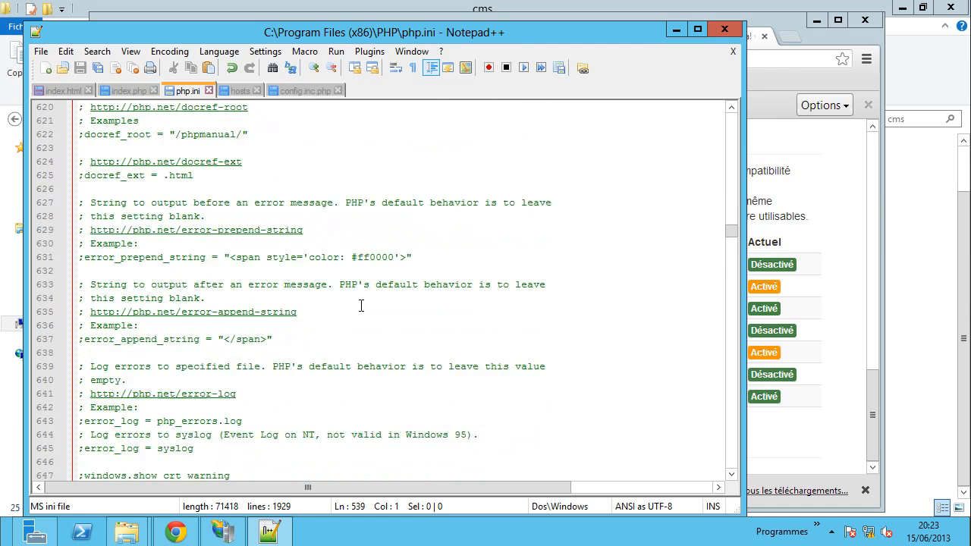
{"action": "left_click", "coordinate": [835, 365]}
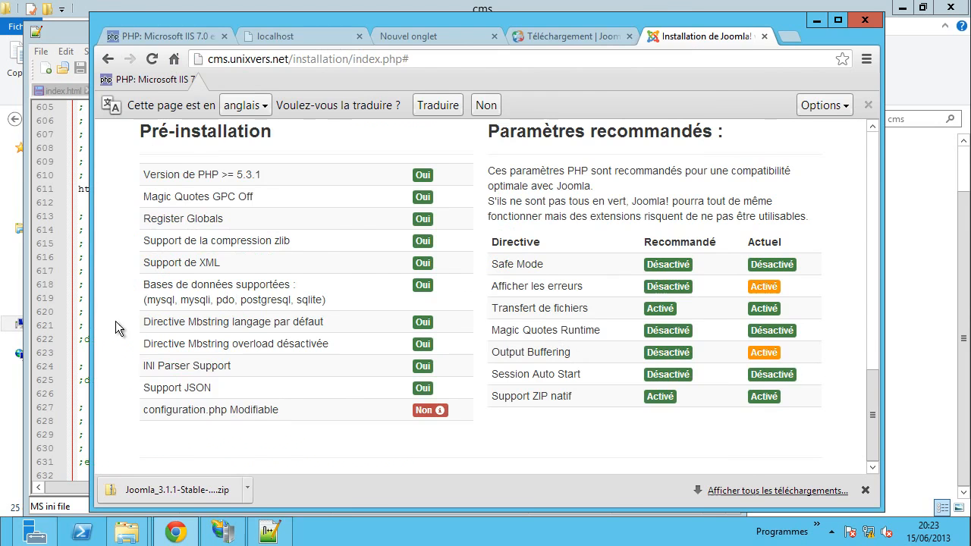
{"action": "left_click", "coordinate": [84, 350]}
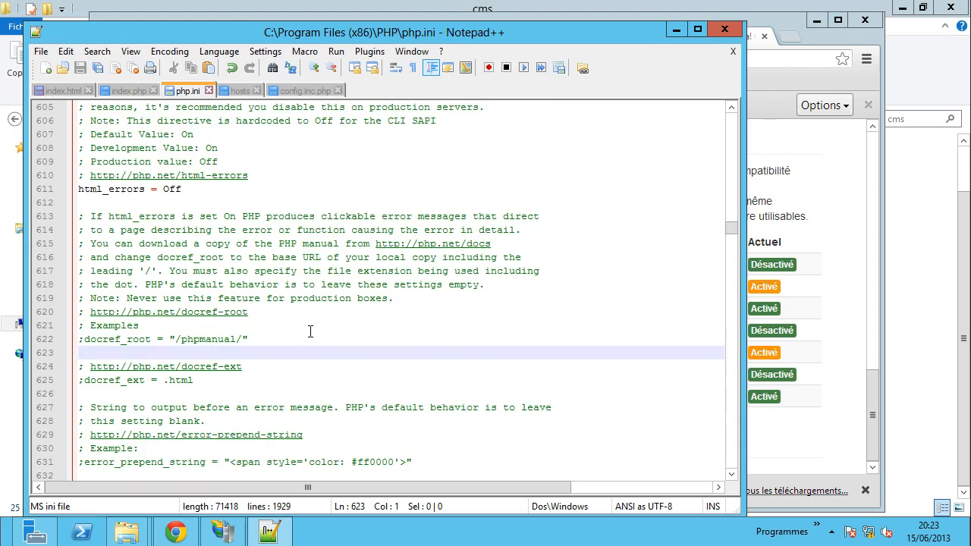
{"action": "scroll", "coordinate": [310, 330], "scroll_direction": "up", "scroll_amount": 4}
{"action": "scroll", "coordinate": [309, 330], "scroll_direction": "down", "scroll_amount": 17}
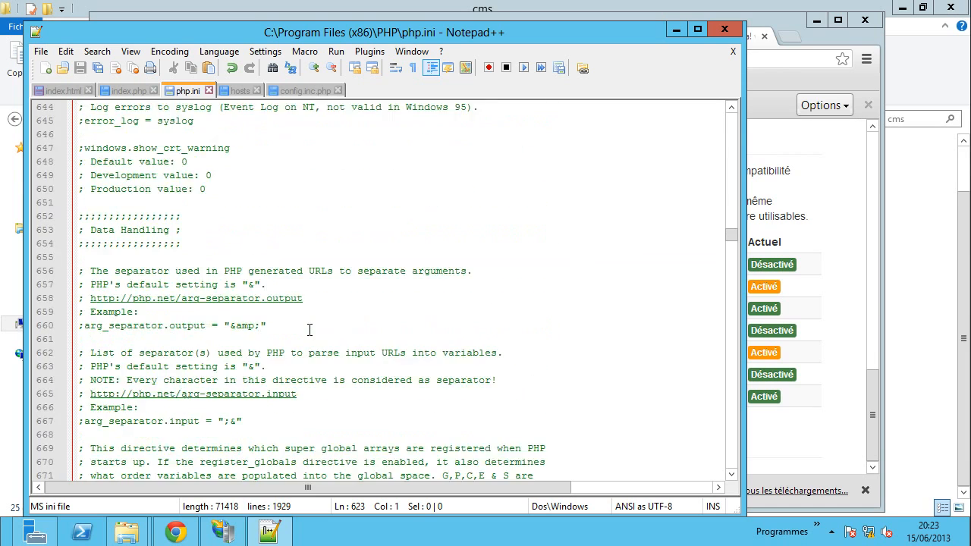
{"action": "scroll", "coordinate": [310, 331], "scroll_direction": "down", "scroll_amount": 12}
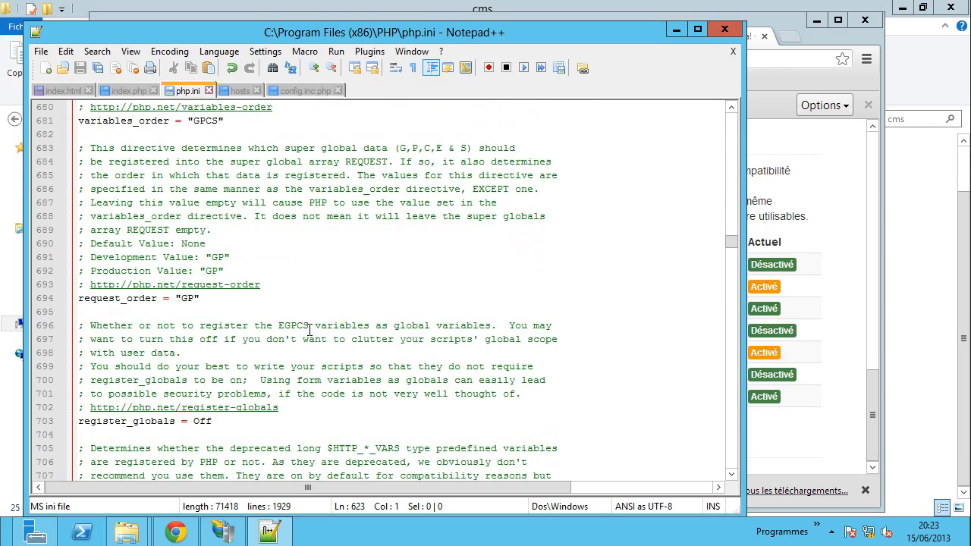
{"action": "scroll", "coordinate": [310, 331], "scroll_direction": "down", "scroll_amount": 10}
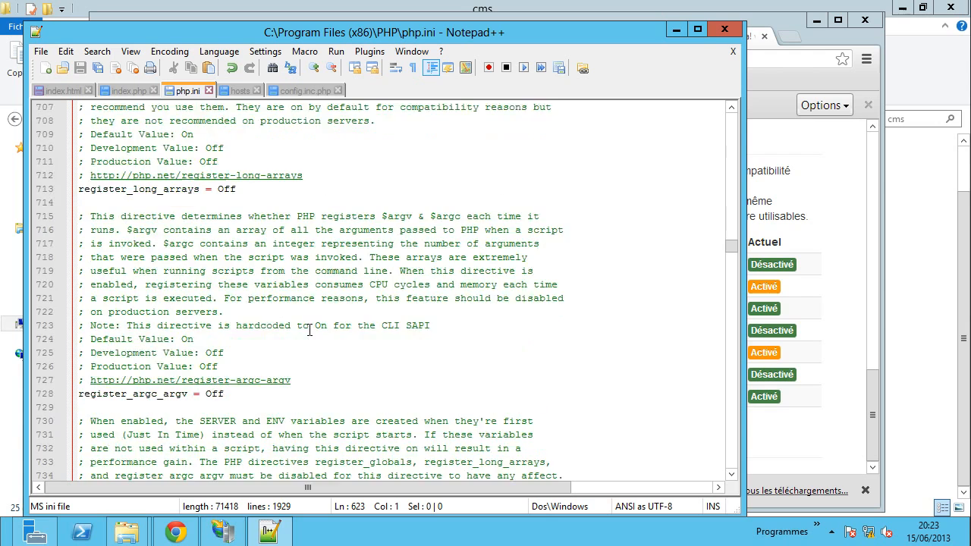
{"action": "scroll", "coordinate": [310, 331], "scroll_direction": "down", "scroll_amount": 5}
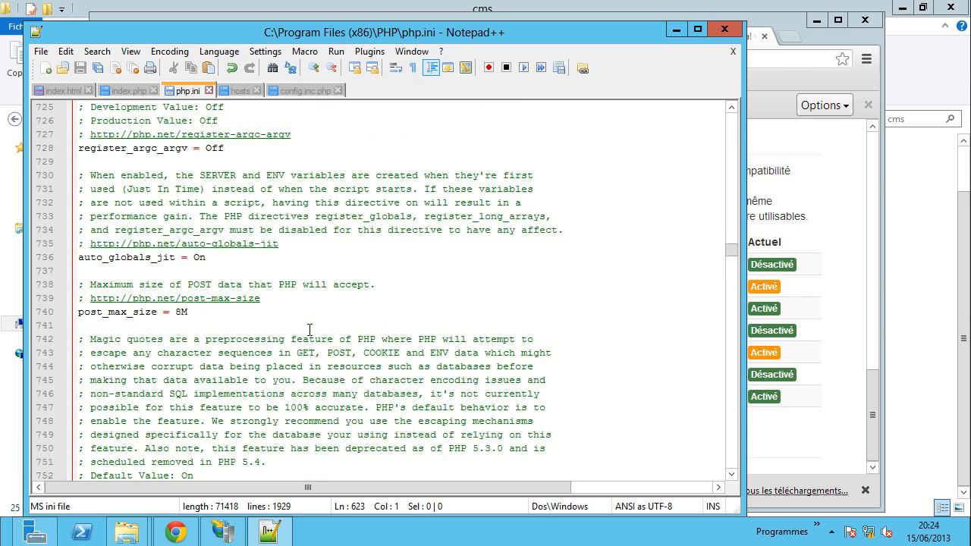
{"action": "scroll", "coordinate": [310, 331], "scroll_direction": "down", "scroll_amount": 13}
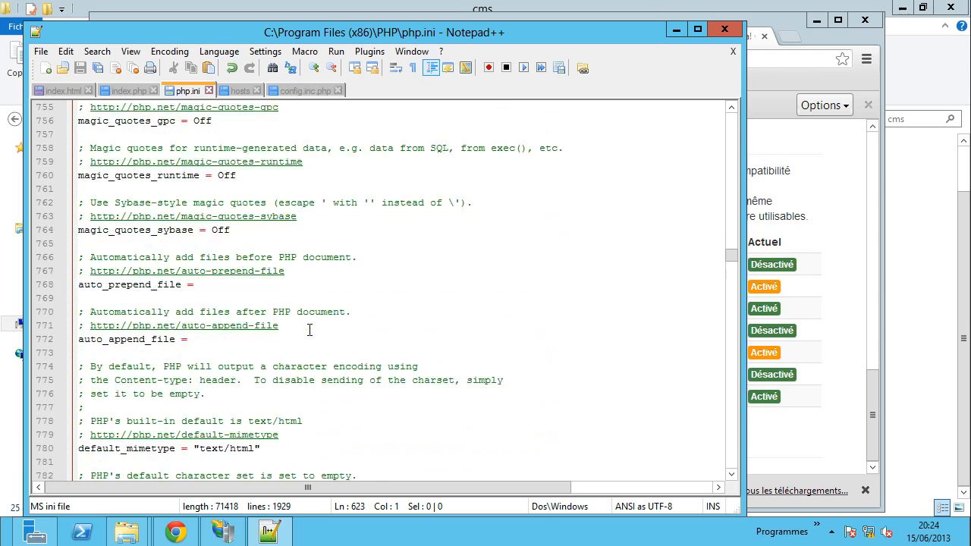
{"action": "scroll", "coordinate": [310, 330], "scroll_direction": "down", "scroll_amount": 11}
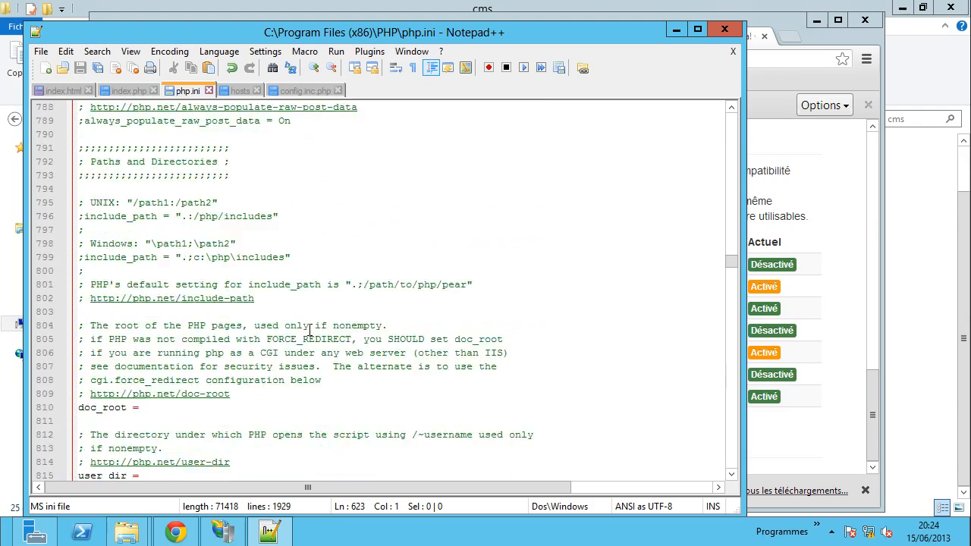
{"action": "scroll", "coordinate": [310, 330], "scroll_direction": "down", "scroll_amount": 11}
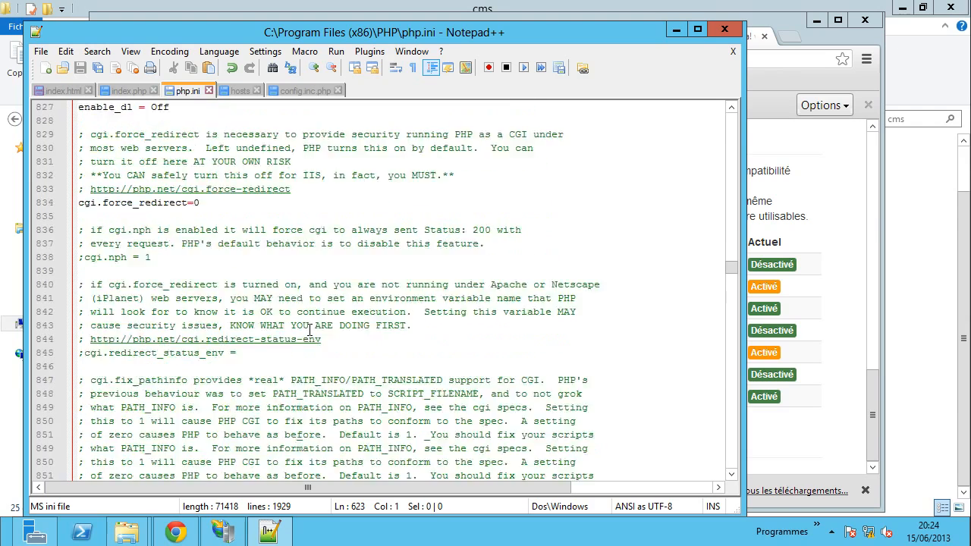
{"action": "scroll", "coordinate": [309, 330], "scroll_direction": "down", "scroll_amount": 12}
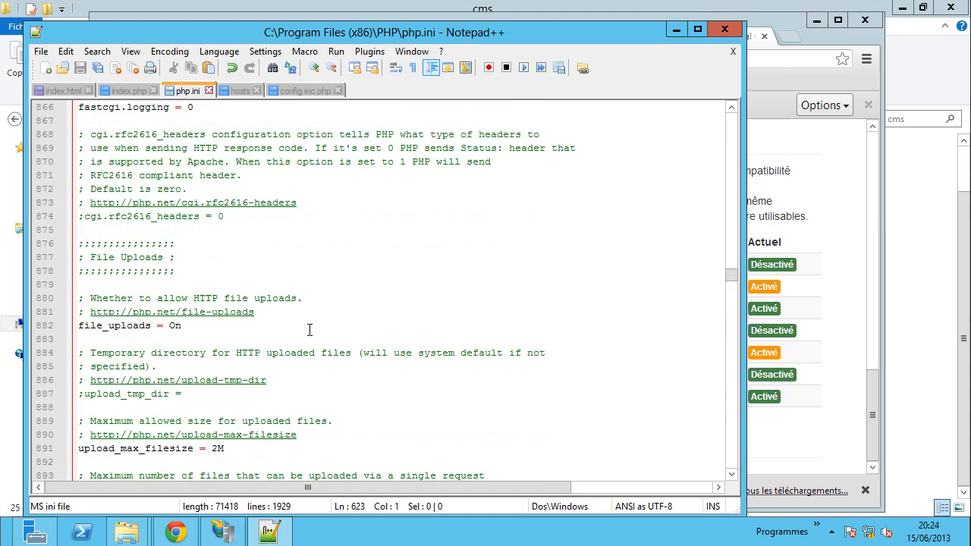
{"action": "scroll", "coordinate": [309, 331], "scroll_direction": "down", "scroll_amount": 14}
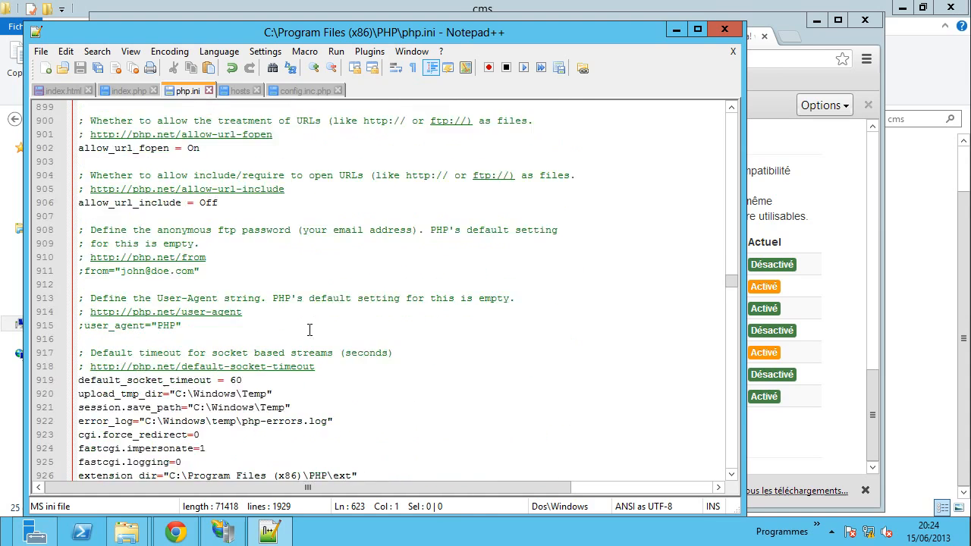
{"action": "scroll", "coordinate": [310, 330], "scroll_direction": "down", "scroll_amount": 3}
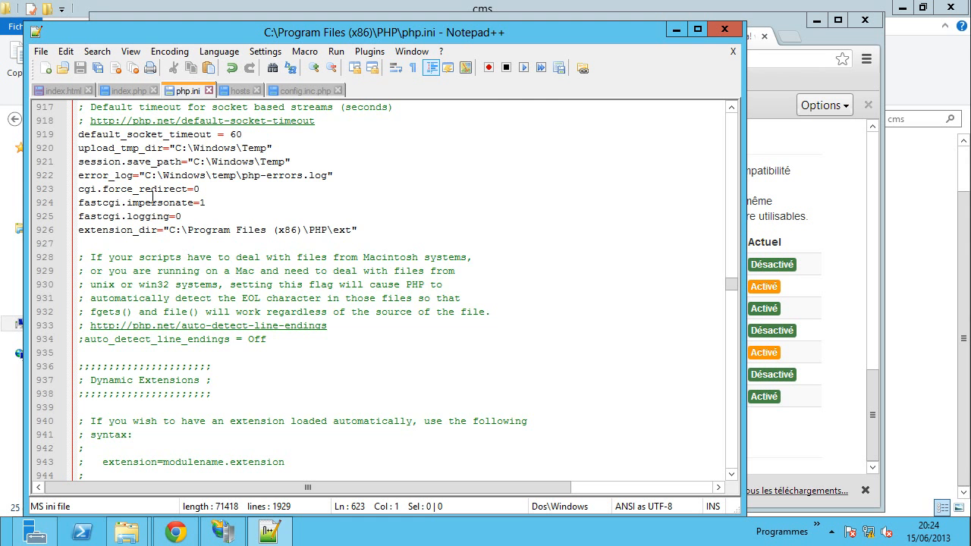
{"action": "scroll", "coordinate": [245, 319], "scroll_direction": "down", "scroll_amount": 11}
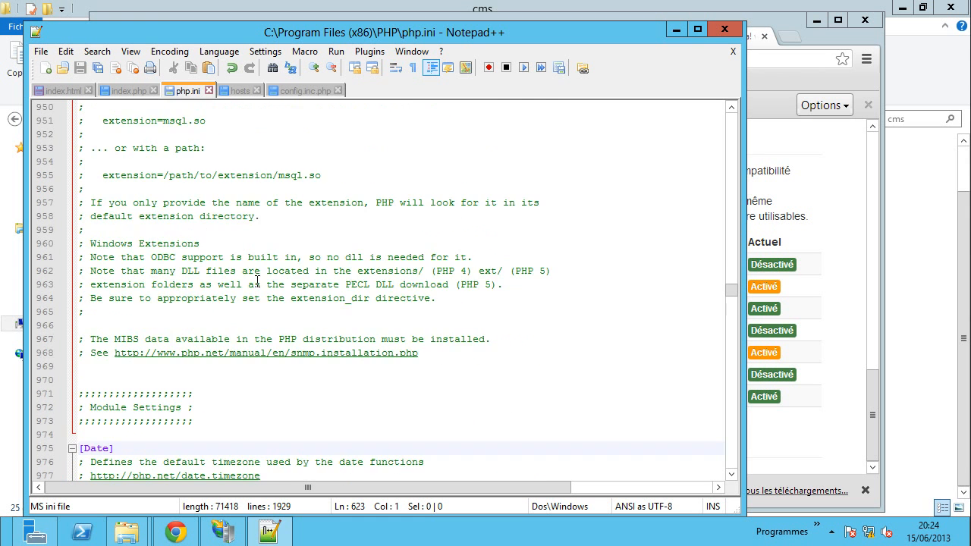
{"action": "scroll", "coordinate": [258, 289], "scroll_direction": "up", "scroll_amount": 20}
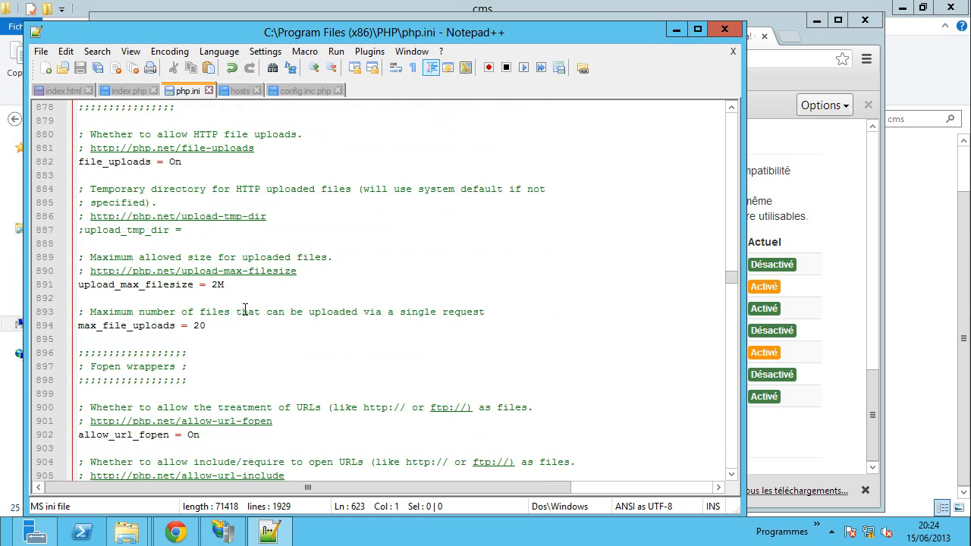
{"action": "scroll", "coordinate": [252, 323], "scroll_direction": "up", "scroll_amount": 6}
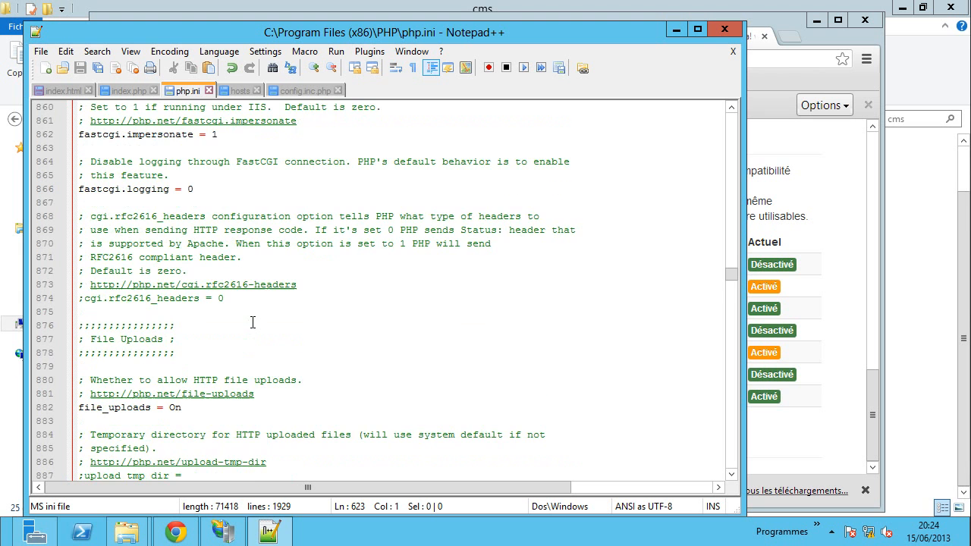
{"action": "scroll", "coordinate": [253, 323], "scroll_direction": "up", "scroll_amount": 6}
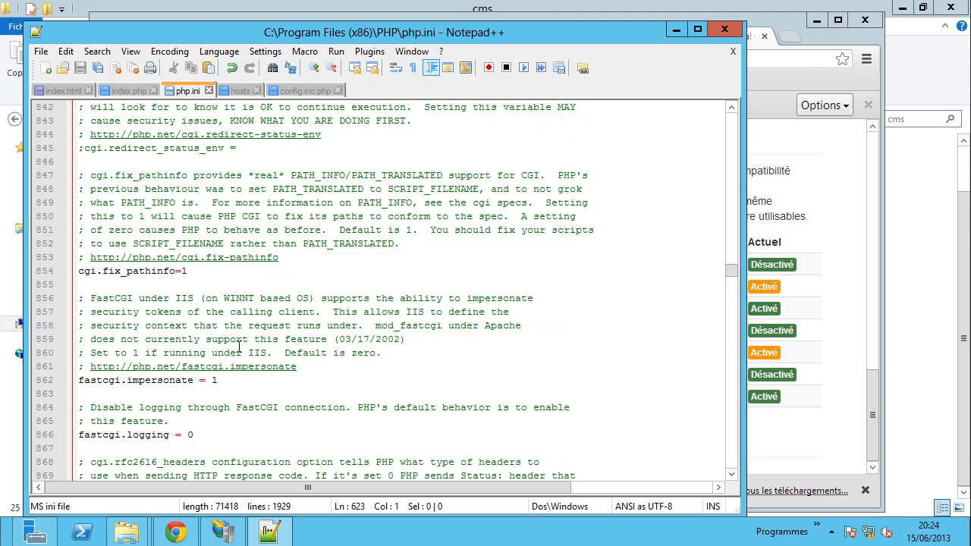
{"action": "scroll", "coordinate": [240, 347], "scroll_direction": "up", "scroll_amount": 5}
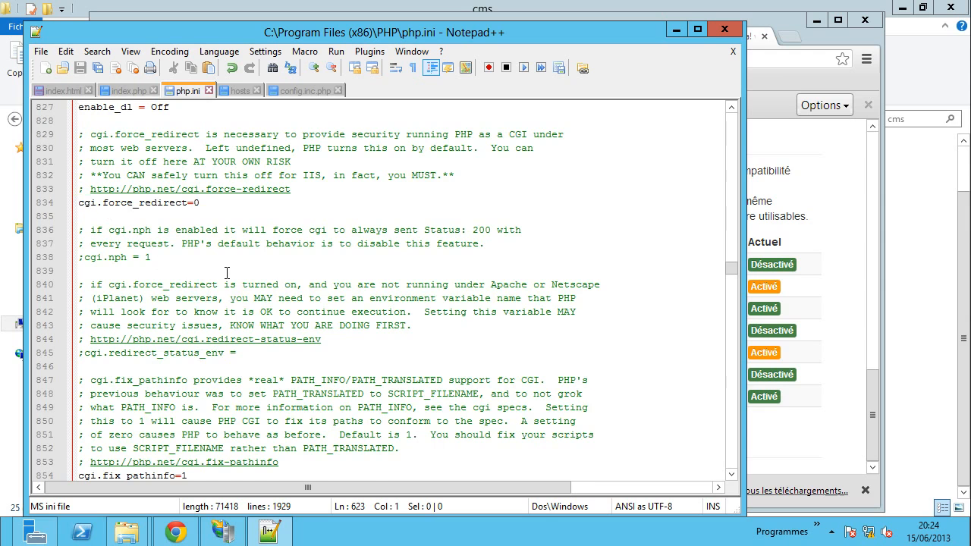
{"action": "scroll", "coordinate": [216, 292], "scroll_direction": "down", "scroll_amount": 4}
{"action": "scroll", "coordinate": [182, 323], "scroll_direction": "down", "scroll_amount": 2}
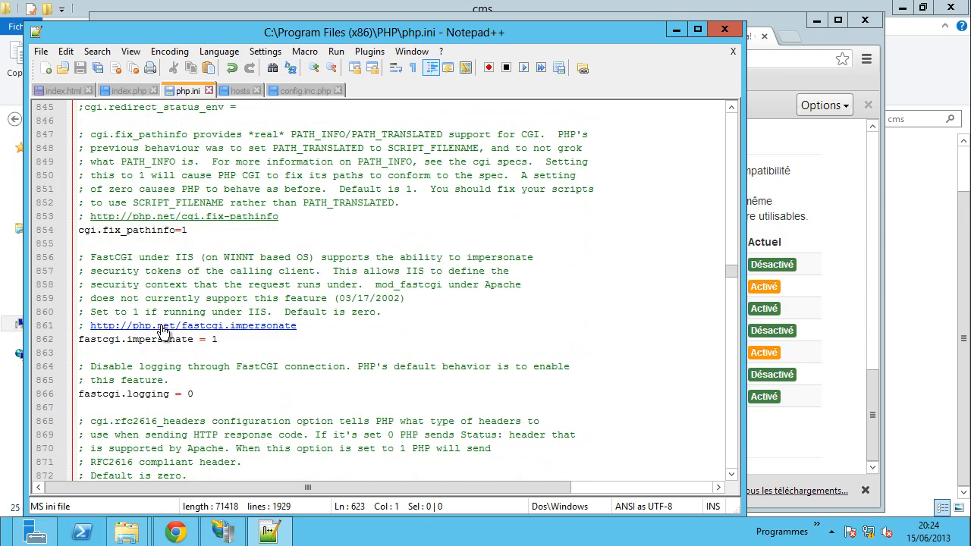
{"action": "scroll", "coordinate": [279, 271], "scroll_direction": "up", "scroll_amount": 14}
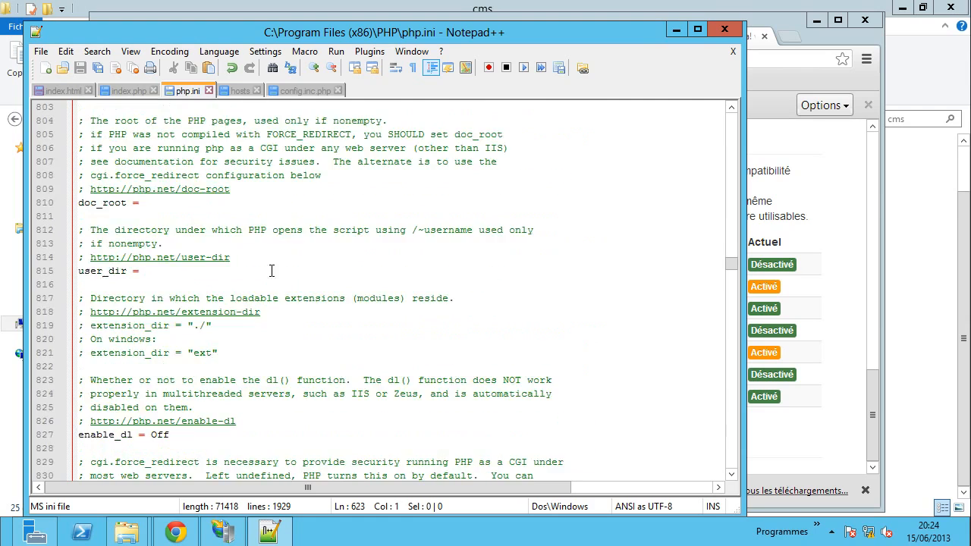
{"action": "scroll", "coordinate": [261, 270], "scroll_direction": "up", "scroll_amount": 7}
{"action": "scroll", "coordinate": [261, 271], "scroll_direction": "up", "scroll_amount": 7}
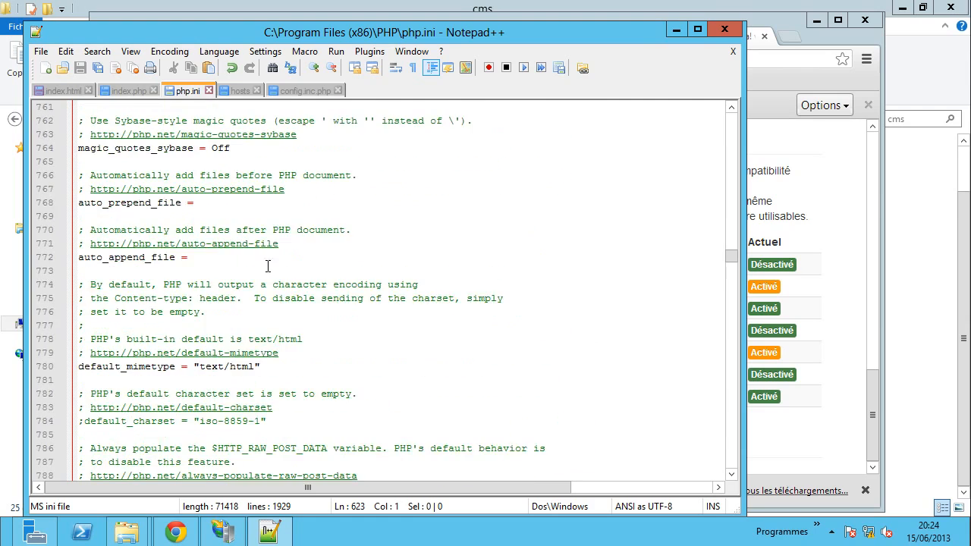
{"action": "scroll", "coordinate": [324, 258], "scroll_direction": "up", "scroll_amount": 17}
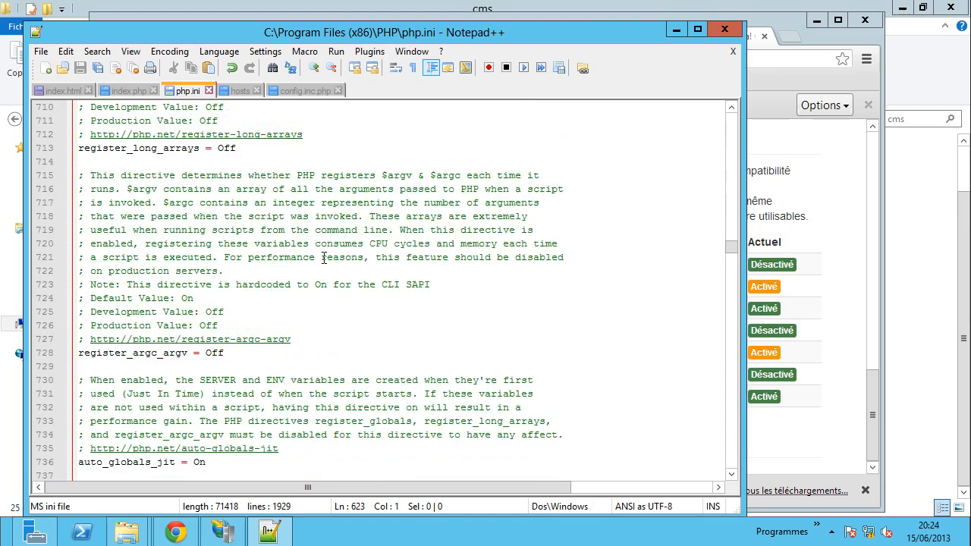
{"action": "scroll", "coordinate": [324, 258], "scroll_direction": "up", "scroll_amount": 20}
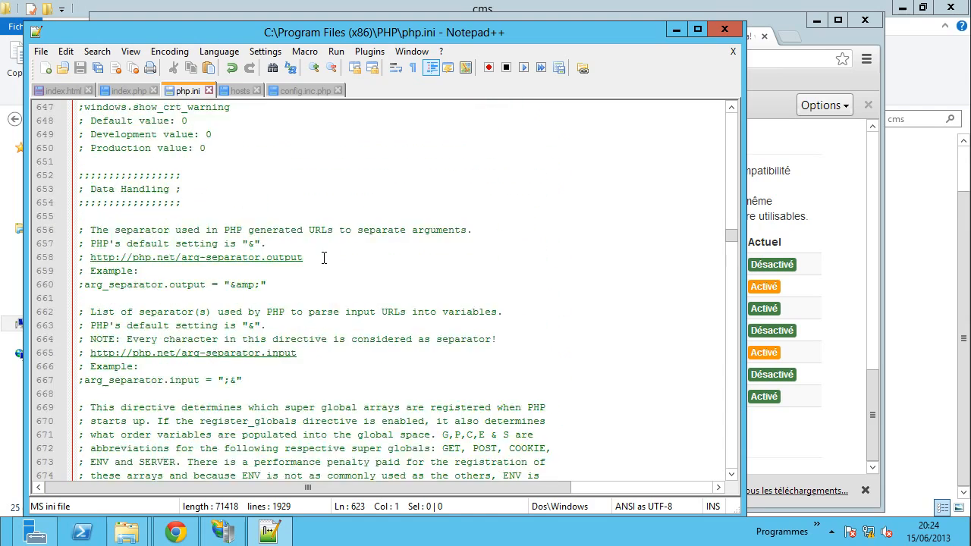
{"action": "scroll", "coordinate": [324, 258], "scroll_direction": "up", "scroll_amount": 18}
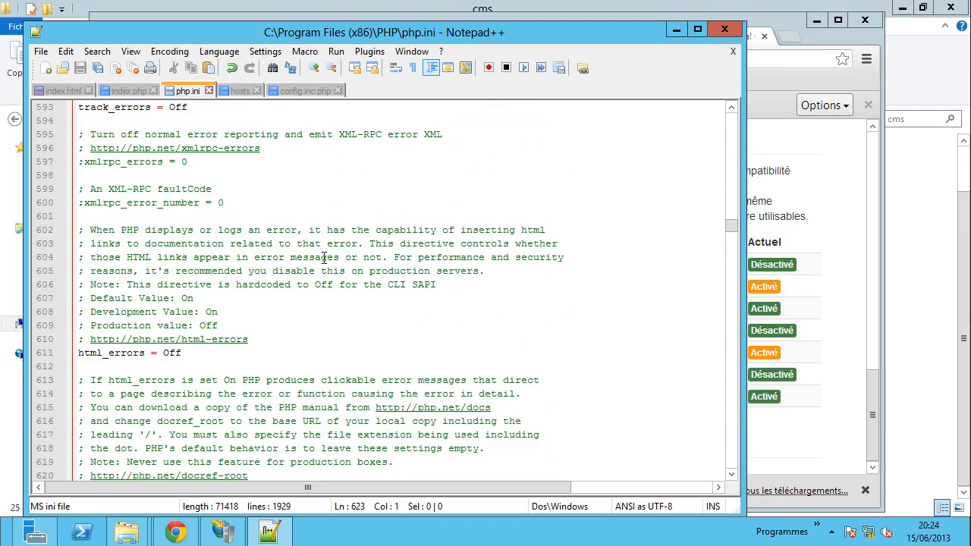
{"action": "scroll", "coordinate": [324, 258], "scroll_direction": "up", "scroll_amount": 9}
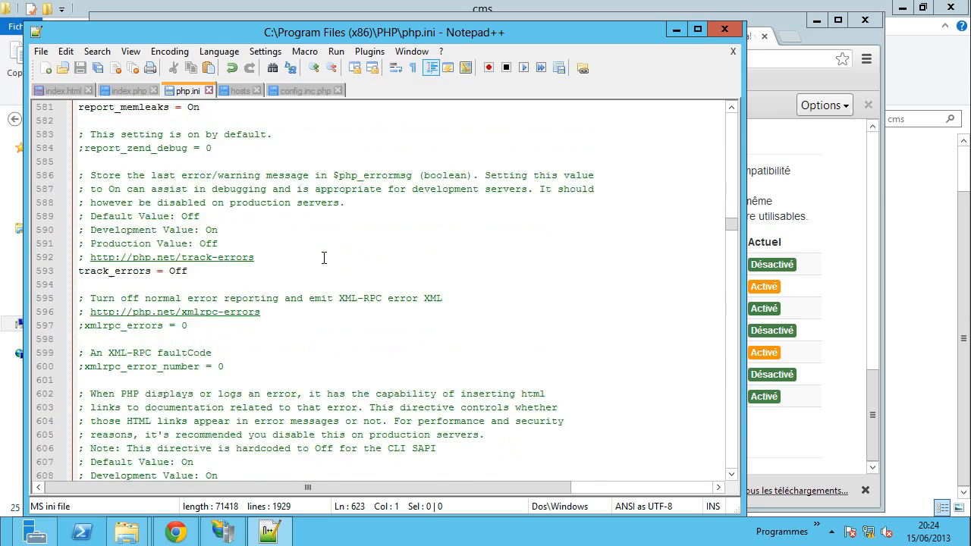
{"action": "scroll", "coordinate": [324, 258], "scroll_direction": "up", "scroll_amount": 6}
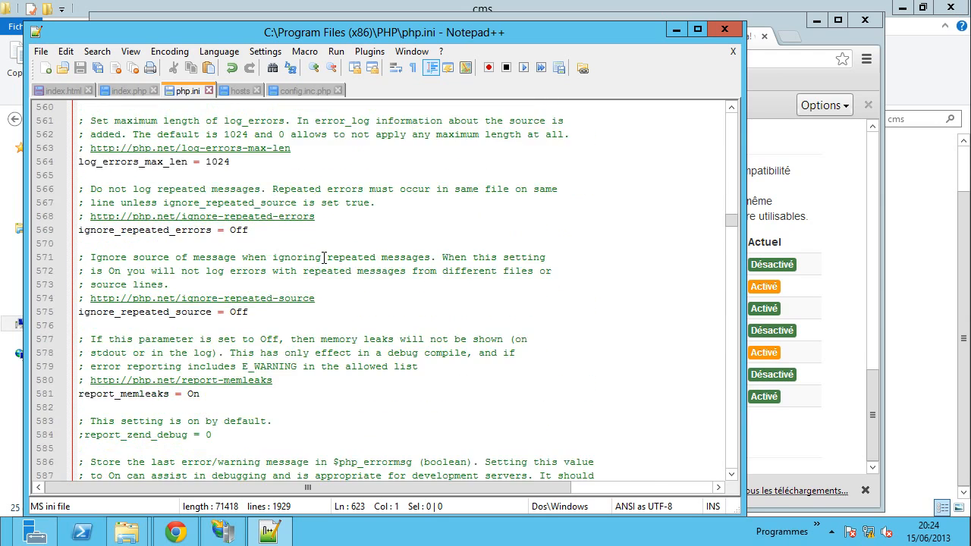
{"action": "scroll", "coordinate": [324, 258], "scroll_direction": "up", "scroll_amount": 6}
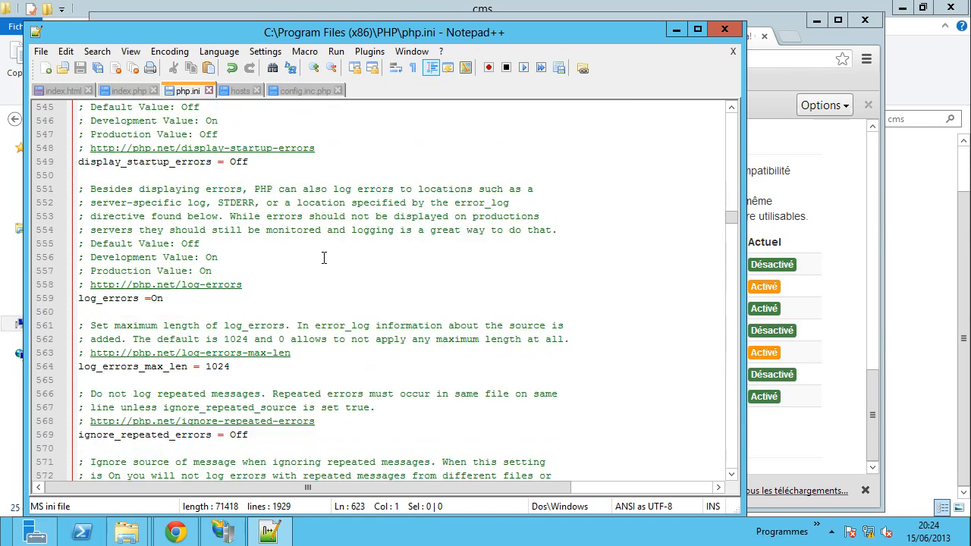
{"action": "scroll", "coordinate": [324, 258], "scroll_direction": "up", "scroll_amount": 17}
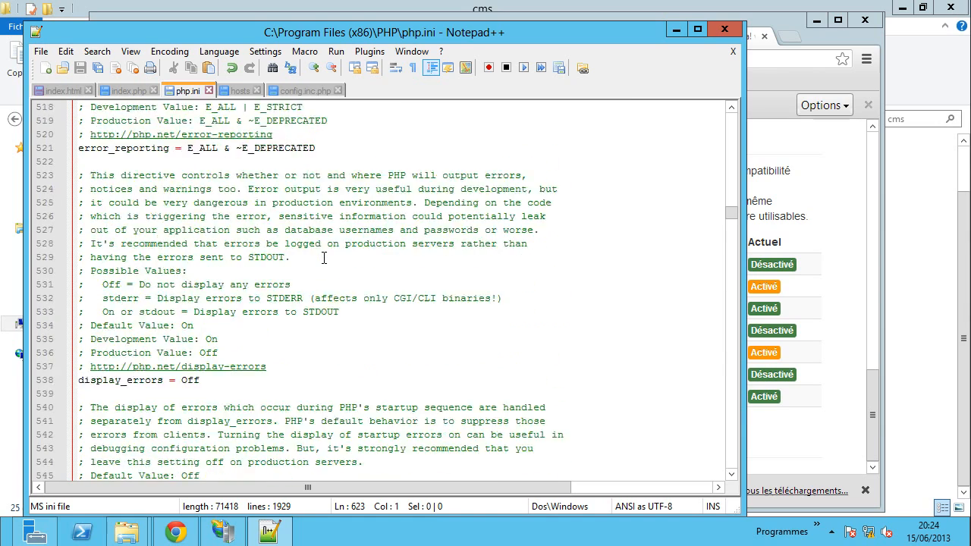
{"action": "scroll", "coordinate": [324, 258], "scroll_direction": "up", "scroll_amount": 12}
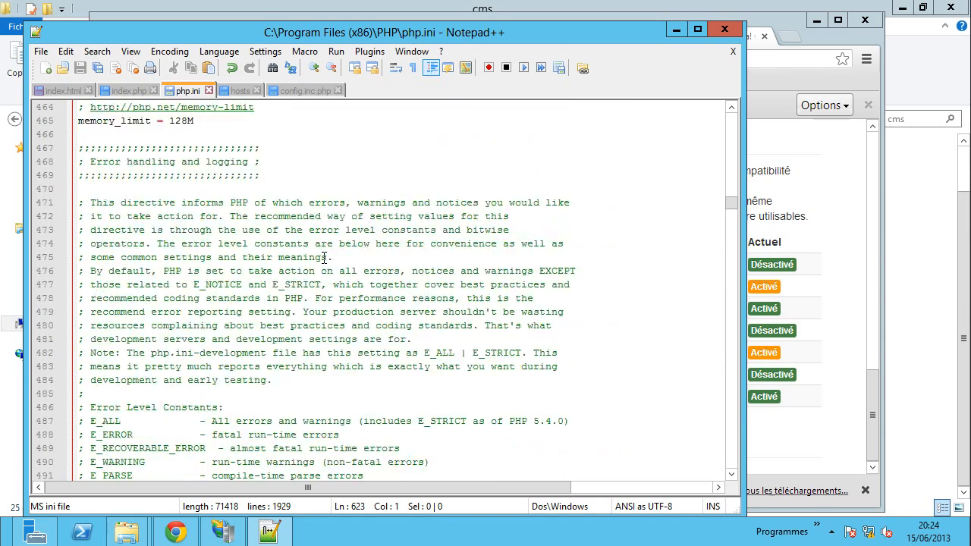
{"action": "scroll", "coordinate": [324, 258], "scroll_direction": "up", "scroll_amount": 13}
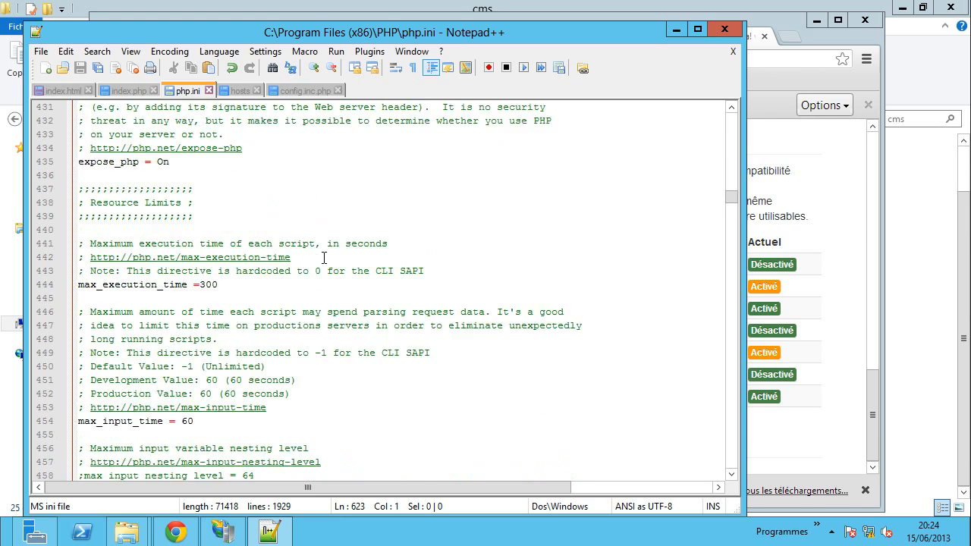
{"action": "scroll", "coordinate": [324, 258], "scroll_direction": "down", "scroll_amount": 6}
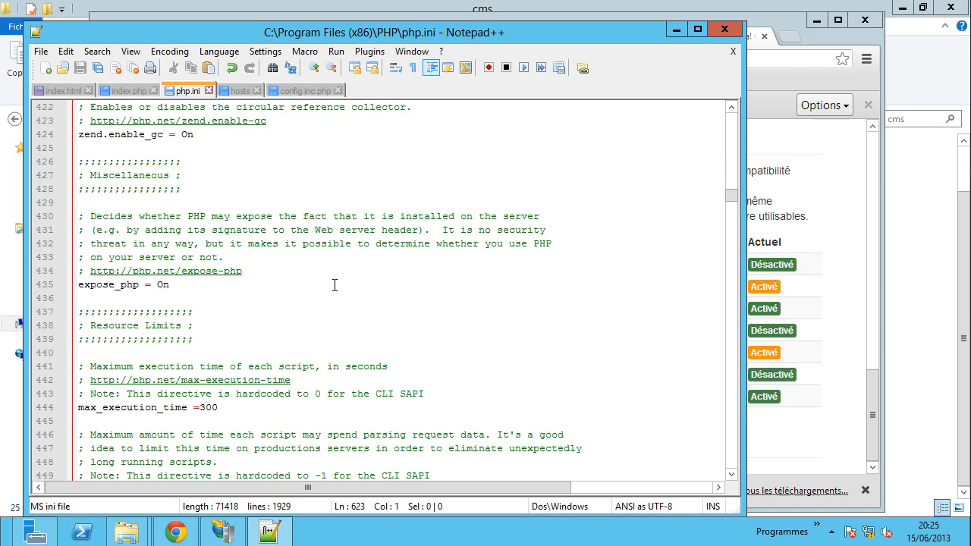
{"action": "scroll", "coordinate": [337, 290], "scroll_direction": "up", "scroll_amount": 9}
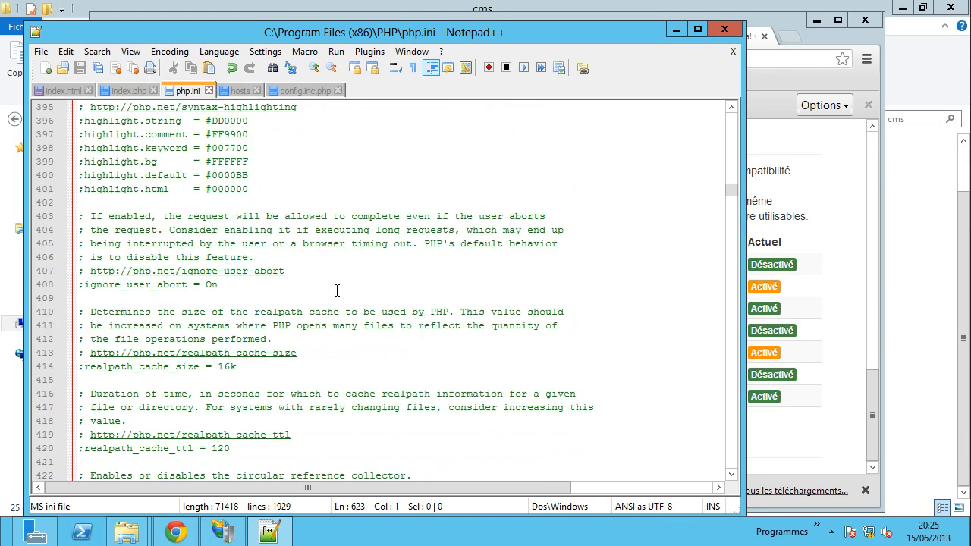
{"action": "scroll", "coordinate": [337, 290], "scroll_direction": "up", "scroll_amount": 4}
{"action": "scroll", "coordinate": [337, 290], "scroll_direction": "up", "scroll_amount": 10}
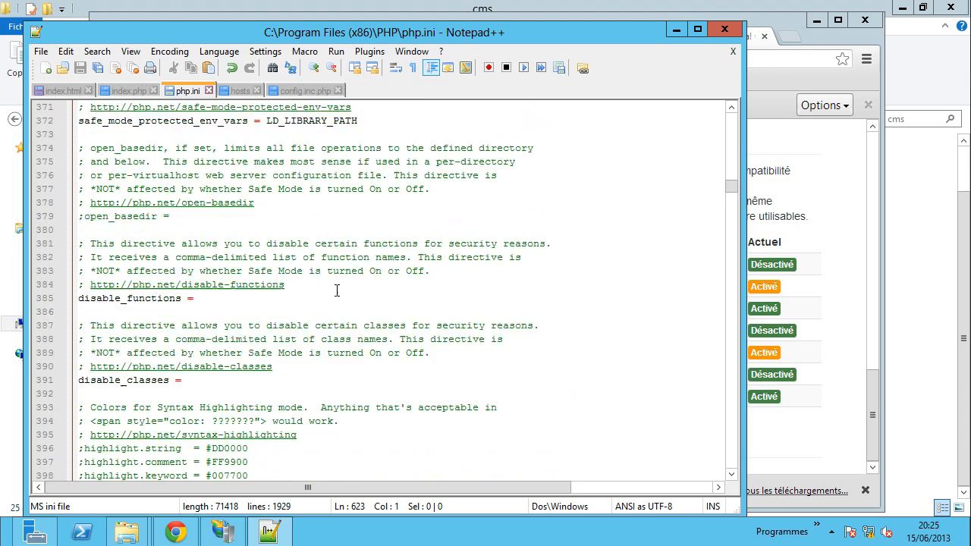
{"action": "scroll", "coordinate": [337, 290], "scroll_direction": "down", "scroll_amount": 2}
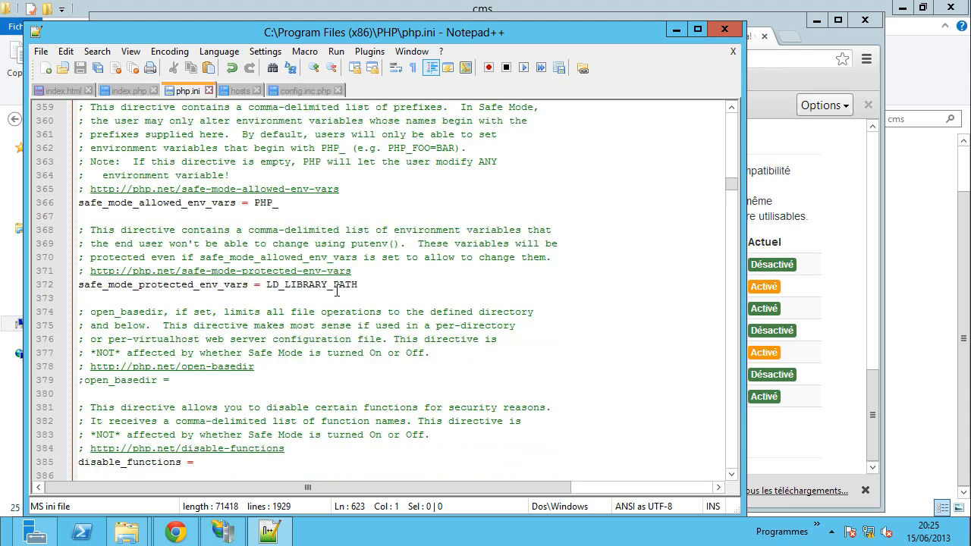
{"action": "scroll", "coordinate": [337, 290], "scroll_direction": "up", "scroll_amount": 10}
{"action": "scroll", "coordinate": [337, 291], "scroll_direction": "up", "scroll_amount": 3}
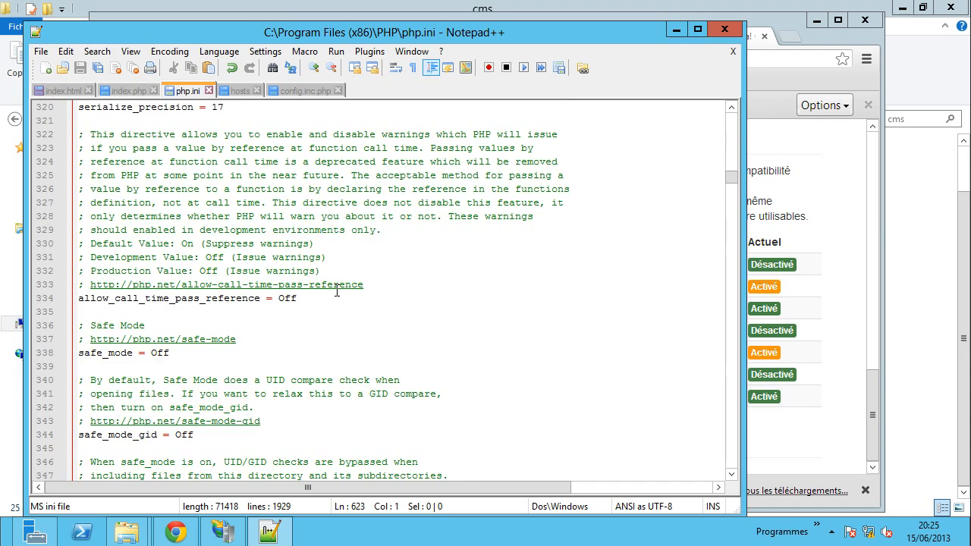
{"action": "scroll", "coordinate": [337, 290], "scroll_direction": "up", "scroll_amount": 7}
{"action": "scroll", "coordinate": [337, 290], "scroll_direction": "up", "scroll_amount": 8}
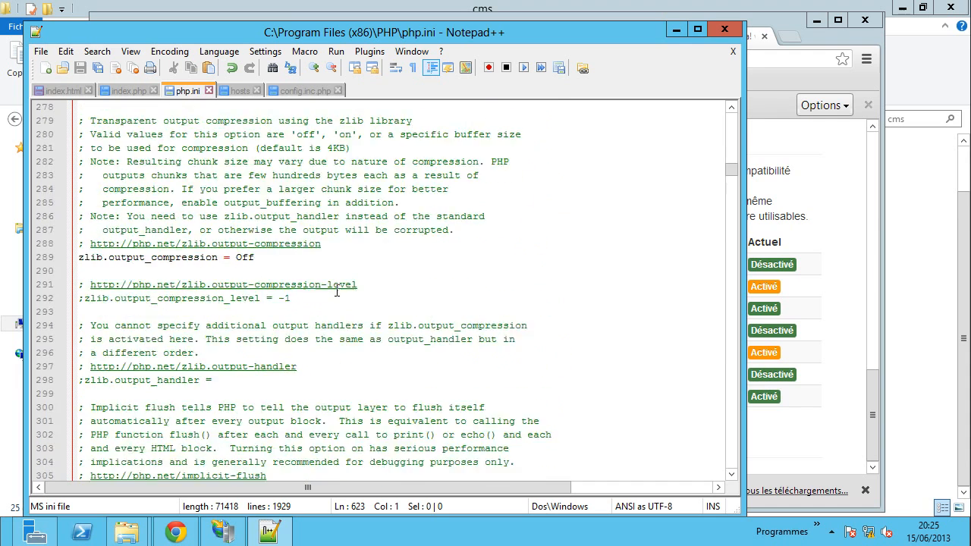
{"action": "scroll", "coordinate": [337, 290], "scroll_direction": "down", "scroll_amount": 4}
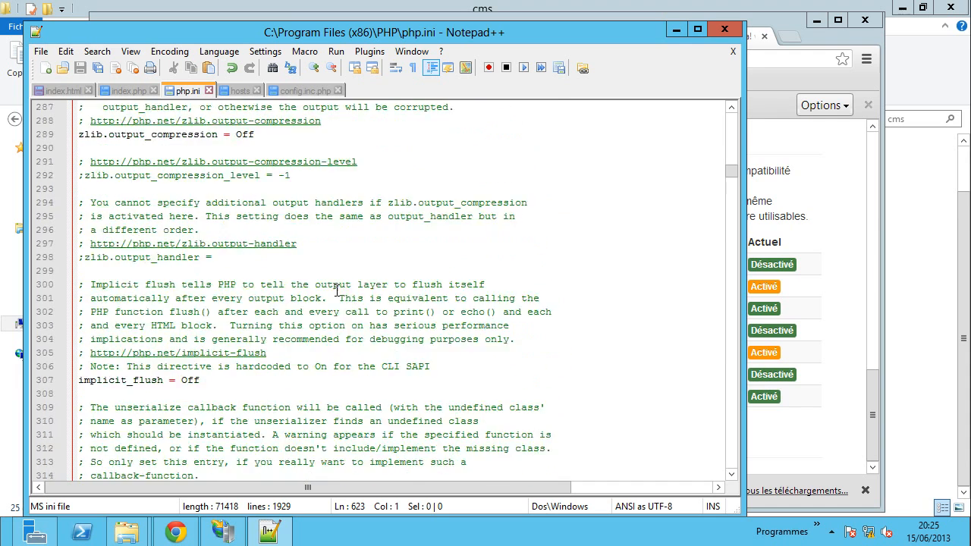
{"action": "scroll", "coordinate": [184, 281], "scroll_direction": "up", "scroll_amount": 6}
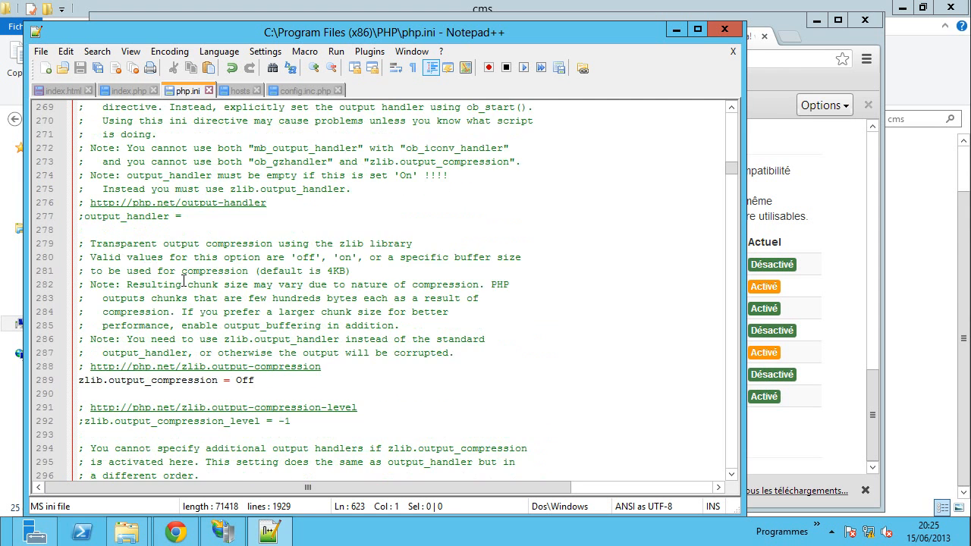
{"action": "scroll", "coordinate": [184, 281], "scroll_direction": "up", "scroll_amount": 6}
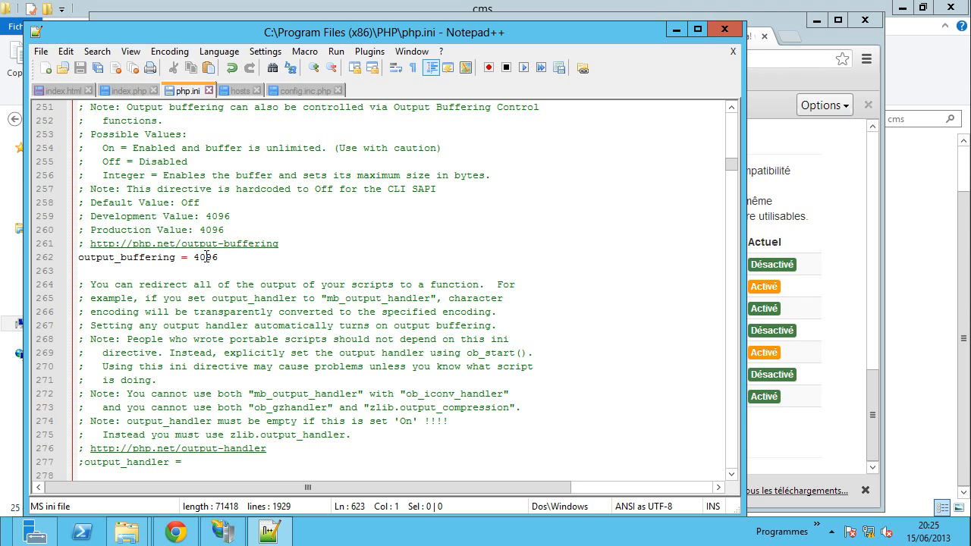
{"action": "double_click", "coordinate": [212, 264]}
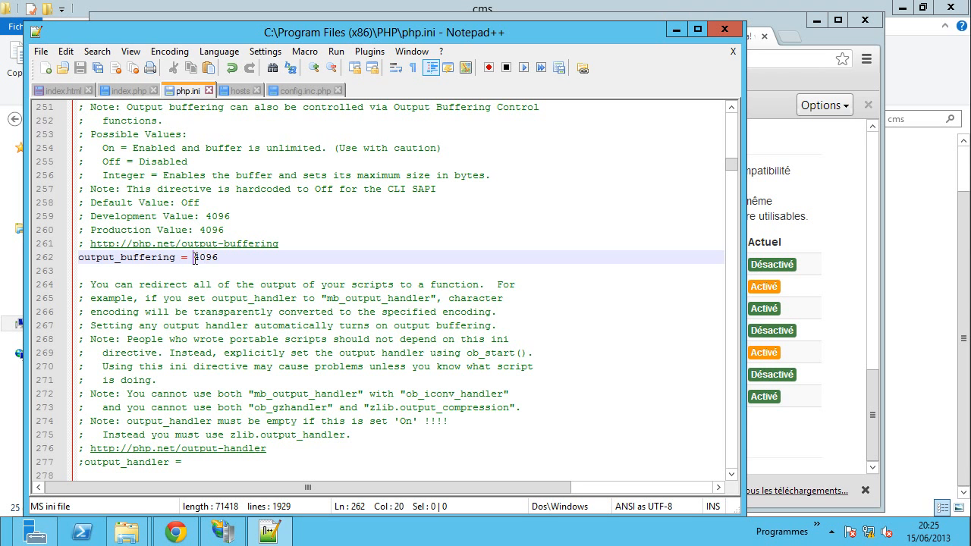
{"action": "type", "text": "of"}
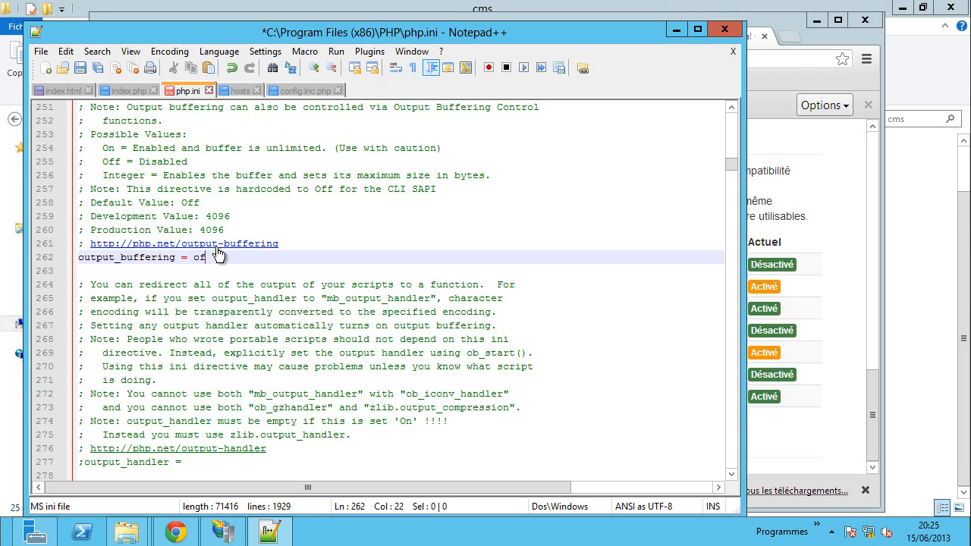
{"action": "type", "text": "f"}
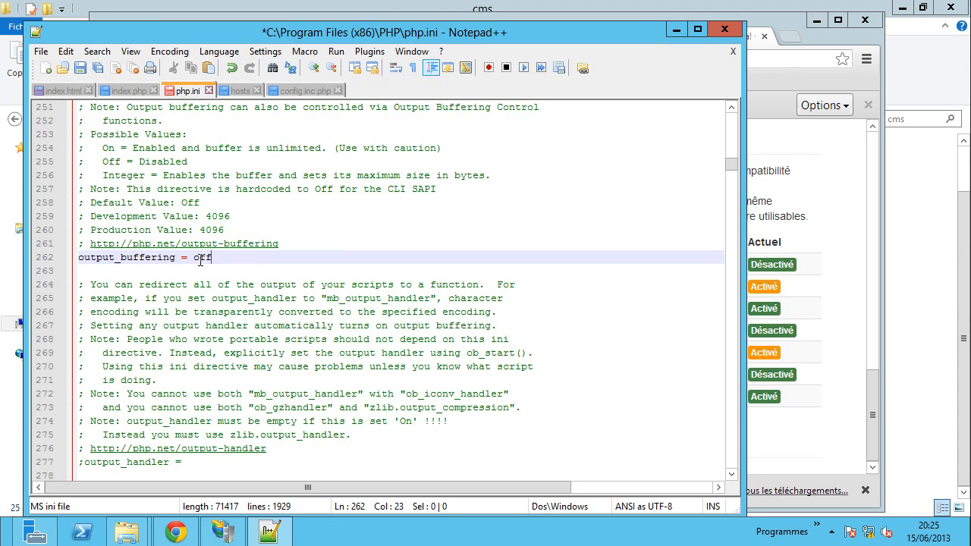
{"action": "left_click_drag", "start_coordinate": [201, 261], "coordinate": [195, 259]}
{"action": "type", "text": "O"}
{"action": "left_click", "coordinate": [296, 258]}
{"action": "scroll", "coordinate": [335, 245], "scroll_direction": "up", "scroll_amount": 9}
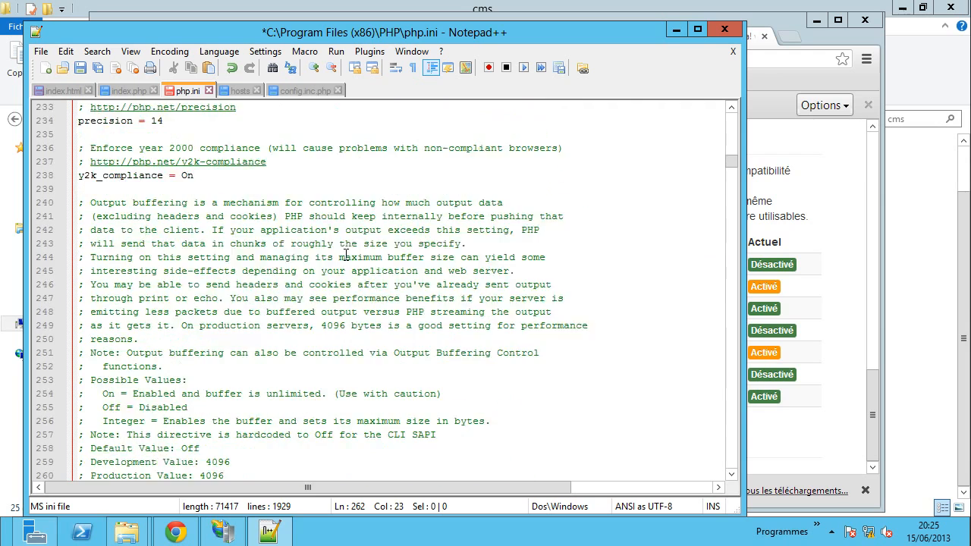
{"action": "scroll", "coordinate": [346, 256], "scroll_direction": "up", "scroll_amount": 7}
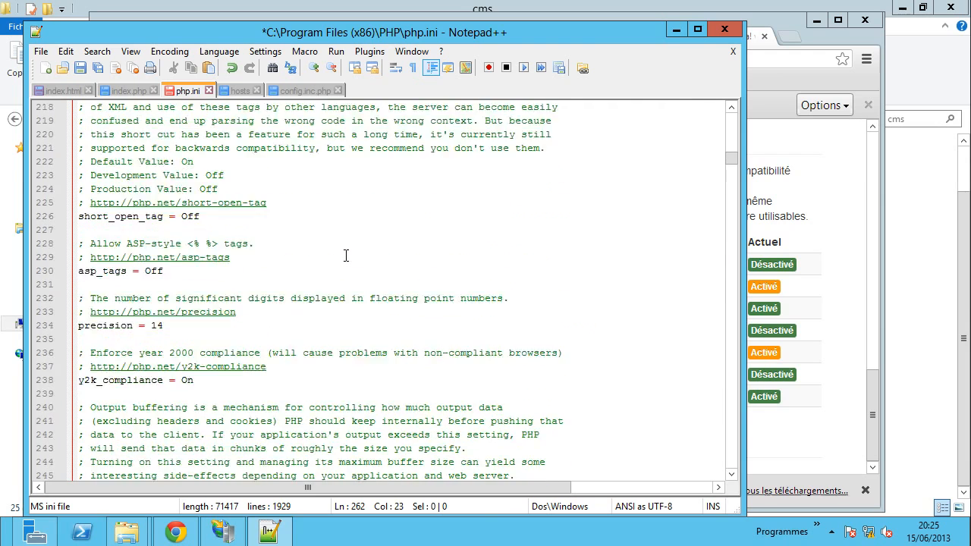
{"action": "scroll", "coordinate": [346, 256], "scroll_direction": "up", "scroll_amount": 5}
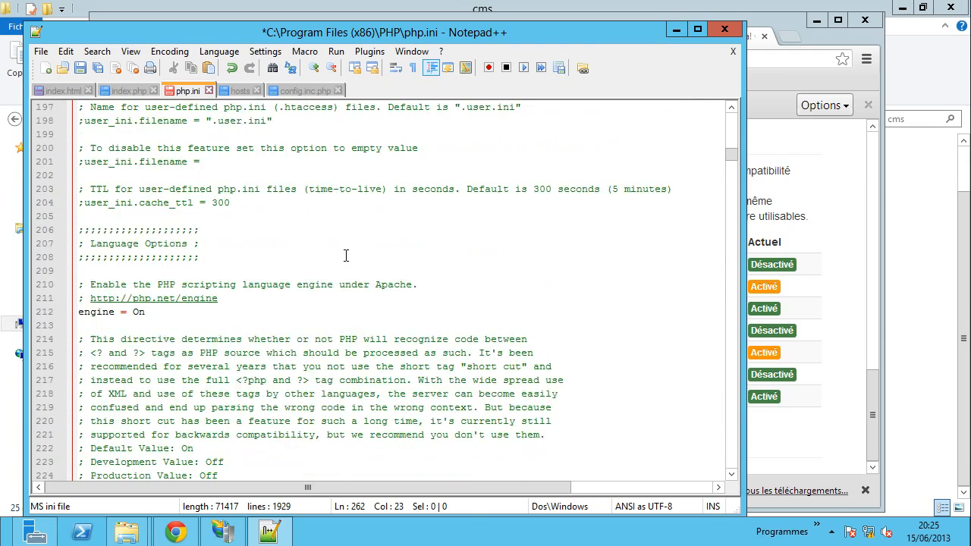
{"action": "scroll", "coordinate": [346, 255], "scroll_direction": "up", "scroll_amount": 20}
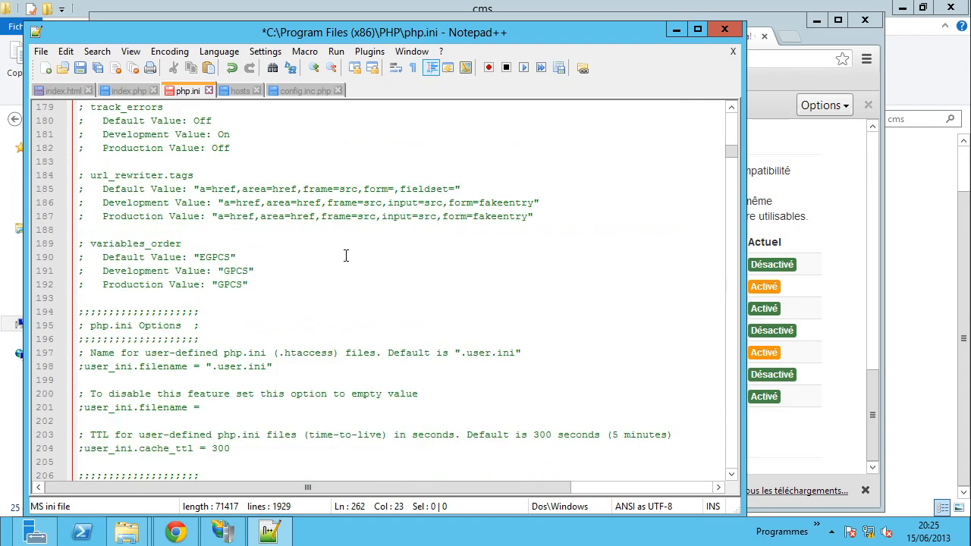
{"action": "scroll", "coordinate": [346, 256], "scroll_direction": "up", "scroll_amount": 20}
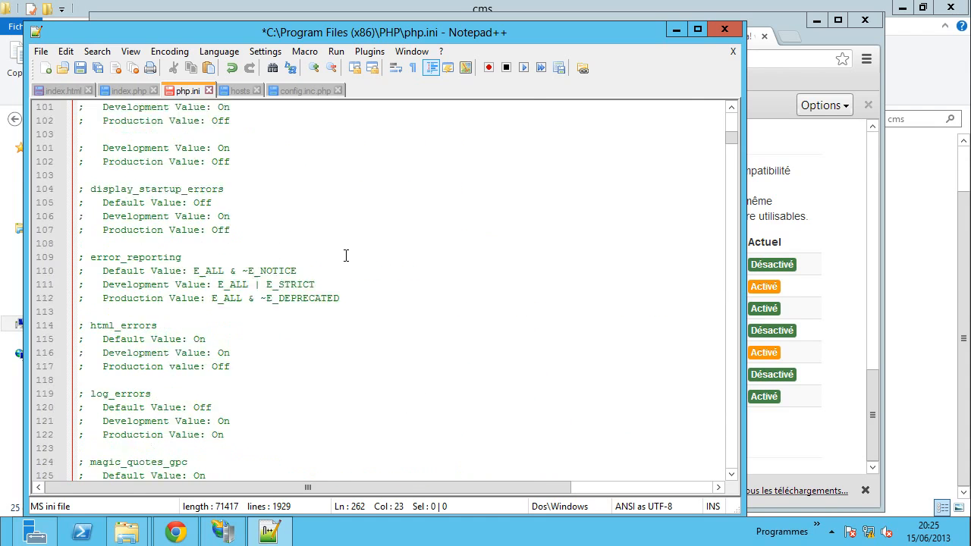
{"action": "scroll", "coordinate": [346, 256], "scroll_direction": "up", "scroll_amount": 15}
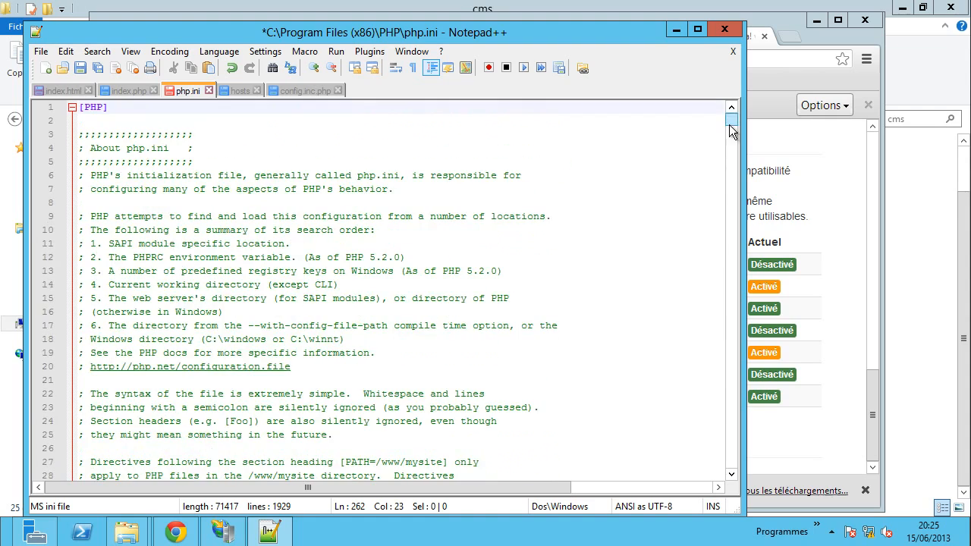
{"action": "left_click_drag", "start_coordinate": [729, 125], "coordinate": [731, 290]}
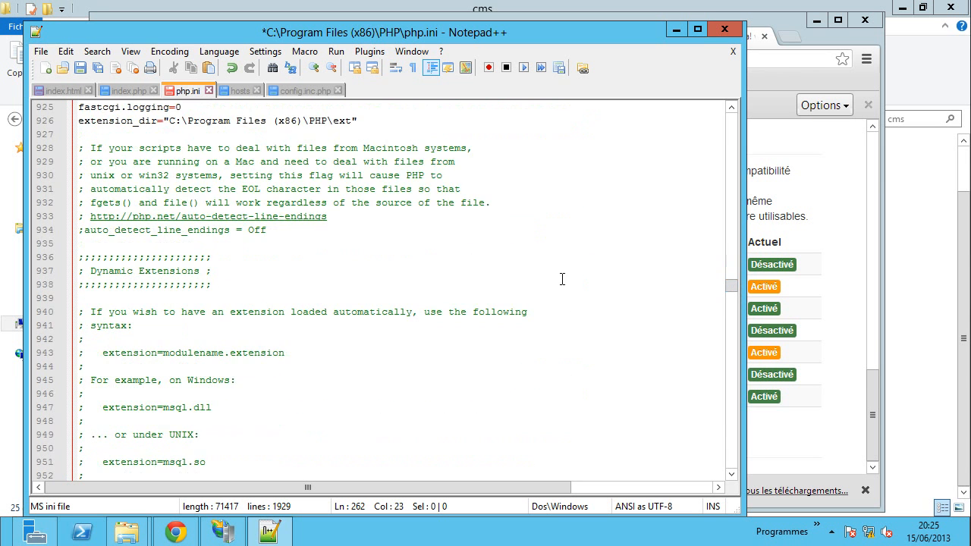
{"action": "scroll", "coordinate": [562, 277], "scroll_direction": "up", "scroll_amount": 3}
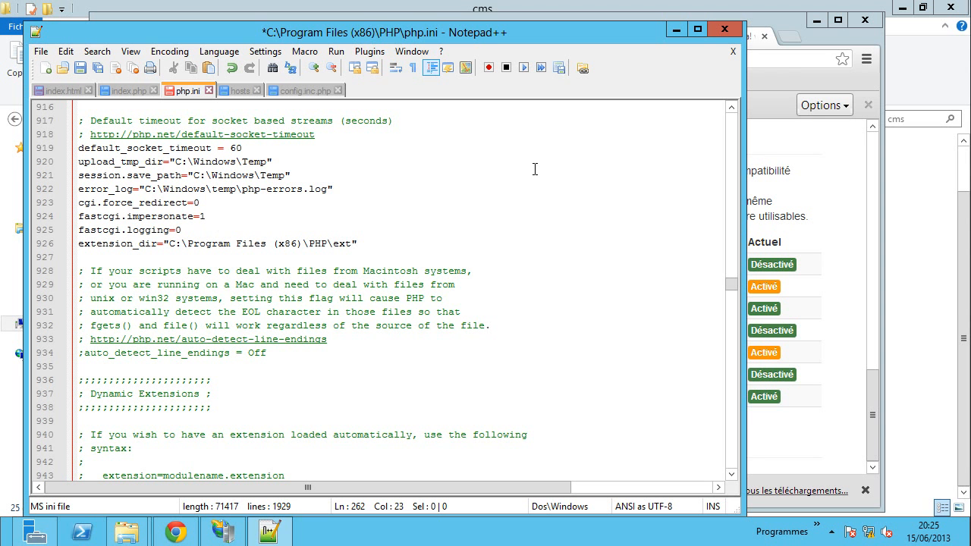
- Save php.ini, then review the installer's Output Buffering, configuration.php writable and display-errors checks
{"action": "key", "text": "ctrl+s"}
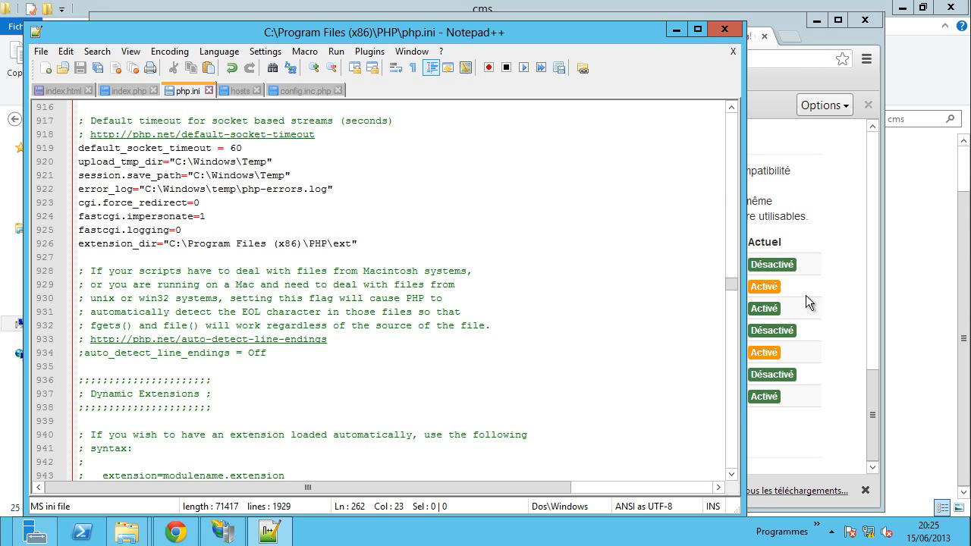
{"action": "left_click", "coordinate": [841, 294]}
{"action": "left_click_drag", "start_coordinate": [765, 354], "coordinate": [749, 355]}
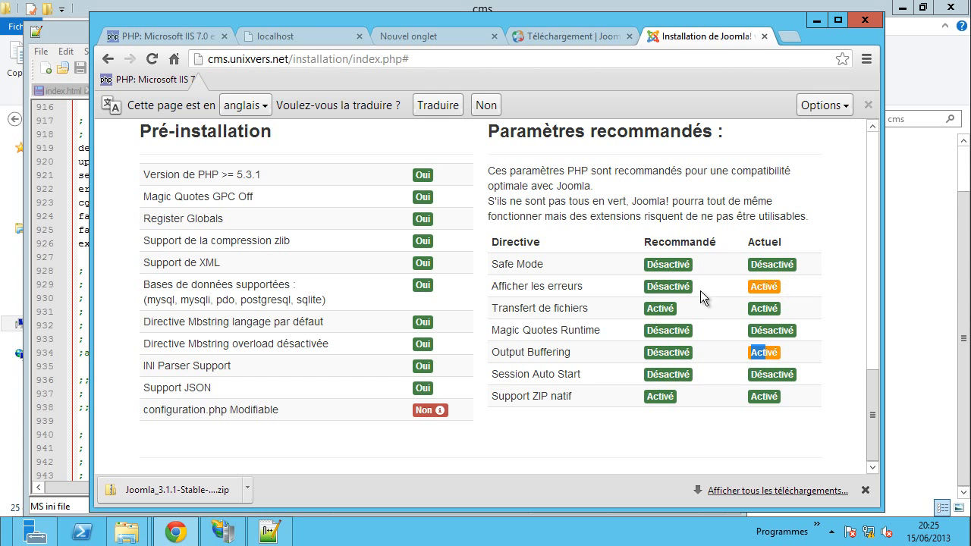
{"action": "left_click_drag", "start_coordinate": [165, 410], "coordinate": [200, 409]}
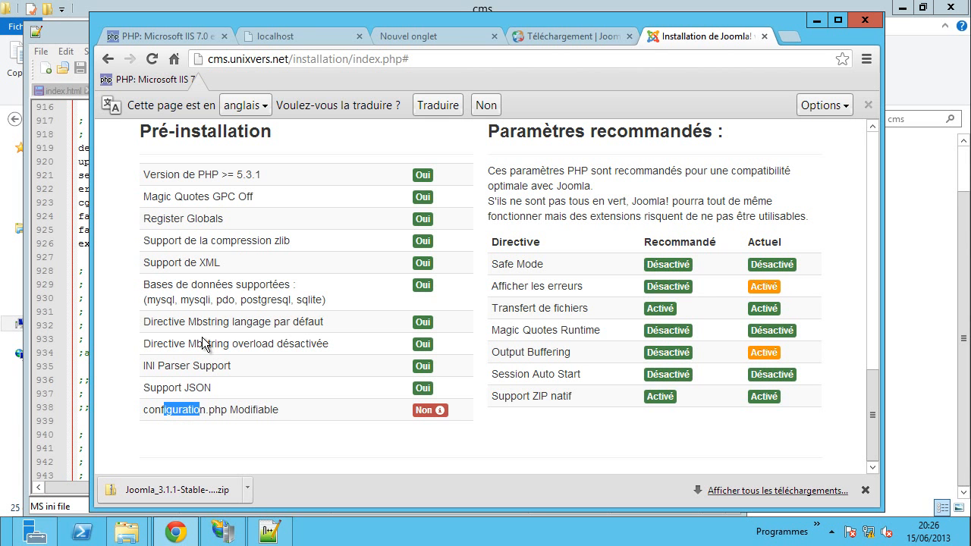
{"action": "left_click_drag", "start_coordinate": [492, 287], "coordinate": [542, 291]}
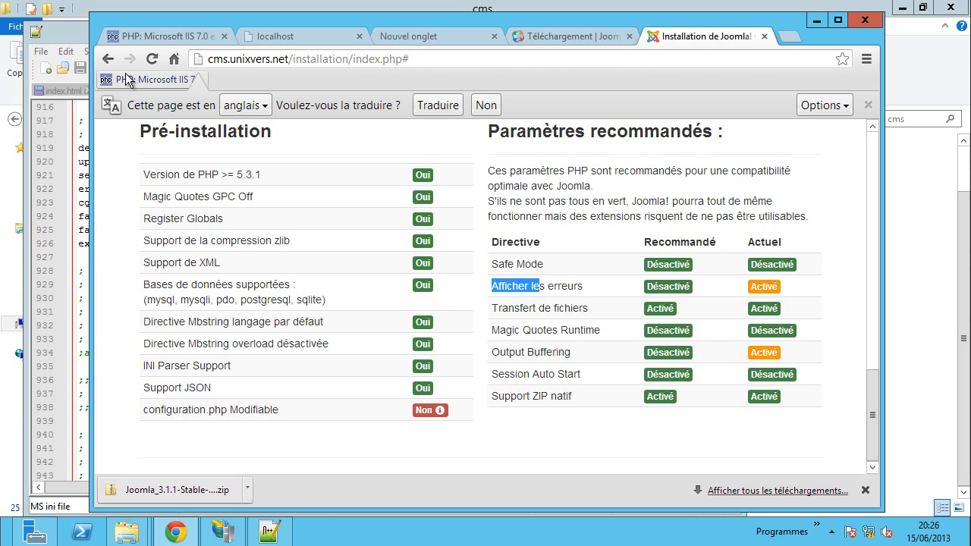
- Scroll the installer page back up to the Finalisation step
{"action": "left_click_drag", "start_coordinate": [282, 254], "coordinate": [282, 251]}
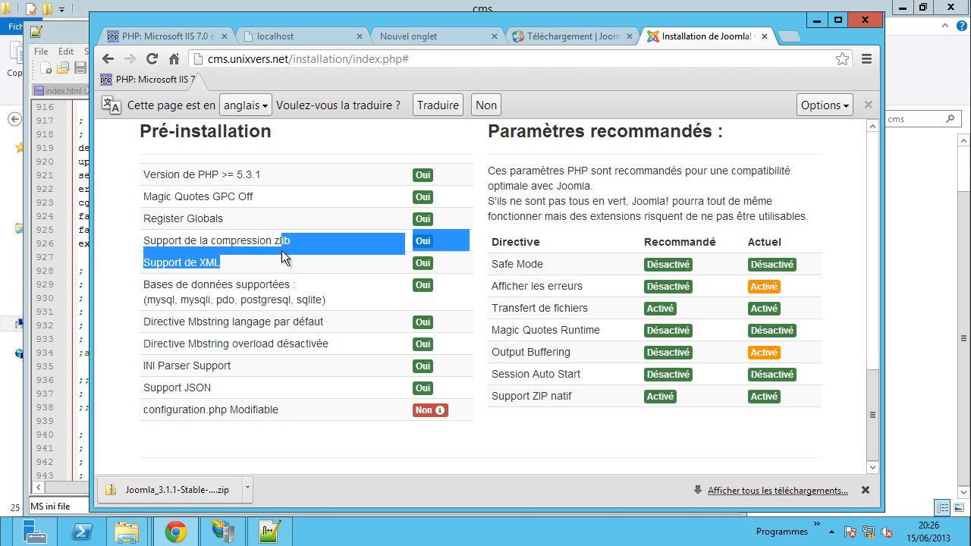
{"action": "scroll", "coordinate": [294, 286], "scroll_direction": "up", "scroll_amount": 8}
{"action": "scroll", "coordinate": [294, 283], "scroll_direction": "up", "scroll_amount": 4}
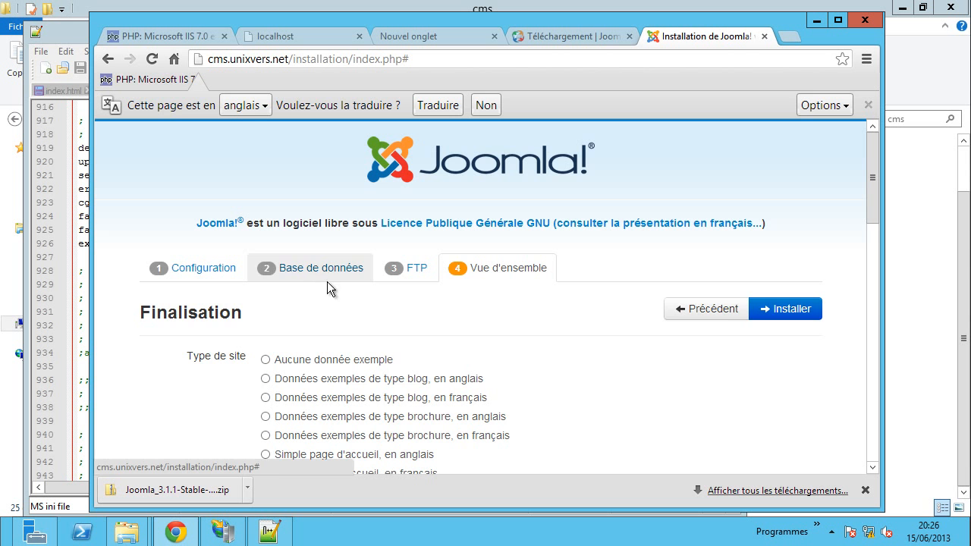
- Step back through the installer's FTP and database configuration pages
{"action": "left_click", "coordinate": [723, 308]}
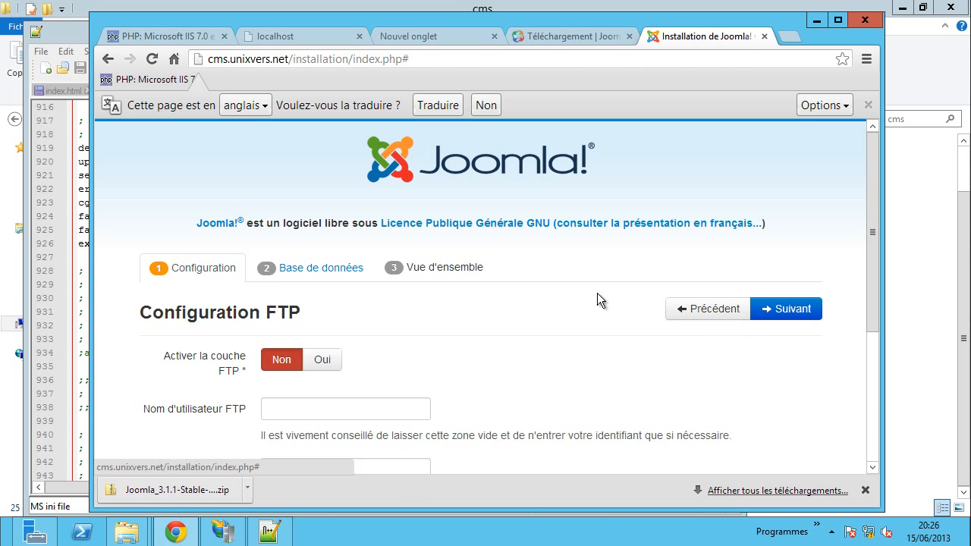
{"action": "scroll", "coordinate": [597, 293], "scroll_direction": "down", "scroll_amount": 3}
{"action": "scroll", "coordinate": [644, 250], "scroll_direction": "up", "scroll_amount": 3}
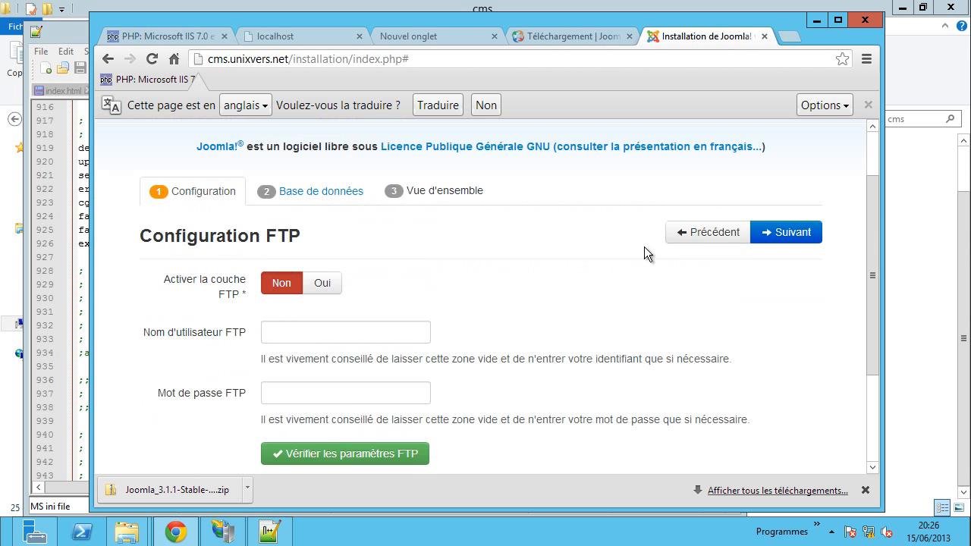
{"action": "left_click", "coordinate": [699, 233]}
{"action": "scroll", "coordinate": [642, 255], "scroll_direction": "down", "scroll_amount": 4}
{"action": "scroll", "coordinate": [677, 250], "scroll_direction": "up", "scroll_amount": 4}
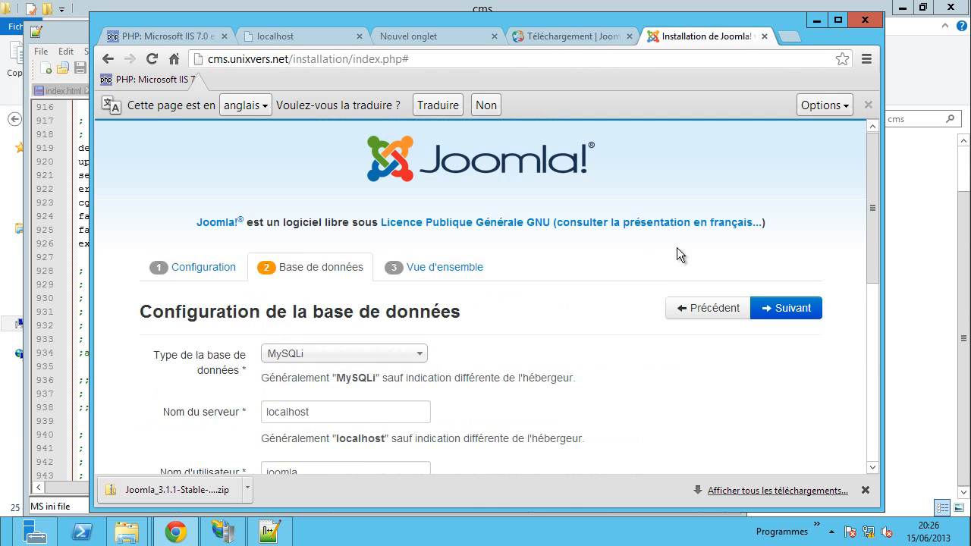
- Return to Finalisation and install Joomla with the French learning sample data
{"action": "left_click", "coordinate": [766, 311]}
{"action": "scroll", "coordinate": [620, 323], "scroll_direction": "down", "scroll_amount": 3}
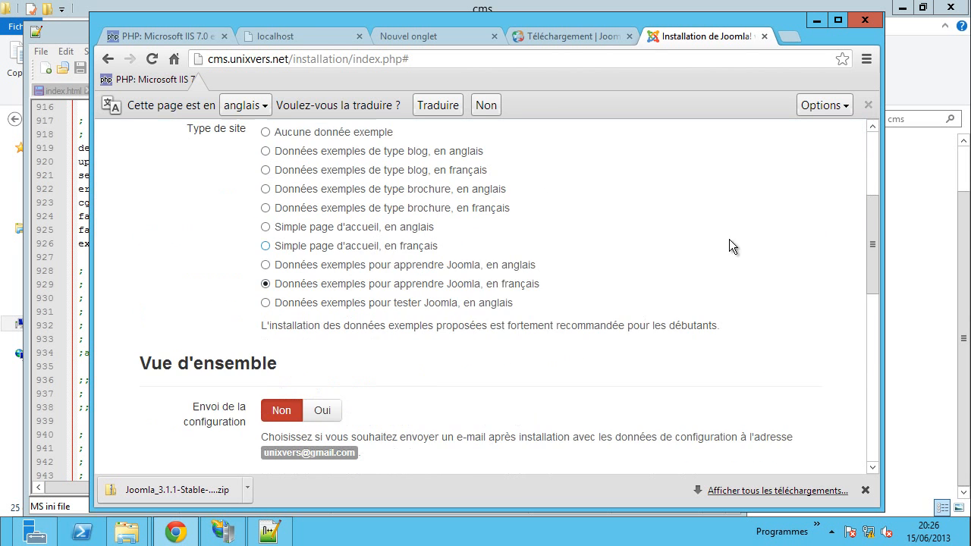
{"action": "scroll", "coordinate": [728, 268], "scroll_direction": "up", "scroll_amount": 2}
{"action": "left_click", "coordinate": [778, 236]}
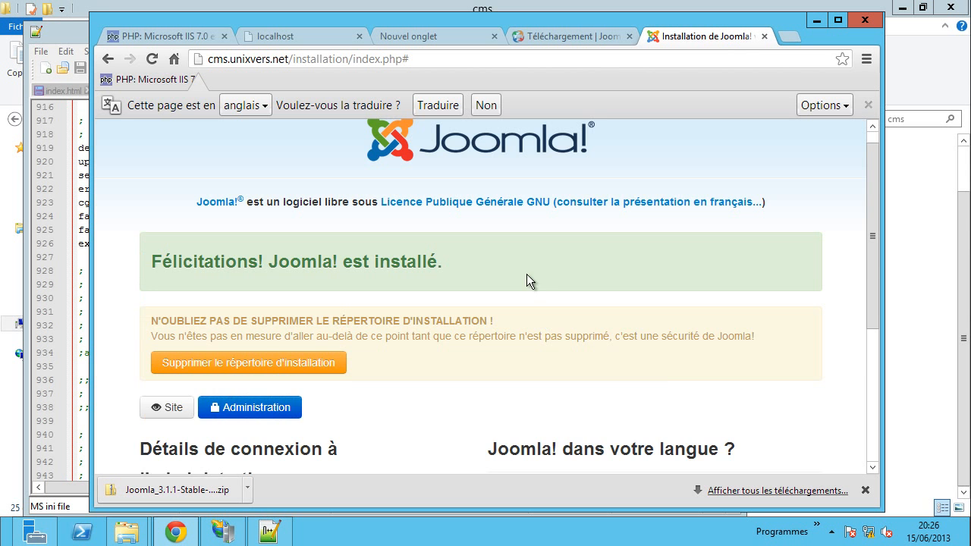
{"action": "scroll", "coordinate": [581, 286], "scroll_direction": "down", "scroll_amount": 3}
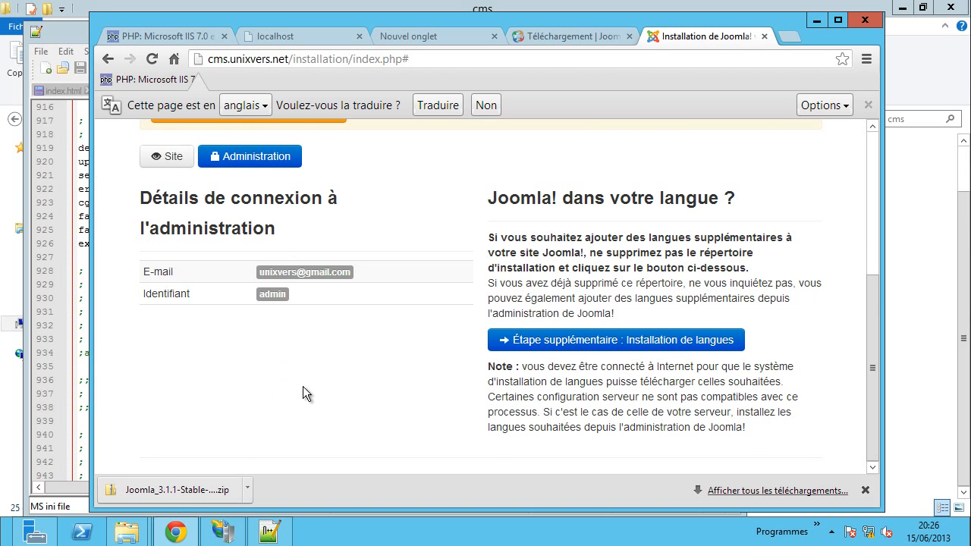
{"action": "scroll", "coordinate": [377, 376], "scroll_direction": "up", "scroll_amount": 2}
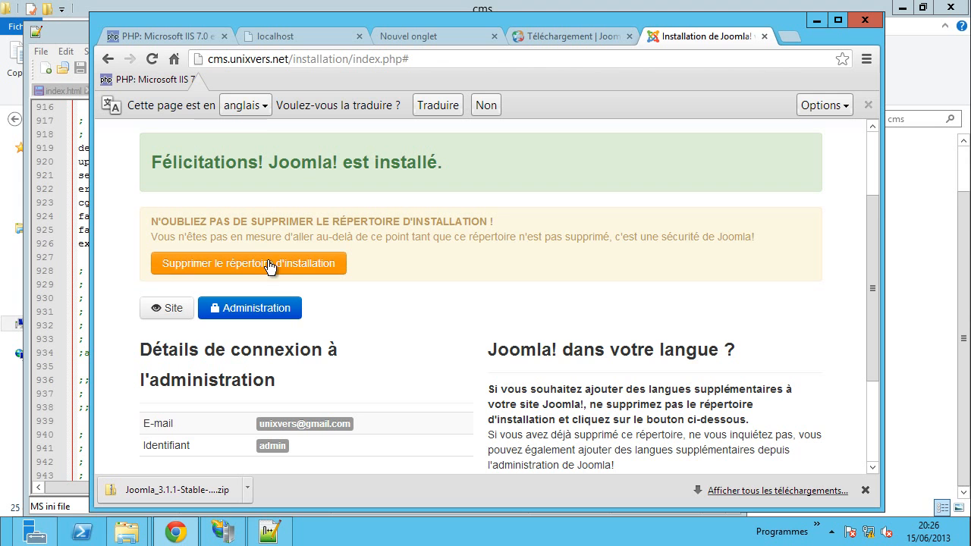
- Delete the installation folder from C:\inetpub\cms in Explorer
{"action": "mouse_move", "coordinate": [131, 541]}
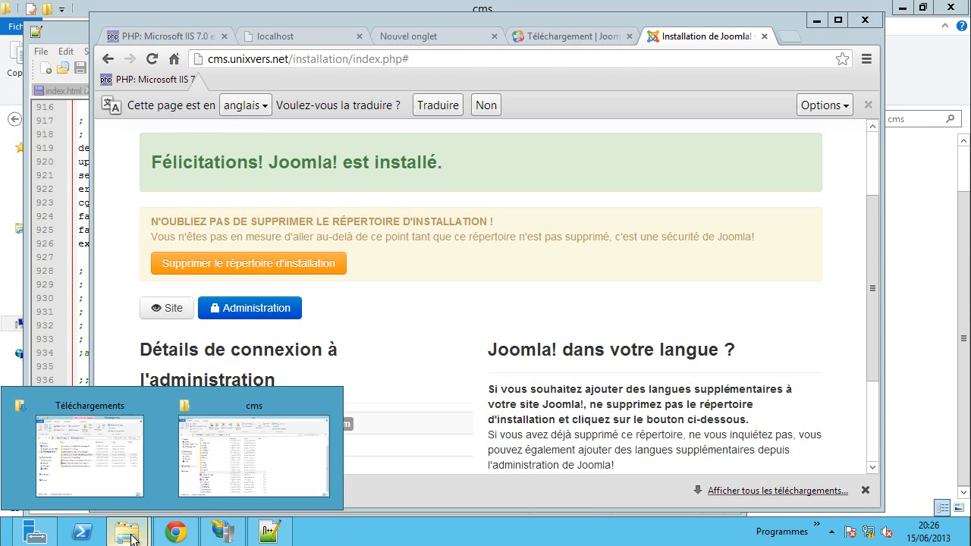
{"action": "left_click", "coordinate": [252, 453]}
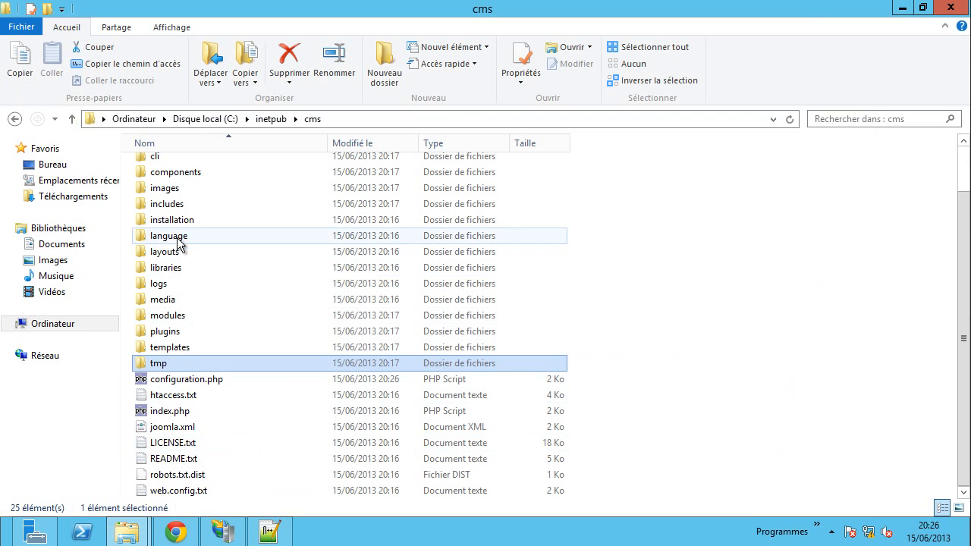
{"action": "right_click", "coordinate": [172, 221]}
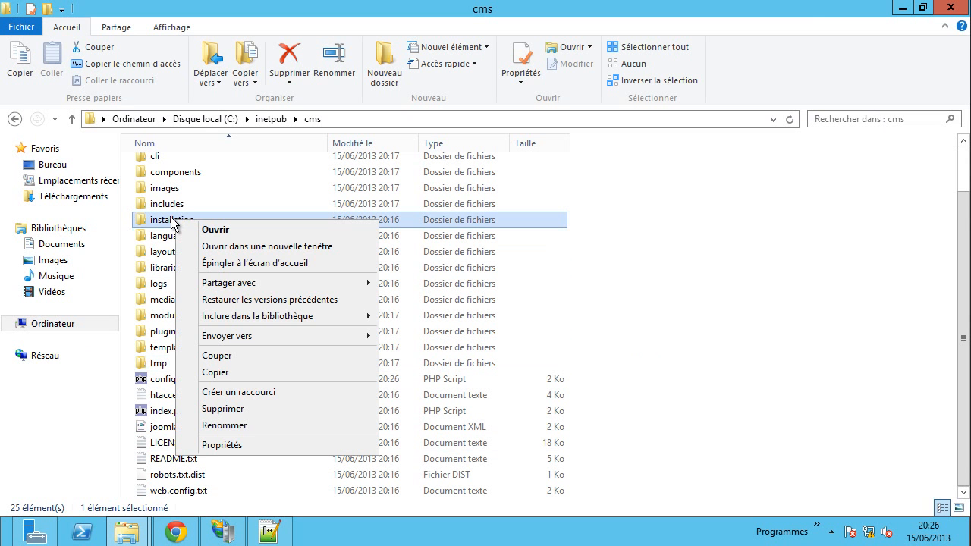
{"action": "left_click", "coordinate": [222, 408]}
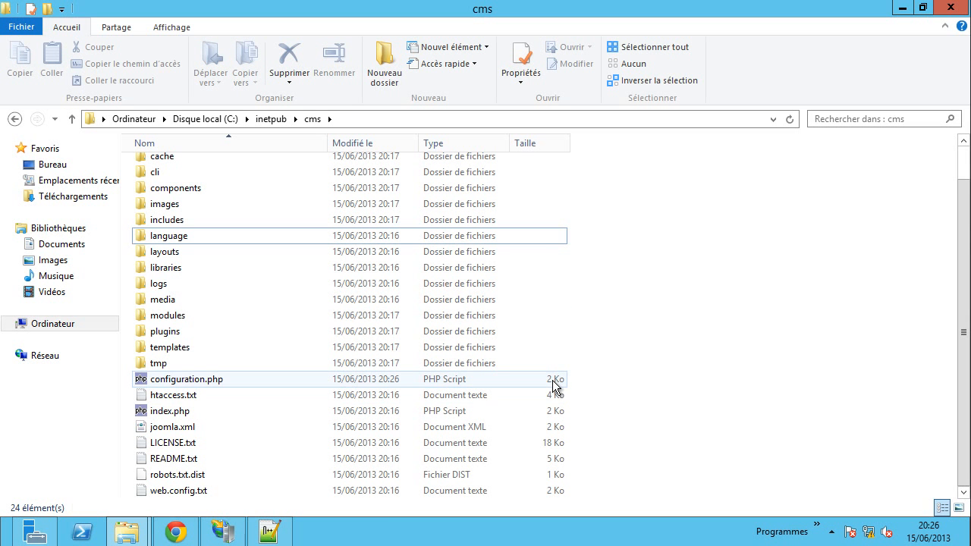
{"action": "right_click", "coordinate": [219, 379]}
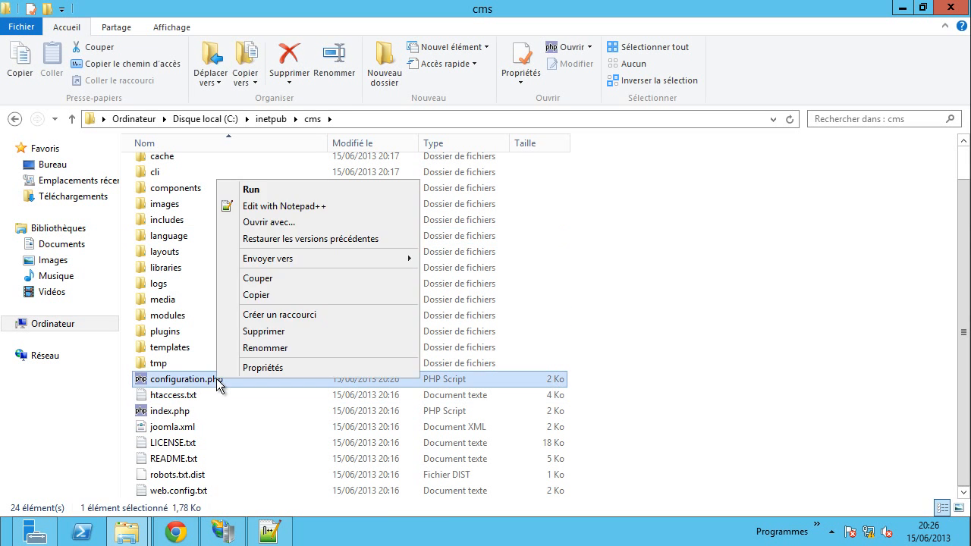
- Remove the Modification permission for Tout le monde on configuration.php and apply it
{"action": "left_click", "coordinate": [255, 369]}
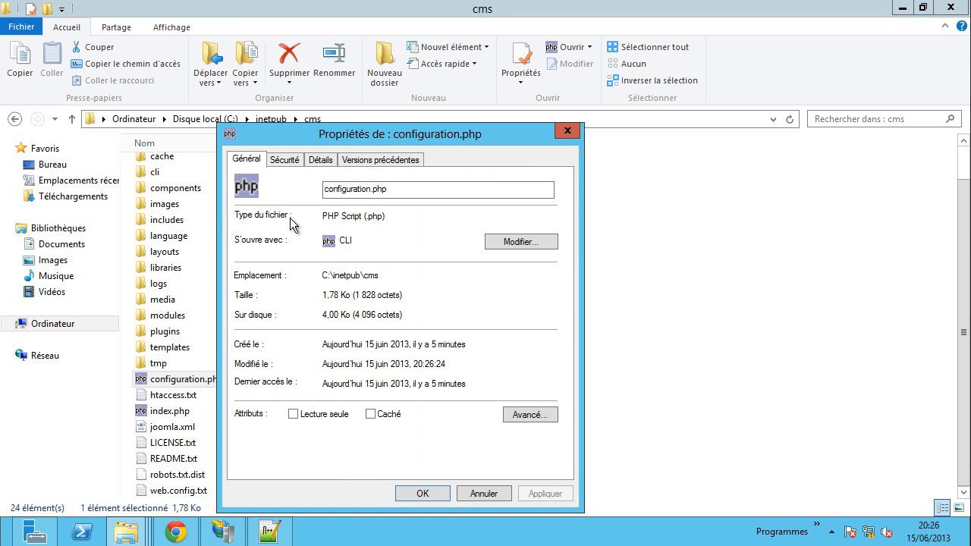
{"action": "left_click", "coordinate": [286, 162]}
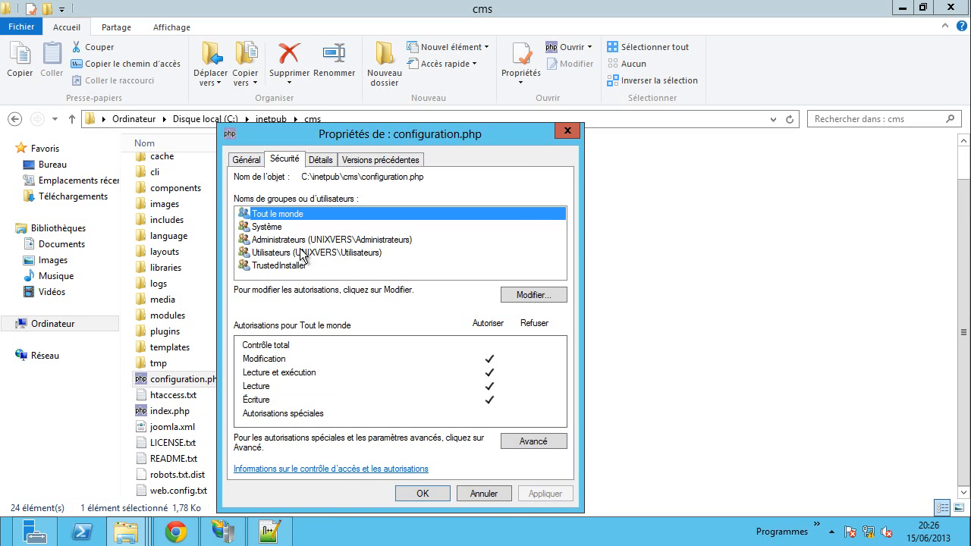
{"action": "left_click", "coordinate": [535, 294]}
{"action": "left_click", "coordinate": [434, 411]}
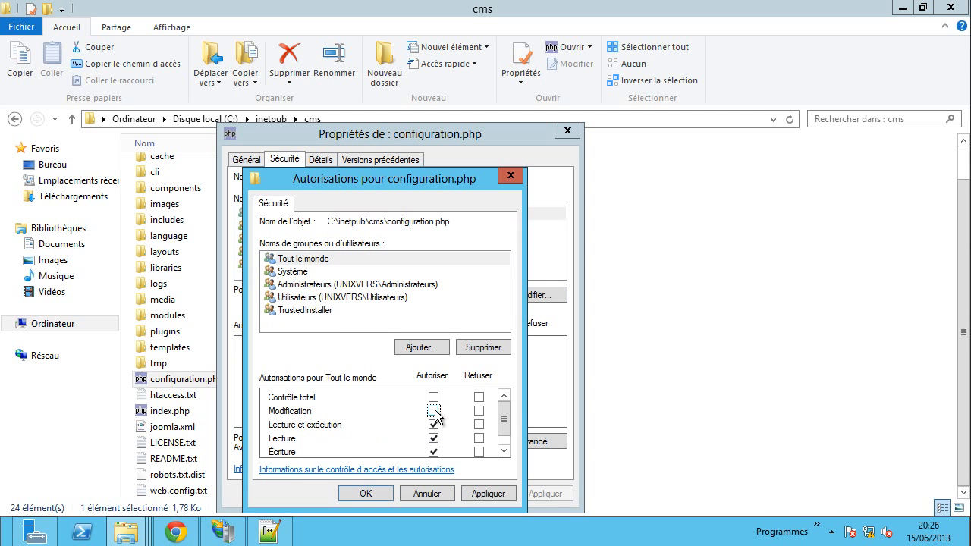
{"action": "scroll", "coordinate": [461, 426], "scroll_direction": "down", "scroll_amount": 1}
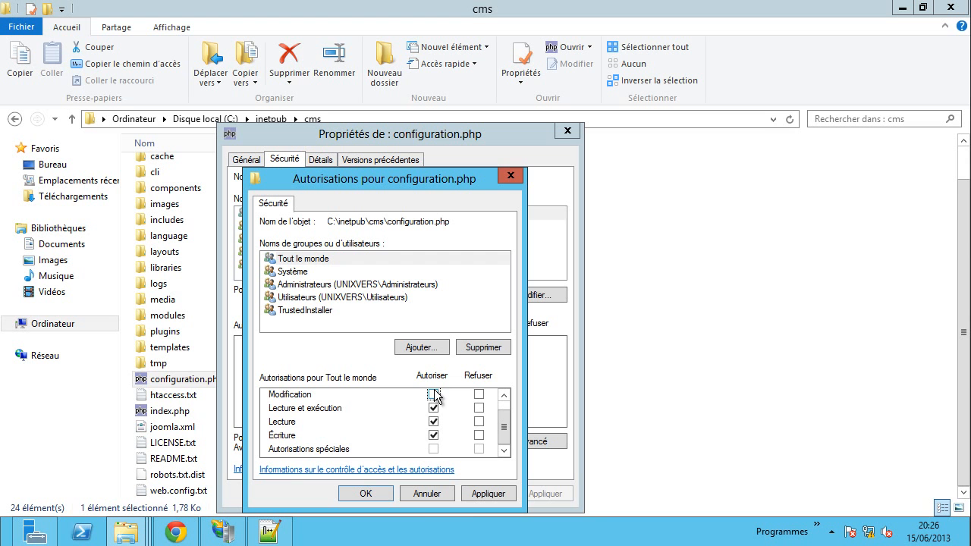
{"action": "left_click", "coordinate": [483, 493]}
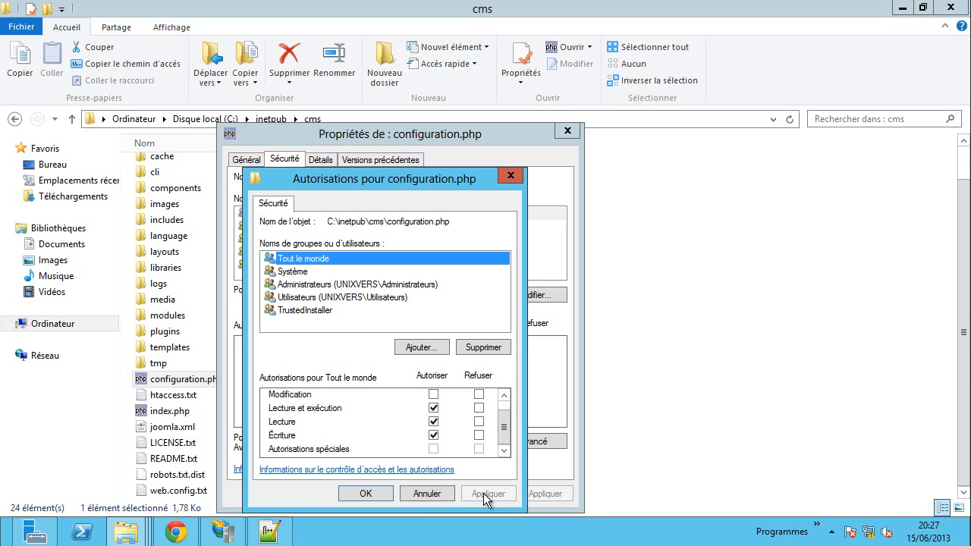
{"action": "left_click", "coordinate": [362, 493]}
{"action": "left_click", "coordinate": [425, 493]}
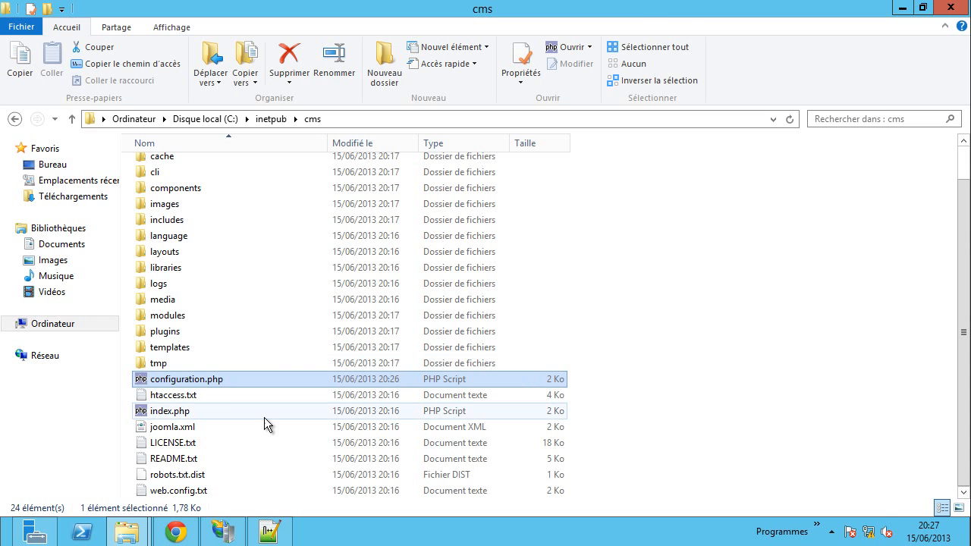
- Open the cms.unixvers.net front page and browse its Tutoriel sample content
{"action": "left_click", "coordinate": [176, 533]}
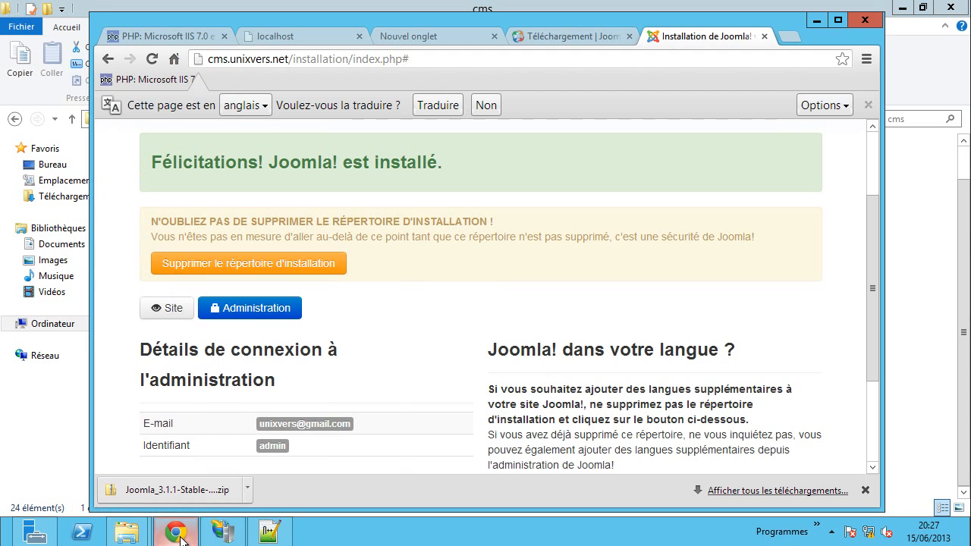
{"action": "left_click", "coordinate": [169, 310]}
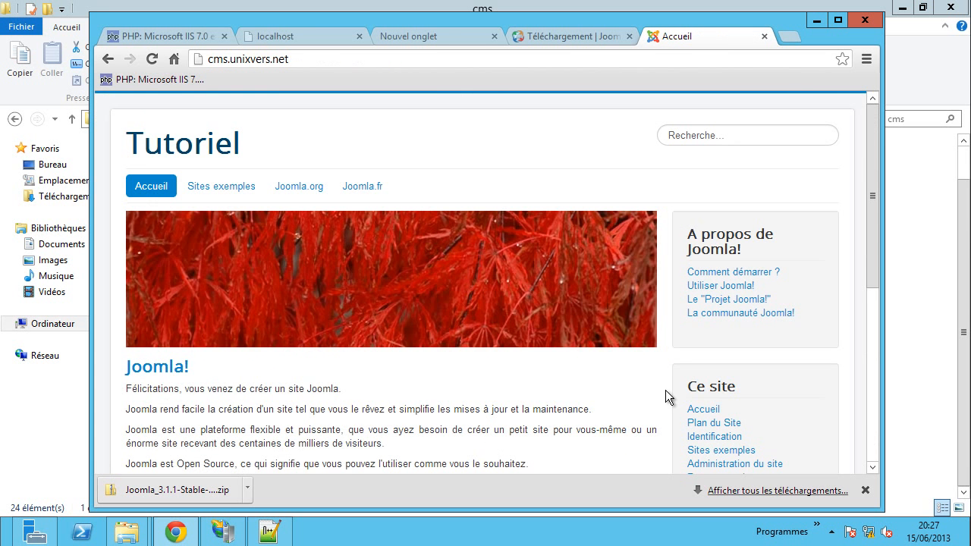
{"action": "scroll", "coordinate": [438, 244], "scroll_direction": "down", "scroll_amount": 5}
{"action": "scroll", "coordinate": [437, 247], "scroll_direction": "up", "scroll_amount": 5}
{"action": "scroll", "coordinate": [437, 243], "scroll_direction": "down", "scroll_amount": 5}
{"action": "scroll", "coordinate": [437, 242], "scroll_direction": "up", "scroll_amount": 5}
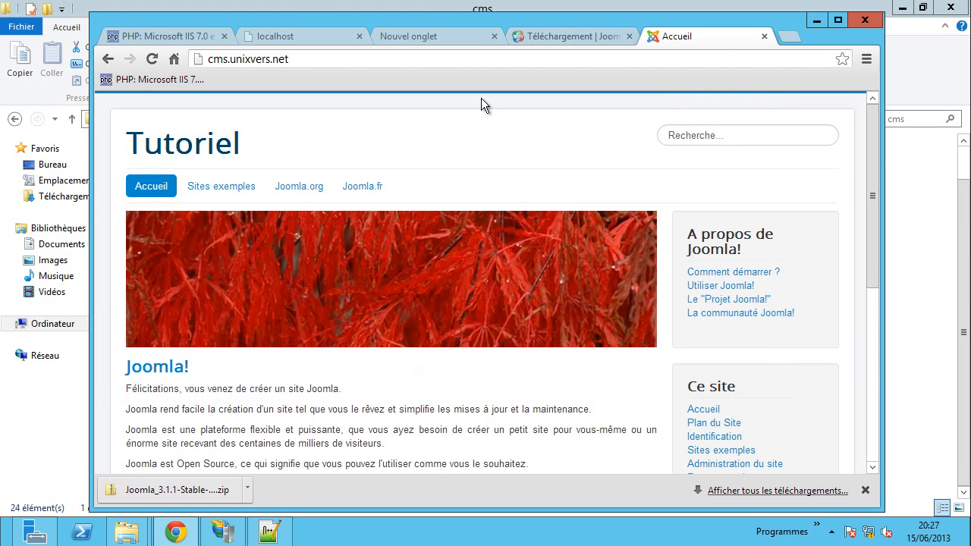
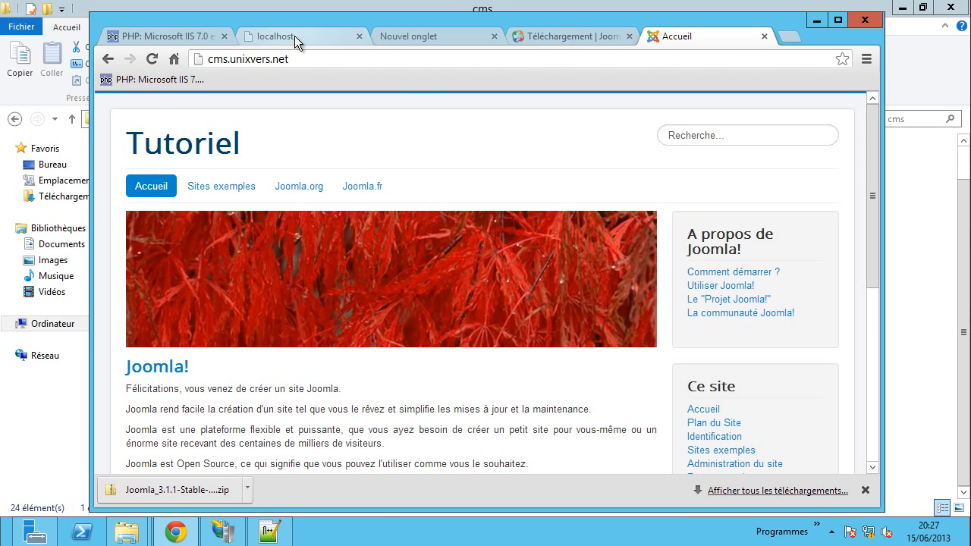
- Rename config.inc.php in C:\inetpub\pma to config.sample.inc.php
{"action": "mouse_move", "coordinate": [126, 539]}
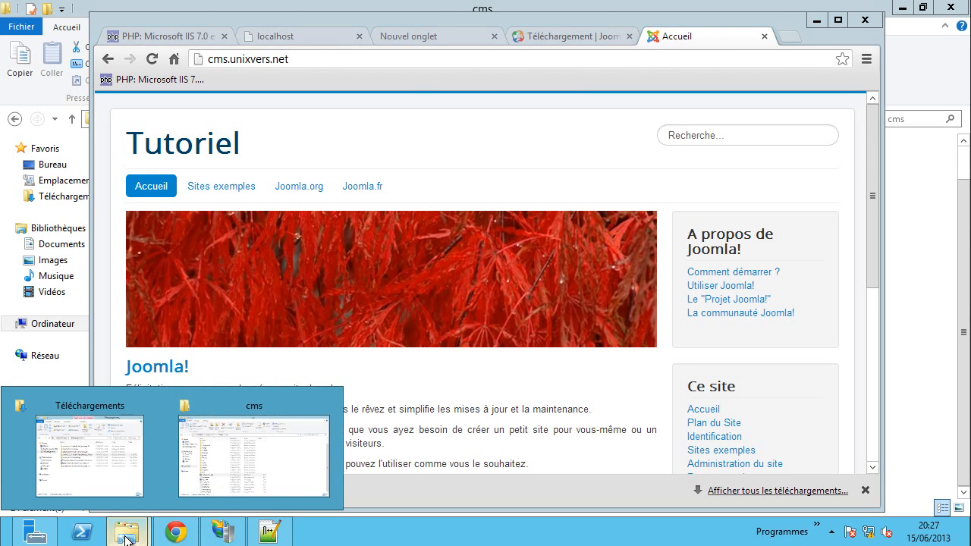
{"action": "left_click", "coordinate": [257, 472]}
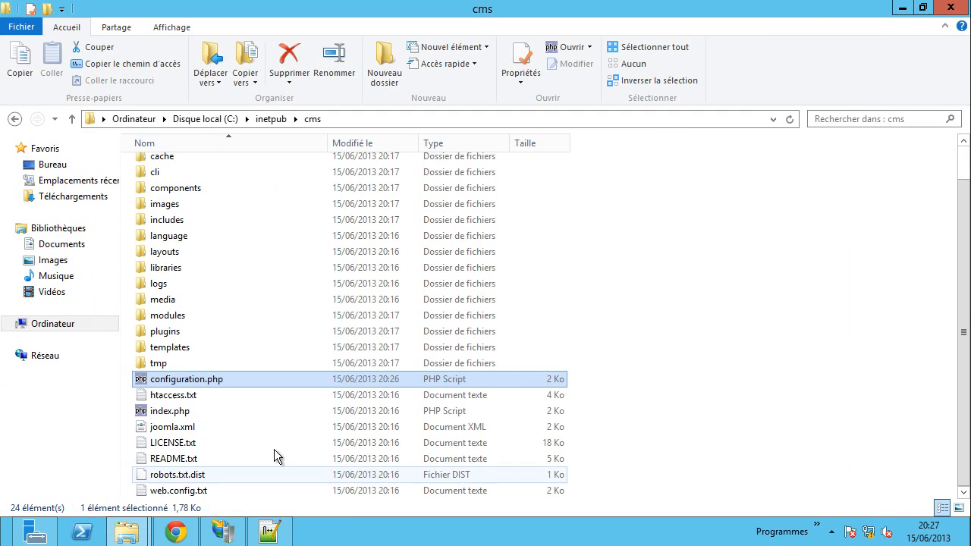
{"action": "left_click", "coordinate": [273, 119]}
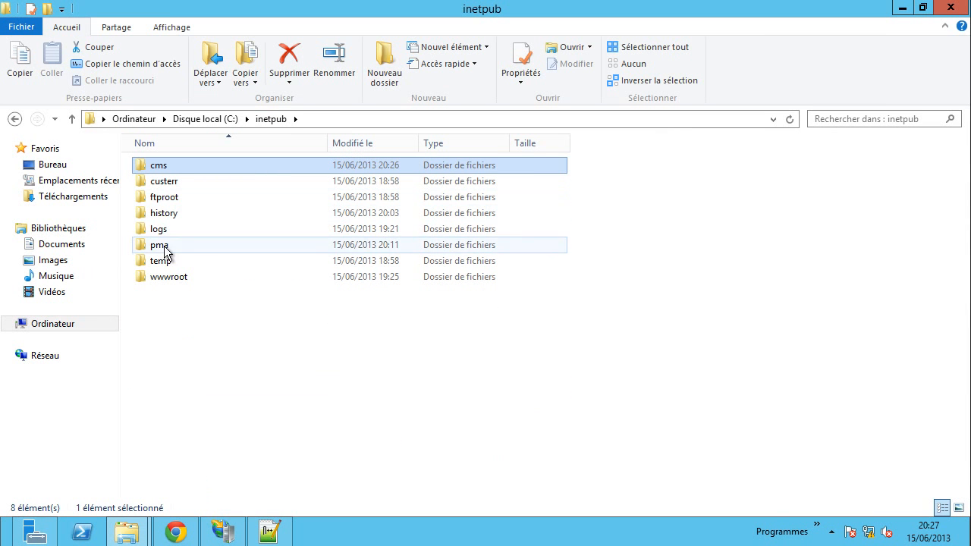
{"action": "double_click", "coordinate": [164, 251]}
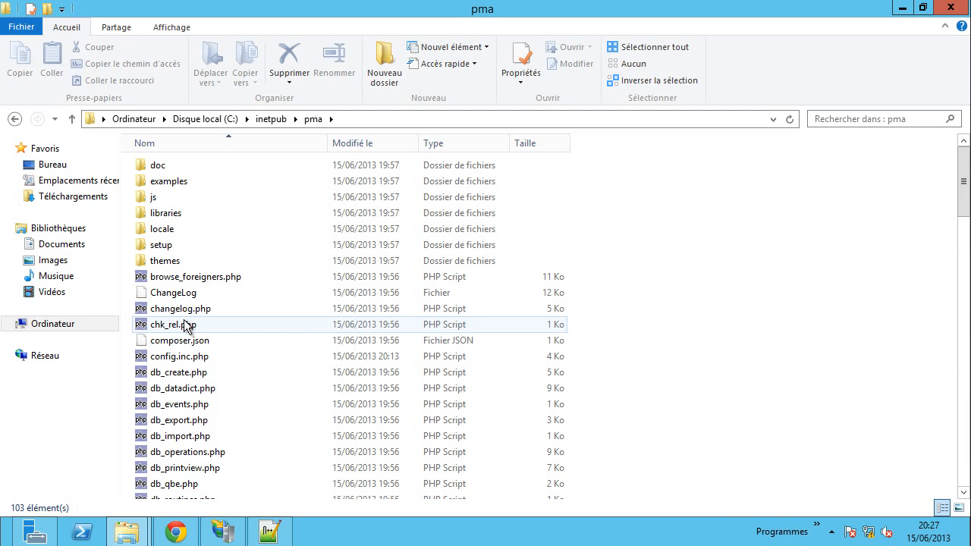
{"action": "left_click", "coordinate": [188, 359]}
{"action": "left_click", "coordinate": [180, 359]}
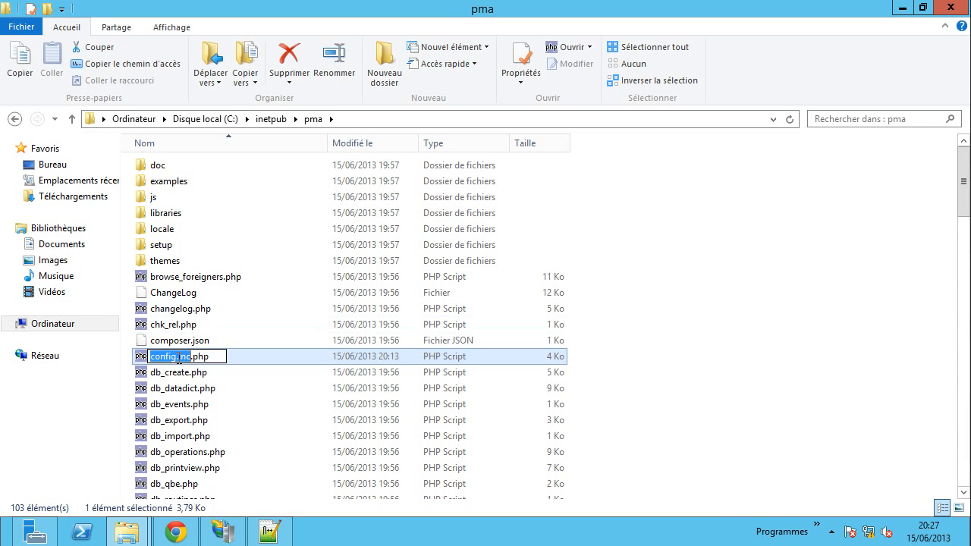
{"action": "left_click", "coordinate": [178, 357]}
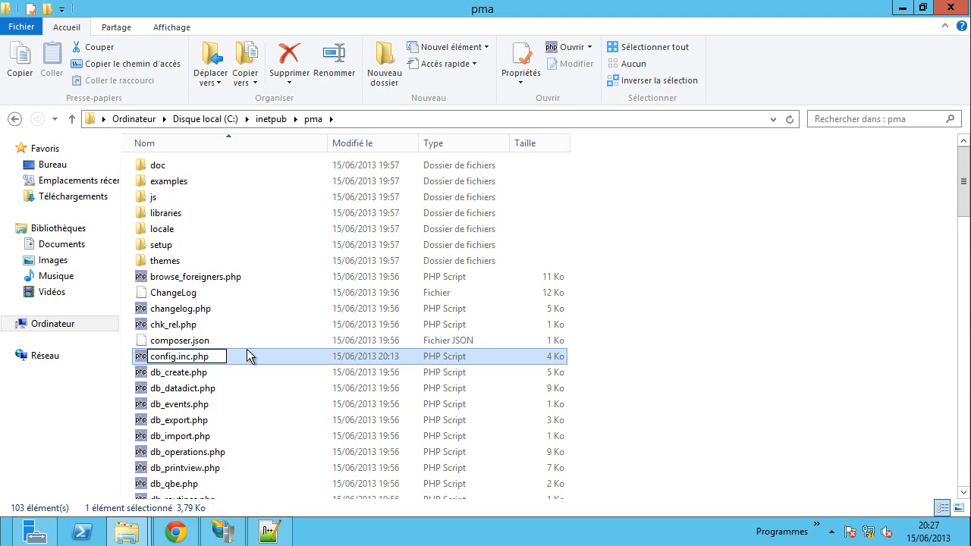
{"action": "type", "text": "sample"}
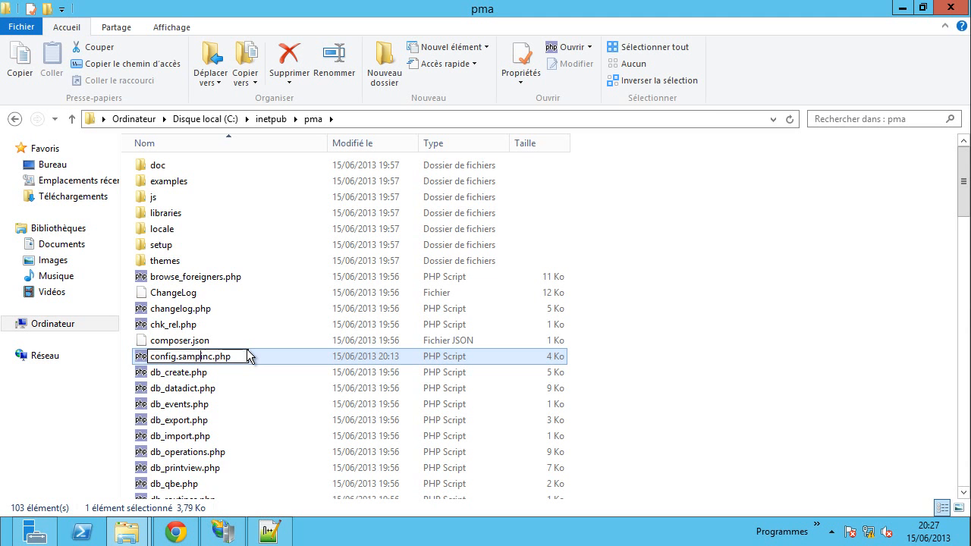
{"action": "type", "text": "."}
{"action": "left_click", "coordinate": [732, 342]}
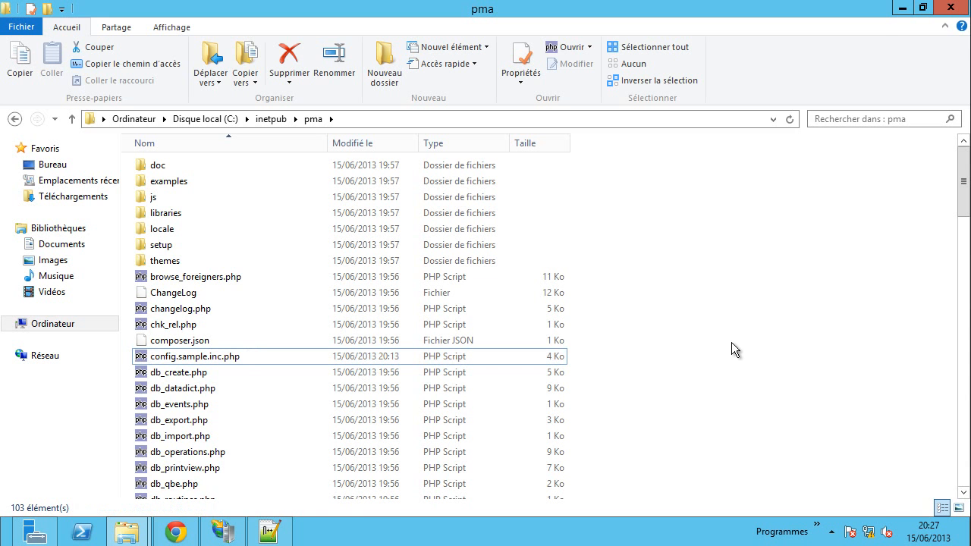
{"action": "left_click", "coordinate": [175, 533]}
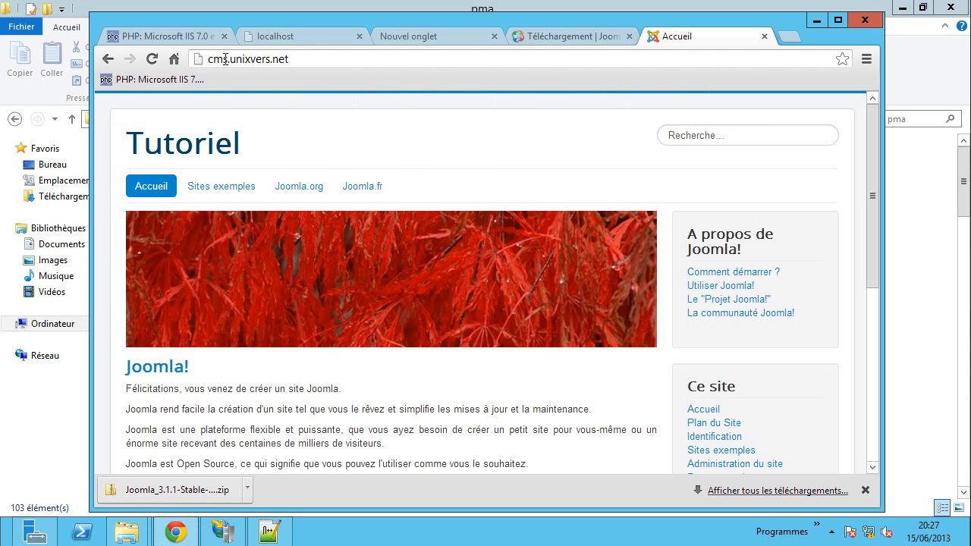
- Load pma.unixvers.net, whose login page reports the MySQL connection is not allowed
{"action": "left_click_drag", "start_coordinate": [227, 59], "coordinate": [201, 60]}
{"action": "type", "text": "pma"}
{"action": "key", "text": "Return"}
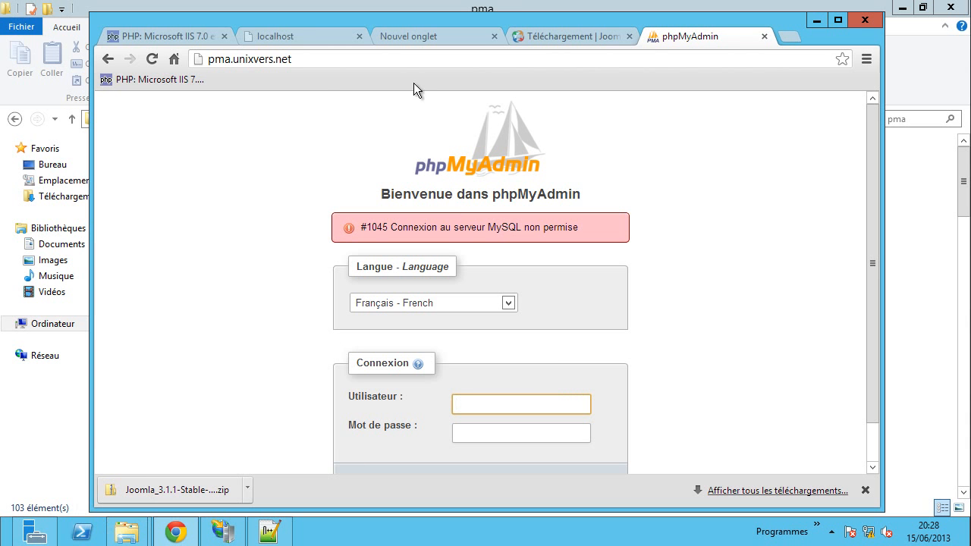
- Open the phpMyAdmin setup page at pma.unixvers.net/setup
{"action": "triple_click", "coordinate": [337, 59]}
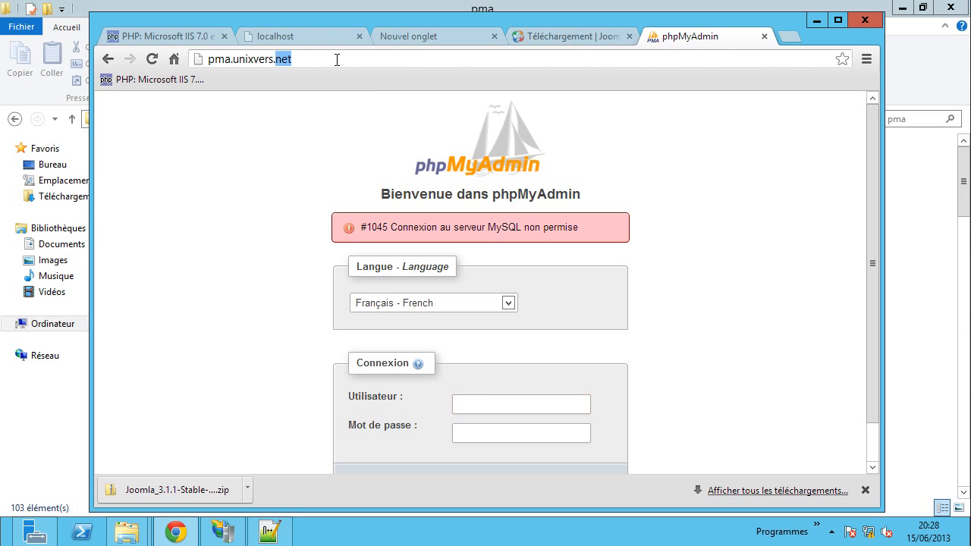
{"action": "left_click", "coordinate": [336, 60]}
{"action": "type", "text": "/s"}
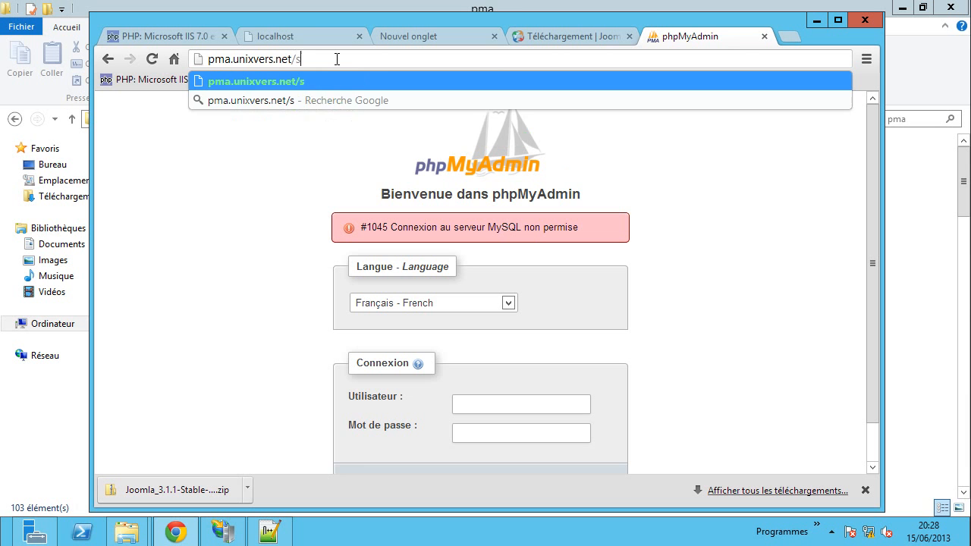
{"action": "type", "text": "etup"}
{"action": "key", "text": "Return"}
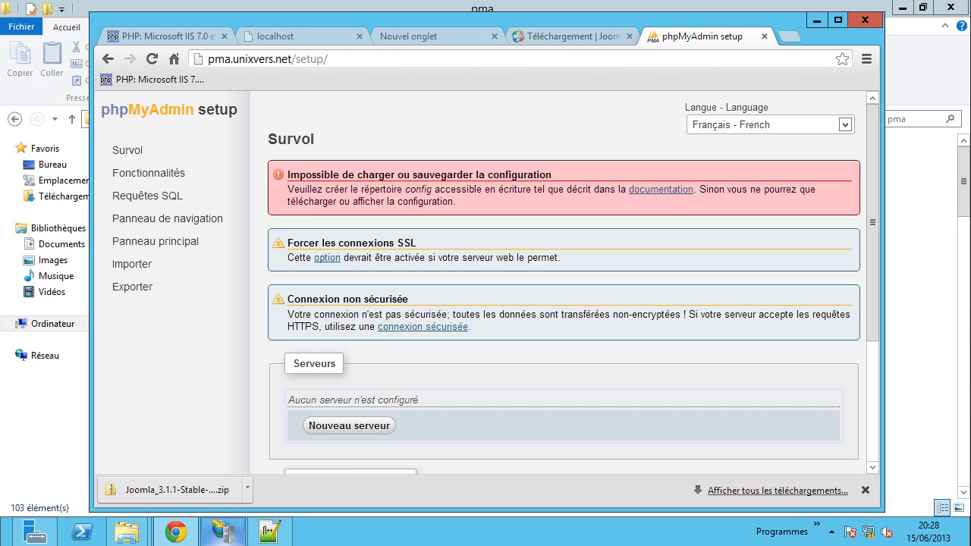
- Create a new folder named config inside the pma folder
{"action": "mouse_move", "coordinate": [126, 533]}
{"action": "left_click", "coordinate": [204, 466]}
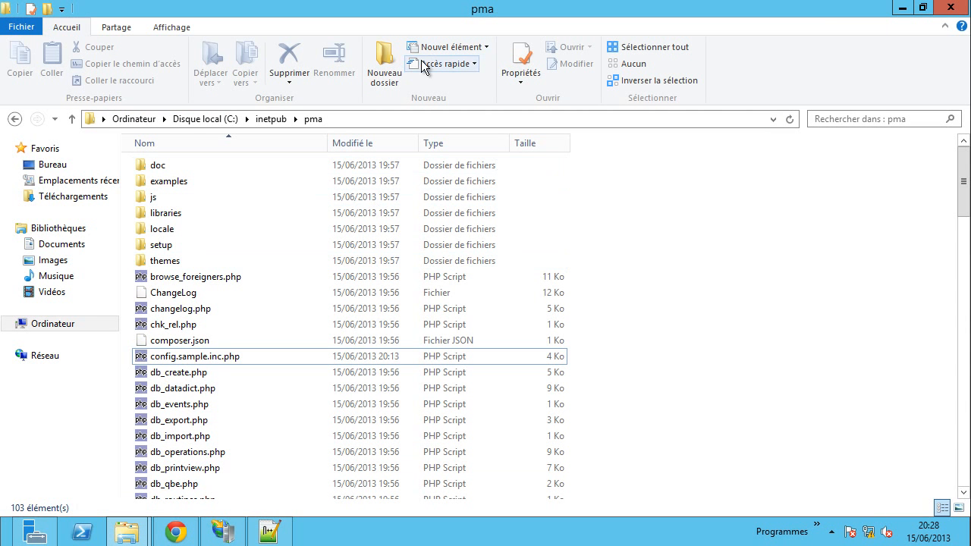
{"action": "left_click", "coordinate": [393, 69]}
{"action": "type", "text": "c"}
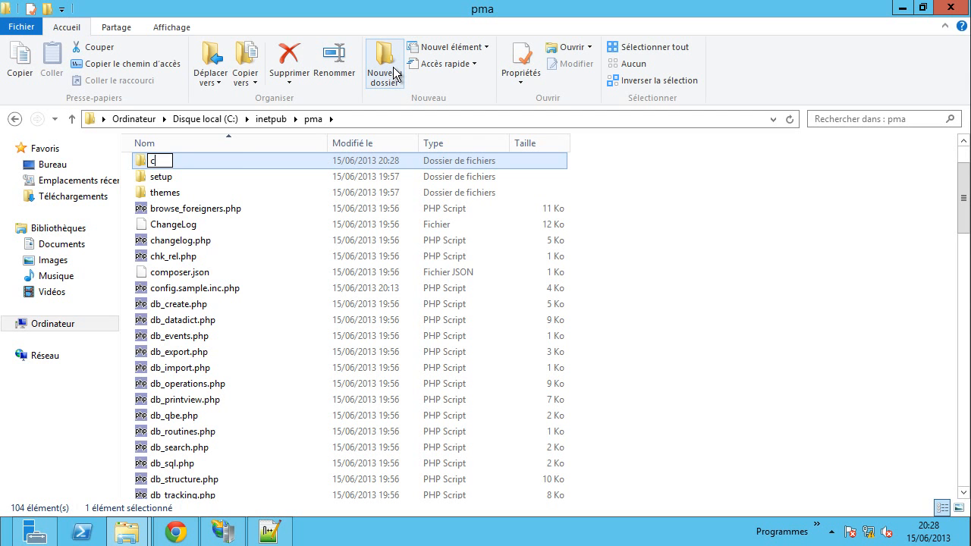
{"action": "type", "text": "onfig"}
{"action": "left_click", "coordinate": [709, 212]}
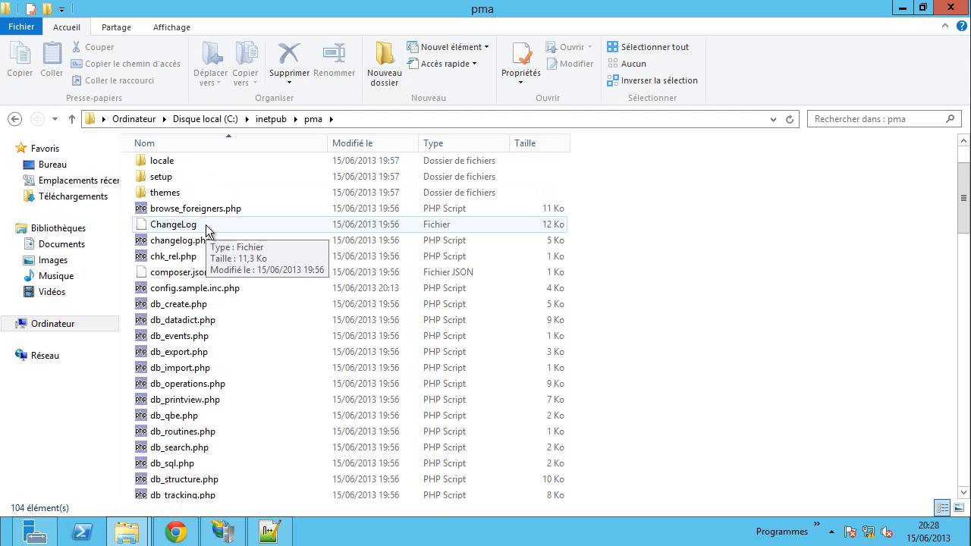
- Grant Tout le monde Modification permission on the config folder and apply it
{"action": "scroll", "coordinate": [208, 228], "scroll_direction": "up", "scroll_amount": 2}
{"action": "right_click", "coordinate": [168, 174]}
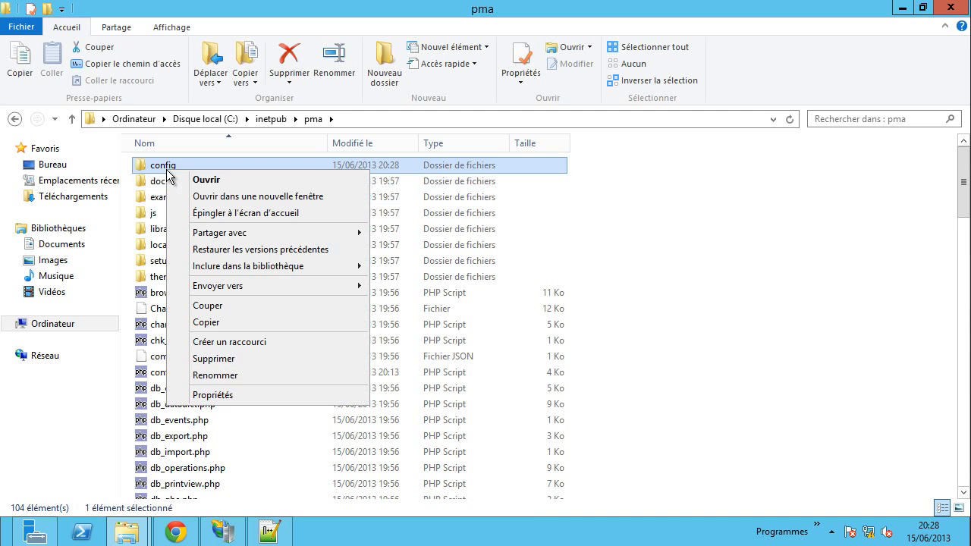
{"action": "left_click", "coordinate": [220, 395]}
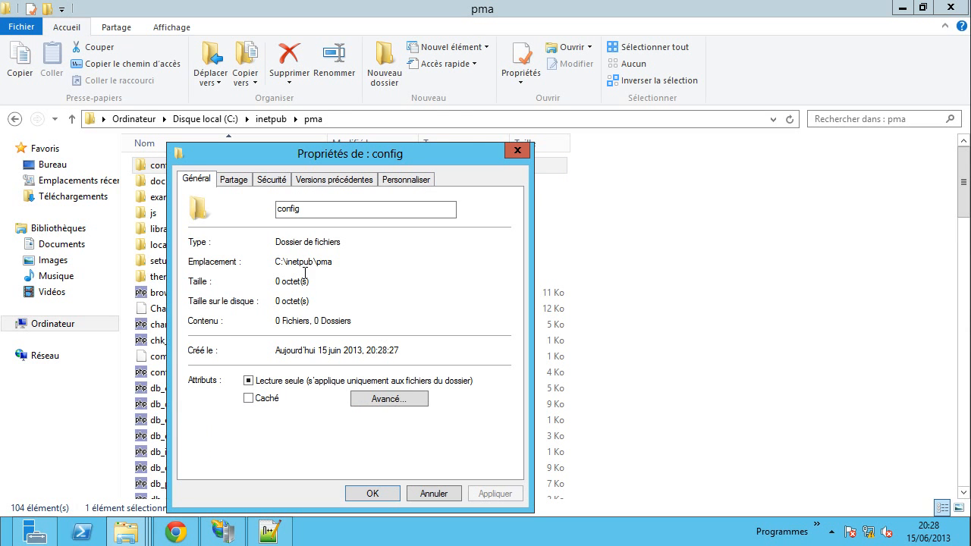
{"action": "left_click", "coordinate": [275, 180]}
{"action": "left_click", "coordinate": [488, 305]}
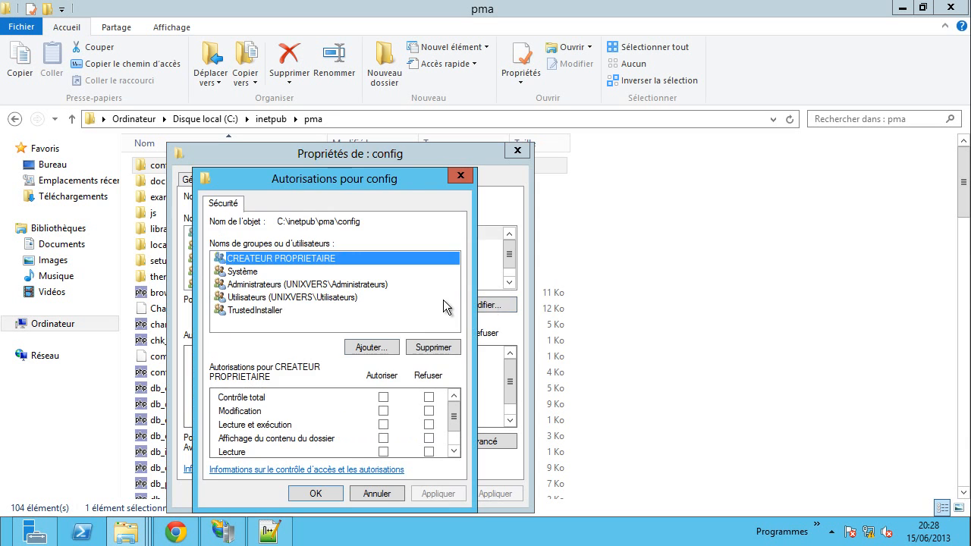
{"action": "left_click", "coordinate": [383, 348]}
{"action": "type", "text": "tout le monde"}
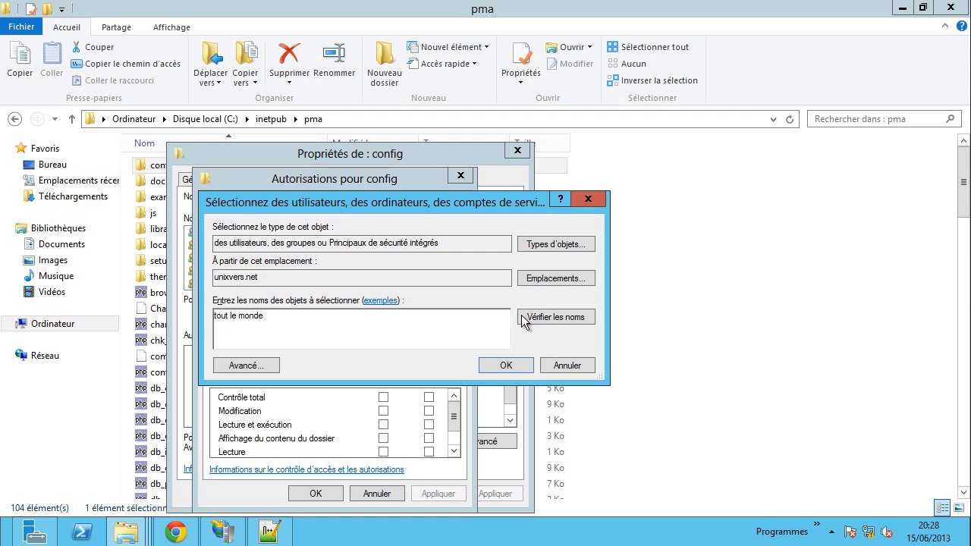
{"action": "left_click", "coordinate": [521, 315]}
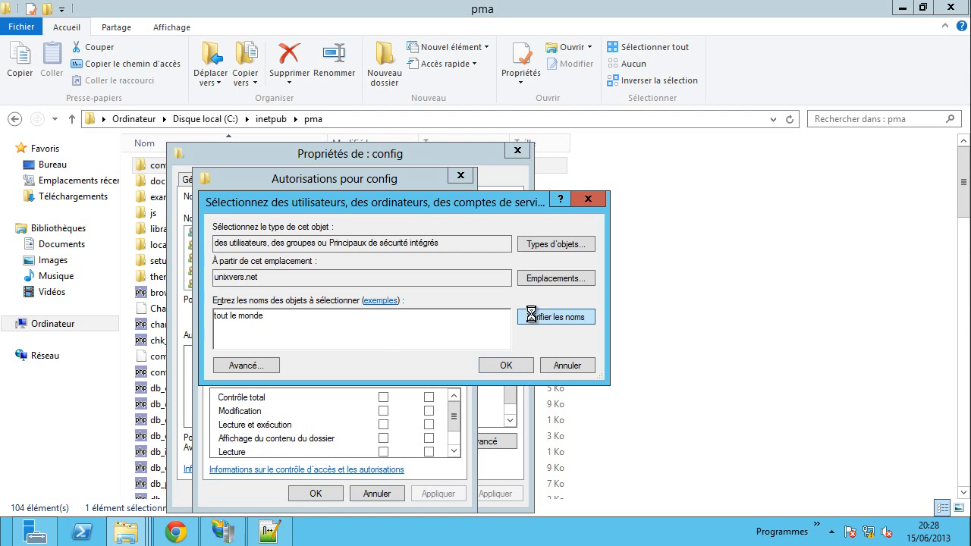
{"action": "left_click", "coordinate": [505, 366]}
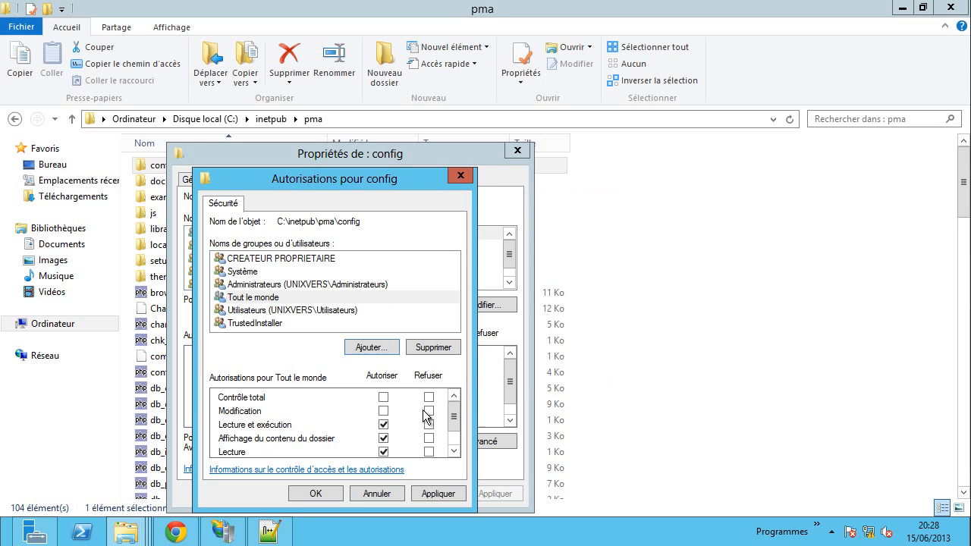
{"action": "left_click", "coordinate": [383, 411]}
{"action": "left_click", "coordinate": [454, 494]}
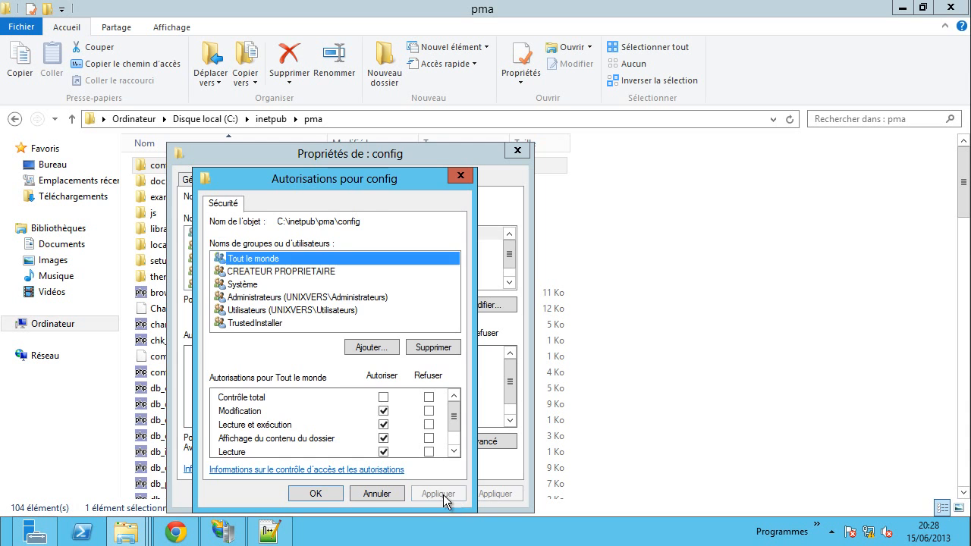
{"action": "left_click", "coordinate": [328, 493]}
{"action": "left_click", "coordinate": [371, 492]}
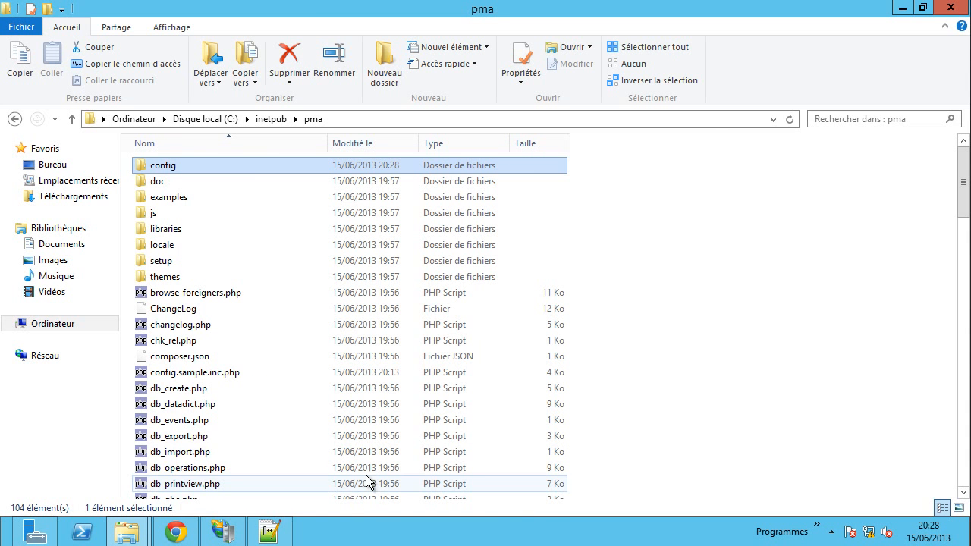
{"action": "left_click", "coordinate": [179, 533]}
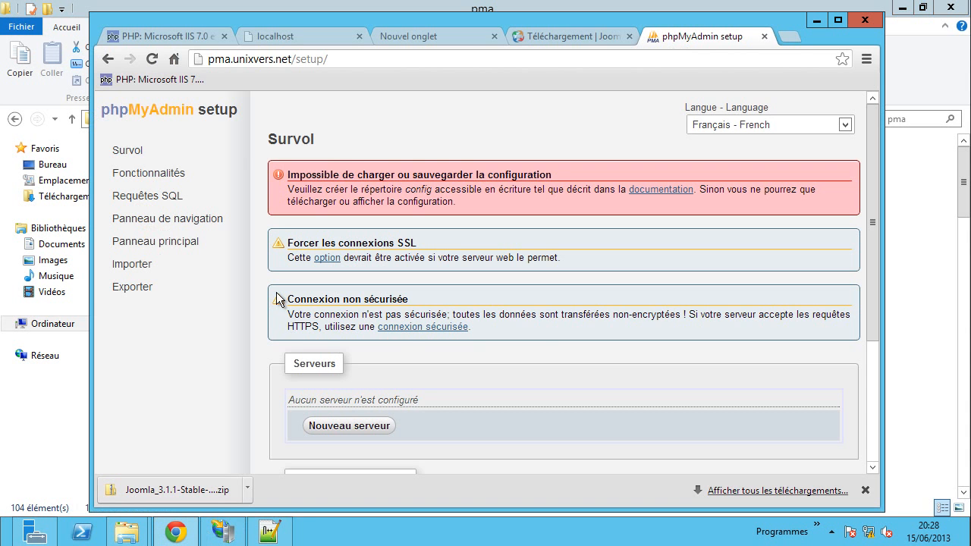
- Reload setup, add a new localhost server and enter PhpMyAdmin as its display name
{"action": "left_click", "coordinate": [152, 58]}
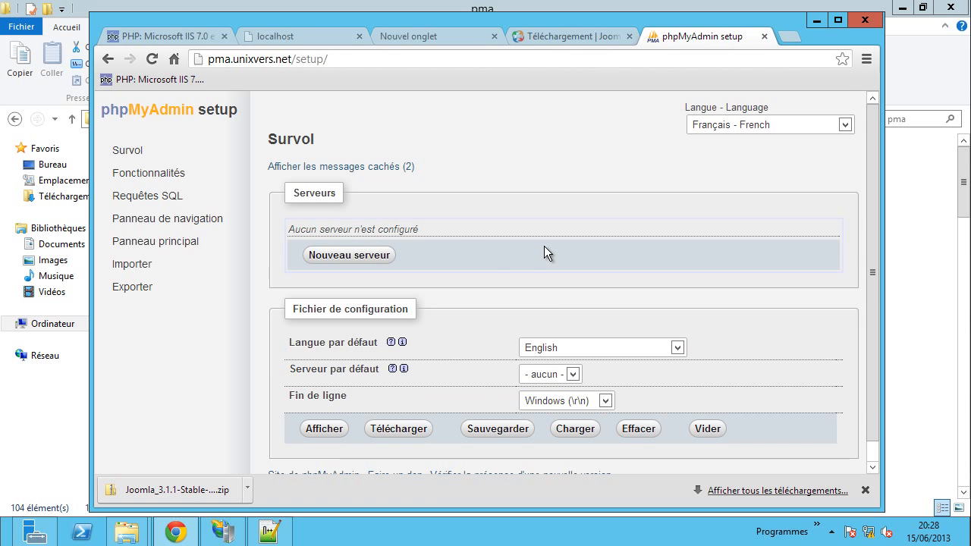
{"action": "scroll", "coordinate": [544, 246], "scroll_direction": "down", "scroll_amount": 1}
{"action": "left_click", "coordinate": [351, 234]}
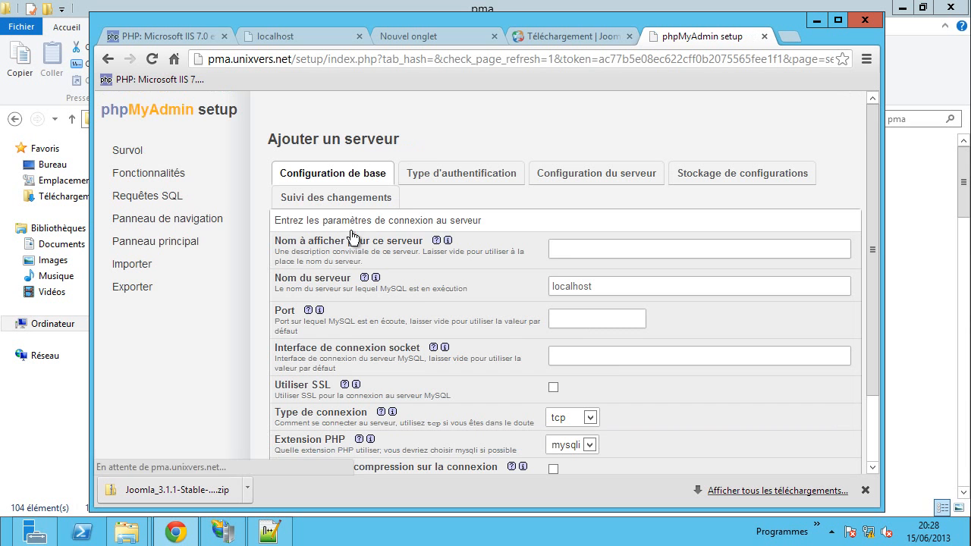
{"action": "left_click", "coordinate": [617, 252]}
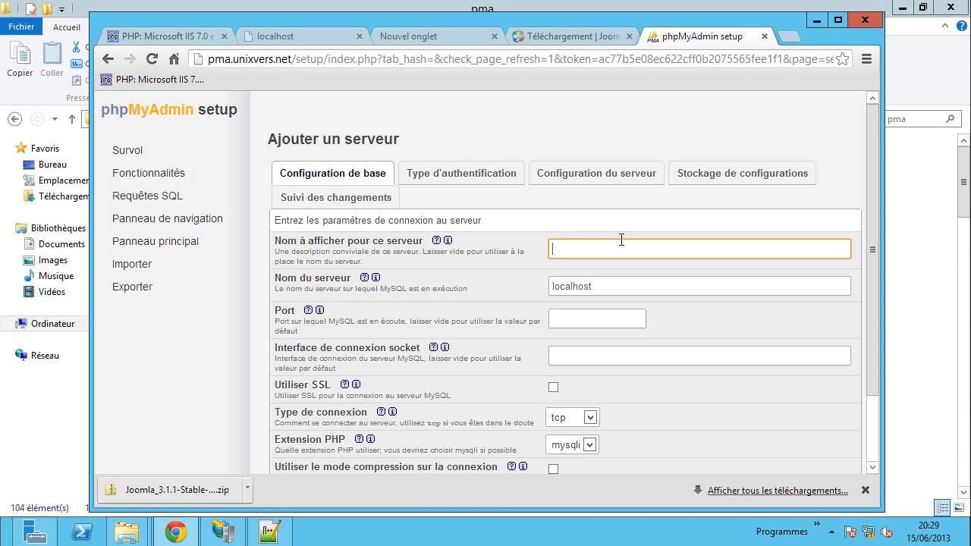
{"action": "type", "text": "PhpMyAdmin"}
{"action": "scroll", "coordinate": [461, 349], "scroll_direction": "down", "scroll_amount": 1}
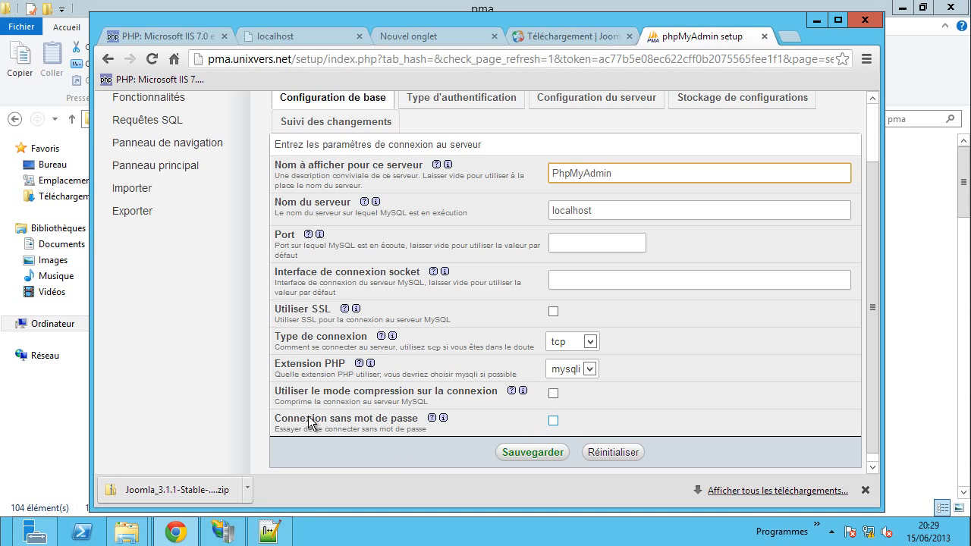
{"action": "scroll", "coordinate": [407, 333], "scroll_direction": "up", "scroll_amount": 1}
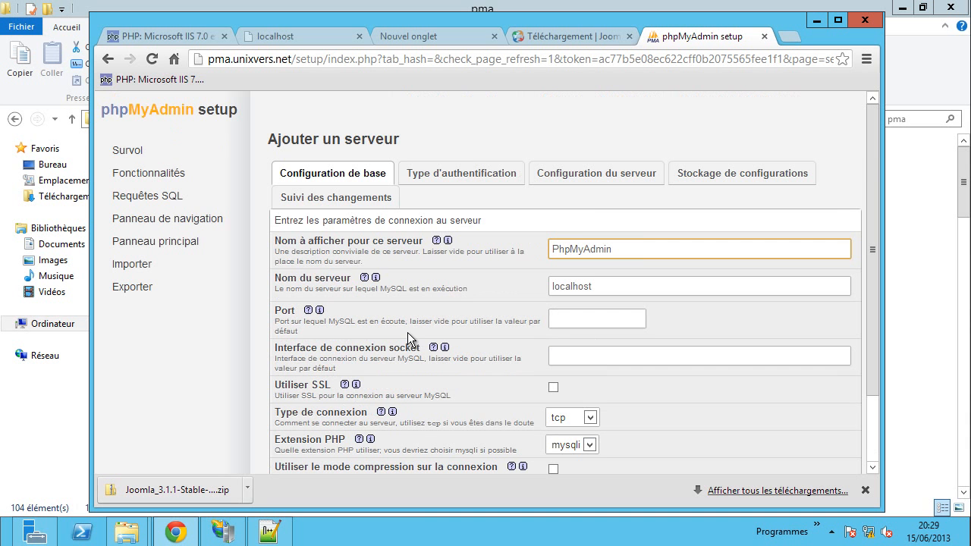
{"action": "scroll", "coordinate": [427, 349], "scroll_direction": "down", "scroll_amount": 1}
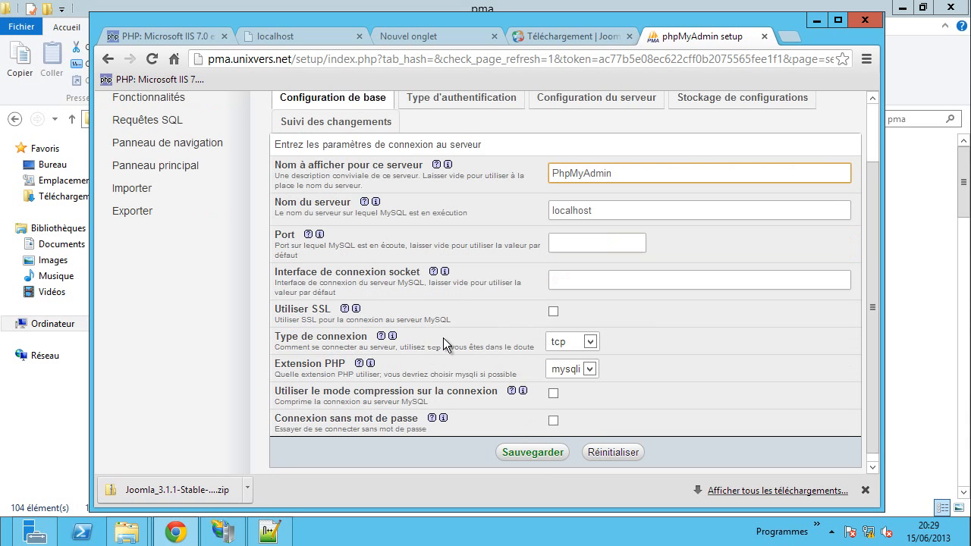
{"action": "scroll", "coordinate": [443, 338], "scroll_direction": "up", "scroll_amount": 1}
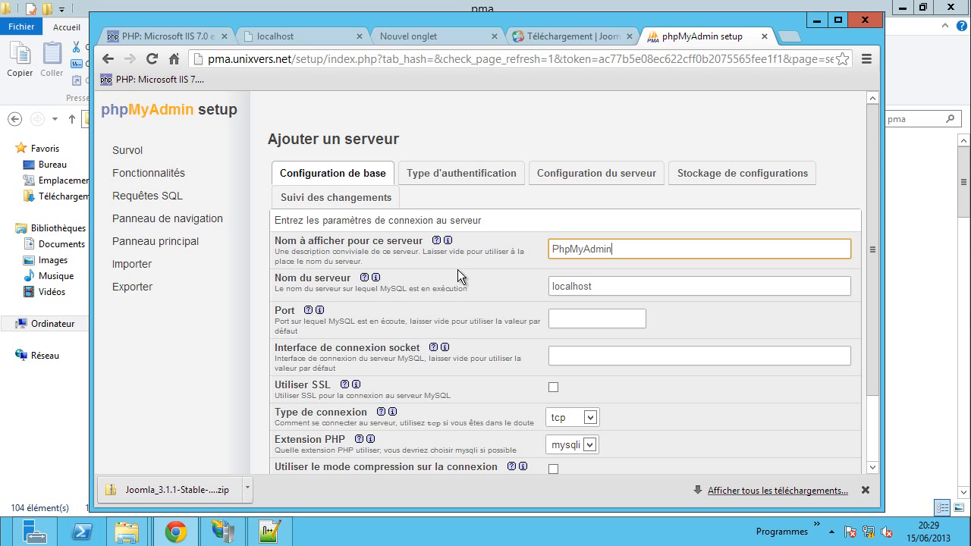
{"action": "scroll", "coordinate": [460, 266], "scroll_direction": "down", "scroll_amount": 1}
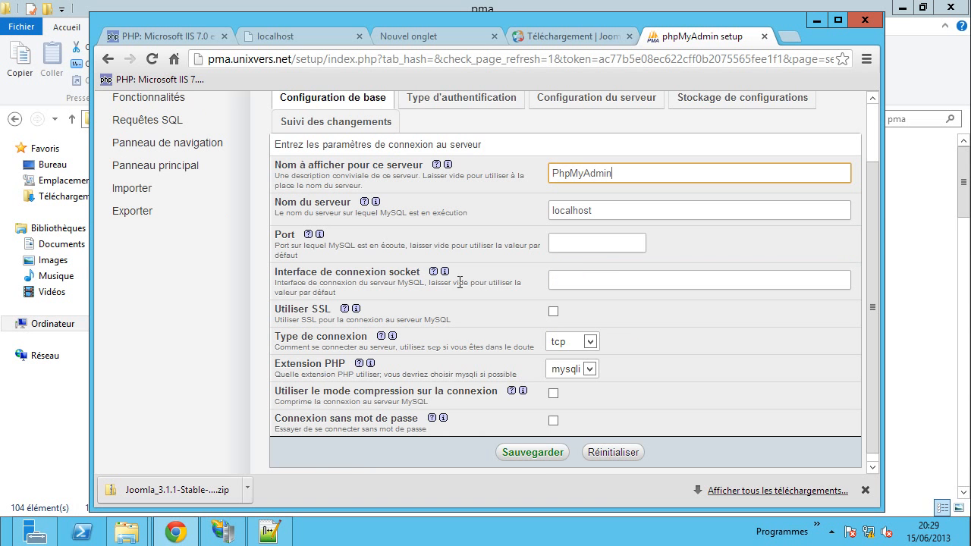
- Save the PhpMyAdmin server and open server 1 for editing
{"action": "left_click", "coordinate": [518, 453]}
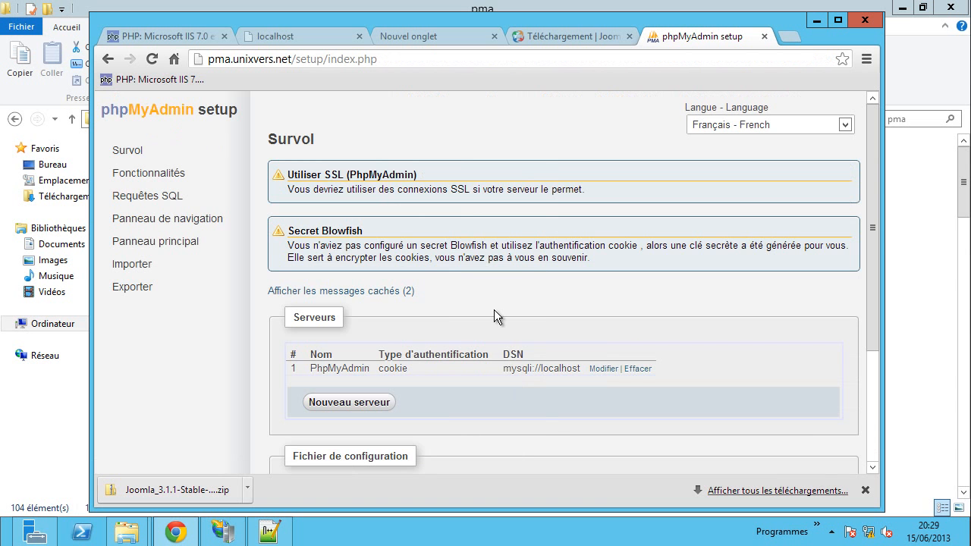
{"action": "scroll", "coordinate": [494, 310], "scroll_direction": "down", "scroll_amount": 1}
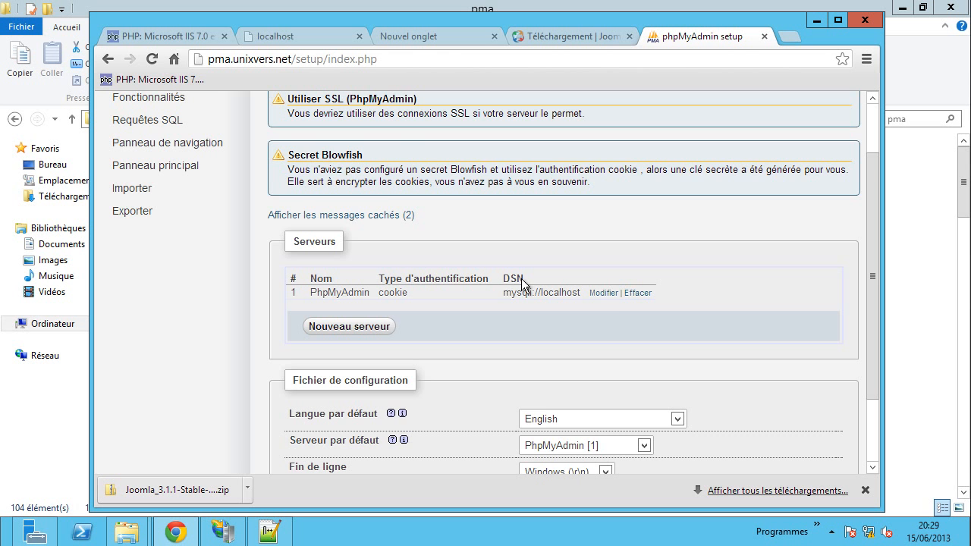
{"action": "left_click", "coordinate": [613, 293]}
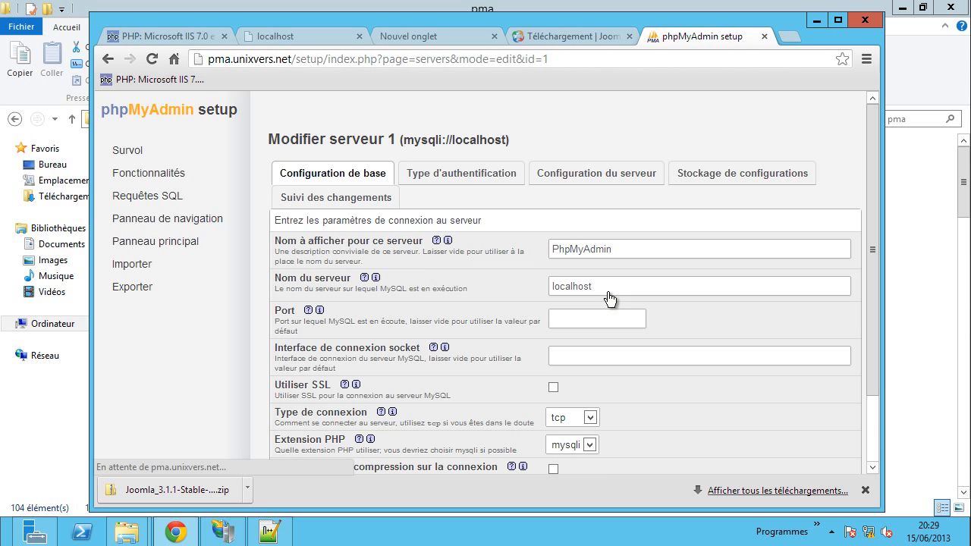
- Review the authentication and server configuration tabs, then open Stockage de configurations
{"action": "left_click", "coordinate": [472, 175]}
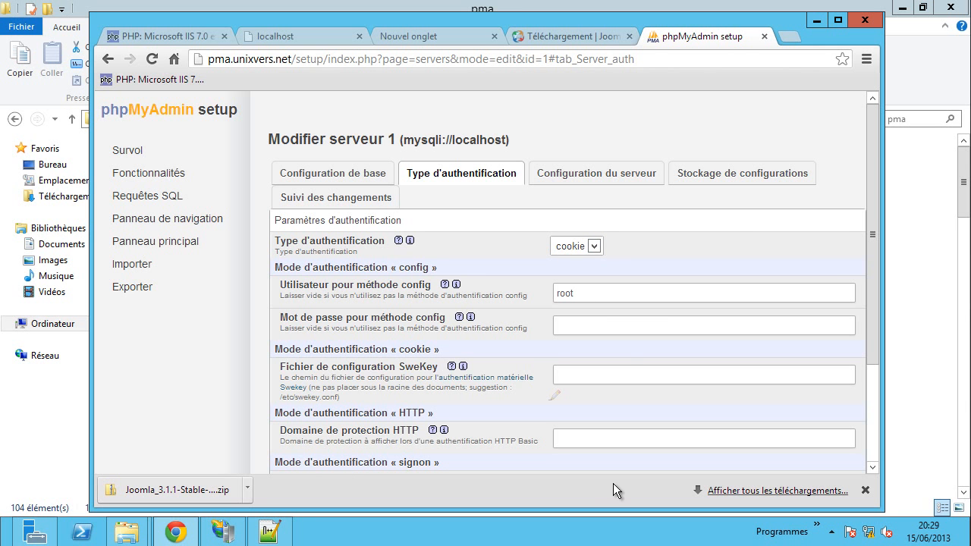
{"action": "left_click", "coordinate": [584, 174]}
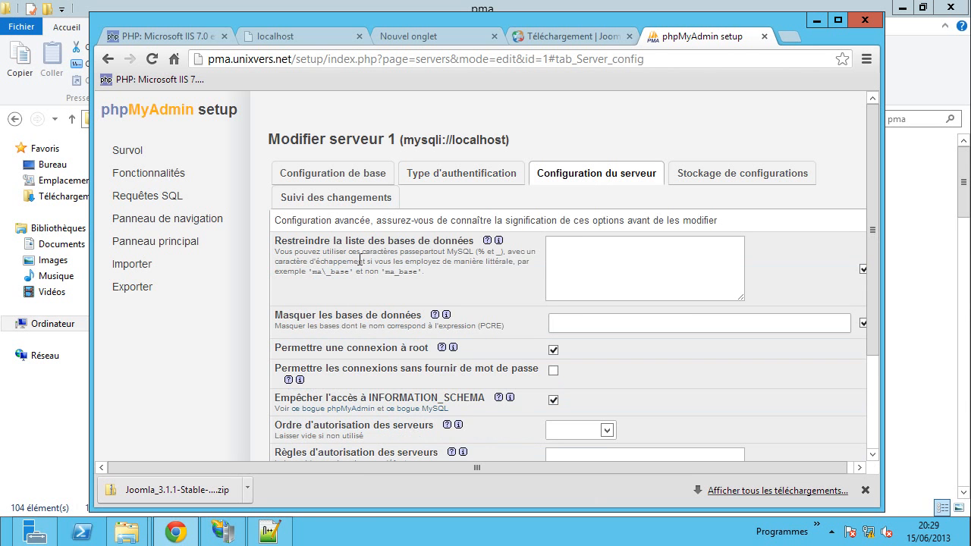
{"action": "scroll", "coordinate": [364, 255], "scroll_direction": "down", "scroll_amount": 1}
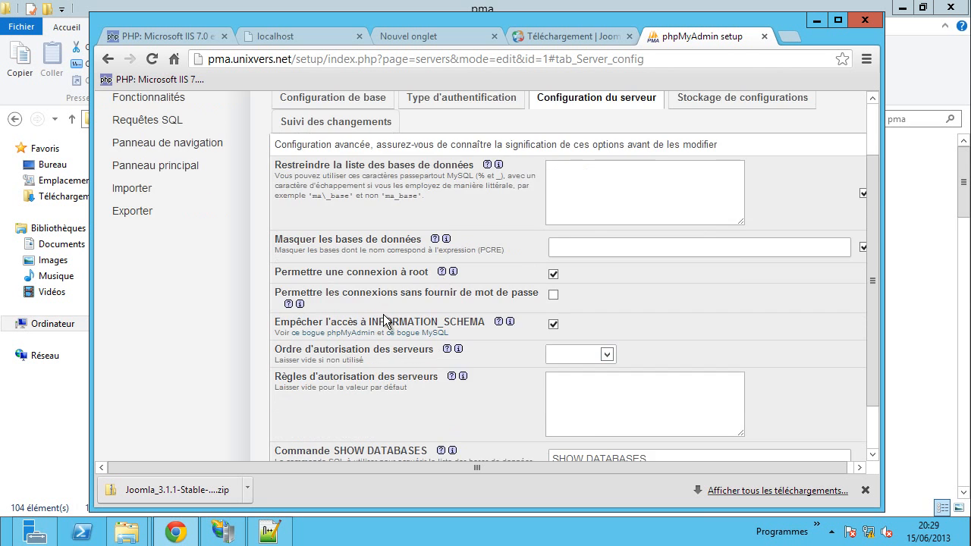
{"action": "scroll", "coordinate": [384, 319], "scroll_direction": "down", "scroll_amount": 1}
{"action": "scroll", "coordinate": [386, 321], "scroll_direction": "up", "scroll_amount": 2}
{"action": "left_click", "coordinate": [764, 180]}
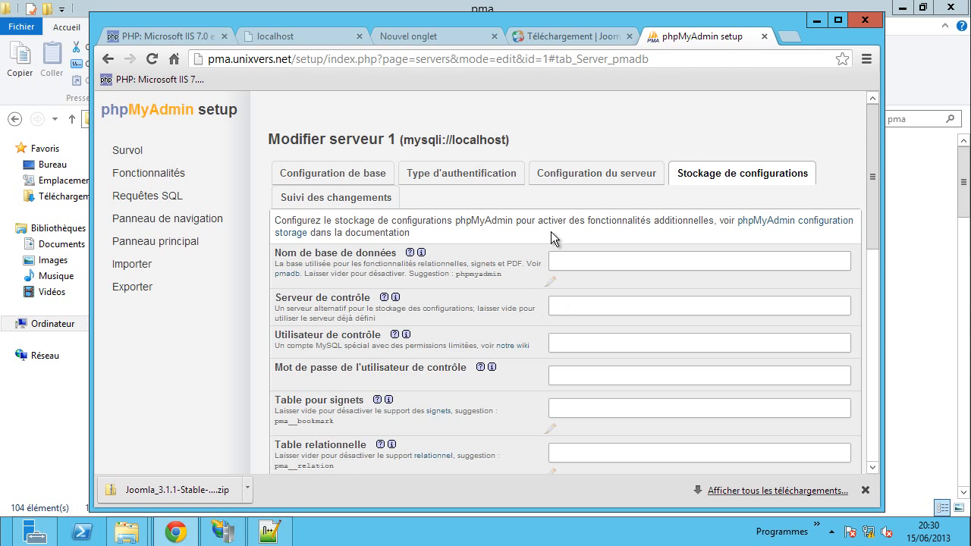
{"action": "scroll", "coordinate": [504, 269], "scroll_direction": "down", "scroll_amount": 7}
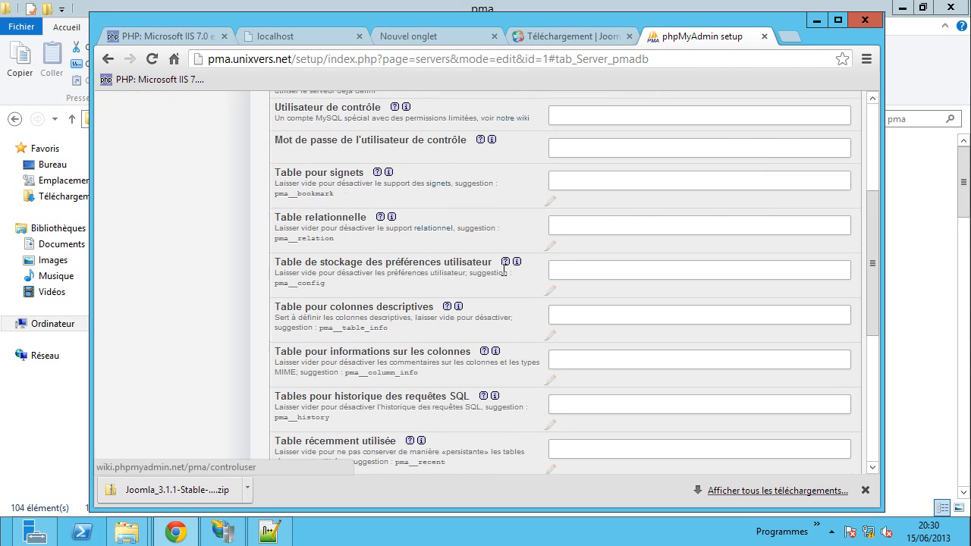
- Fill in the suggested pma__ names for PDF, designer, tracking, history, column info and recent tables
{"action": "scroll", "coordinate": [503, 269], "scroll_direction": "down", "scroll_amount": 2}
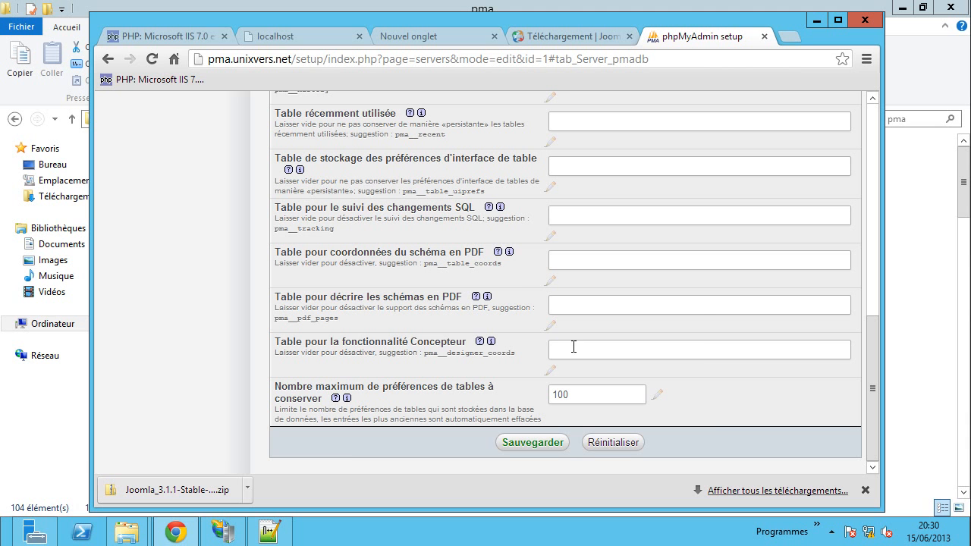
{"action": "left_click", "coordinate": [551, 325]}
{"action": "left_click", "coordinate": [551, 370]}
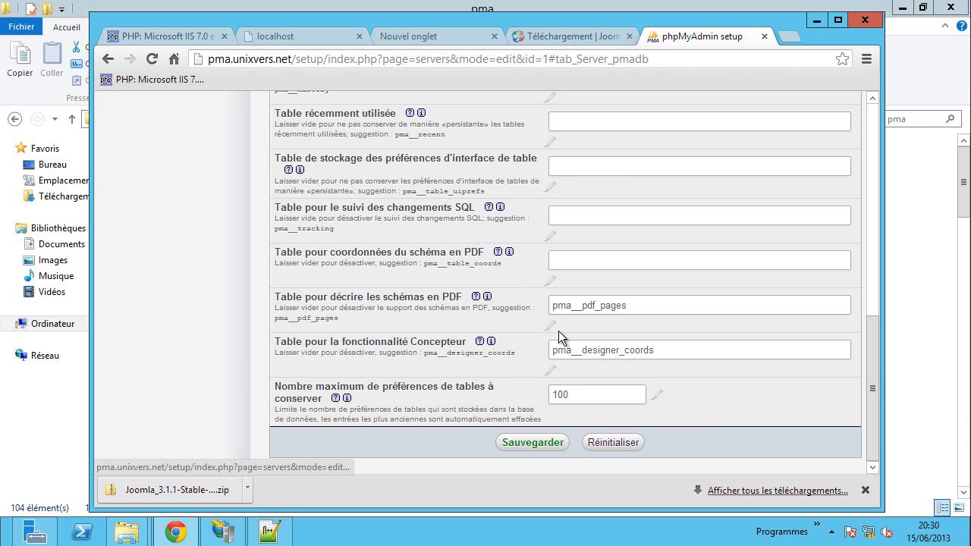
{"action": "left_click", "coordinate": [551, 280]}
{"action": "left_click", "coordinate": [551, 236]}
{"action": "left_click", "coordinate": [551, 187]}
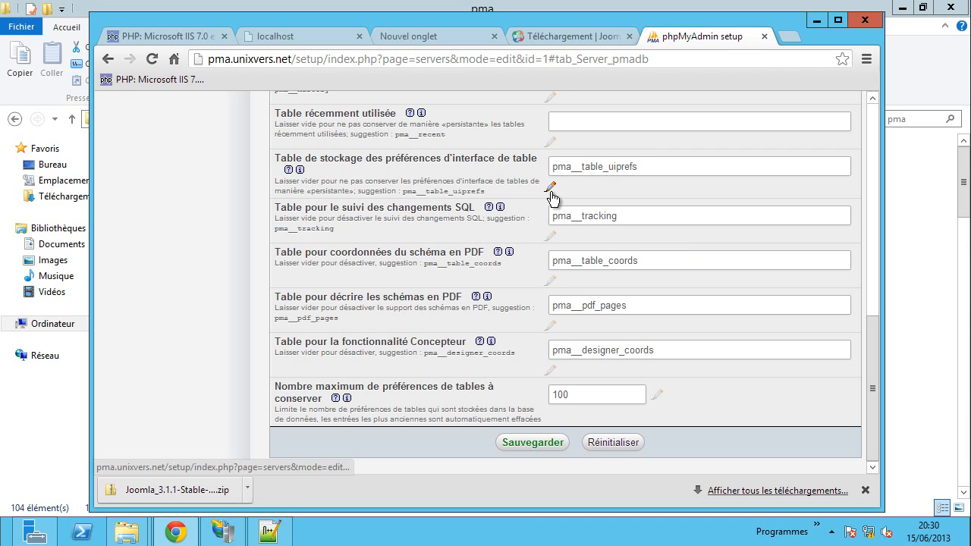
{"action": "left_click", "coordinate": [550, 142]}
{"action": "scroll", "coordinate": [554, 163], "scroll_direction": "up", "scroll_amount": 2}
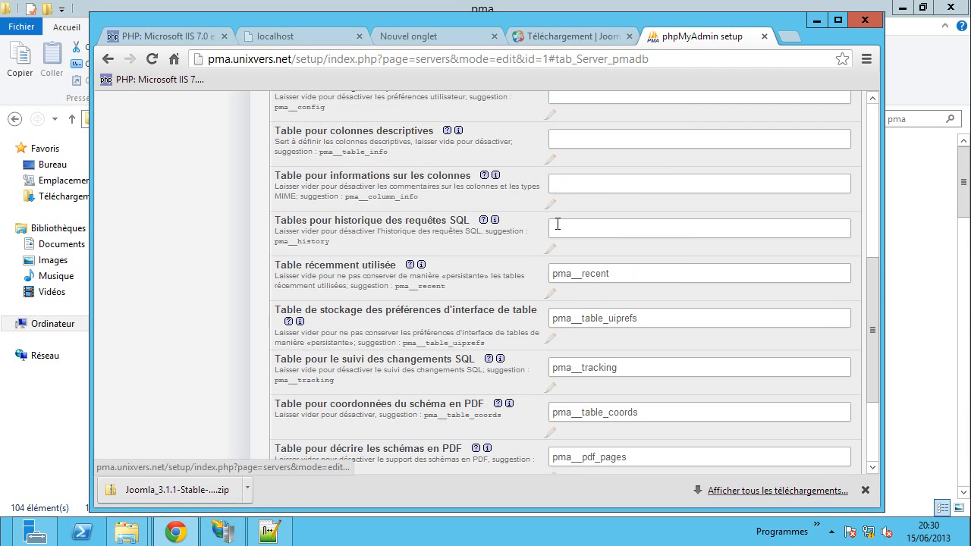
{"action": "left_click", "coordinate": [550, 248]}
{"action": "left_click", "coordinate": [550, 204]}
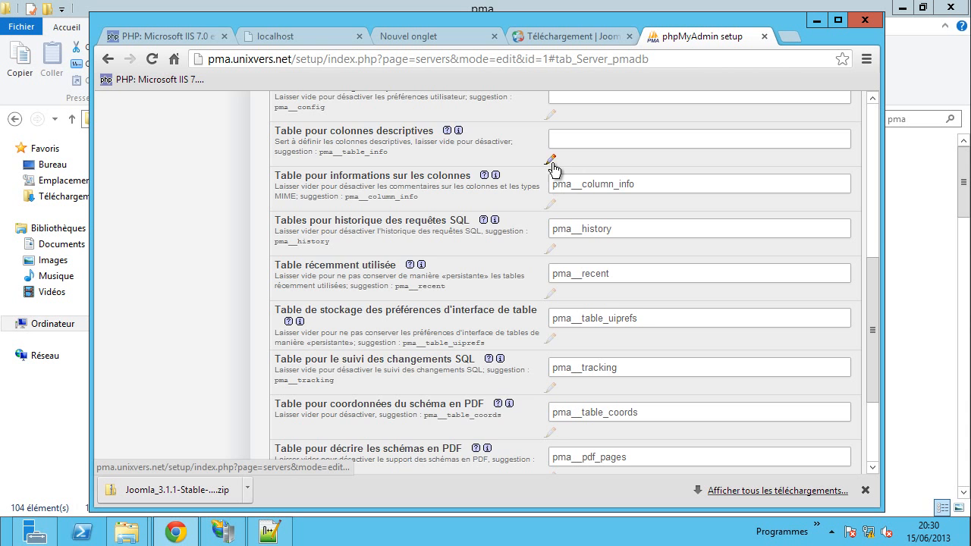
{"action": "left_click", "coordinate": [550, 158]}
- Fill in pma__userconfig, pma__relation, pma__bookmark and the phpmyadmin database name
{"action": "scroll", "coordinate": [553, 162], "scroll_direction": "up", "scroll_amount": 2}
{"action": "left_click", "coordinate": [551, 267]}
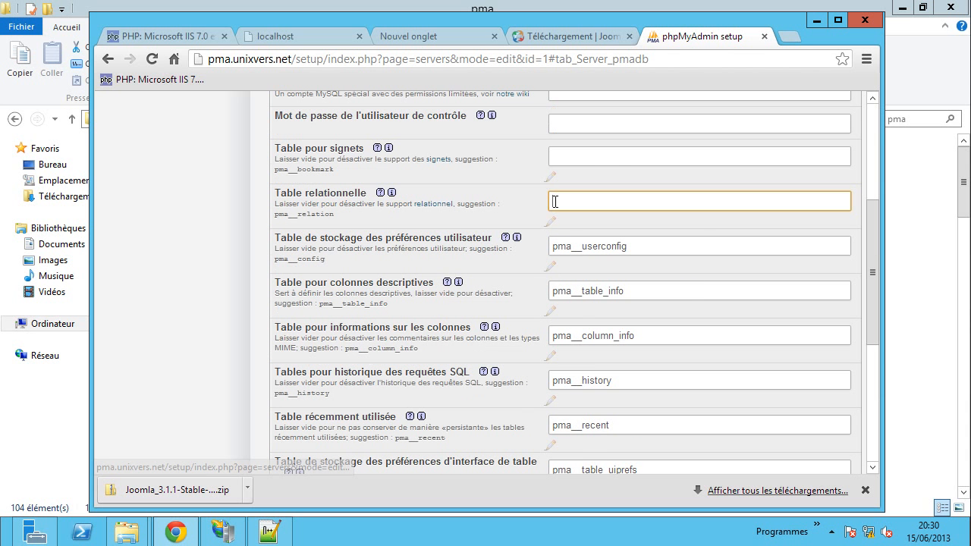
{"action": "left_click", "coordinate": [550, 221]}
{"action": "left_click", "coordinate": [551, 177]}
{"action": "scroll", "coordinate": [551, 228], "scroll_direction": "up", "scroll_amount": 3}
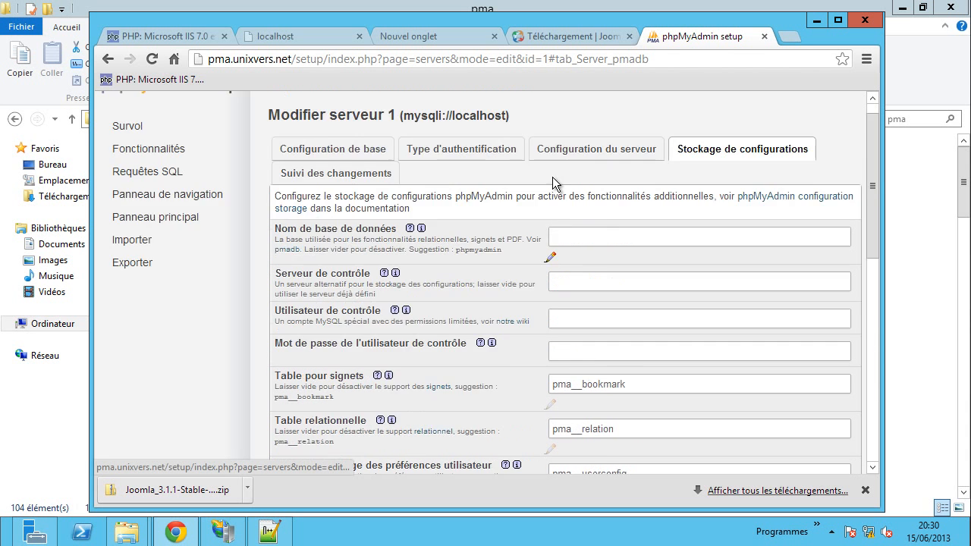
{"action": "left_click", "coordinate": [550, 256]}
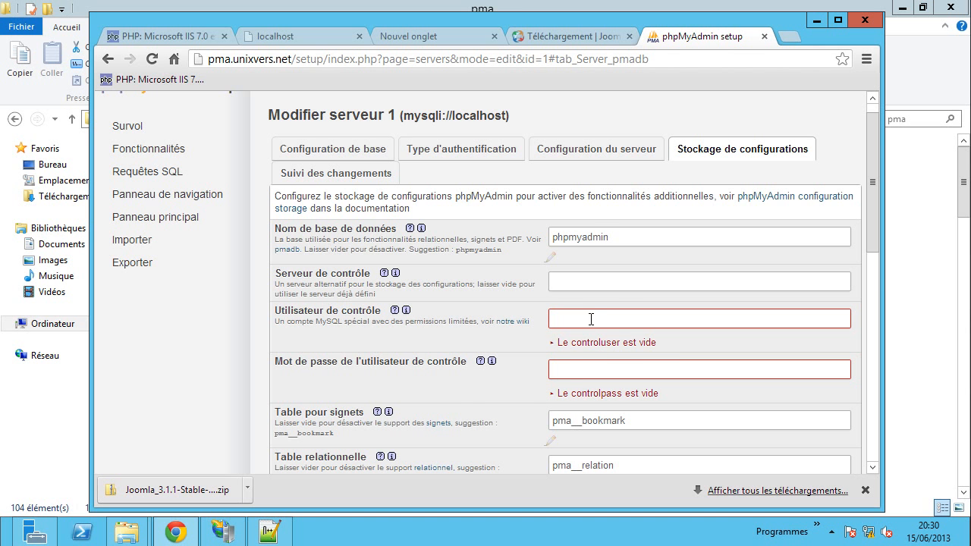
{"action": "scroll", "coordinate": [596, 320], "scroll_direction": "down", "scroll_amount": 1}
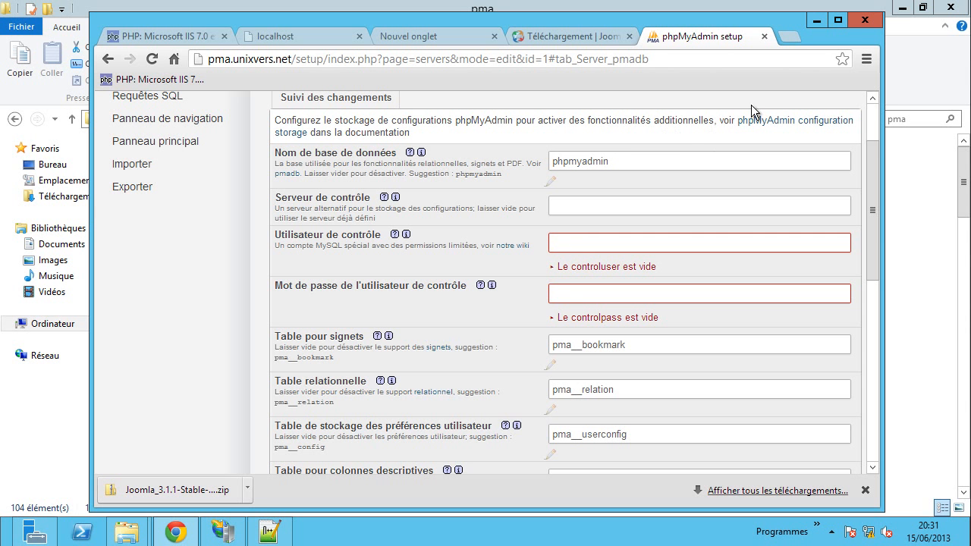
- Rename config.sample.inc.php in the pma folder back to config.inc.php
{"action": "left_click", "coordinate": [787, 36]}
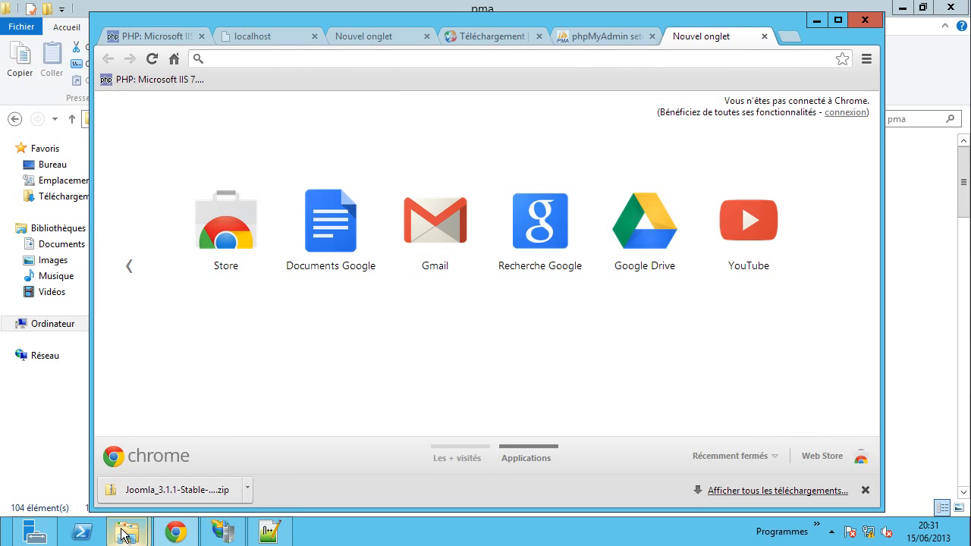
{"action": "mouse_move", "coordinate": [126, 532]}
{"action": "left_click", "coordinate": [228, 463]}
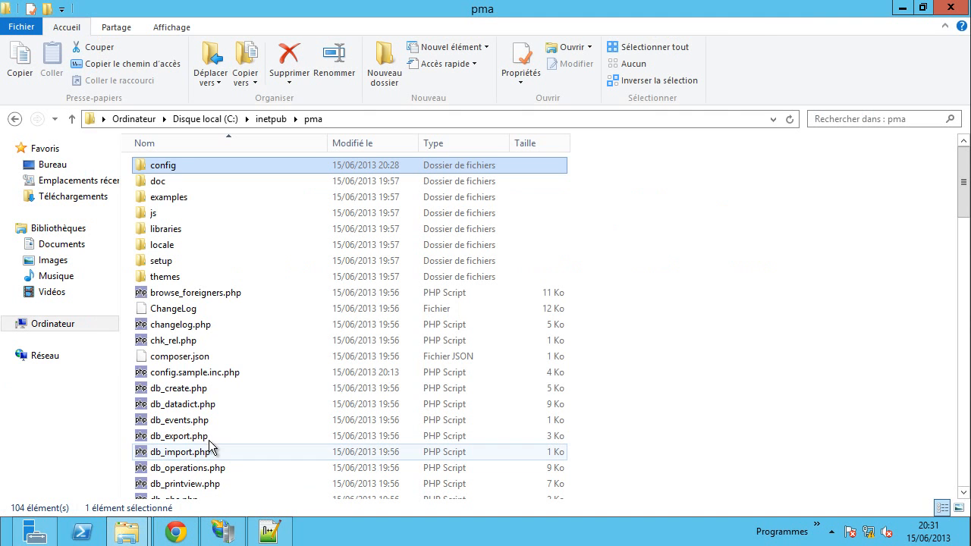
{"action": "left_click", "coordinate": [192, 374]}
{"action": "left_click", "coordinate": [210, 373]}
{"action": "left_click_drag", "start_coordinate": [209, 373], "coordinate": [177, 373]}
{"action": "key", "text": "Delete"}
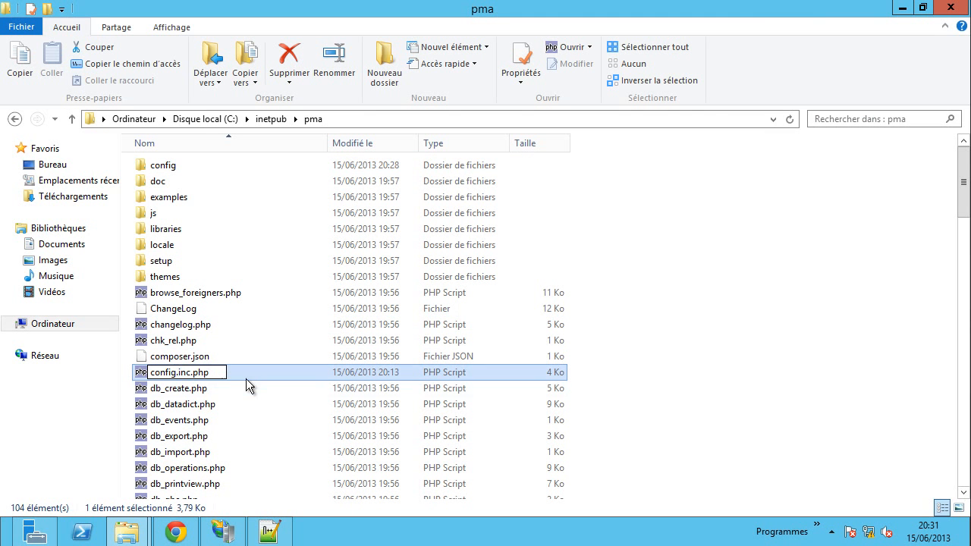
{"action": "left_click", "coordinate": [694, 377]}
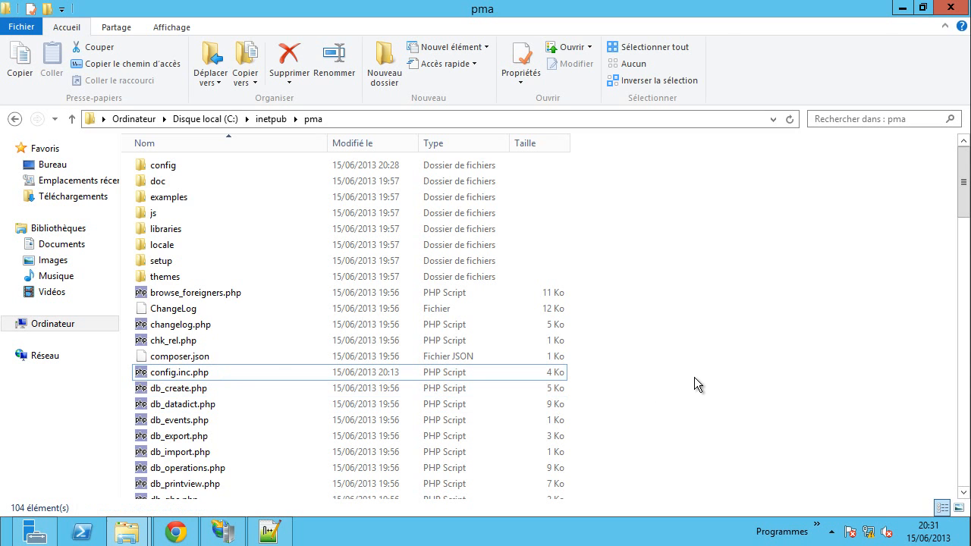
{"action": "left_click", "coordinate": [175, 532]}
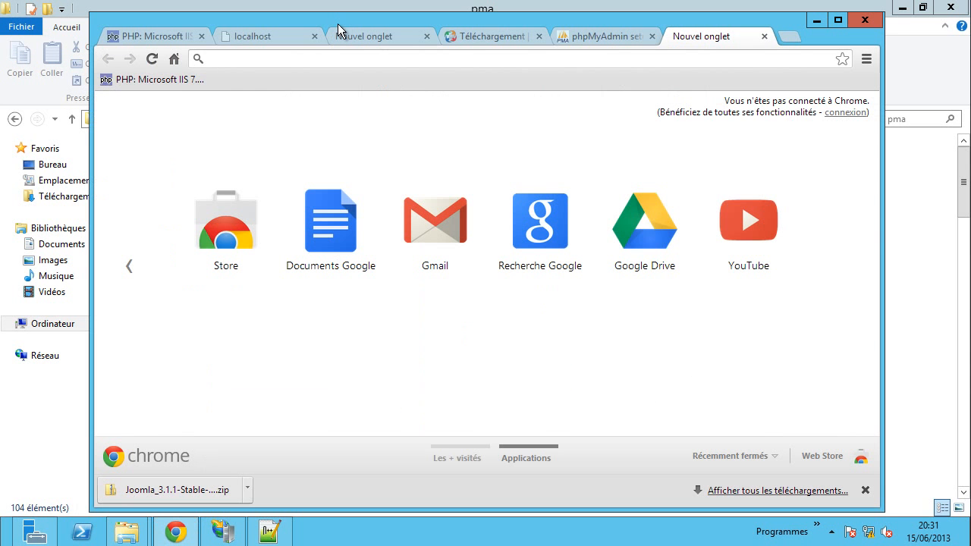
- Log in to phpMyAdmin as root at pma.unixvers.net, then return to the setup tab
{"action": "type", "text": "pma"}
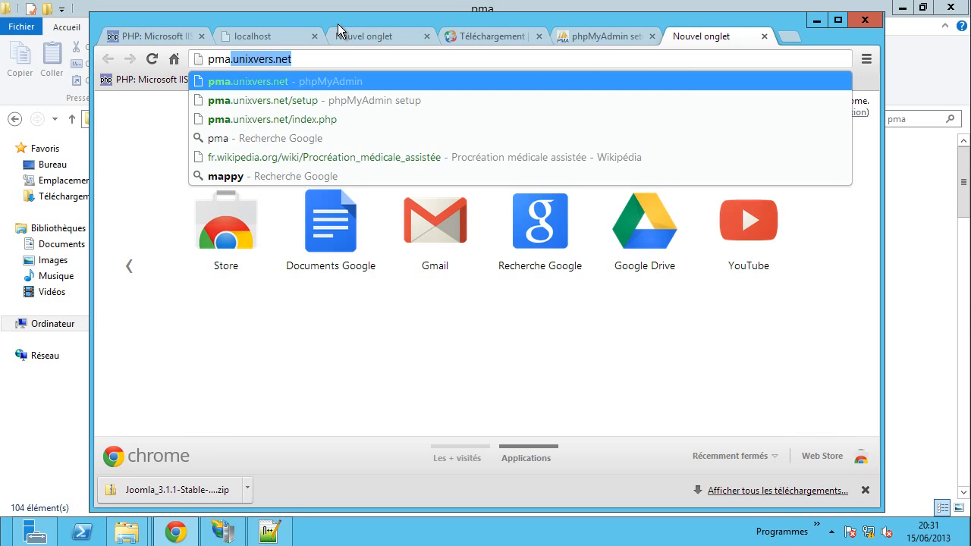
{"action": "type", "text": "."}
{"action": "key", "text": "Return"}
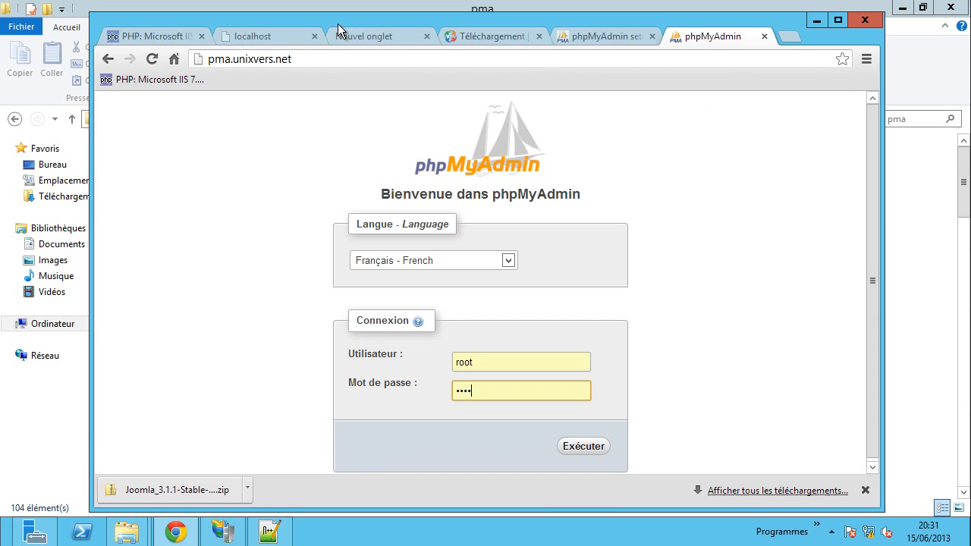
{"action": "left_click", "coordinate": [582, 446]}
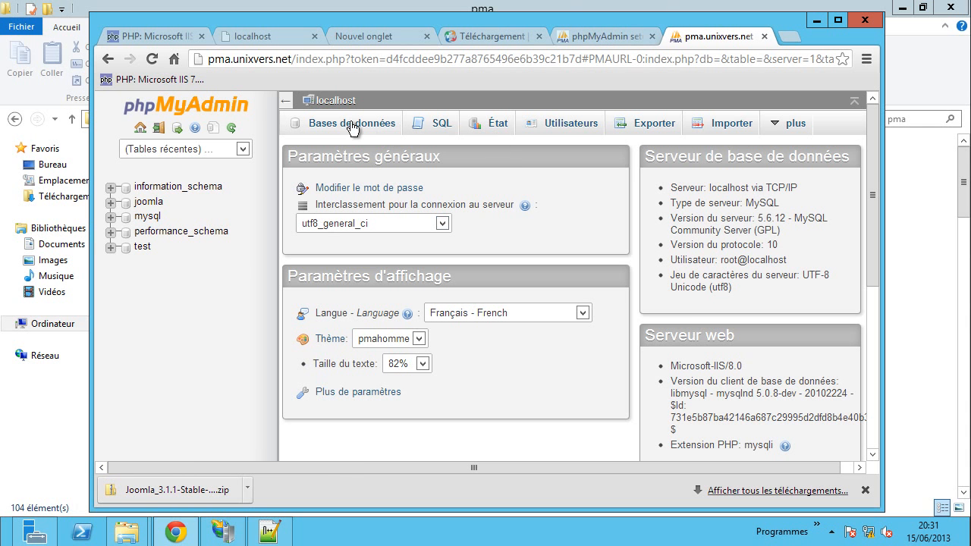
{"action": "left_click", "coordinate": [602, 39]}
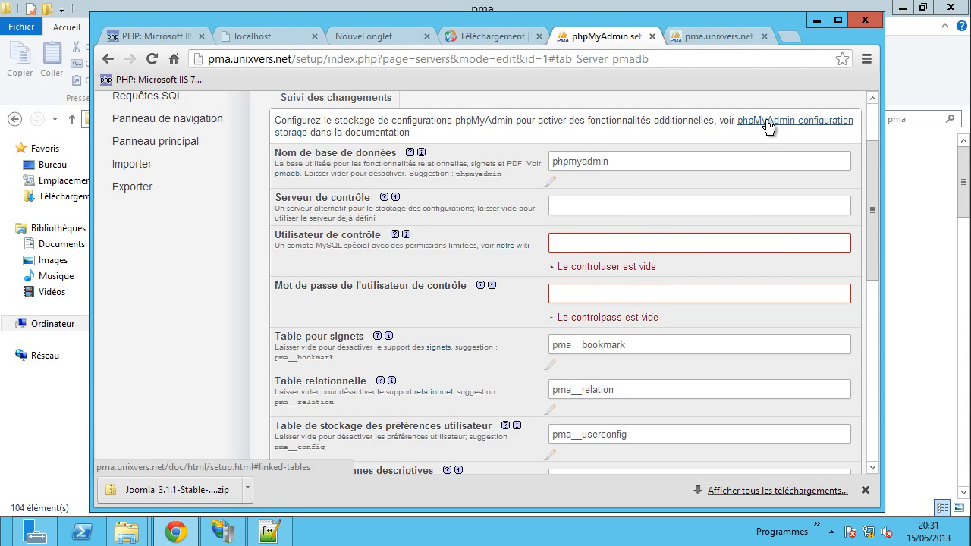
- Read the configuration storage documentation on importing create_tables.sql
{"action": "left_click", "coordinate": [769, 127]}
{"action": "left_click", "coordinate": [624, 39]}
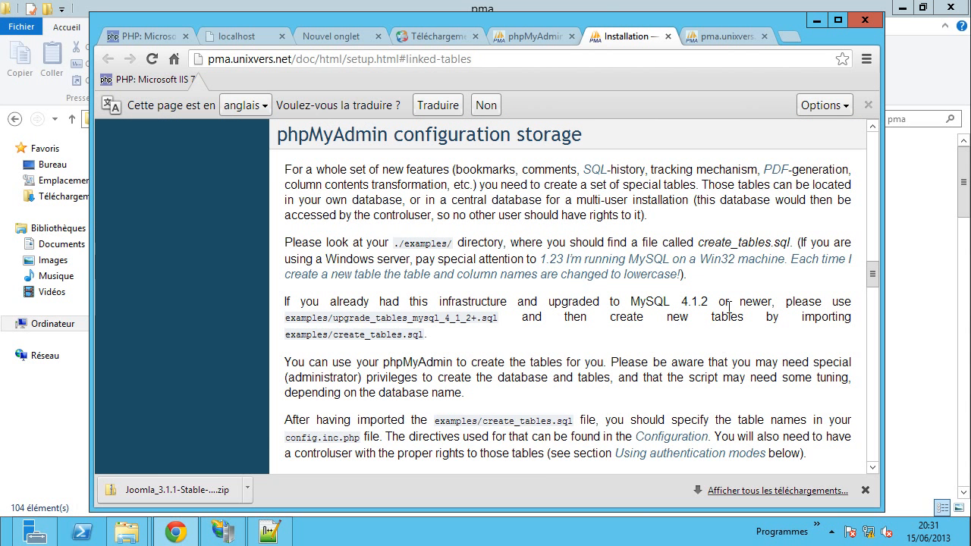
{"action": "scroll", "coordinate": [728, 307], "scroll_direction": "down", "scroll_amount": 2}
{"action": "scroll", "coordinate": [706, 356], "scroll_direction": "up", "scroll_amount": 1}
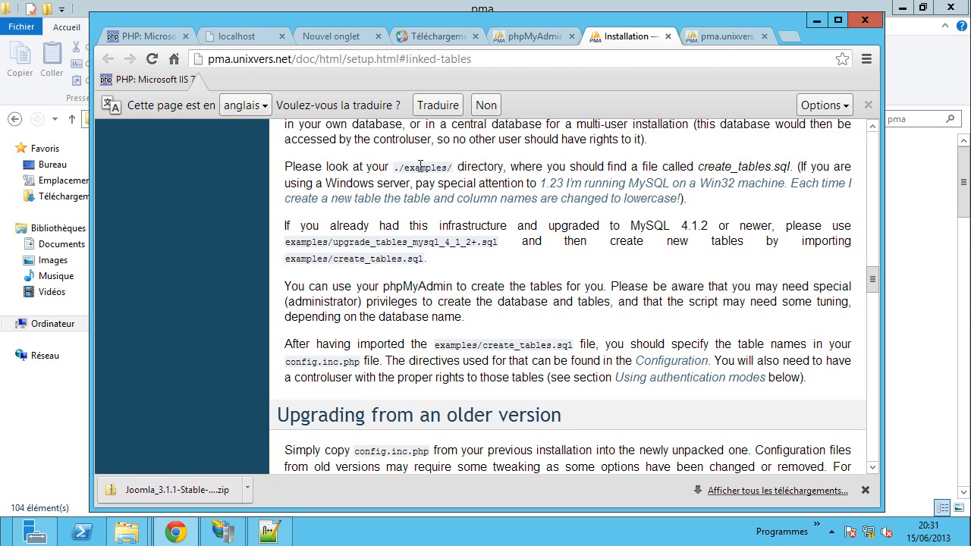
{"action": "mouse_move", "coordinate": [126, 531]}
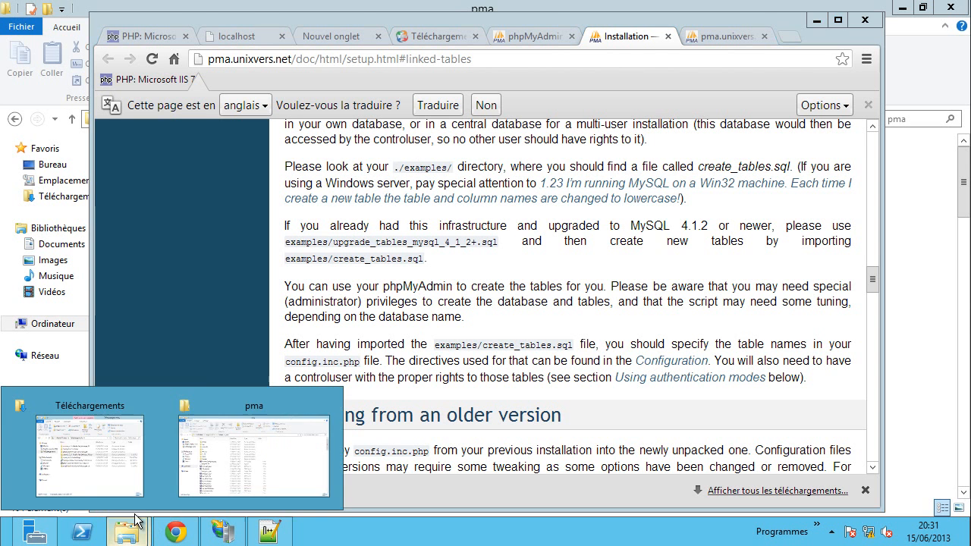
{"action": "left_click", "coordinate": [264, 431]}
- Open create_tables.sql from pma\examples in Notepad++
{"action": "double_click", "coordinate": [165, 197]}
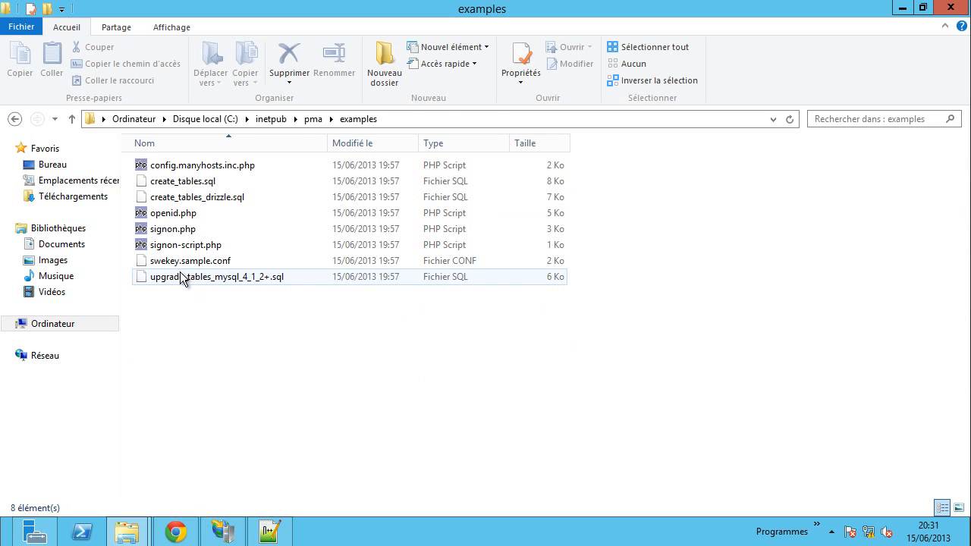
{"action": "right_click", "coordinate": [186, 184]}
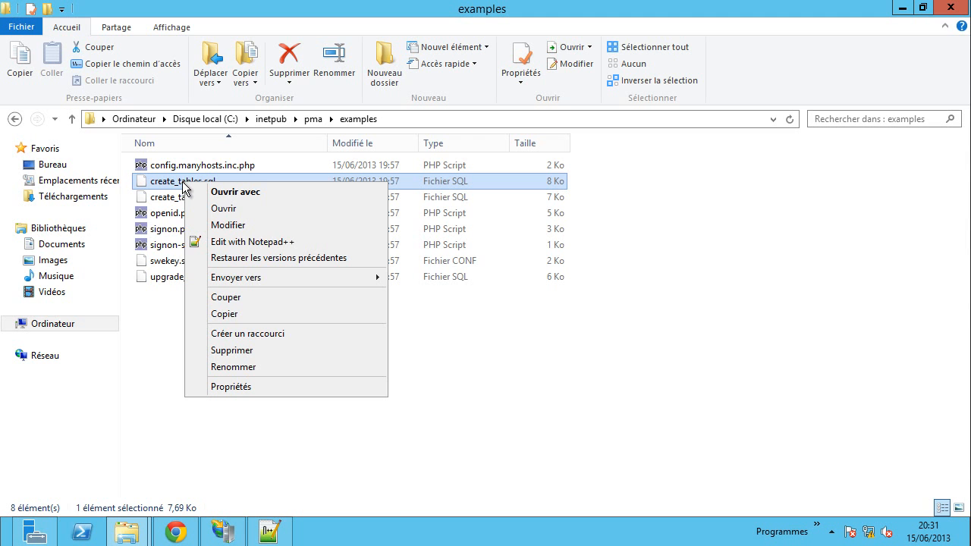
{"action": "left_click", "coordinate": [232, 242]}
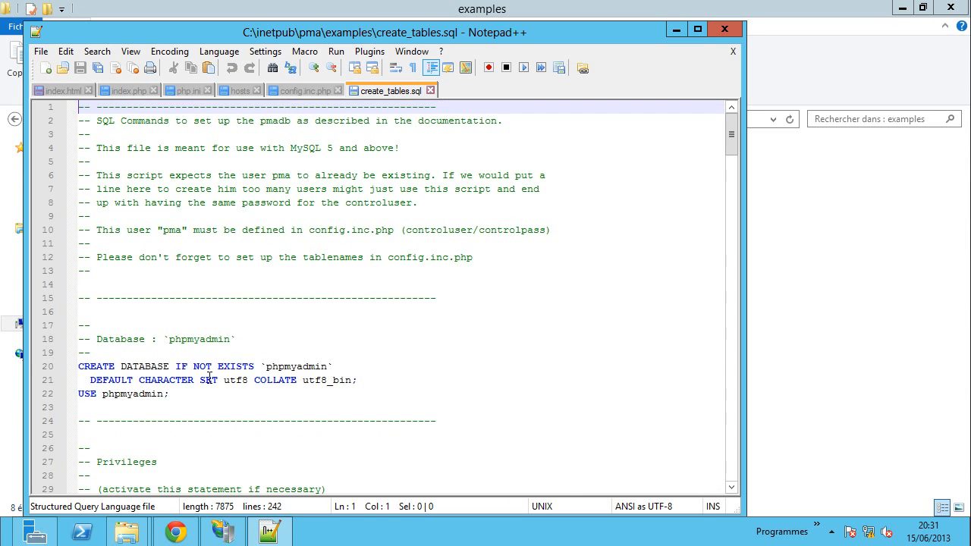
- Select and copy the SQL from the CREATE DATABASE line 20 to the end
{"action": "scroll", "coordinate": [209, 379], "scroll_direction": "down", "scroll_amount": 1}
{"action": "scroll", "coordinate": [190, 332], "scroll_direction": "down", "scroll_amount": 9}
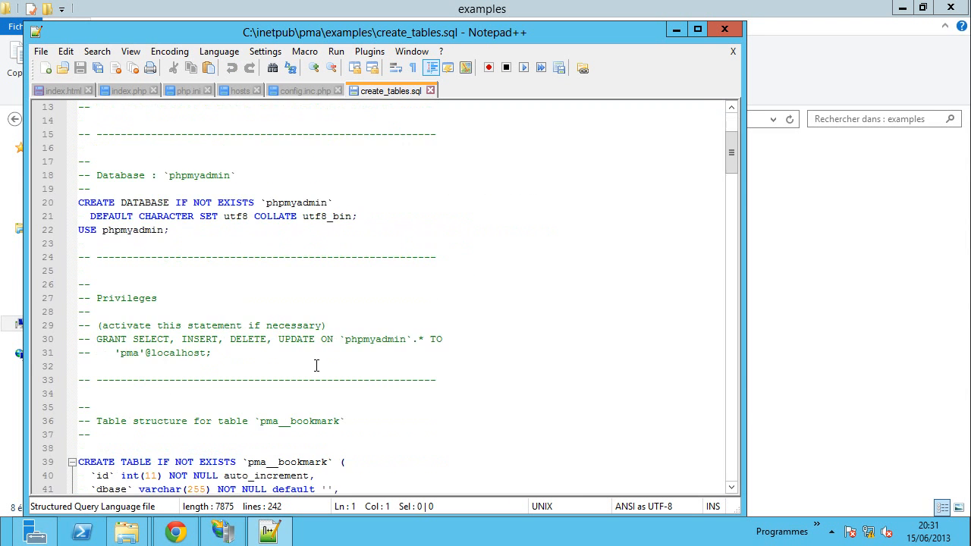
{"action": "scroll", "coordinate": [260, 230], "scroll_direction": "down", "scroll_amount": 11}
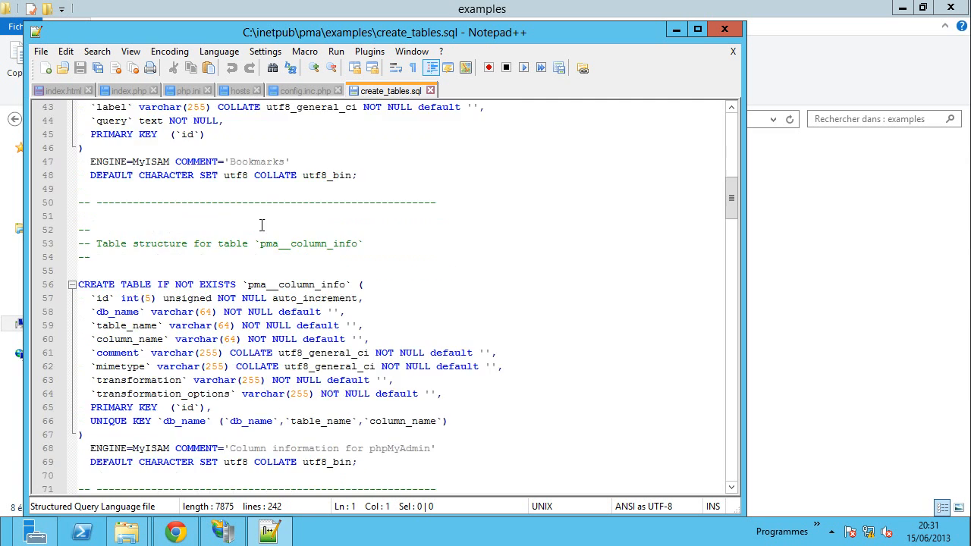
{"action": "scroll", "coordinate": [294, 371], "scroll_direction": "down", "scroll_amount": 20}
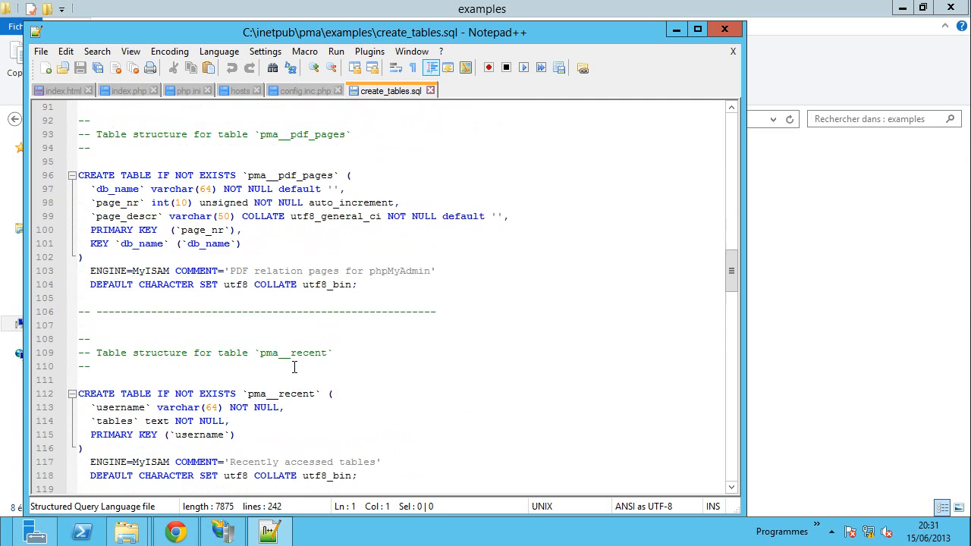
{"action": "scroll", "coordinate": [294, 366], "scroll_direction": "down", "scroll_amount": 20}
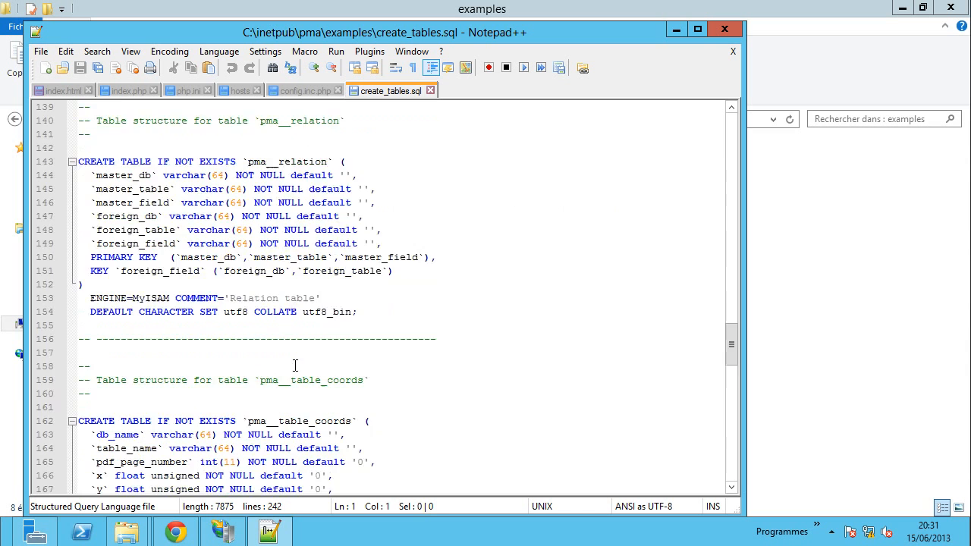
{"action": "scroll", "coordinate": [294, 366], "scroll_direction": "down", "scroll_amount": 5}
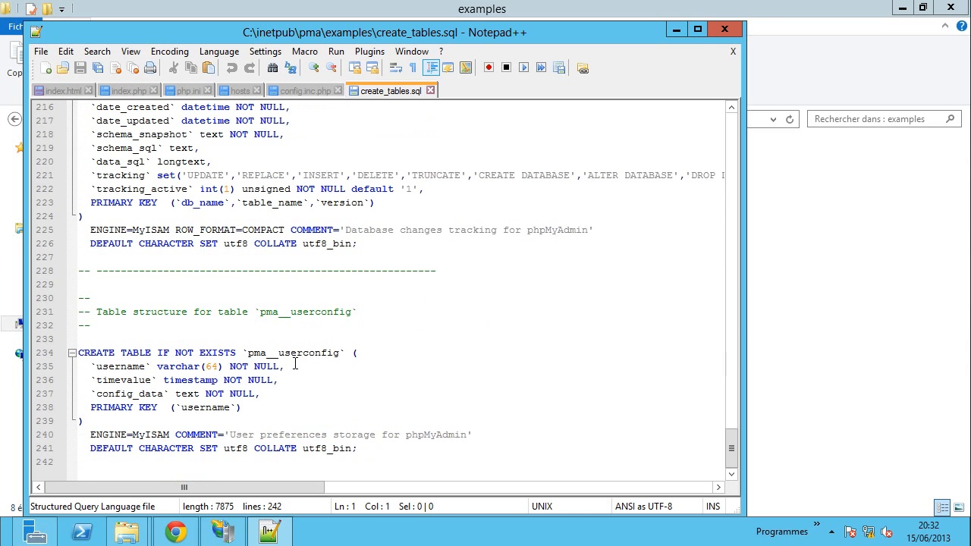
{"action": "left_click_drag", "start_coordinate": [369, 451], "coordinate": [60, 370]}
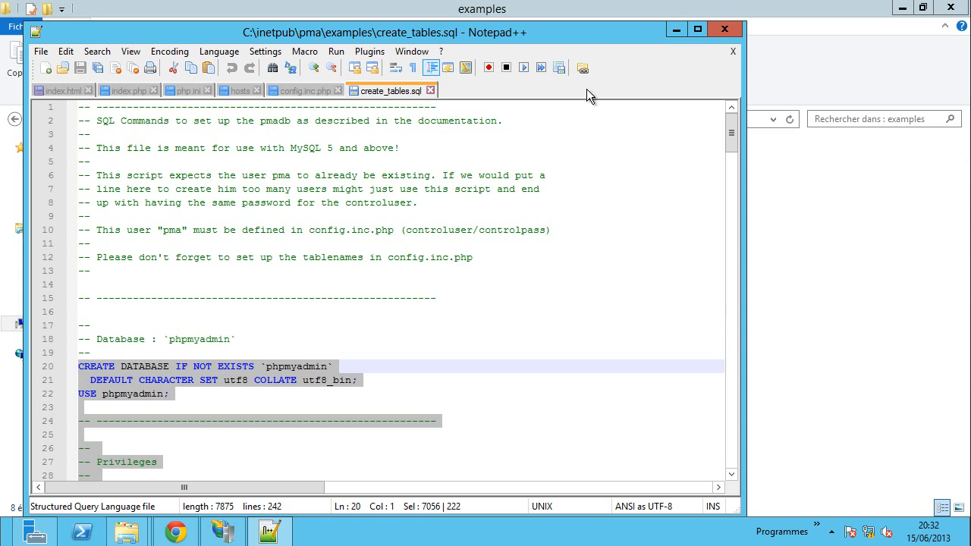
{"action": "left_click", "coordinate": [797, 282]}
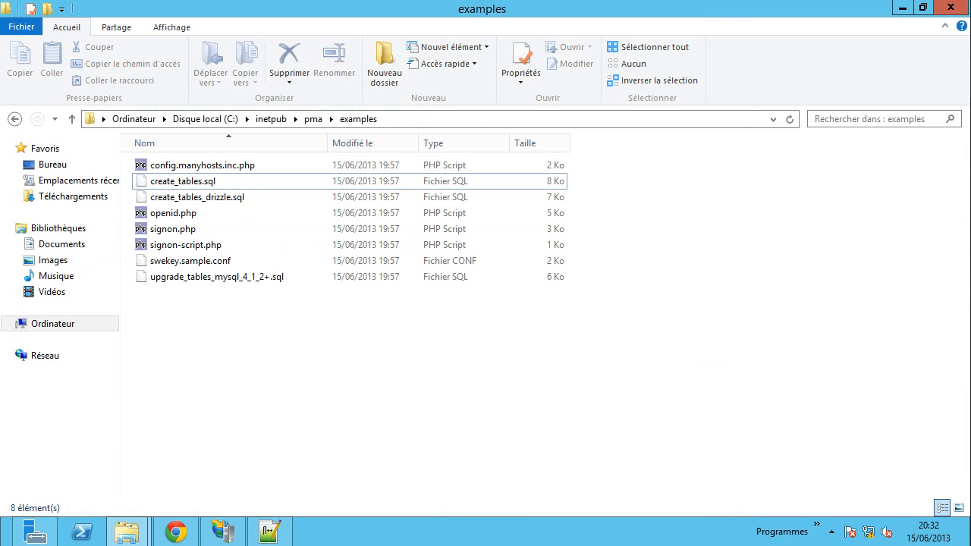
- Paste the pma__ table creation script into the server's SQL editor and run it
{"action": "left_click", "coordinate": [175, 532]}
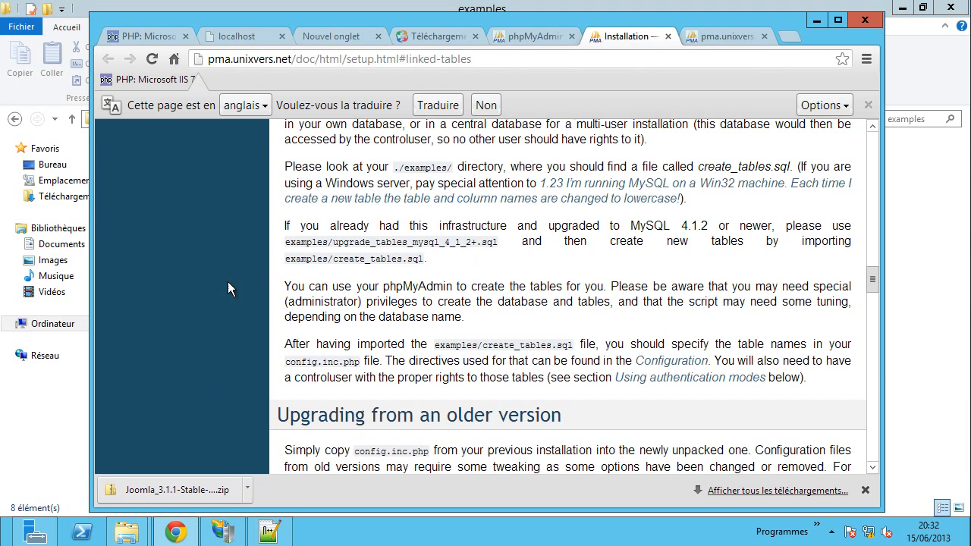
{"action": "left_click", "coordinate": [535, 37]}
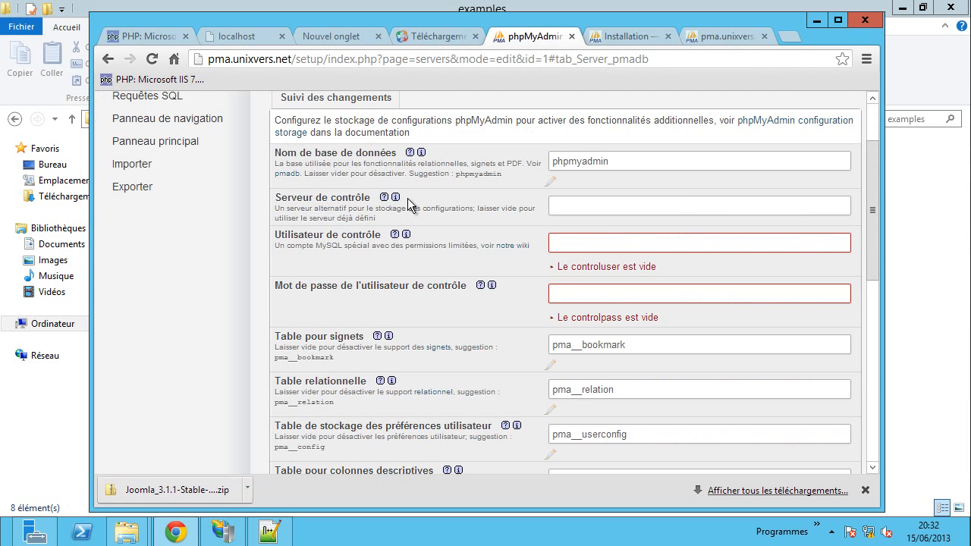
{"action": "left_click", "coordinate": [713, 38]}
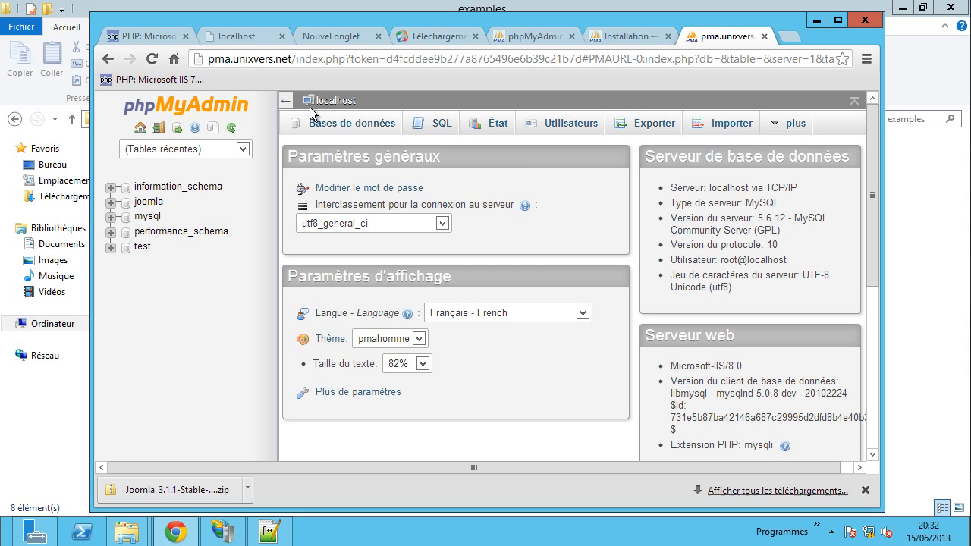
{"action": "left_click", "coordinate": [440, 125]}
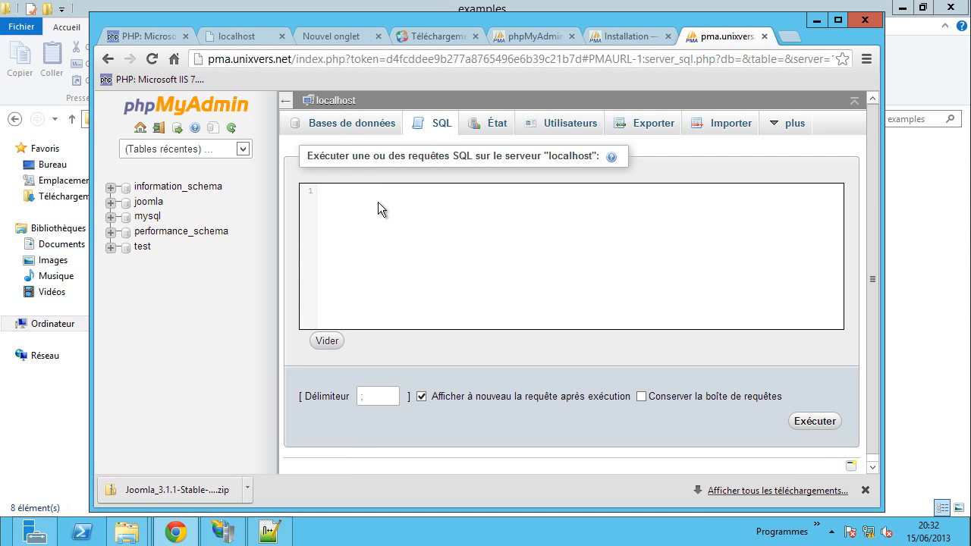
{"action": "key", "text": "ctrl+v"}
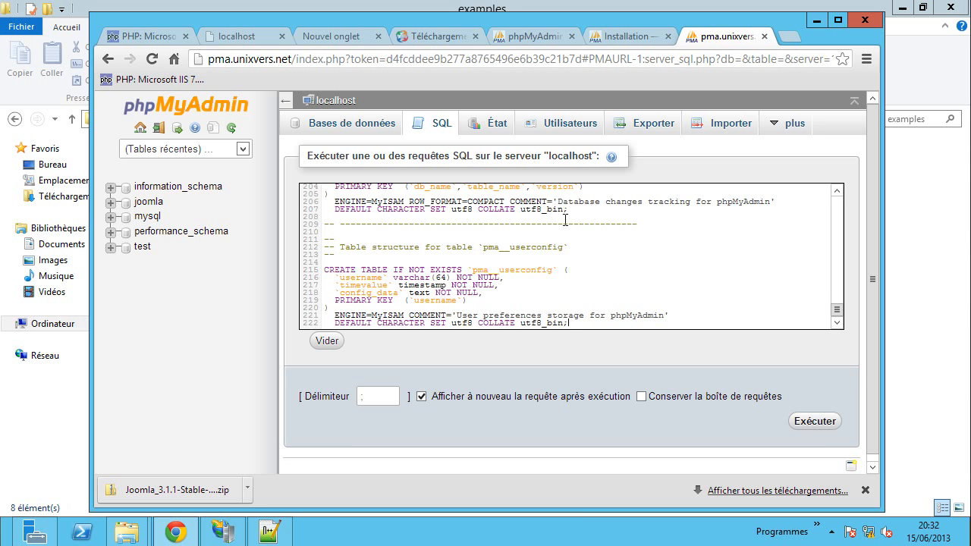
{"action": "left_click", "coordinate": [815, 422]}
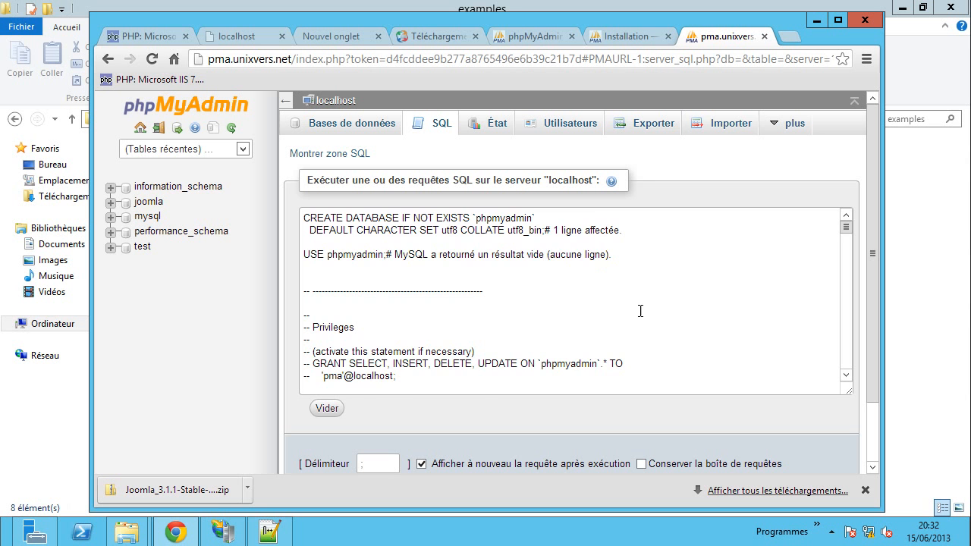
{"action": "scroll", "coordinate": [656, 326], "scroll_direction": "down", "scroll_amount": 2}
{"action": "scroll", "coordinate": [670, 344], "scroll_direction": "down", "scroll_amount": 2}
{"action": "scroll", "coordinate": [671, 344], "scroll_direction": "up", "scroll_amount": 4}
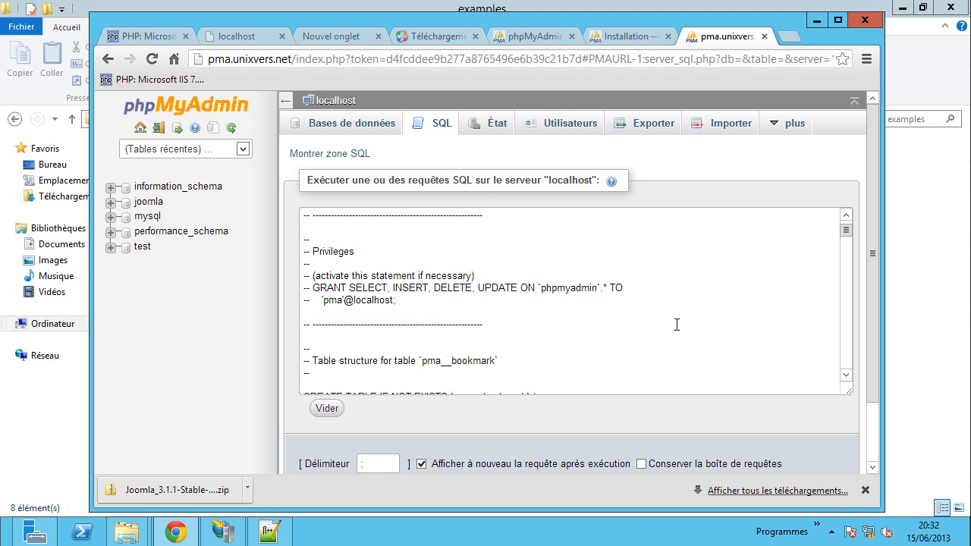
{"action": "scroll", "coordinate": [686, 324], "scroll_direction": "up", "scroll_amount": 2}
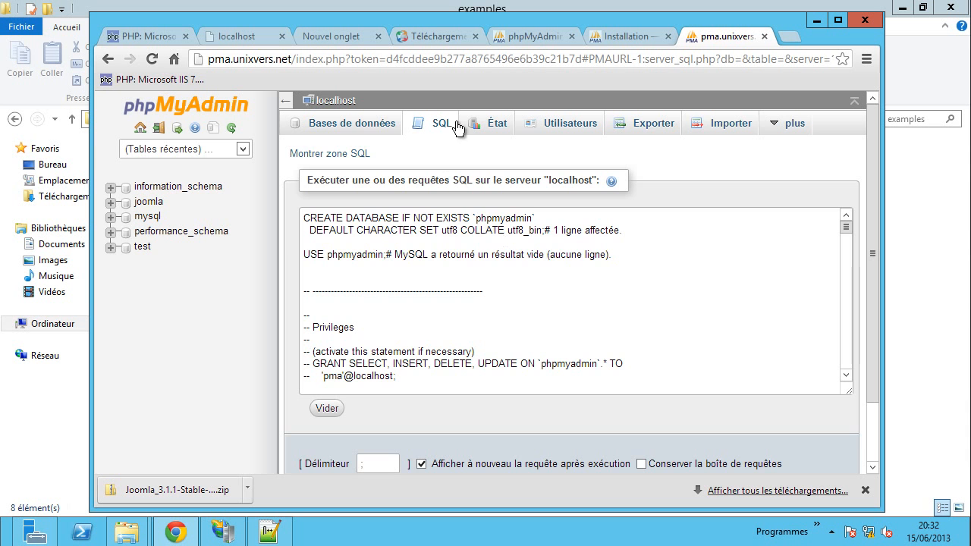
- Reload the server home page and check the 12 pma__ tables in the phpmyadmin database
{"action": "left_click", "coordinate": [332, 102]}
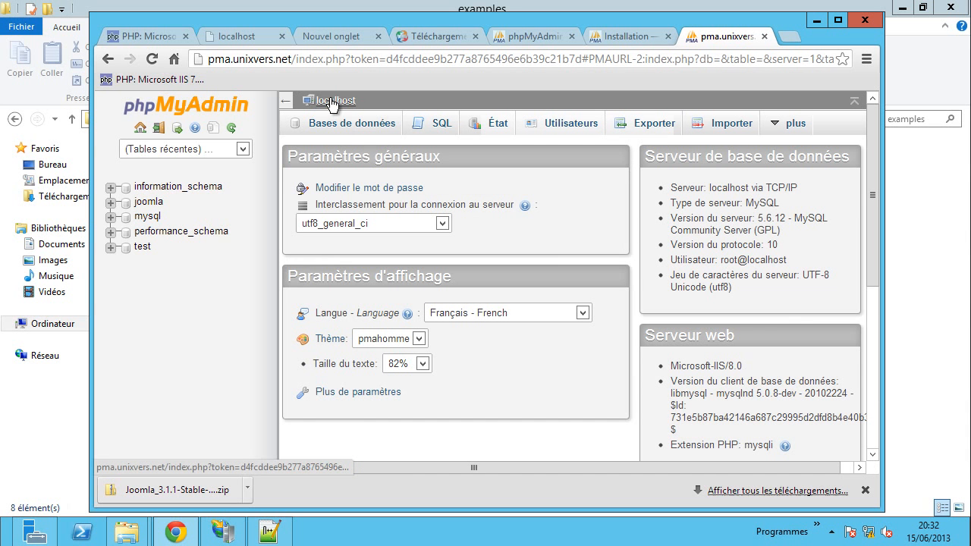
{"action": "right_click", "coordinate": [206, 309]}
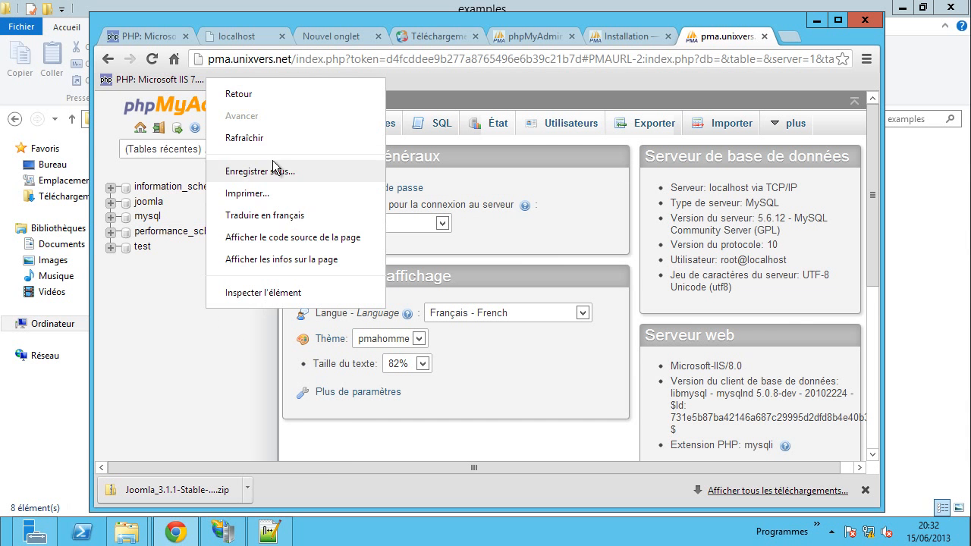
{"action": "left_click", "coordinate": [272, 137]}
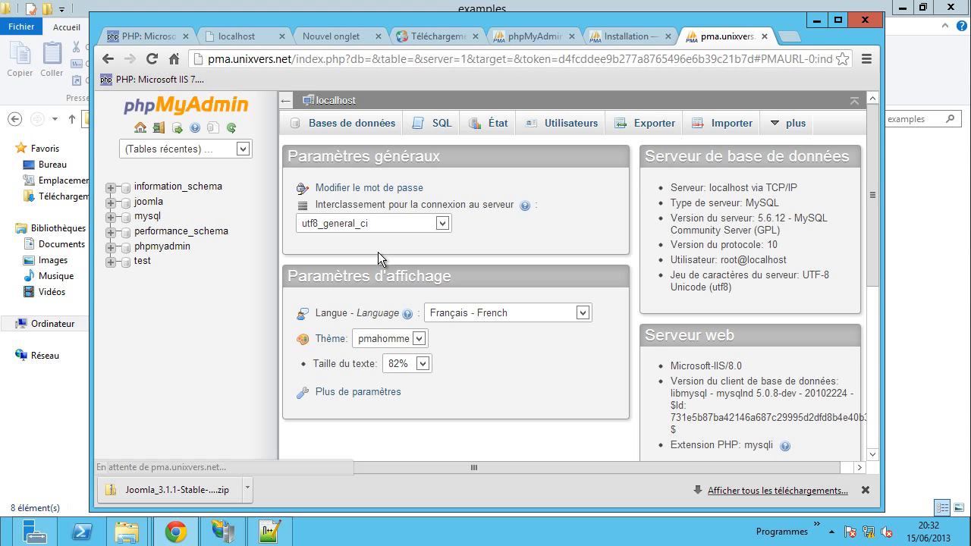
{"action": "left_click", "coordinate": [142, 250]}
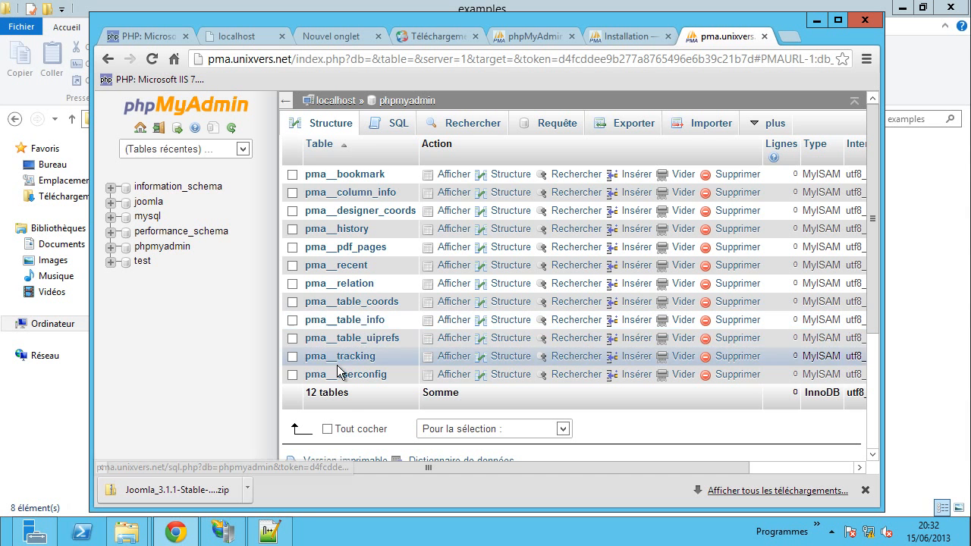
{"action": "left_click", "coordinate": [334, 102]}
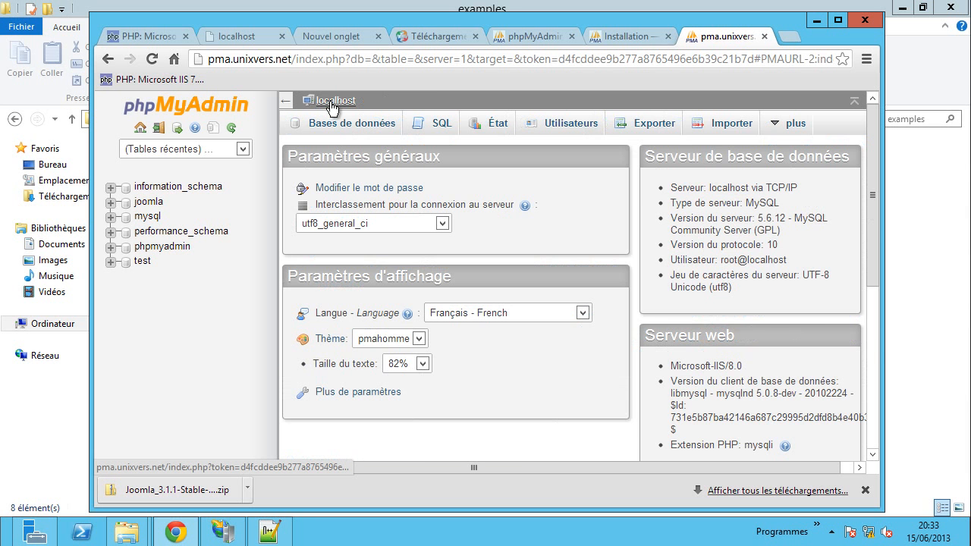
- From Utilisateurs, start a new user account named pma with host set to localhost
{"action": "left_click", "coordinate": [576, 126]}
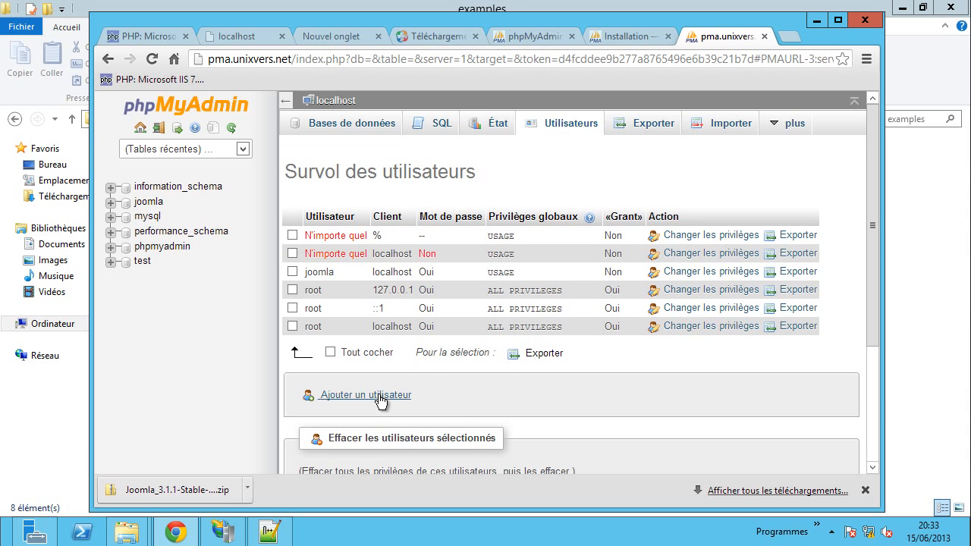
{"action": "scroll", "coordinate": [561, 374], "scroll_direction": "down", "scroll_amount": 1}
{"action": "scroll", "coordinate": [589, 344], "scroll_direction": "down", "scroll_amount": 1}
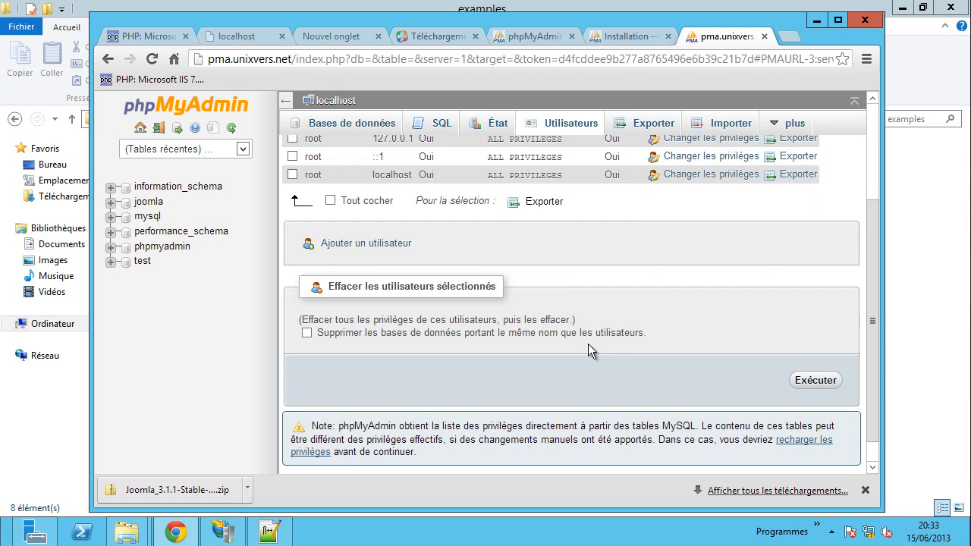
{"action": "left_click", "coordinate": [396, 247]}
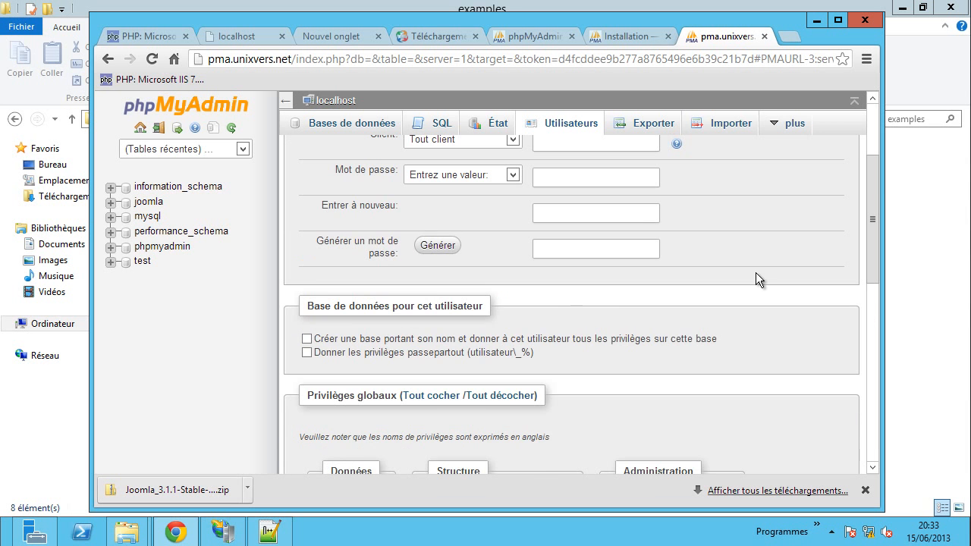
{"action": "scroll", "coordinate": [756, 272], "scroll_direction": "up", "scroll_amount": 3}
{"action": "left_click", "coordinate": [592, 257]}
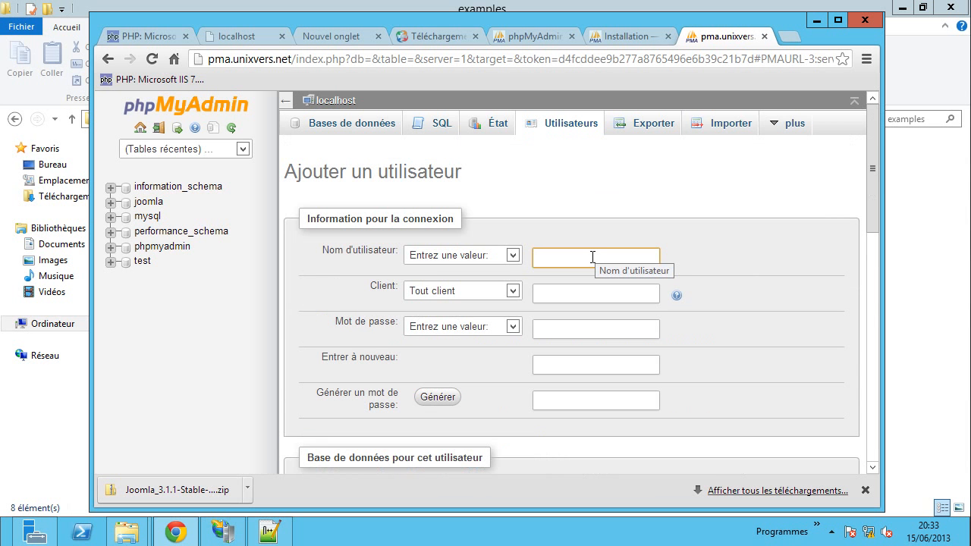
{"action": "type", "text": "pma"}
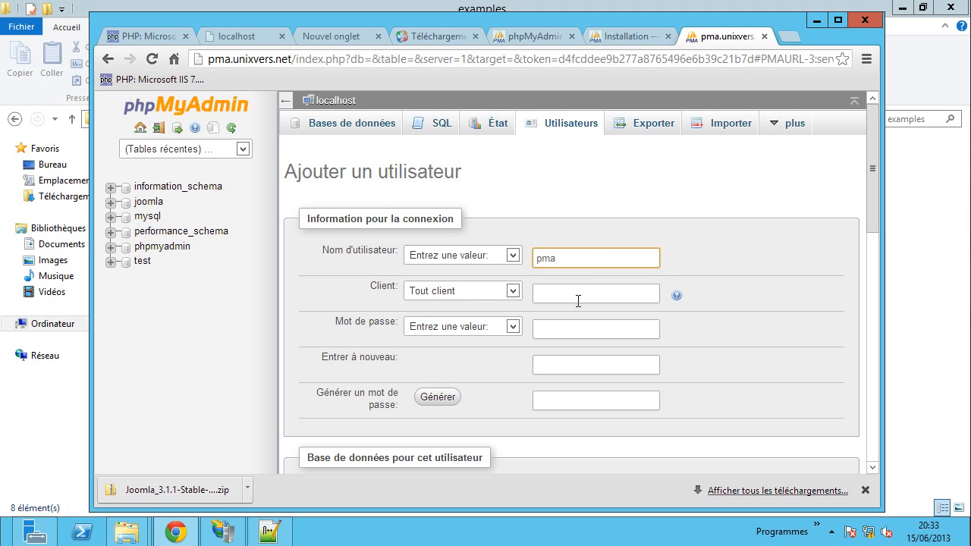
{"action": "left_click", "coordinate": [576, 298]}
{"action": "left_click", "coordinate": [467, 290]}
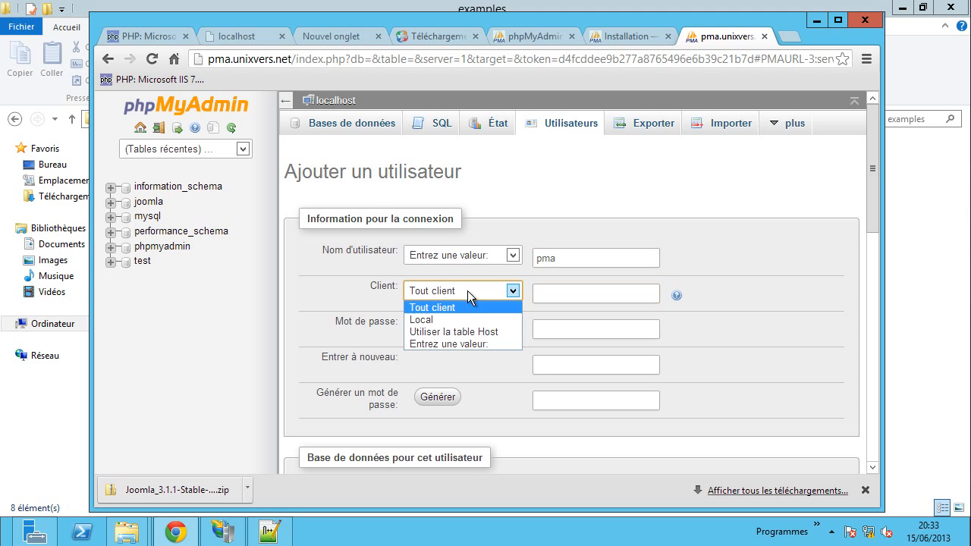
{"action": "left_click", "coordinate": [484, 334]}
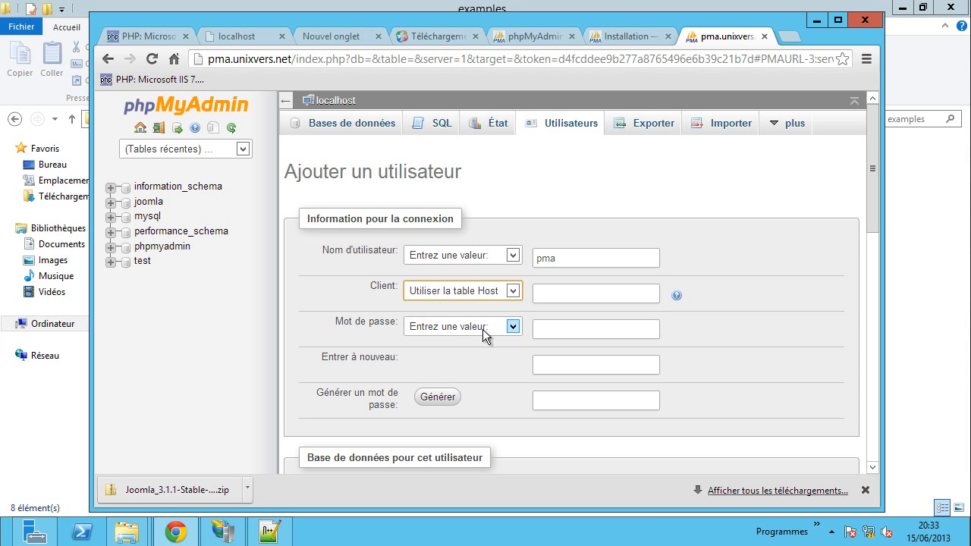
{"action": "left_click", "coordinate": [464, 294]}
{"action": "left_click", "coordinate": [426, 321]}
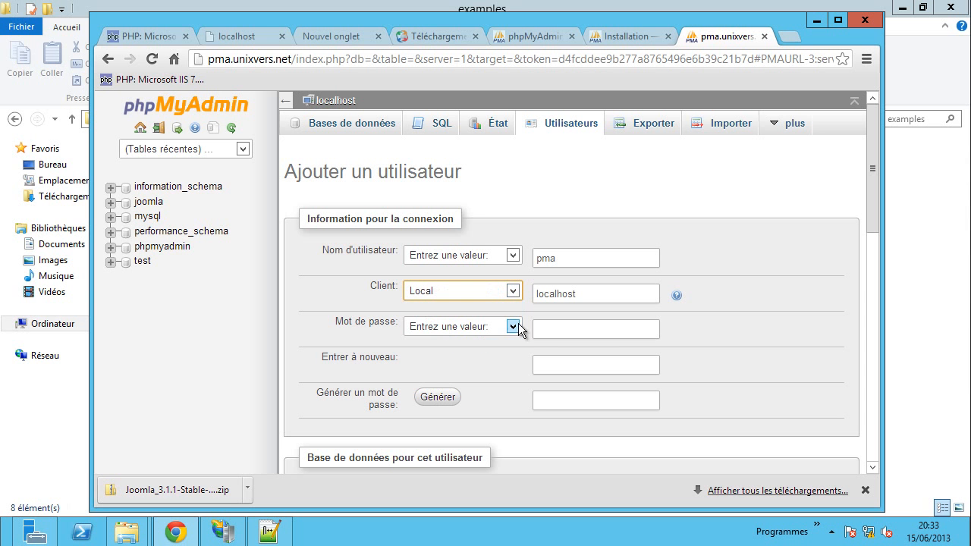
- Enter the pma user's password in both fields and create the account
{"action": "left_click", "coordinate": [480, 329]}
{"action": "left_click", "coordinate": [594, 329]}
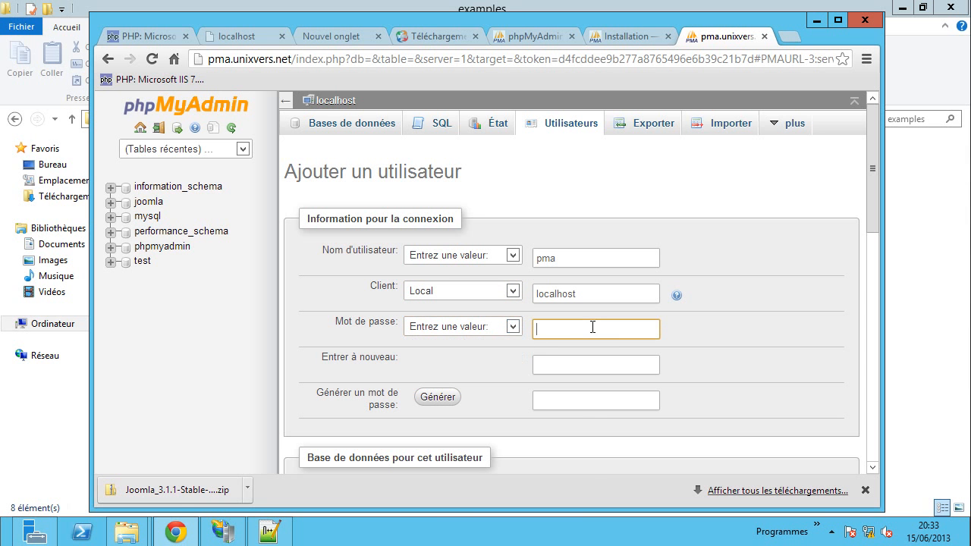
{"action": "type", "text": "password"}
{"action": "left_click", "coordinate": [565, 366]}
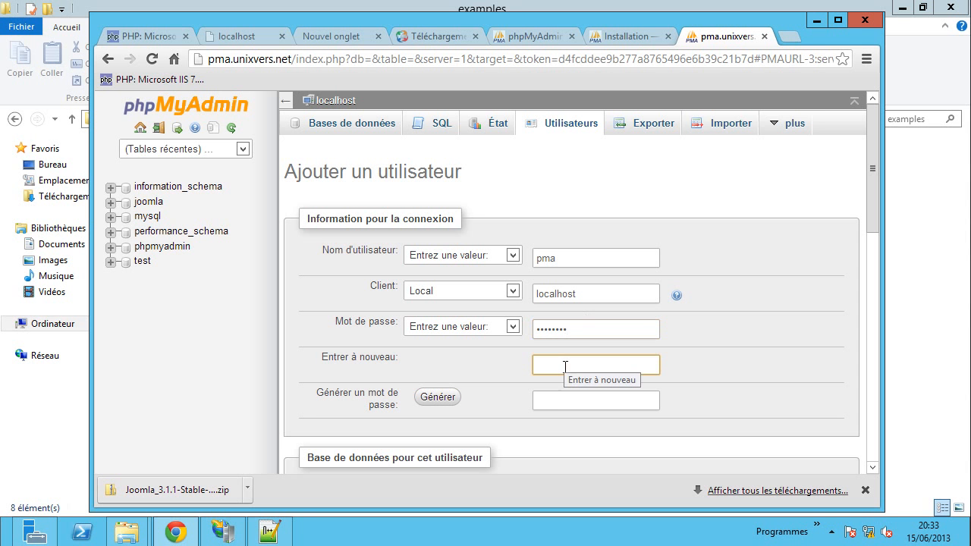
{"action": "type", "text": "p"}
{"action": "scroll", "coordinate": [755, 375], "scroll_direction": "down", "scroll_amount": 3}
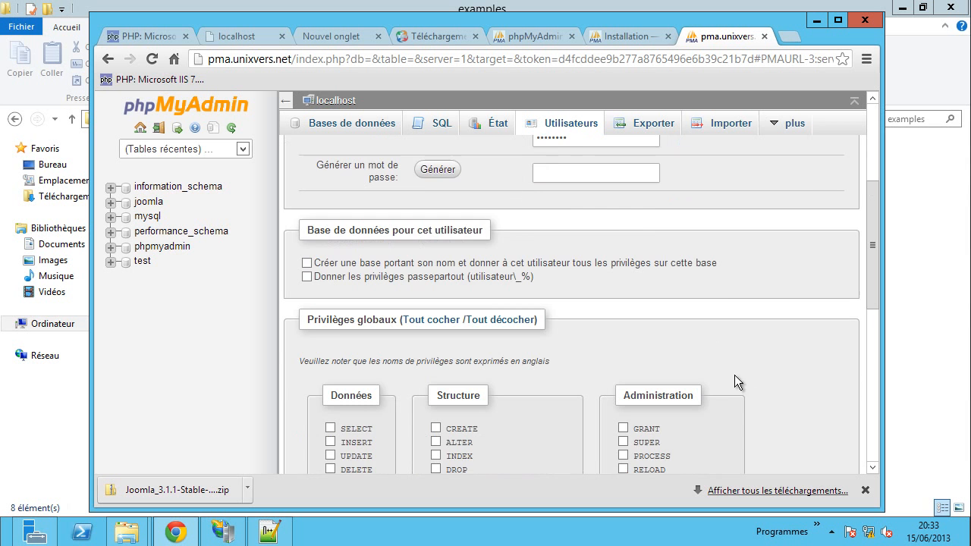
{"action": "scroll", "coordinate": [677, 265], "scroll_direction": "down", "scroll_amount": 1}
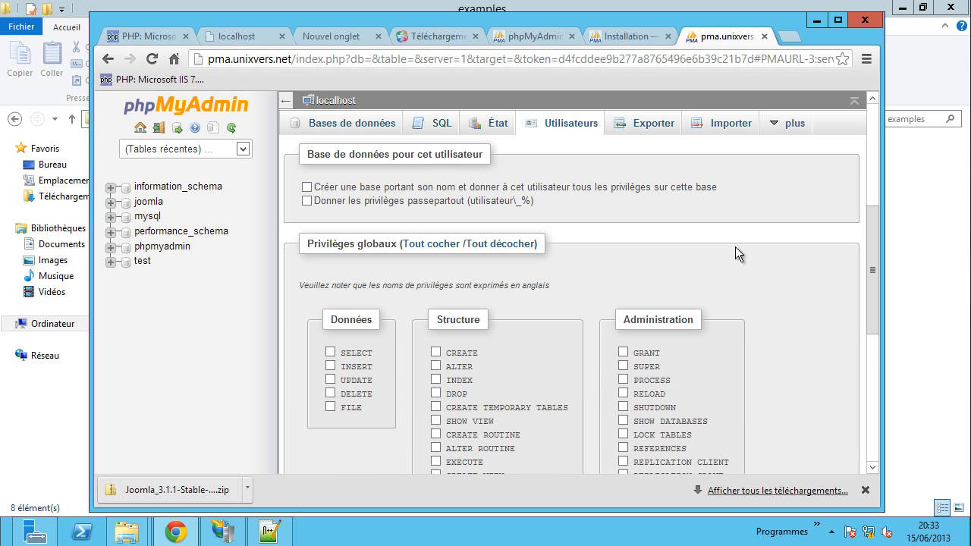
{"action": "scroll", "coordinate": [779, 230], "scroll_direction": "down", "scroll_amount": 4}
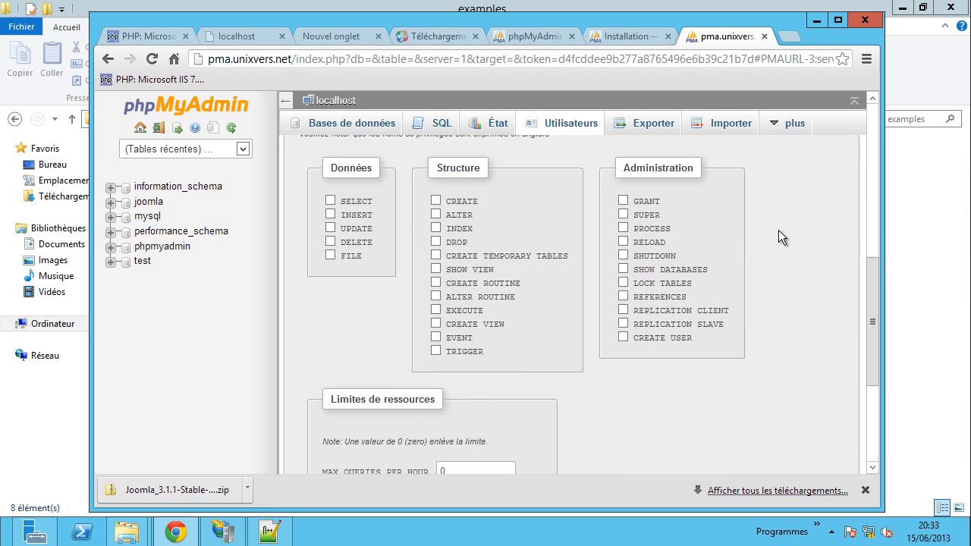
{"action": "scroll", "coordinate": [779, 237], "scroll_direction": "down", "scroll_amount": 1}
{"action": "scroll", "coordinate": [777, 240], "scroll_direction": "up", "scroll_amount": 5}
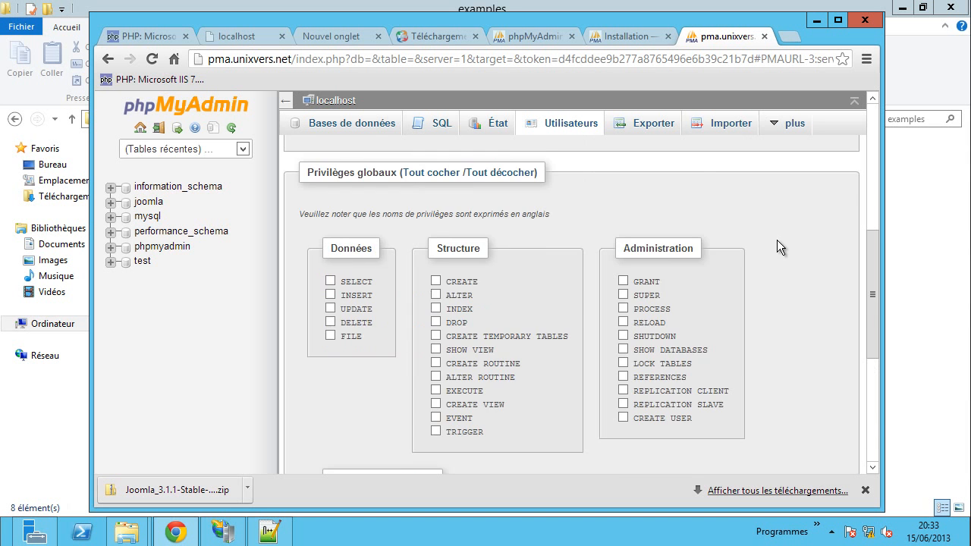
{"action": "scroll", "coordinate": [777, 240], "scroll_direction": "up", "scroll_amount": 2}
{"action": "scroll", "coordinate": [759, 297], "scroll_direction": "up", "scroll_amount": 1}
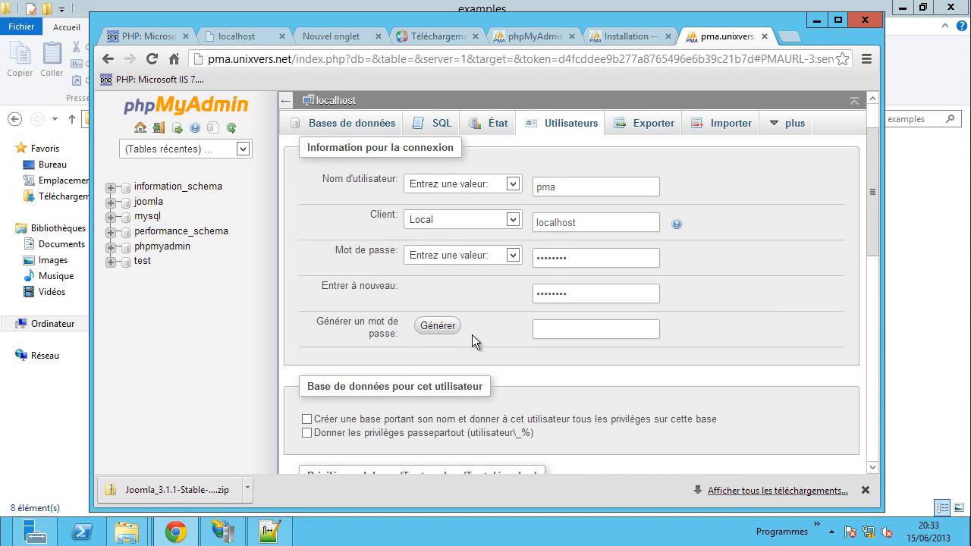
{"action": "scroll", "coordinate": [758, 341], "scroll_direction": "down", "scroll_amount": 6}
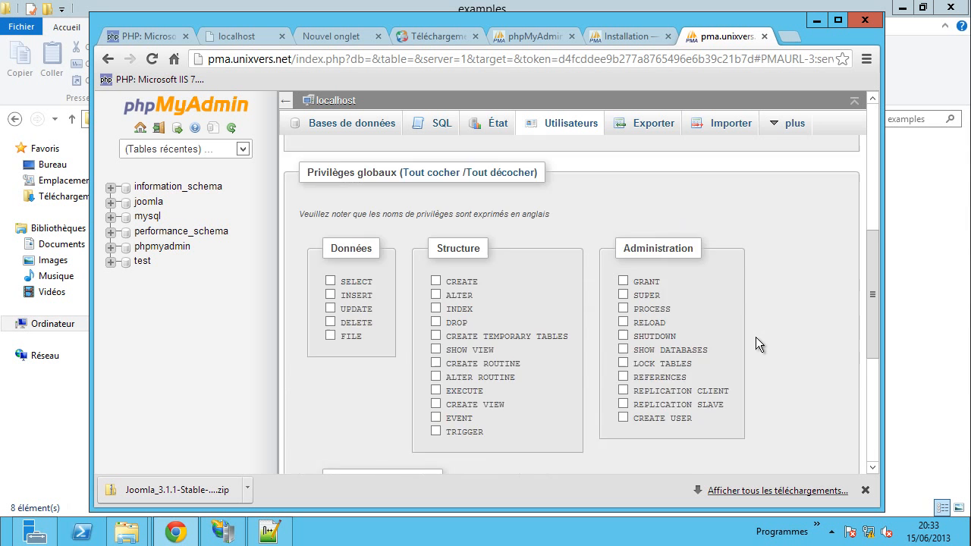
{"action": "scroll", "coordinate": [781, 373], "scroll_direction": "down", "scroll_amount": 2}
{"action": "left_click", "coordinate": [806, 414]}
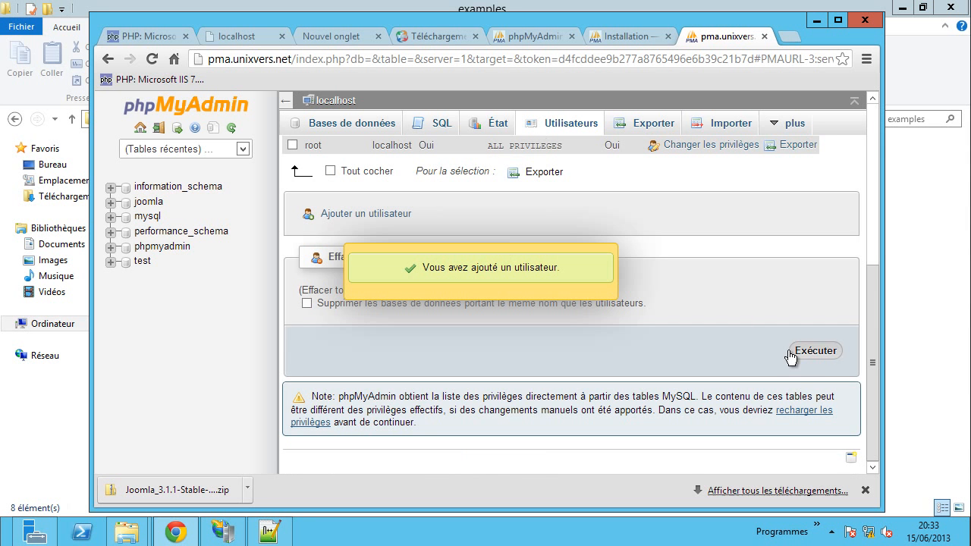
- Edit pma's privileges, select the phpmyadmin database, check all privileges and apply
{"action": "scroll", "coordinate": [745, 254], "scroll_direction": "up", "scroll_amount": 4}
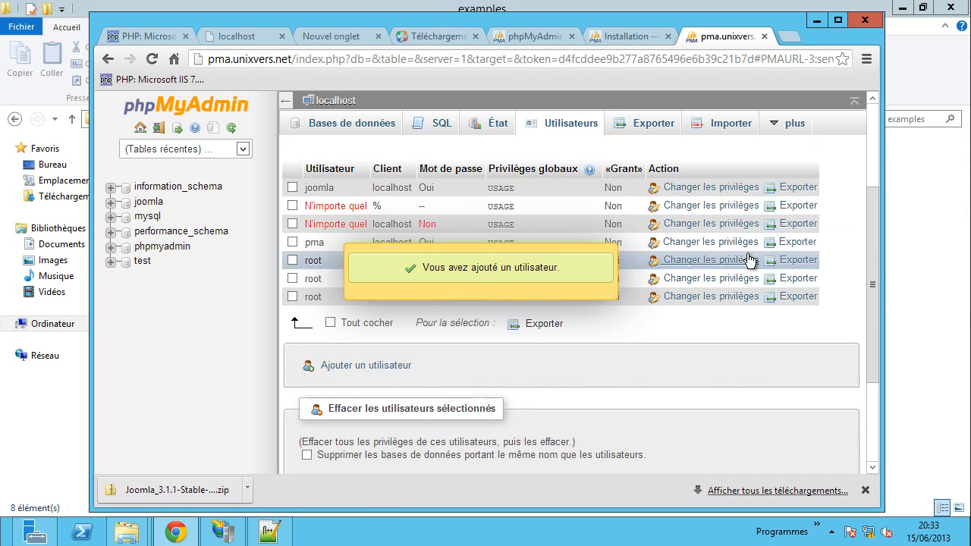
{"action": "scroll", "coordinate": [740, 253], "scroll_direction": "down", "scroll_amount": 1}
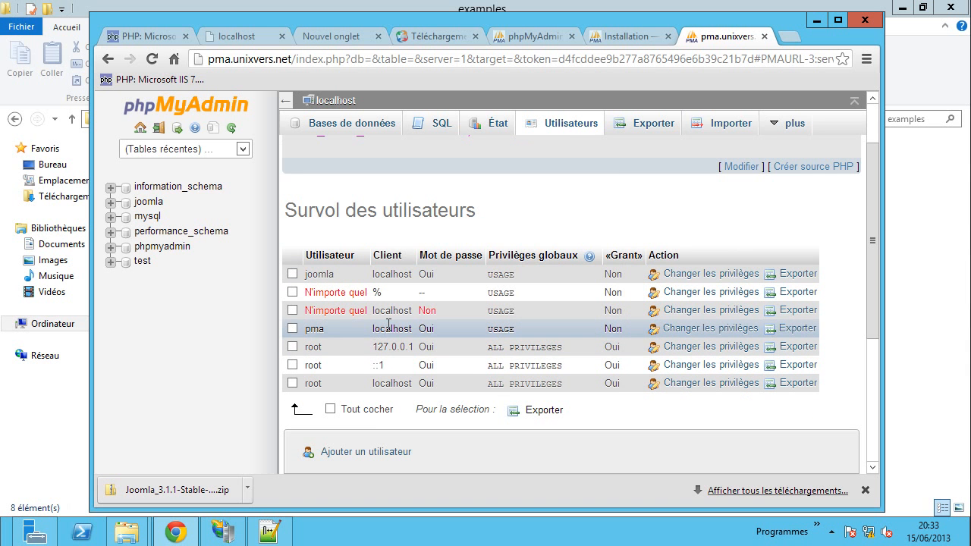
{"action": "left_click", "coordinate": [683, 334]}
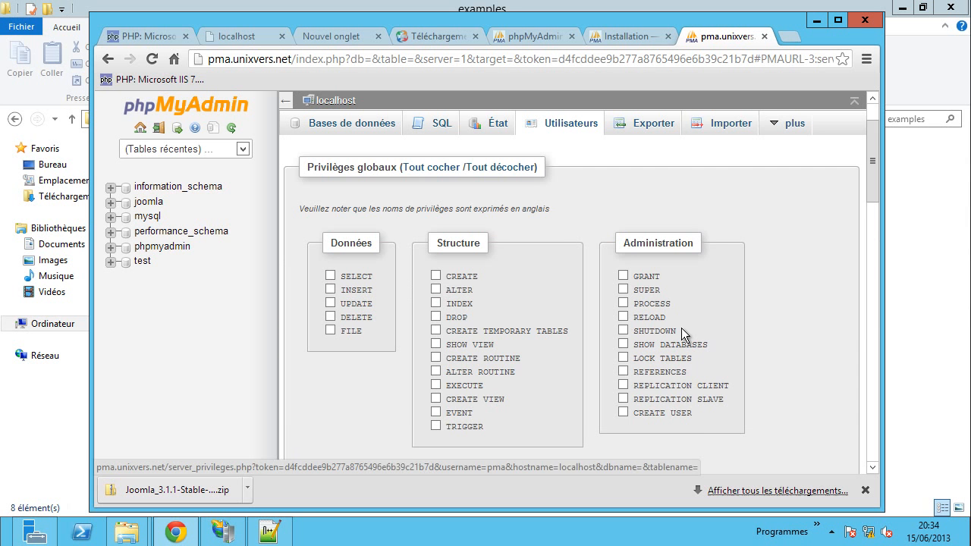
{"action": "scroll", "coordinate": [796, 300], "scroll_direction": "down", "scroll_amount": 3}
{"action": "scroll", "coordinate": [796, 302], "scroll_direction": "down", "scroll_amount": 5}
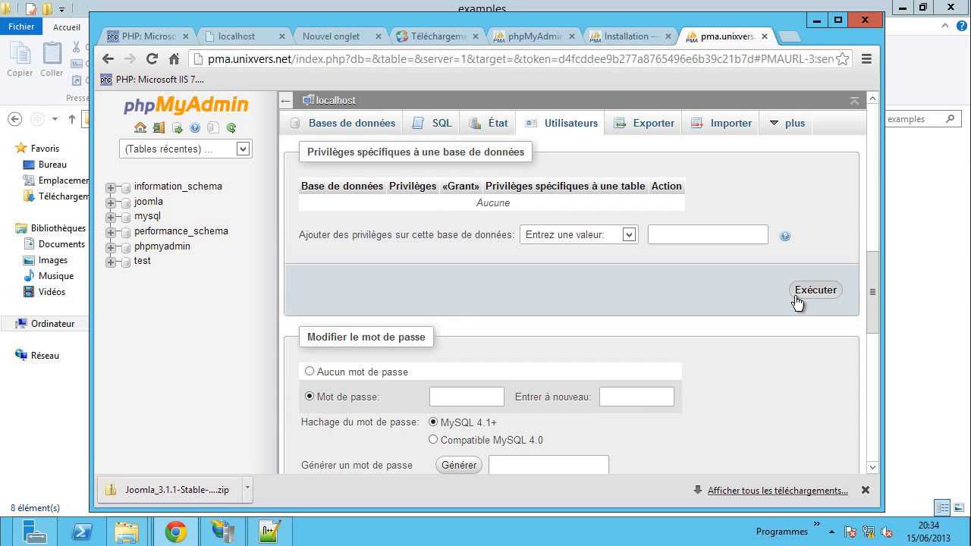
{"action": "left_click", "coordinate": [540, 238]}
{"action": "left_click", "coordinate": [553, 312]}
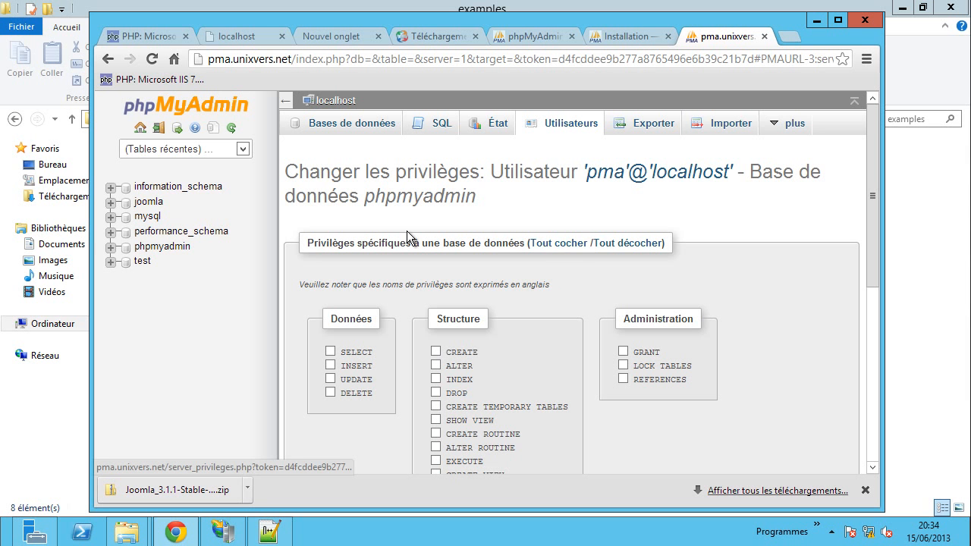
{"action": "left_click", "coordinate": [560, 251]}
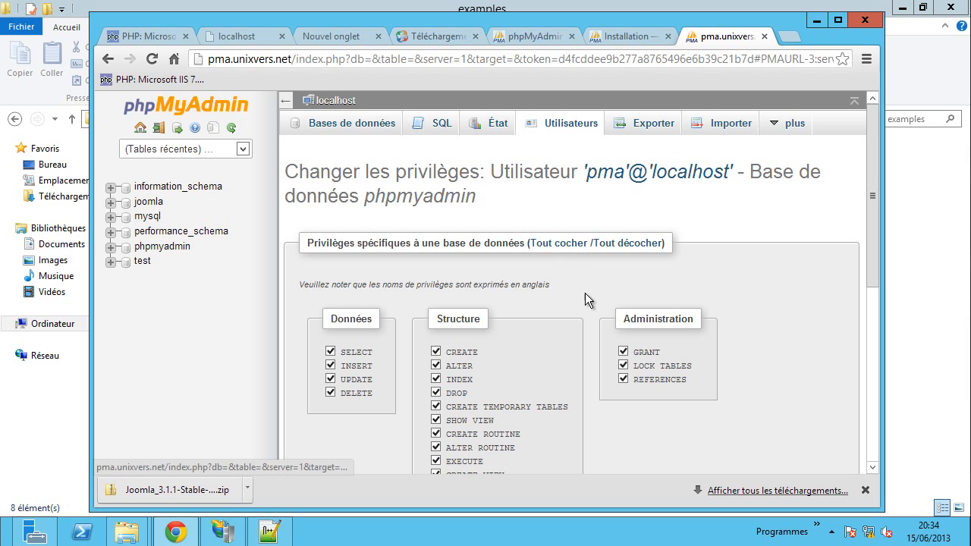
{"action": "scroll", "coordinate": [417, 211], "scroll_direction": "down", "scroll_amount": 3}
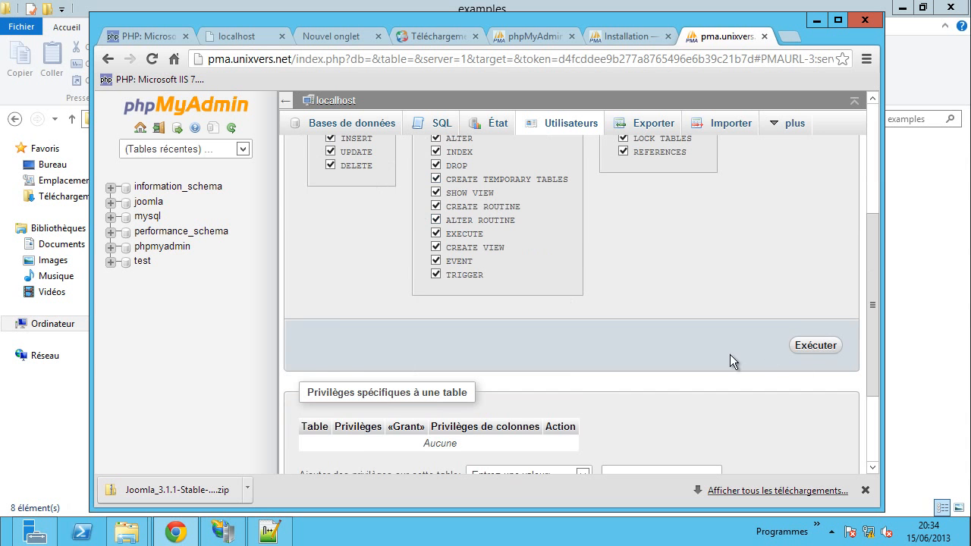
{"action": "left_click", "coordinate": [804, 348]}
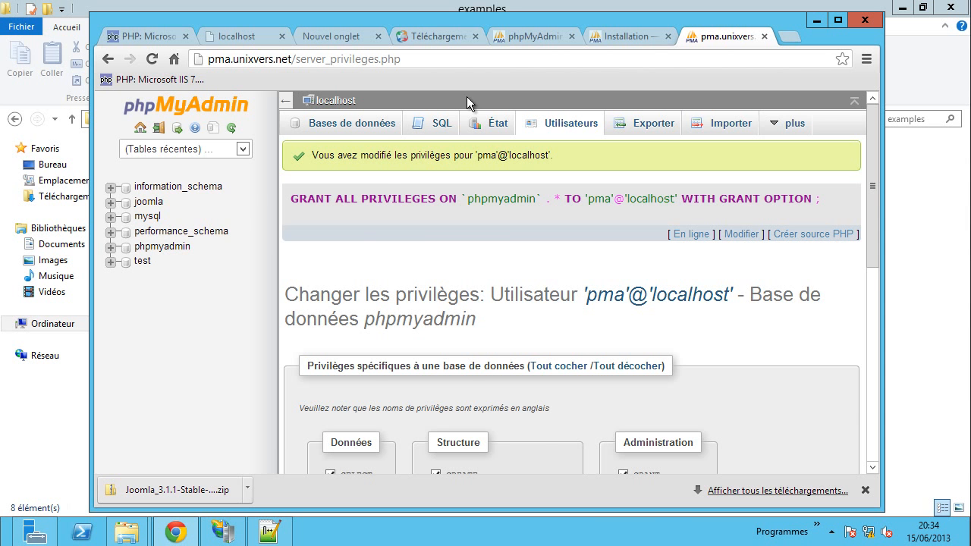
{"action": "left_click", "coordinate": [544, 37]}
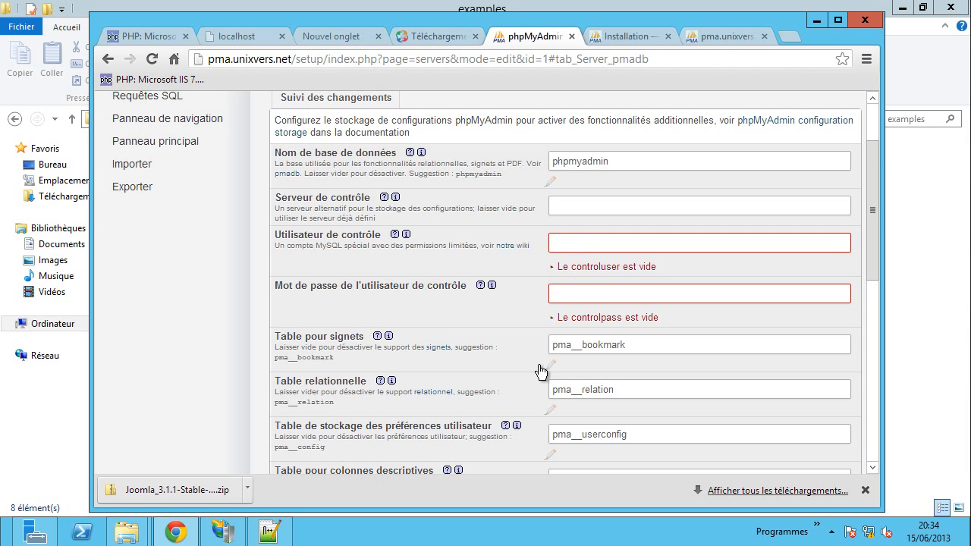
- Set the control user to pma with its password and save server 1's storage settings
{"action": "left_click", "coordinate": [567, 240]}
{"action": "type", "text": "pma"}
{"action": "left_click", "coordinate": [572, 294]}
{"action": "type", "text": "p"}
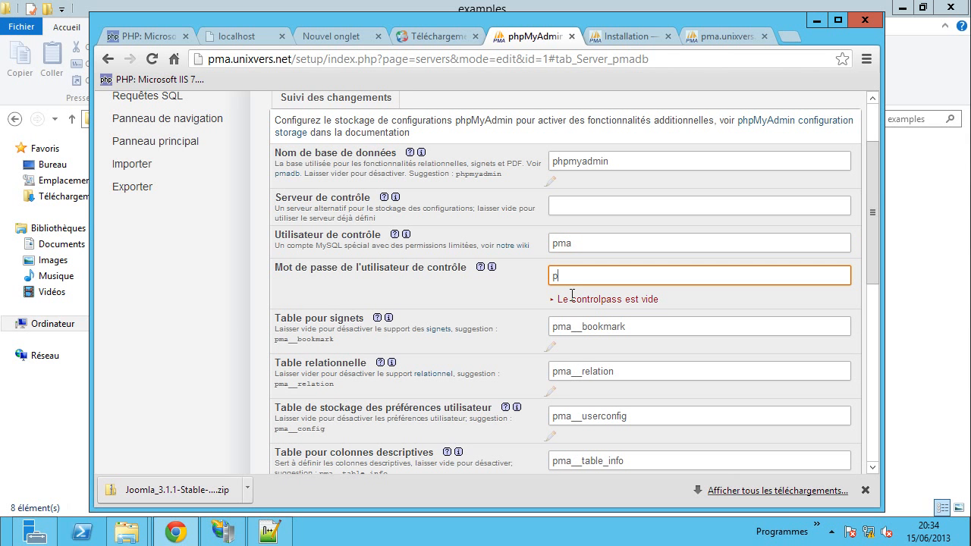
{"action": "type", "text": "ma_pass"}
{"action": "left_click", "coordinate": [500, 302]}
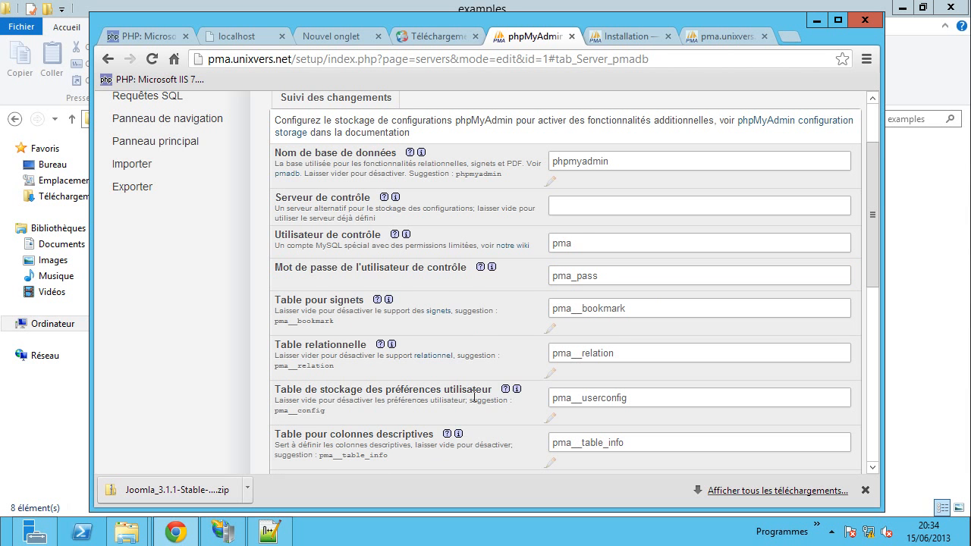
{"action": "scroll", "coordinate": [474, 399], "scroll_direction": "down", "scroll_amount": 1}
{"action": "scroll", "coordinate": [473, 395], "scroll_direction": "down", "scroll_amount": 5}
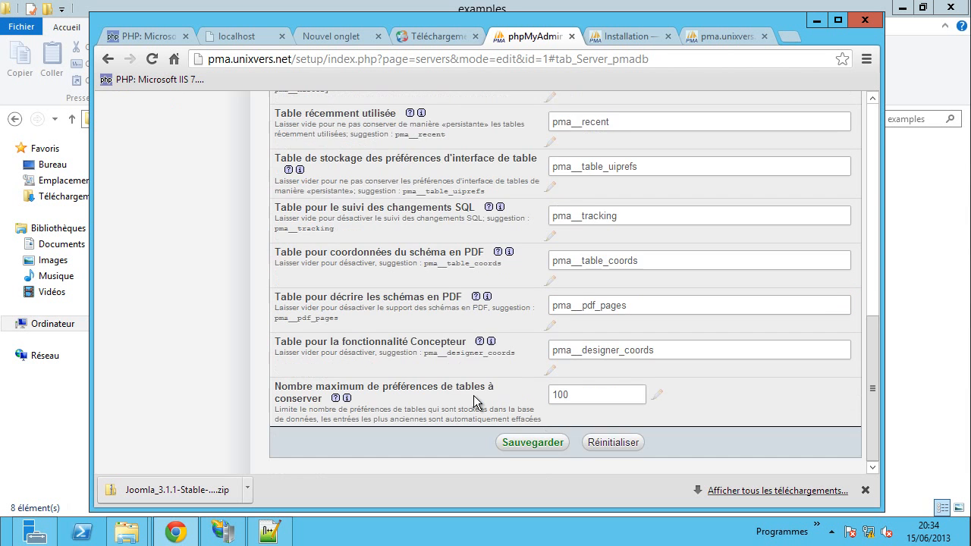
{"action": "left_click", "coordinate": [532, 444]}
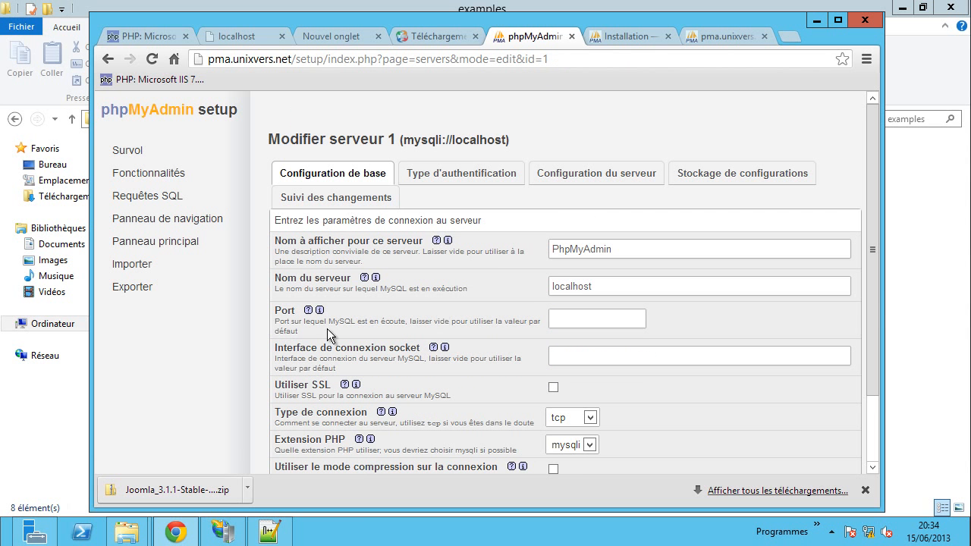
{"action": "scroll", "coordinate": [476, 345], "scroll_direction": "down", "scroll_amount": 3}
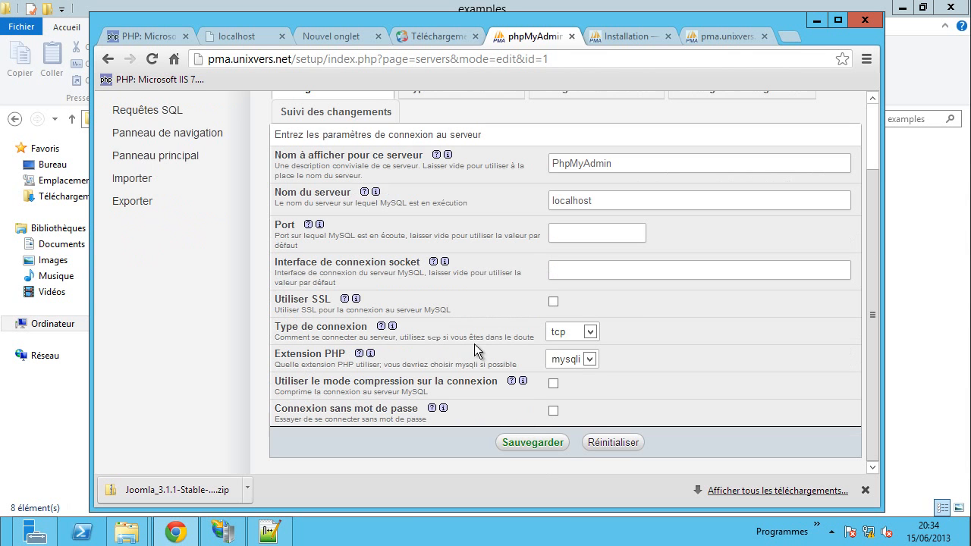
{"action": "scroll", "coordinate": [448, 390], "scroll_direction": "up", "scroll_amount": 3}
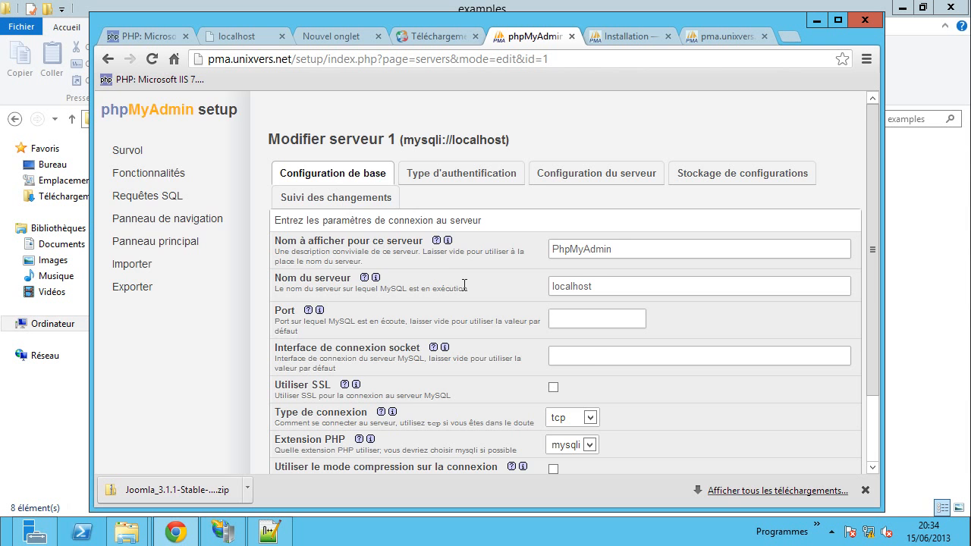
{"action": "scroll", "coordinate": [465, 285], "scroll_direction": "down", "scroll_amount": 2}
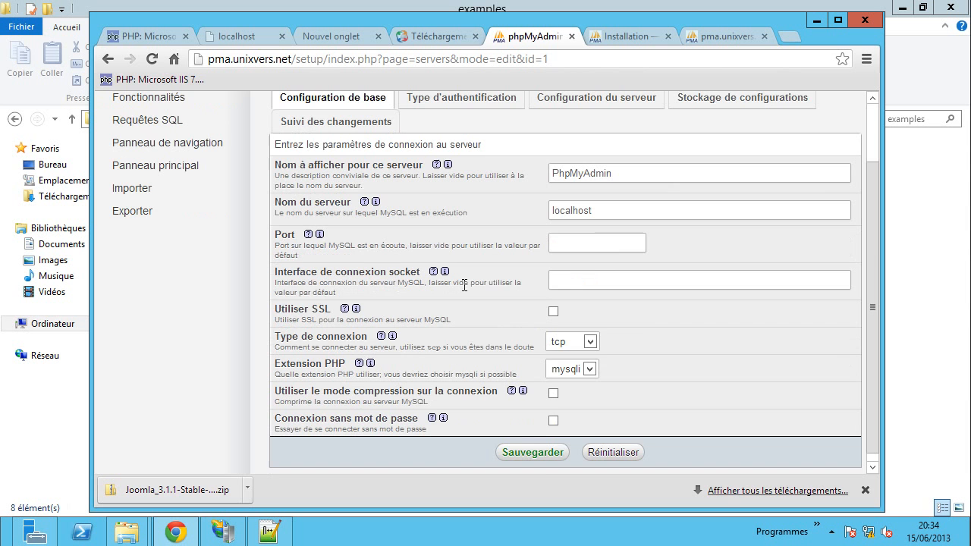
{"action": "left_click", "coordinate": [866, 491]}
- Save the configuration with Français - French as default language and PhpMyAdmin [1] as default server
{"action": "left_click", "coordinate": [543, 476]}
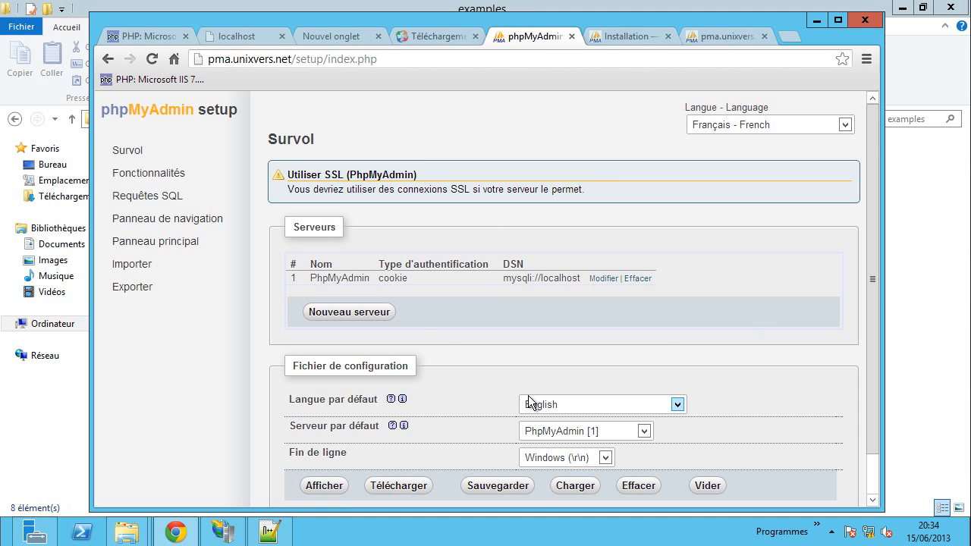
{"action": "scroll", "coordinate": [689, 339], "scroll_direction": "down", "scroll_amount": 1}
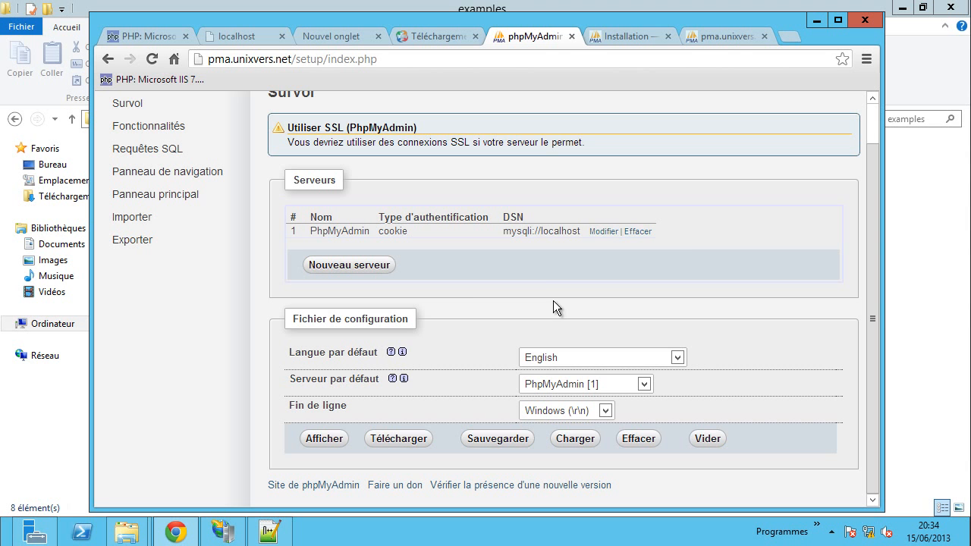
{"action": "left_click", "coordinate": [564, 357]}
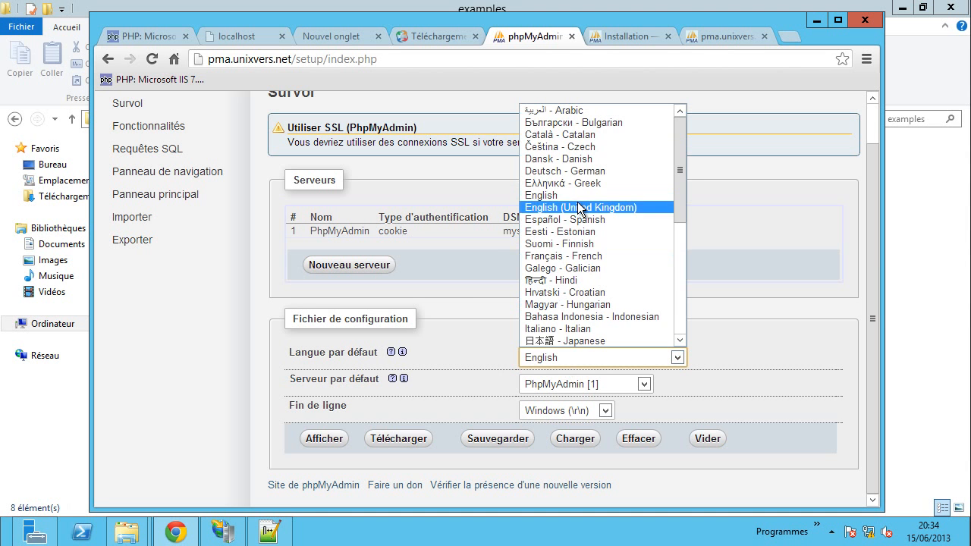
{"action": "left_click", "coordinate": [573, 255]}
{"action": "left_click", "coordinate": [554, 383]}
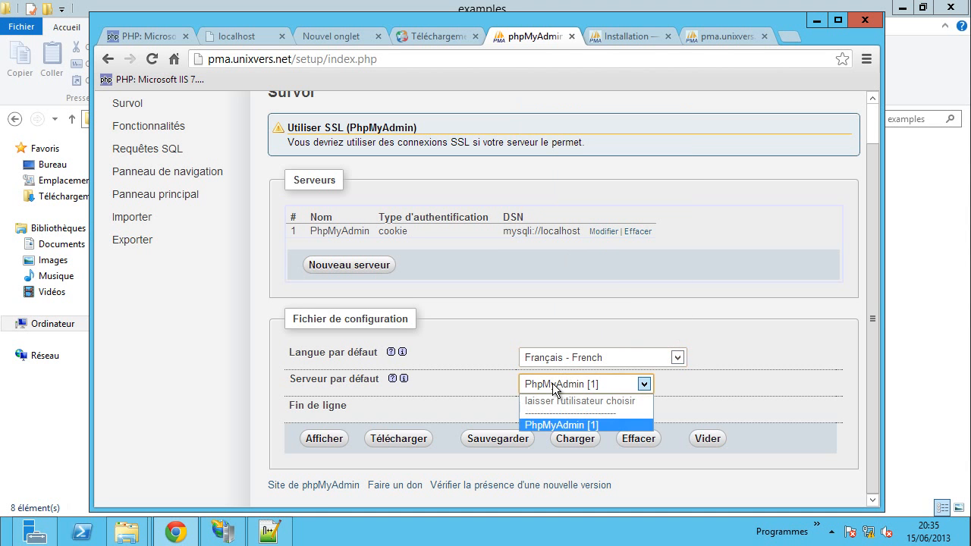
{"action": "left_click", "coordinate": [579, 426]}
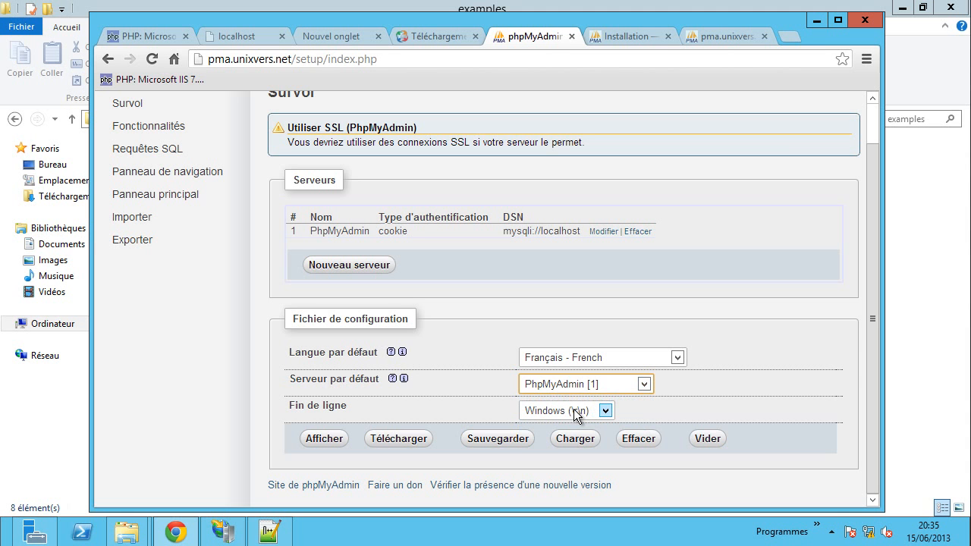
{"action": "left_click", "coordinate": [498, 438]}
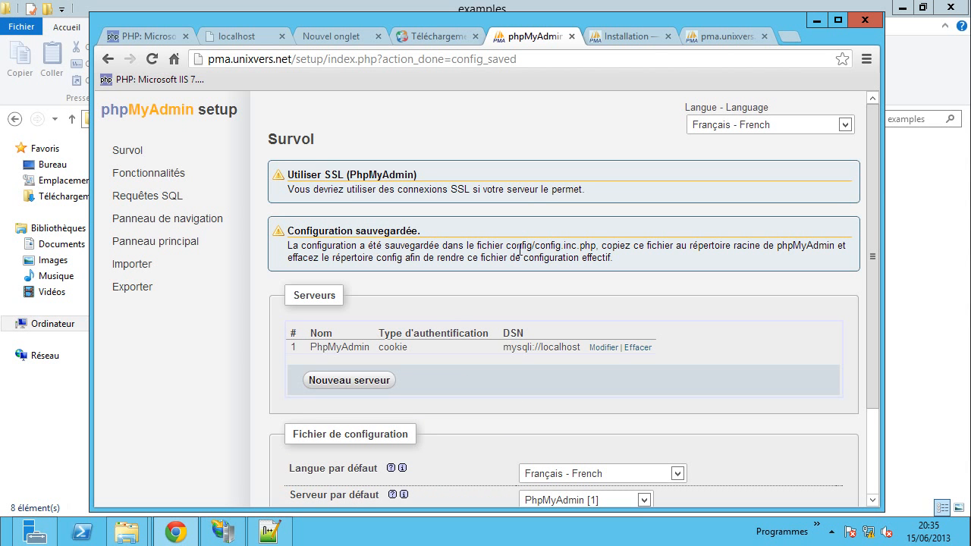
{"action": "left_click_drag", "start_coordinate": [536, 245], "coordinate": [709, 245]}
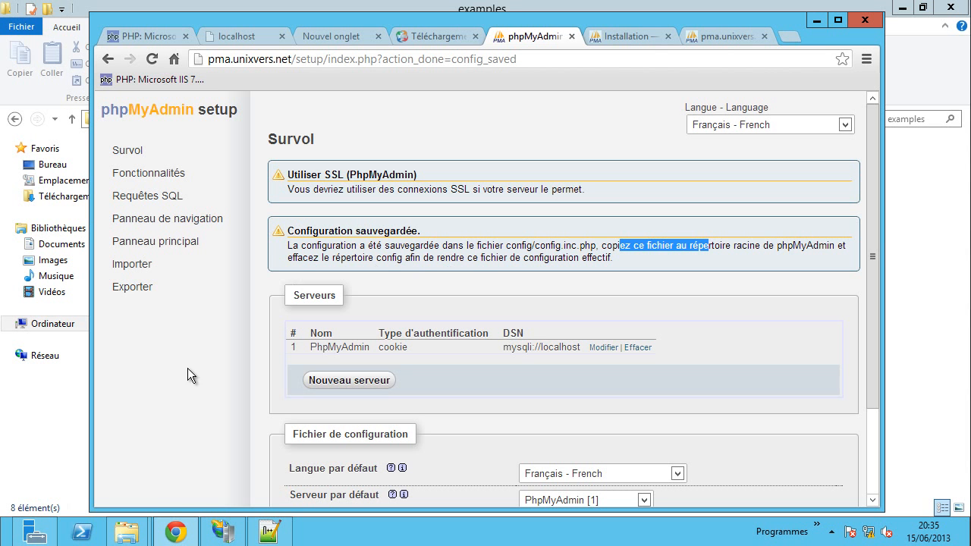
- Copy the generated config.inc.php from the pma\config folder
{"action": "left_click", "coordinate": [127, 532]}
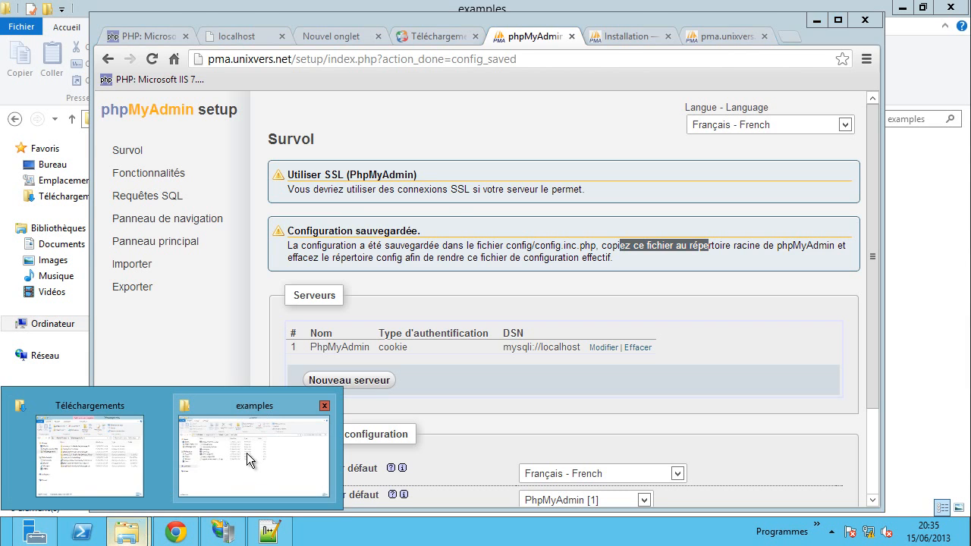
{"action": "left_click", "coordinate": [247, 453]}
{"action": "left_click", "coordinate": [314, 118]}
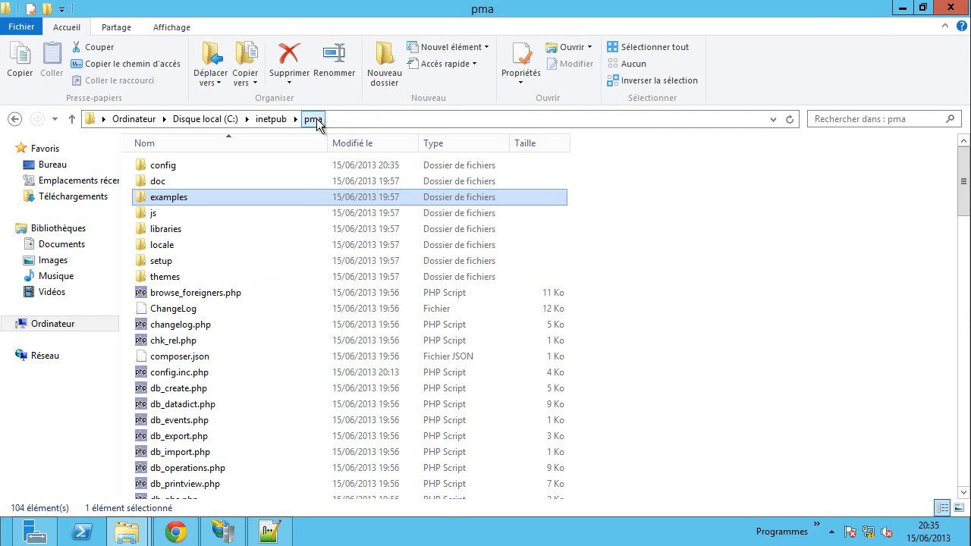
{"action": "double_click", "coordinate": [170, 165]}
{"action": "left_click", "coordinate": [170, 165]}
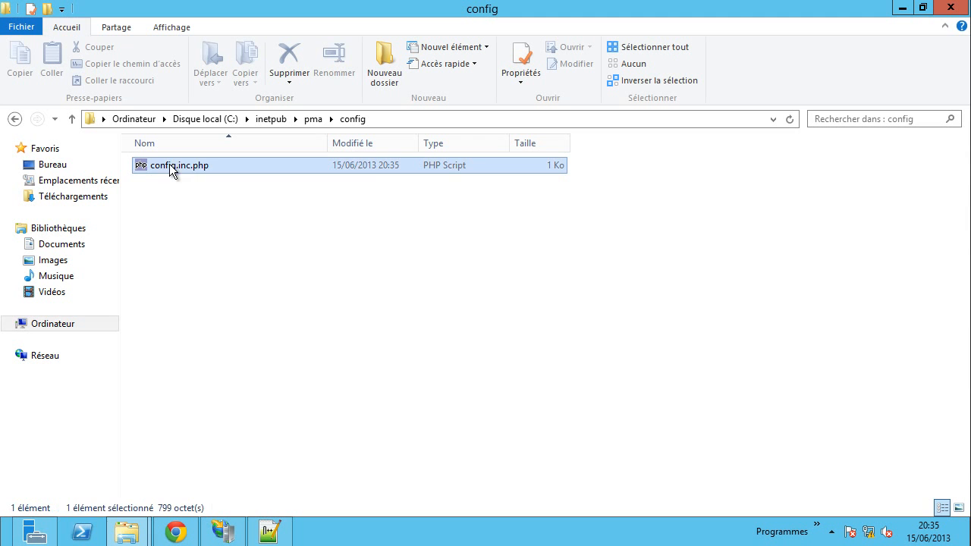
{"action": "right_click", "coordinate": [170, 164]}
{"action": "left_click", "coordinate": [216, 280]}
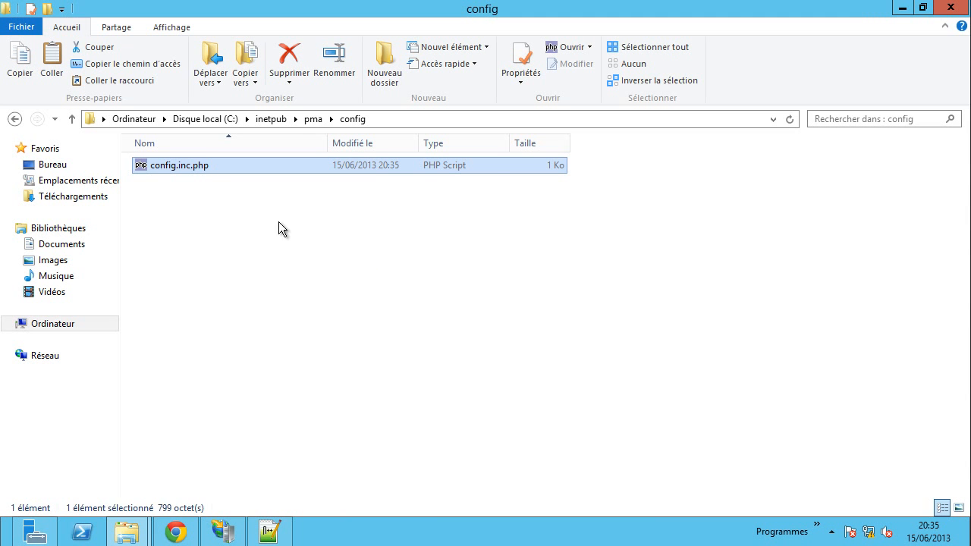
- Delete the old config.inc.php in pma and paste the new one in its place
{"action": "left_click", "coordinate": [312, 119]}
{"action": "left_click", "coordinate": [206, 372]}
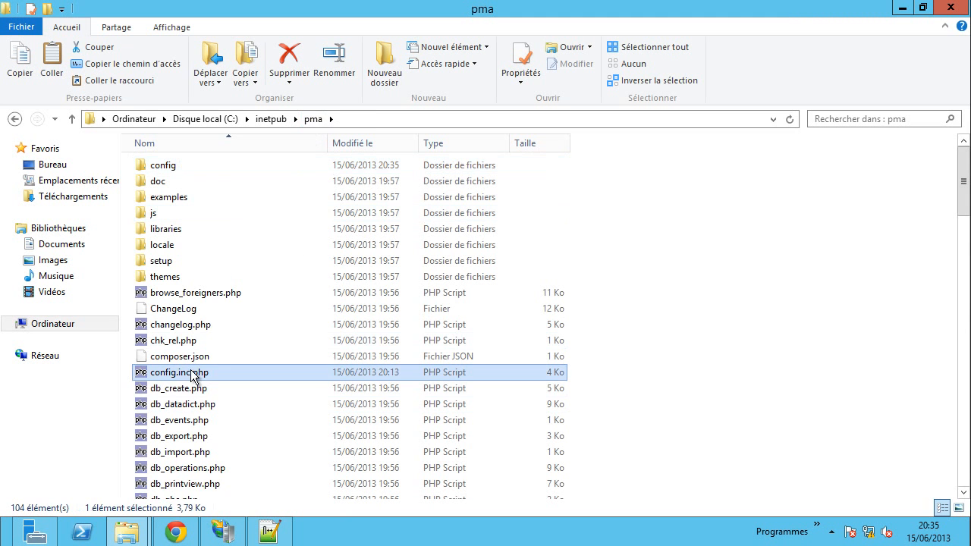
{"action": "right_click", "coordinate": [206, 372]}
{"action": "left_click", "coordinate": [241, 322]}
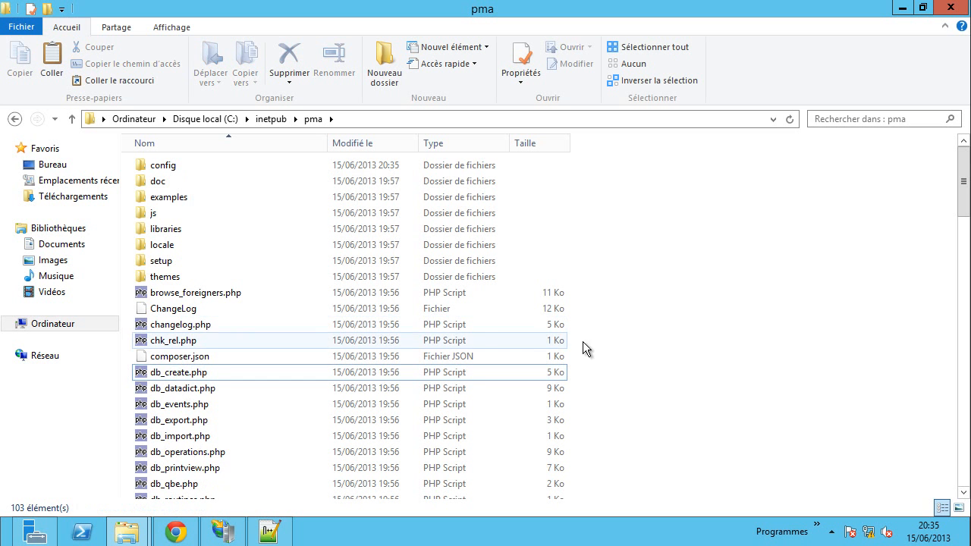
{"action": "right_click", "coordinate": [684, 291]}
{"action": "left_click", "coordinate": [728, 391]}
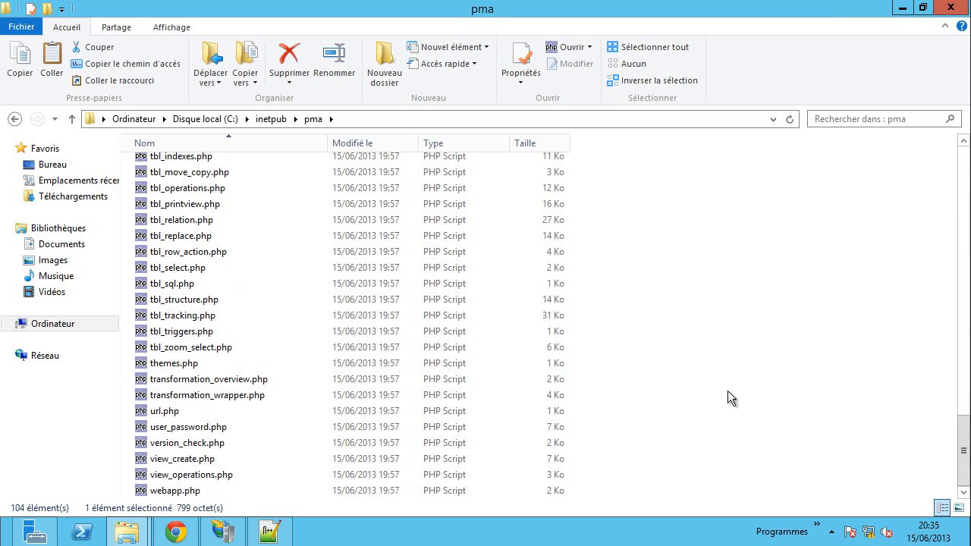
- Delete the config folder from pma
{"action": "scroll", "coordinate": [692, 381], "scroll_direction": "up", "scroll_amount": 6}
{"action": "scroll", "coordinate": [682, 365], "scroll_direction": "up", "scroll_amount": 15}
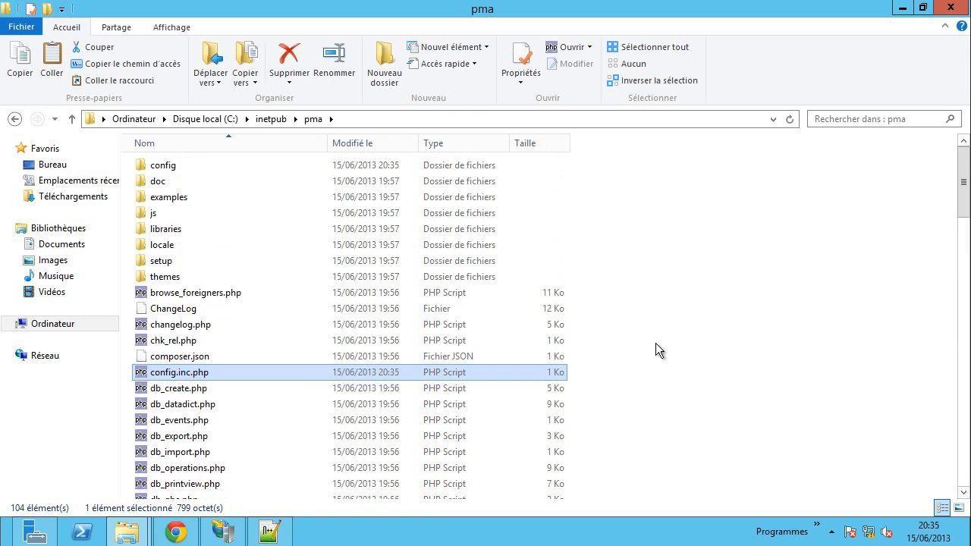
{"action": "right_click", "coordinate": [160, 167]}
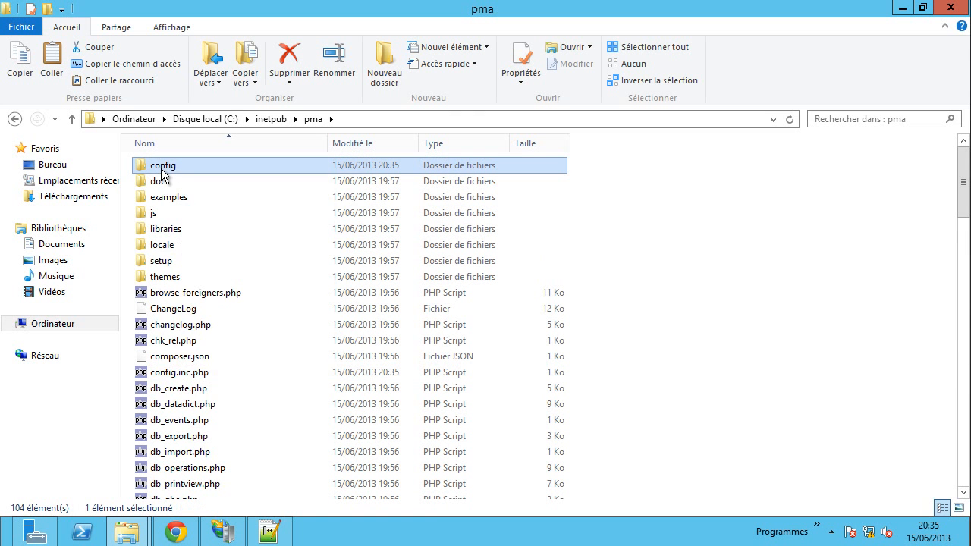
{"action": "left_click", "coordinate": [206, 374]}
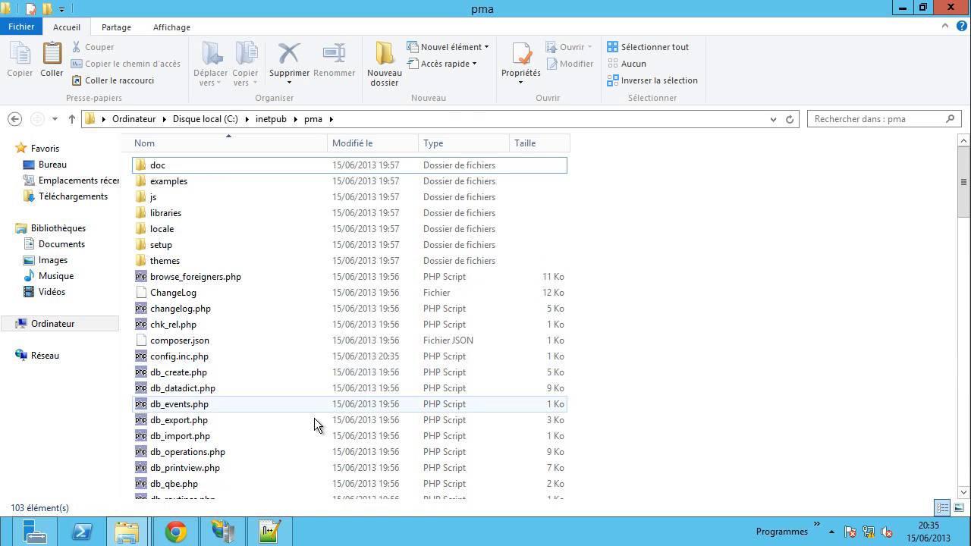
{"action": "left_click", "coordinate": [175, 530]}
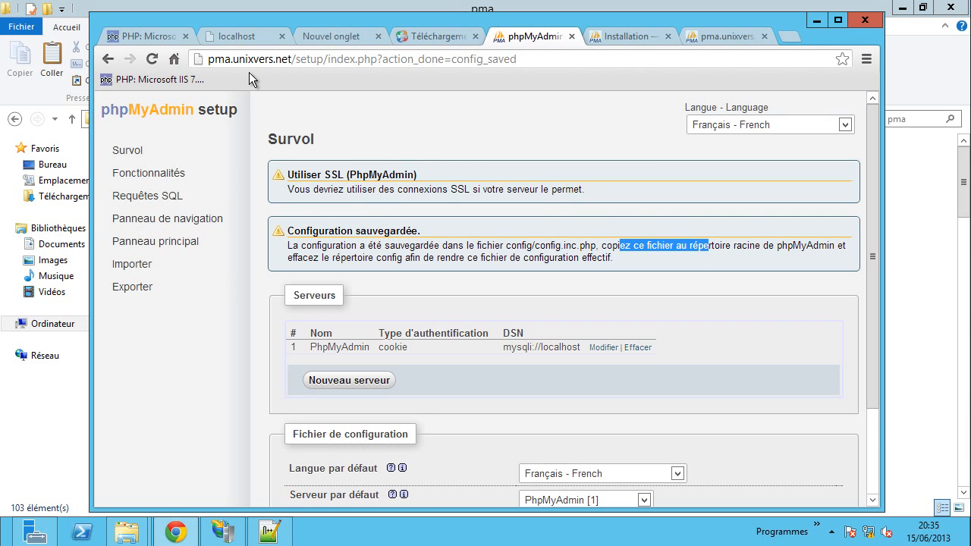
- Load the phpMyAdmin root instead of setup, log in, and maximize the browser window
{"action": "left_click_drag", "start_coordinate": [294, 58], "coordinate": [576, 57]}
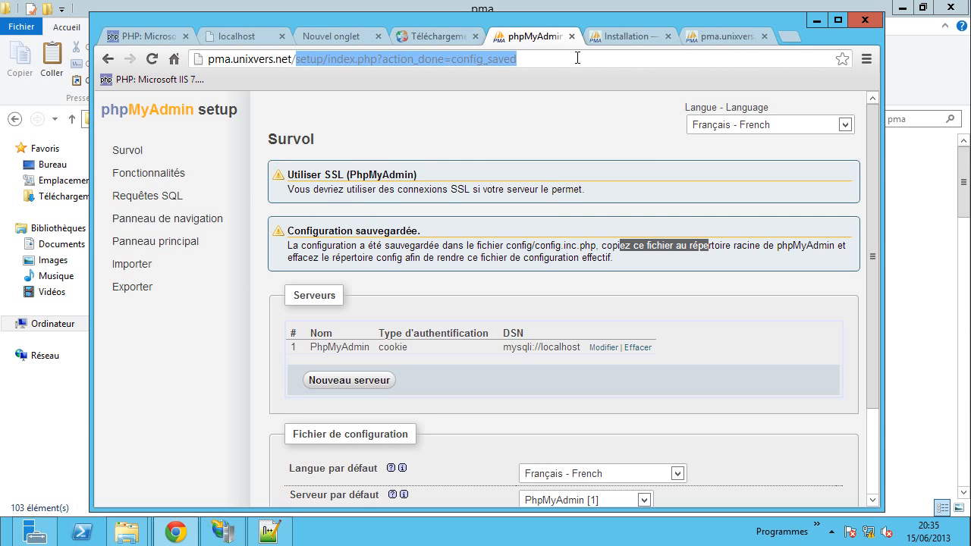
{"action": "key", "text": "Delete"}
{"action": "key", "text": "Return"}
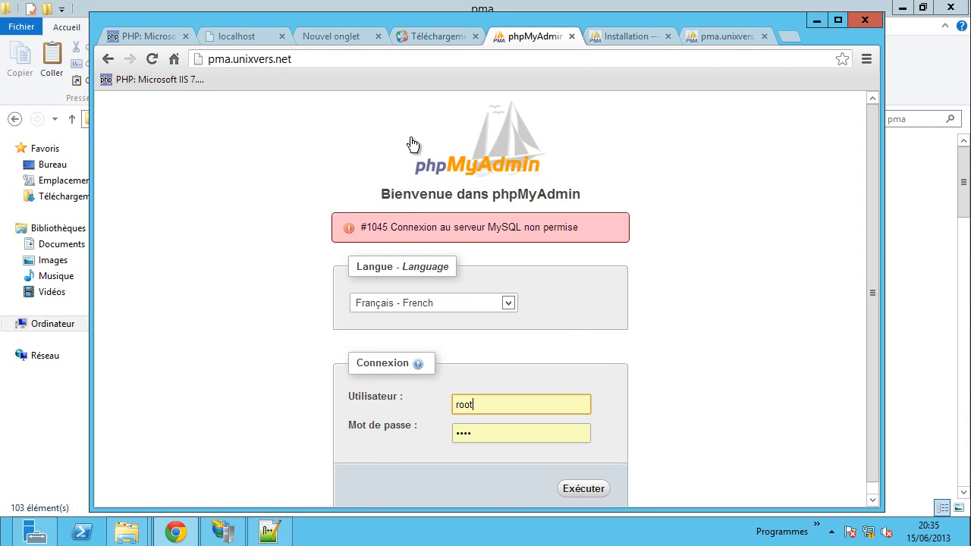
{"action": "left_click", "coordinate": [151, 59]}
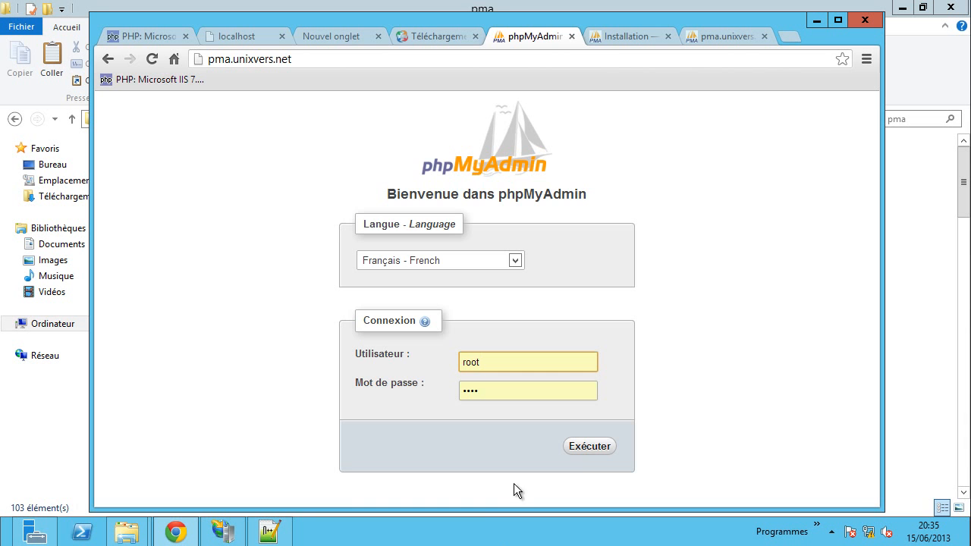
{"action": "left_click", "coordinate": [595, 447]}
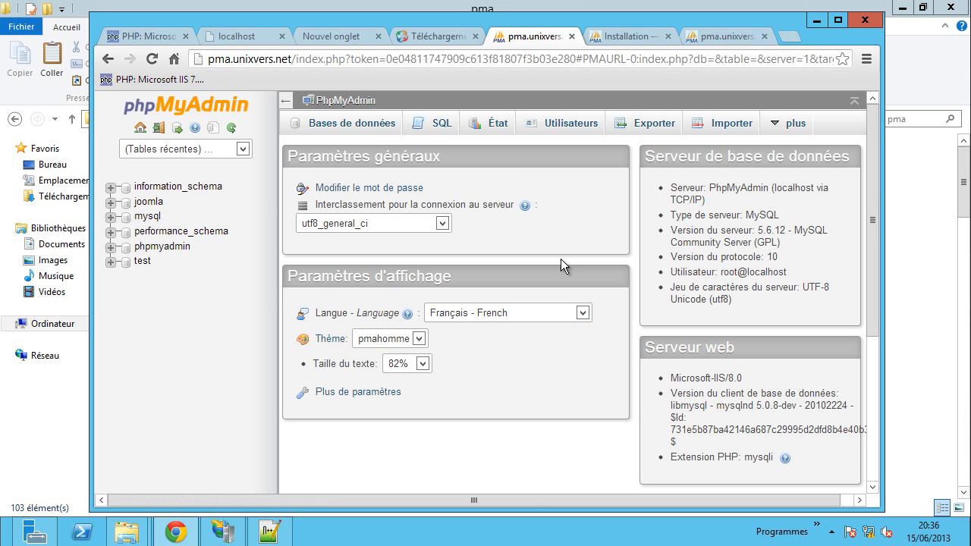
{"action": "scroll", "coordinate": [529, 430], "scroll_direction": "down", "scroll_amount": 2}
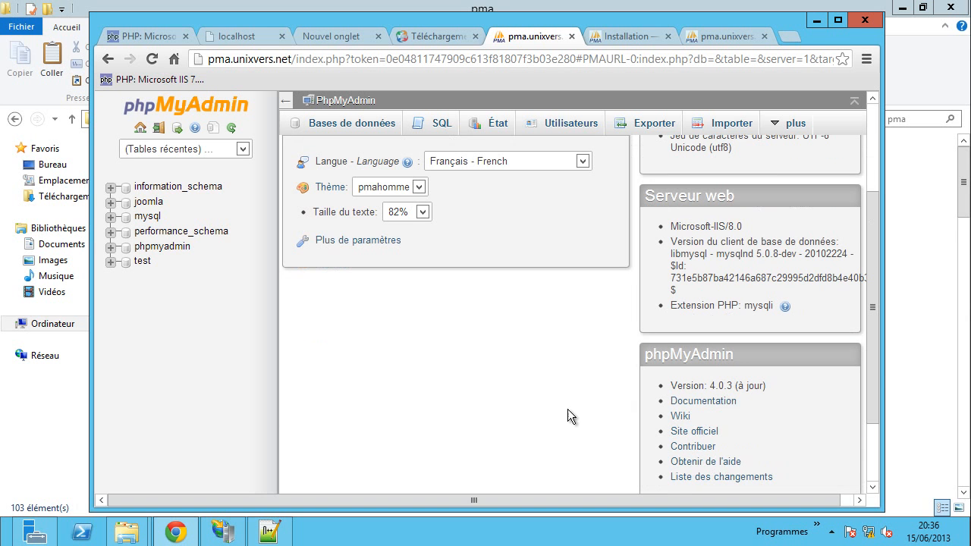
{"action": "left_click", "coordinate": [840, 23]}
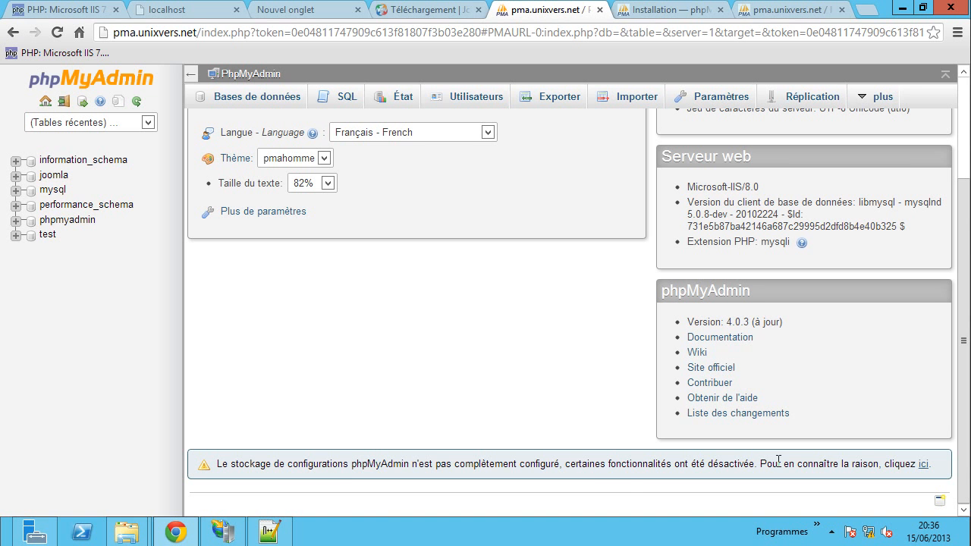
{"action": "left_click_drag", "start_coordinate": [340, 460], "coordinate": [494, 463]}
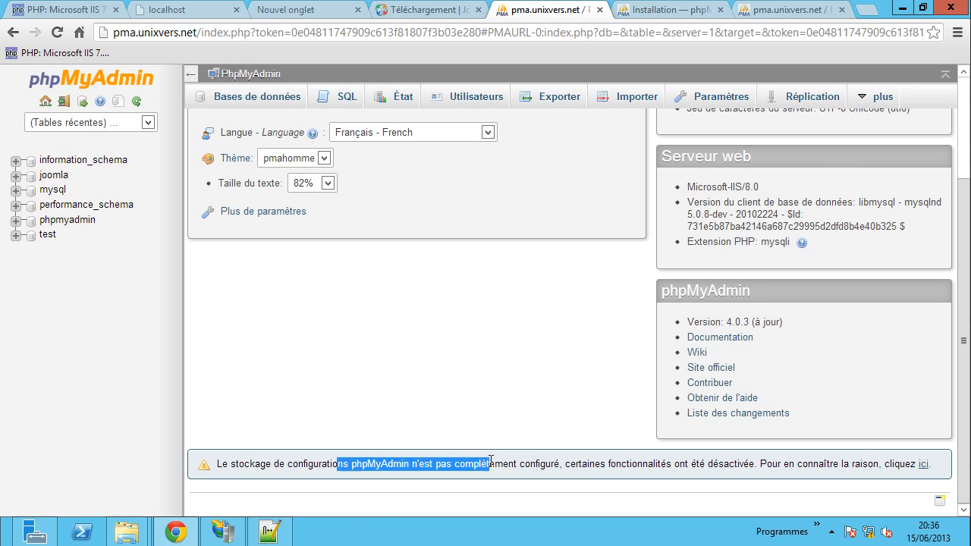
{"action": "scroll", "coordinate": [524, 391], "scroll_direction": "up", "scroll_amount": 2}
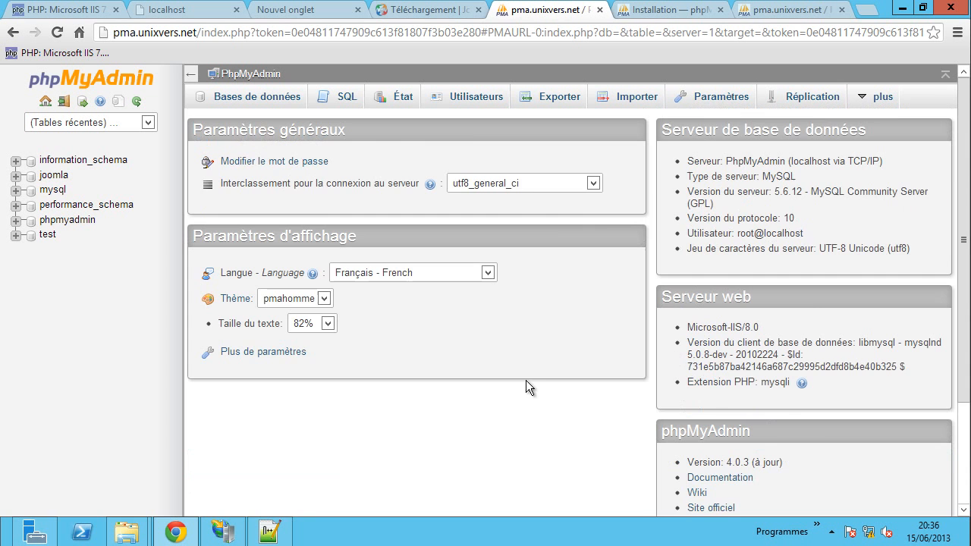
- Save the current preferences to browser storage from the Paramètres page
{"action": "left_click", "coordinate": [718, 96]}
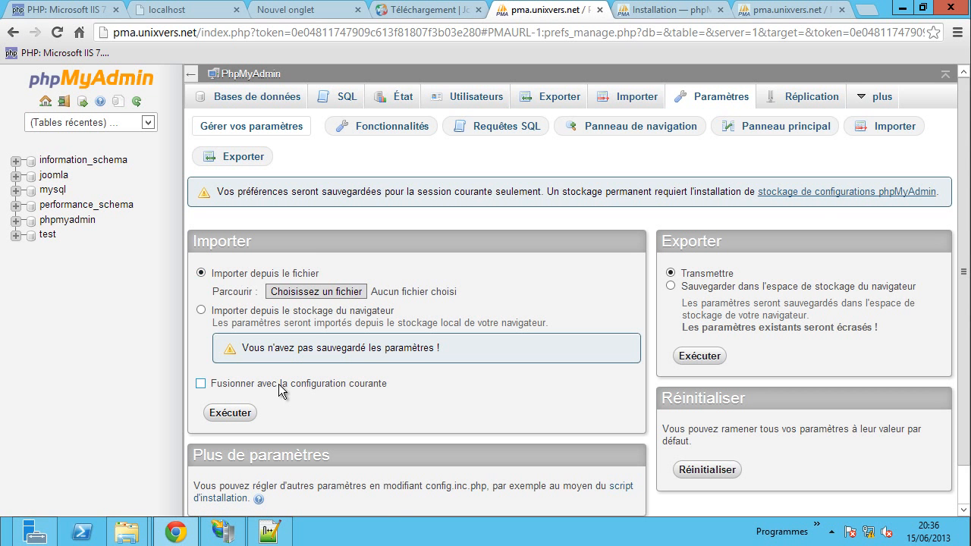
{"action": "left_click", "coordinate": [268, 312]}
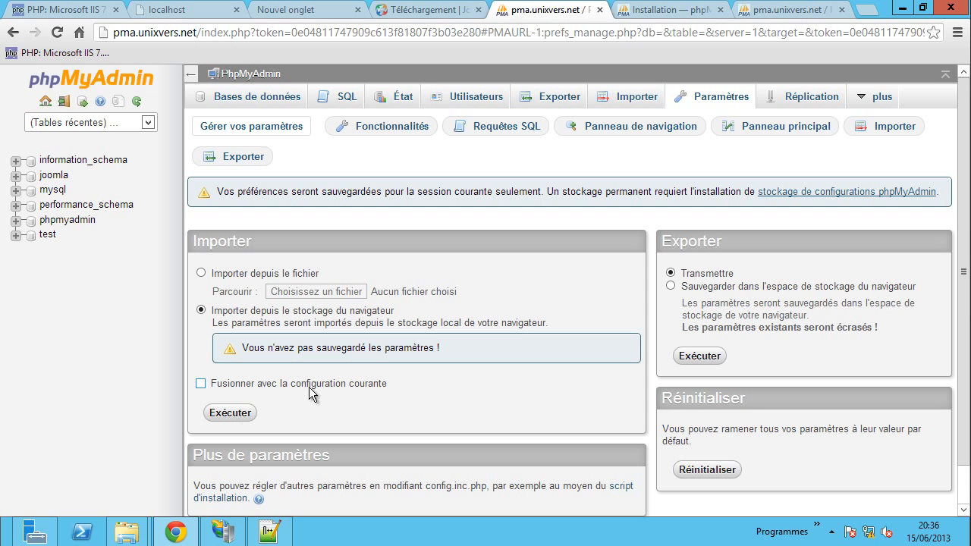
{"action": "left_click", "coordinate": [693, 288]}
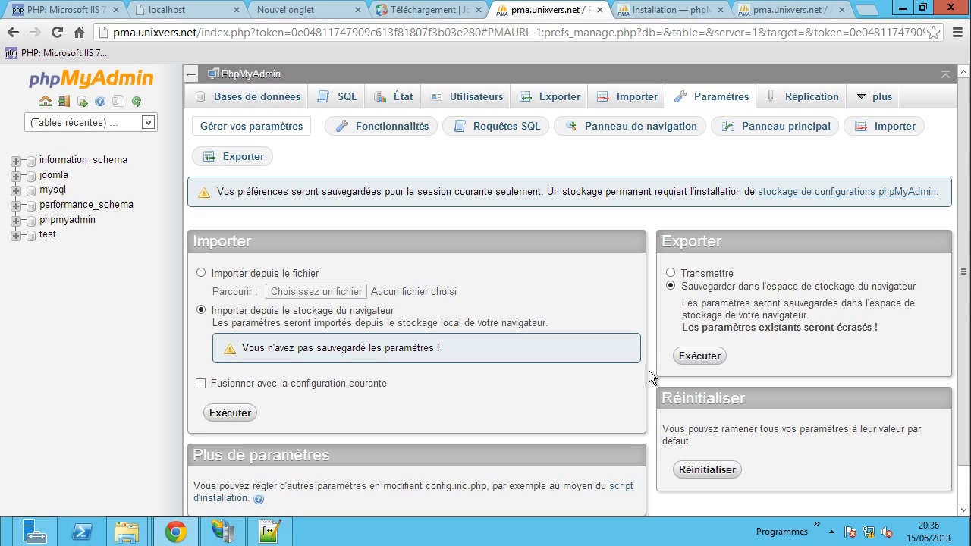
{"action": "left_click", "coordinate": [692, 356]}
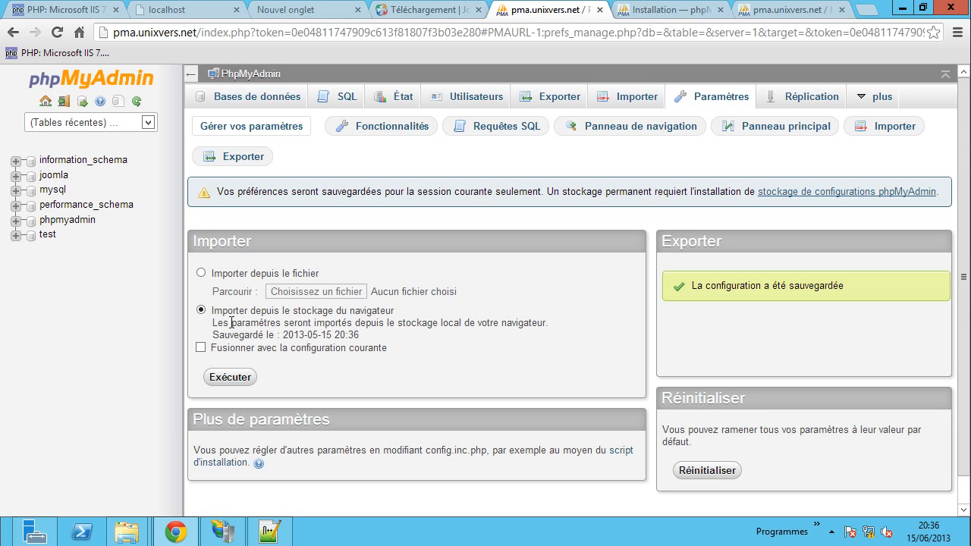
- Import the settings from browser storage with Fusionner merging enabled
{"action": "left_click", "coordinate": [249, 351]}
{"action": "left_click", "coordinate": [249, 350]}
{"action": "scroll", "coordinate": [356, 359], "scroll_direction": "down", "scroll_amount": 1}
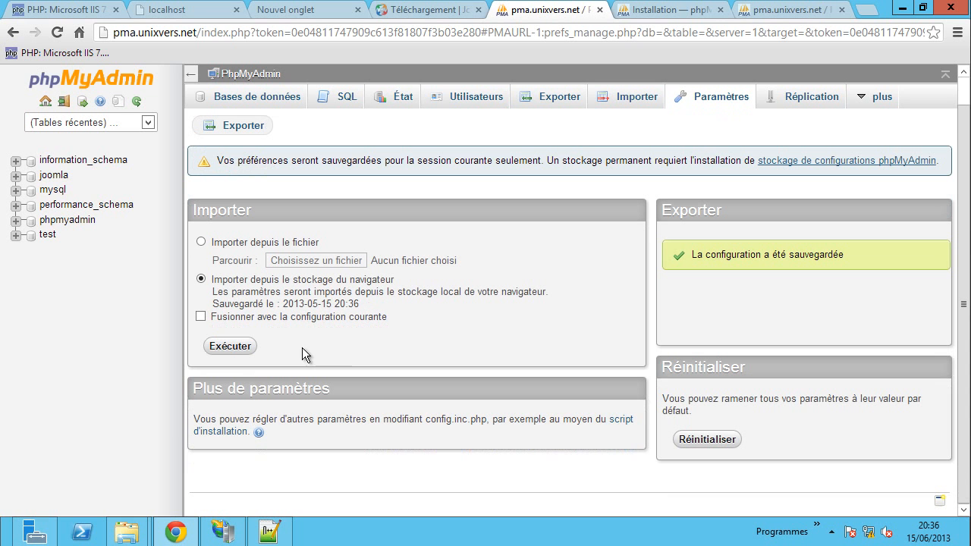
{"action": "left_click", "coordinate": [201, 317]}
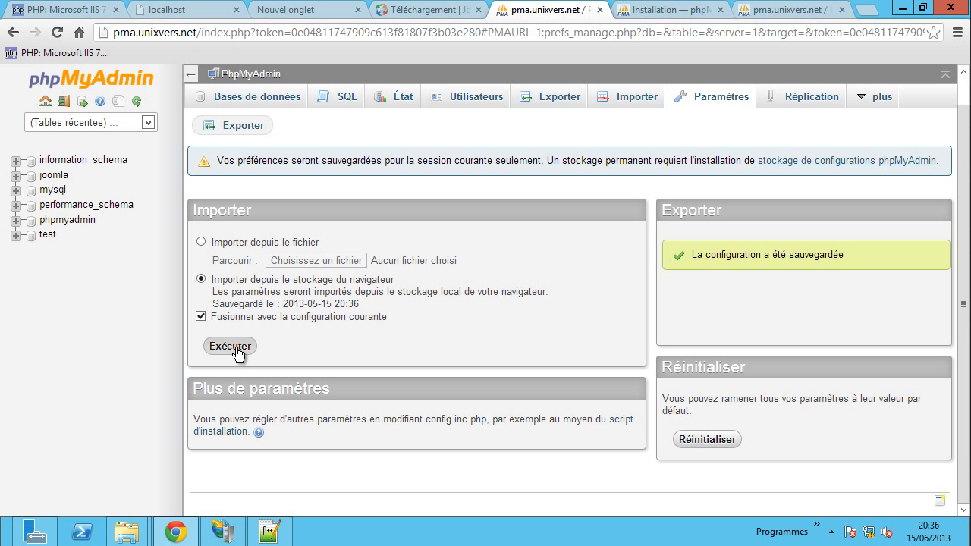
{"action": "right_click", "coordinate": [560, 262]}
{"action": "left_click", "coordinate": [601, 316]}
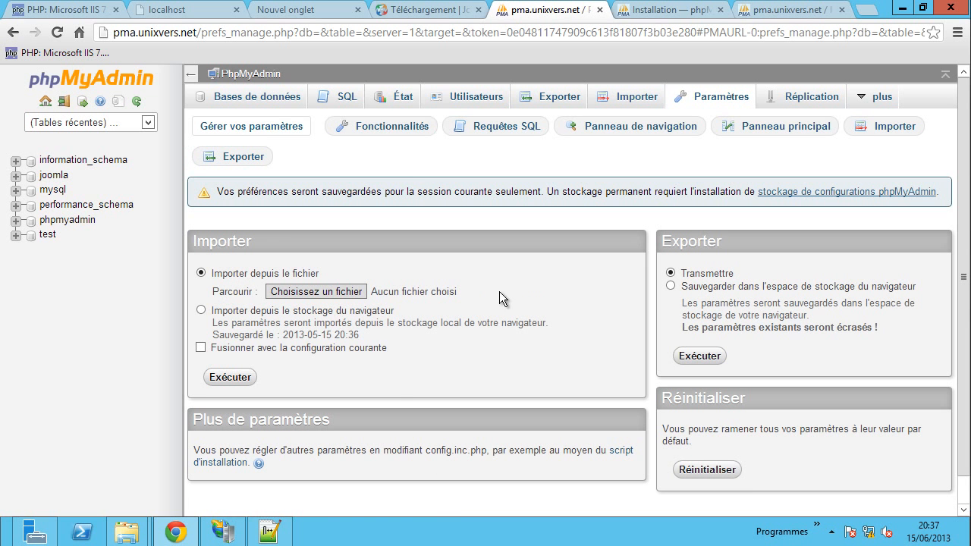
- Close every Chrome tab and then the browser window
{"action": "left_click", "coordinate": [250, 74]}
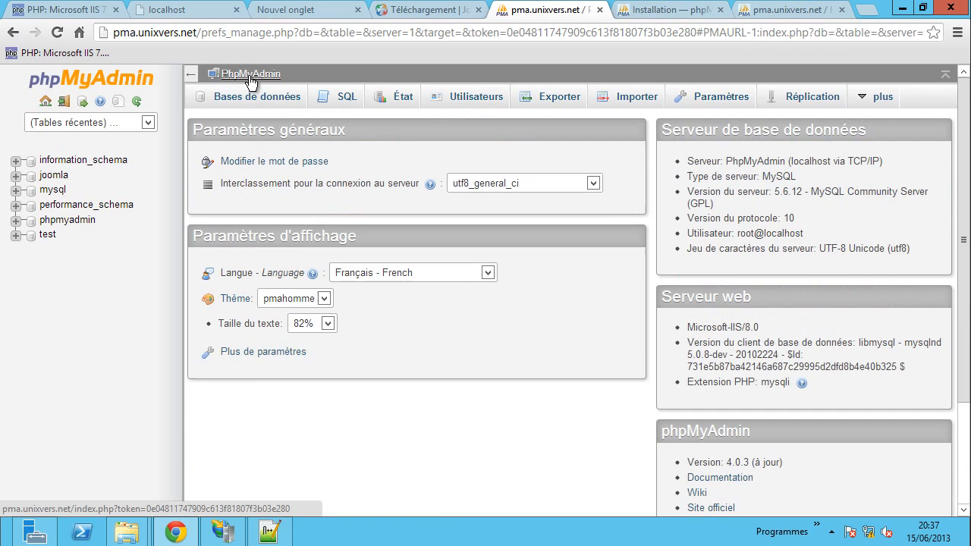
{"action": "scroll", "coordinate": [367, 425], "scroll_direction": "down", "scroll_amount": 3}
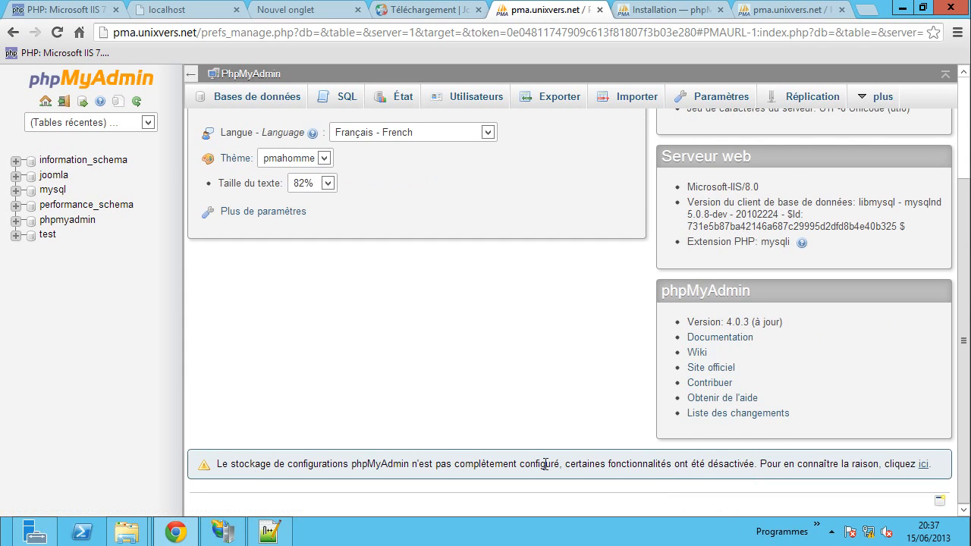
{"action": "scroll", "coordinate": [466, 330], "scroll_direction": "up", "scroll_amount": 2}
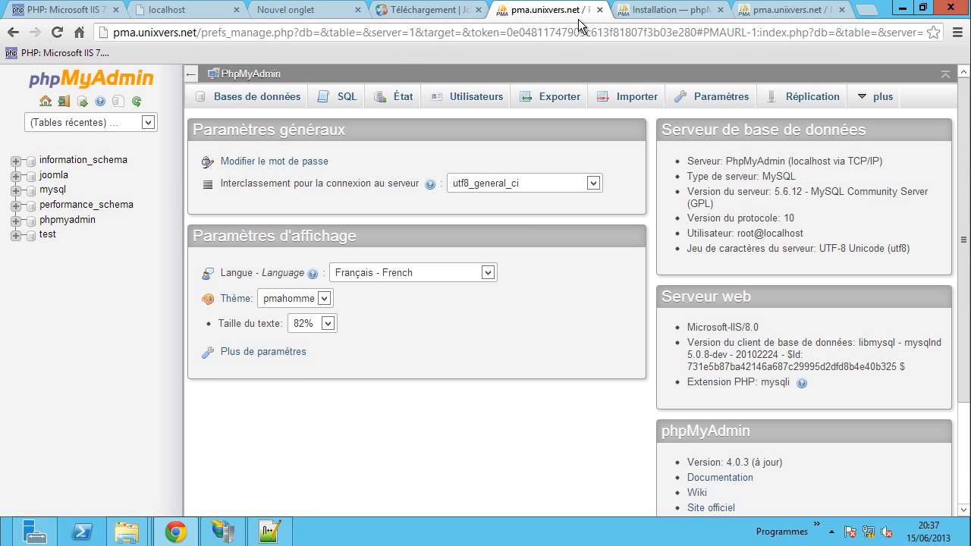
{"action": "left_click", "coordinate": [601, 13]}
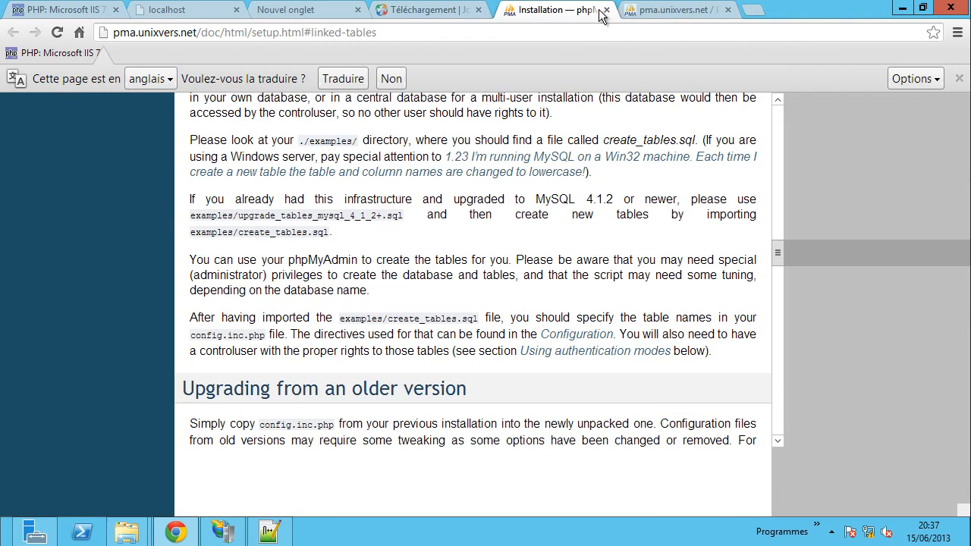
{"action": "left_click", "coordinate": [600, 13]}
{"action": "left_click", "coordinate": [600, 13]}
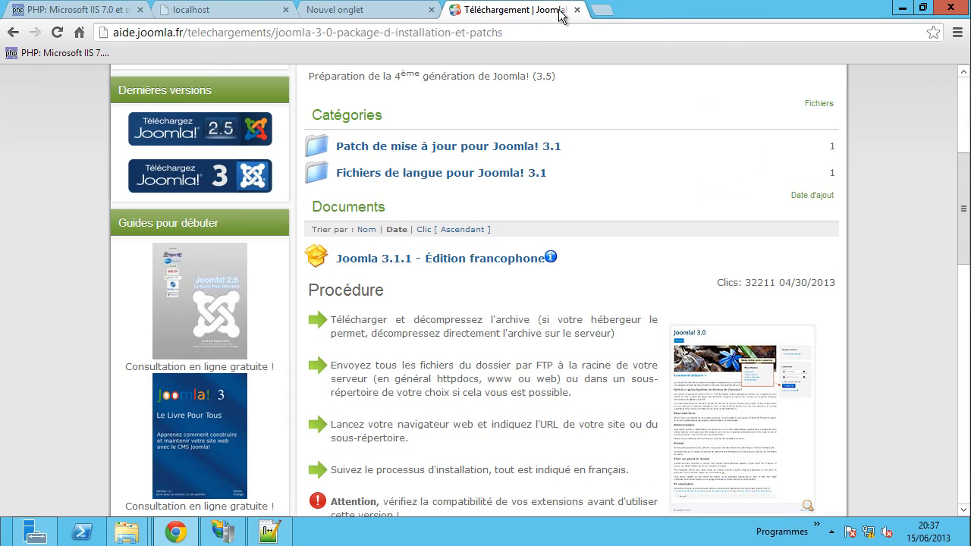
{"action": "left_click", "coordinate": [575, 12]}
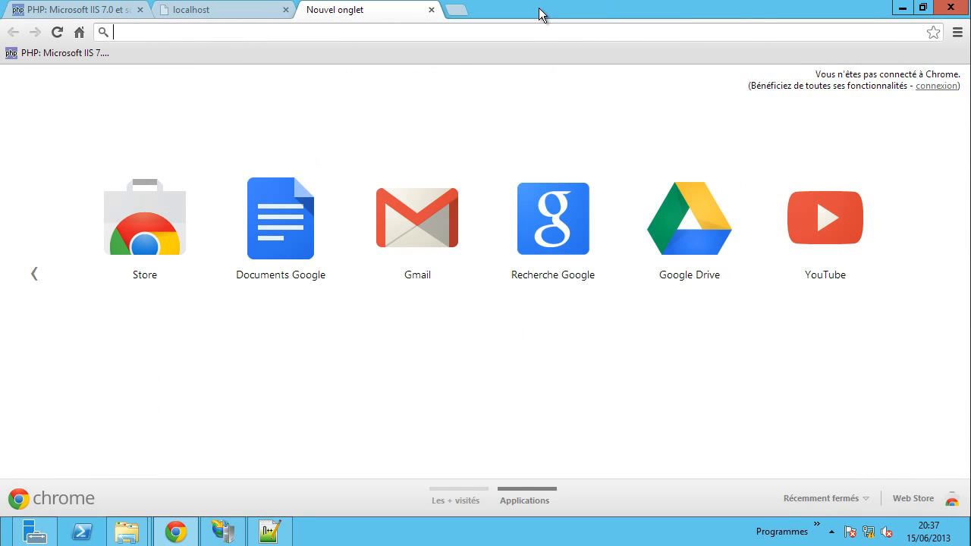
{"action": "left_click", "coordinate": [432, 10]}
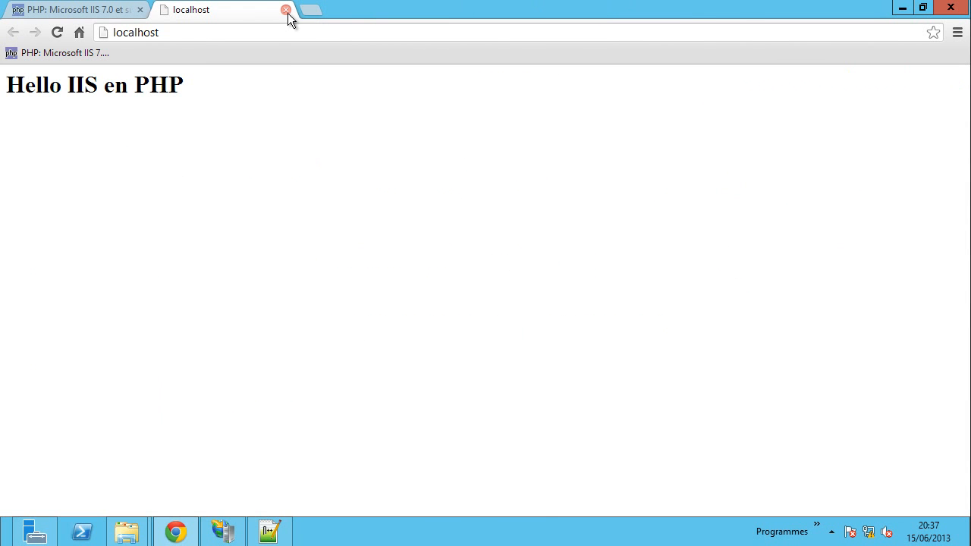
{"action": "left_click", "coordinate": [285, 10]}
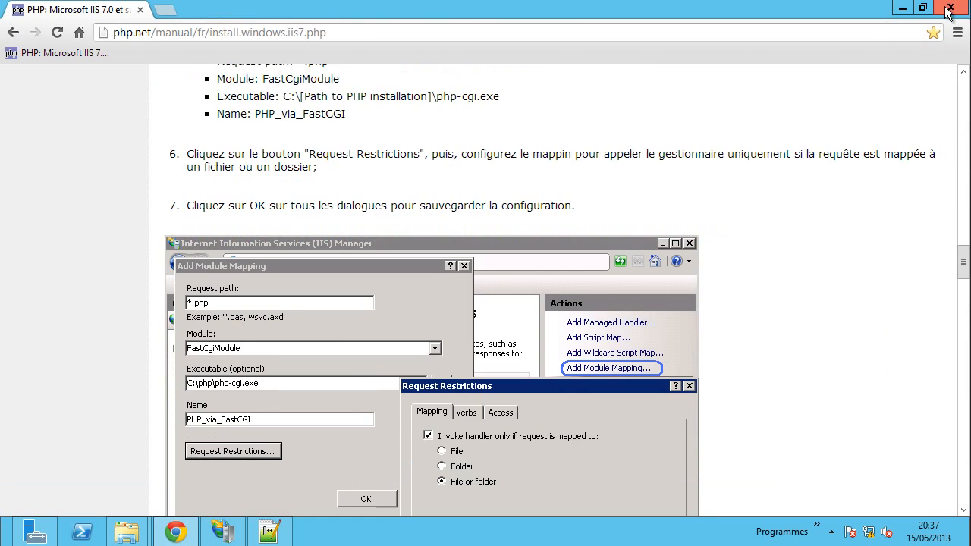
{"action": "left_click", "coordinate": [951, 8]}
- Go up to the inetpub folder listing cms, pma and wwwroot
{"action": "left_click", "coordinate": [267, 120]}
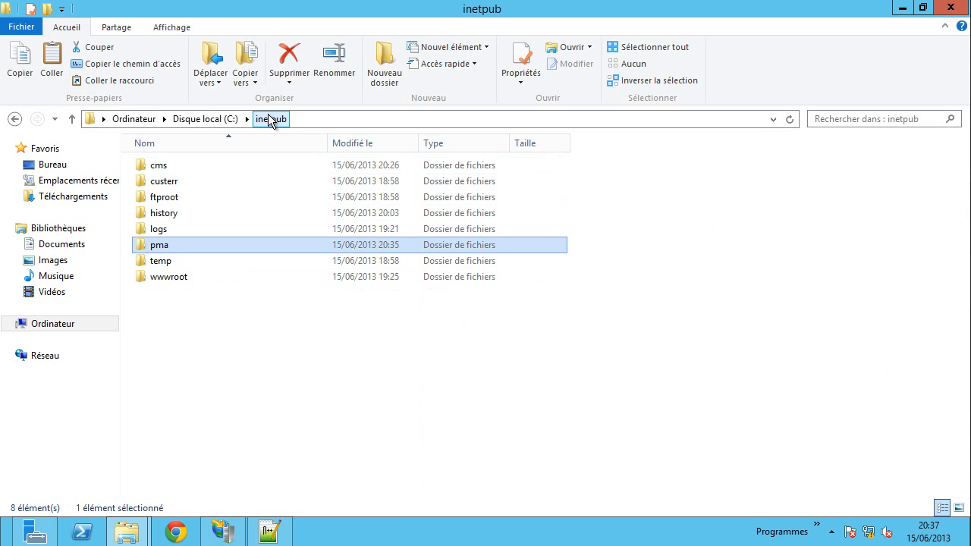
{"action": "left_click", "coordinate": [167, 170]}
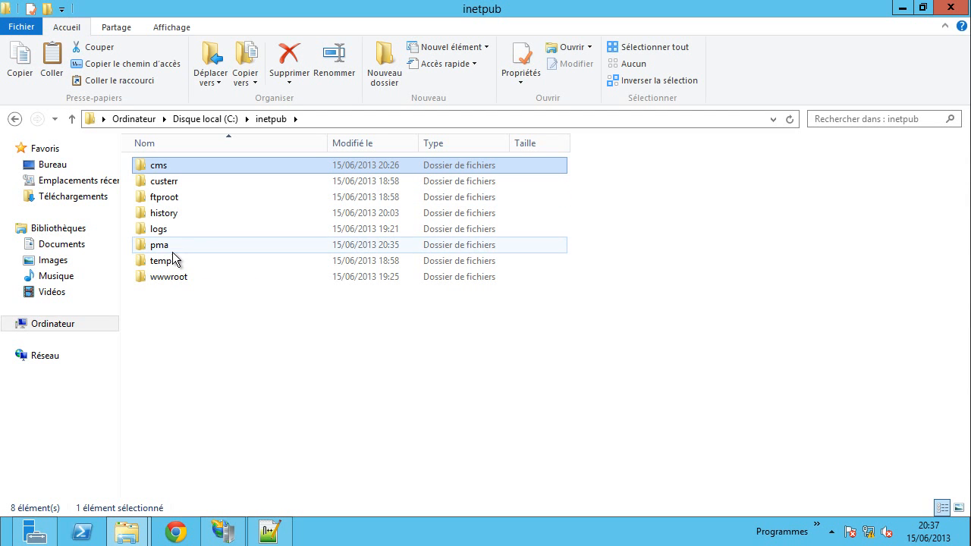
{"action": "left_click", "coordinate": [183, 245]}
{"action": "left_click", "coordinate": [167, 169]}
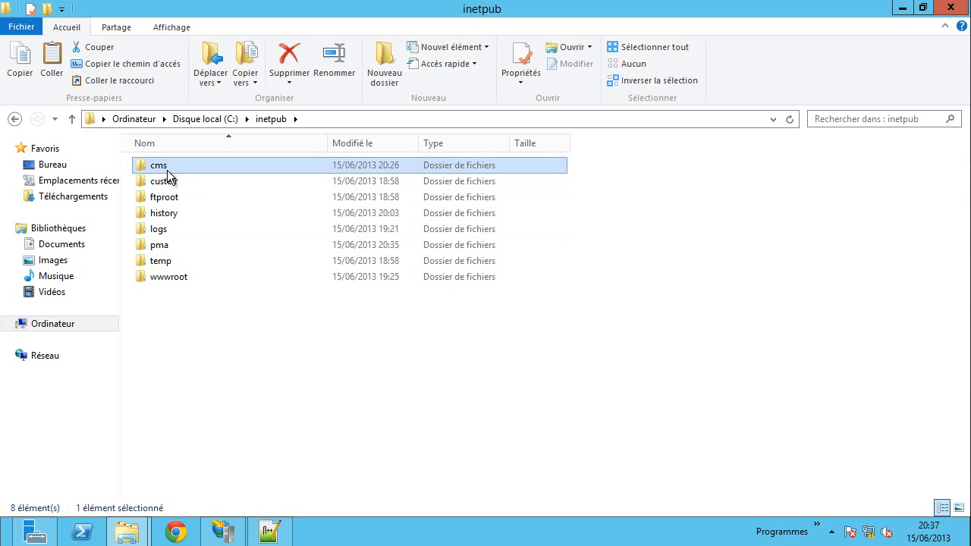